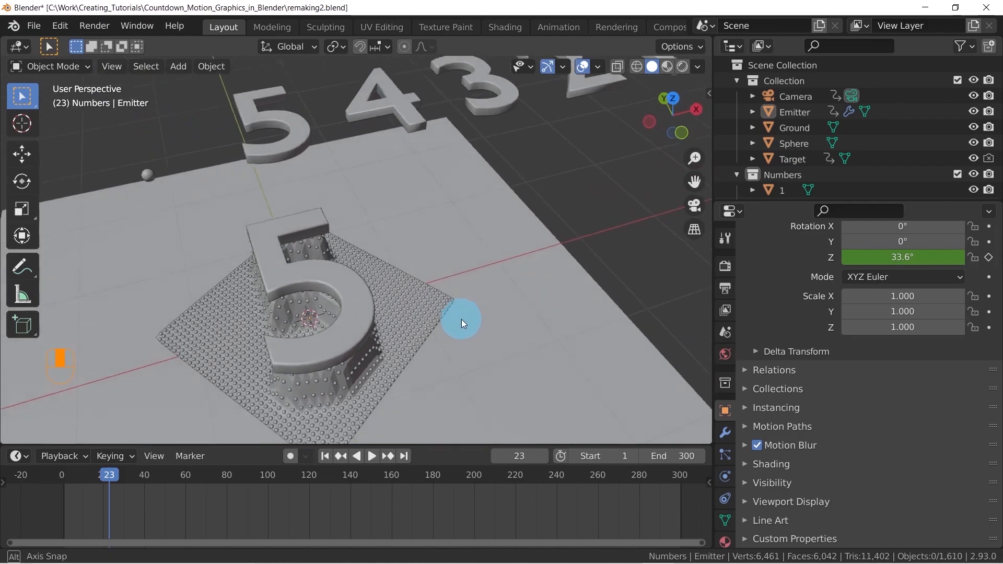
# Examine the finished countdown scene, selecting the Emitter grid and the Sphere object and viewing the row of numbers
pyautogui.click(378, 374)
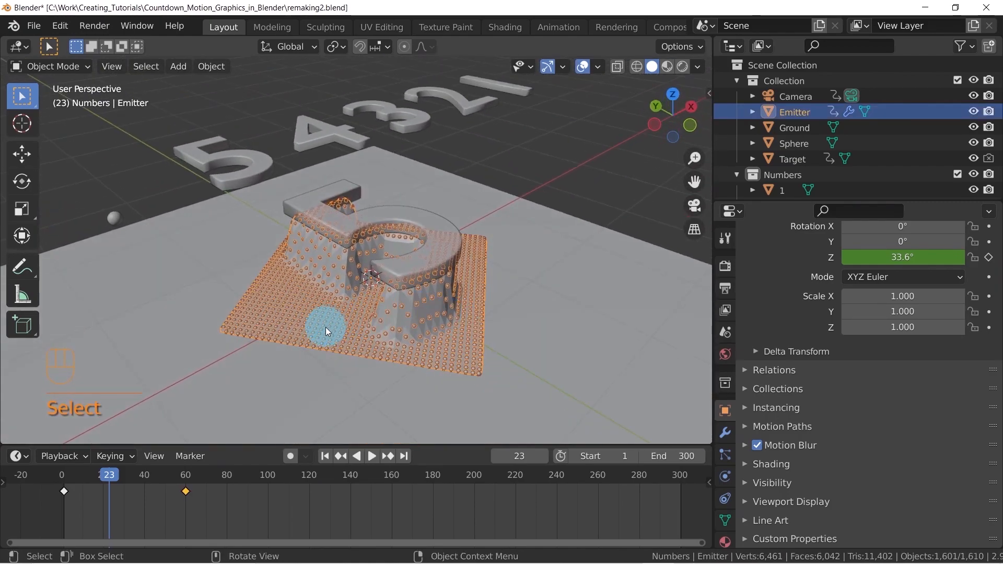
pyautogui.scroll(5, 325, 331)
pyautogui.keyDown('shift'); pyautogui.moveTo(261, 333); pyautogui.dragTo(386, 273, button='middle'); pyautogui.keyUp('shift')
pyautogui.click(105, 173)
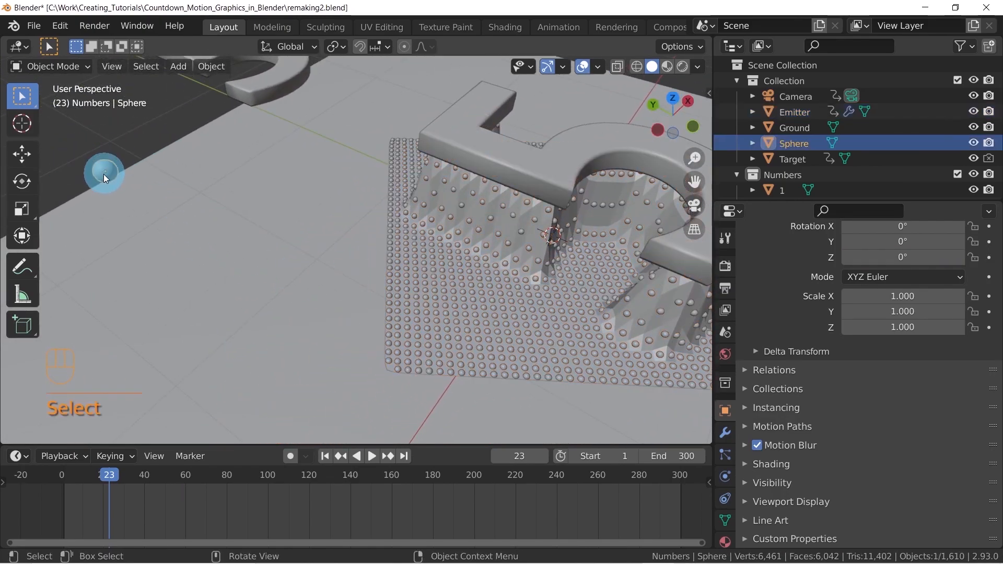
pyautogui.moveTo(490, 309); pyautogui.dragTo(453, 302, button='middle')
pyautogui.scroll(-4, 453, 301)
pyautogui.keyDown('shift'); pyautogui.moveTo(556, 258); pyautogui.dragTo(462, 312, button='middle'); pyautogui.keyUp('shift')
pyautogui.scroll(-1, 480, 302)
pyautogui.scroll(-1, 462, 312)
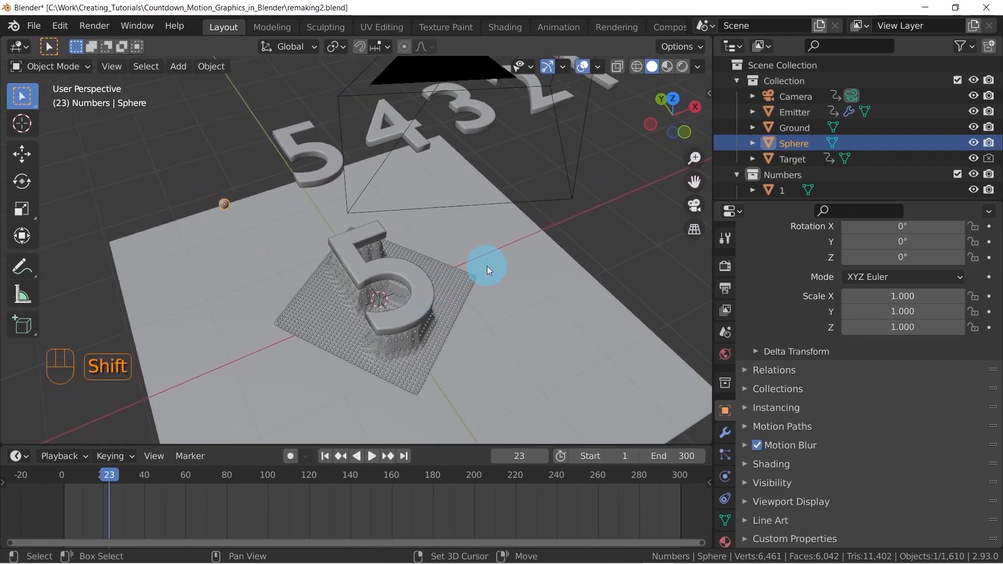
pyautogui.keyDown('shift'); pyautogui.moveTo(487, 266); pyautogui.dragTo(386, 276, button='middle'); pyautogui.keyUp('shift')
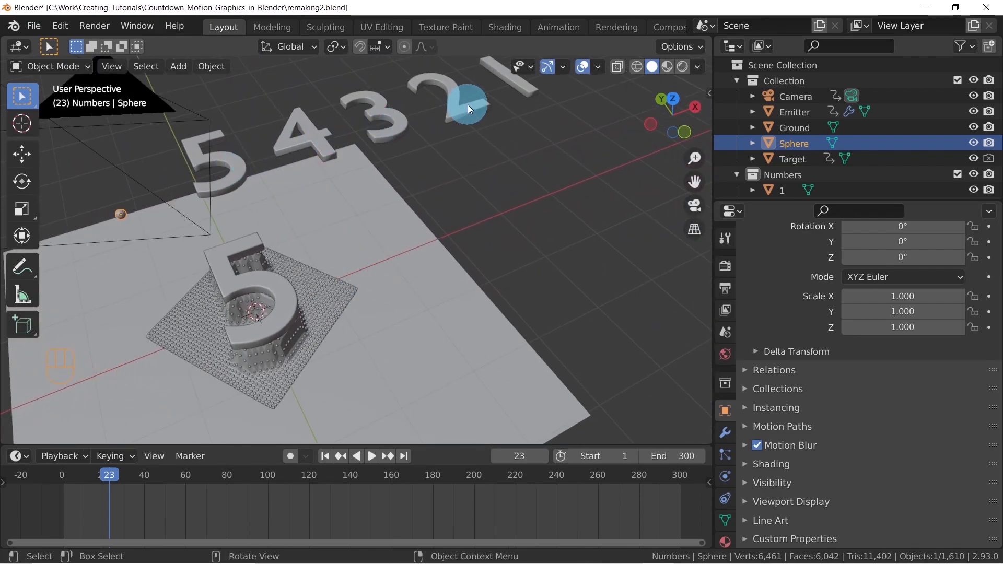
pyautogui.moveTo(525, 95); pyautogui.dragTo(213, 276, button='middle')
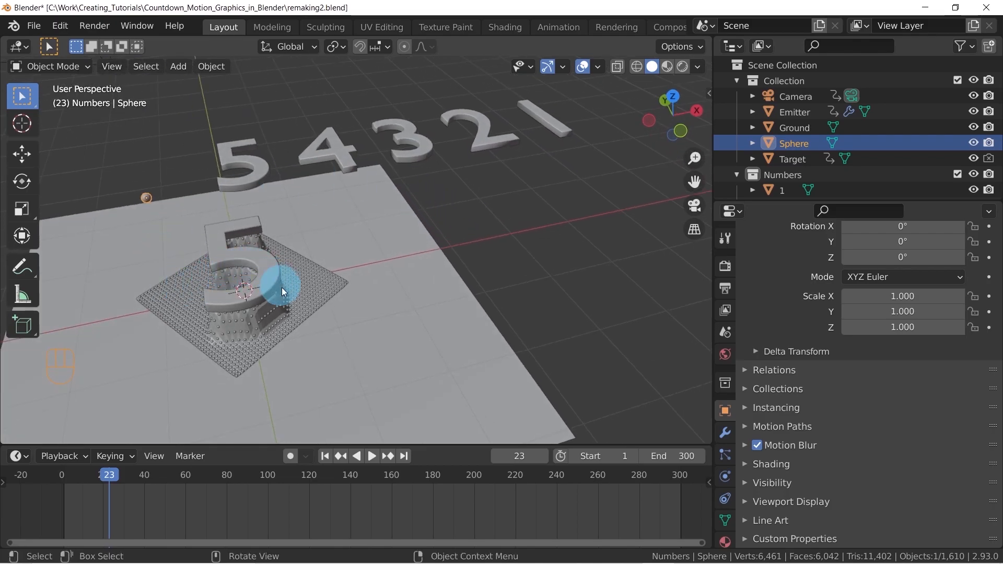
# Play the countdown animation and select the Target number to examine how the emitter grid reacts to it
pyautogui.press('space')
pyautogui.moveTo(325, 359); pyautogui.dragTo(381, 277, button='middle')
pyautogui.scroll(1, 361, 271)
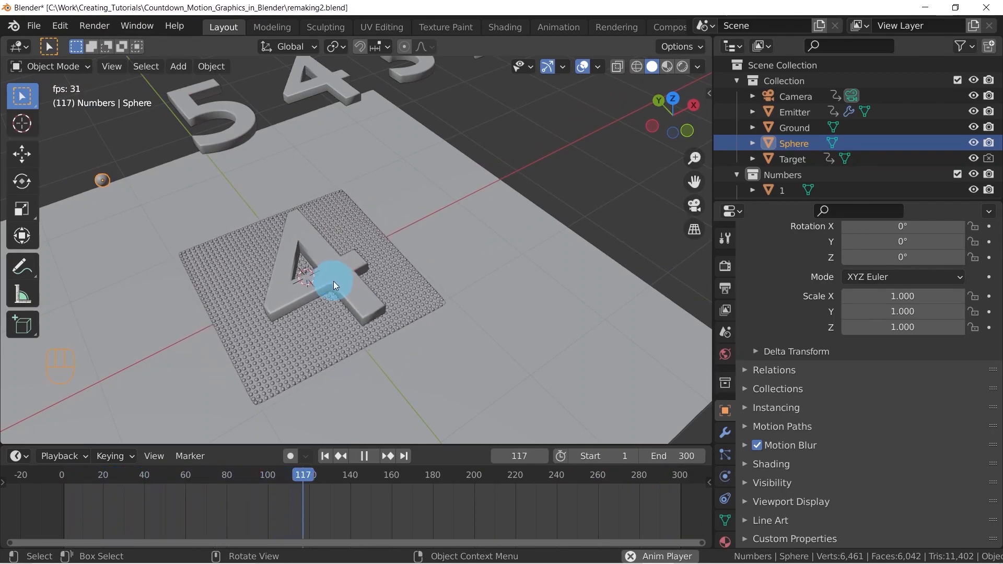
pyautogui.press('space')
pyautogui.moveTo(334, 296); pyautogui.dragTo(342, 286, button='middle')
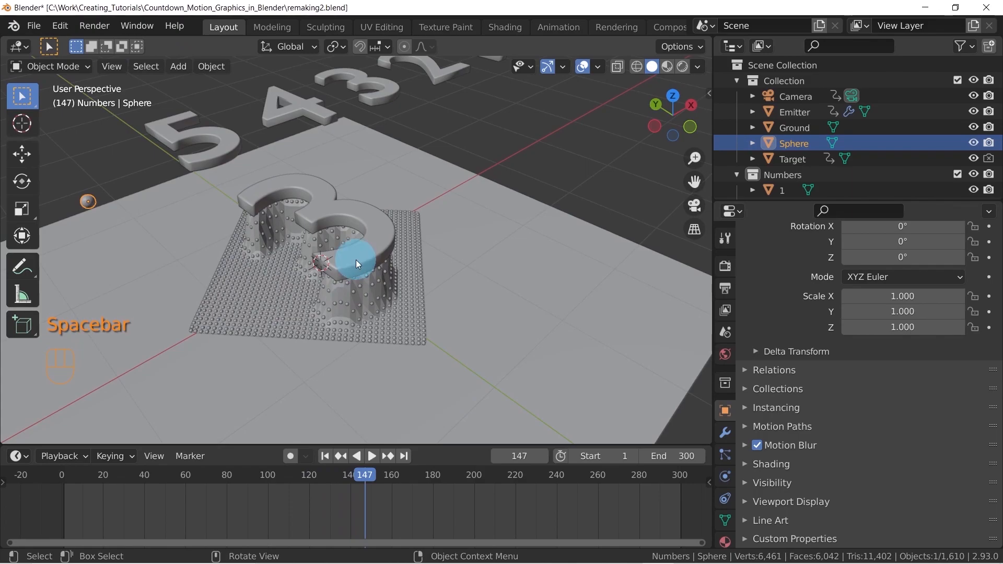
pyautogui.click(317, 236)
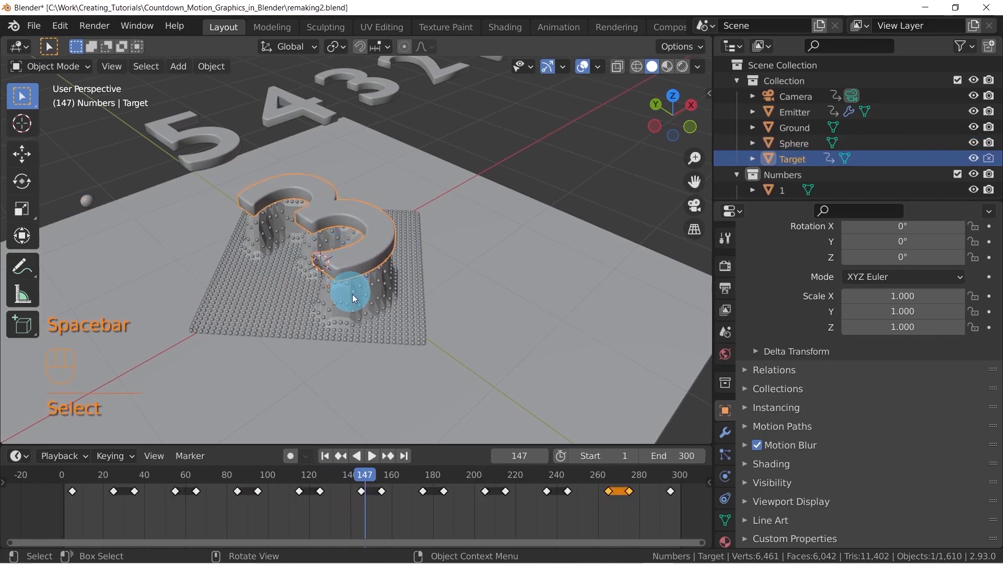
pyautogui.press('space')
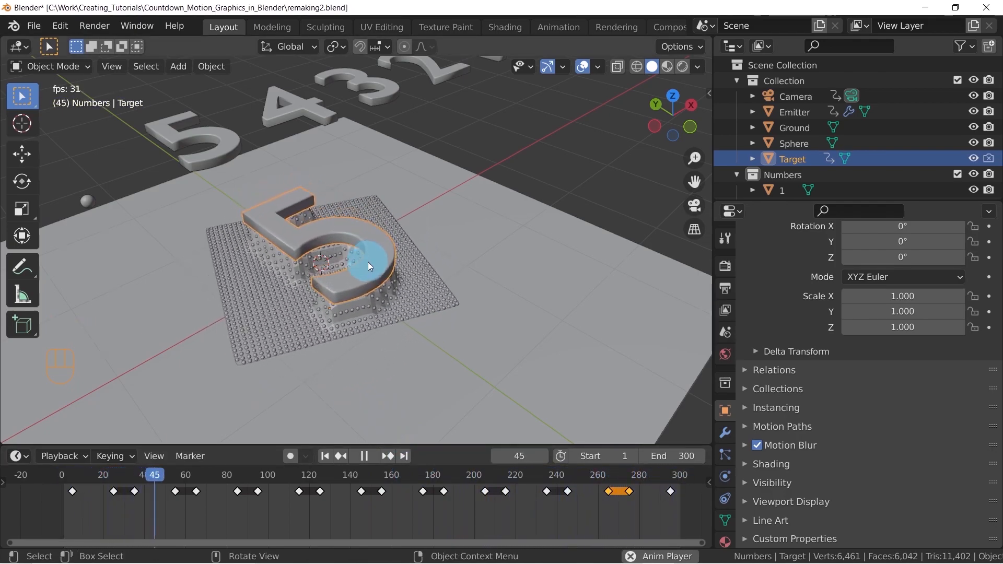
pyautogui.press('space')
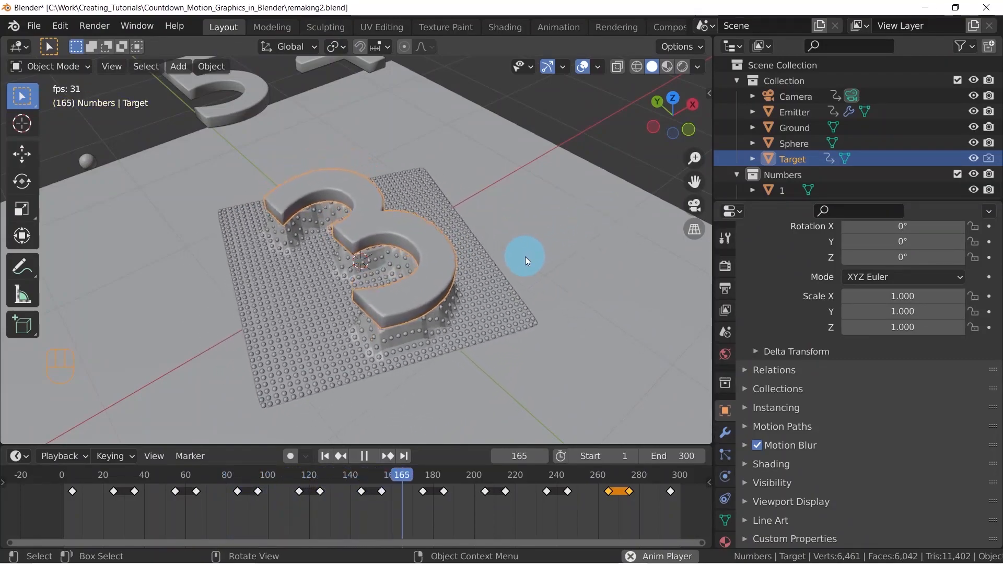
pyautogui.press('space')
pyautogui.moveTo(415, 287); pyautogui.dragTo(423, 270, button='middle')
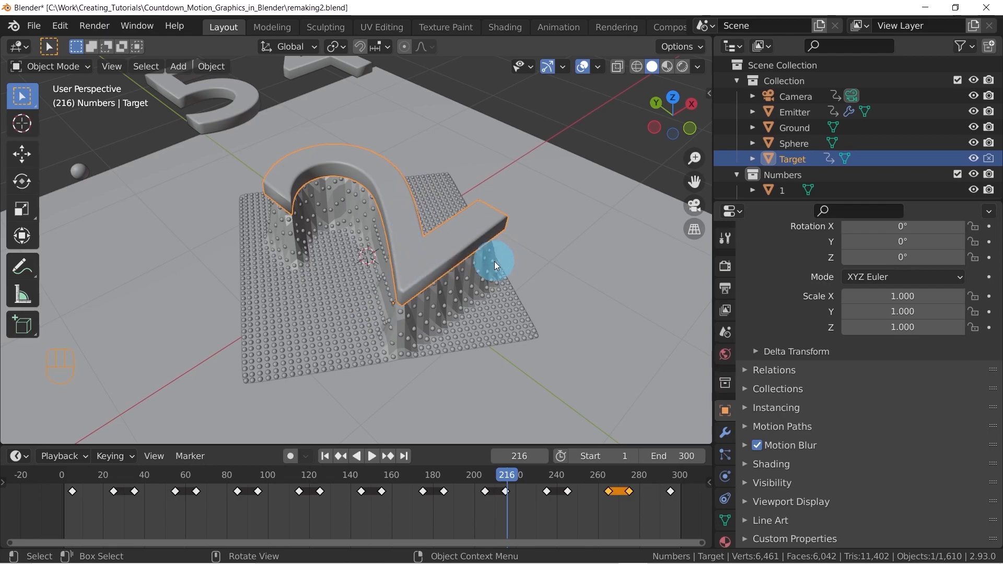
# Switch the viewport to rendered shading and examine the glowing spheres beneath the number 2 from several angles
pyautogui.press('z')
pyautogui.click(478, 163)
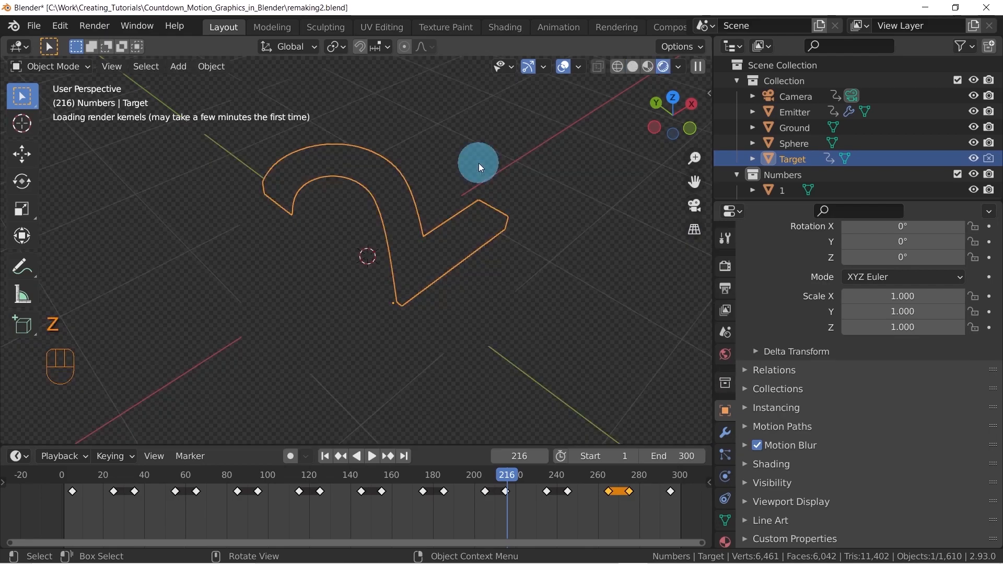
pyautogui.moveTo(290, 287)
pyautogui.mouseDown(button='middle')
pyautogui.moveTo(371, 268)
pyautogui.moveTo(297, 268)
pyautogui.mouseUp(button='middle')
pyautogui.scroll(3, 298, 268)
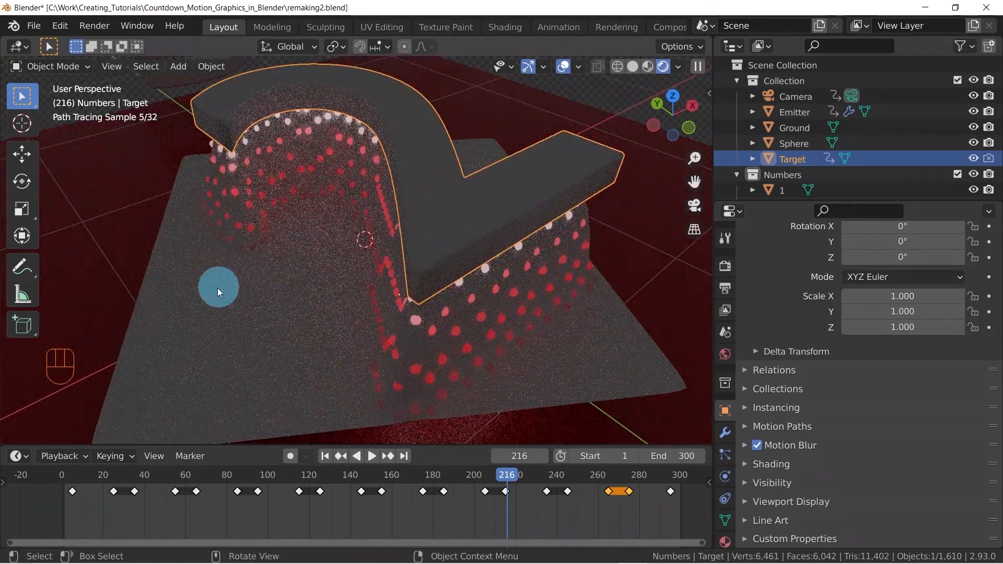
pyautogui.moveTo(262, 205); pyautogui.dragTo(250, 245, button='middle')
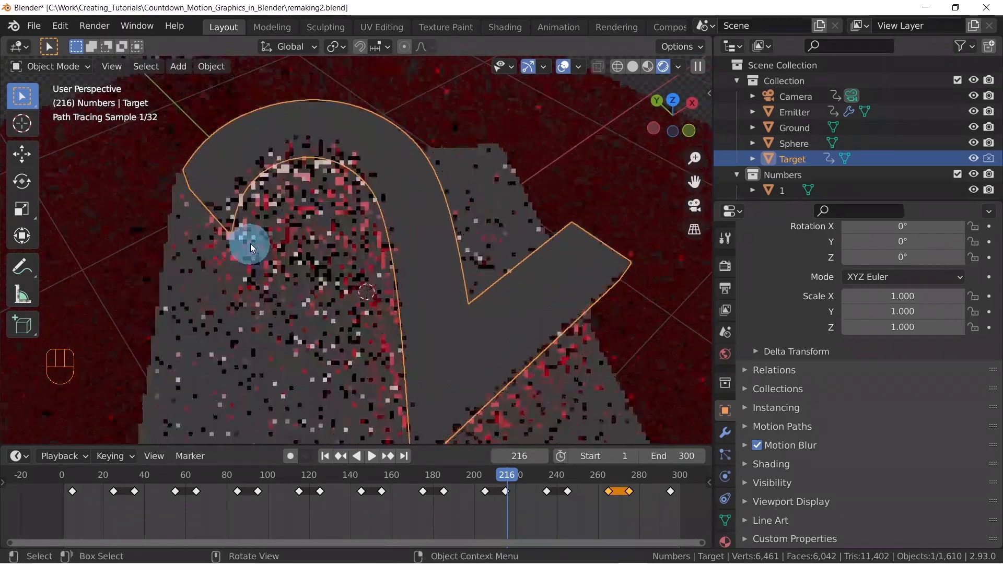
pyautogui.scroll(-2, 277, 271)
pyautogui.keyDown('shift'); pyautogui.moveTo(299, 297); pyautogui.dragTo(334, 226, button='middle'); pyautogui.keyUp('shift')
pyautogui.keyDown('shift'); pyautogui.moveTo(402, 304); pyautogui.dragTo(459, 239, button='middle'); pyautogui.keyUp('shift')
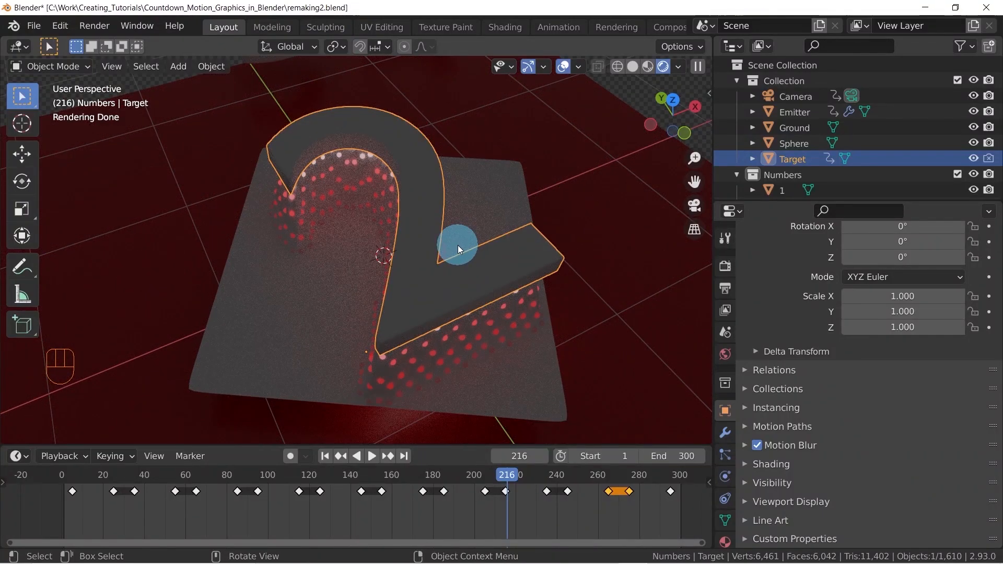
pyautogui.moveTo(457, 246); pyautogui.dragTo(508, 217, button='middle')
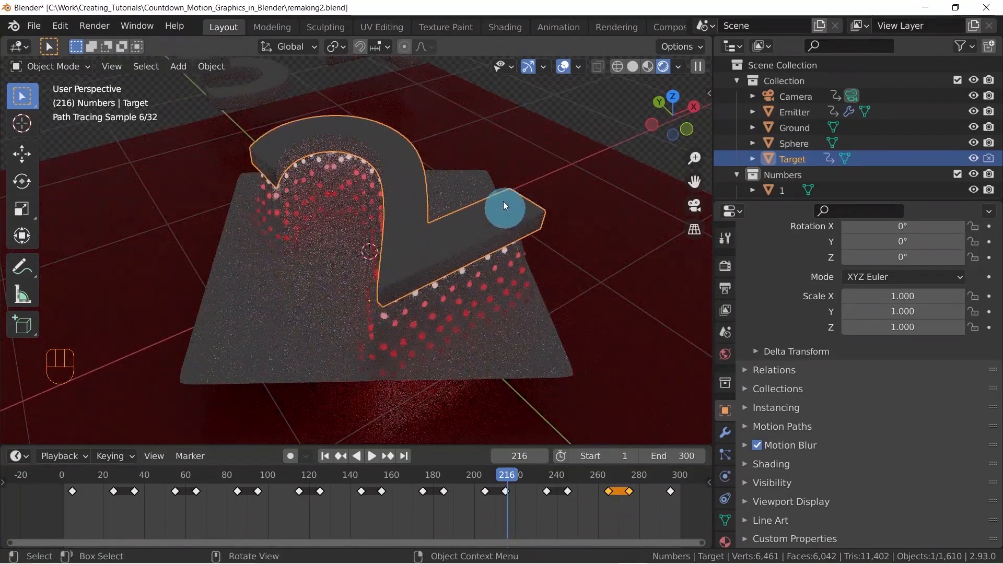
# Hide the Target object in the viewport and examine the illuminated spheres that form the number 2
pyautogui.click(974, 159)
pyautogui.moveTo(515, 230); pyautogui.dragTo(483, 280, button='middle')
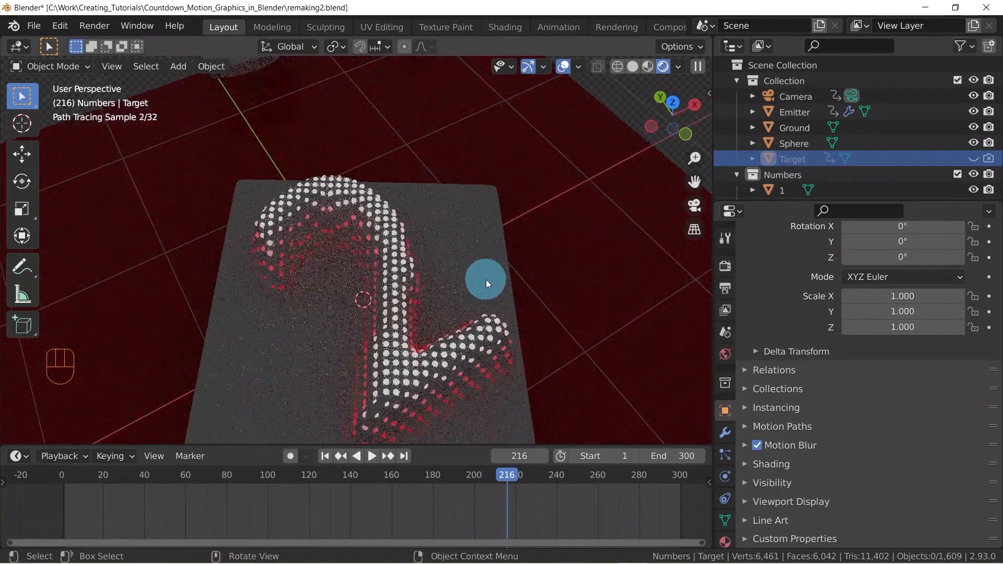
pyautogui.keyDown('shift'); pyautogui.moveTo(393, 310); pyautogui.dragTo(530, 261, button='middle'); pyautogui.keyUp('shift')
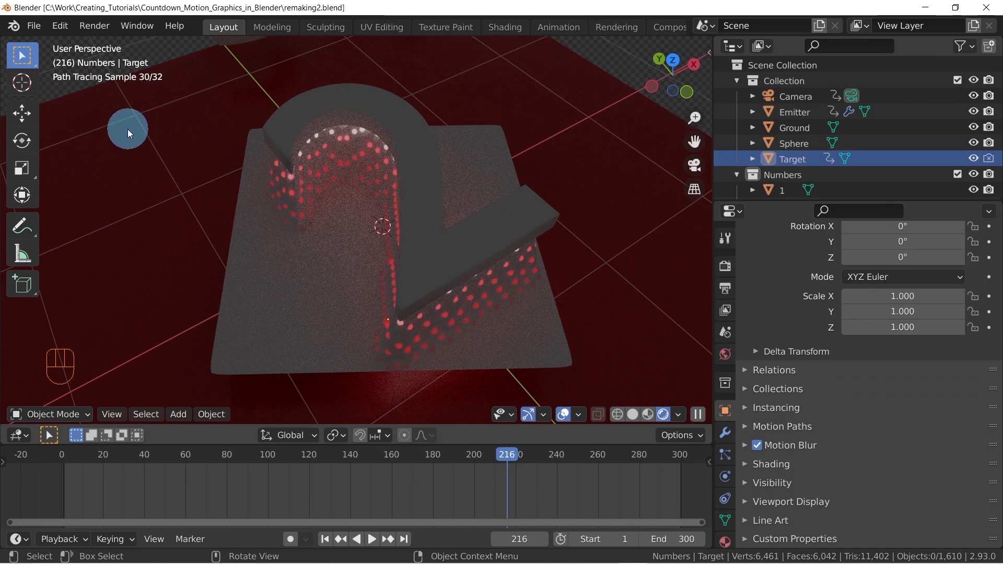
# Create a new file from the General template
pyautogui.click(36, 36)
pyautogui.moveTo(43, 40)
pyautogui.click(199, 46)
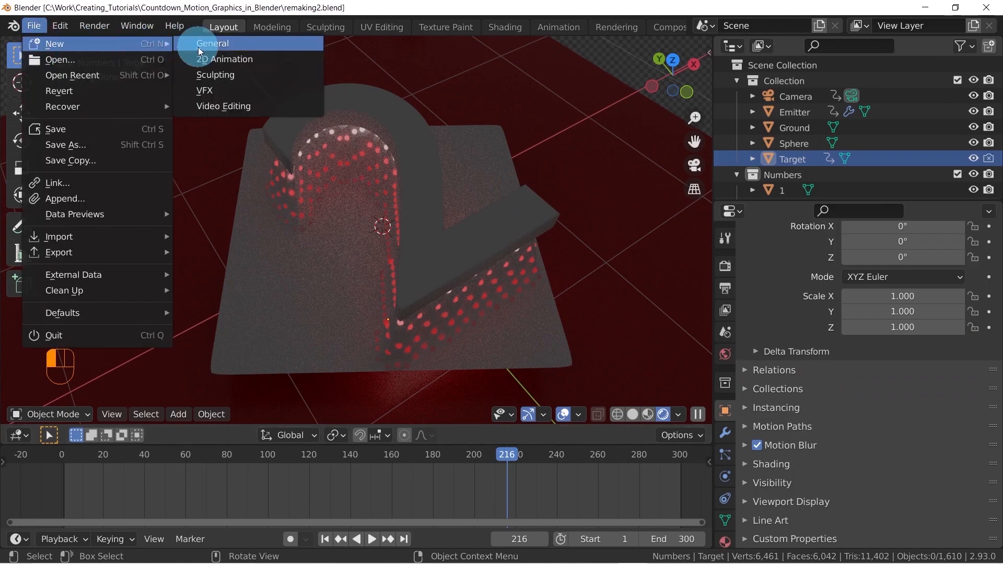
pyautogui.moveTo(469, 187); pyautogui.dragTo(438, 208, button='middle')
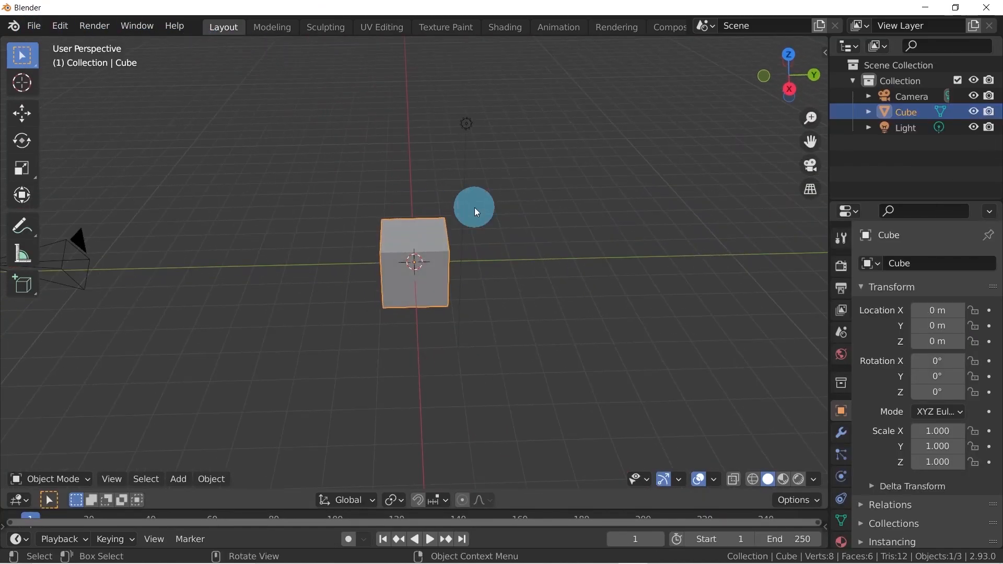
# Turn on the Screencast Keys display in the 3D viewport and close its settings
pyautogui.press('n')
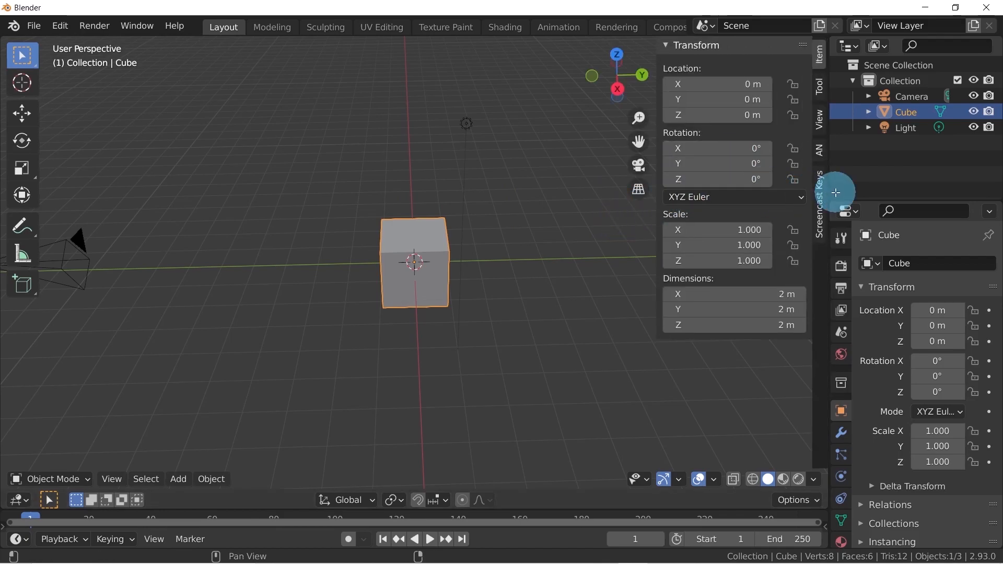
pyautogui.click(820, 193)
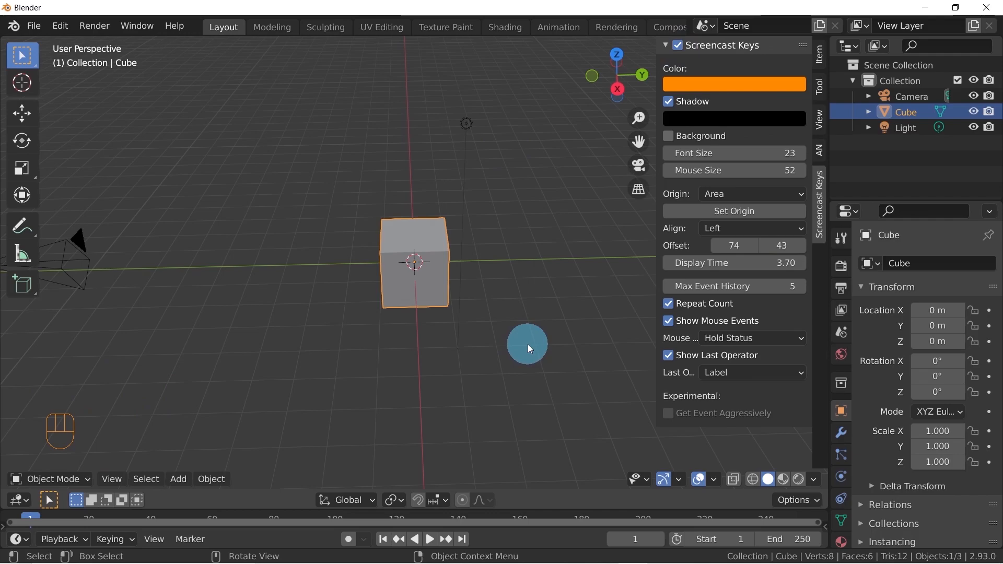
pyautogui.press('n')
# Delete the default cube and reset the 3D cursor to the world origin
pyautogui.moveTo(456, 319); pyautogui.dragTo(507, 299, button='middle')
pyautogui.press('x')
pyautogui.click(429, 283)
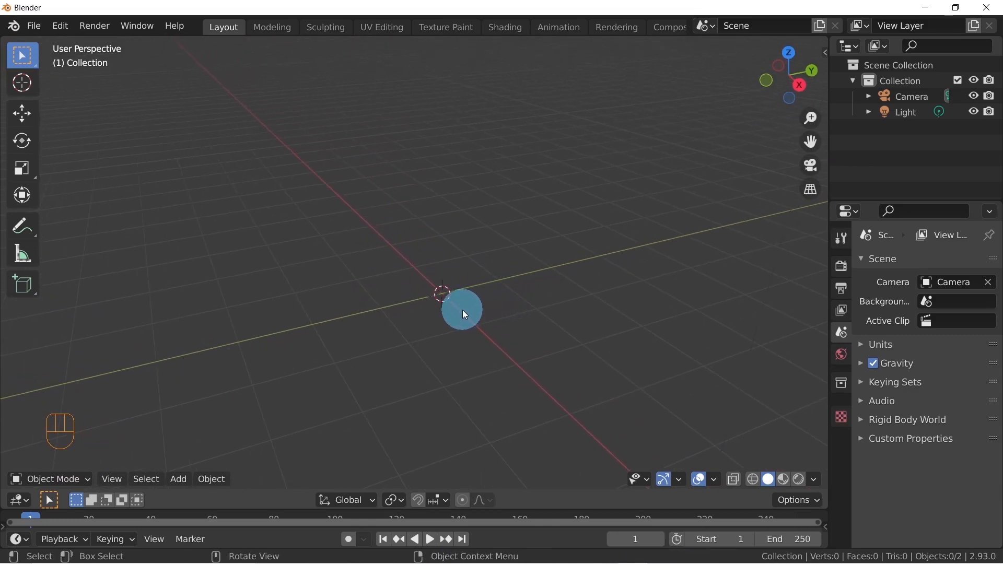
pyautogui.hotkey('shift', 'c')
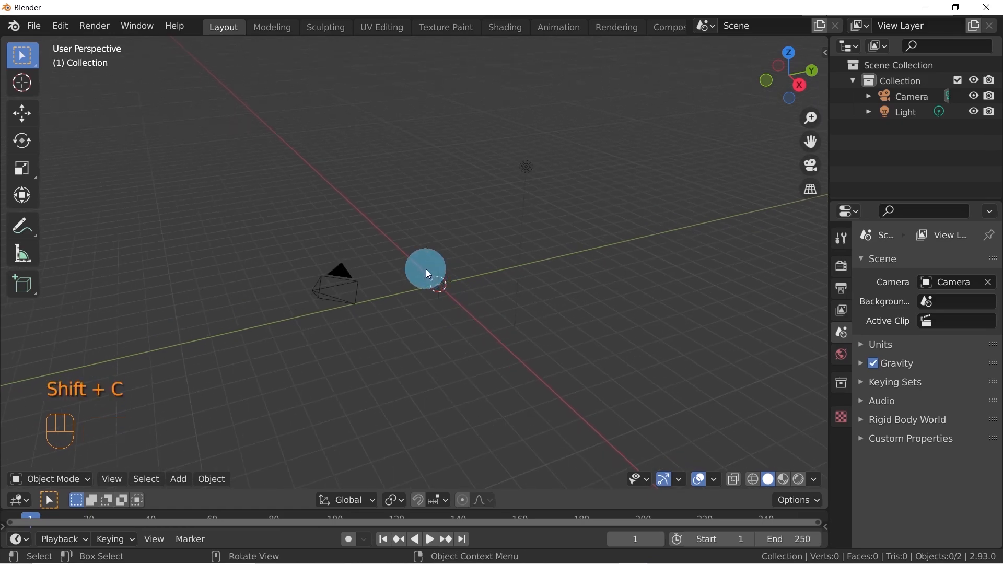
pyautogui.moveTo(439, 293)
pyautogui.mouseDown(button='middle')
pyautogui.moveTo(441, 302)
pyautogui.moveTo(466, 262)
pyautogui.moveTo(587, 274)
pyautogui.moveTo(444, 276)
pyautogui.mouseUp(button='middle')
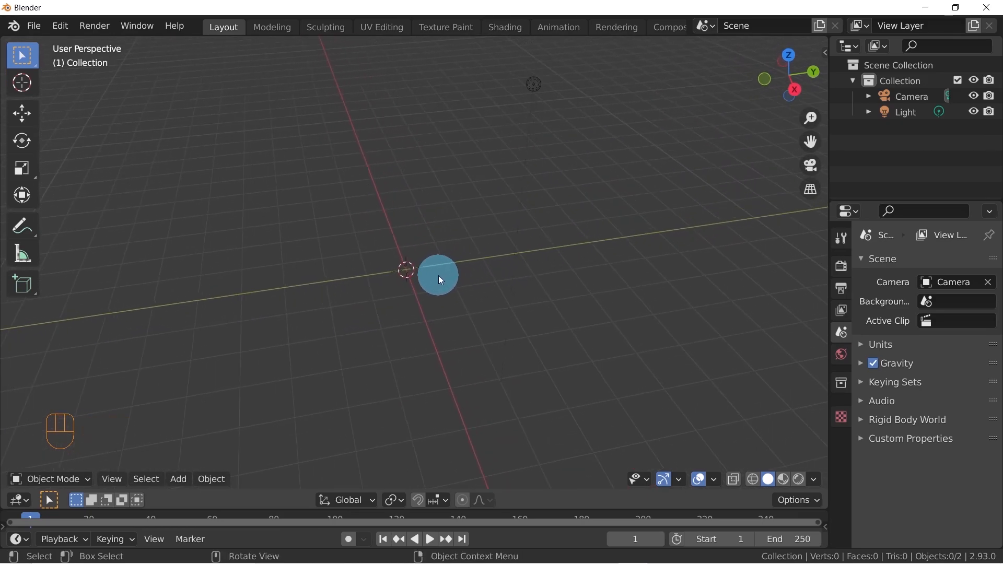
# Add a plane mesh at the world origin and frame it in the viewport
pyautogui.hotkey('shift', 'a')
pyautogui.moveTo(420, 250)
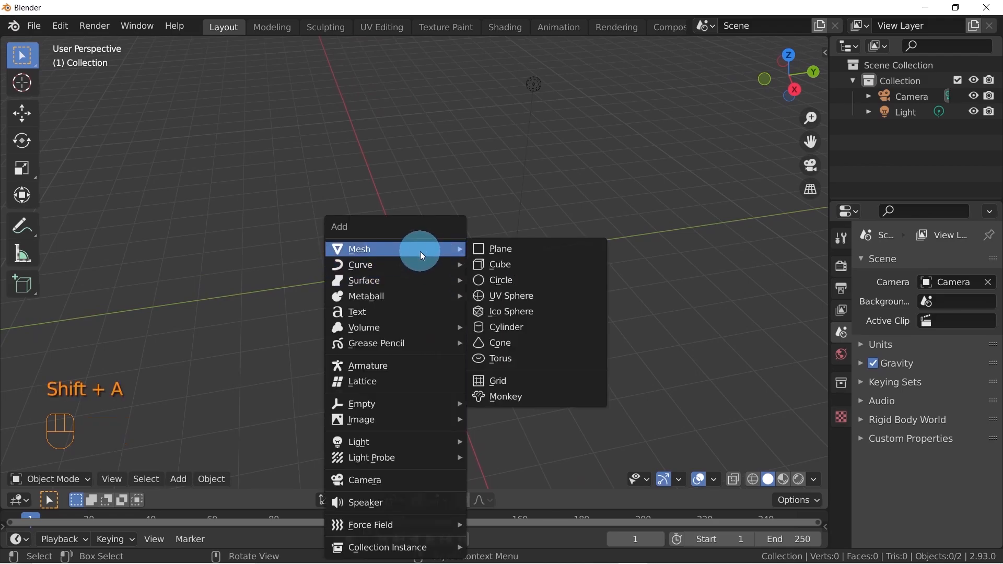
pyautogui.click(500, 245)
pyautogui.press('KP_Decimal')
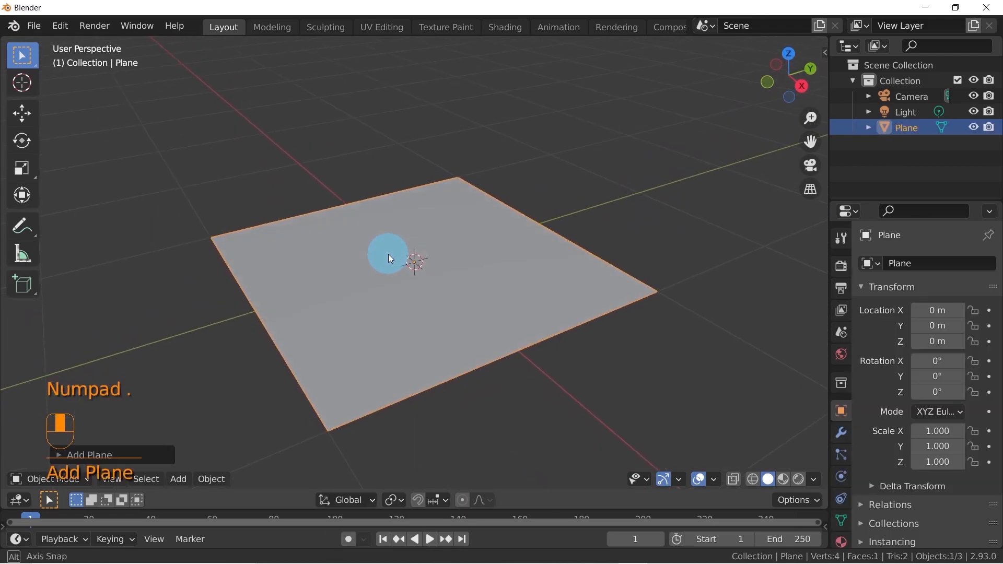
pyautogui.scroll(-2, 403, 249)
pyautogui.moveTo(427, 271); pyautogui.dragTo(497, 260, button='middle')
pyautogui.moveTo(577, 225); pyautogui.dragTo(475, 262, button='middle')
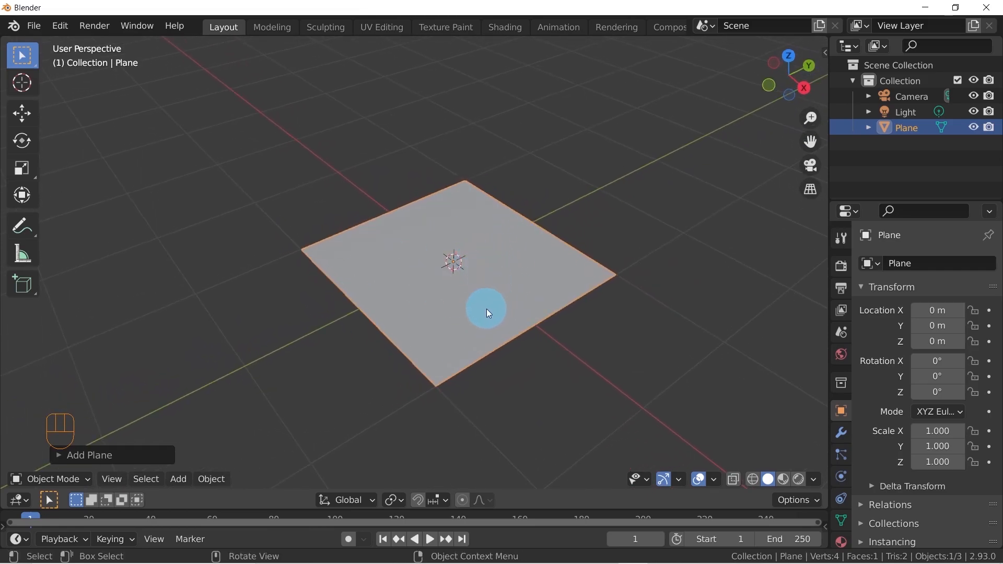
# Subdivide all of the plane's geometry in Edit Mode
pyautogui.press('Tab')
pyautogui.moveTo(486, 309); pyautogui.dragTo(462, 283, button='middle')
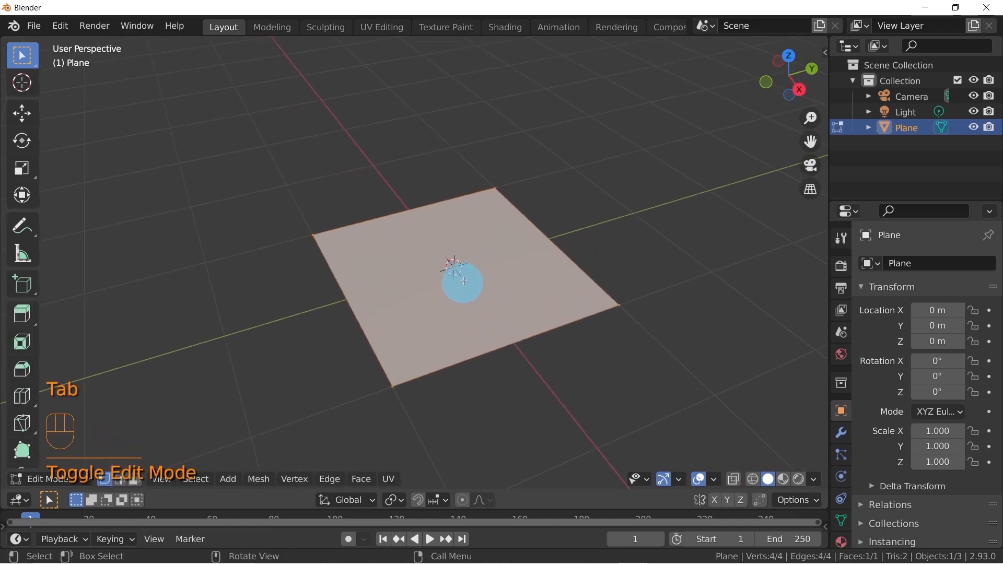
pyautogui.rightClick(469, 256)
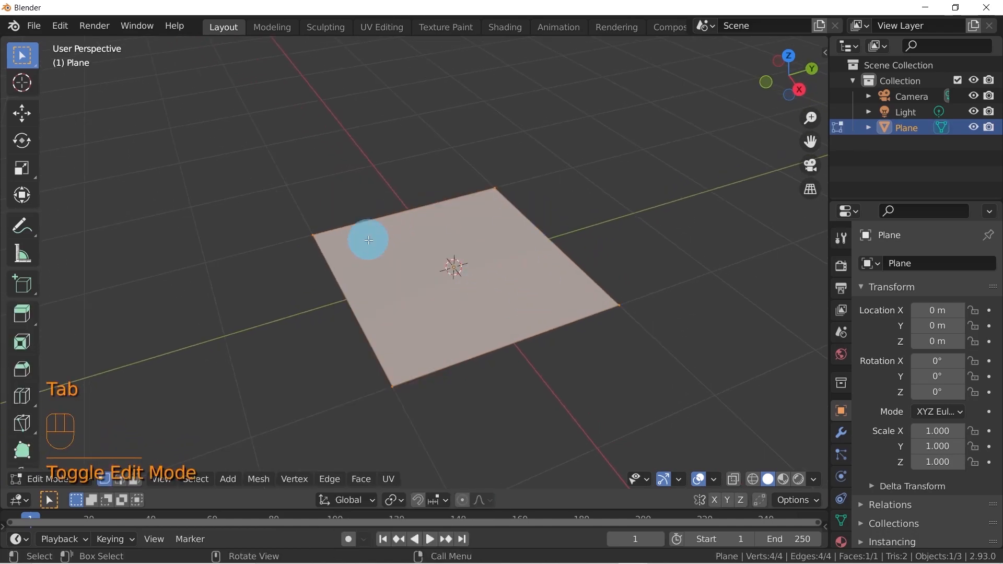
pyautogui.press('a')
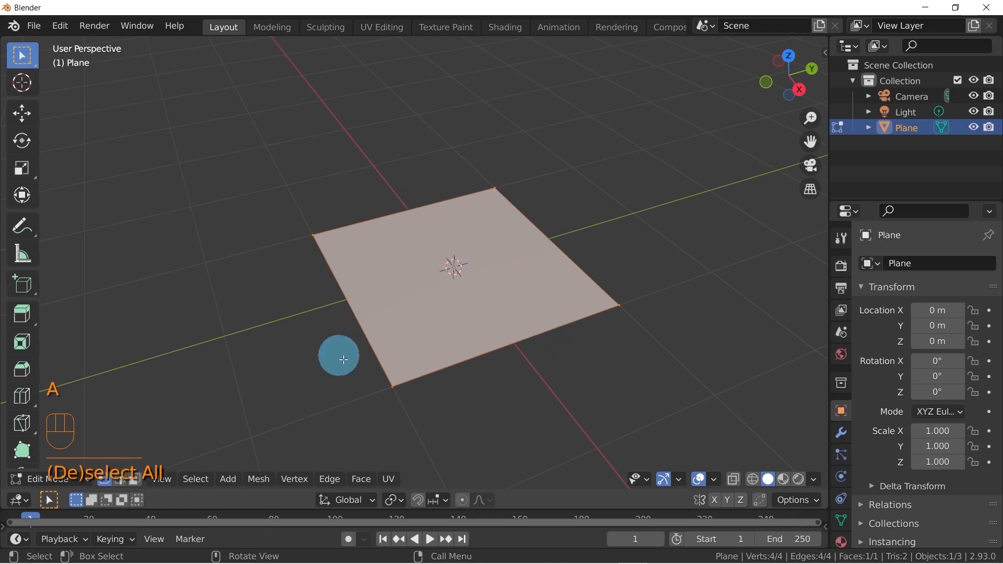
pyautogui.rightClick(456, 251)
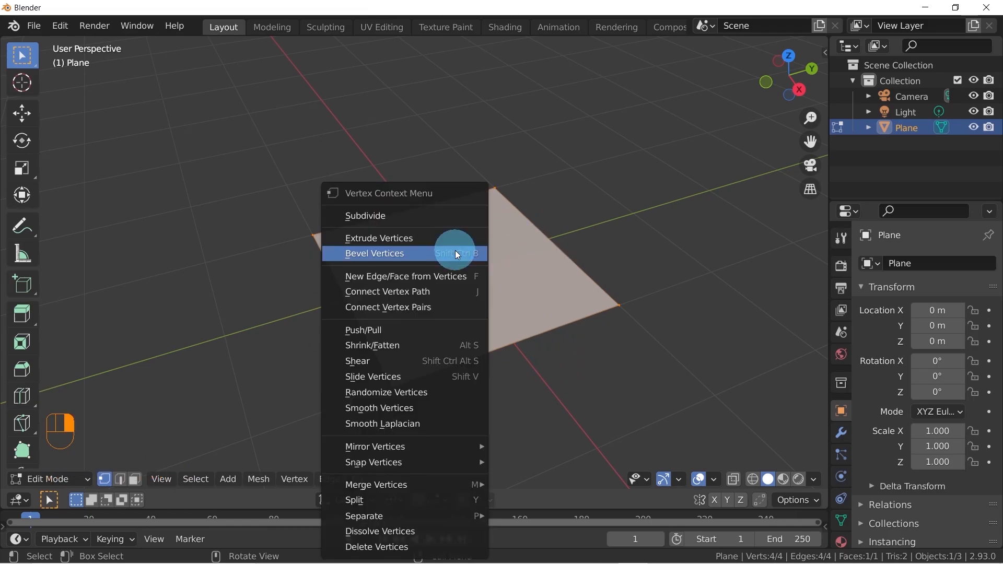
pyautogui.click(426, 215)
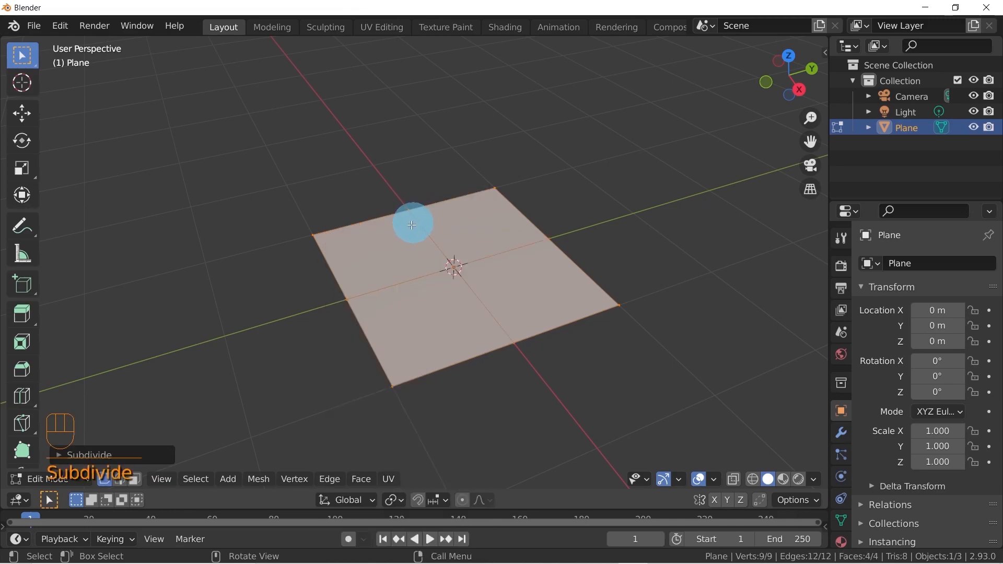
# Set the plane's Subdivide operation to 19 cuts and collapse its settings
pyautogui.click(57, 455)
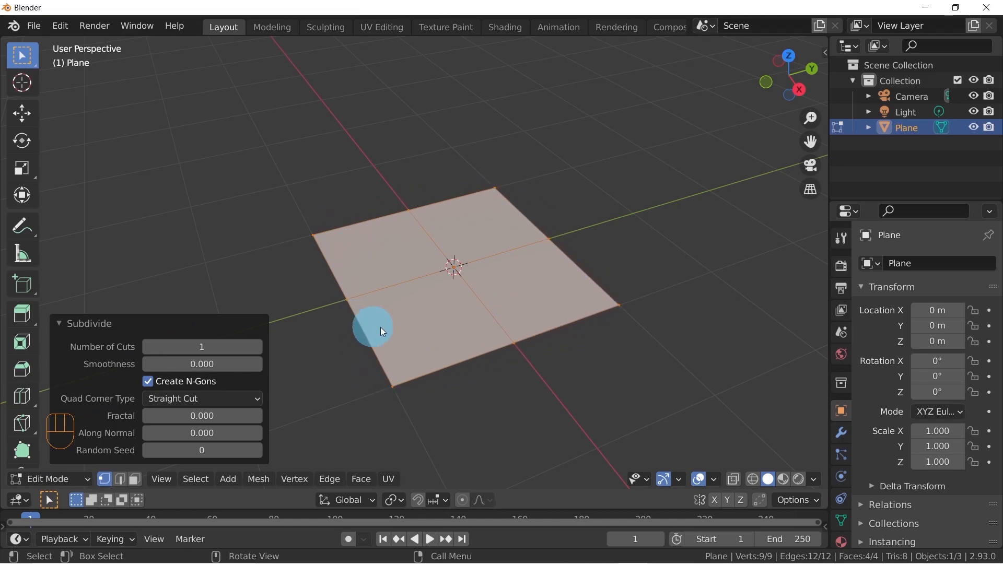
pyautogui.click(219, 347)
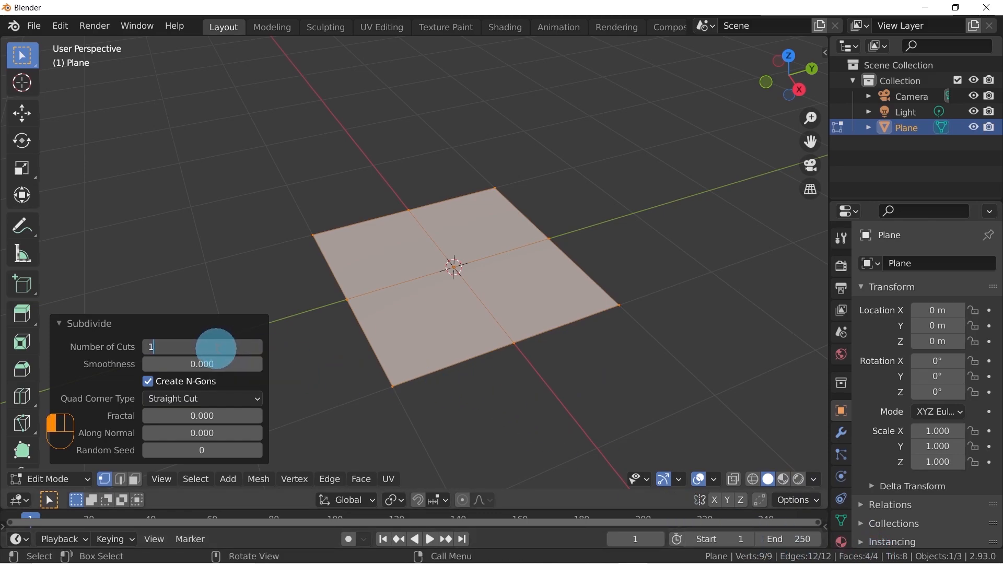
pyautogui.press('Return')
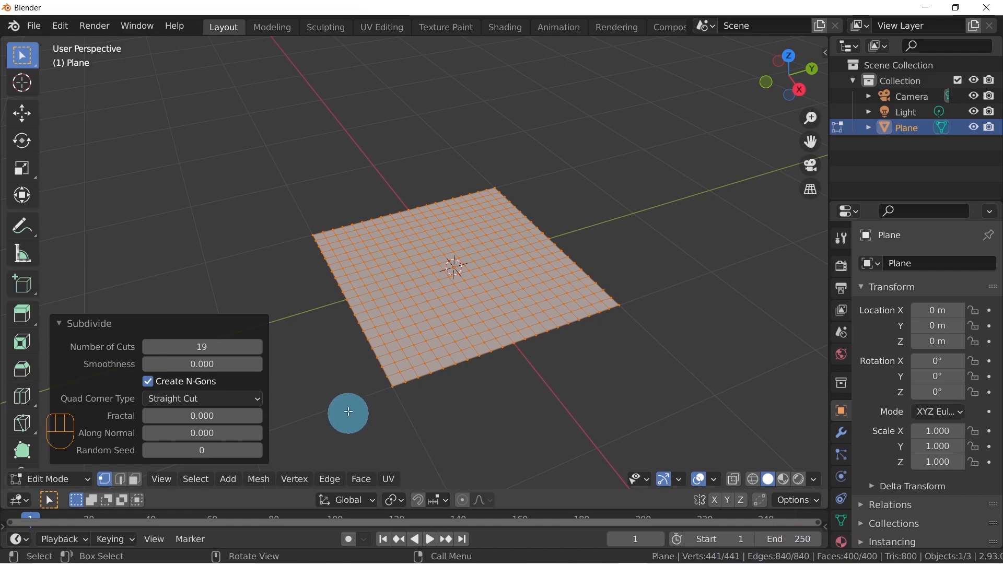
pyautogui.click(58, 322)
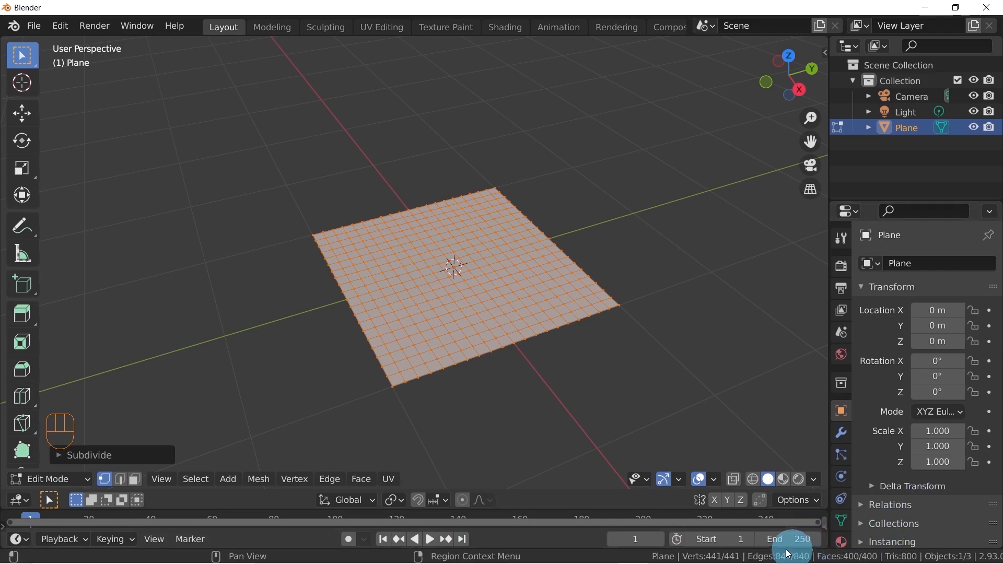
# Turn the status bar's Scene Statistics off and back on
pyautogui.rightClick(634, 559)
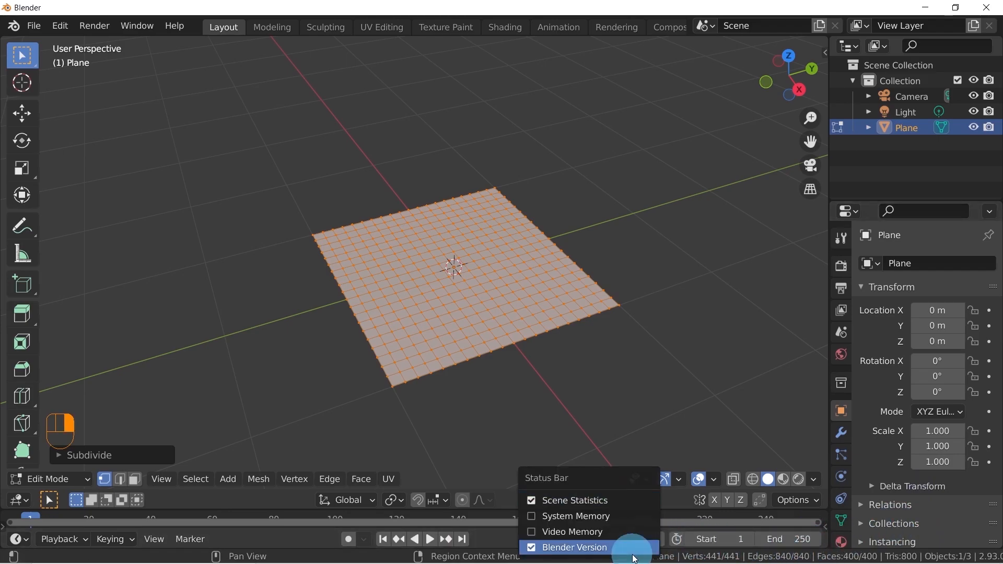
pyautogui.click(530, 500)
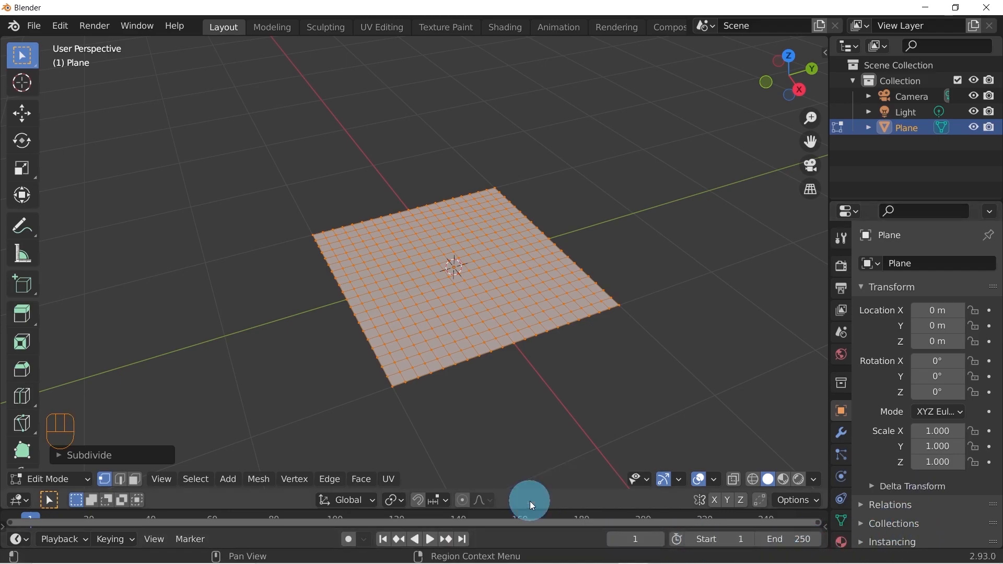
pyautogui.rightClick(645, 550)
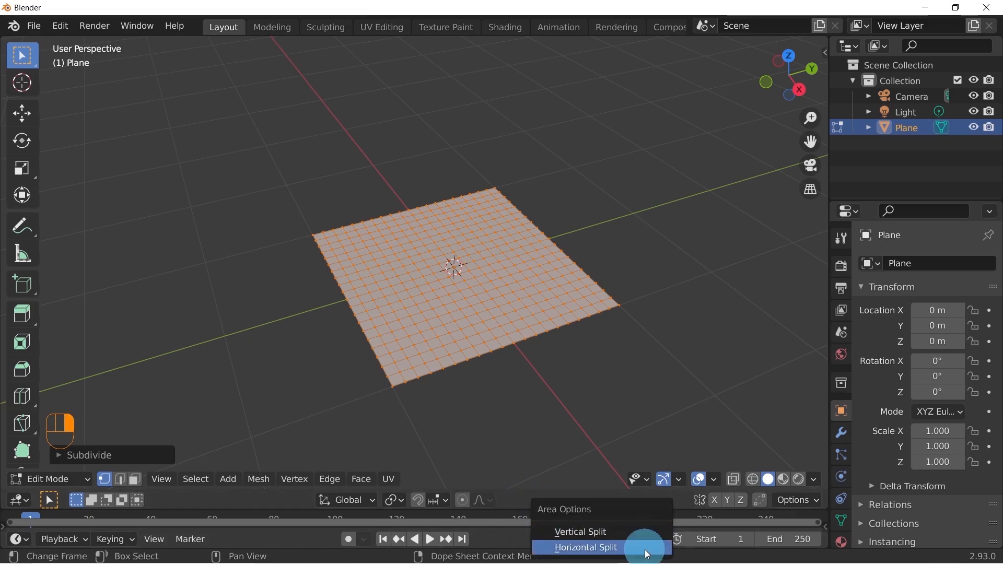
pyautogui.rightClick(722, 557)
pyautogui.click(625, 502)
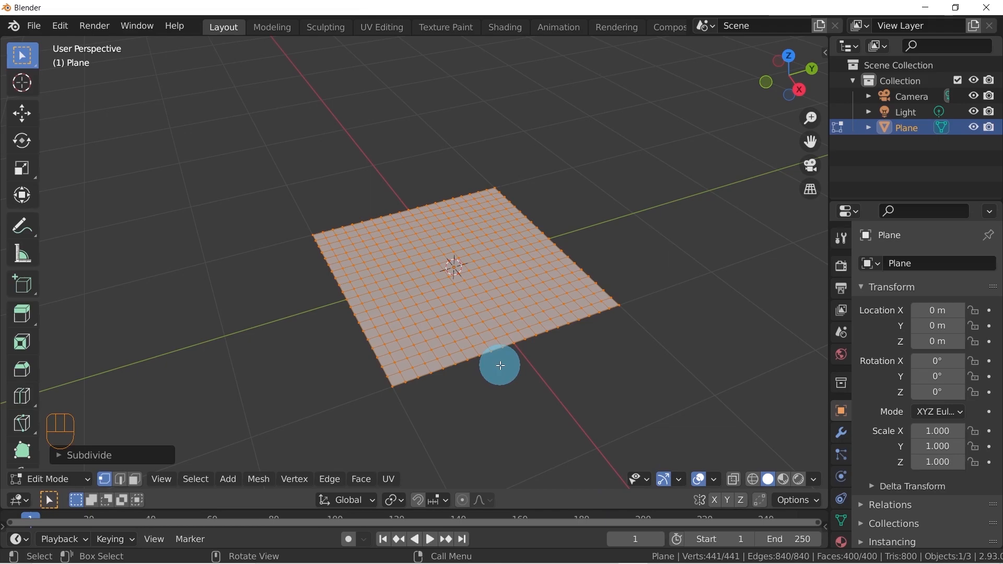
# Return to Object Mode and flip the 3D viewport's header and tool settings to the top of the viewport
pyautogui.press('Tab')
pyautogui.moveTo(399, 312); pyautogui.dragTo(421, 319, button='middle')
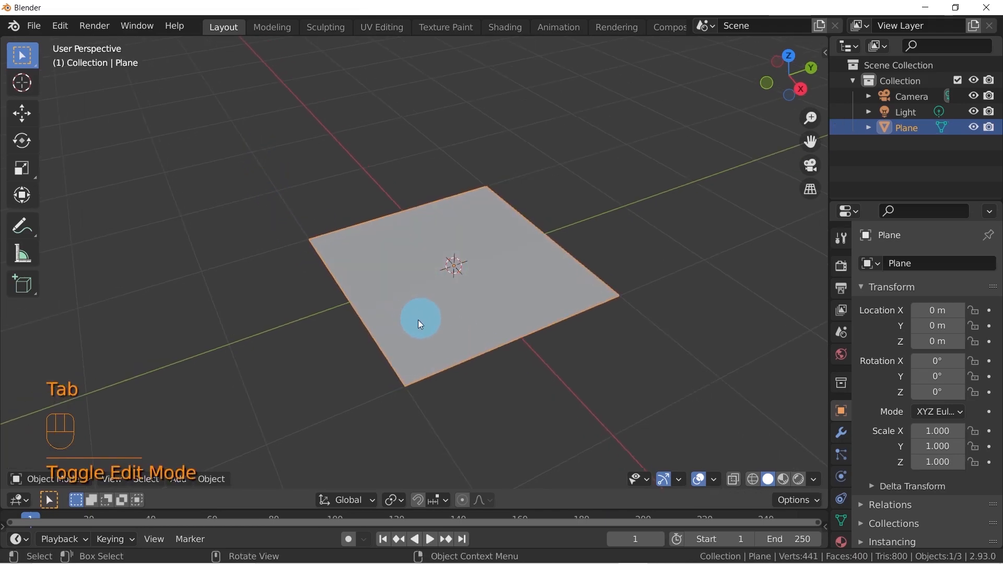
pyautogui.rightClick(218, 478)
pyautogui.moveTo(208, 479)
pyautogui.click(291, 456)
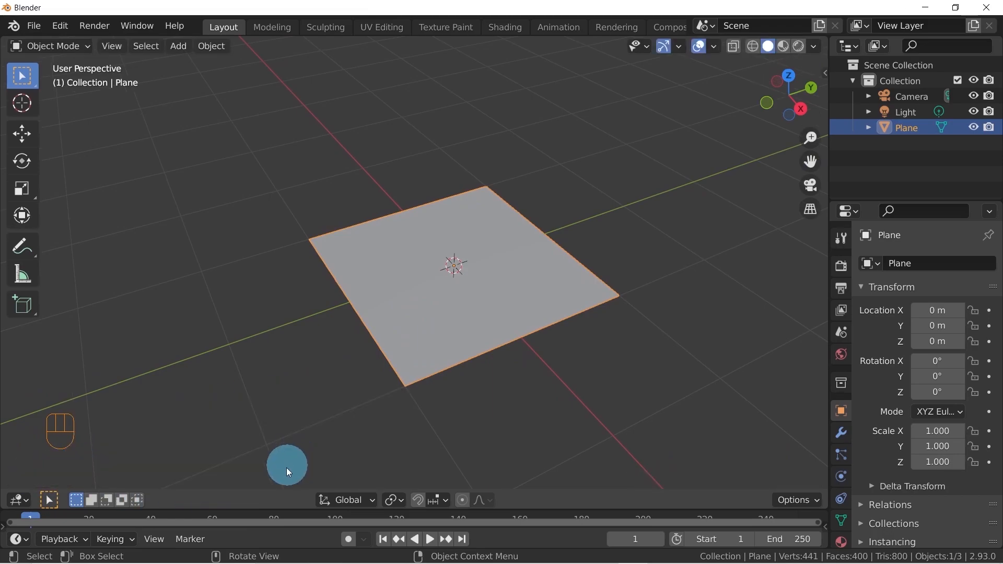
pyautogui.rightClick(205, 498)
pyautogui.click(160, 493)
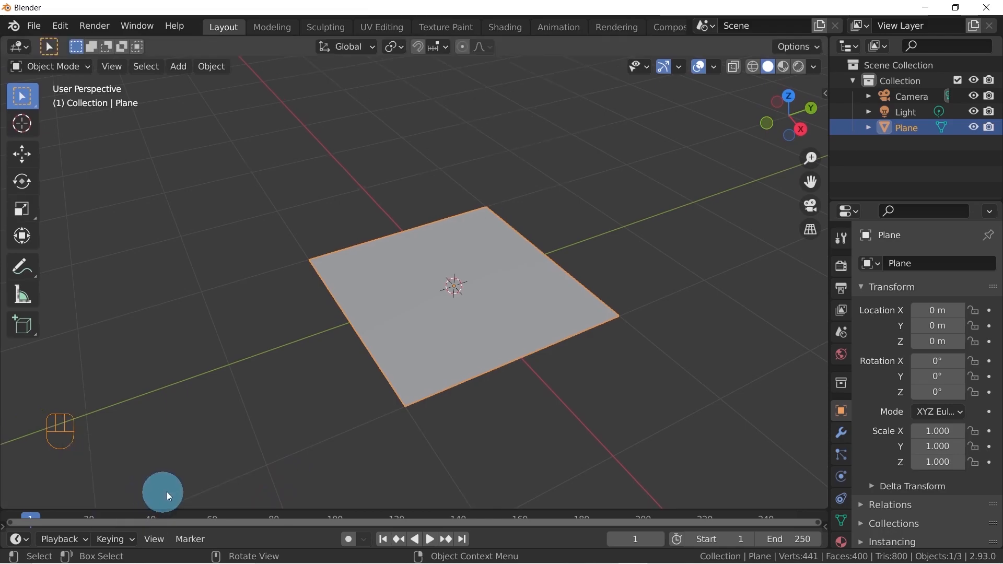
# Examine the plane from several angles, comparing its subdivided grid in Edit Mode with its look in Object Mode
pyautogui.moveTo(402, 286); pyautogui.dragTo(424, 298, button='middle')
pyautogui.keyDown('shift'); pyautogui.moveTo(542, 309); pyautogui.dragTo(488, 303, button='middle'); pyautogui.keyUp('shift')
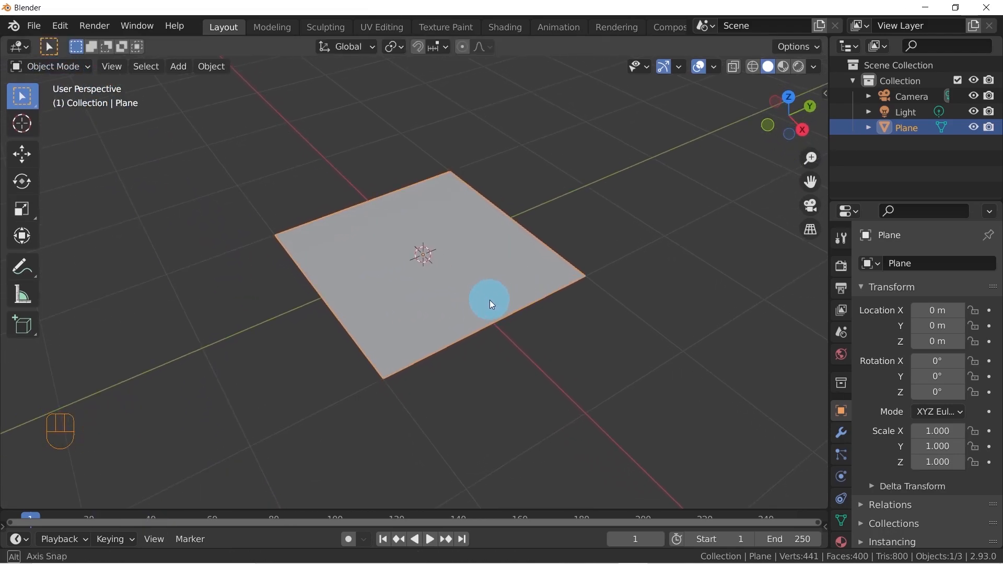
pyautogui.press('Tab')
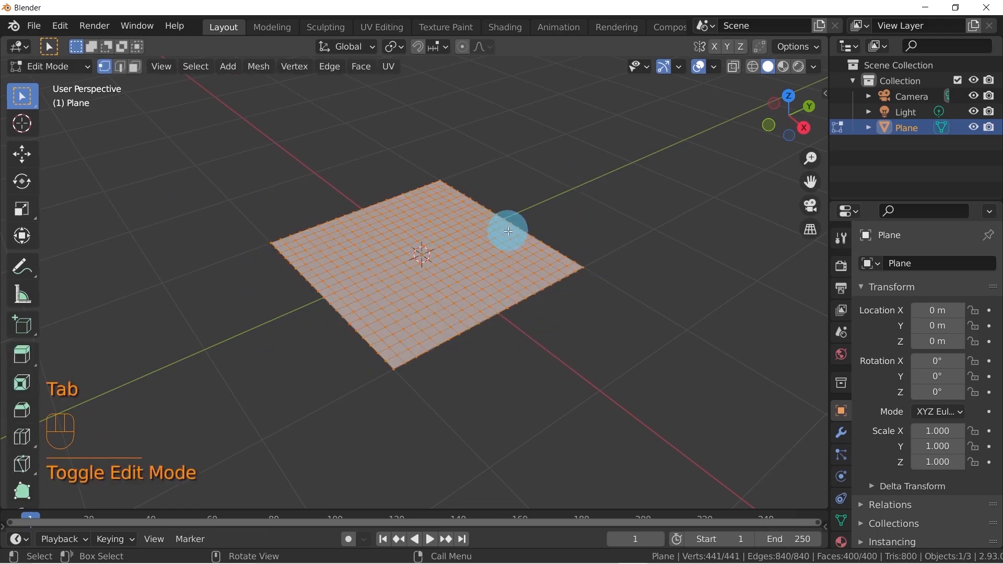
pyautogui.press('Tab')
pyautogui.keyDown('shift'); pyautogui.moveTo(501, 259); pyautogui.dragTo(407, 270, button='middle'); pyautogui.keyUp('shift')
pyautogui.scroll(1, 459, 289)
pyautogui.keyDown('shift'); pyautogui.moveTo(506, 281); pyautogui.dragTo(523, 320, button='middle'); pyautogui.keyUp('shift')
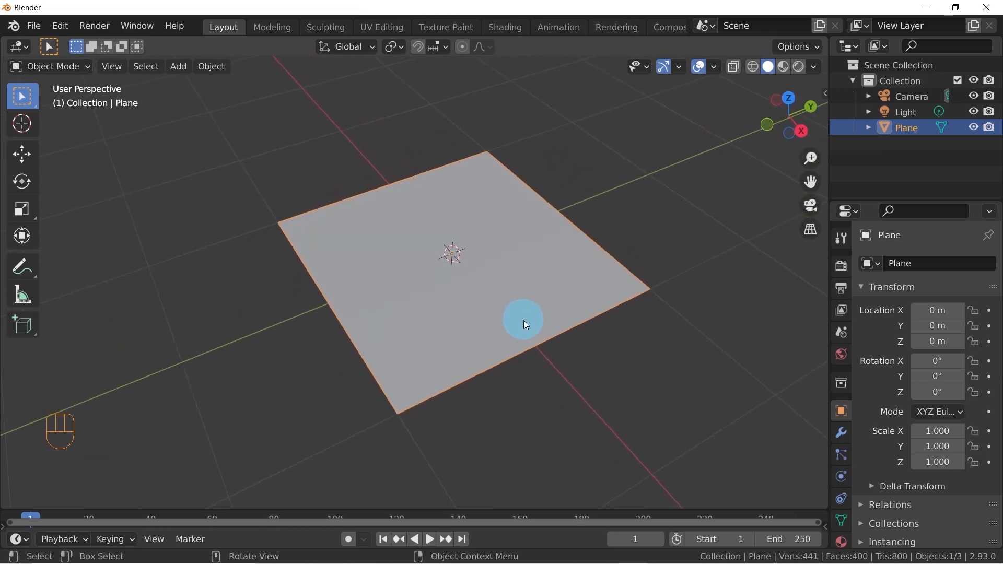
pyautogui.moveTo(611, 360); pyautogui.dragTo(602, 340, button='middle')
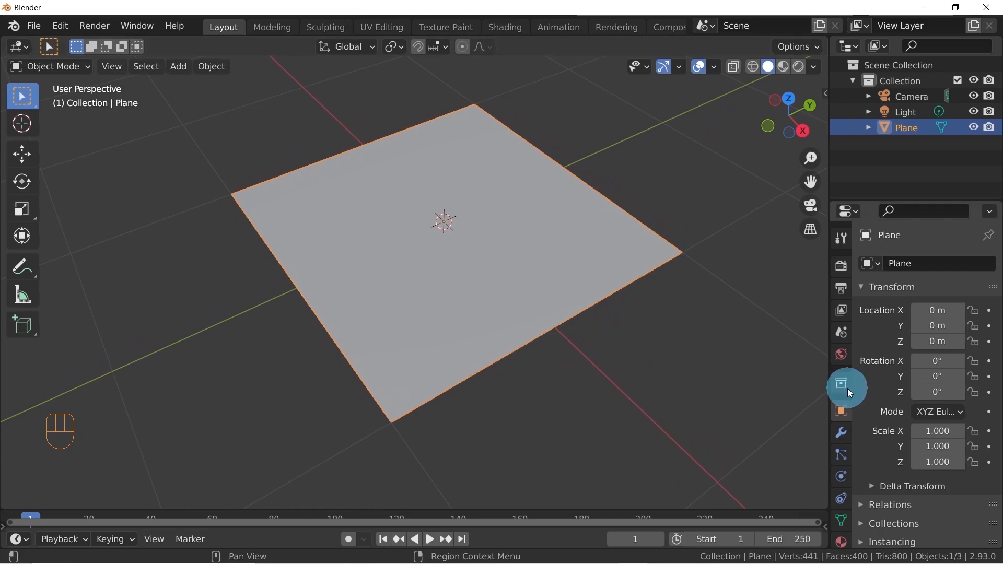
# Add a Subdivision Surface modifier to the plane
pyautogui.click(838, 434)
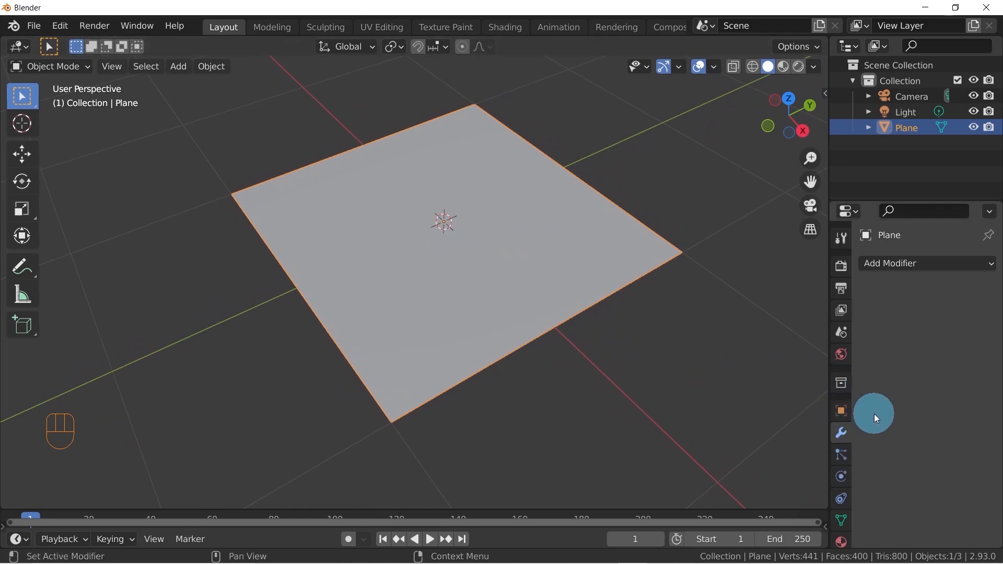
pyautogui.click(906, 265)
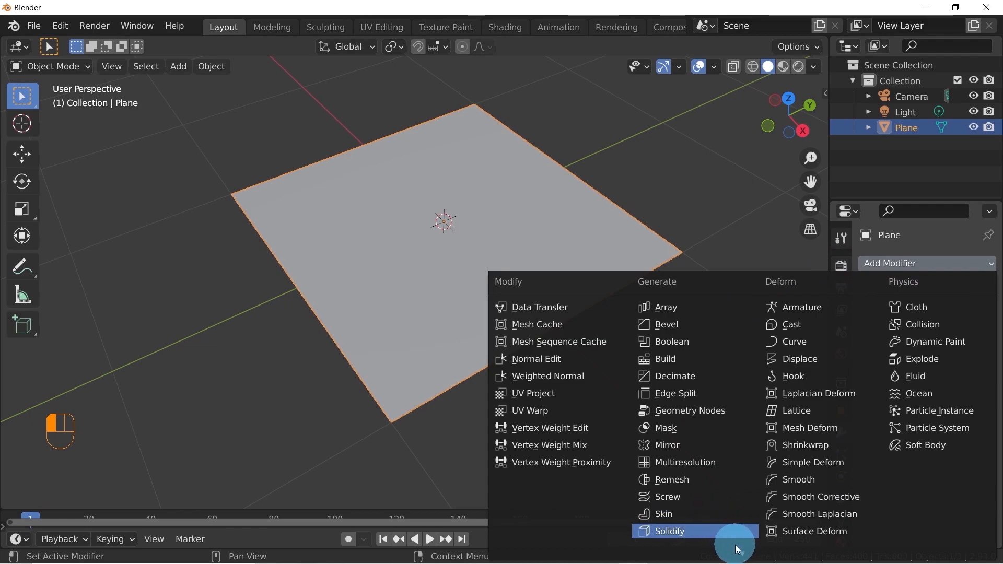
pyautogui.moveTo(740, 557)
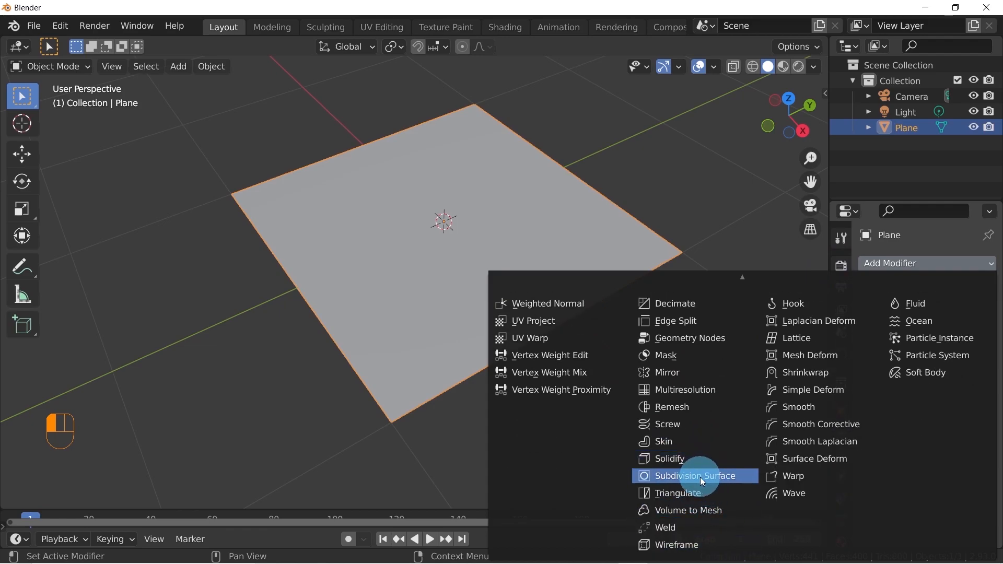
pyautogui.click(708, 477)
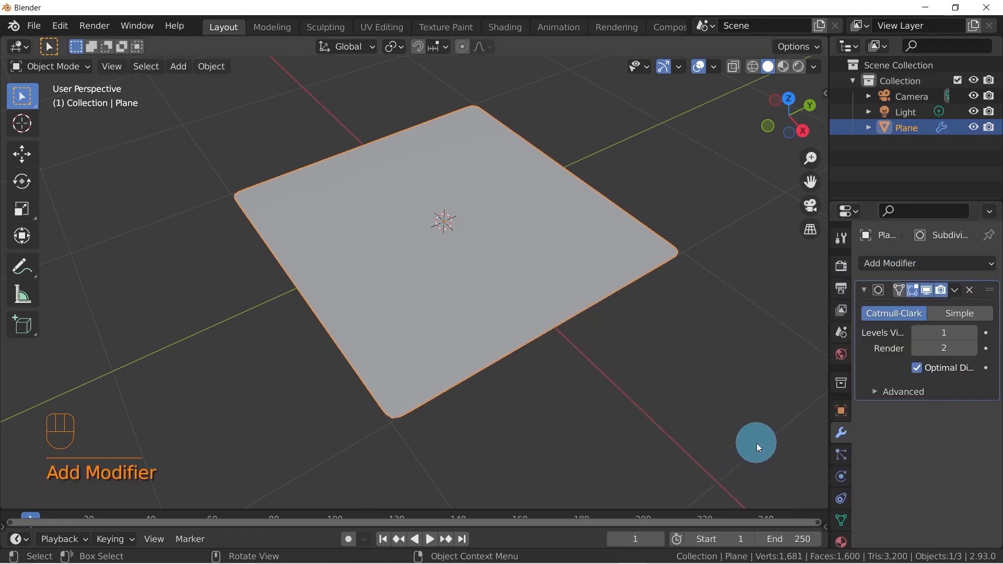
# Inspect the effect of the Subdivision Surface modifier on the plane's corners in Edit Mode and Object Mode
pyautogui.moveTo(731, 381); pyautogui.dragTo(462, 393, button='middle')
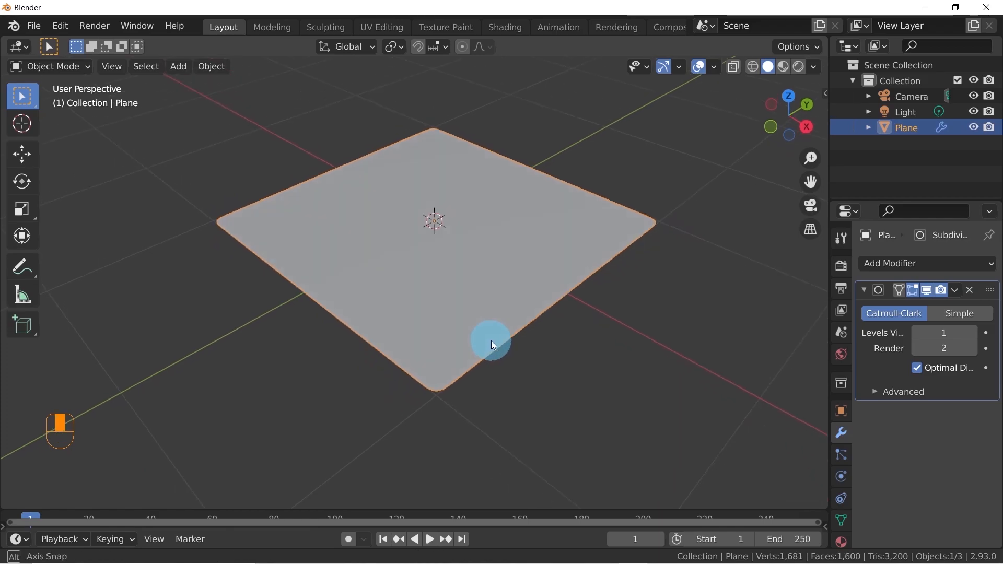
pyautogui.press('Tab')
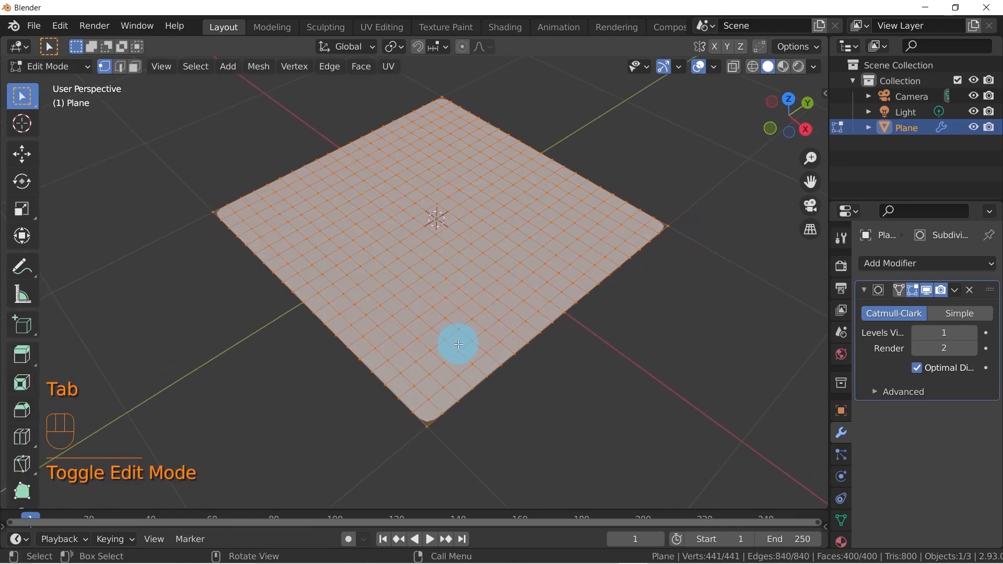
pyautogui.press('Tab')
pyautogui.click(444, 250)
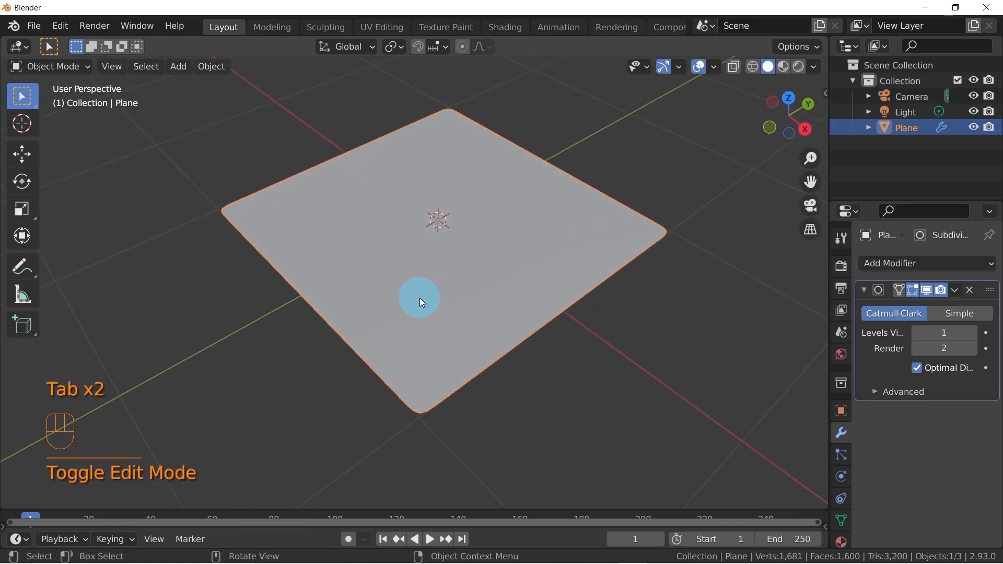
pyautogui.moveTo(433, 300); pyautogui.dragTo(421, 301, button='middle')
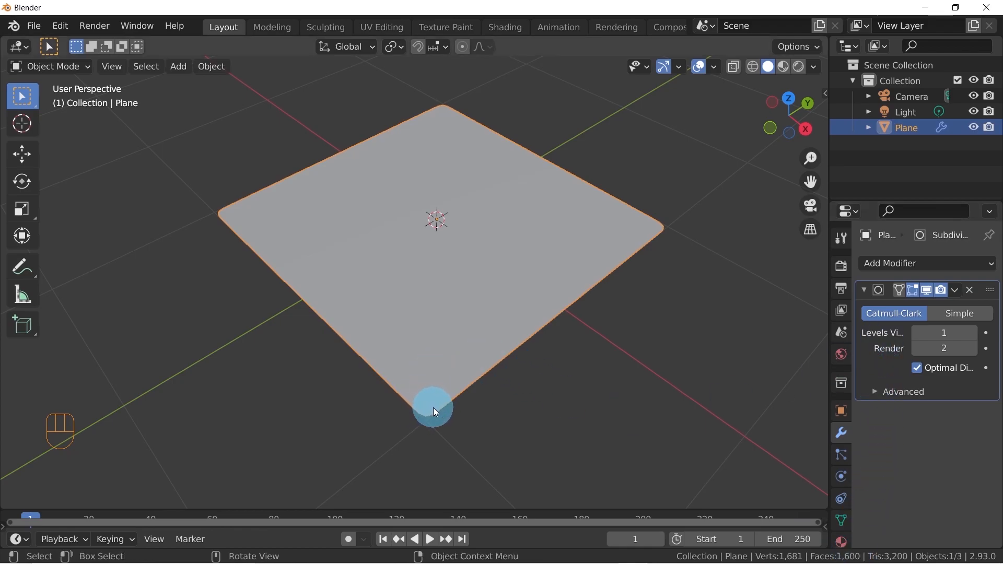
pyautogui.moveTo(421, 409); pyautogui.dragTo(494, 364, button='middle')
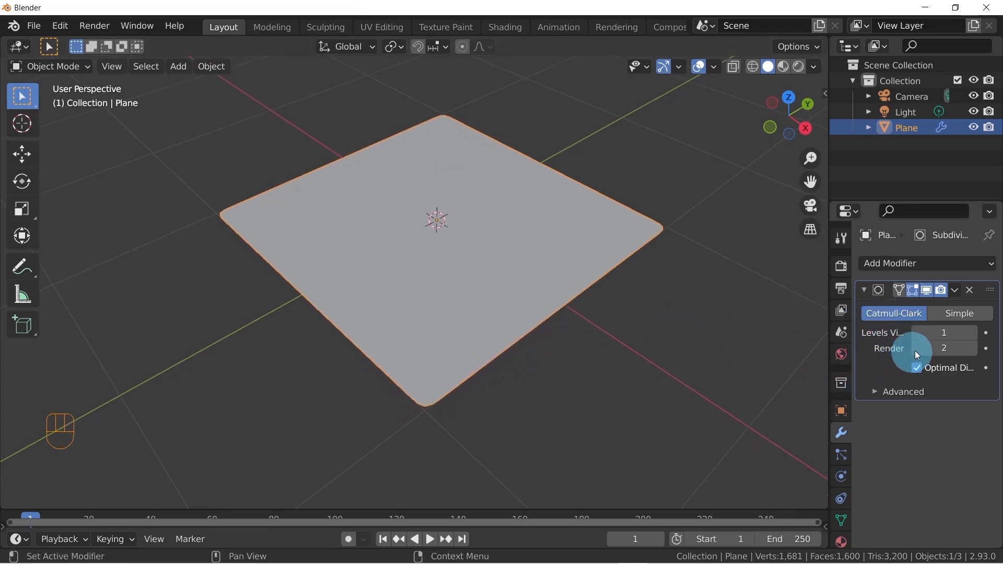
pyautogui.moveTo(470, 391)
pyautogui.mouseDown(button='middle')
pyautogui.moveTo(477, 396)
pyautogui.moveTo(468, 392)
pyautogui.mouseUp(button='middle')
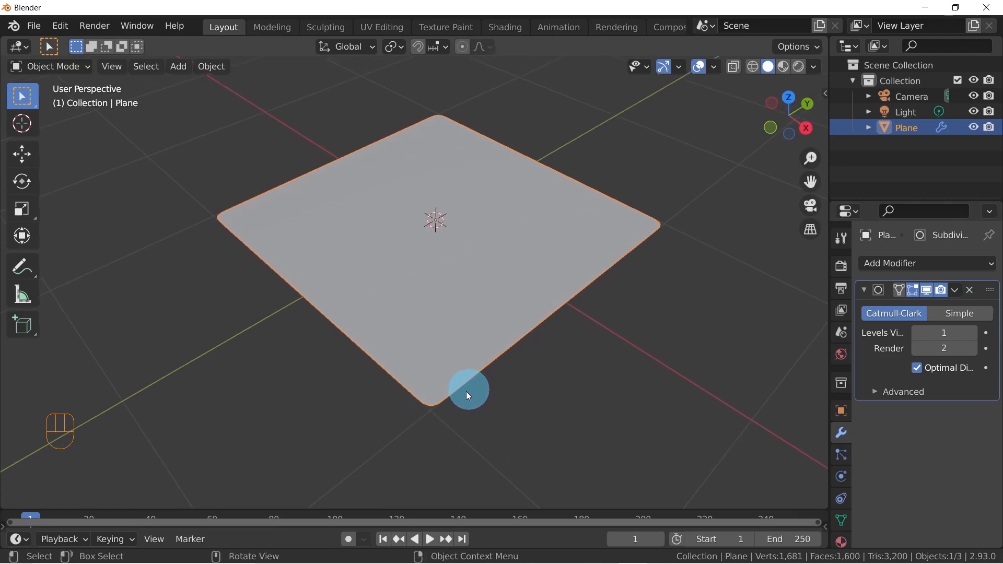
# Try a viewport subdivision level of 2 on the modifier and set it back to 1
pyautogui.click(973, 333)
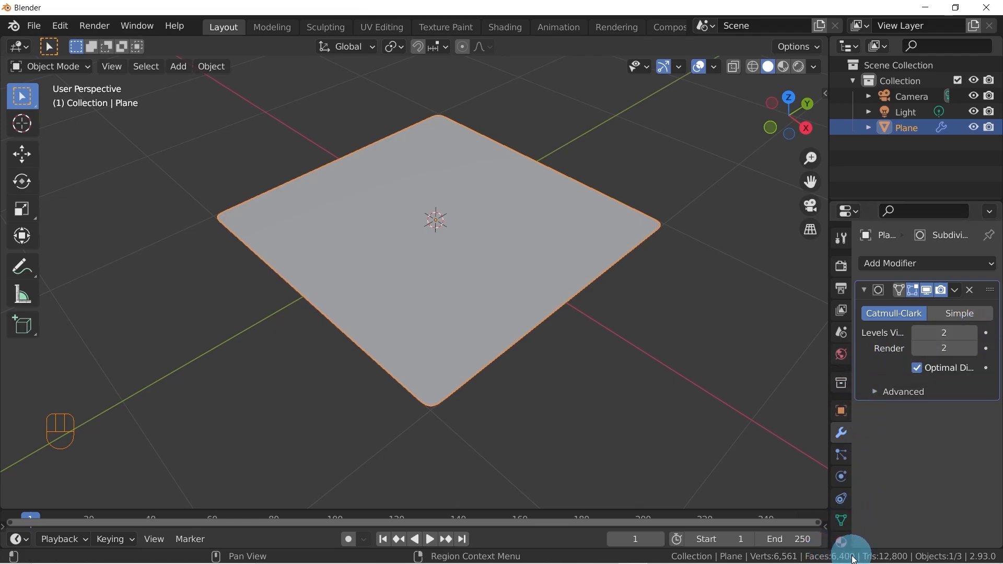
pyautogui.moveTo(502, 266); pyautogui.dragTo(503, 259, button='middle')
pyautogui.click(913, 333)
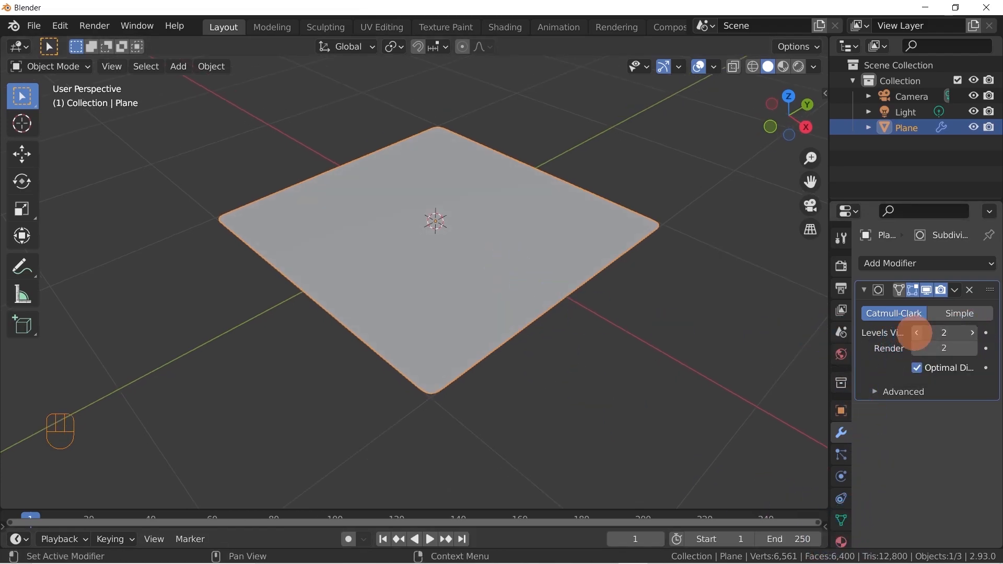
pyautogui.moveTo(495, 296); pyautogui.dragTo(468, 315, button='middle')
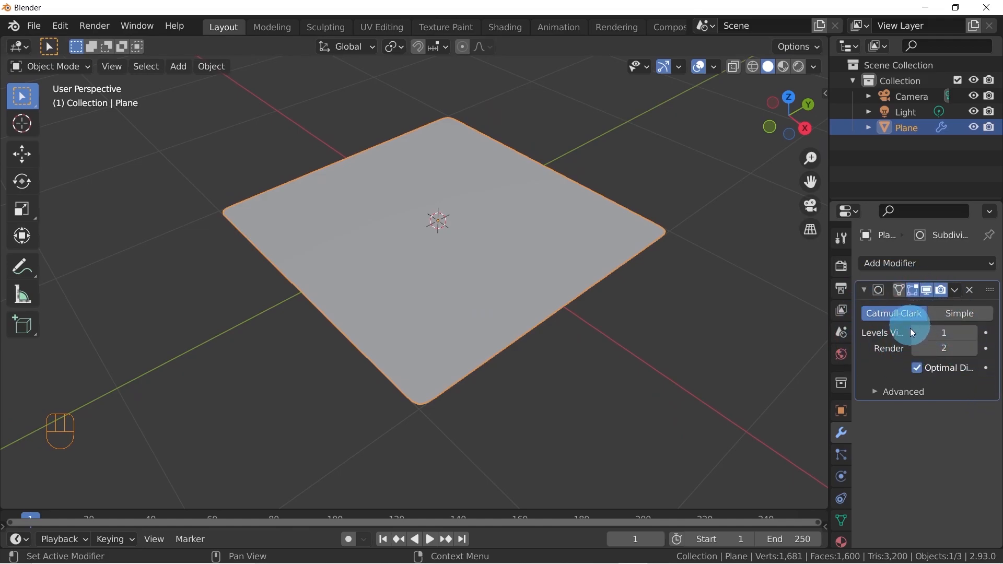
pyautogui.moveTo(630, 277); pyautogui.dragTo(590, 284, button='middle')
# Subdivide the plane's whole mesh again in Edit Mode with 3 cuts
pyautogui.rightClick(524, 293)
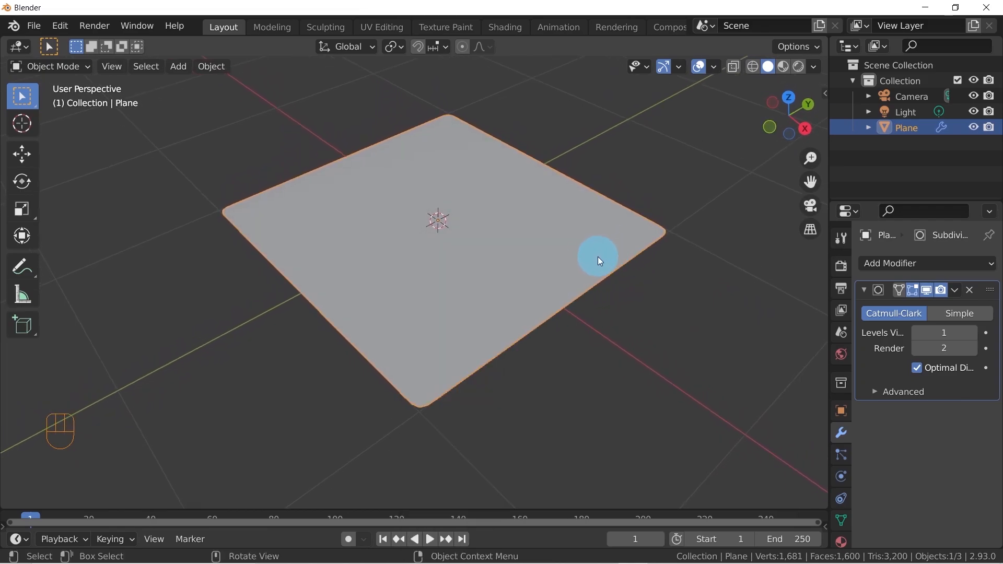
pyautogui.press('Tab')
pyautogui.rightClick(470, 235)
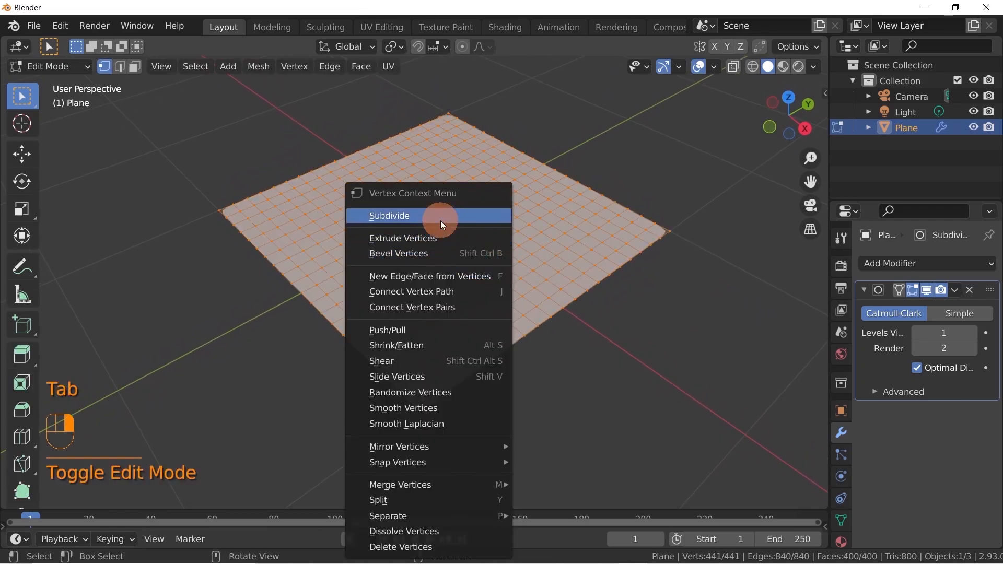
pyautogui.click(440, 217)
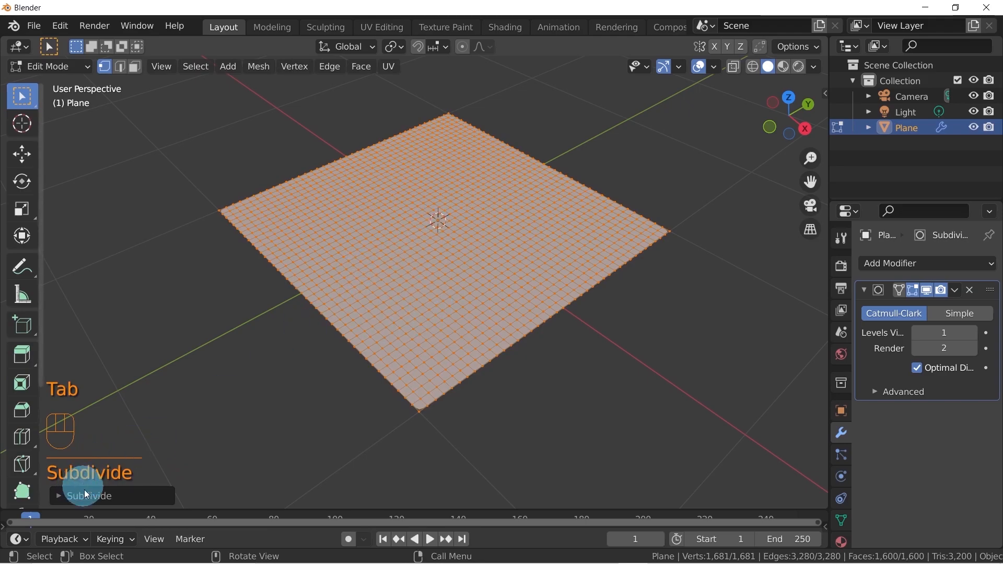
pyautogui.click(60, 496)
pyautogui.click(259, 387)
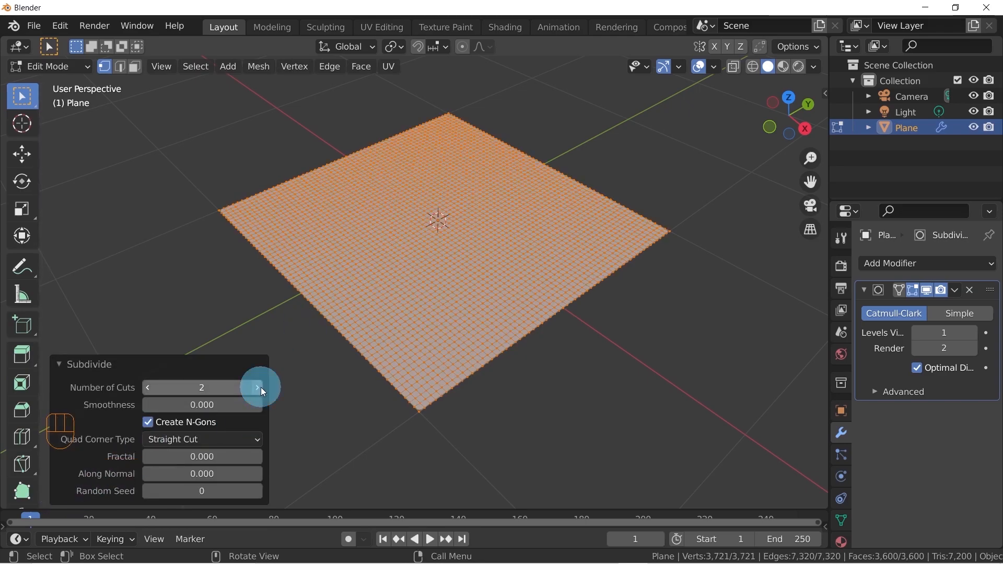
pyautogui.click(259, 388)
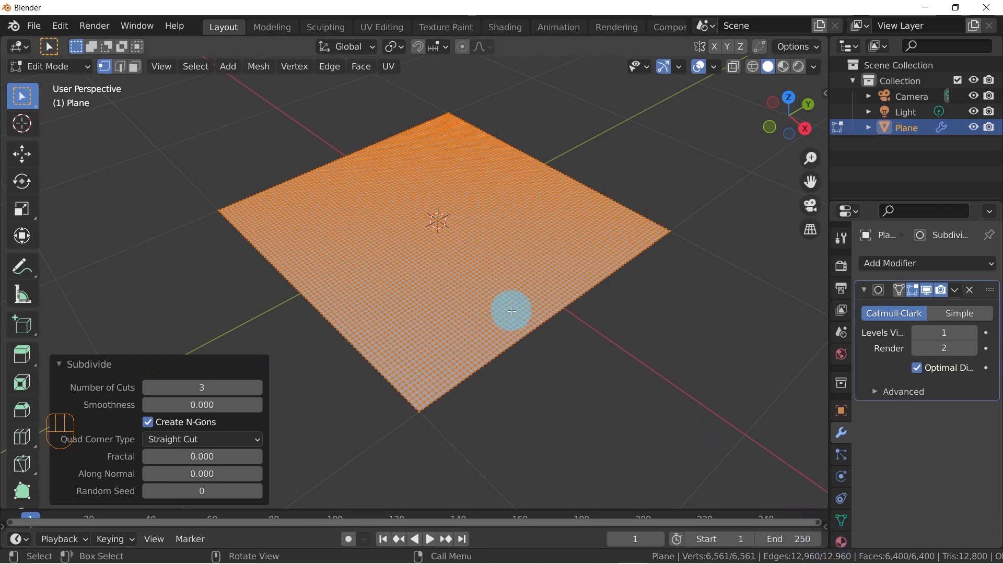
# Disable the Subdivision Surface modifier's viewport display and inspect the denser plane mesh in Edit Mode
pyautogui.press('Tab')
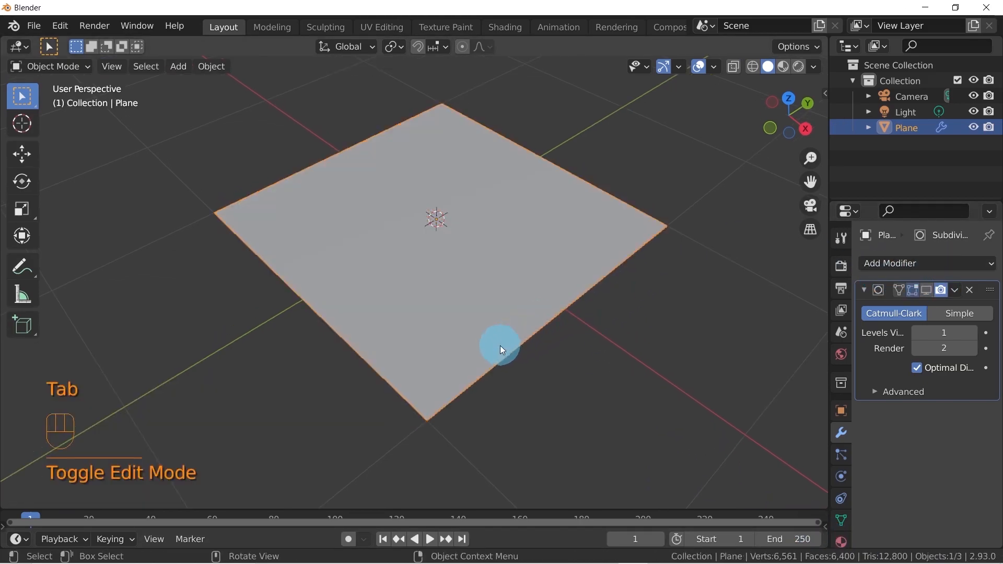
pyautogui.press('Tab')
pyautogui.moveTo(410, 345); pyautogui.dragTo(449, 350, button='middle')
pyautogui.scroll(1, 441, 376)
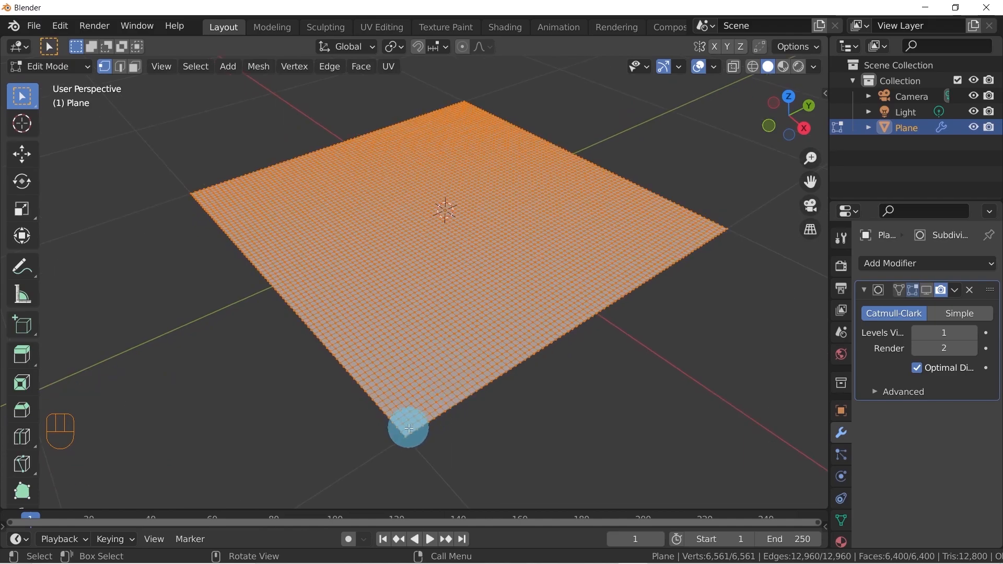
# Undo the modifier's viewport display change and the plane's extra 3-cut subdivision, leaving the plane in Object Mode
pyautogui.moveTo(403, 373); pyautogui.dragTo(376, 363, button='middle')
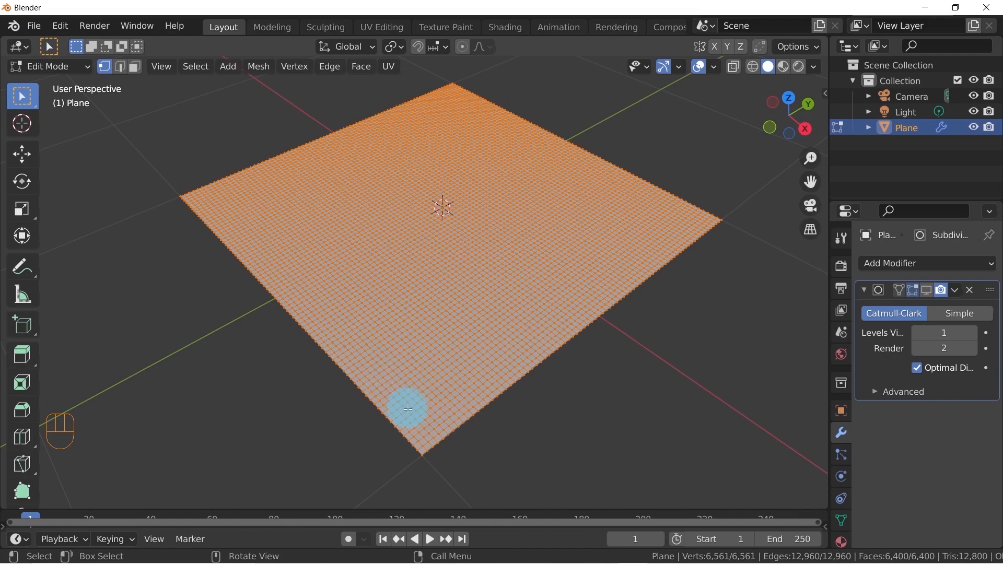
pyautogui.hotkey('ctrl', 'z')
pyautogui.hotkey('ctrl', 'z')
pyautogui.hotkey('ctrl', 'z')
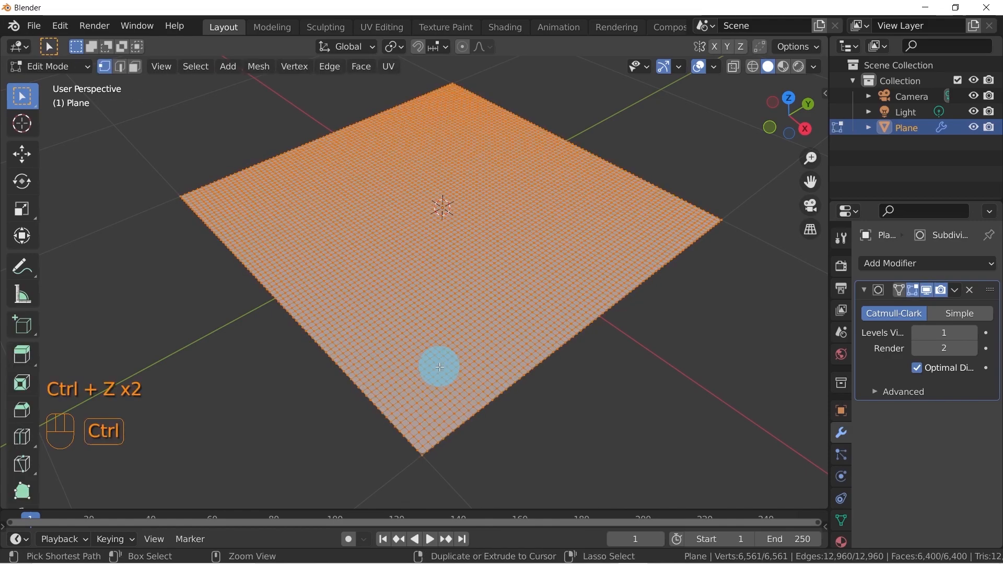
pyautogui.press('Tab')
pyautogui.moveTo(443, 362); pyautogui.dragTo(451, 325, button='middle')
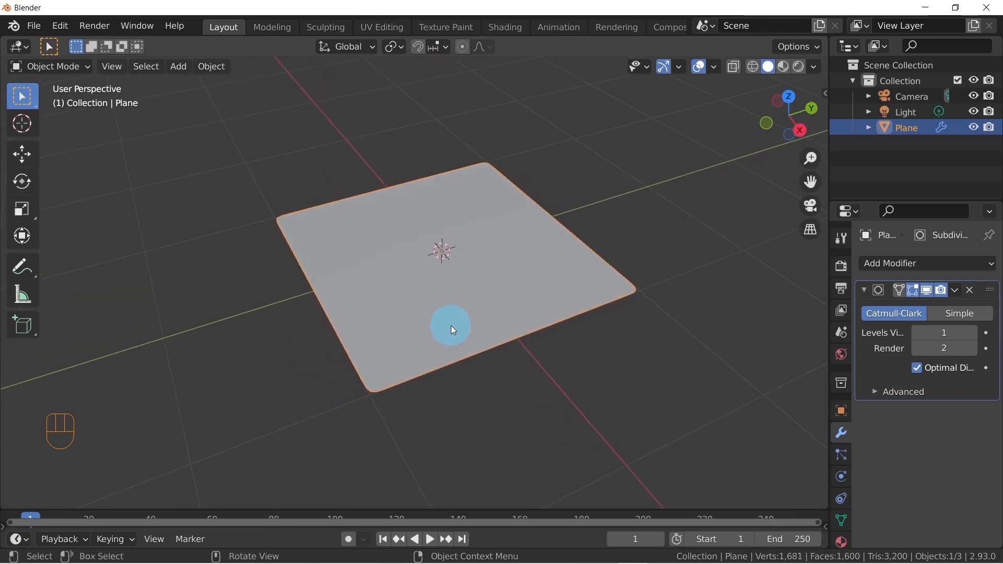
pyautogui.moveTo(516, 333); pyautogui.dragTo(528, 305, button='middle')
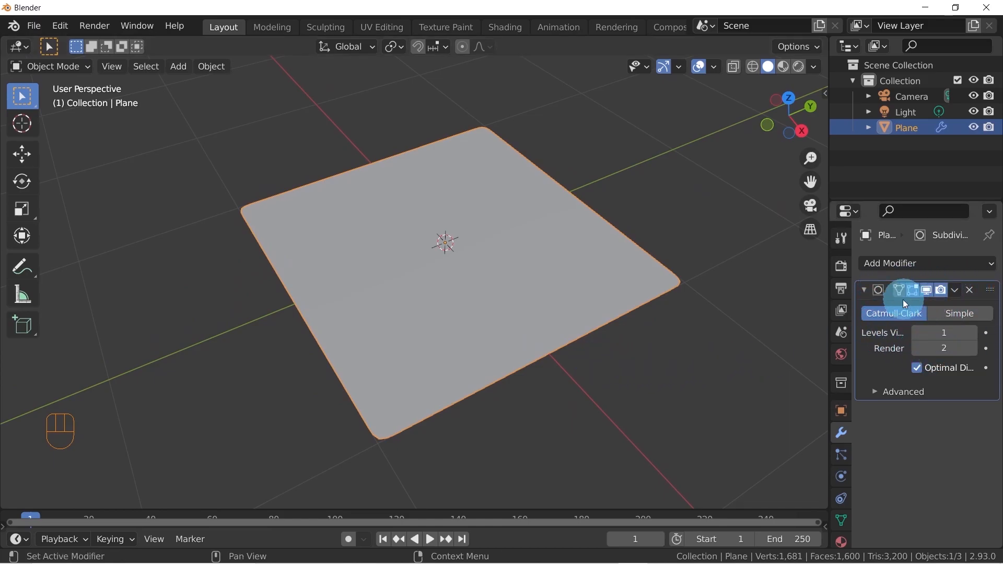
# Remove the plane's Subdivision Surface modifier and add it again at subdivision level 1
pyautogui.click(970, 291)
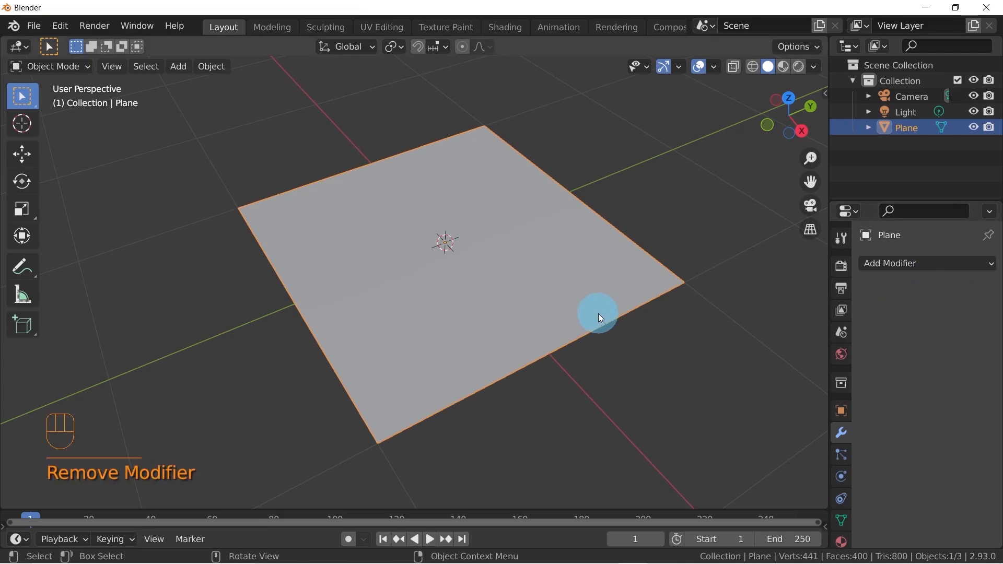
pyautogui.hotkey('ctrl', '1')
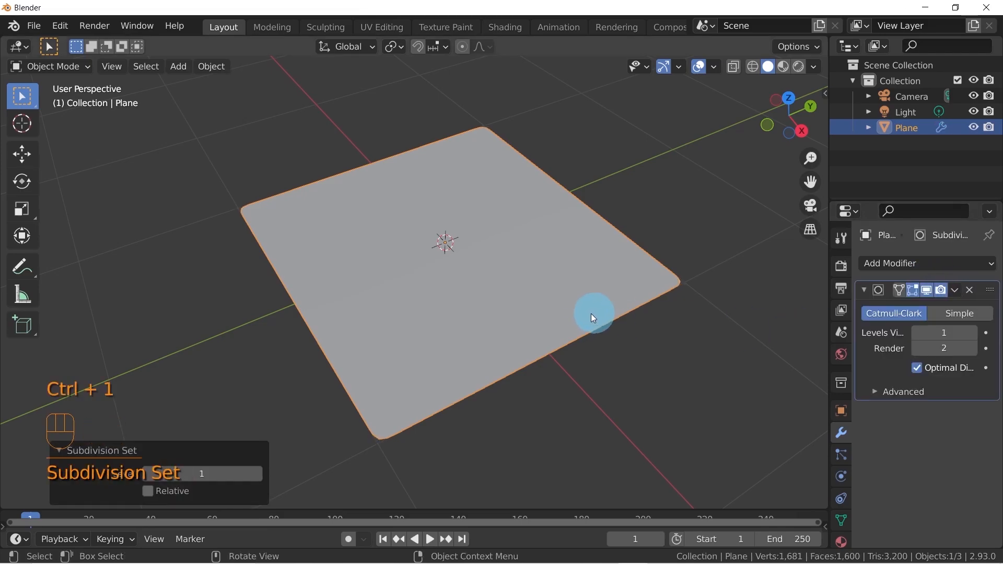
pyautogui.moveTo(558, 320); pyautogui.dragTo(600, 326, button='middle')
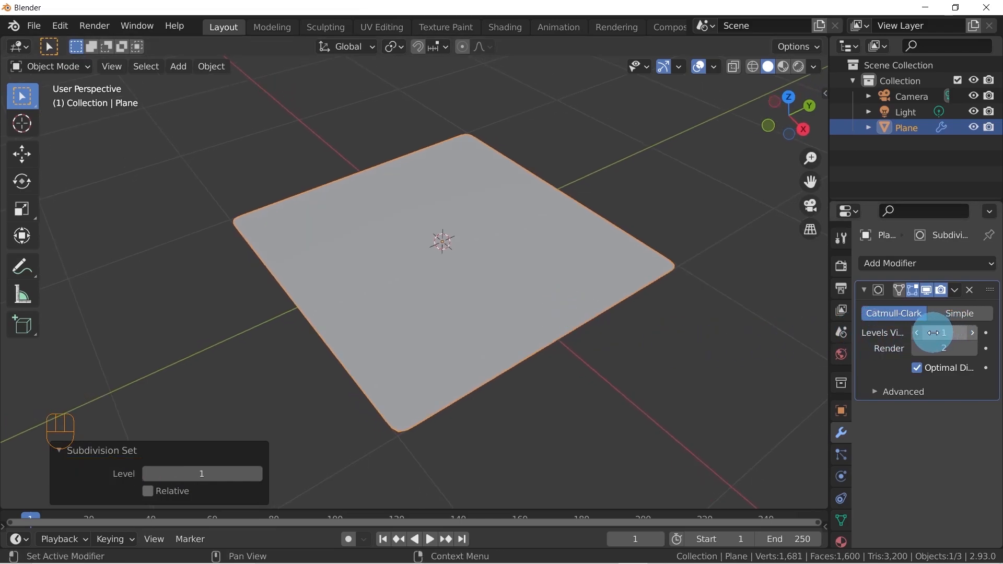
# Widen the Properties editor and set the Subdivision modifier's render level to 1
pyautogui.moveTo(829, 329); pyautogui.dragTo(755, 331)
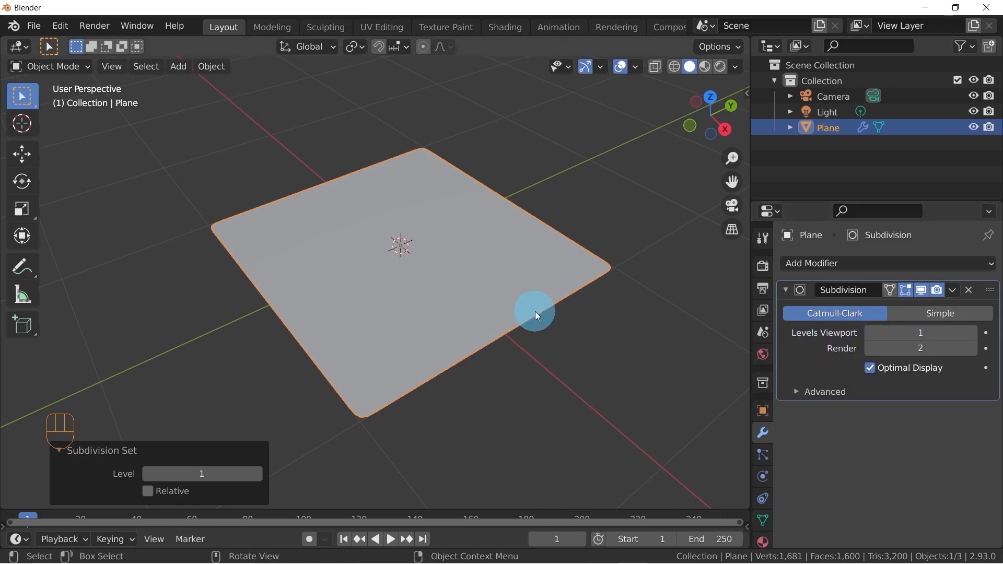
pyautogui.moveTo(518, 303); pyautogui.dragTo(512, 290, button='middle')
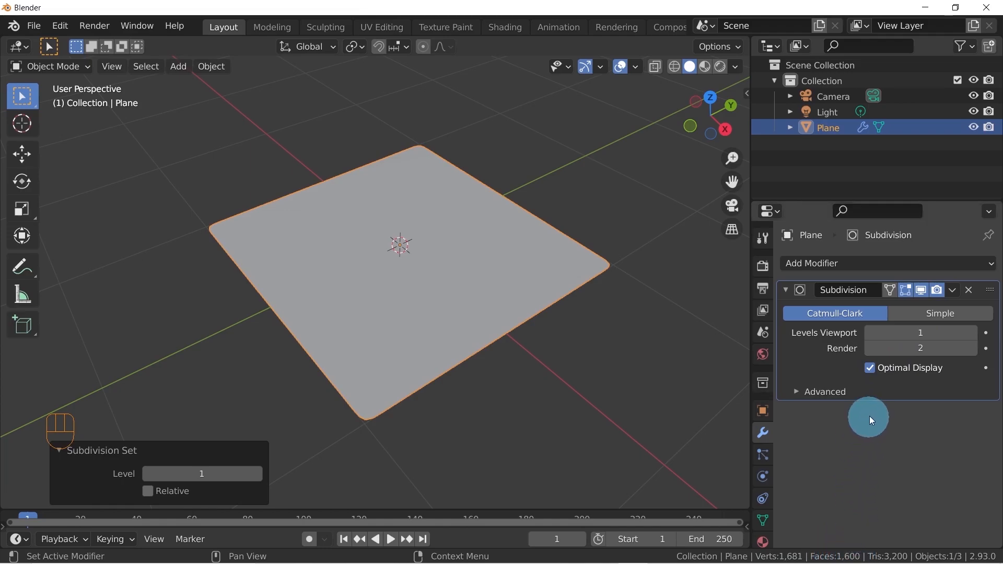
pyautogui.moveTo(606, 347); pyautogui.dragTo(564, 327, button='middle')
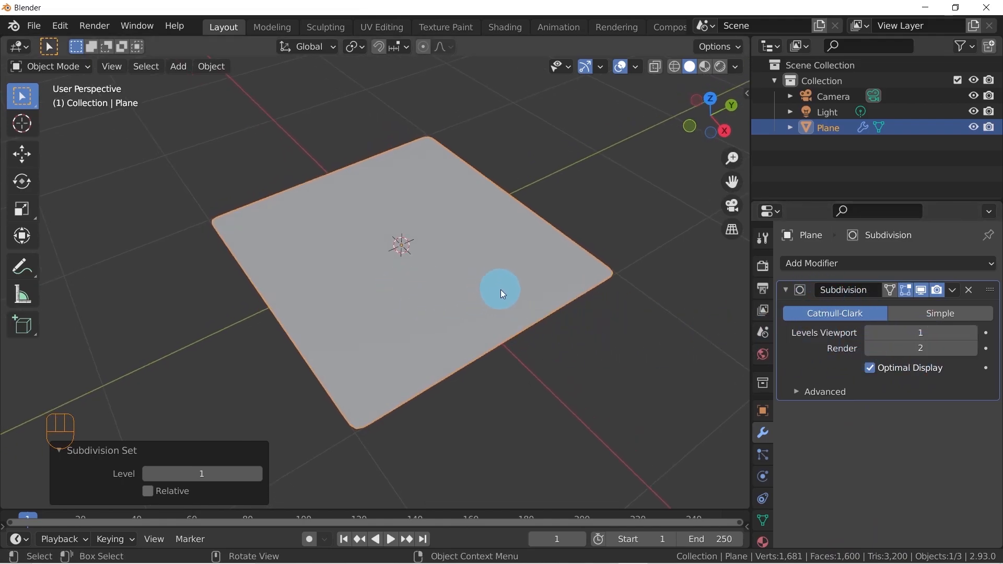
pyautogui.moveTo(500, 291); pyautogui.dragTo(508, 285, button='middle')
pyautogui.moveTo(417, 306); pyautogui.dragTo(424, 330, button='middle')
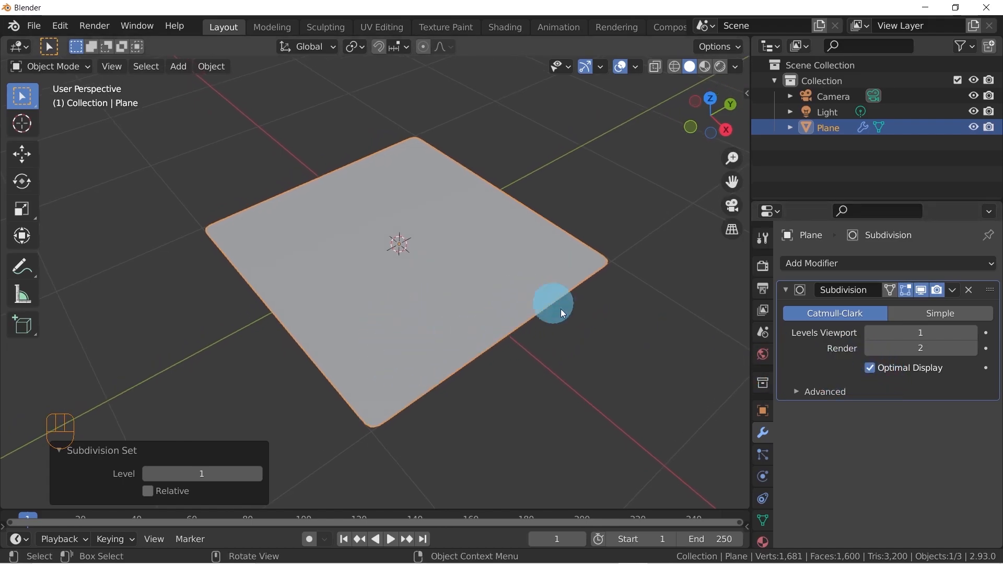
pyautogui.click(869, 349)
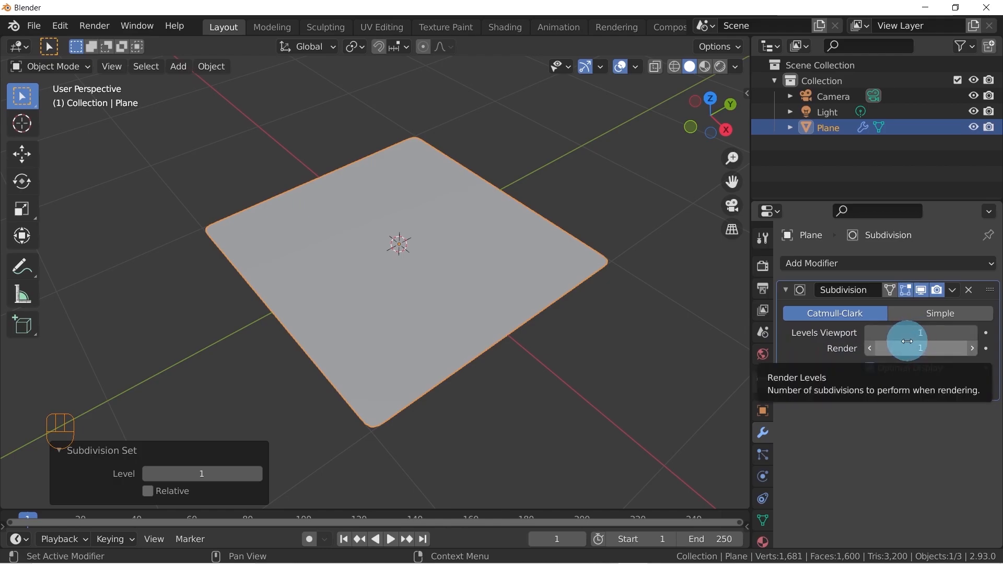
pyautogui.moveTo(466, 273); pyautogui.dragTo(473, 274, button='middle')
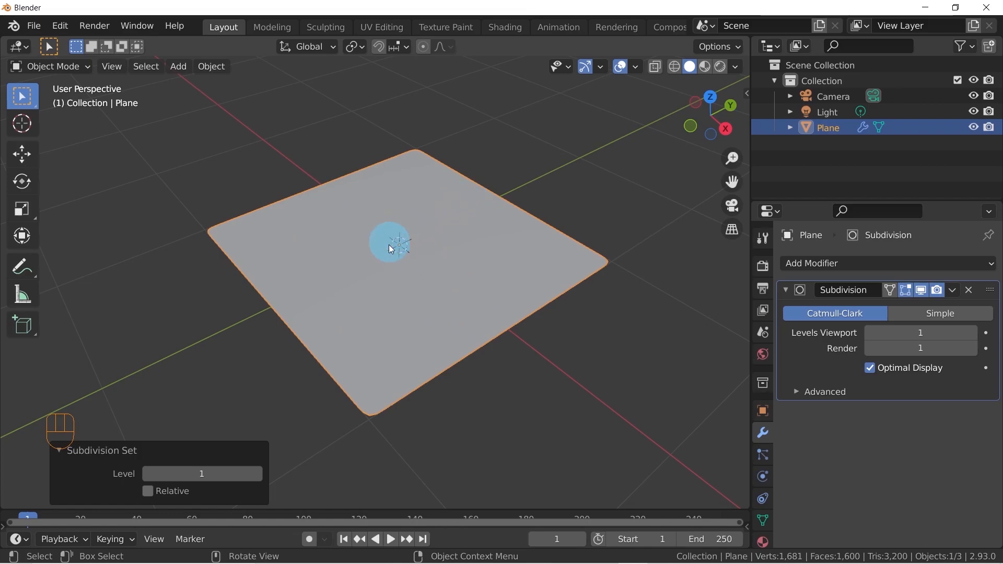
# Place the 3D cursor beside the plane, reset it to the world origin and frame the plane again
pyautogui.moveTo(436, 250); pyautogui.dragTo(407, 257, button='middle')
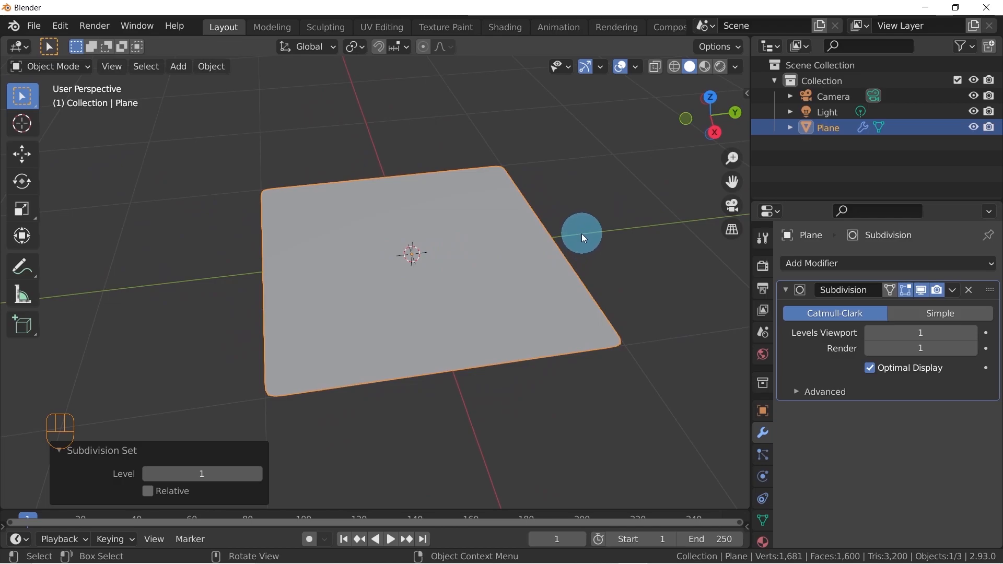
pyautogui.keyDown('shift'); pyautogui.rightClick(610, 203); pyautogui.keyUp('shift')
pyautogui.moveTo(601, 219); pyautogui.dragTo(521, 253, button='middle')
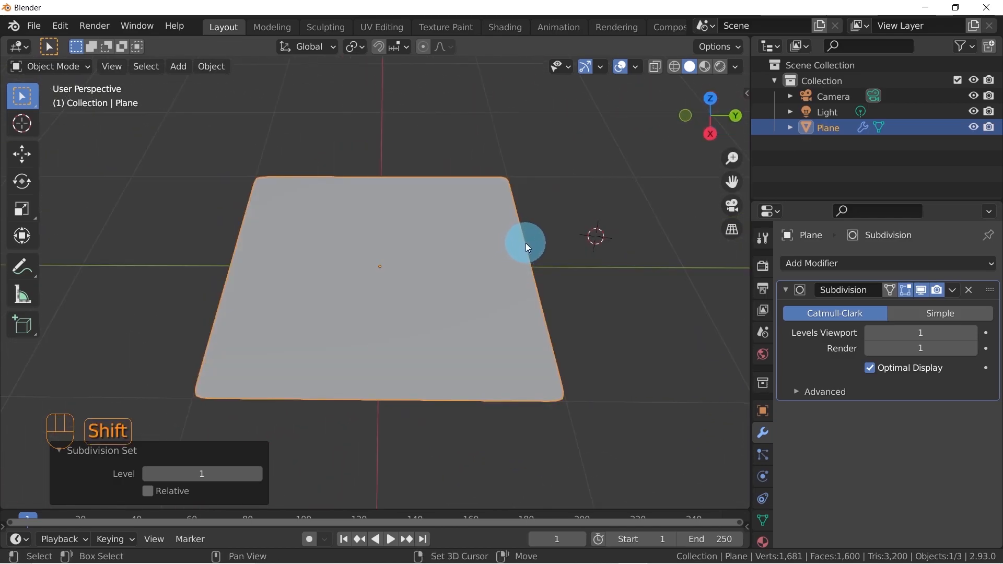
pyautogui.hotkey('shift', 'c')
pyautogui.moveTo(462, 282); pyautogui.dragTo(386, 276, button='middle')
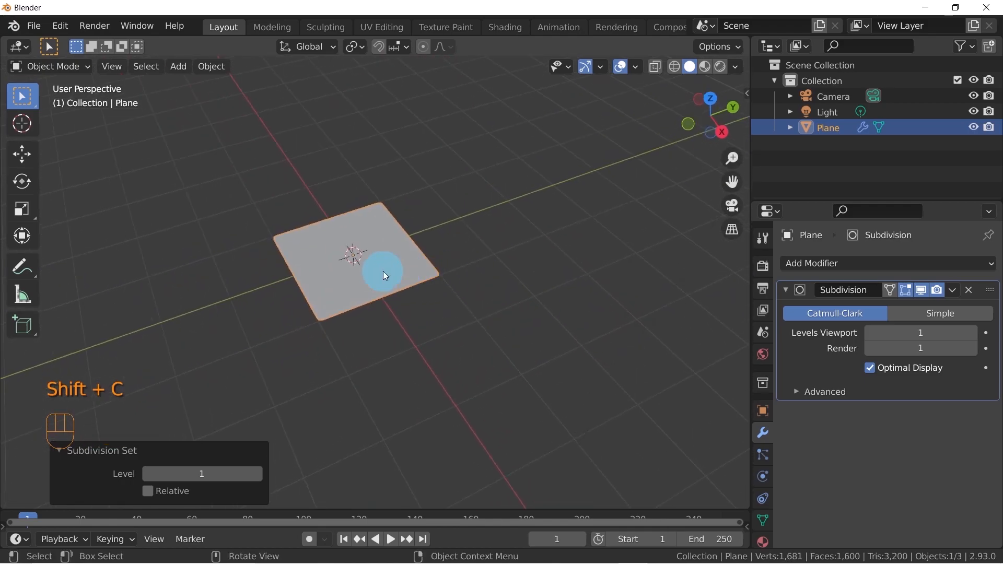
pyautogui.press('KP_Decimal')
pyautogui.moveTo(475, 259); pyautogui.dragTo(405, 260, button='middle')
pyautogui.scroll(3, 391, 275)
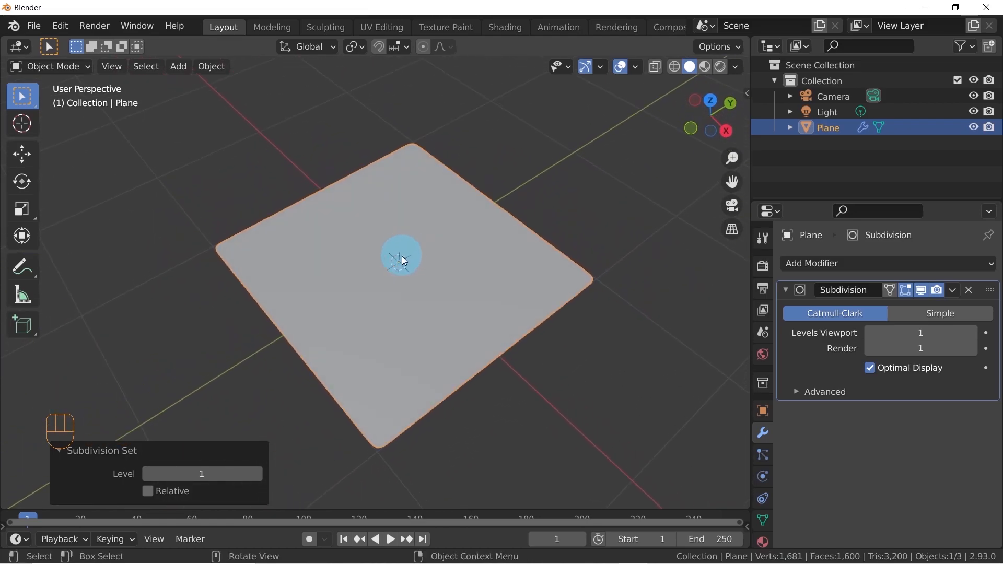
# Add a UV sphere at the world origin in the centre of the plane
pyautogui.press('shift')
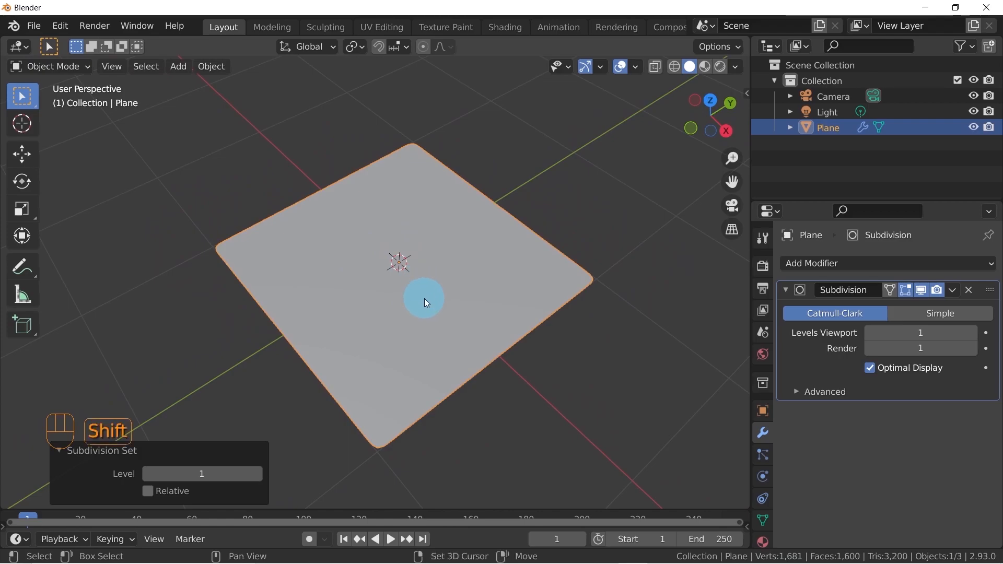
pyautogui.hotkey('shift', 'a')
pyautogui.moveTo(388, 247)
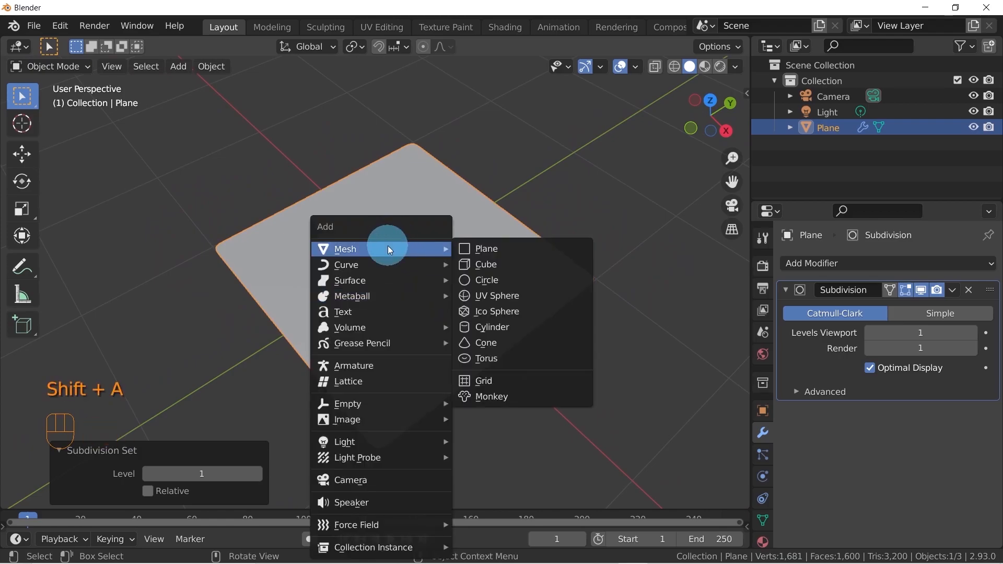
pyautogui.click(502, 296)
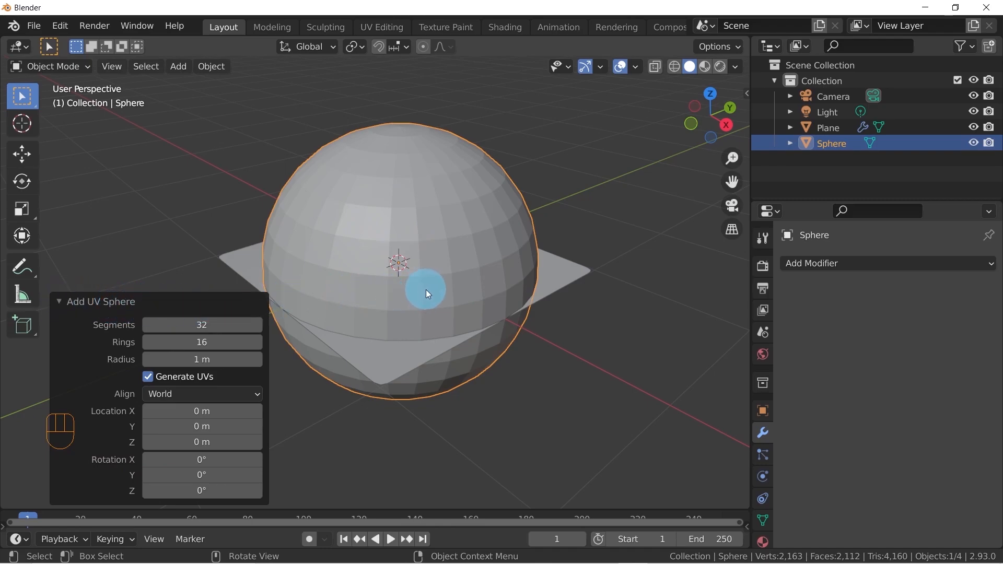
pyautogui.moveTo(481, 291); pyautogui.dragTo(397, 320, button='middle')
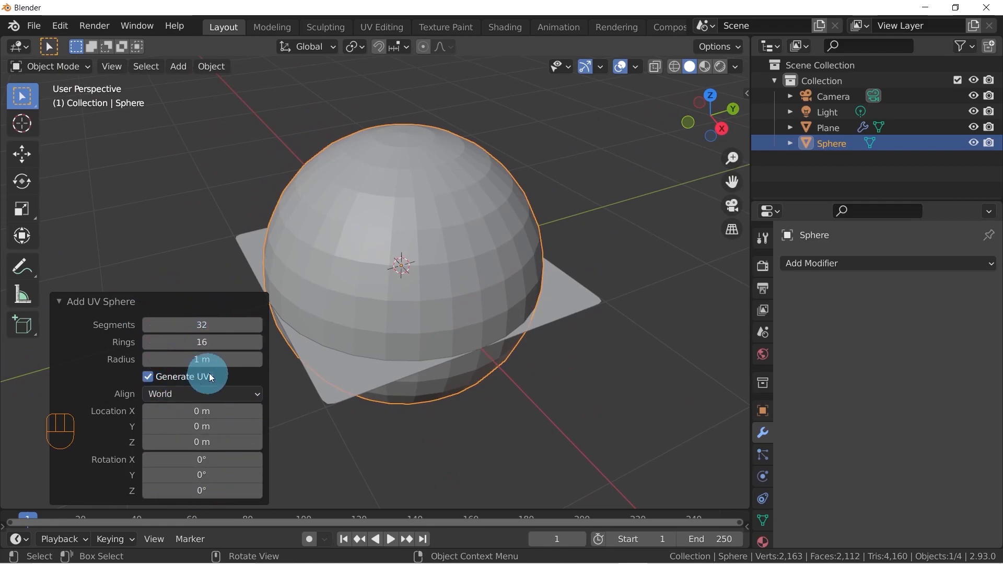
pyautogui.moveTo(375, 240); pyautogui.dragTo(377, 240, button='middle')
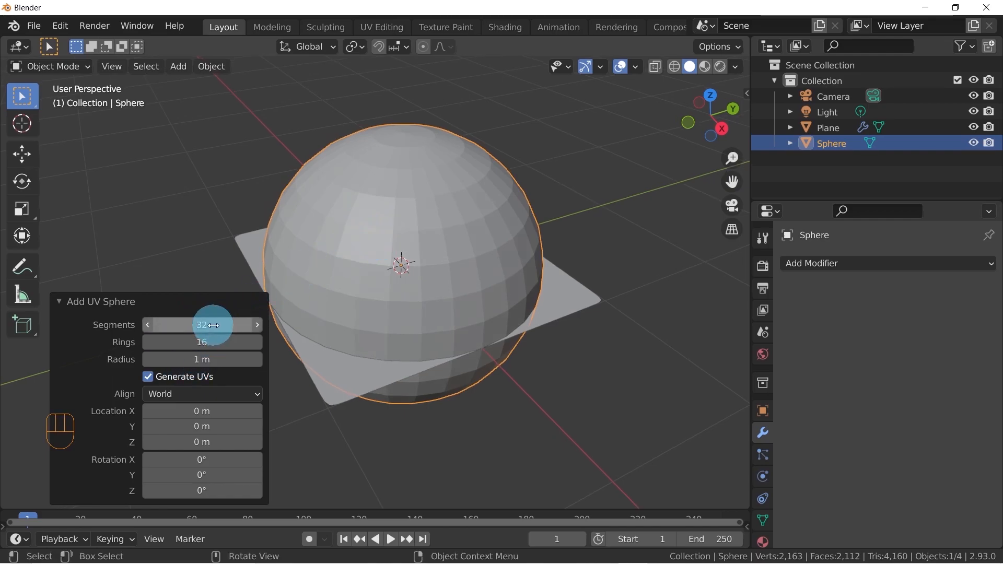
# Set the UV sphere to 16 segments and 8 rings
pyautogui.click(209, 326)
pyautogui.click(208, 327)
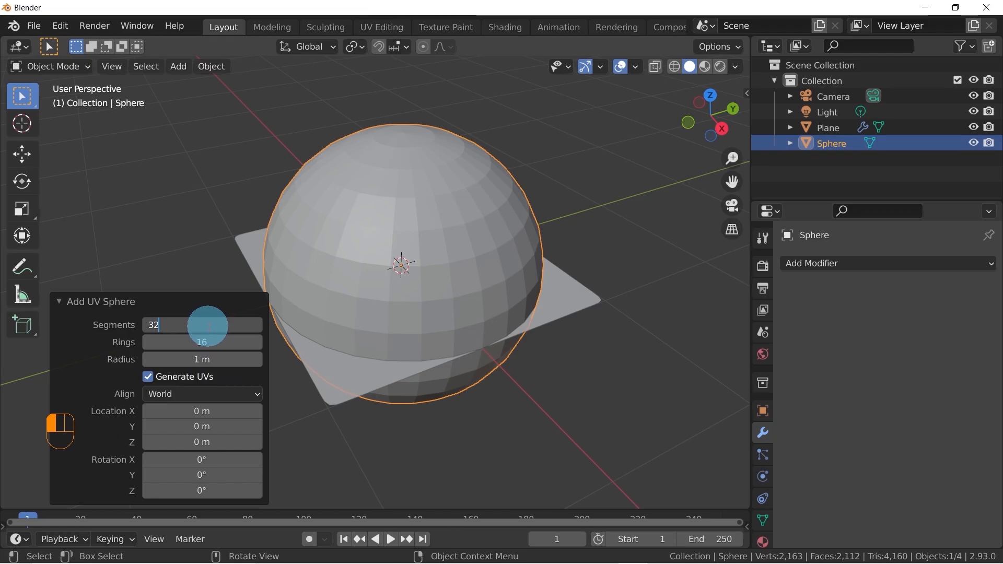
pyautogui.write('/2')
pyautogui.press('Return')
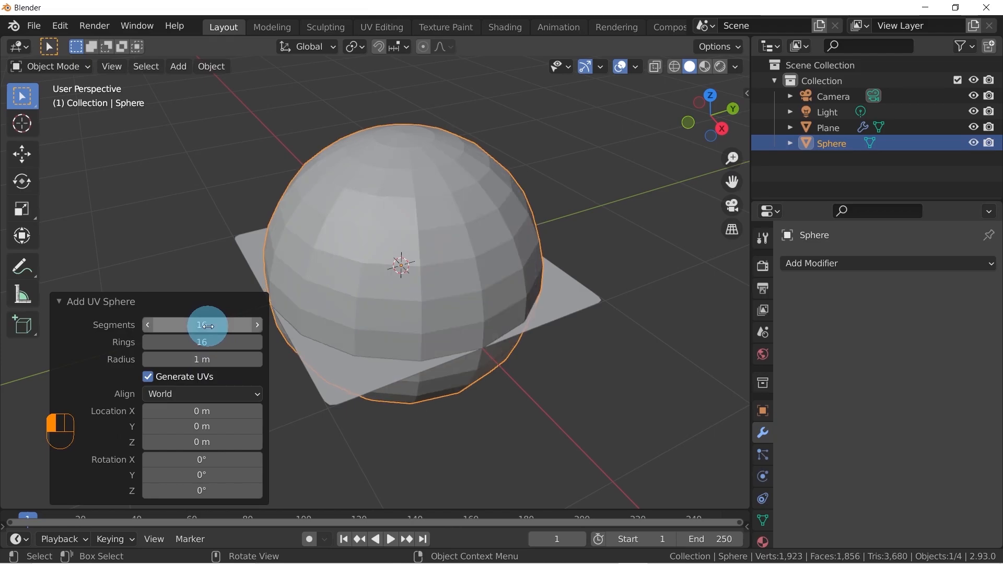
pyautogui.click(207, 343)
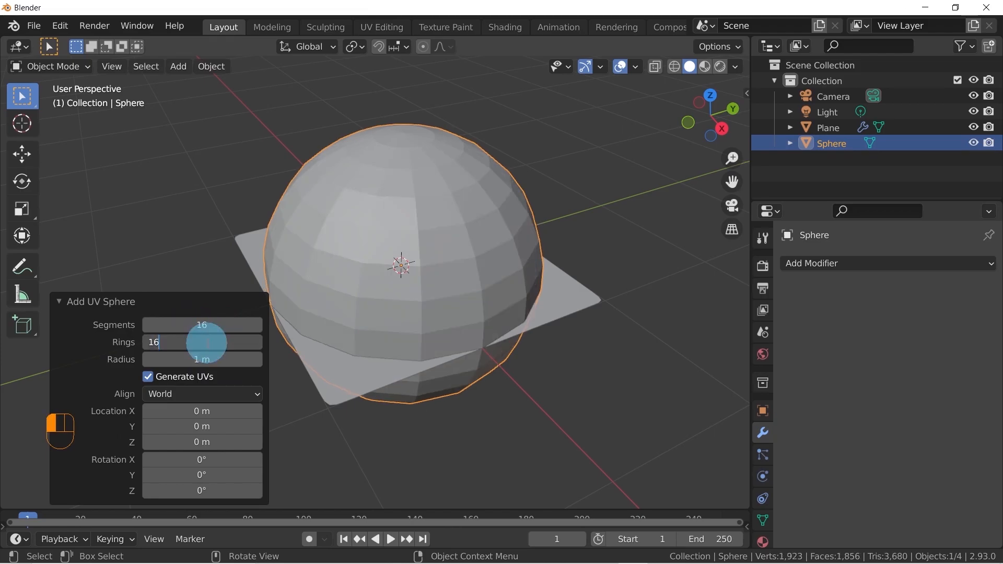
pyautogui.write('/2')
pyautogui.press('Return')
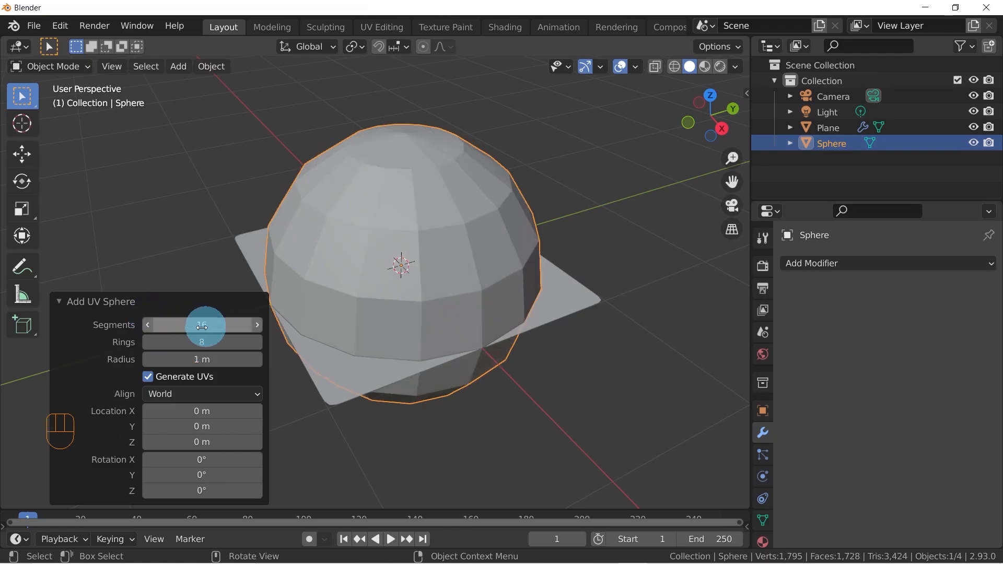
# Set the UV sphere's radius to 0.1 m and check its size against the plane
pyautogui.click(211, 360)
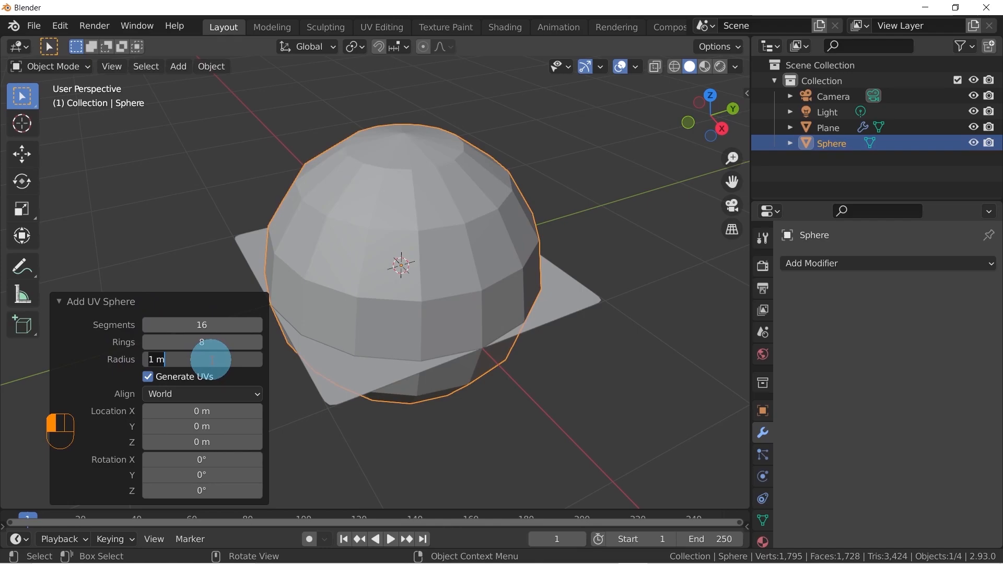
pyautogui.write('0.1')
pyautogui.press('Return')
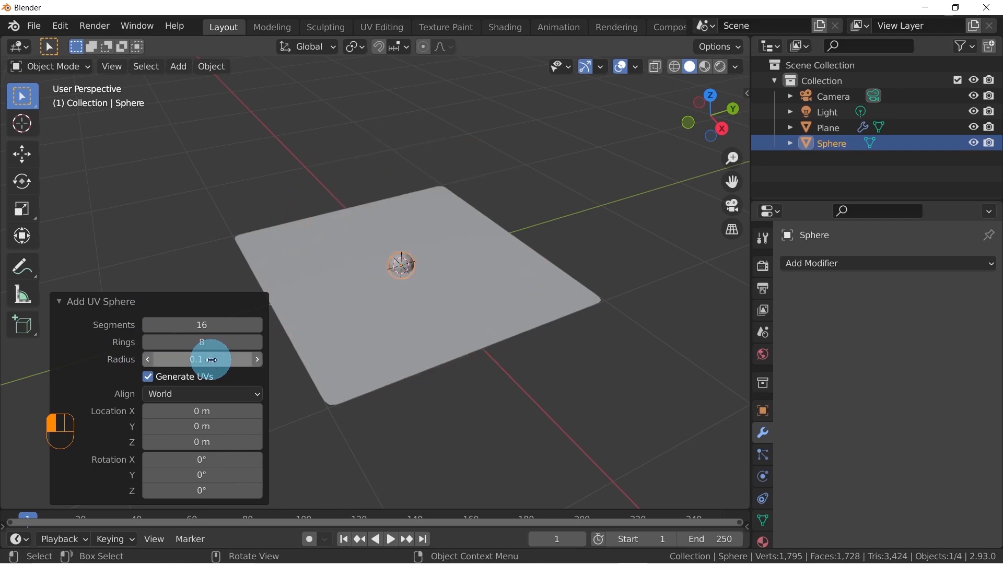
pyautogui.scroll(6, 420, 258)
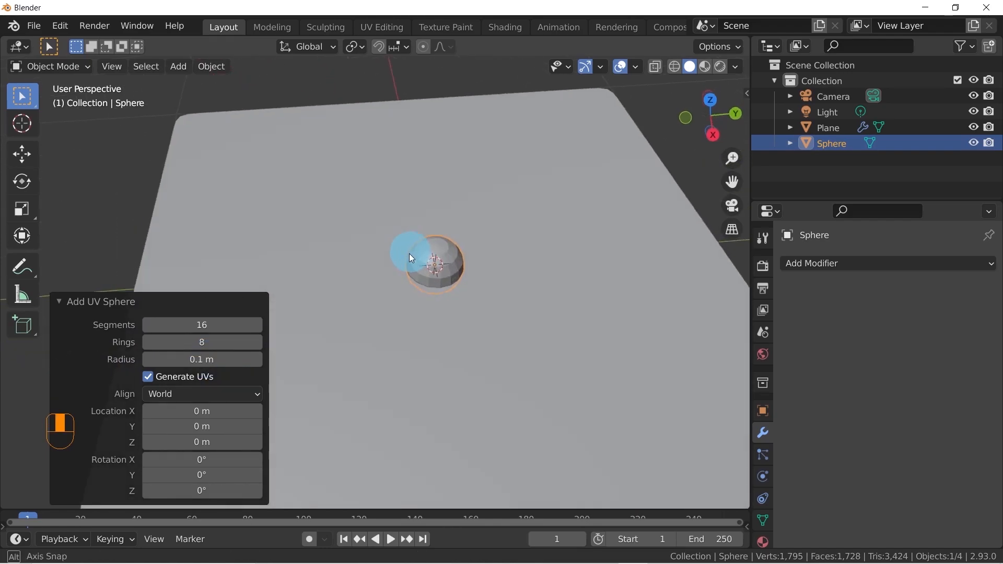
pyautogui.scroll(-4, 462, 235)
pyautogui.moveTo(444, 243); pyautogui.dragTo(412, 252, button='middle')
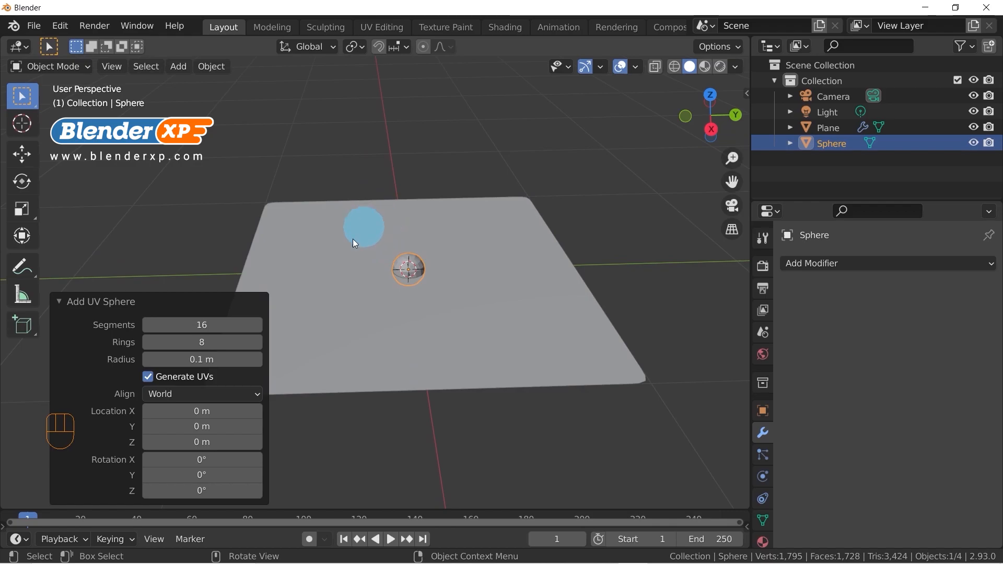
pyautogui.moveTo(402, 263); pyautogui.dragTo(392, 264, button='middle')
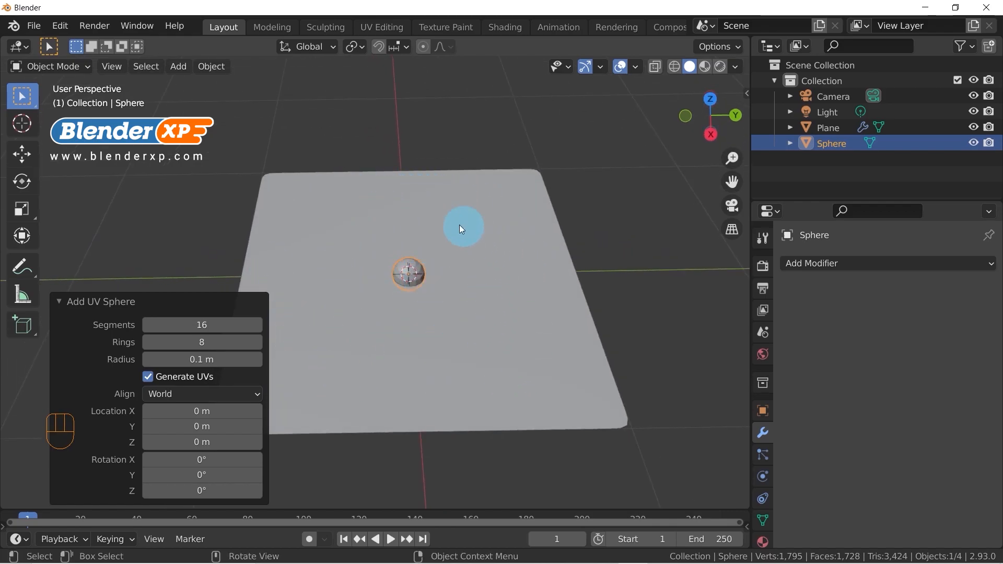
pyautogui.moveTo(410, 243); pyautogui.dragTo(445, 356, button='middle')
# Move the sphere off the plane with global Z locked, about 1 m along negative X and 2 m along negative Y
pyautogui.click(61, 302)
pyautogui.press('g')
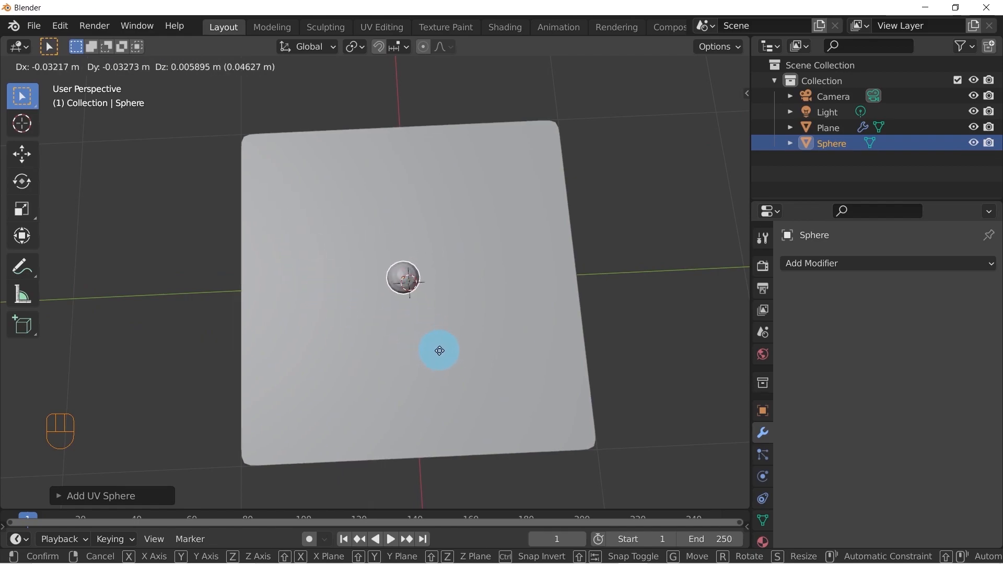
pyautogui.hotkey('shift', 'z')
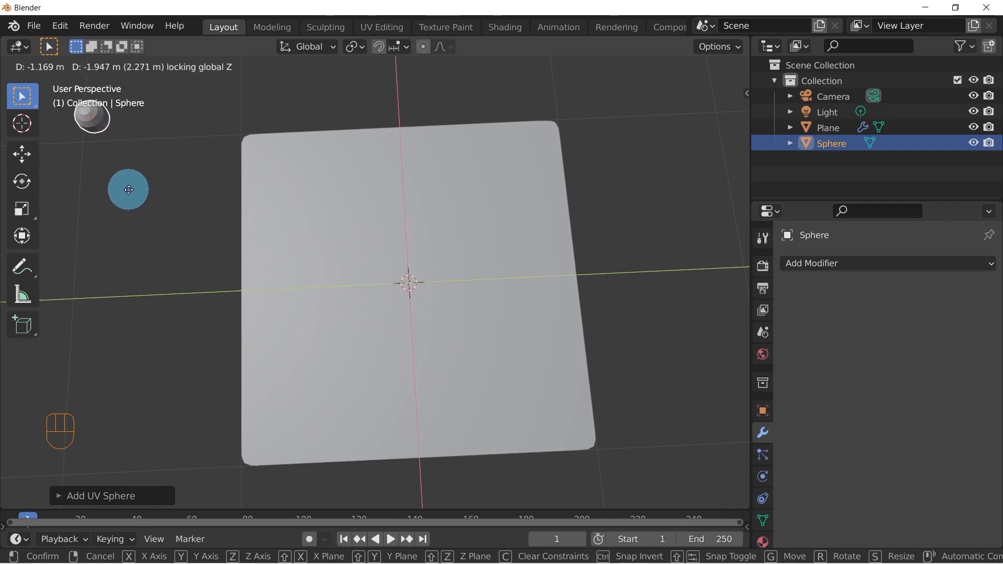
pyautogui.click(99, 194)
pyautogui.moveTo(359, 248); pyautogui.dragTo(418, 233, button='middle')
pyautogui.scroll(5, 313, 210)
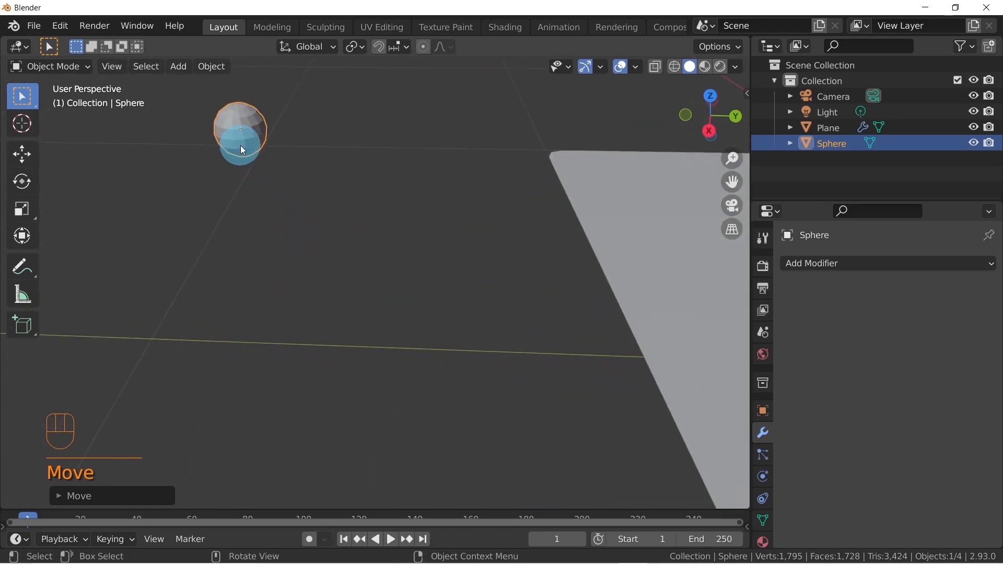
pyautogui.keyDown('shift'); pyautogui.moveTo(285, 185); pyautogui.dragTo(325, 262, button='middle'); pyautogui.keyUp('shift')
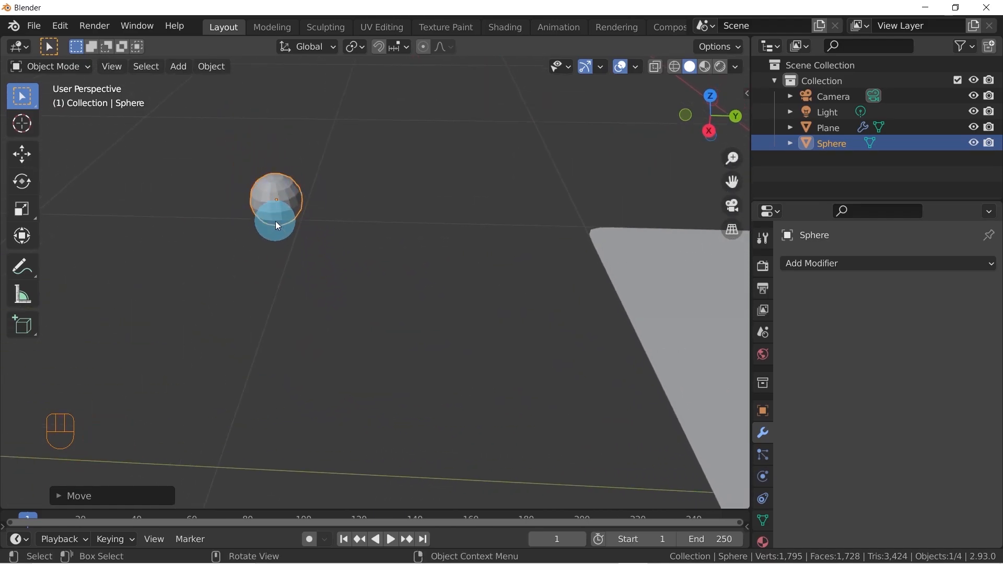
# Apply smooth shading to the UV sphere
pyautogui.rightClick(275, 200)
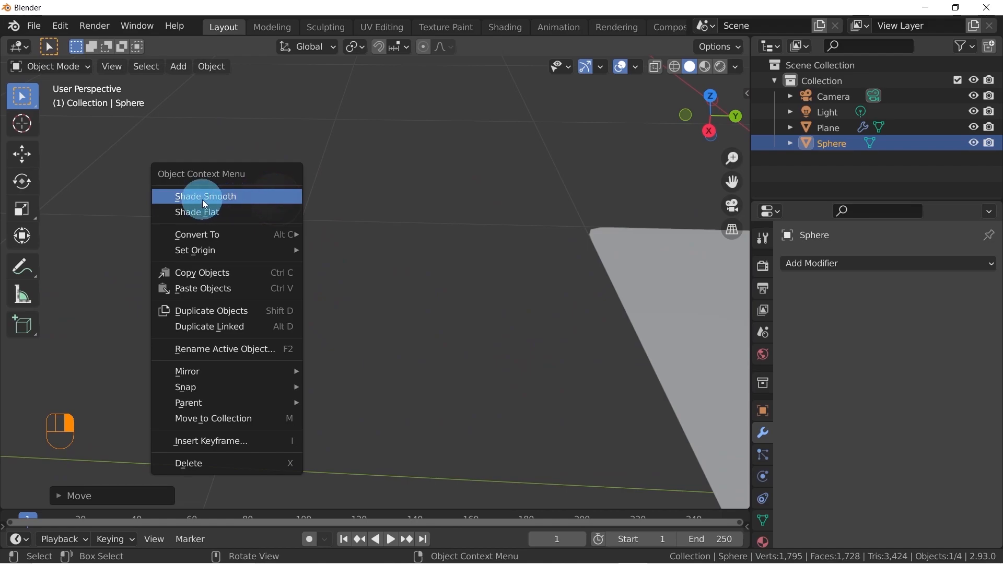
pyautogui.click(219, 195)
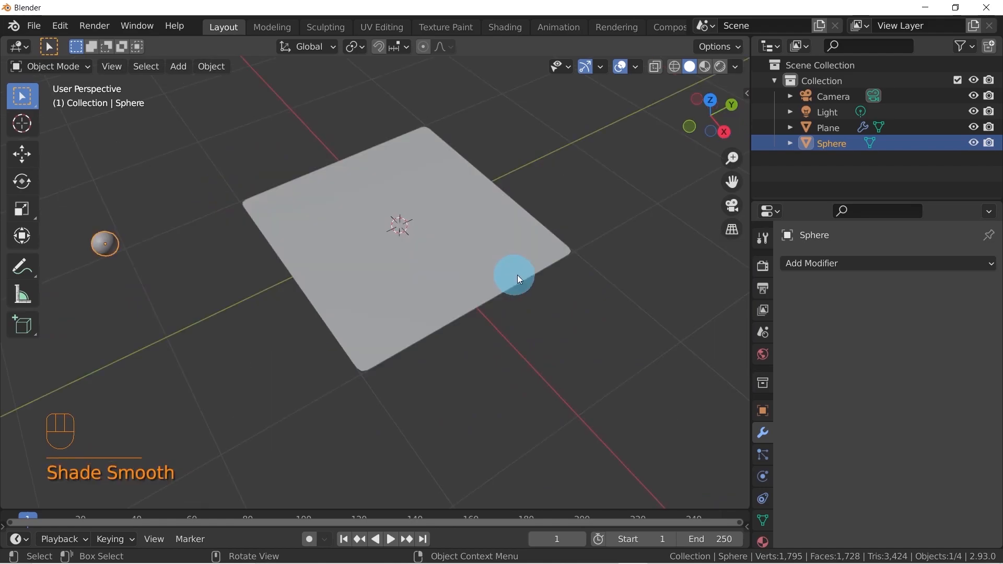
pyautogui.moveTo(517, 275); pyautogui.dragTo(480, 280, button='middle')
pyautogui.moveTo(360, 274); pyautogui.dragTo(377, 265, button='middle')
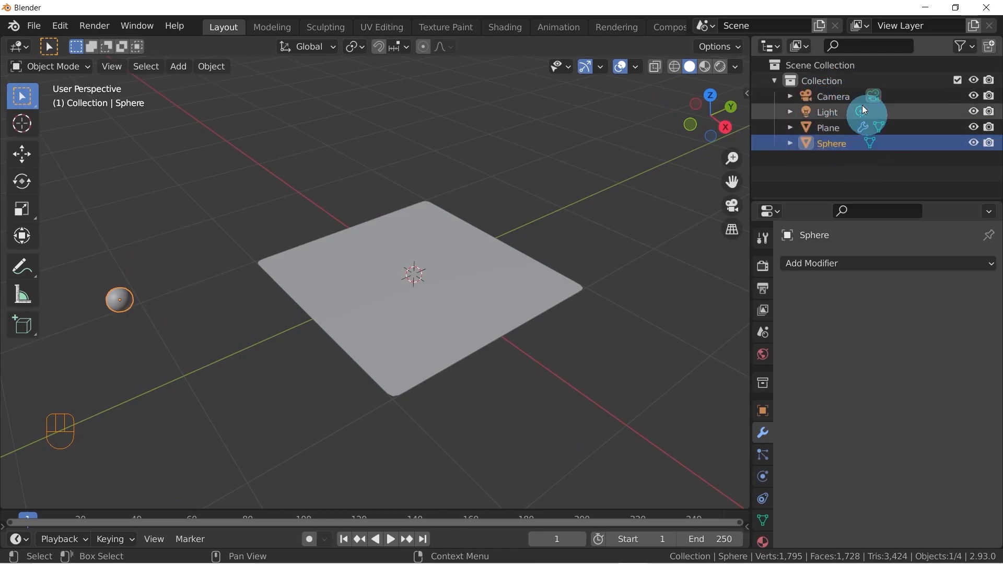
# Rename the plane as emitter
pyautogui.moveTo(461, 305); pyautogui.dragTo(521, 291, button='middle')
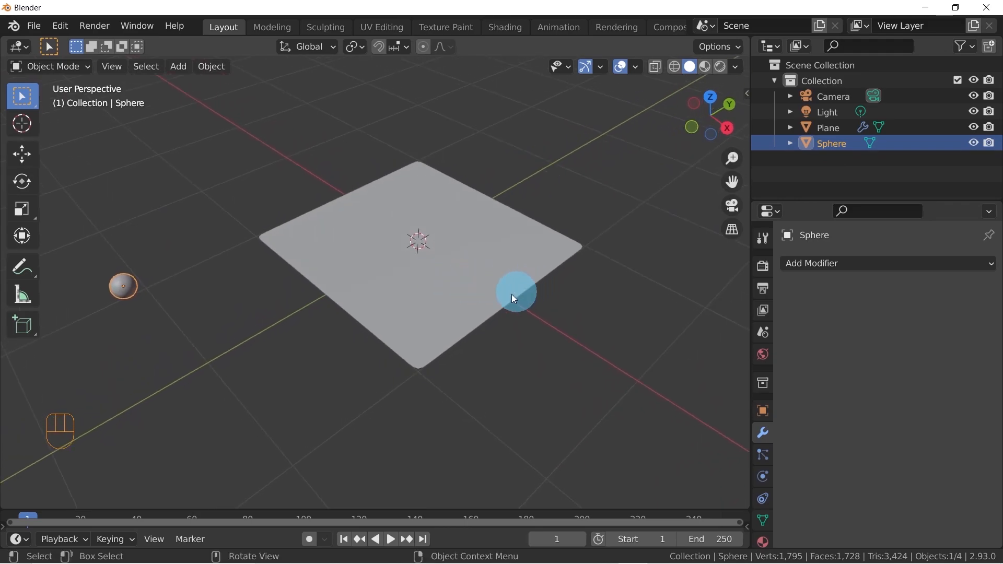
pyautogui.click(424, 288)
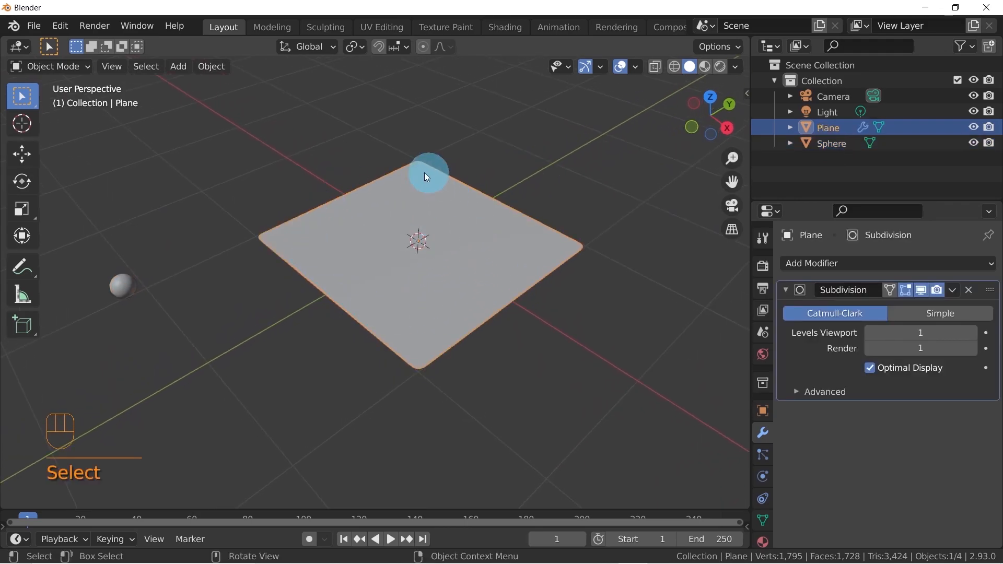
pyautogui.moveTo(481, 267); pyautogui.dragTo(537, 273, button='middle')
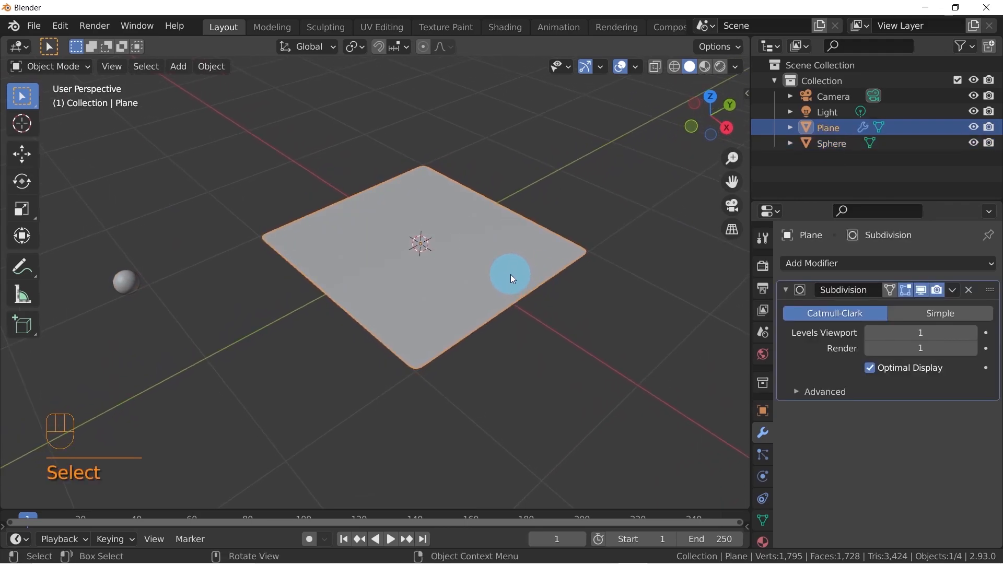
pyautogui.press('F2')
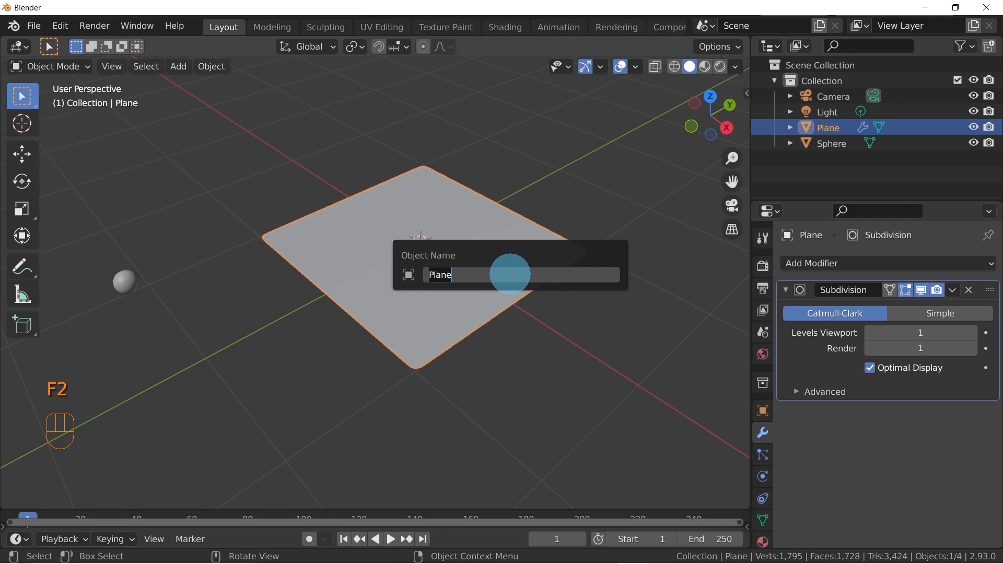
pyautogui.write('emitter')
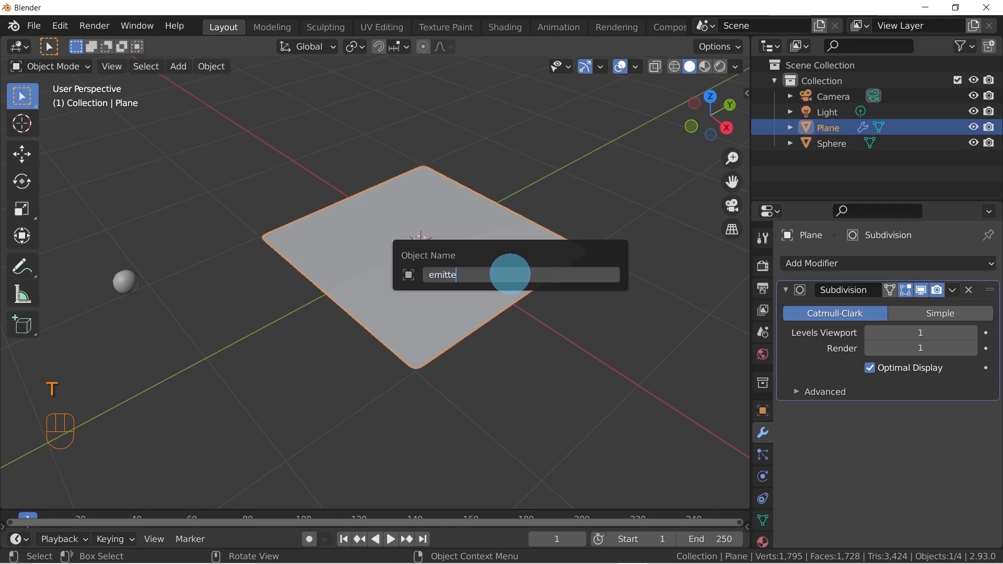
pyautogui.press('Return')
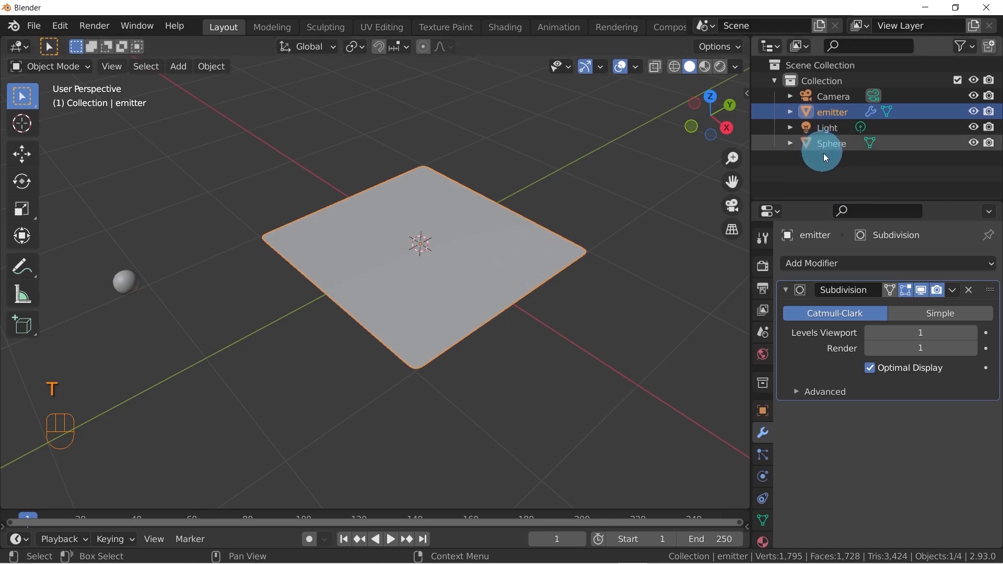
# Add a new particle system to the emitter plane
pyautogui.moveTo(463, 223); pyautogui.dragTo(395, 240, button='middle')
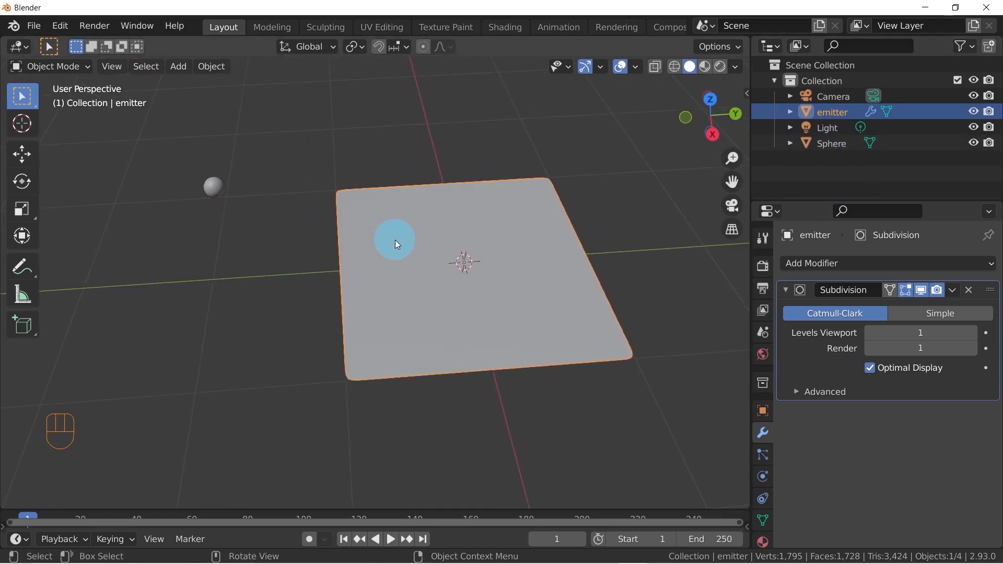
pyautogui.keyDown('shift'); pyautogui.moveTo(516, 236); pyautogui.dragTo(167, 240, button='middle'); pyautogui.keyUp('shift')
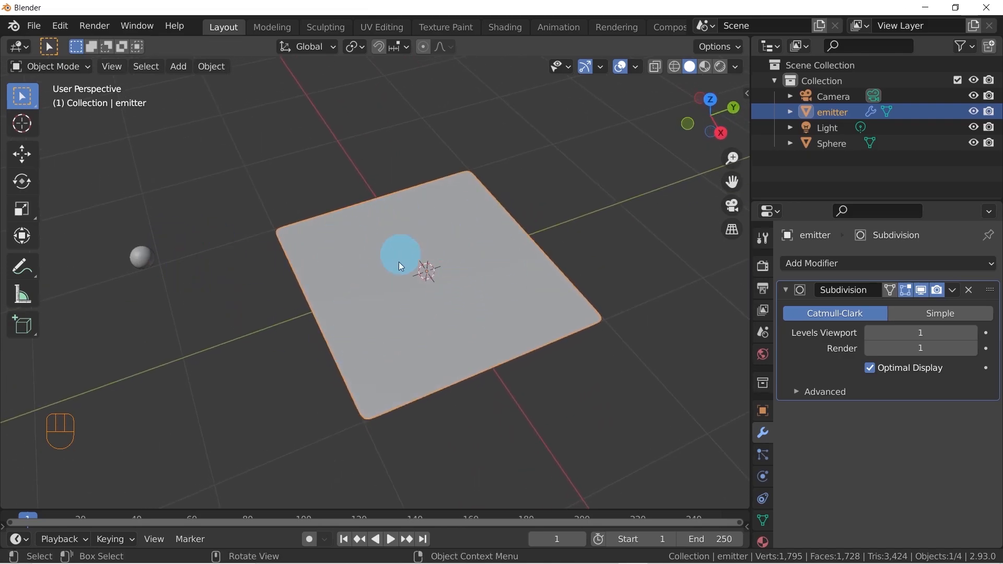
pyautogui.moveTo(415, 270); pyautogui.dragTo(447, 293, button='middle')
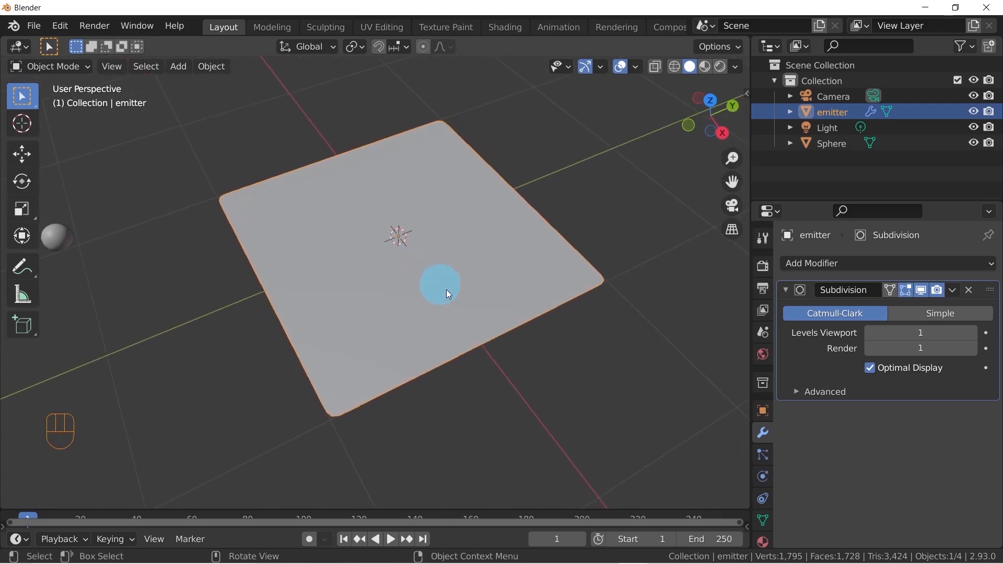
pyautogui.click(763, 456)
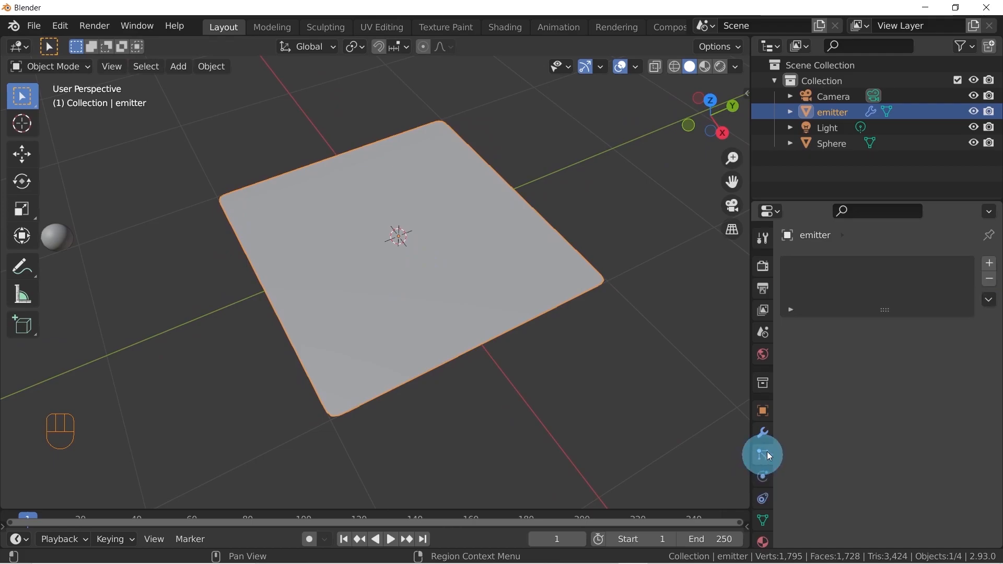
pyautogui.click(988, 265)
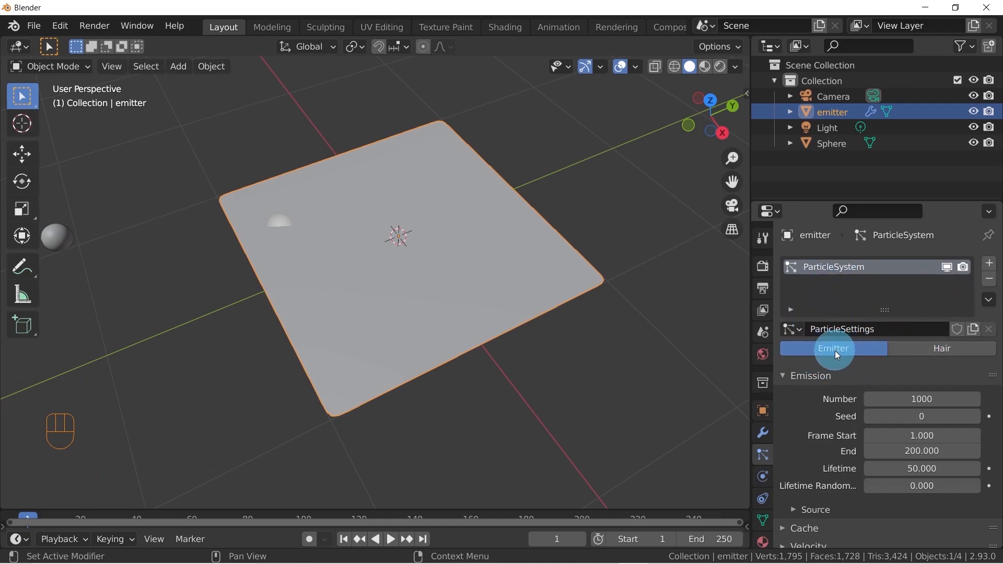
# Enlarge the timeline area and play the animation to preview the particles emitted from the plane
pyautogui.moveTo(365, 284)
pyautogui.mouseDown(button='middle')
pyautogui.moveTo(400, 241)
pyautogui.moveTo(377, 280)
pyautogui.mouseUp(button='middle')
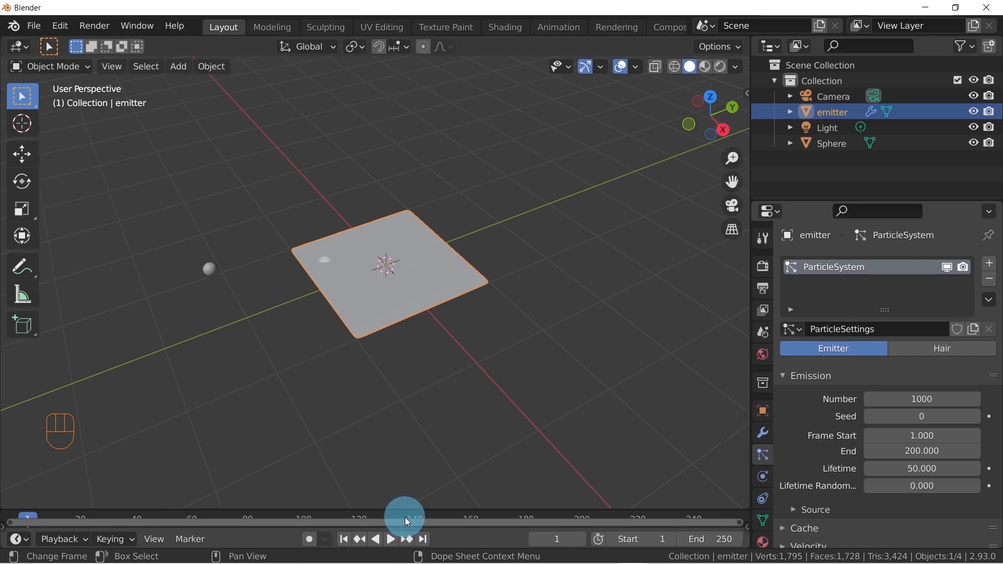
pyautogui.moveTo(403, 510); pyautogui.dragTo(407, 453)
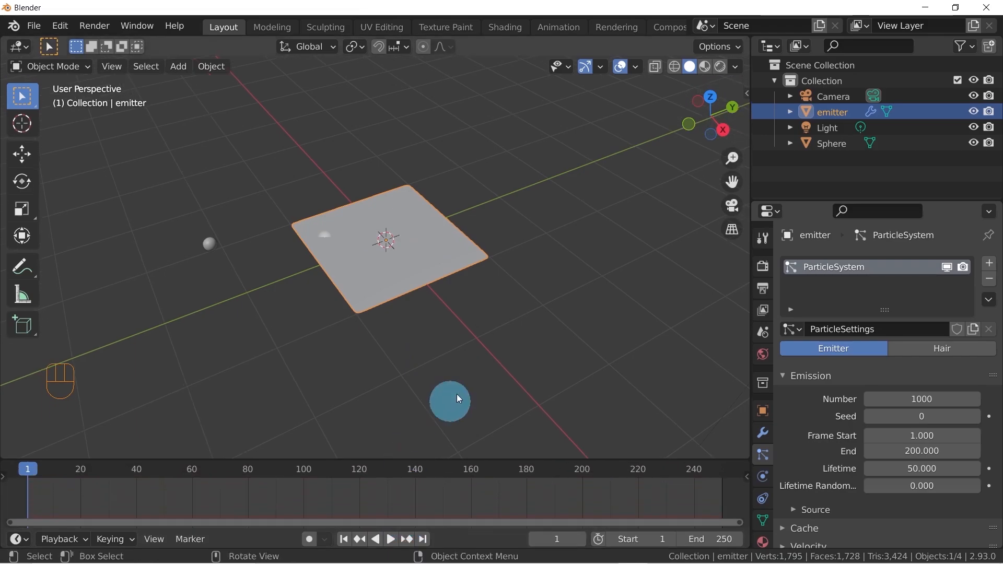
pyautogui.press('space')
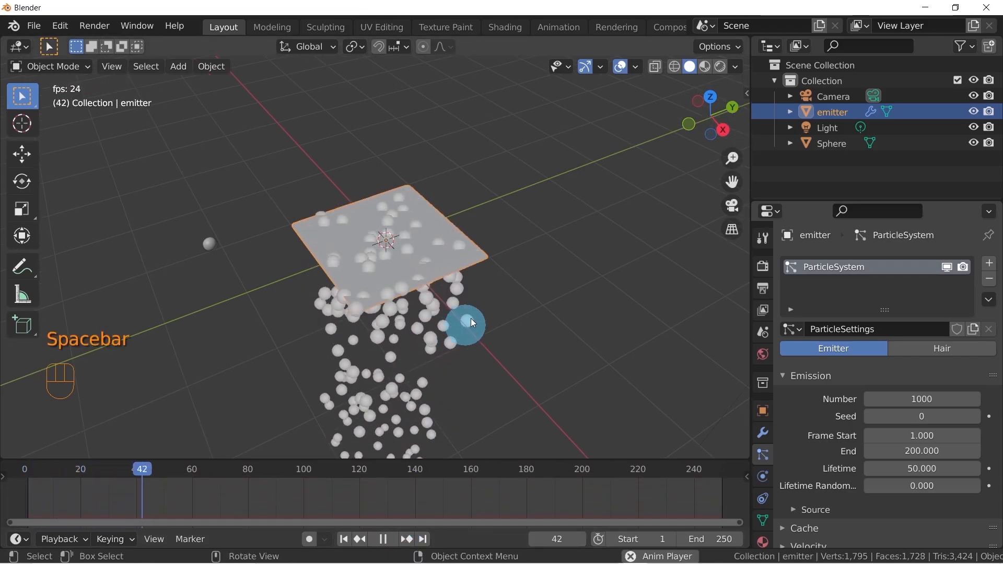
pyautogui.press('space')
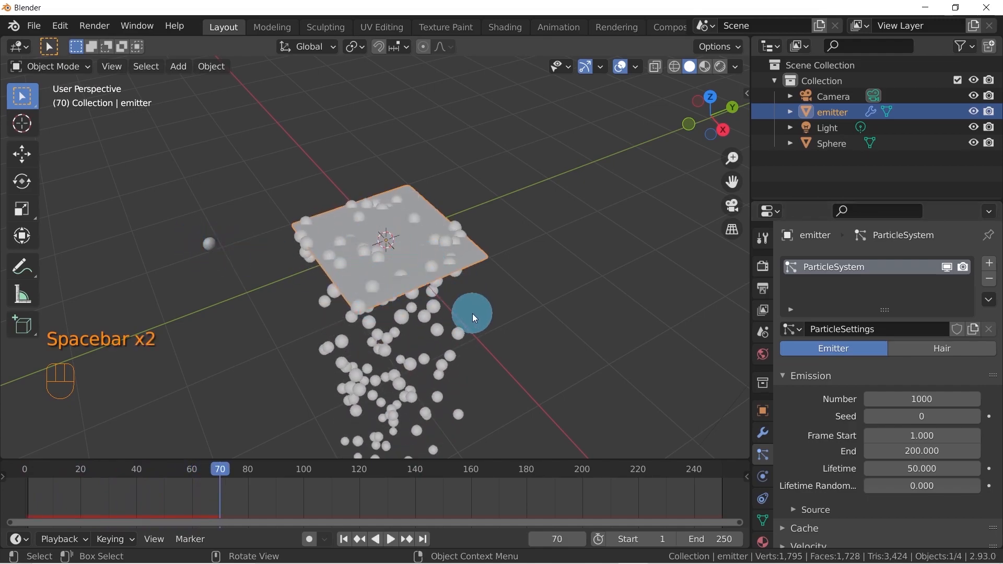
# Resume playback to watch the falling particles from another angle, and return to the first frame
pyautogui.press('space')
pyautogui.click(427, 306)
pyautogui.moveTo(427, 306)
pyautogui.mouseDown(button='middle')
pyautogui.moveTo(526, 328)
pyautogui.moveTo(438, 313)
pyautogui.mouseUp(button='middle')
pyautogui.press('space')
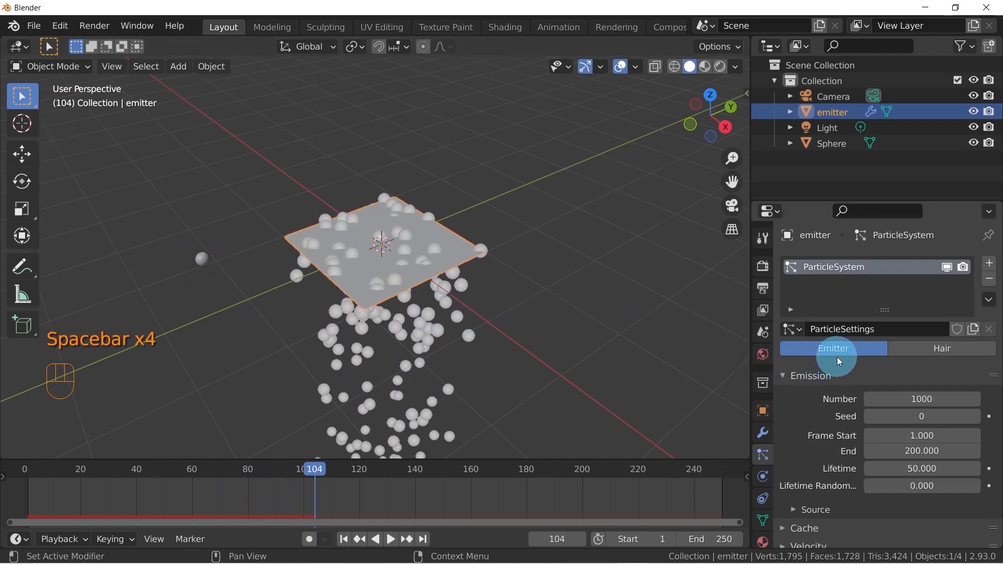
pyautogui.moveTo(509, 269); pyautogui.dragTo(532, 247, button='middle')
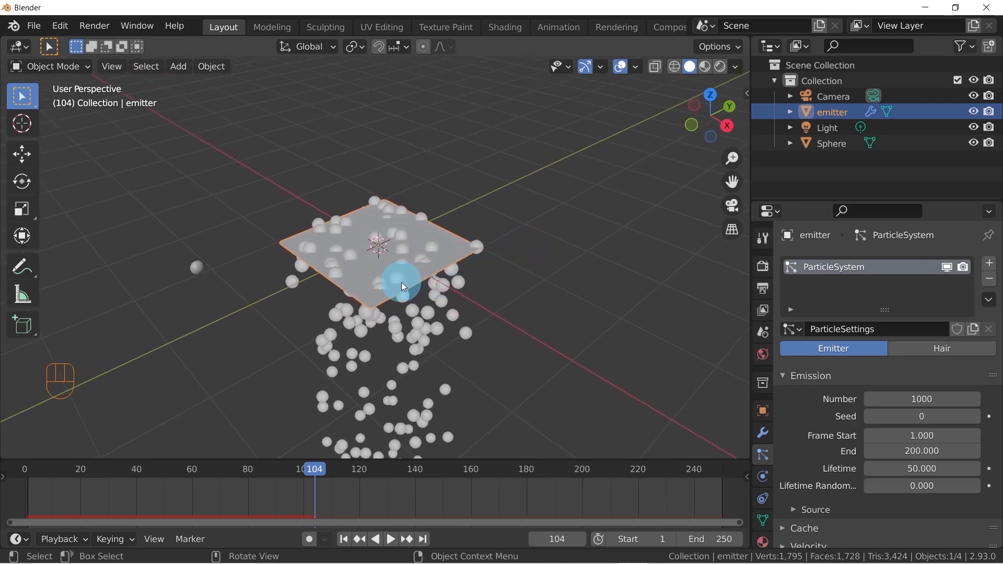
pyautogui.hotkey('shift', 'Left')
# Switch the emitter plane's particle system type to Hair and inspect the strands on the plane
pyautogui.moveTo(475, 282); pyautogui.dragTo(424, 299, button='middle')
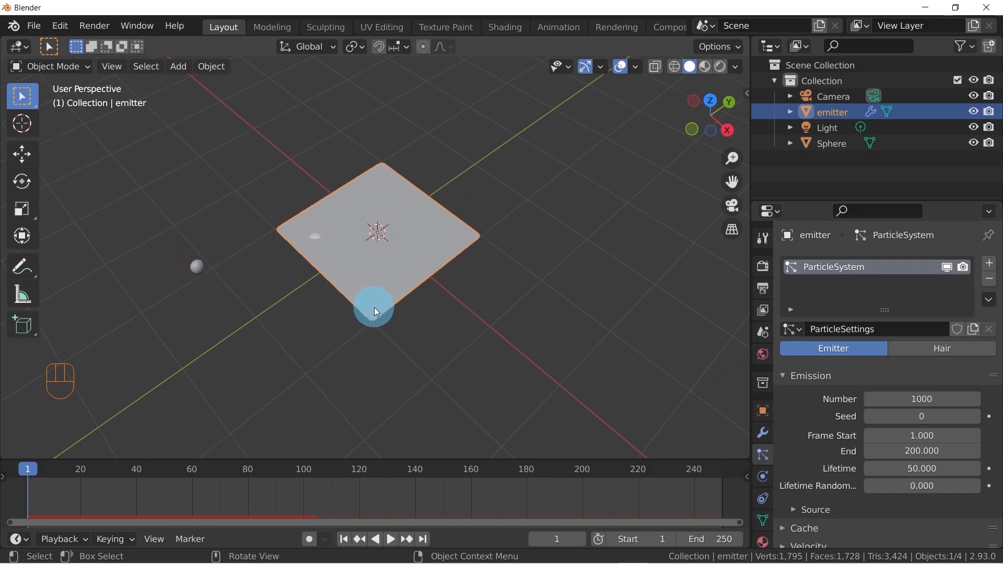
pyautogui.moveTo(450, 246); pyautogui.dragTo(517, 267, button='middle')
pyautogui.click(929, 353)
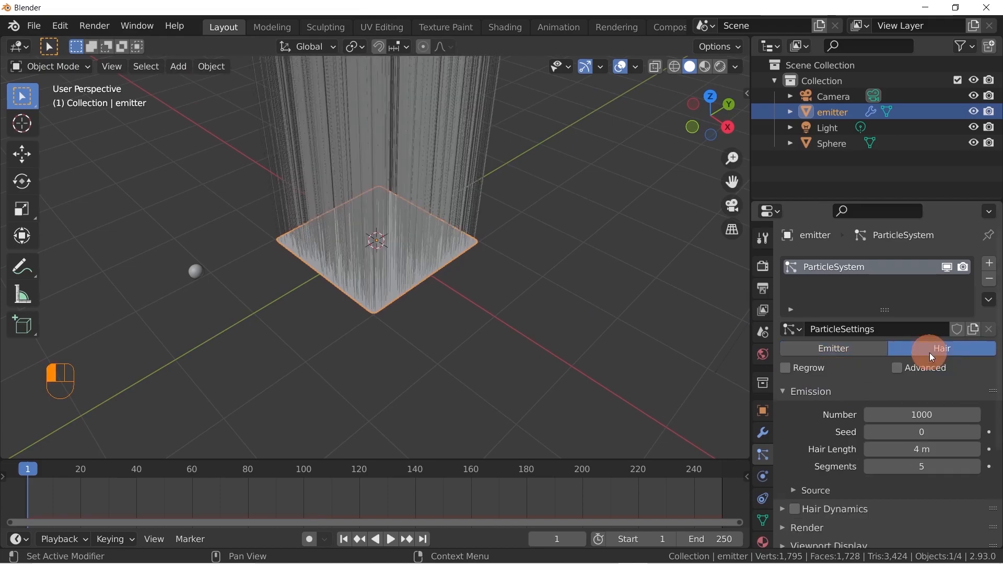
pyautogui.moveTo(720, 384); pyautogui.dragTo(387, 252, button='middle')
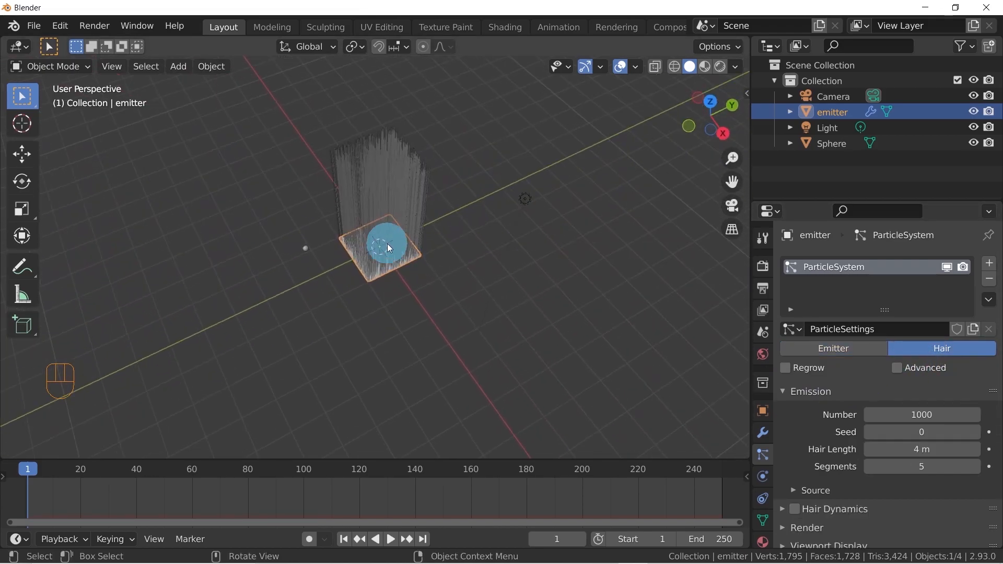
pyautogui.scroll(3, 382, 224)
pyautogui.moveTo(380, 216); pyautogui.dragTo(402, 156, button='middle')
pyautogui.scroll(3, 389, 248)
pyautogui.moveTo(393, 246); pyautogui.dragTo(416, 287, button='middle')
pyautogui.scroll(-5, 799, 430)
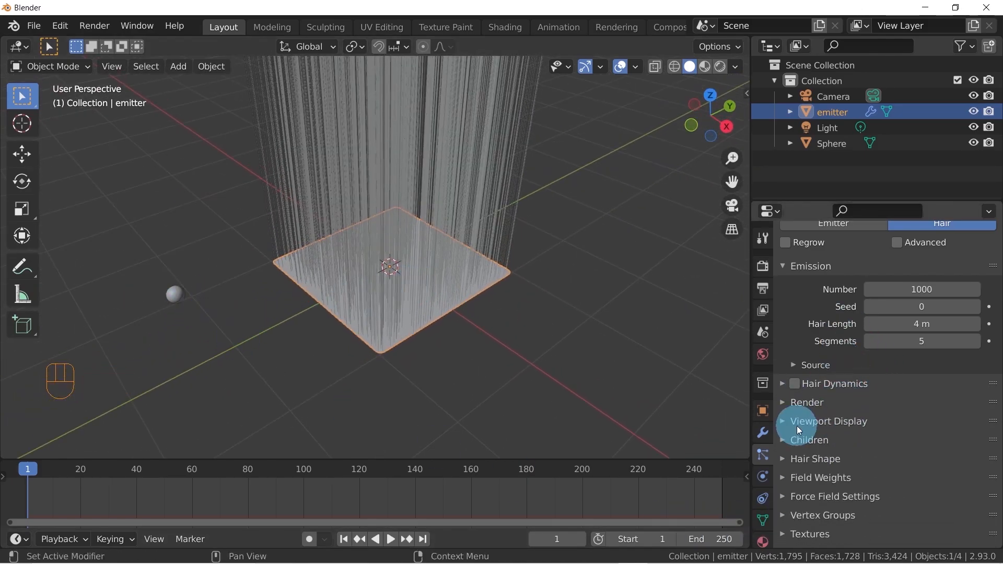
pyautogui.scroll(5, 789, 397)
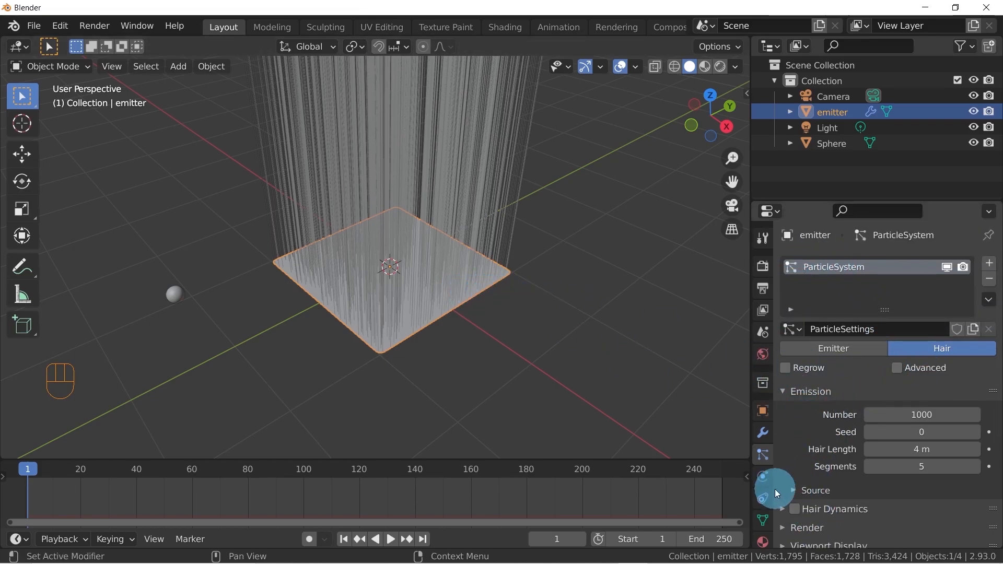
# Render the hair particles as Object, using Sphere as the instance object
pyautogui.scroll(-3, 790, 452)
pyautogui.click(782, 443)
pyautogui.scroll(-5, 836, 434)
pyautogui.click(910, 342)
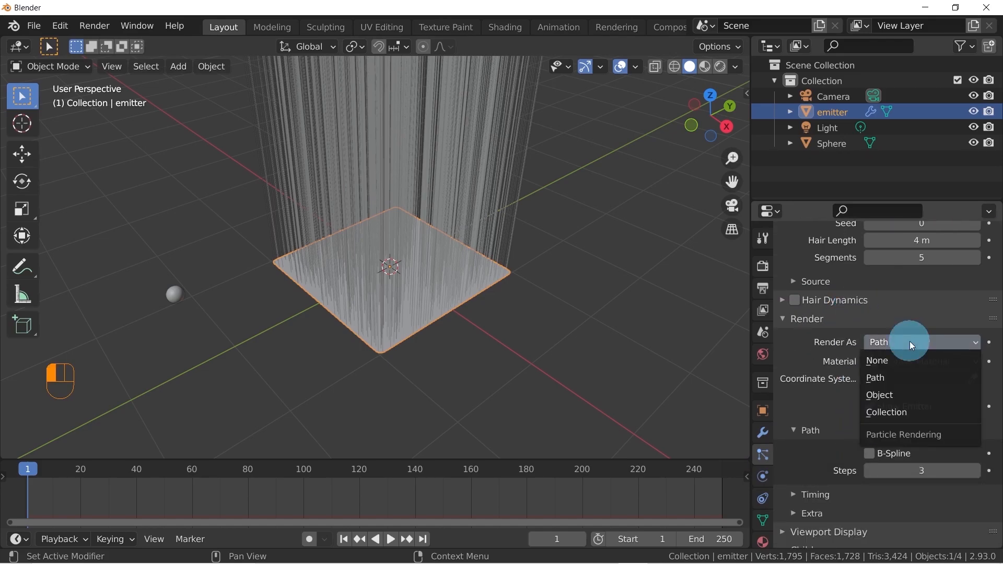
pyautogui.click(902, 393)
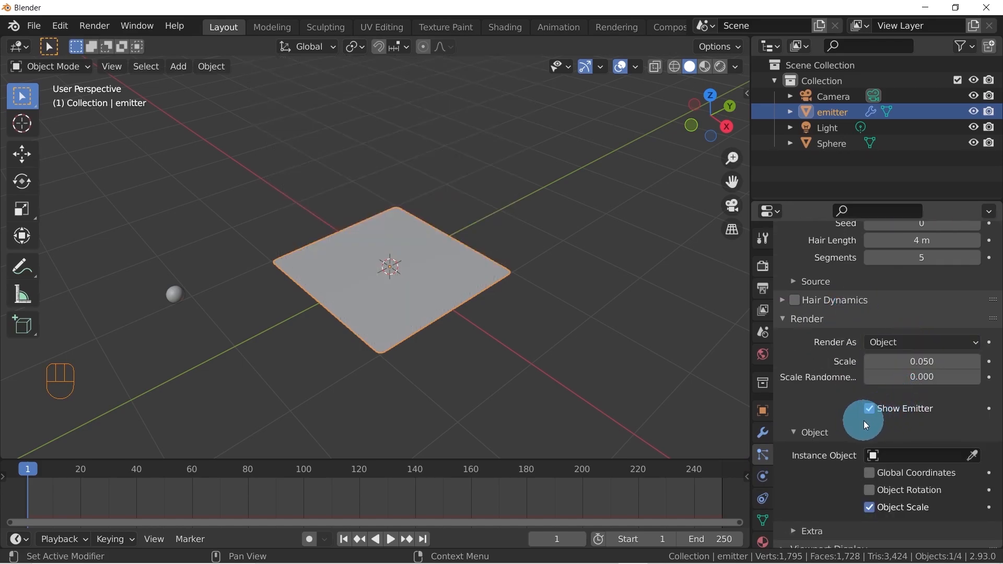
pyautogui.scroll(-2, 867, 425)
pyautogui.click(904, 413)
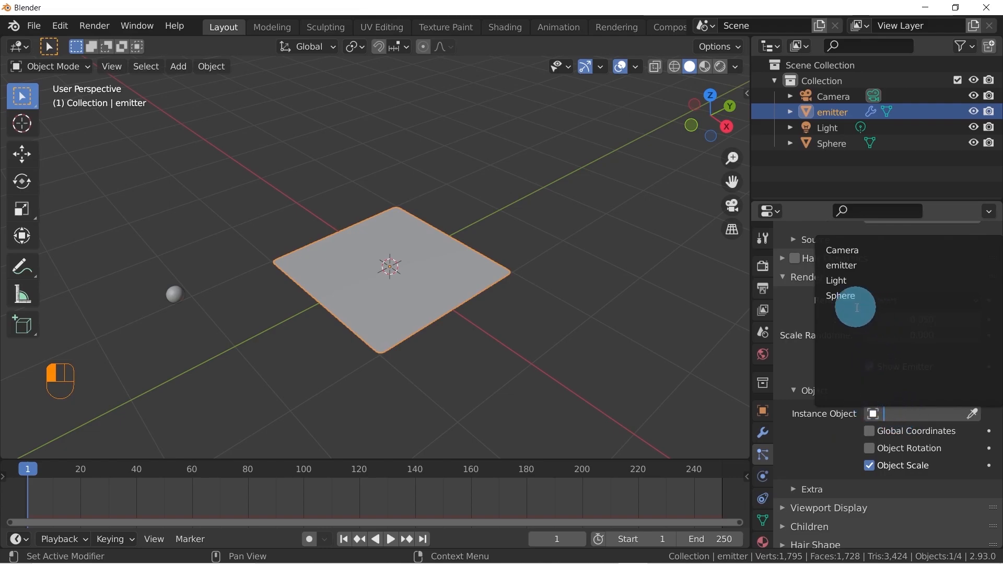
pyautogui.click(835, 293)
# Examine how the sphere instances are distributed over the emitter plane
pyautogui.moveTo(393, 393); pyautogui.dragTo(390, 338, button='middle')
pyautogui.scroll(8, 389, 338)
pyautogui.scroll(-4, 418, 351)
pyautogui.moveTo(469, 366); pyautogui.dragTo(502, 387, button='middle')
pyautogui.scroll(2, 446, 345)
pyautogui.scroll(-3, 441, 345)
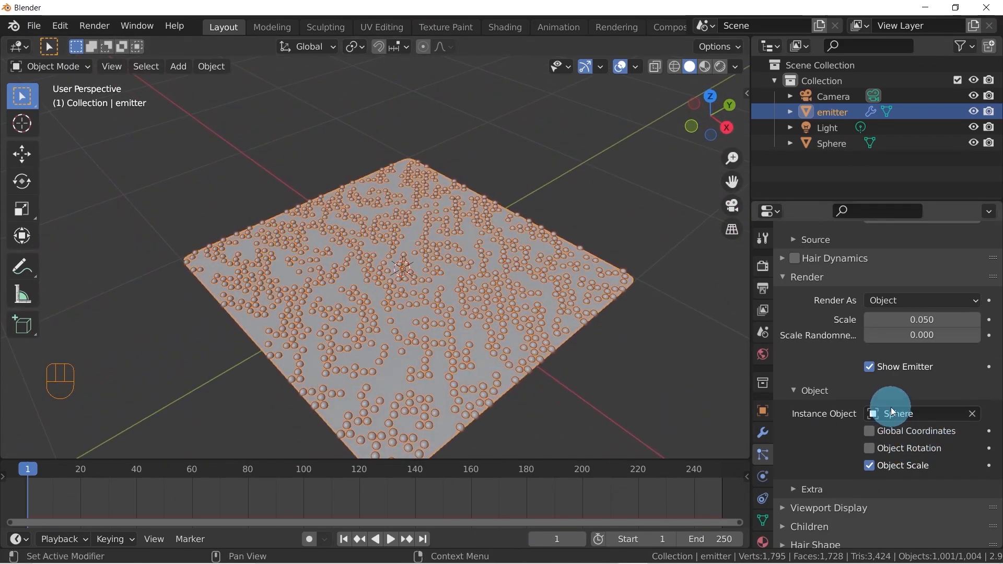
pyautogui.scroll(10, 893, 413)
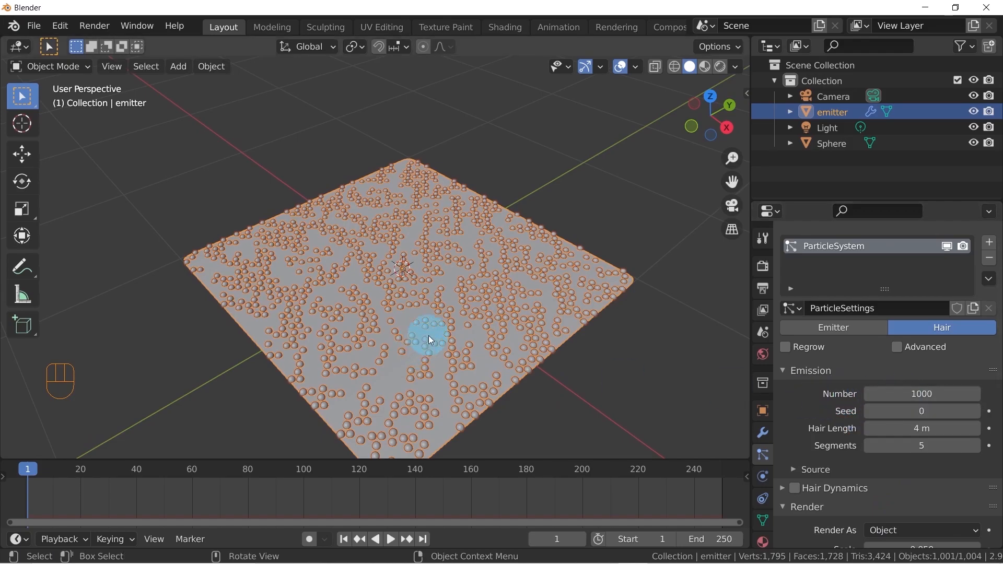
pyautogui.moveTo(457, 366); pyautogui.dragTo(472, 330, button='middle')
pyautogui.scroll(-3, 495, 328)
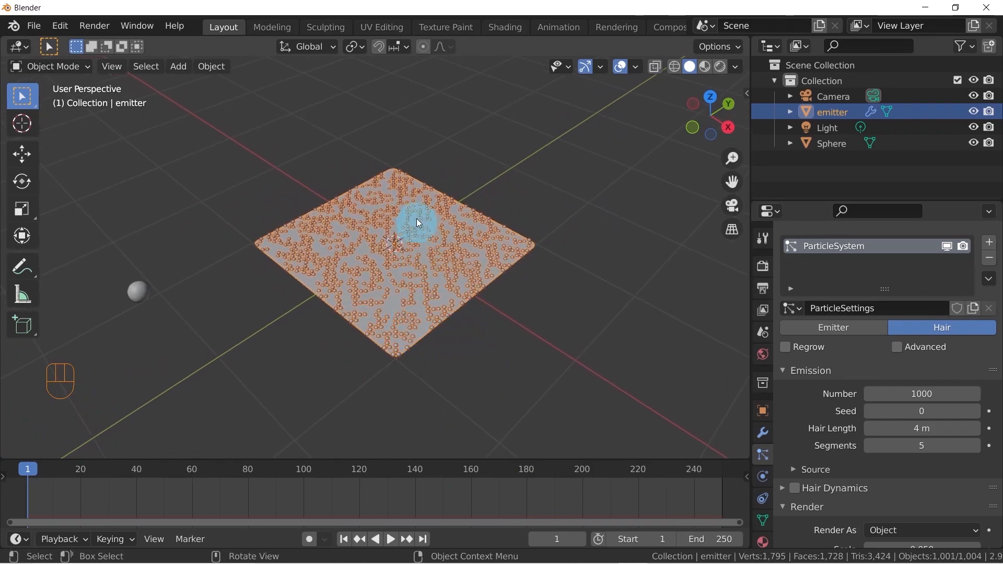
pyautogui.moveTo(508, 285); pyautogui.dragTo(518, 315, button='middle')
pyautogui.moveTo(444, 291); pyautogui.dragTo(455, 307, button='middle')
pyautogui.scroll(3, 384, 248)
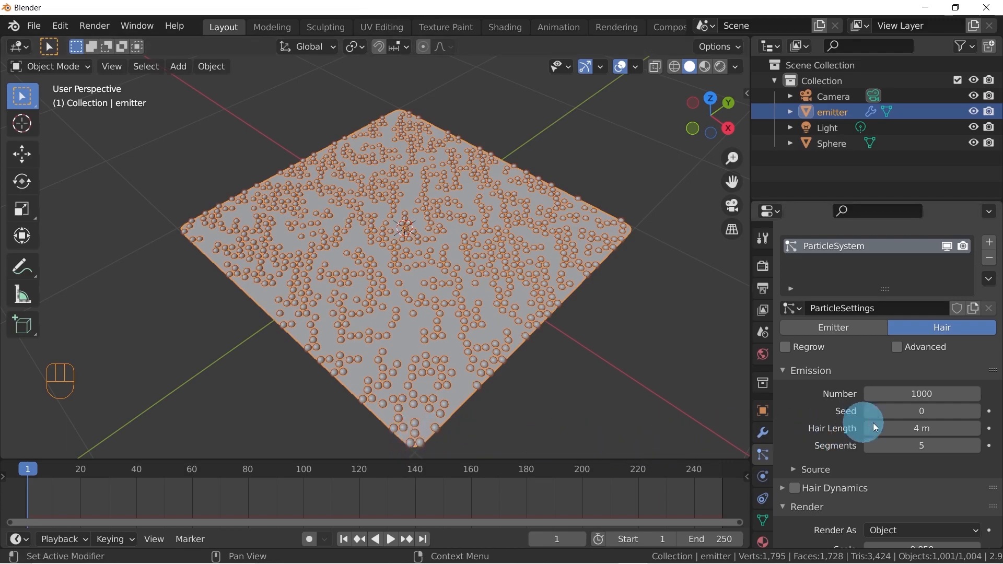
# Set the number of emitted hair particles to 1600
pyautogui.click(926, 394)
pyautogui.write('1600')
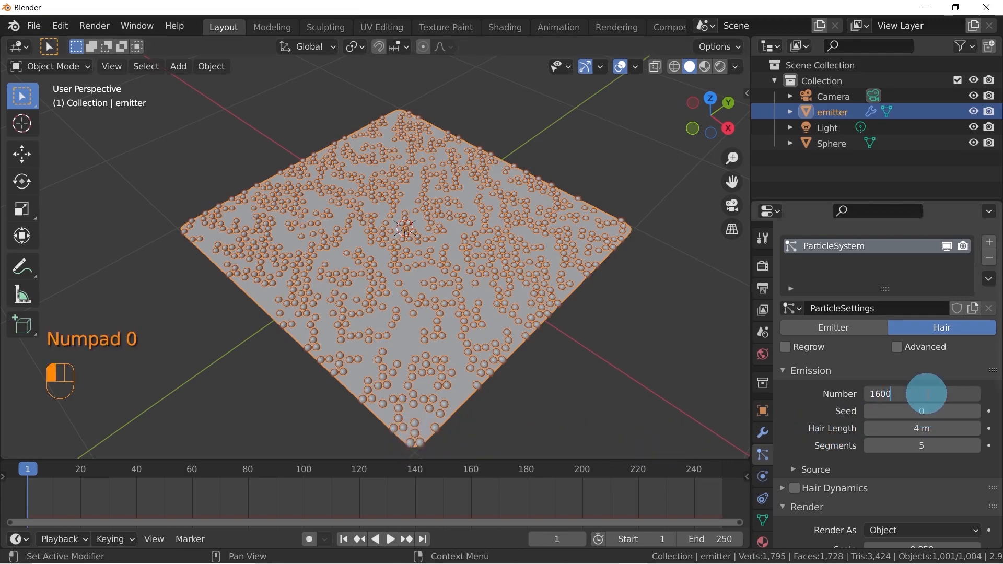
pyautogui.press('Return')
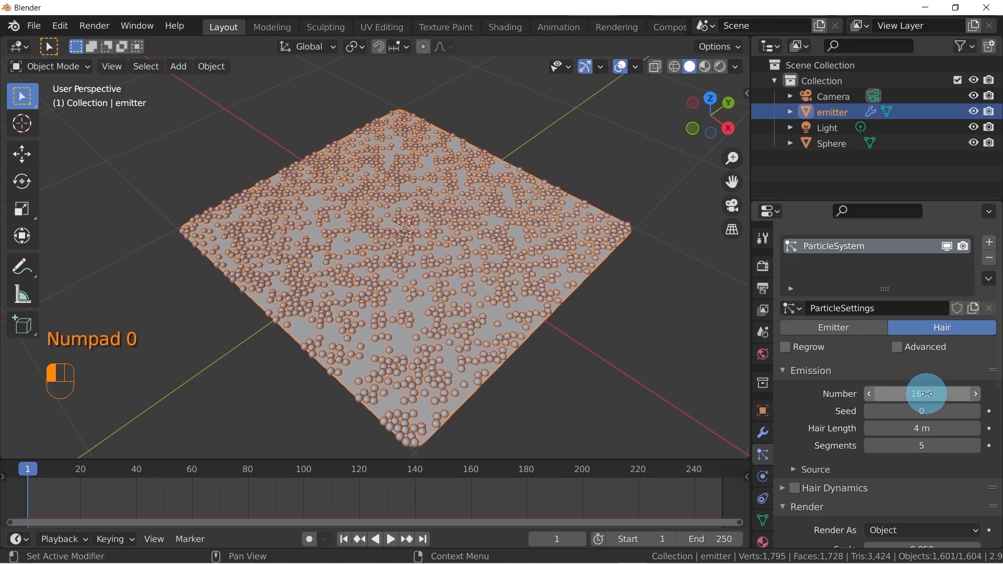
# Expand the emission Source settings of the particle system and keep Faces as the emit-from option
pyautogui.scroll(-2, 826, 414)
pyautogui.click(794, 428)
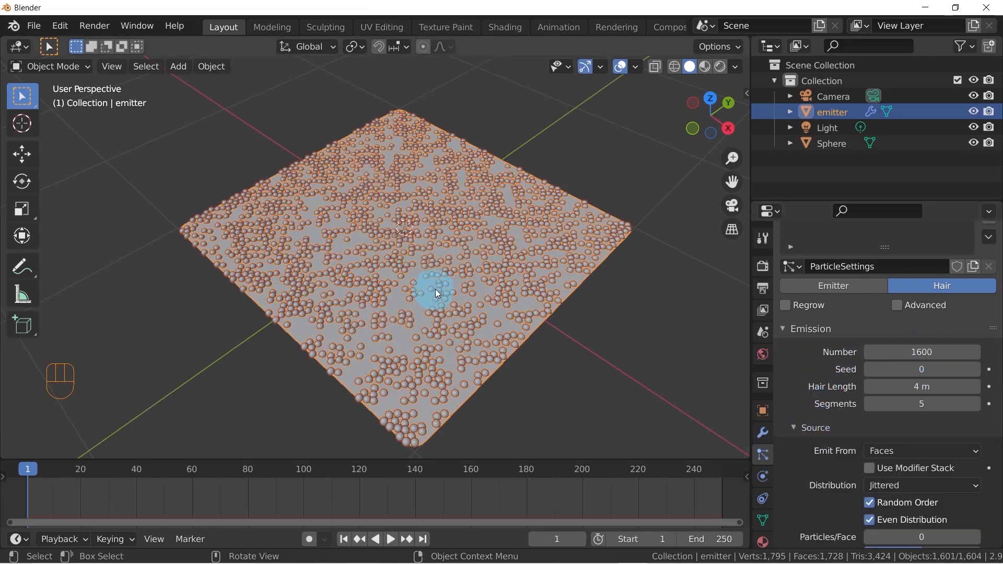
pyautogui.scroll(-2, 905, 394)
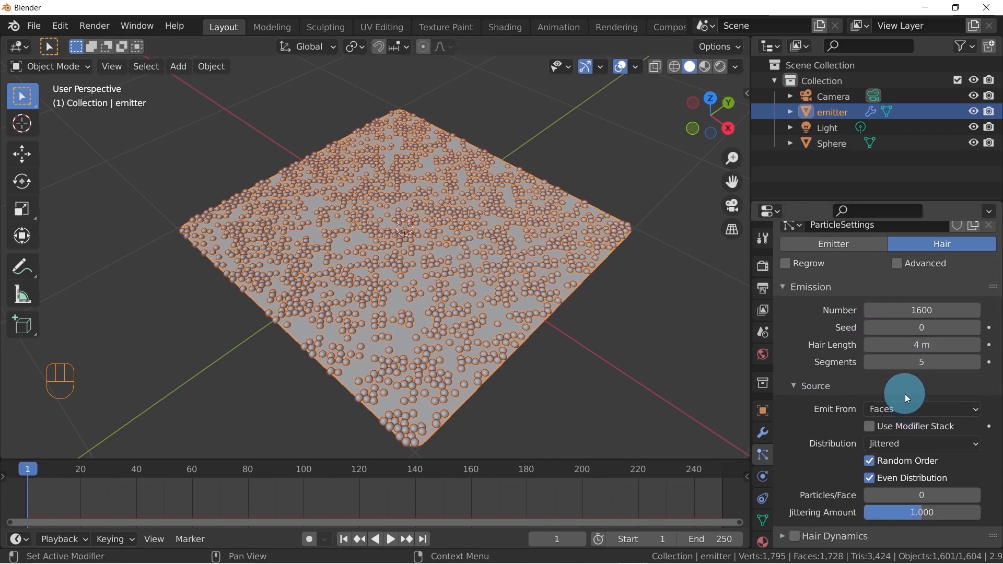
pyautogui.click(809, 388)
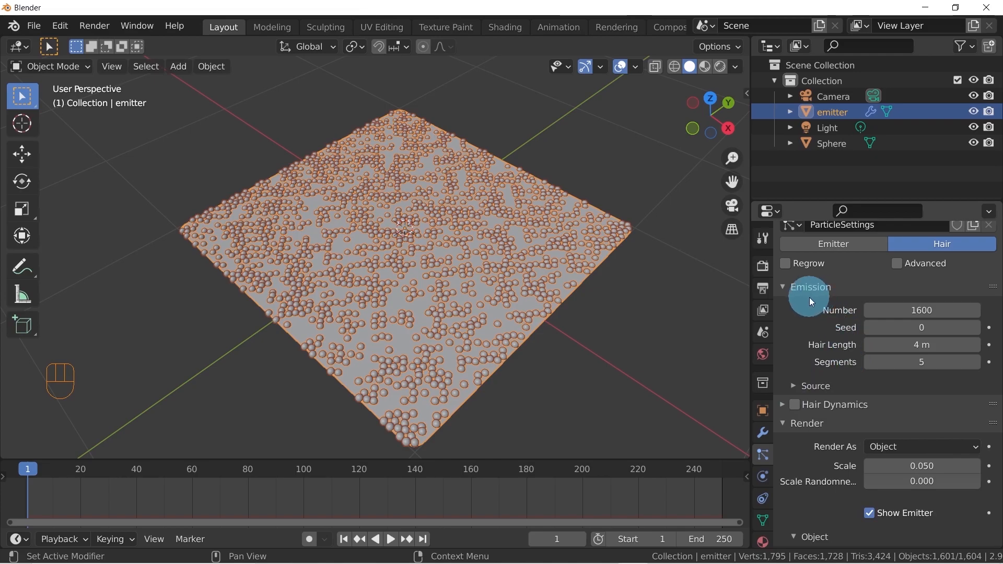
pyautogui.scroll(3, 807, 372)
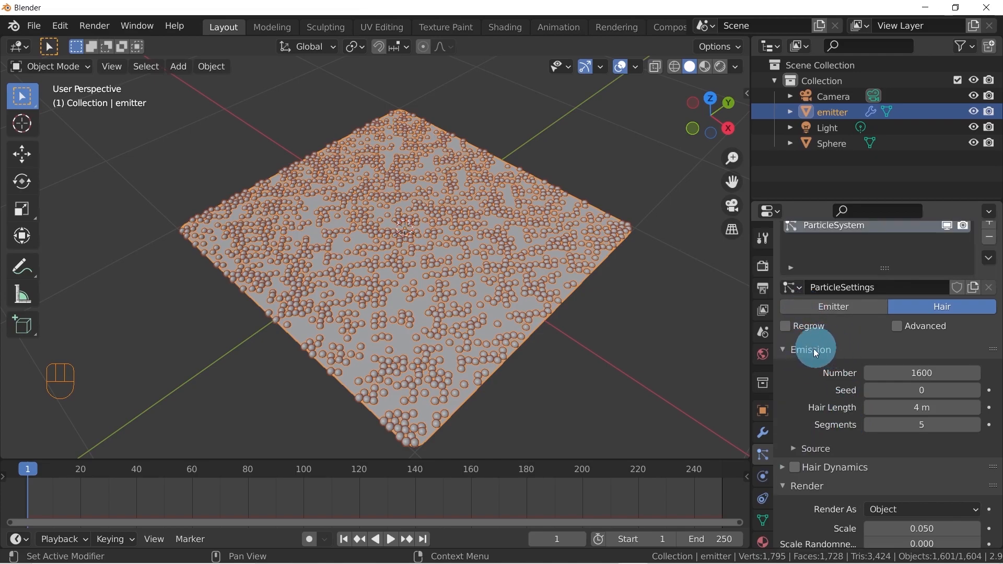
pyautogui.click(794, 451)
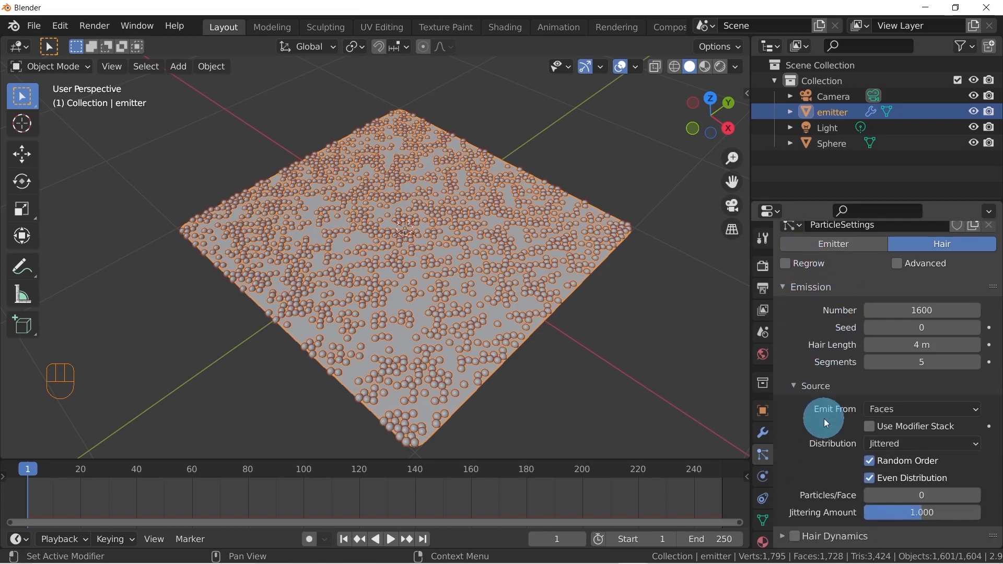
pyautogui.scroll(-6, 823, 419)
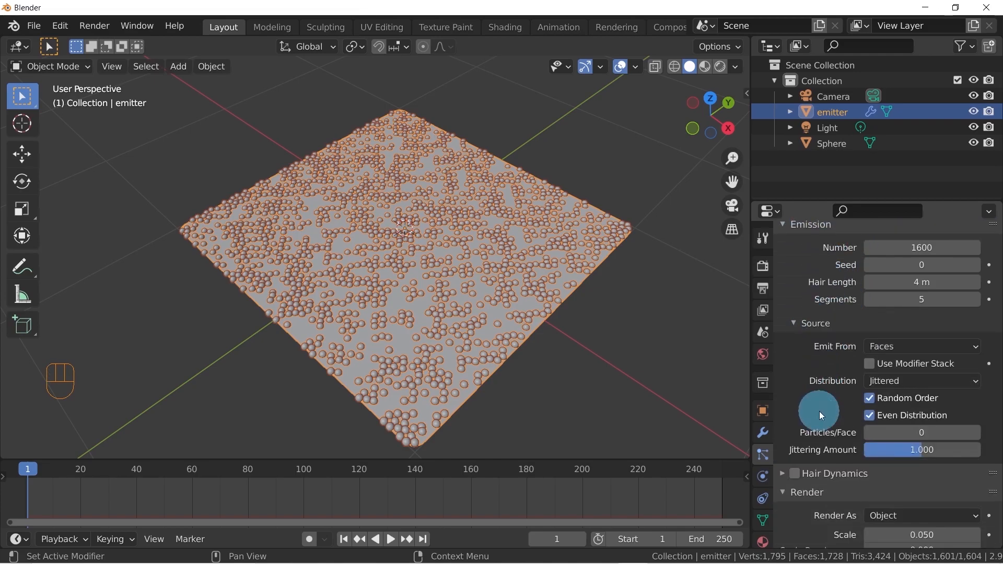
pyautogui.click(910, 346)
pyautogui.click(888, 391)
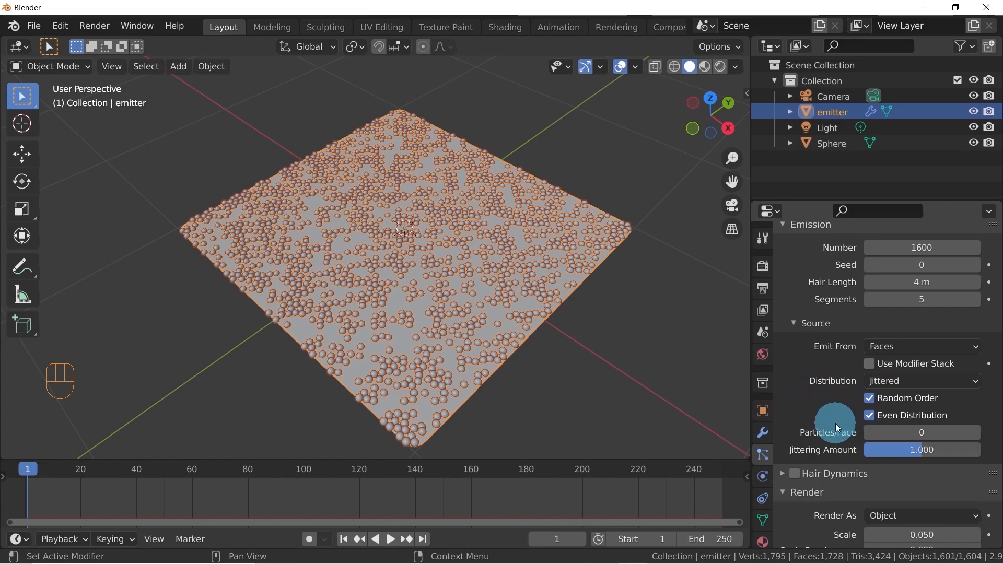
# Turn off Random Order for the hair emission and set Particles/Face to 1
pyautogui.click(870, 400)
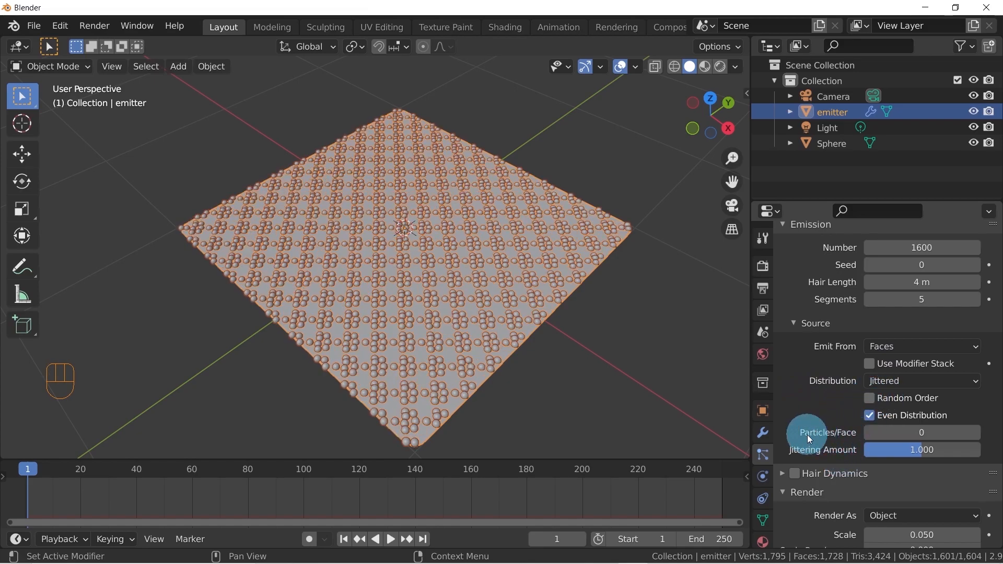
pyautogui.click(976, 433)
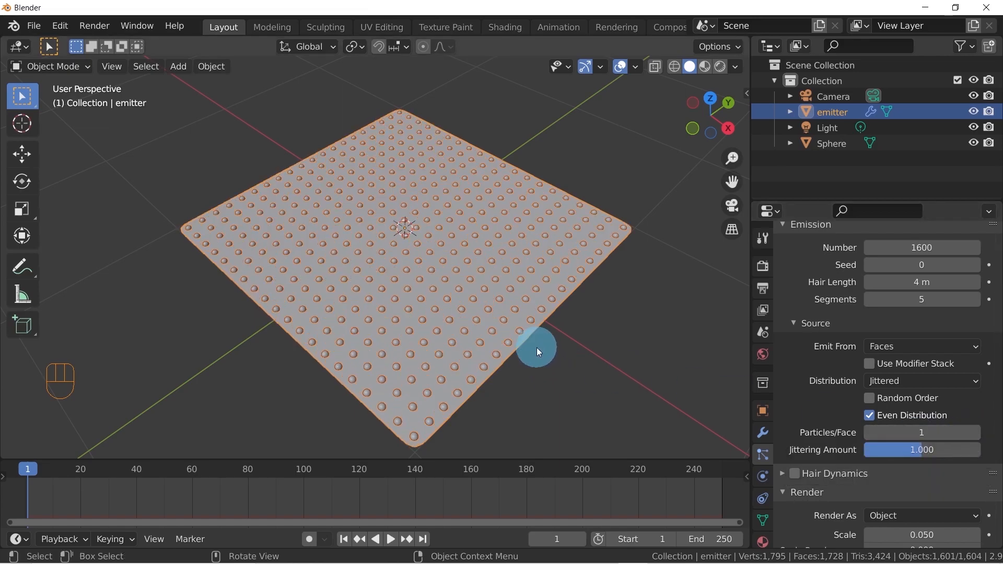
pyautogui.moveTo(481, 330); pyautogui.dragTo(511, 172, button='middle')
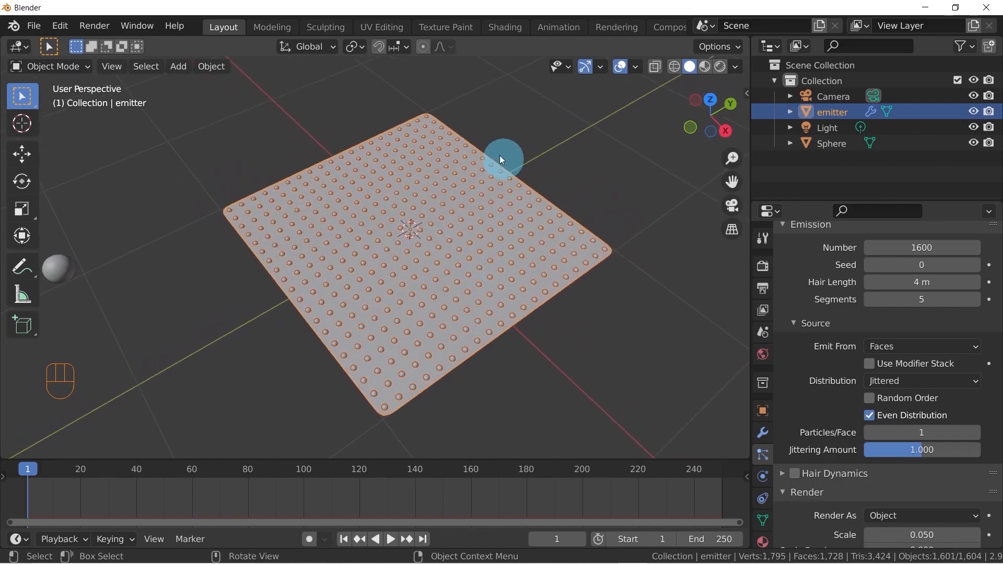
pyautogui.moveTo(352, 277); pyautogui.dragTo(370, 285, button='middle')
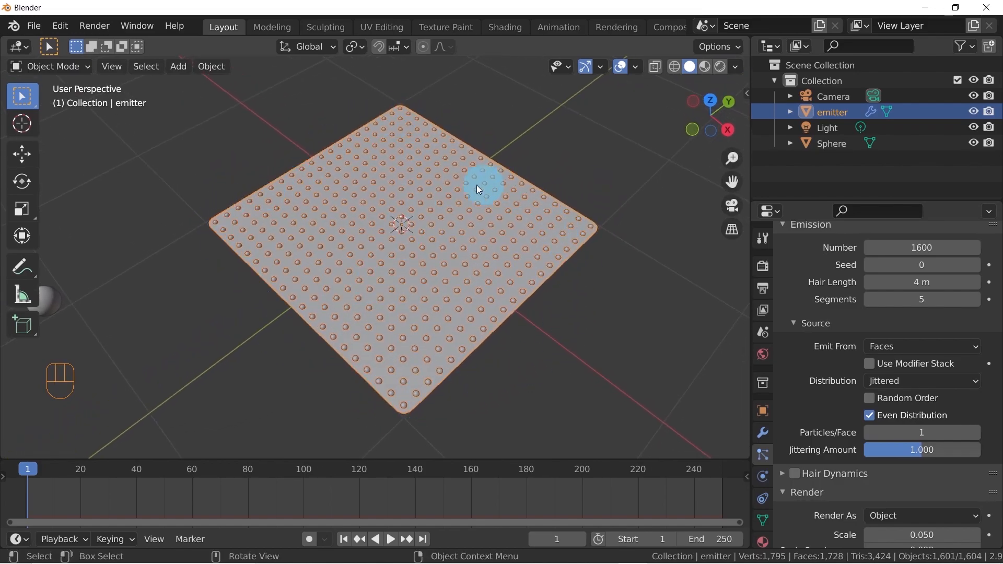
pyautogui.scroll(3, 840, 318)
pyautogui.scroll(-3, 839, 322)
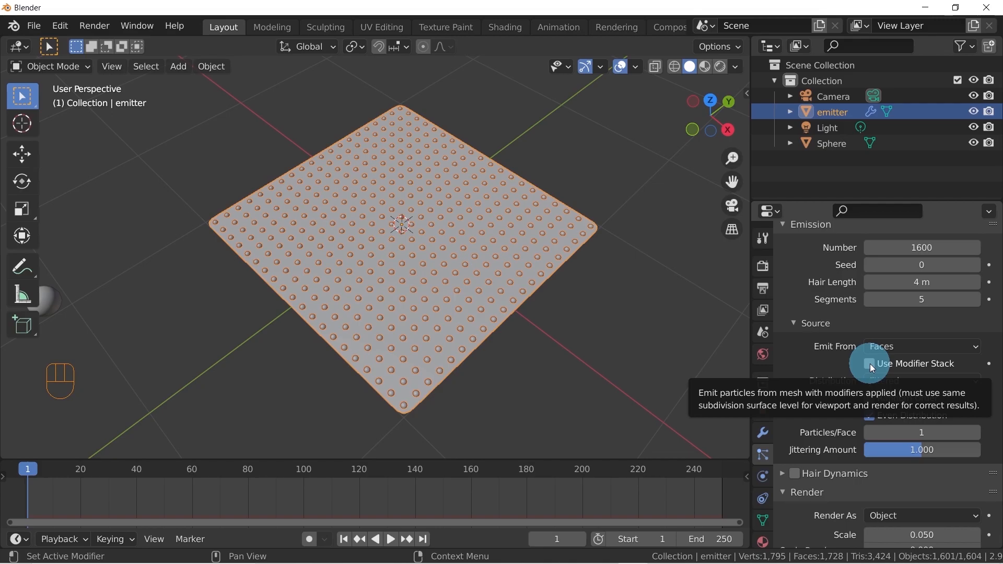
# Check the emitter's modifiers and enable Use Modifier Stack in the particle emission source settings
pyautogui.click(763, 432)
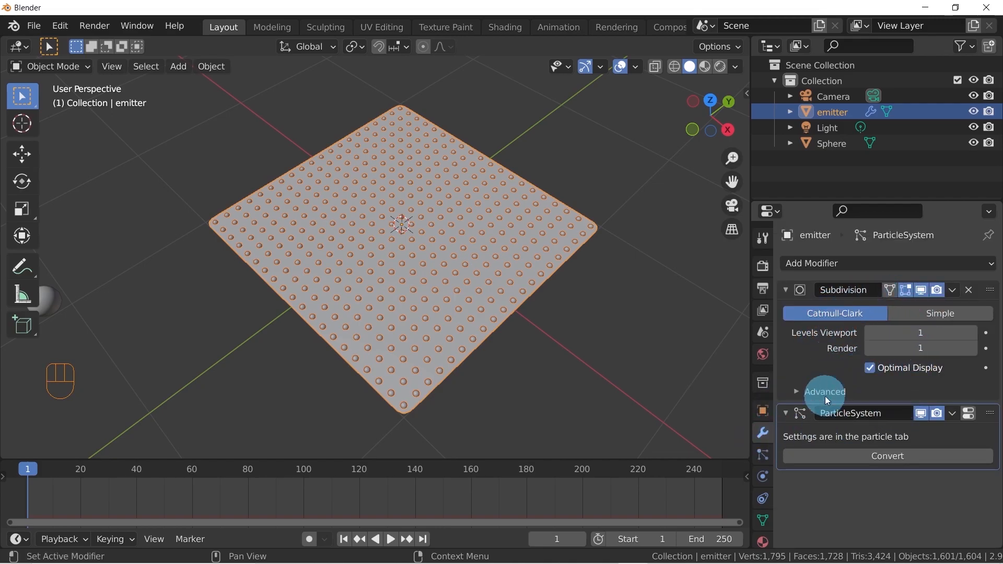
pyautogui.click(764, 458)
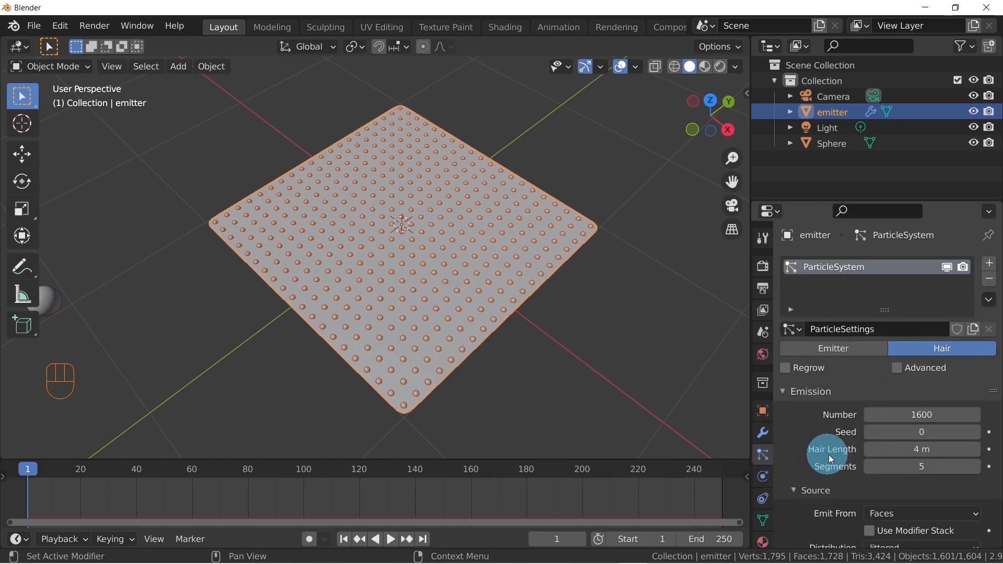
pyautogui.scroll(-3, 842, 442)
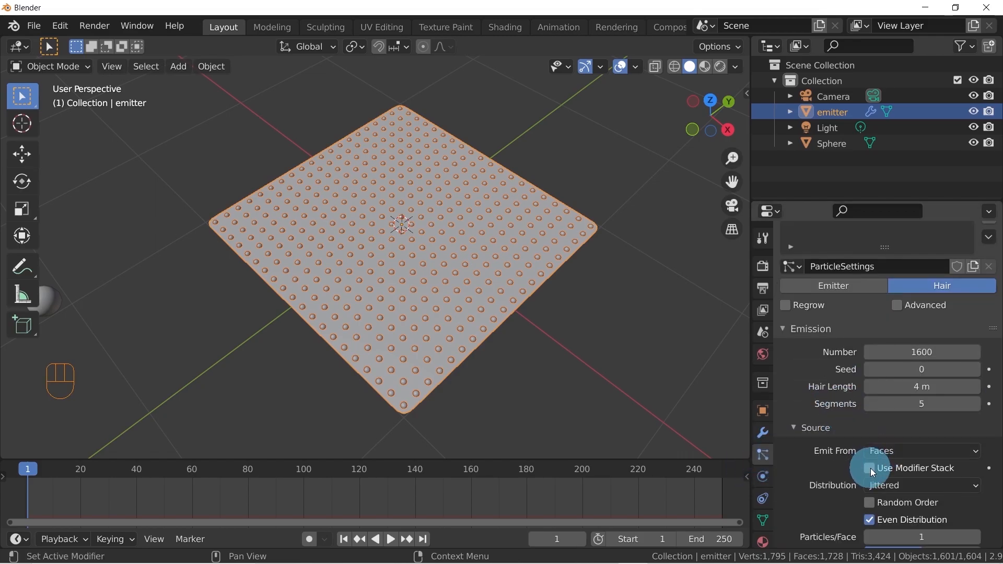
pyautogui.click(870, 468)
pyautogui.moveTo(426, 386); pyautogui.dragTo(443, 340, button='middle')
# Try the Subdivision modifier below ParticleSystem in the emitter's modifier stack, and return it above
pyautogui.click(763, 433)
pyautogui.click(861, 312)
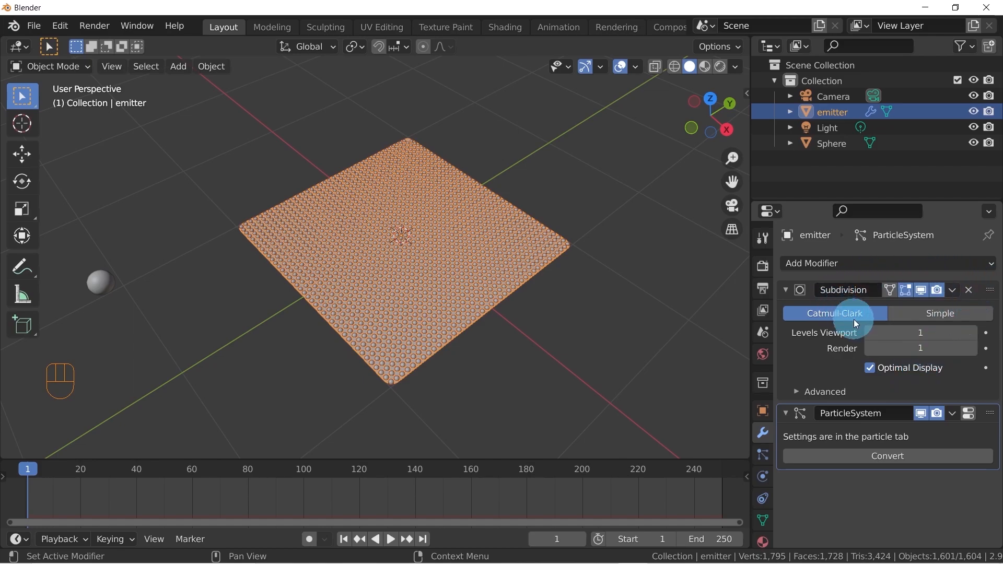
pyautogui.moveTo(989, 290); pyautogui.dragTo(958, 413)
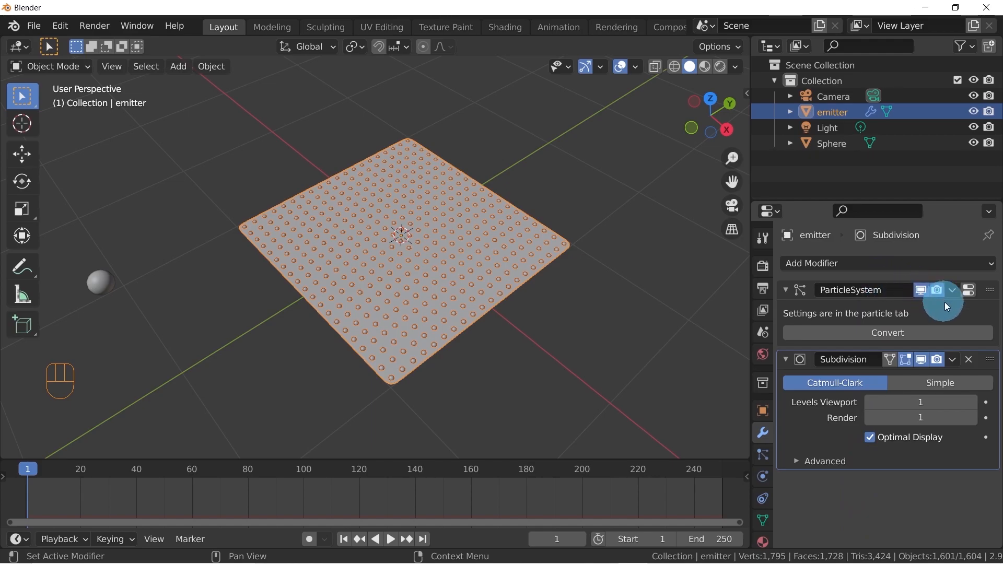
pyautogui.moveTo(991, 362); pyautogui.dragTo(971, 292)
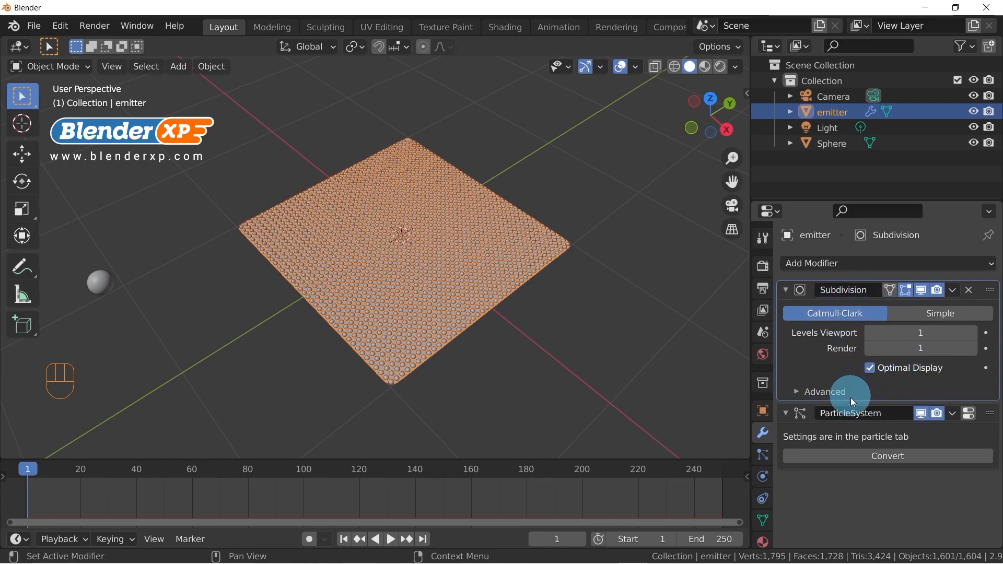
# Review the particle system's Emission and Source settings and the resulting sphere grid
pyautogui.click(769, 457)
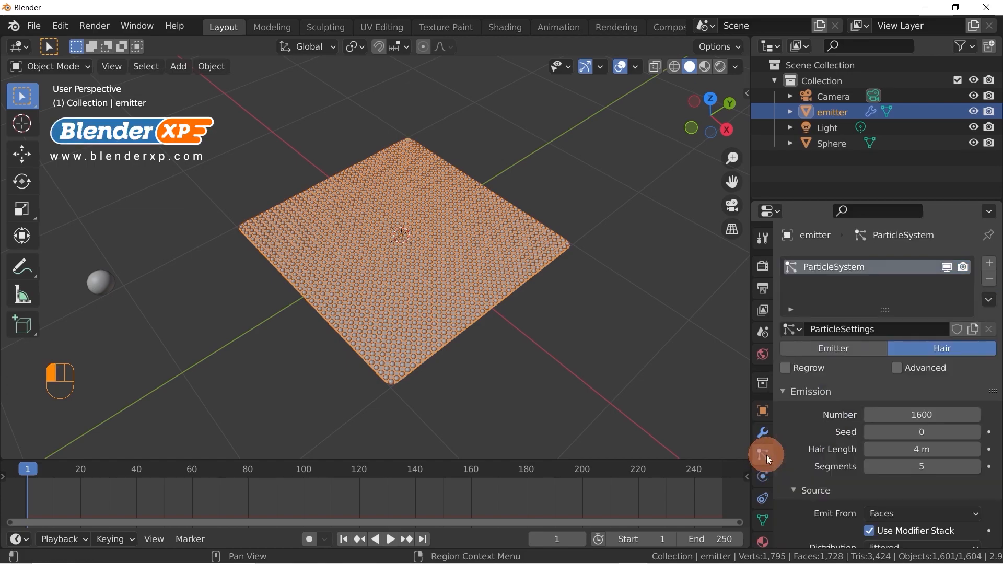
pyautogui.scroll(-3, 888, 413)
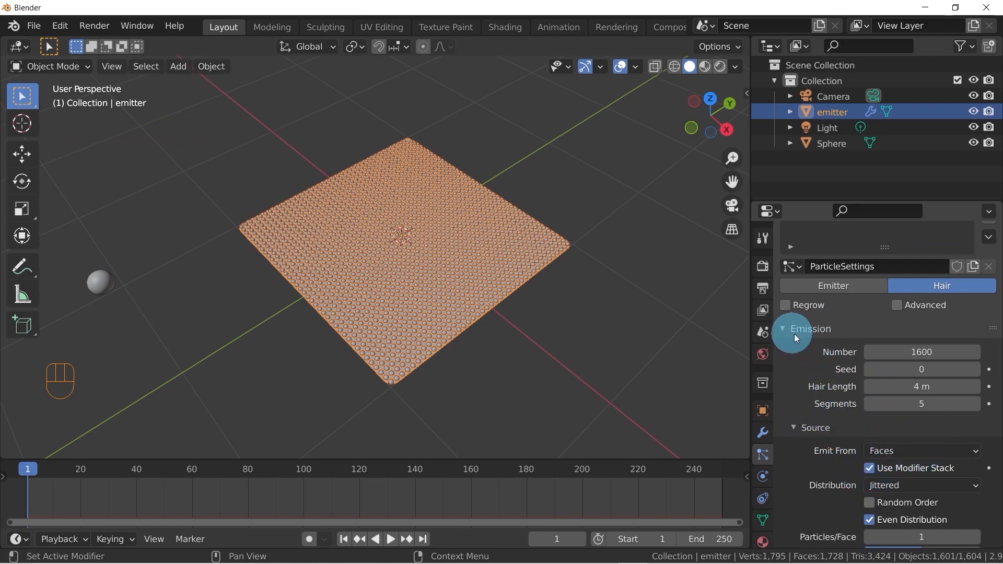
pyautogui.scroll(3, 804, 345)
pyautogui.scroll(-3, 844, 359)
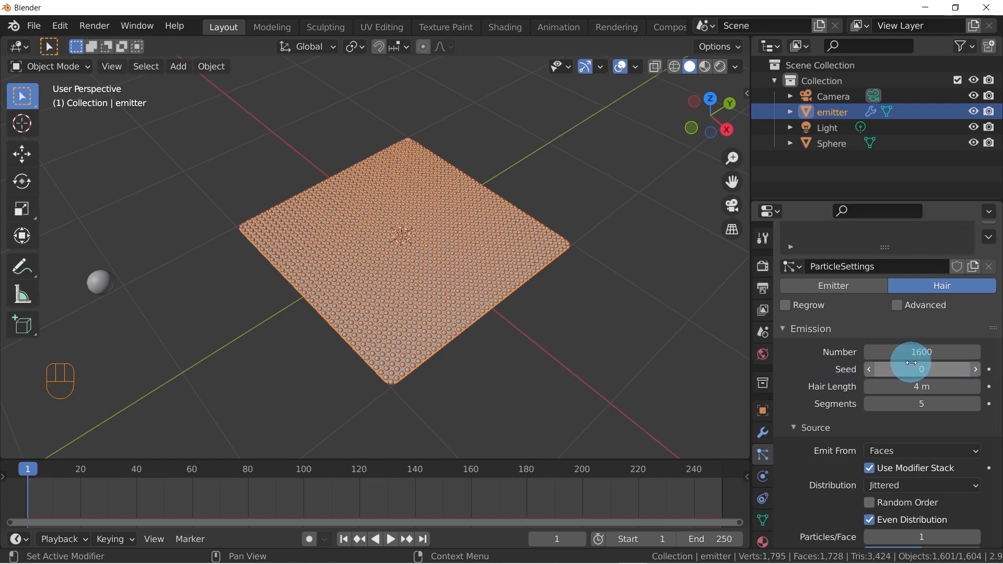
pyautogui.scroll(-2, 909, 365)
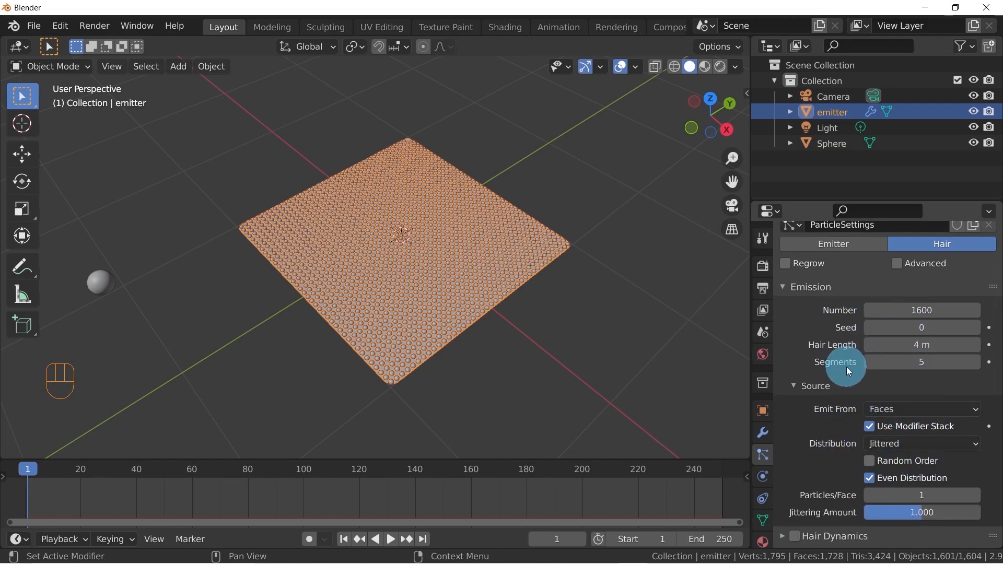
pyautogui.moveTo(538, 169); pyautogui.dragTo(490, 253, button='middle')
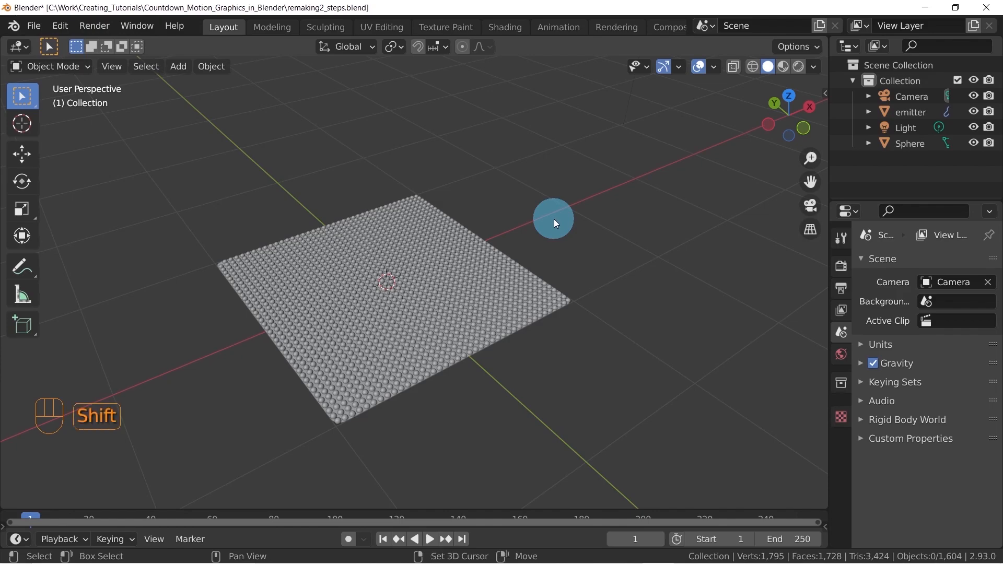
# Add a text object at the origin and replace its default content with the digit 5
pyautogui.hotkey('shift', 'a')
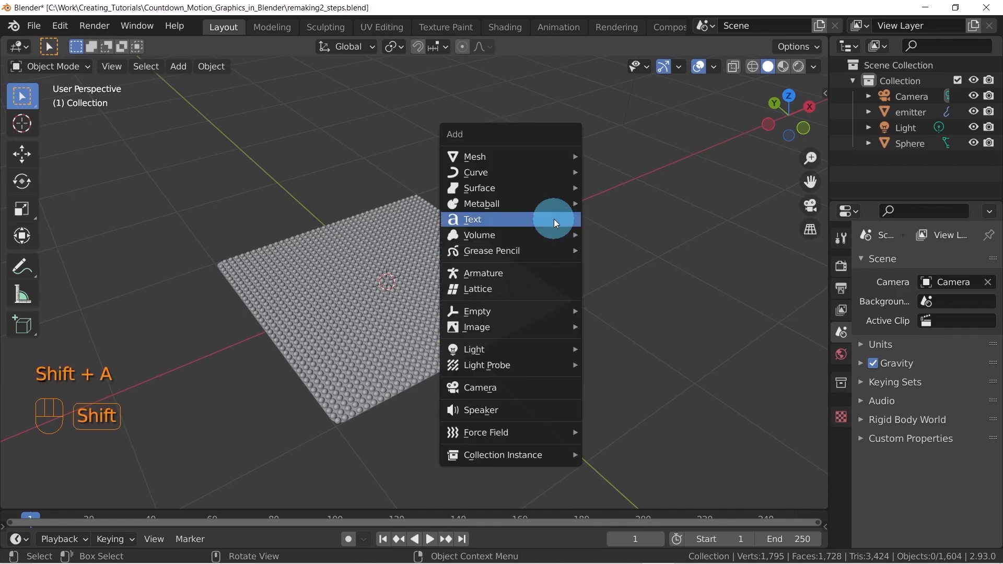
pyautogui.click(503, 220)
pyautogui.moveTo(545, 215); pyautogui.dragTo(598, 275, button='middle')
pyautogui.press('Tab')
pyautogui.press('BackSpace')
pyautogui.press('BackSpace')
pyautogui.press('BackSpace')
pyautogui.press('BackSpace')
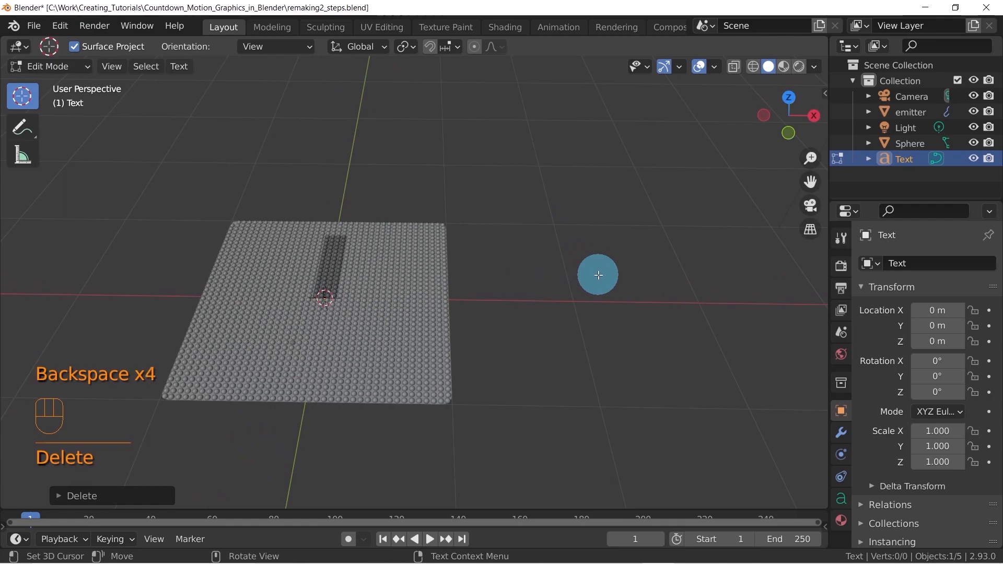
pyautogui.write('5')
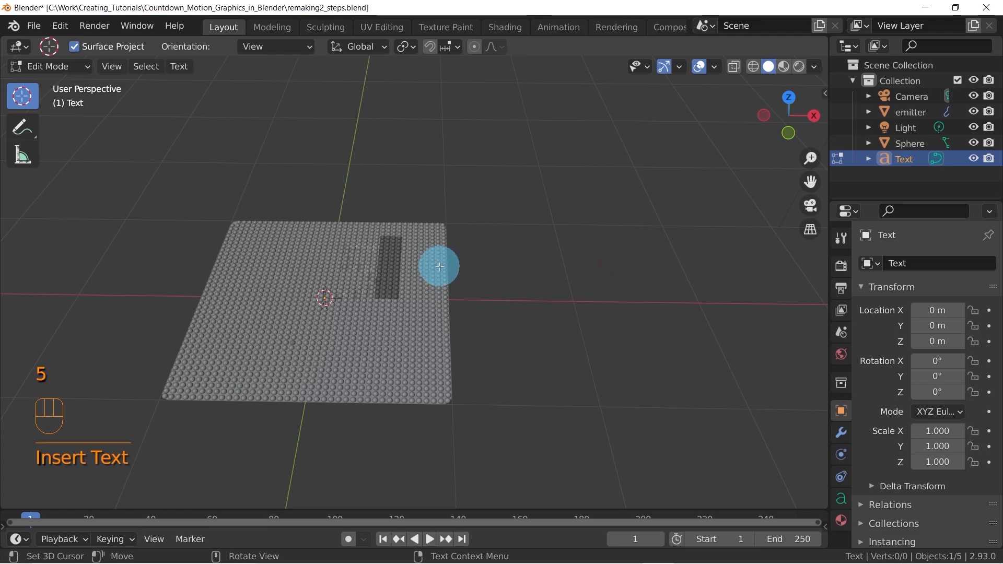
pyautogui.press('Tab')
# Raise the text object about 0.43 m along Z so it sits above the emitter plane
pyautogui.moveTo(428, 281); pyautogui.dragTo(400, 257, button='middle')
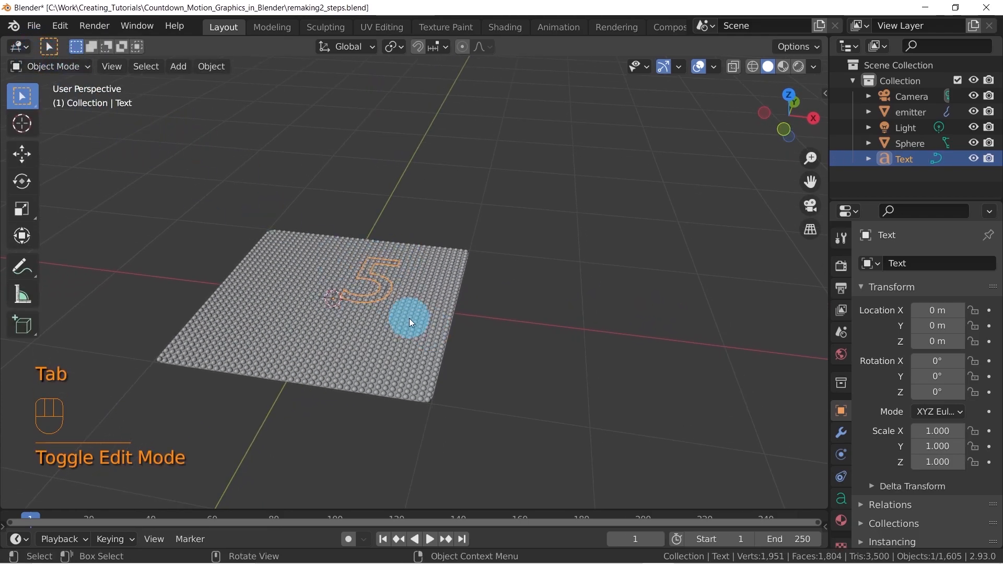
pyautogui.press('g')
pyautogui.press('z')
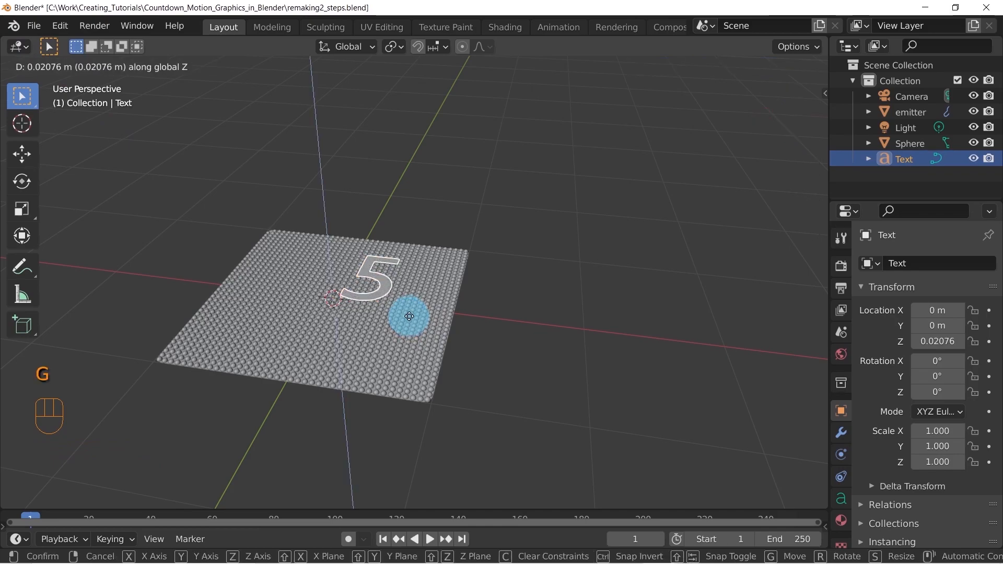
pyautogui.click(417, 277)
pyautogui.moveTo(417, 277); pyautogui.dragTo(424, 317, button='middle')
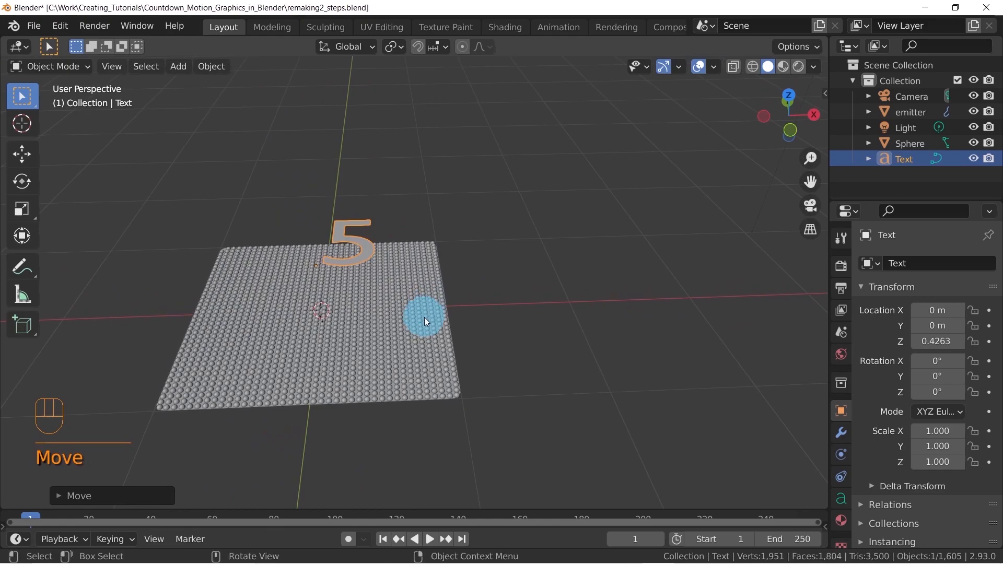
# Scale the digit 5 to about 2.28 and position it over the plane's middle at about X -0.57 m, Y -0.78 m
pyautogui.press('KP_7')
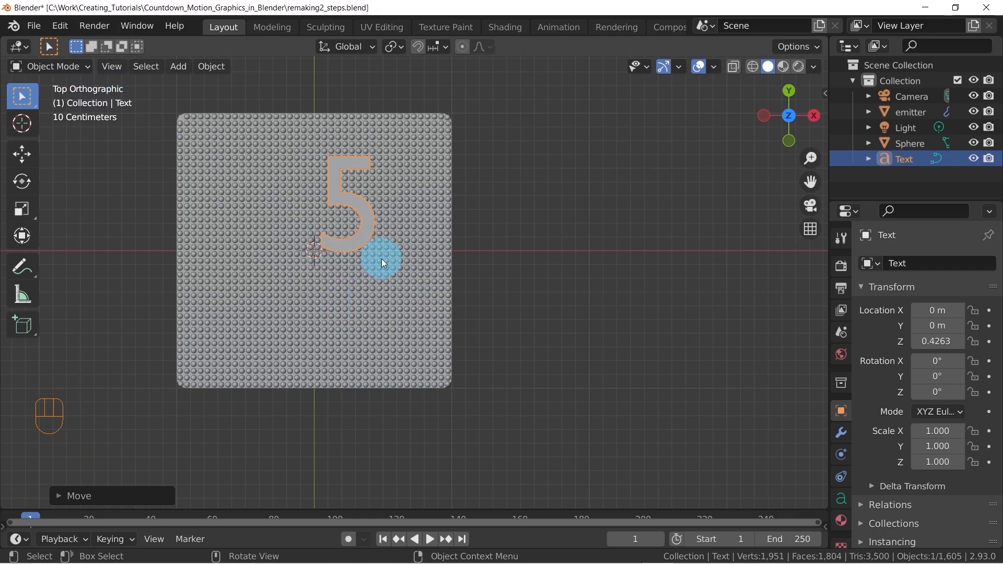
pyautogui.press('g')
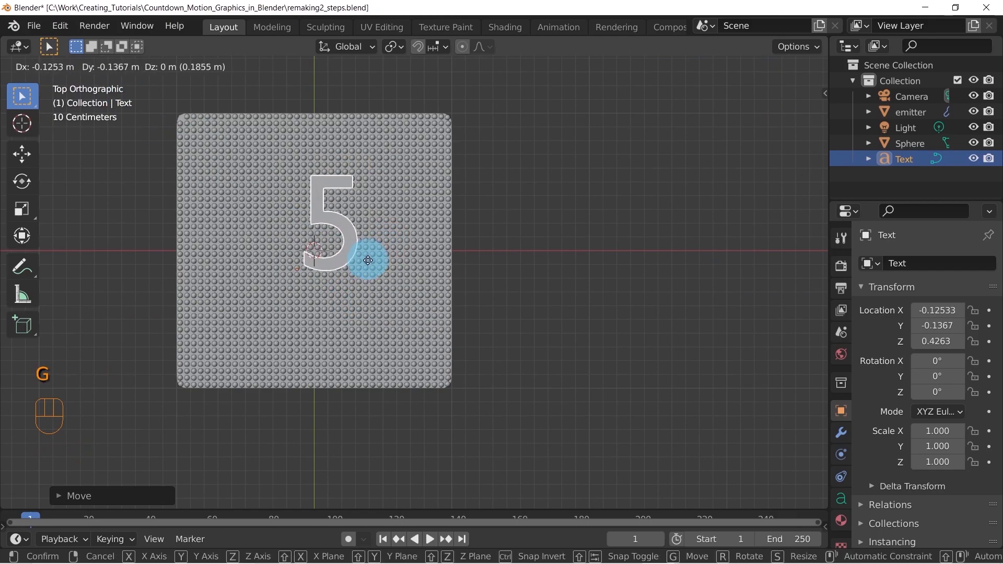
pyautogui.click(299, 332)
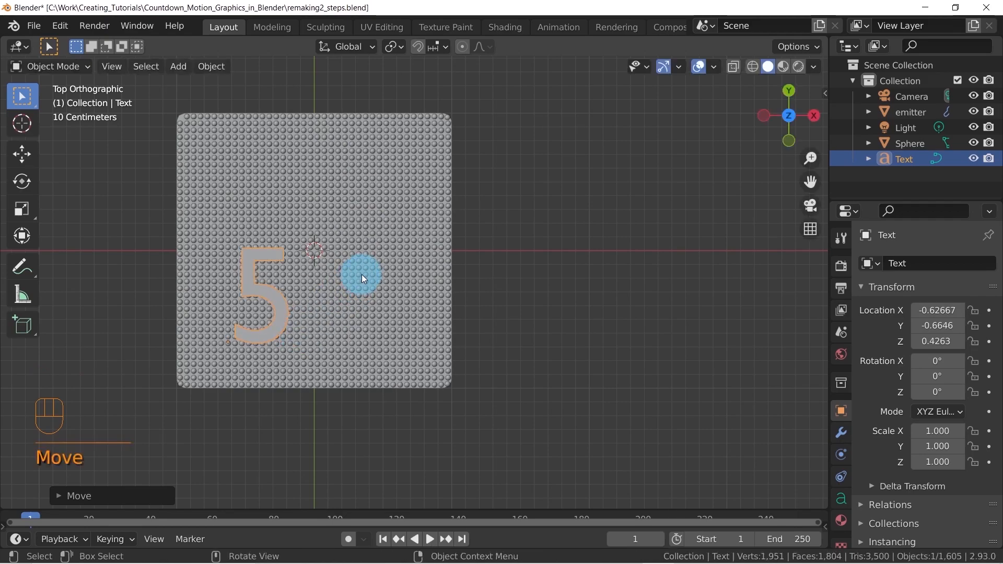
pyautogui.press('s')
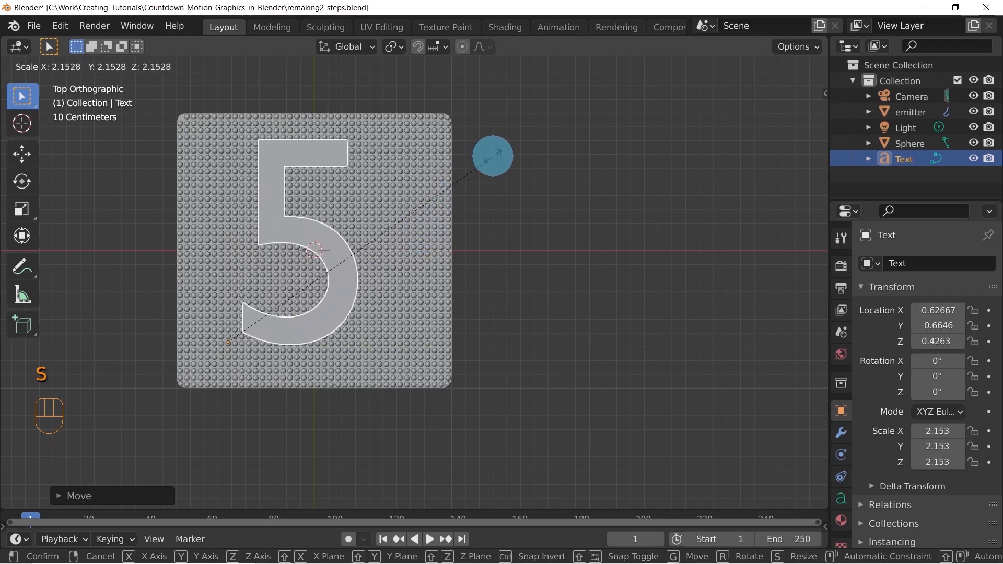
pyautogui.click(506, 141)
pyautogui.press('g')
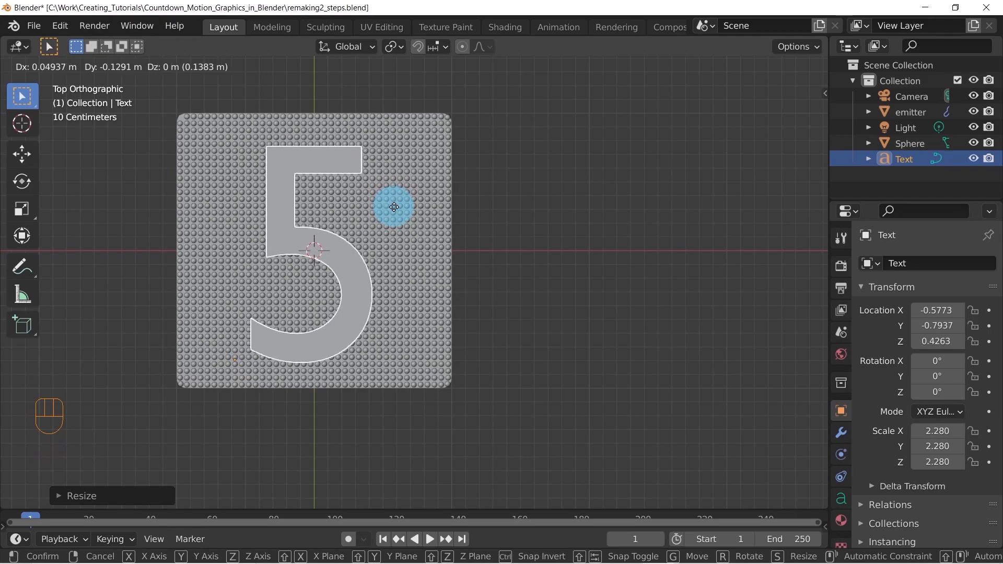
pyautogui.click(396, 205)
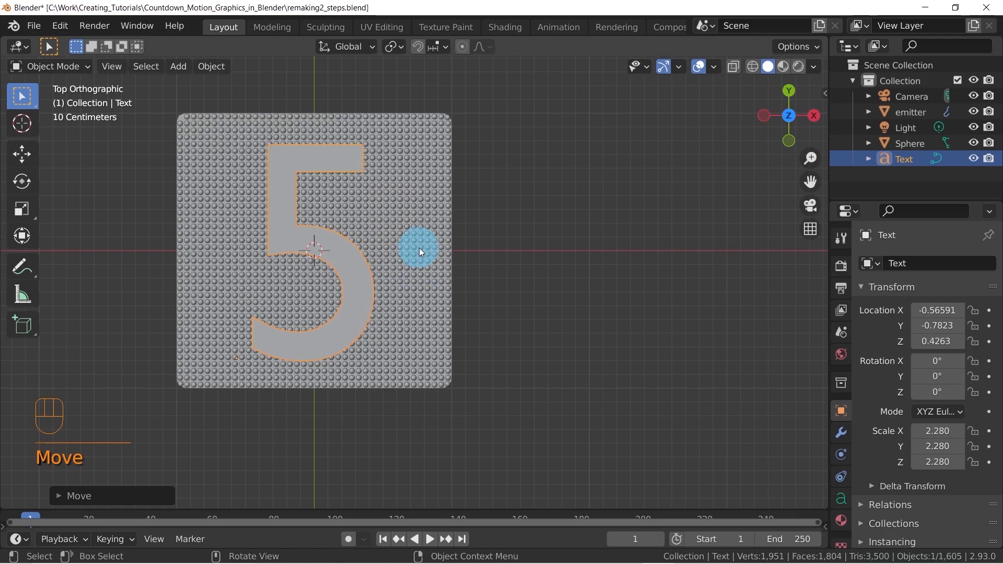
# Try rotating the emitter plane and shift the digit 5 to about X -0.49 m, Y -0.66 m
pyautogui.click(419, 220)
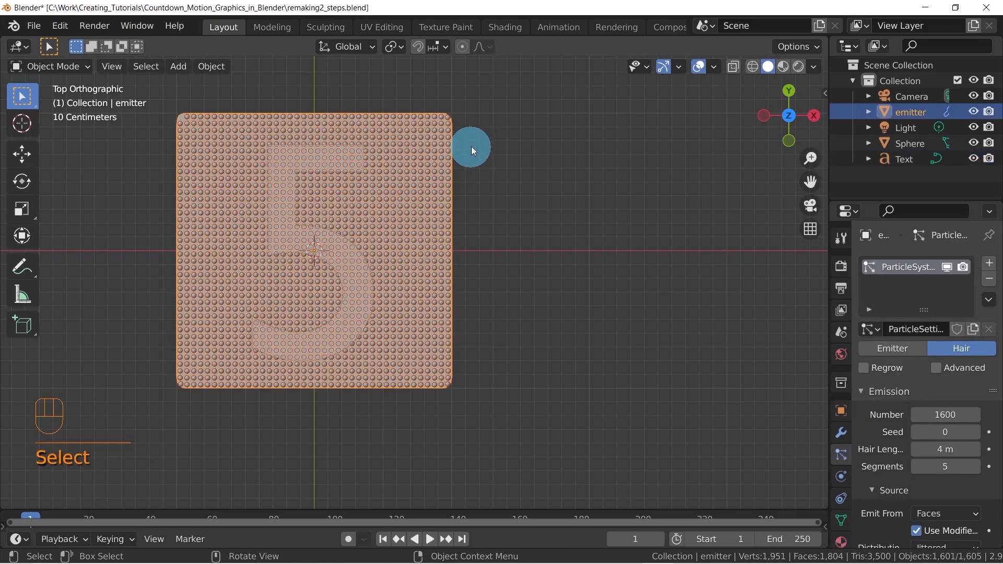
pyautogui.press('r')
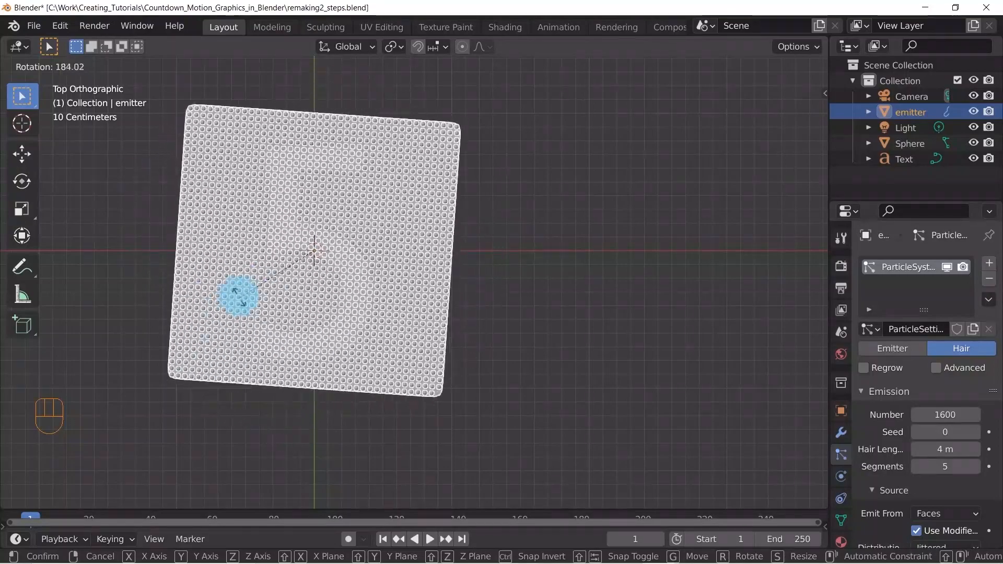
pyautogui.rightClick(271, 213)
pyautogui.click(327, 250)
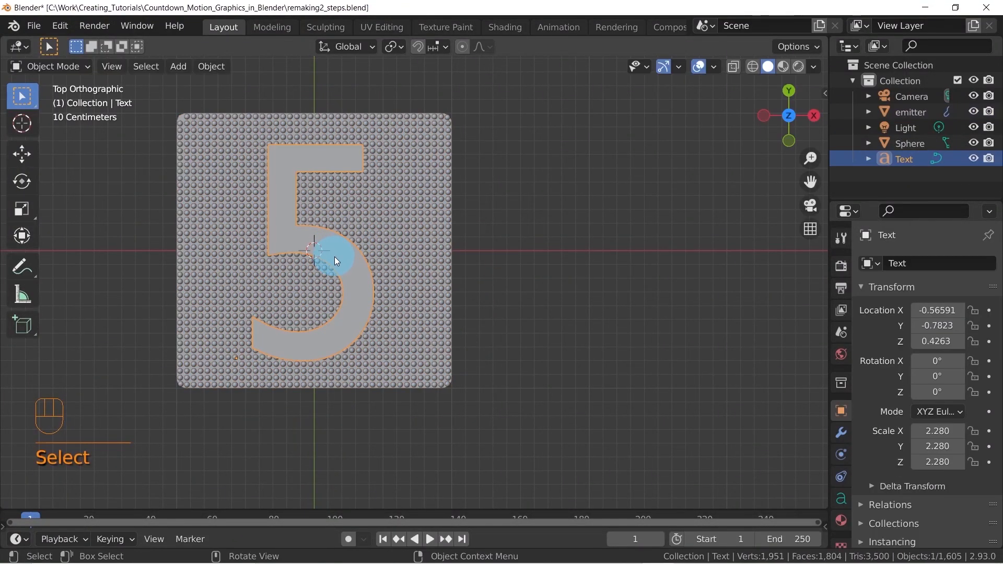
pyautogui.press('g')
pyautogui.click(348, 244)
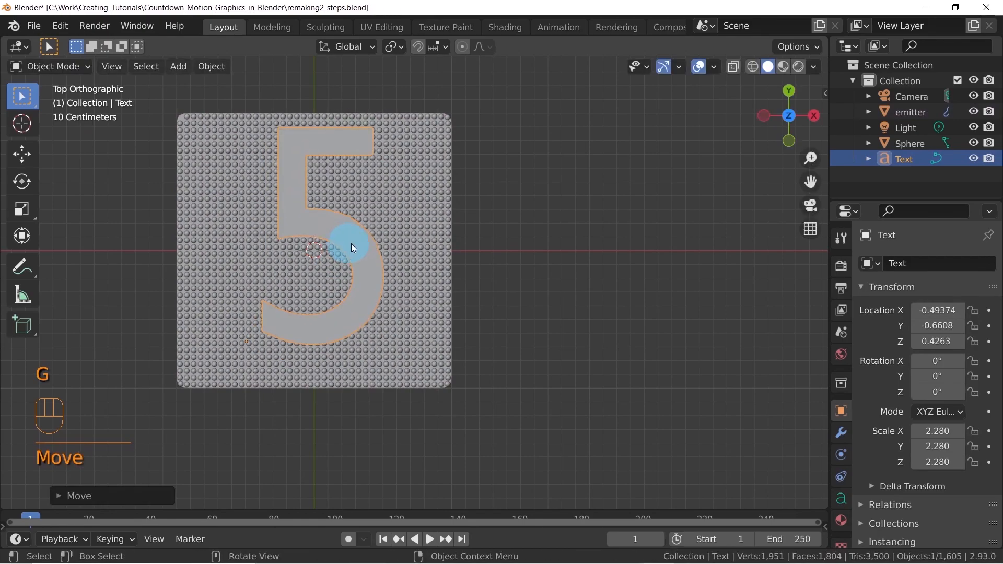
# Try another rotation of the emitter plane and move the digit 5 until it overhangs the plane's far edge
pyautogui.click(409, 239)
pyautogui.press('r')
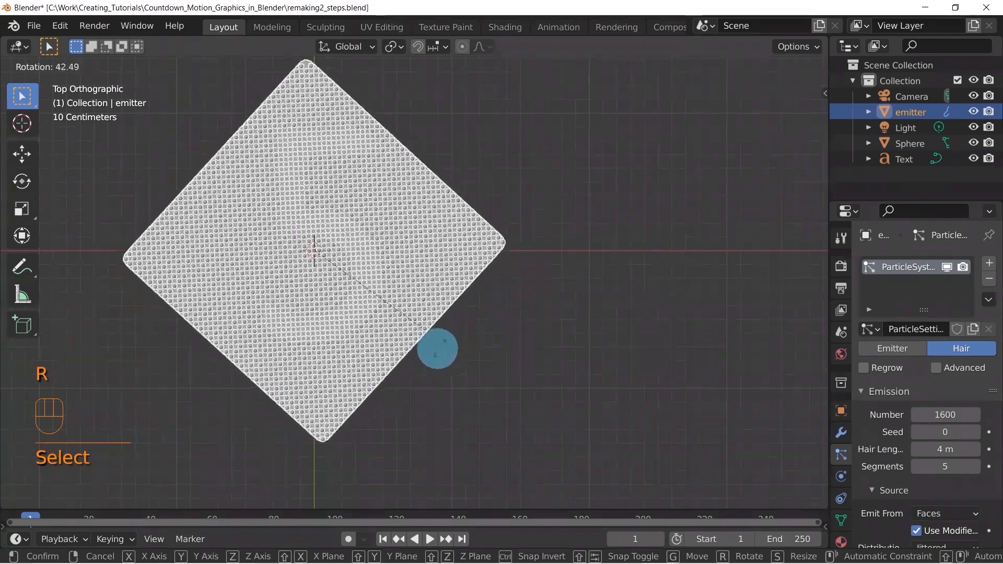
pyautogui.rightClick(360, 254)
pyautogui.click(366, 248)
pyautogui.press('g')
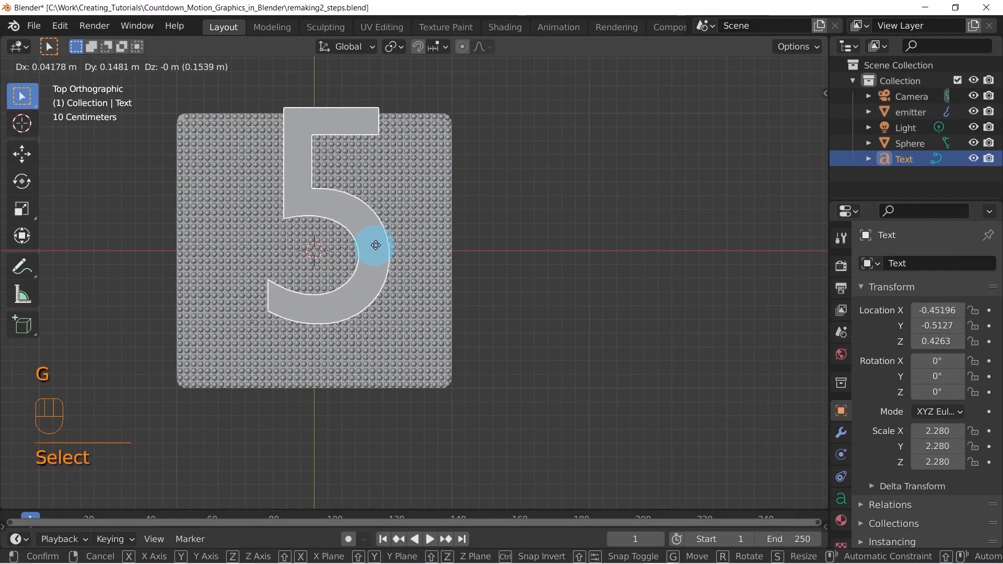
pyautogui.click(440, 217)
# Rotate the emitter plane about its centre and undo that rotation
pyautogui.click(441, 217)
pyautogui.press('r')
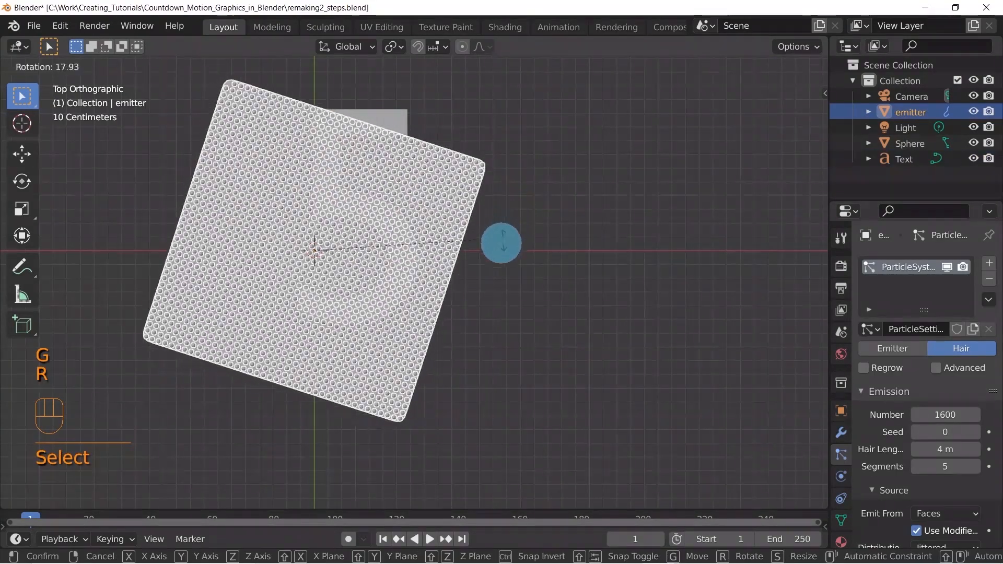
pyautogui.click(388, 105)
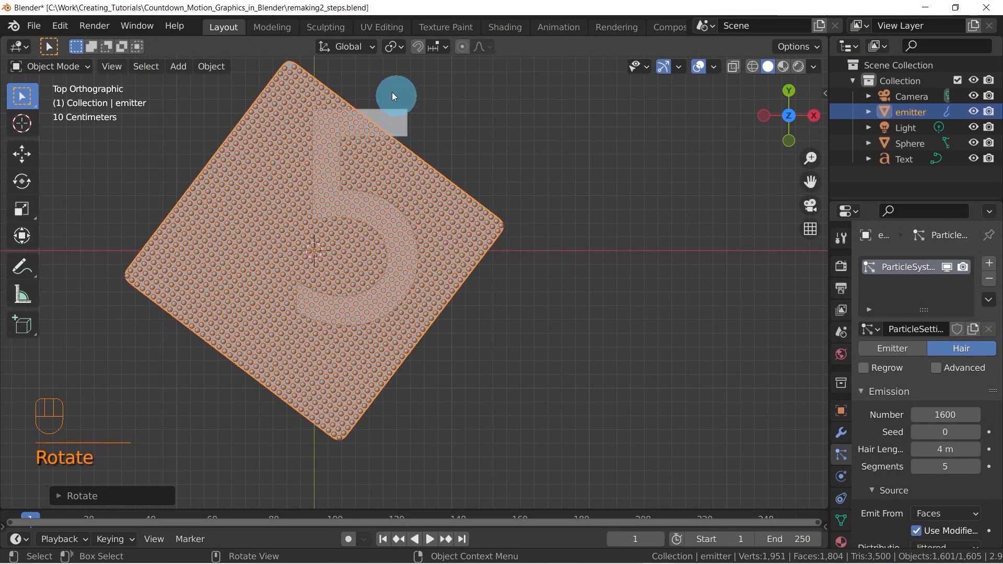
pyautogui.press('ctrl')
pyautogui.hotkey('ctrl', 'z')
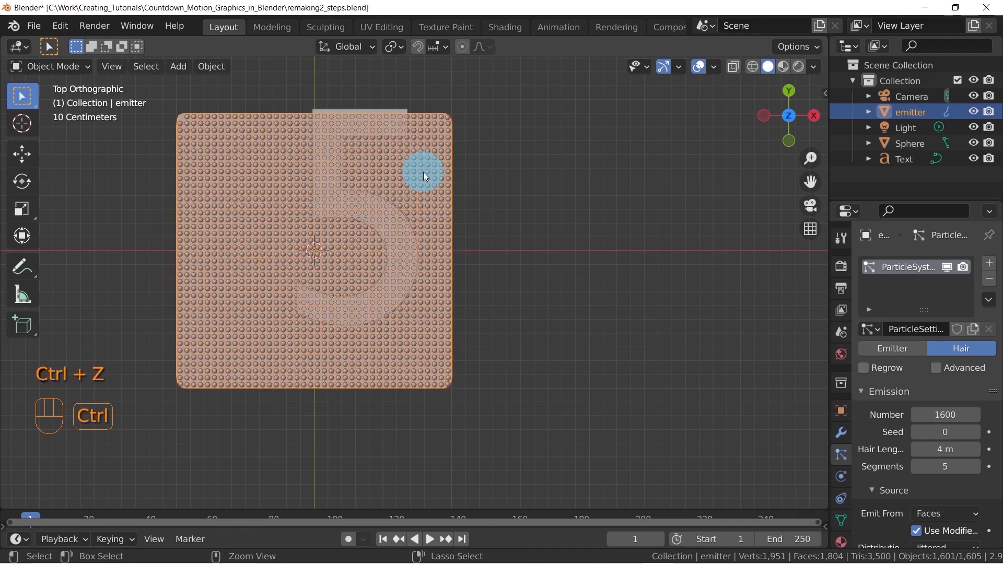
# Move the digit 5 back over the plane, scale it to about 2.37 and centre it at about X -0.57 m, Y -0.80 m
pyautogui.click(387, 114)
pyautogui.press('g')
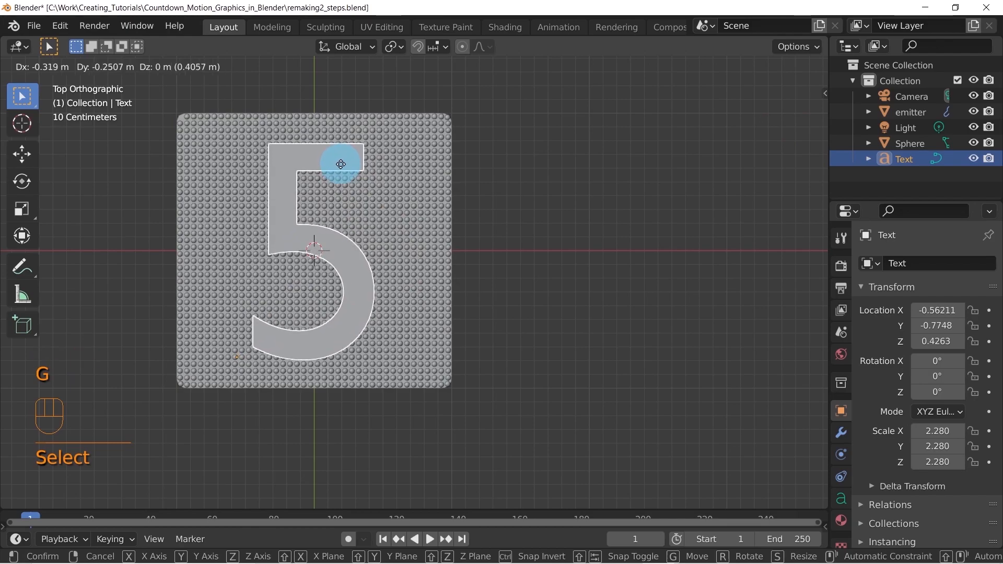
pyautogui.click(341, 160)
pyautogui.press('s')
pyautogui.click(408, 151)
pyautogui.press('g')
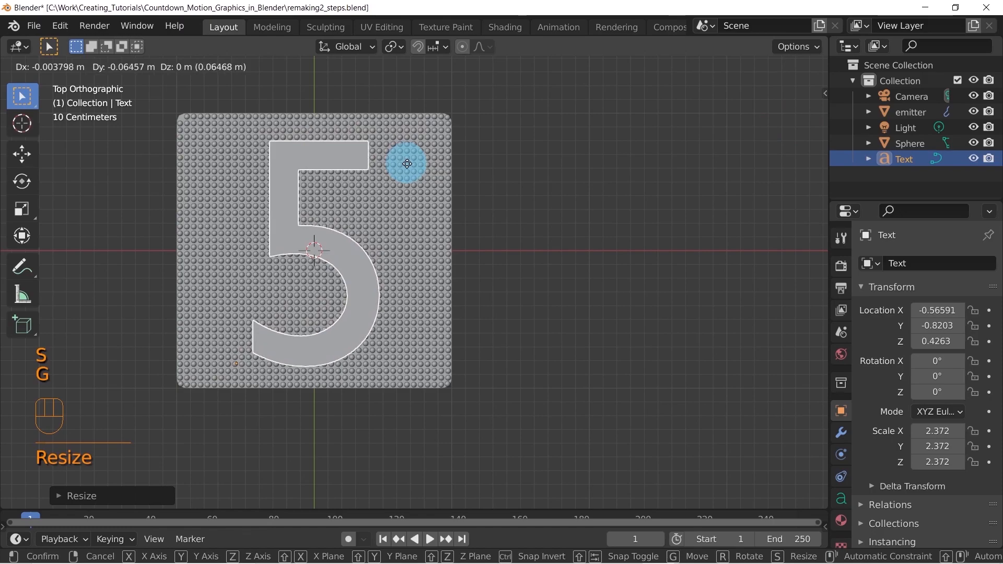
pyautogui.click(408, 162)
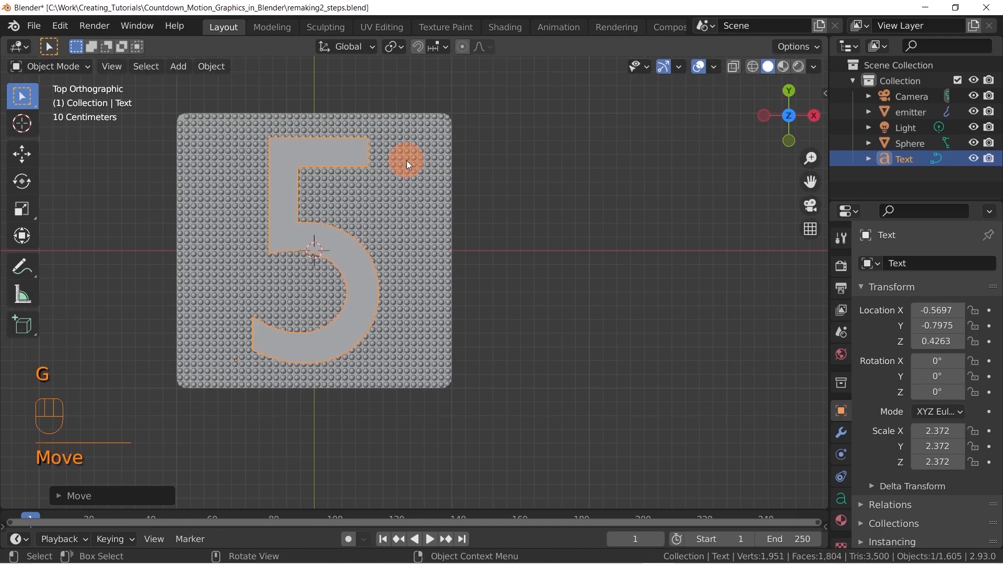
pyautogui.press('g')
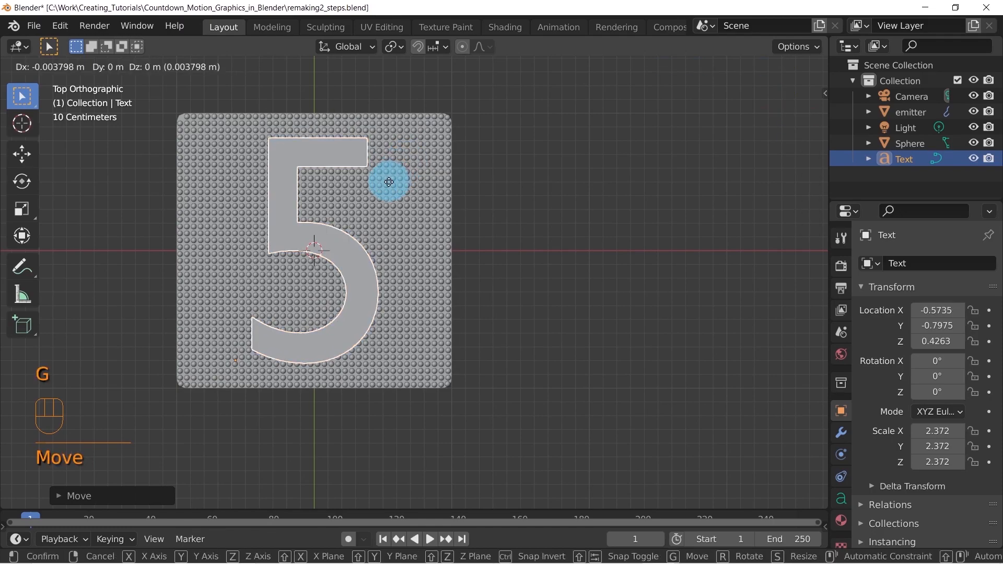
pyautogui.click(398, 177)
# Try moving the emitter plane along the X axis and along the Y axis
pyautogui.click(407, 180)
pyautogui.press('g')
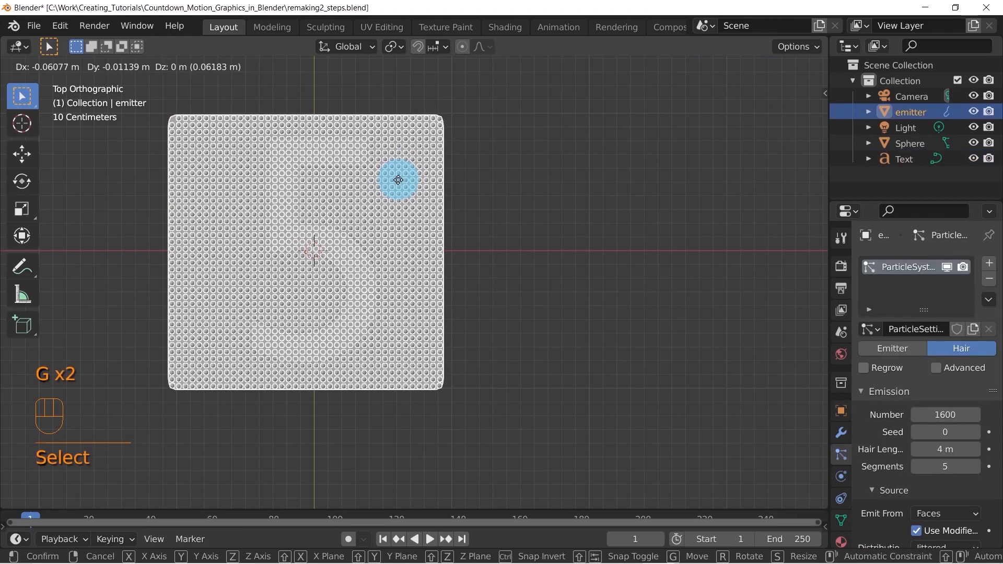
pyautogui.press('x')
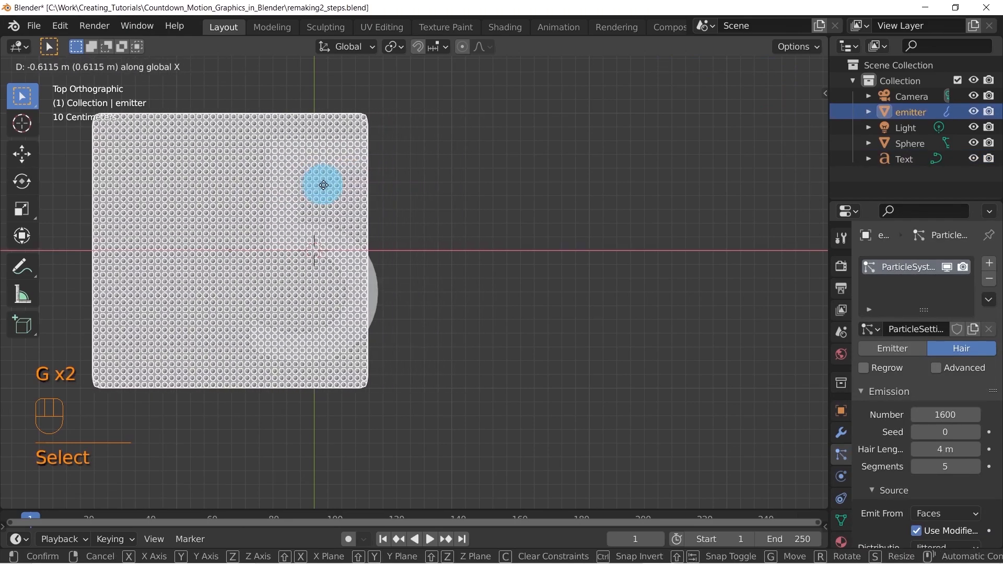
pyautogui.click(410, 186)
pyautogui.press('g')
pyautogui.press('y')
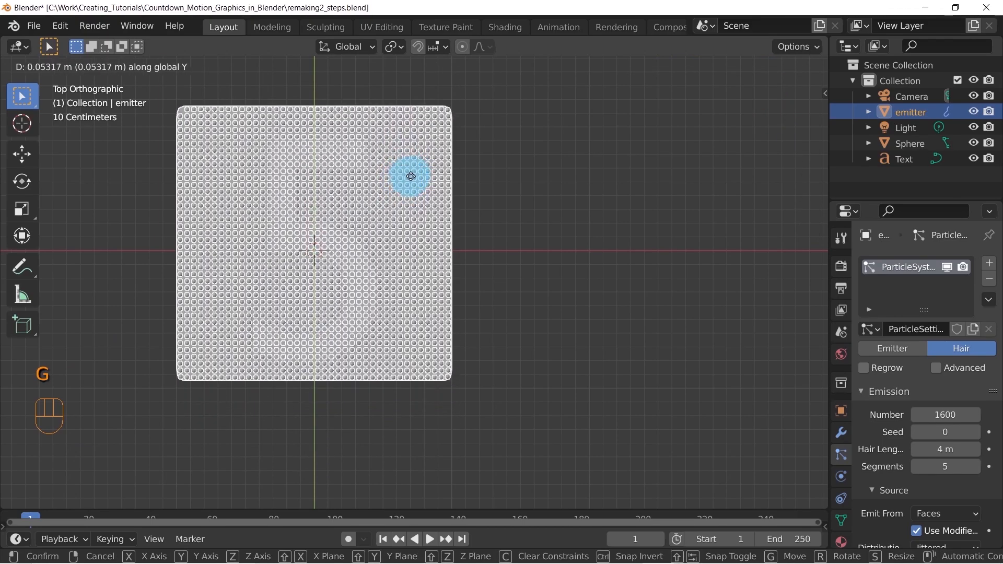
pyautogui.click(396, 209)
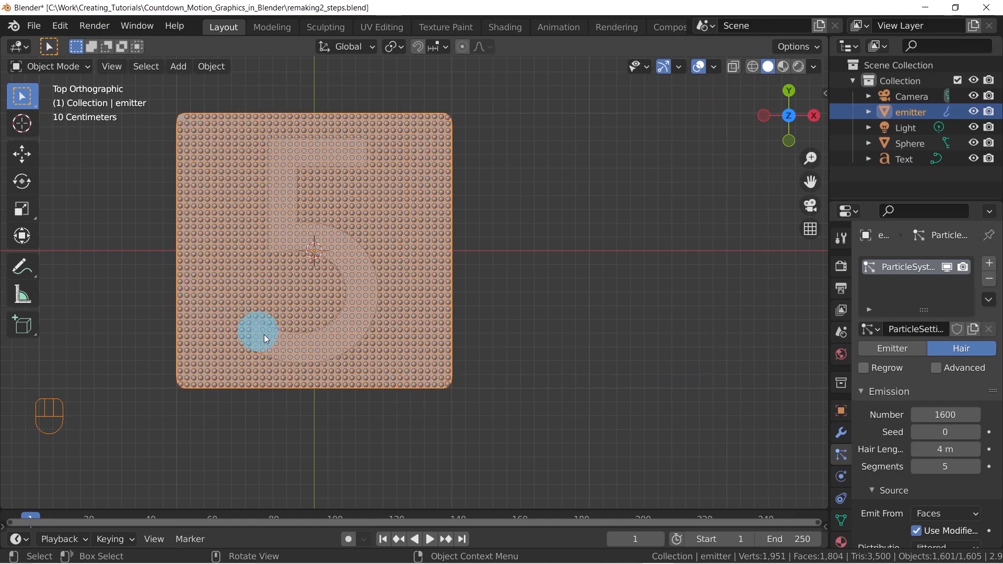
# Give the digit 5 text an extrusion of 0.03 m and a round bevel depth of 0.01 m
pyautogui.moveTo(384, 294); pyautogui.dragTo(384, 240, button='middle')
pyautogui.click(410, 264)
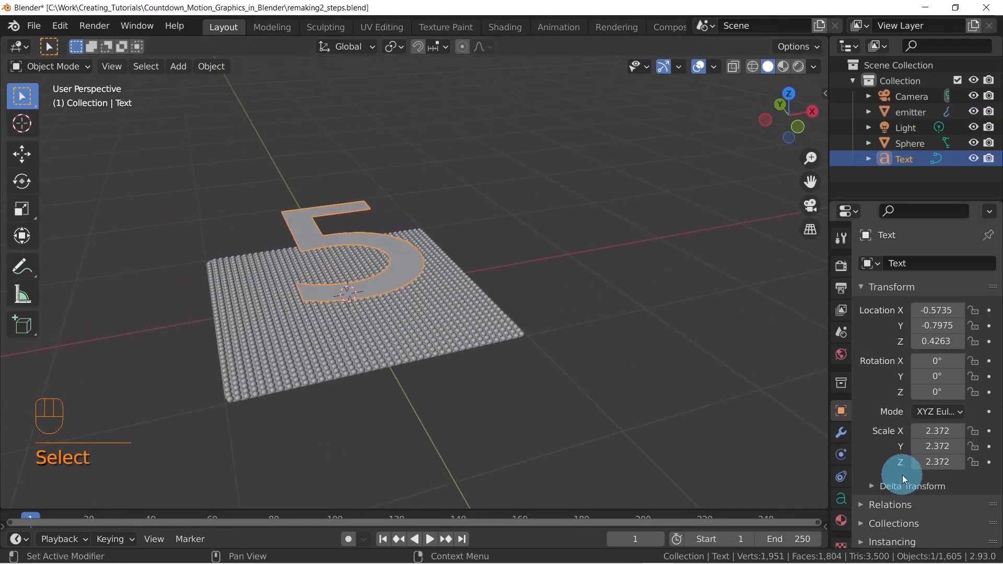
pyautogui.click(841, 499)
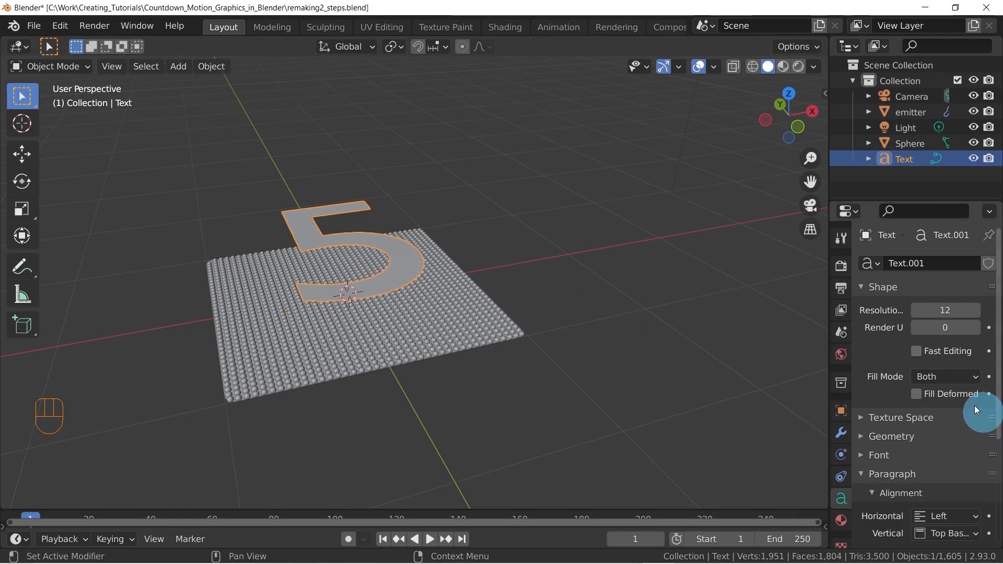
pyautogui.scroll(-4, 936, 349)
pyautogui.click(870, 356)
pyautogui.scroll(-3, 907, 360)
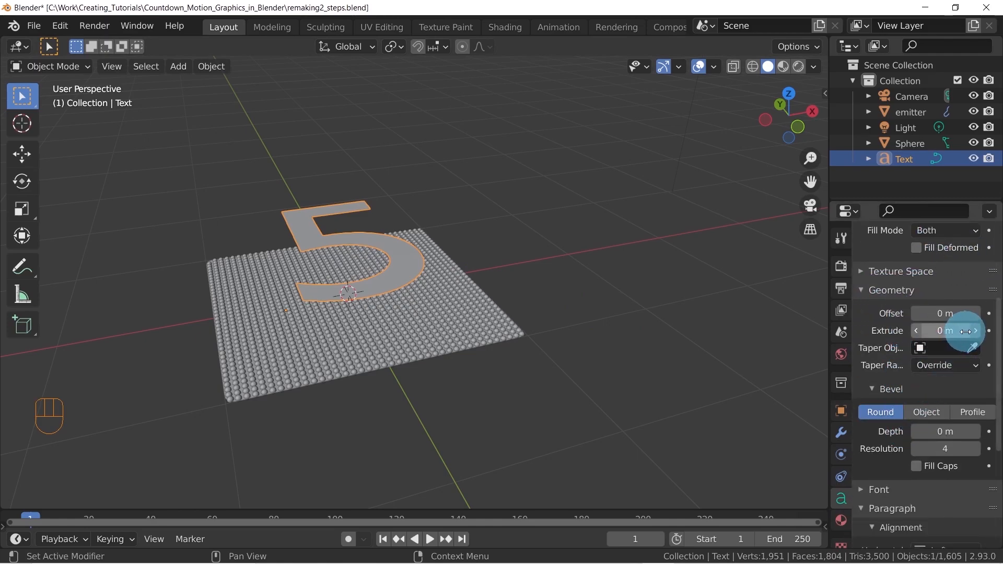
pyautogui.click(975, 331)
pyautogui.click(975, 330)
pyautogui.click(974, 331)
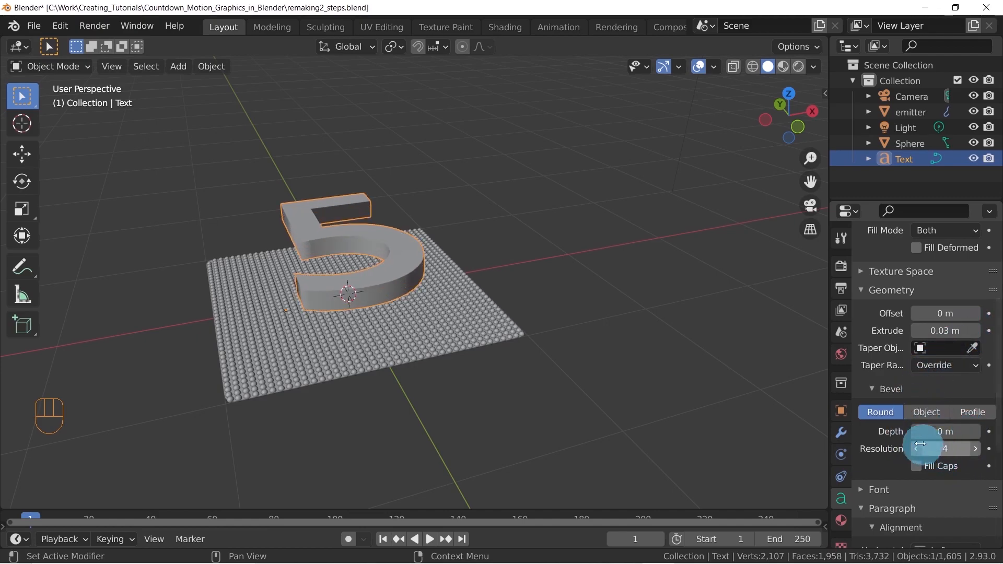
pyautogui.click(975, 431)
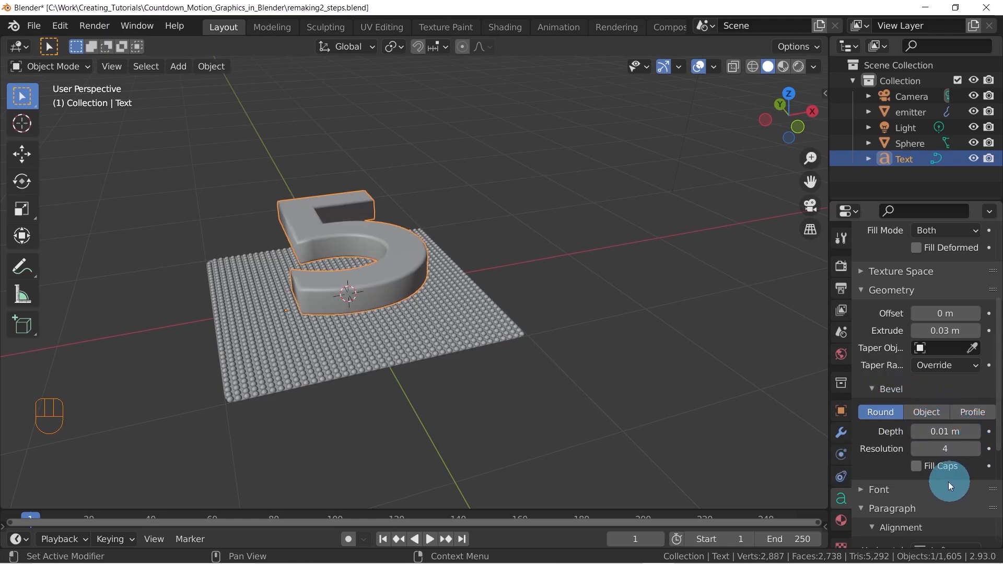
# Try rotating the emitter plane beneath the extruded digit 5
pyautogui.moveTo(445, 242); pyautogui.dragTo(425, 252, button='middle')
pyautogui.scroll(1, 411, 216)
pyautogui.moveTo(478, 293); pyautogui.dragTo(538, 230, button='middle')
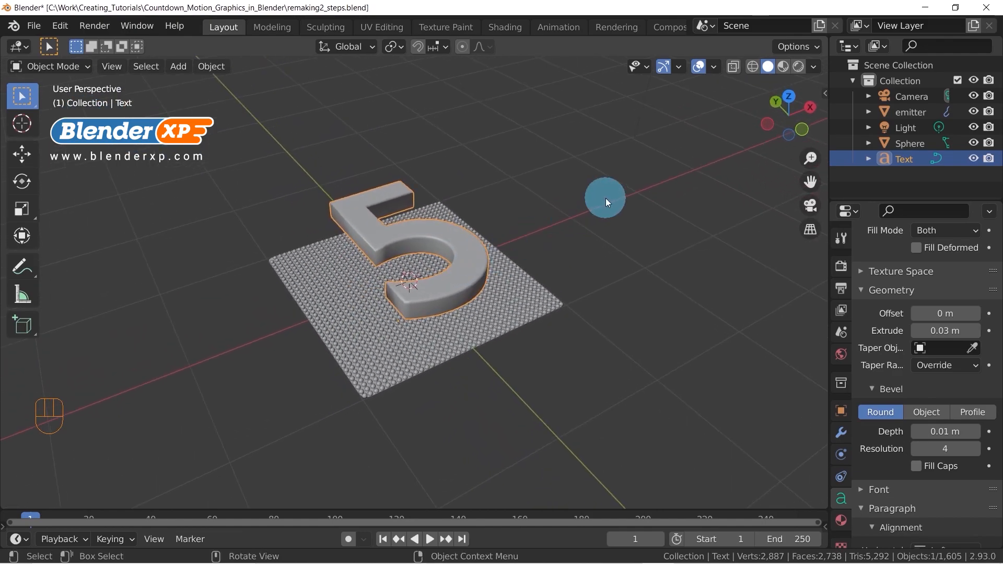
pyautogui.click(790, 96)
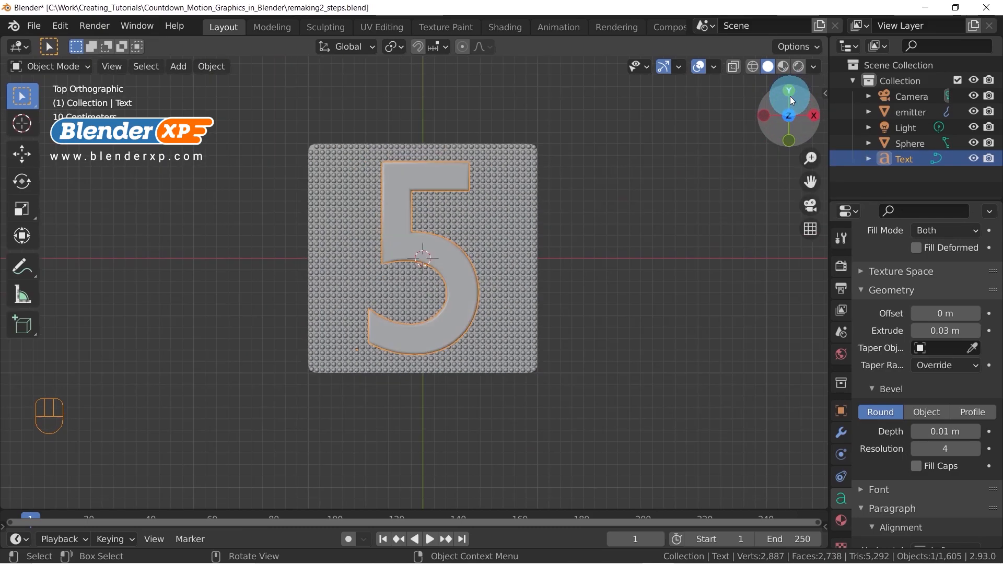
pyautogui.click(522, 227)
pyautogui.press('r')
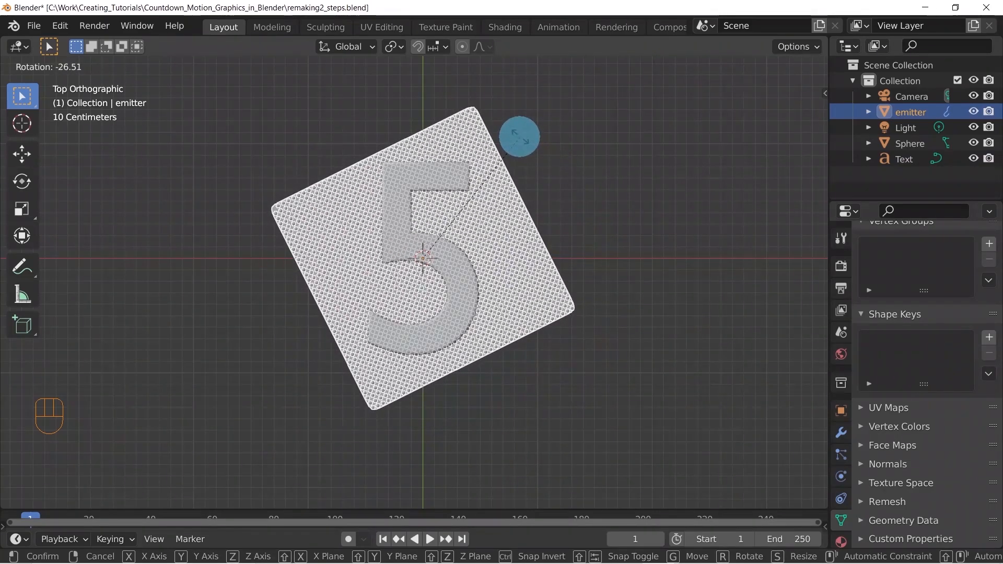
pyautogui.rightClick(520, 138)
pyautogui.moveTo(503, 341); pyautogui.dragTo(616, 255, button='middle')
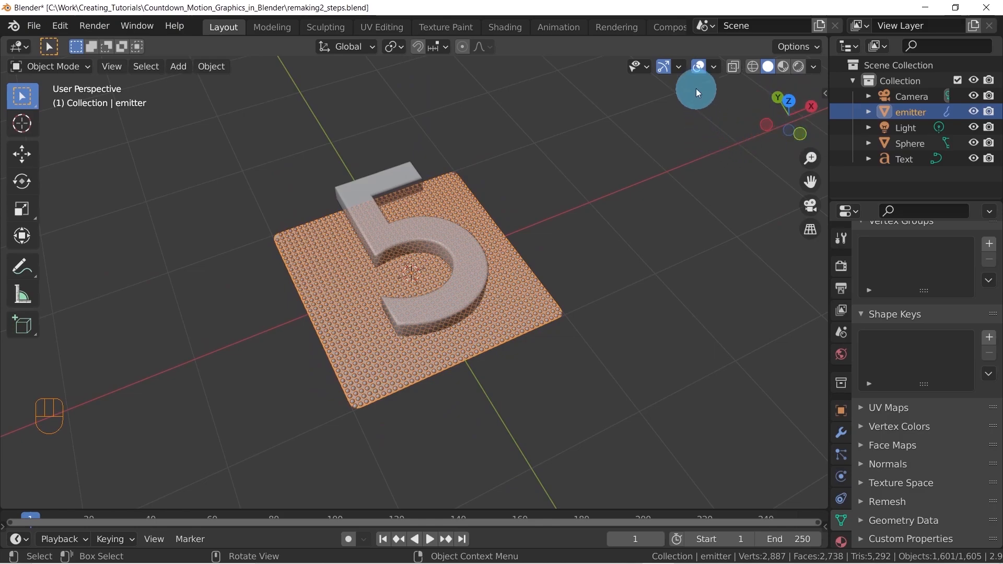
pyautogui.click(680, 66)
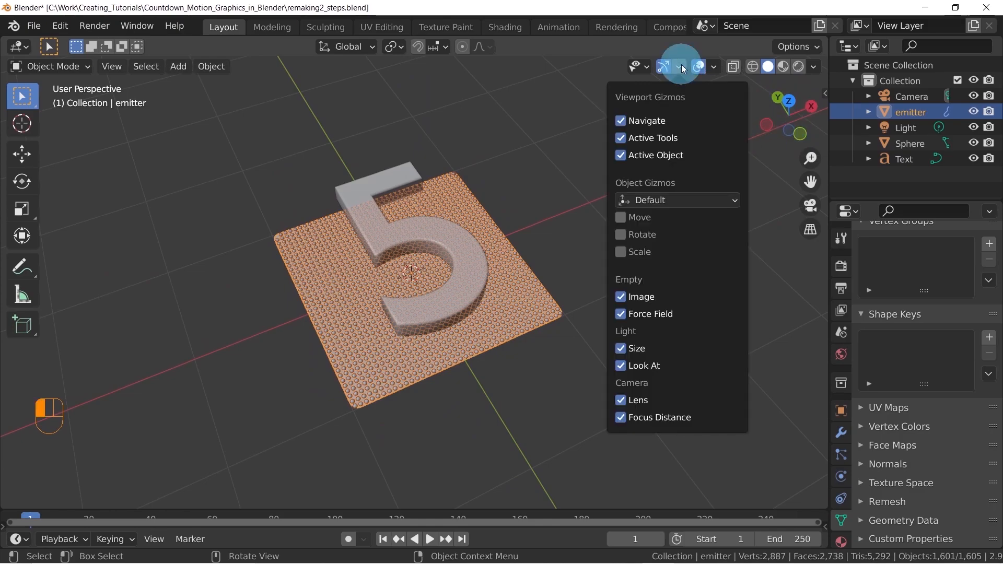
pyautogui.click(625, 123)
pyautogui.click(624, 125)
pyautogui.click(624, 126)
pyautogui.click(624, 125)
# Duplicate the extruded digit 5 and place the copy clear of the sphere grid in the positive Y direction
pyautogui.moveTo(534, 230); pyautogui.dragTo(481, 246, button='middle')
pyautogui.click(481, 246)
pyautogui.moveTo(555, 232); pyautogui.dragTo(446, 301, button='middle')
pyautogui.press('KP_7')
pyautogui.scroll(-5, 538, 211)
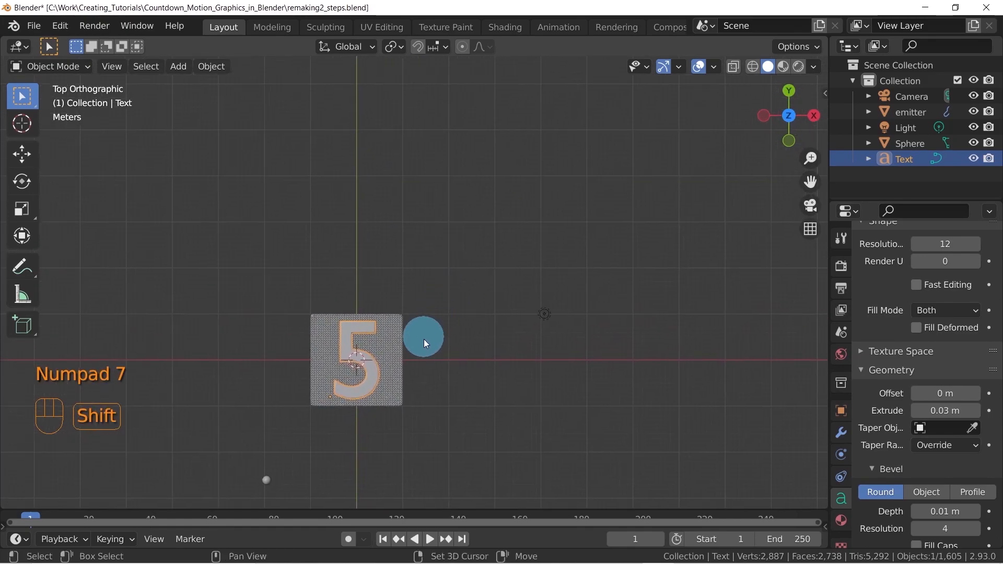
pyautogui.hotkey('shift', 'd')
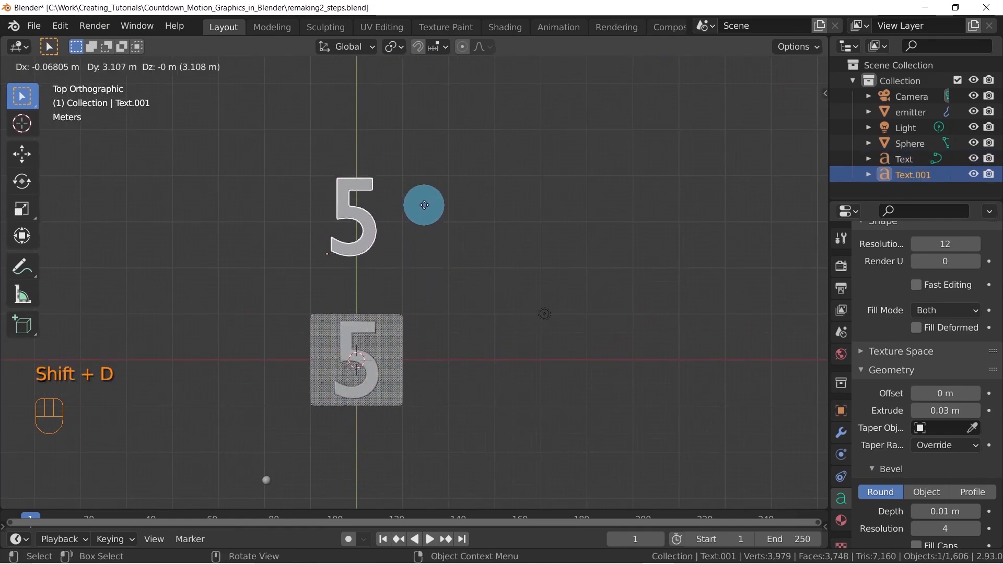
pyautogui.click(425, 155)
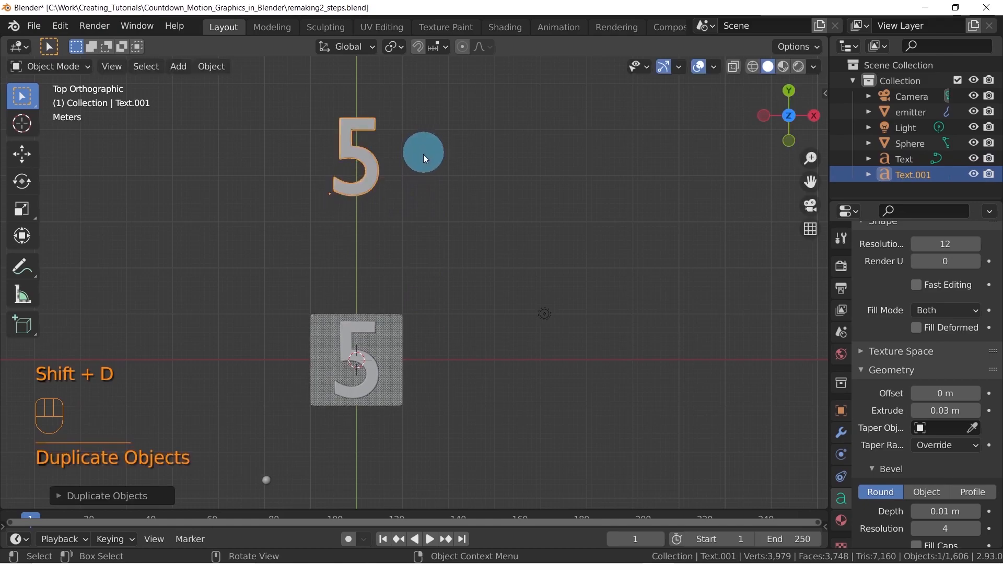
# Duplicate the copied digit about 1.77 m along X and repeat the duplication three more times to form a row of five
pyautogui.press('shift')
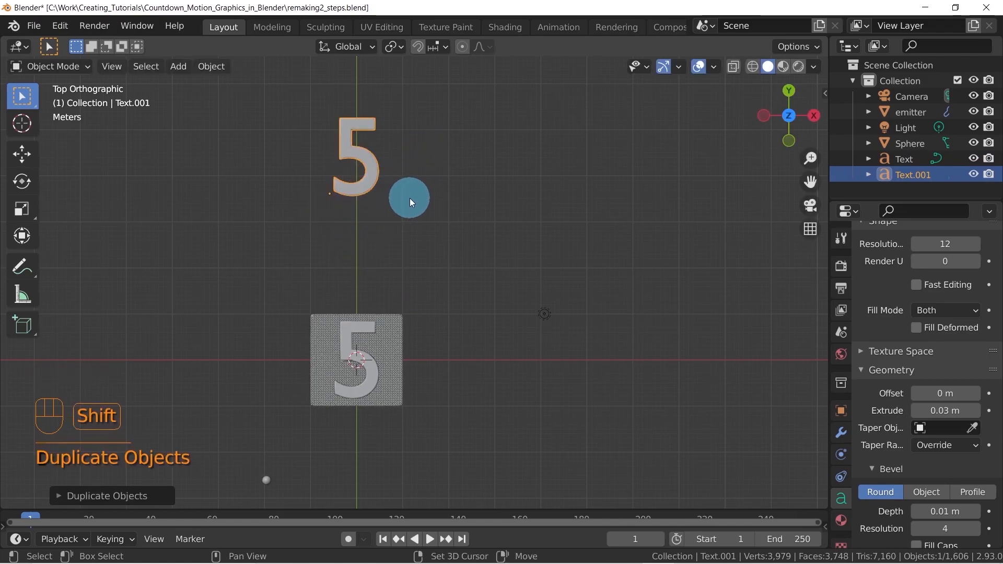
pyautogui.hotkey('shift', 'd')
pyautogui.press('x')
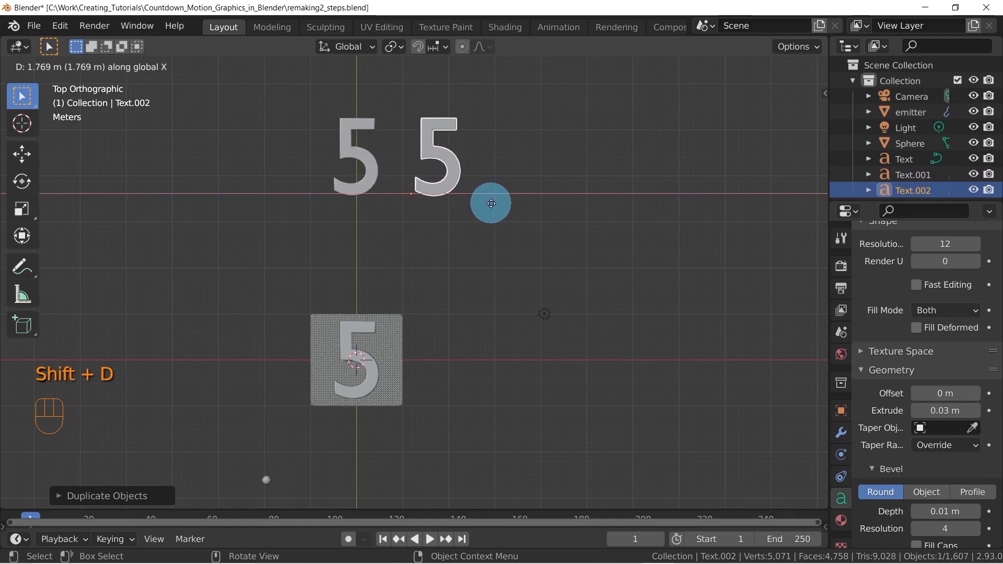
pyautogui.click(491, 203)
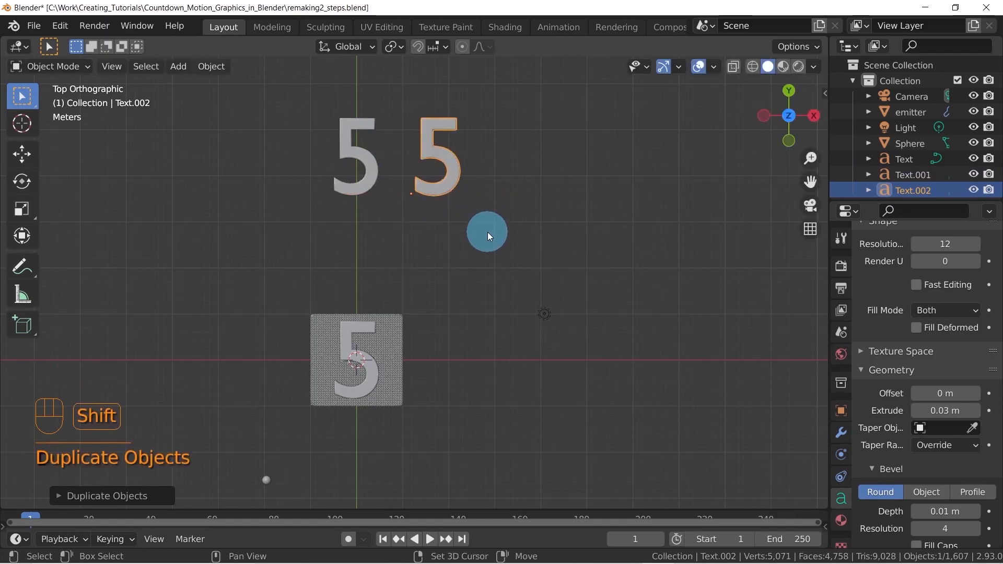
pyautogui.hotkey('shift', 'r')
pyautogui.hotkey('shift', 'r')
pyautogui.hotkey('shift', 'r')
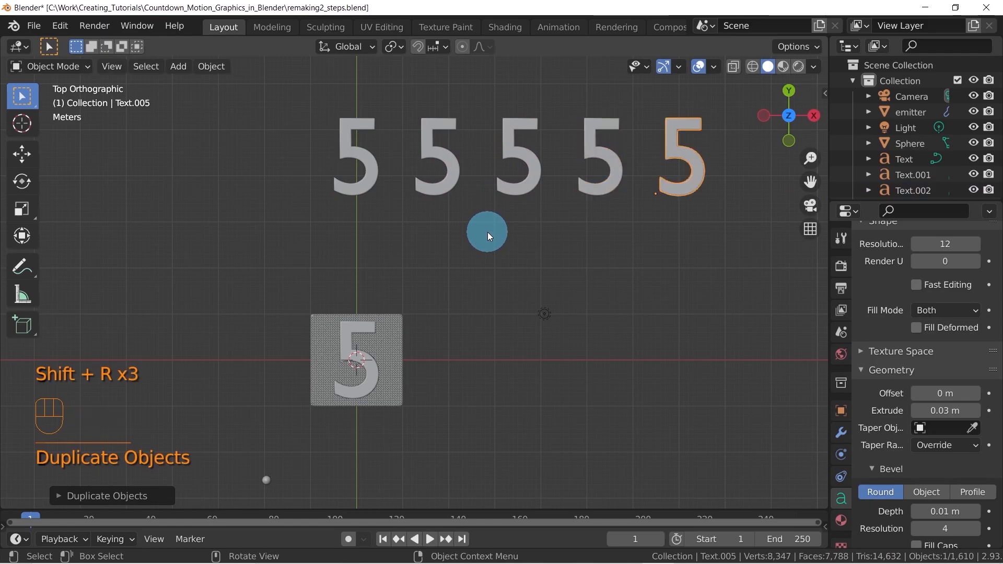
# Change the second digit in the row of text copies to 4
pyautogui.moveTo(477, 238); pyautogui.dragTo(381, 215, button='middle')
pyautogui.click(392, 200)
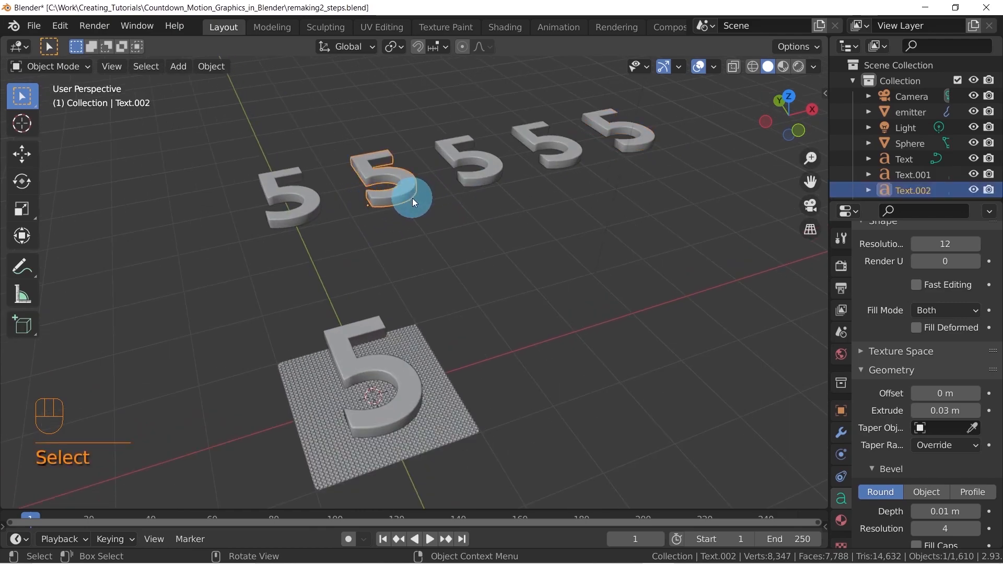
pyautogui.press('Tab')
pyautogui.press('BackSpace')
pyautogui.write('4')
pyautogui.press('Tab')
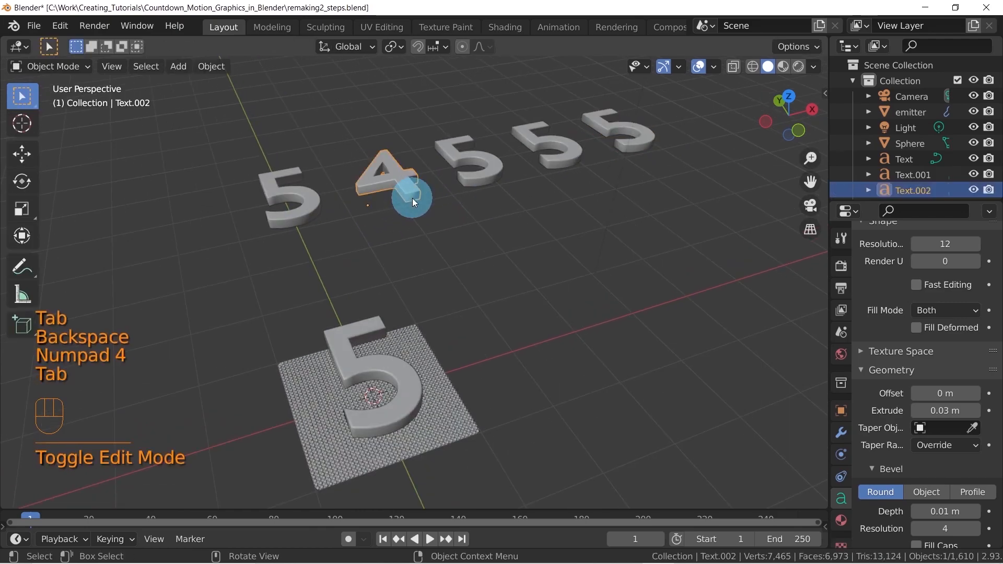
# Change the third digit in the row to 3
pyautogui.click(466, 165)
pyautogui.press('Tab')
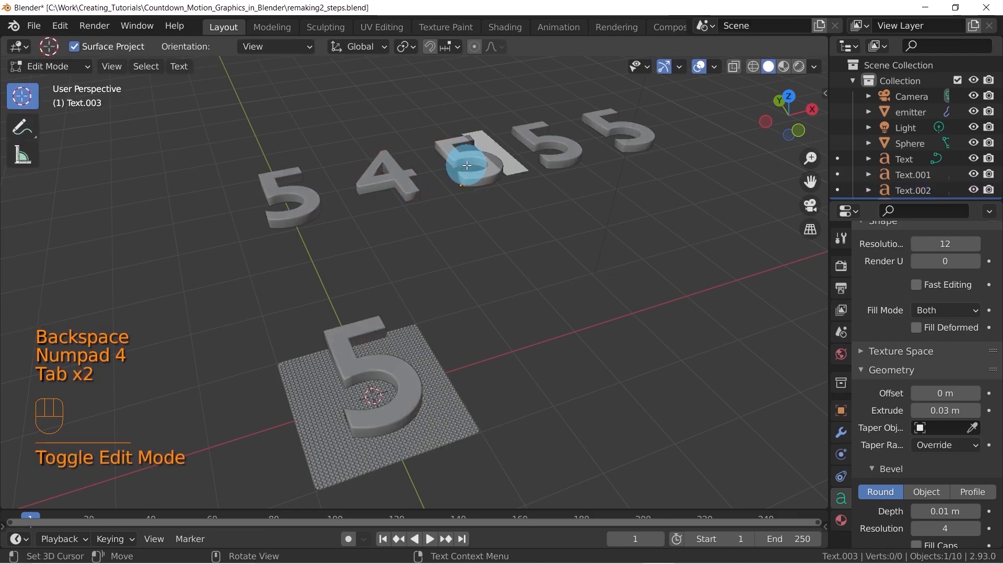
pyautogui.press('BackSpace')
pyautogui.write('3')
pyautogui.press('Tab')
# Change the fourth digit in the row to 2
pyautogui.click(567, 147)
pyautogui.press('Tab')
pyautogui.press('BackSpace')
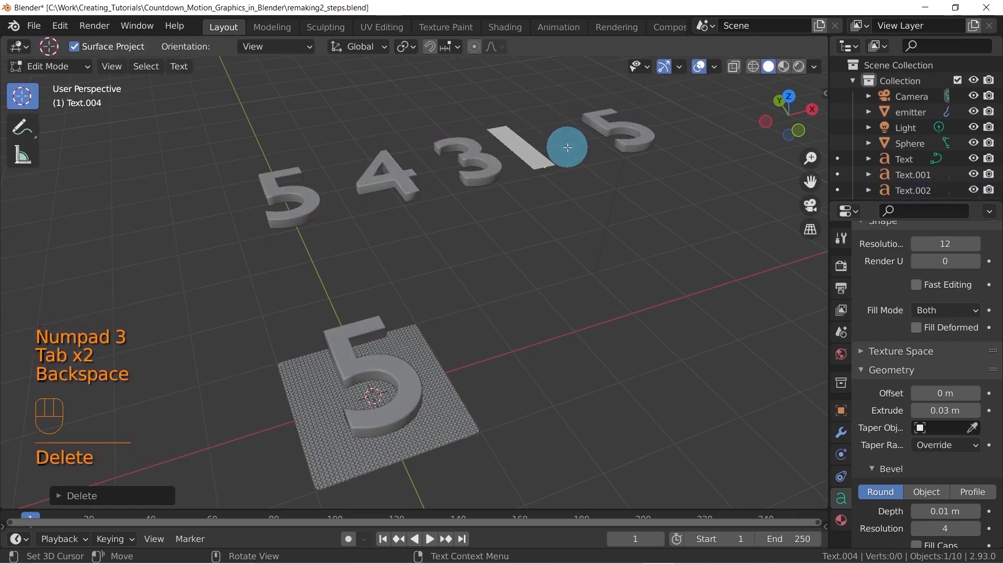
pyautogui.write('2')
pyautogui.press('Tab')
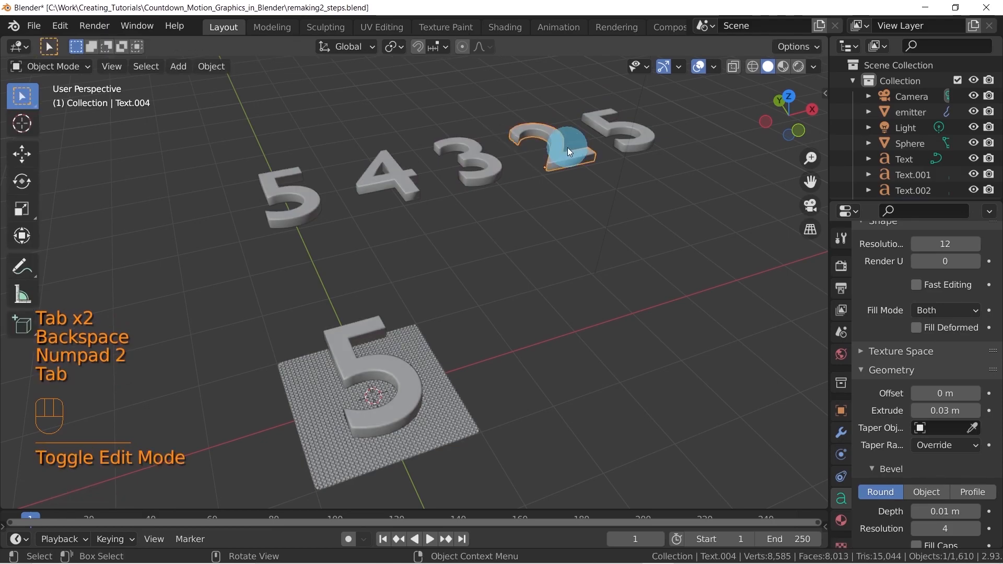
# Change the fifth digit in the row to 1
pyautogui.click(607, 126)
pyautogui.press('Tab')
pyautogui.press('BackSpace')
pyautogui.write('1')
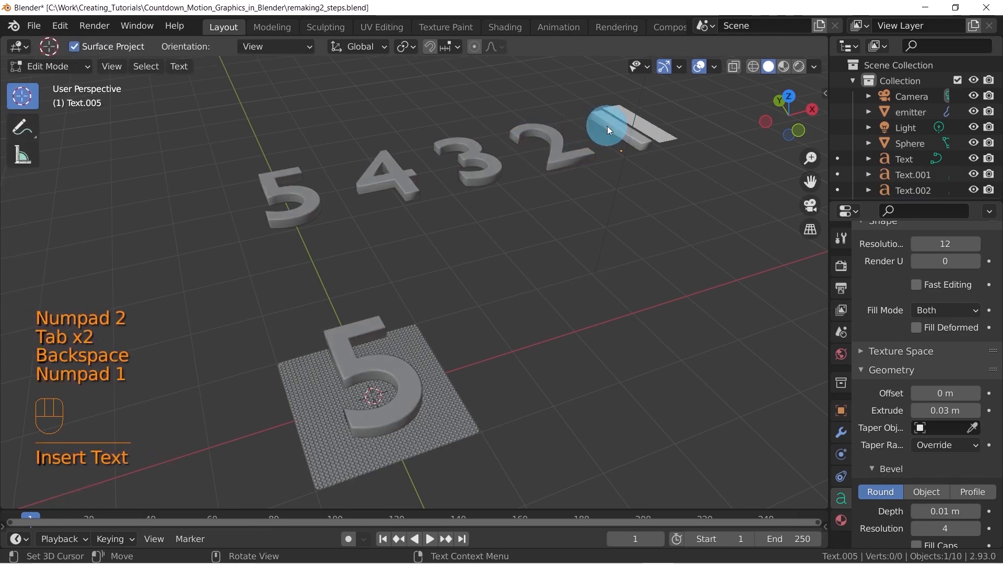
pyautogui.press('Tab')
pyautogui.moveTo(517, 331); pyautogui.dragTo(436, 376, button='middle')
pyautogui.click(392, 338)
pyautogui.moveTo(448, 313); pyautogui.dragTo(466, 300, button='middle')
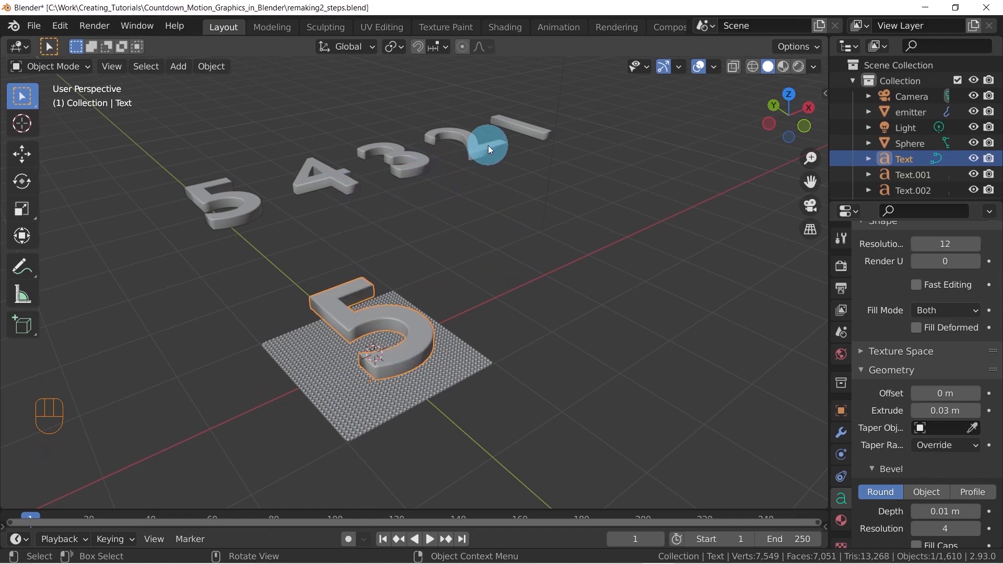
pyautogui.moveTo(547, 130); pyautogui.dragTo(372, 386, button='middle')
pyautogui.keyDown('shift'); pyautogui.moveTo(485, 372); pyautogui.dragTo(448, 333, button='middle'); pyautogui.keyUp('shift')
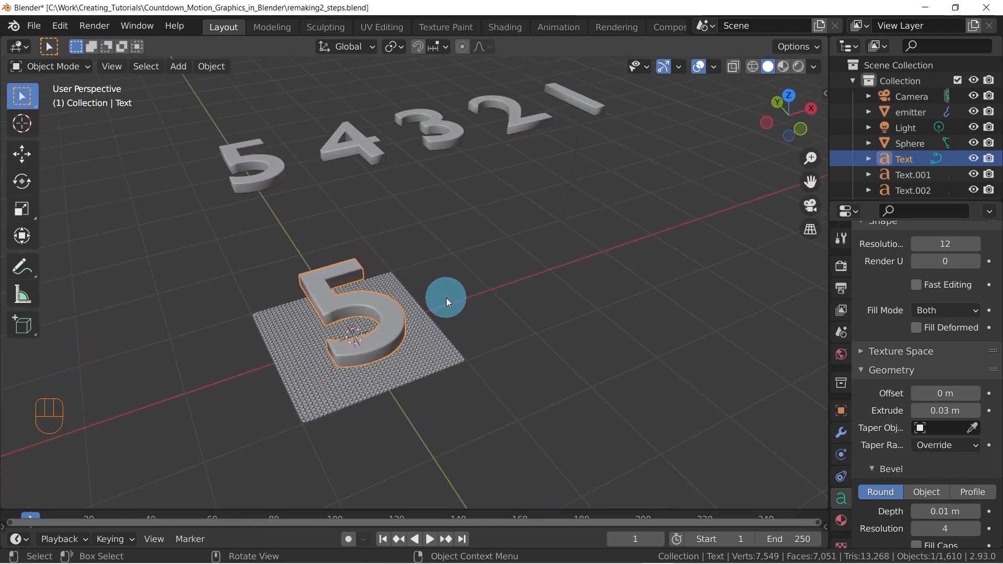
pyautogui.press('F3')
pyautogui.write('Target')
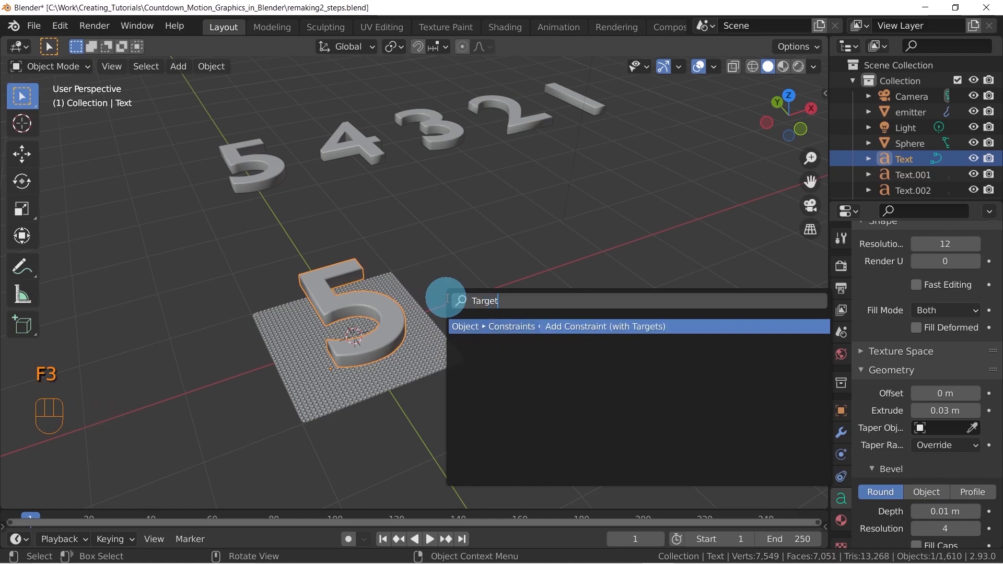
pyautogui.press('Return')
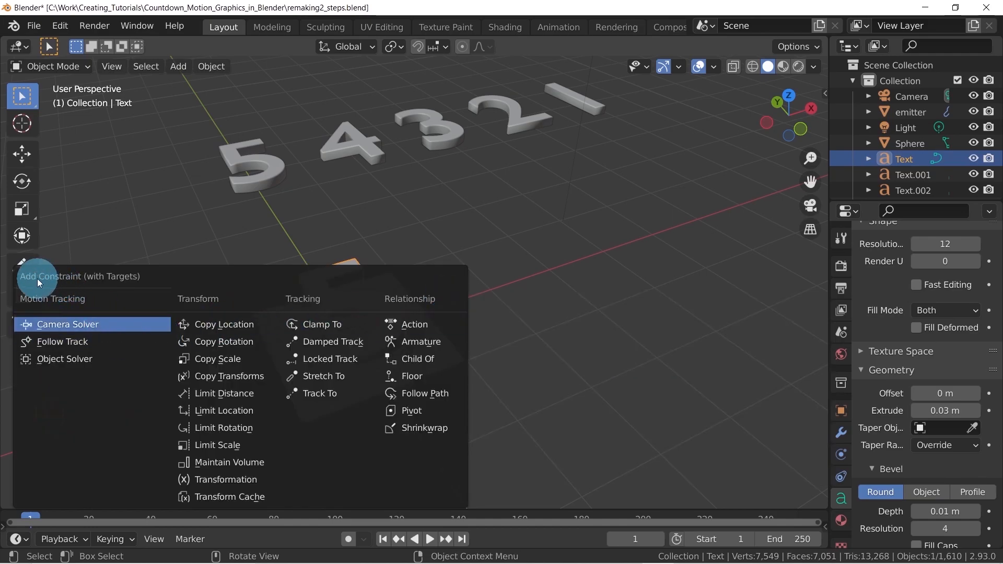
pyautogui.moveTo(278, 174); pyautogui.dragTo(264, 167, button='middle')
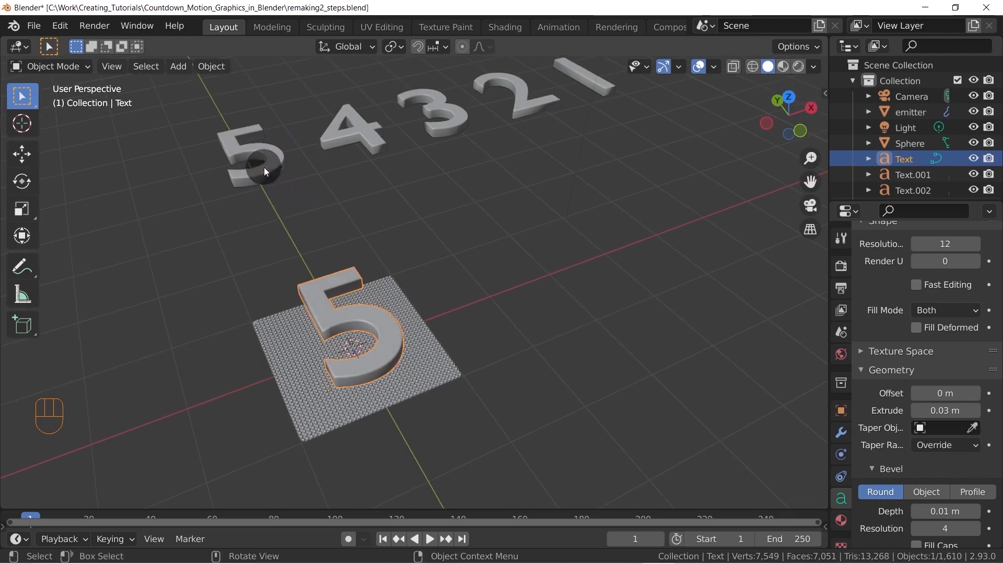
# Rename the first two text objects in the row as 5 and 4, matching the digits they show
pyautogui.click(264, 167)
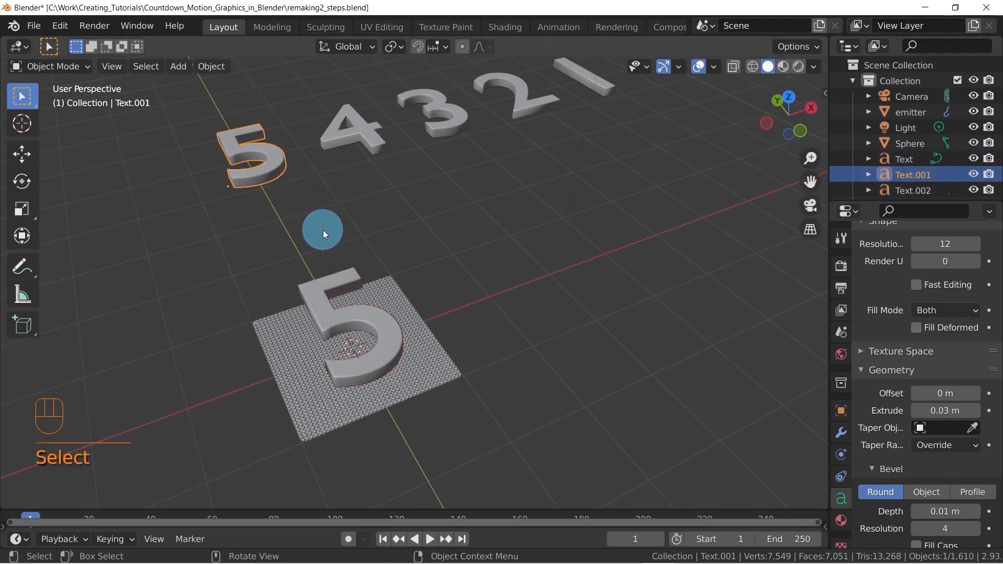
pyautogui.press('F2')
pyautogui.write('5')
pyautogui.press('Return')
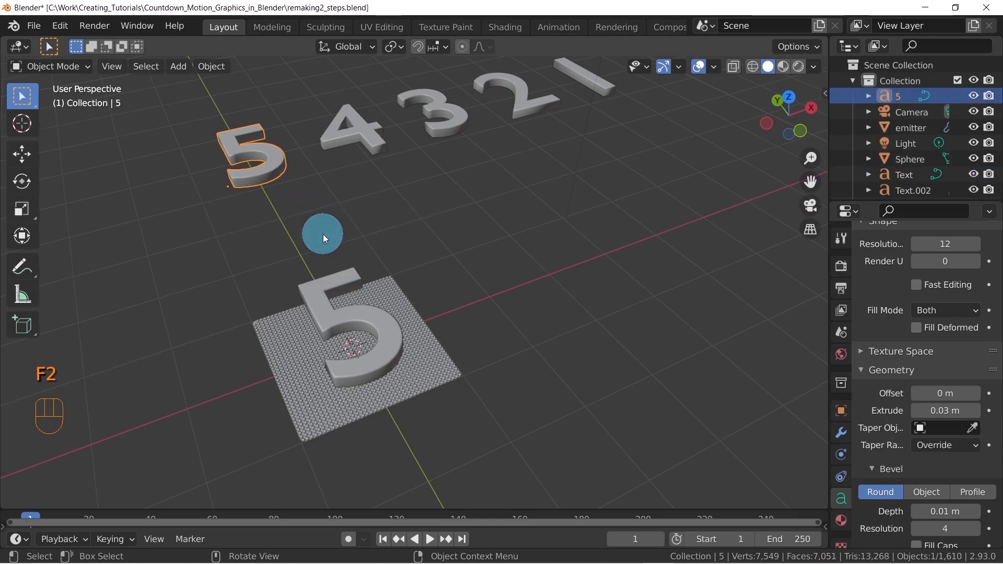
pyautogui.click(353, 133)
pyautogui.press('F2')
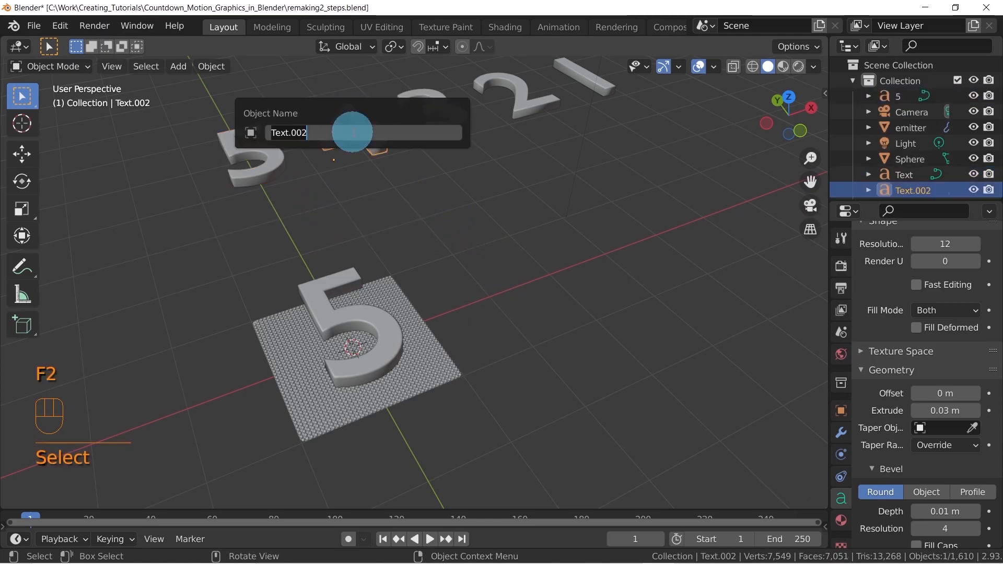
pyautogui.write('4')
pyautogui.press('Return')
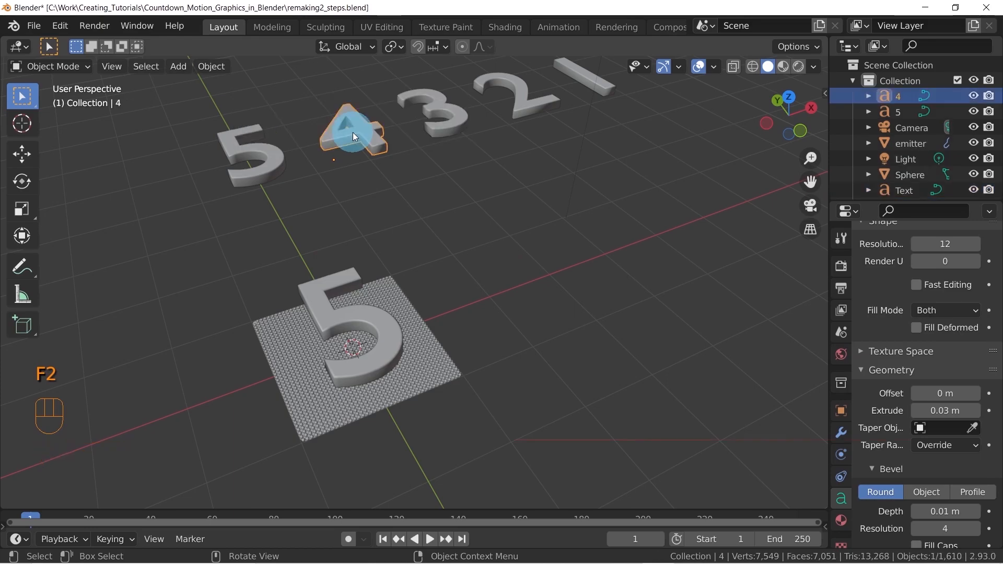
# Rename the third and fourth text objects in the row as 3 and 2, matching their digits
pyautogui.click(440, 114)
pyautogui.press('F2')
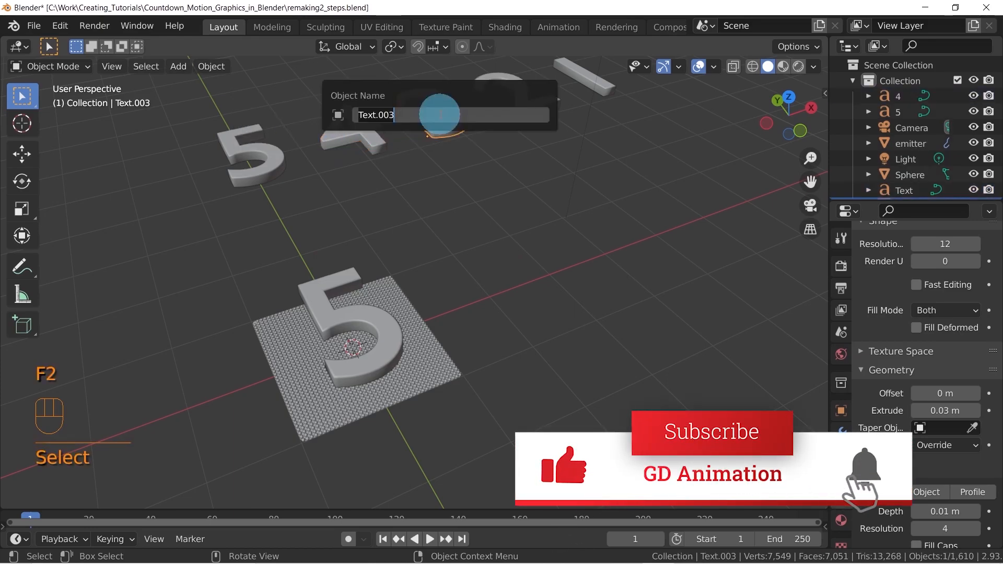
pyautogui.write('3')
pyautogui.press('Return')
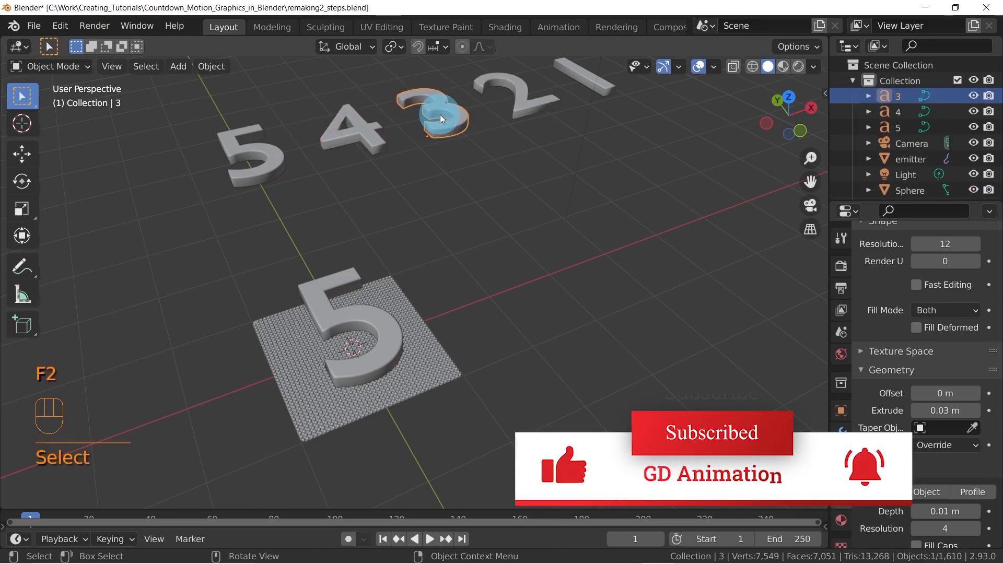
pyautogui.click(549, 99)
pyautogui.press('F2')
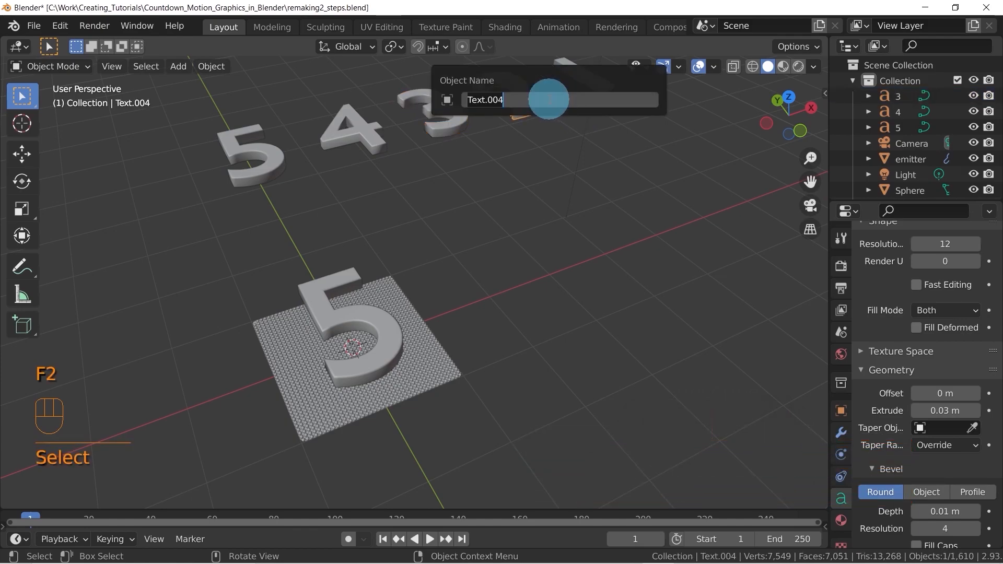
pyautogui.write('2')
pyautogui.press('Return')
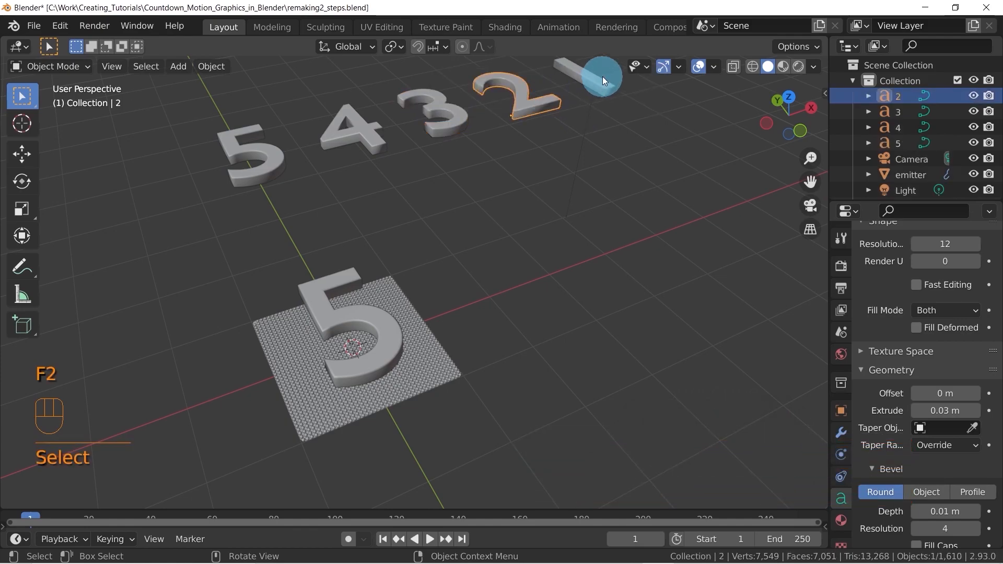
# Rename the last text object in the row as 1
pyautogui.click(588, 75)
pyautogui.press('F2')
pyautogui.write('1')
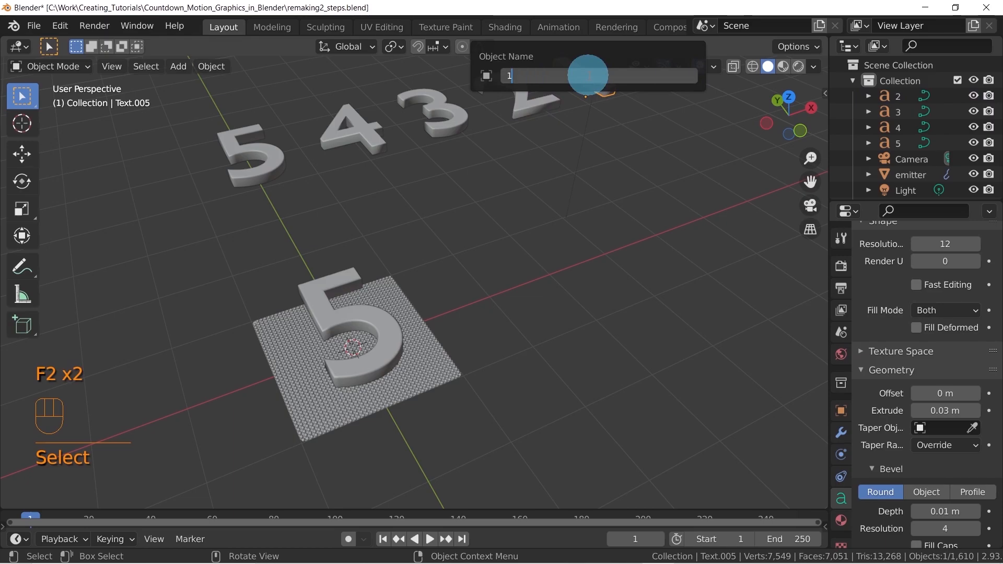
pyautogui.press('Return')
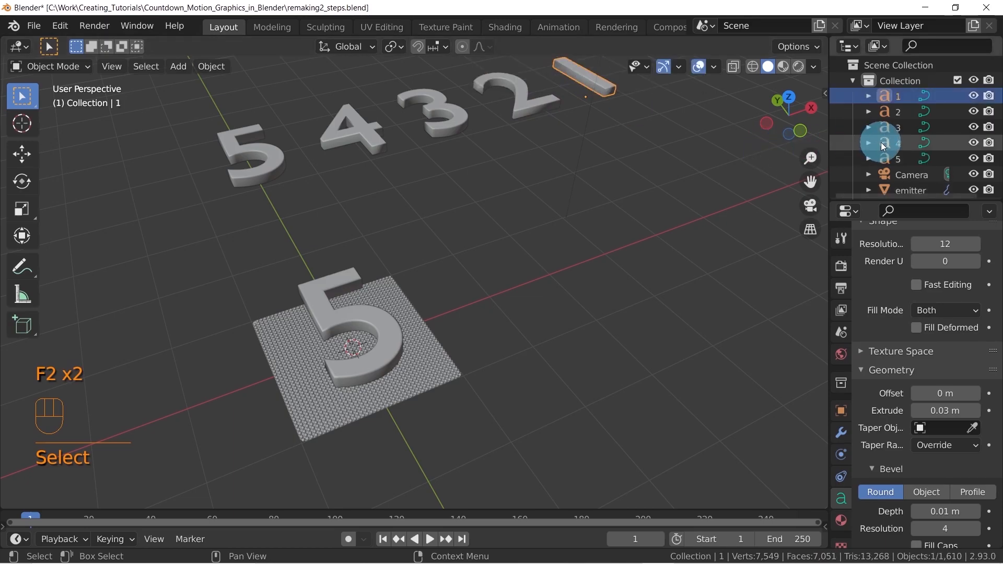
# Move the five digit objects 1 through 5 into a new collection named Numbers
pyautogui.click(897, 158)
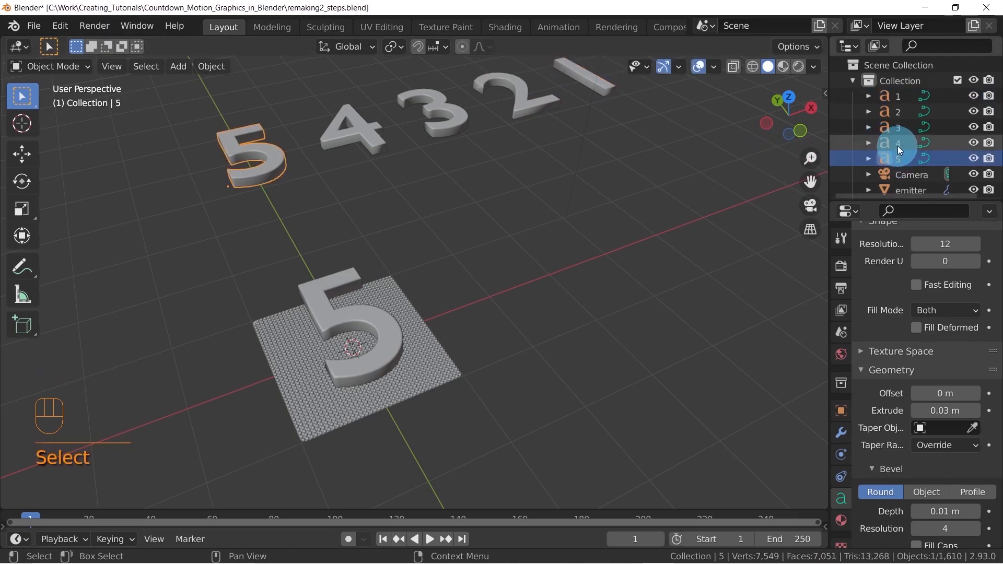
pyautogui.keyDown('shift'); pyautogui.click(895, 99); pyautogui.keyUp('shift')
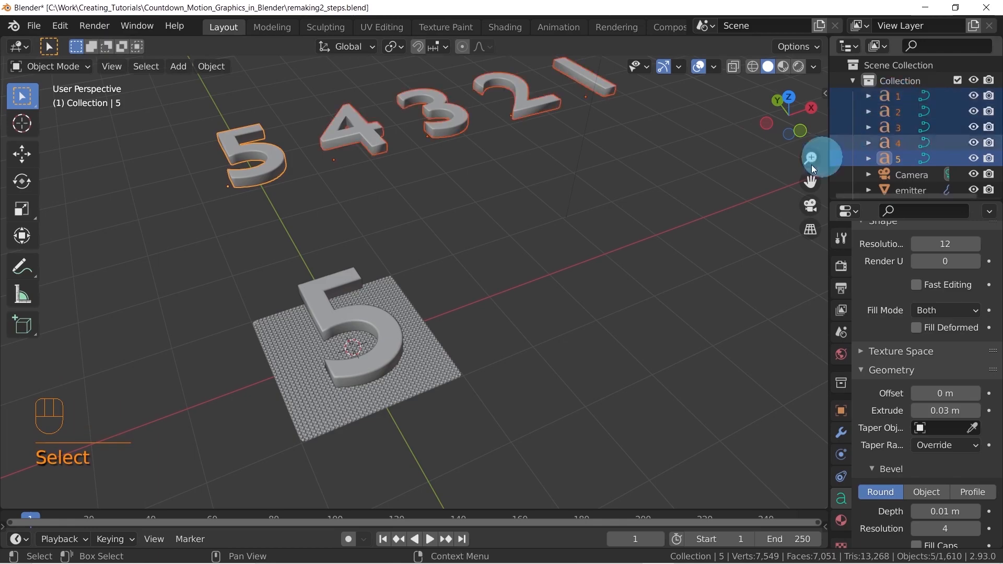
pyautogui.press('m')
pyautogui.click(610, 246)
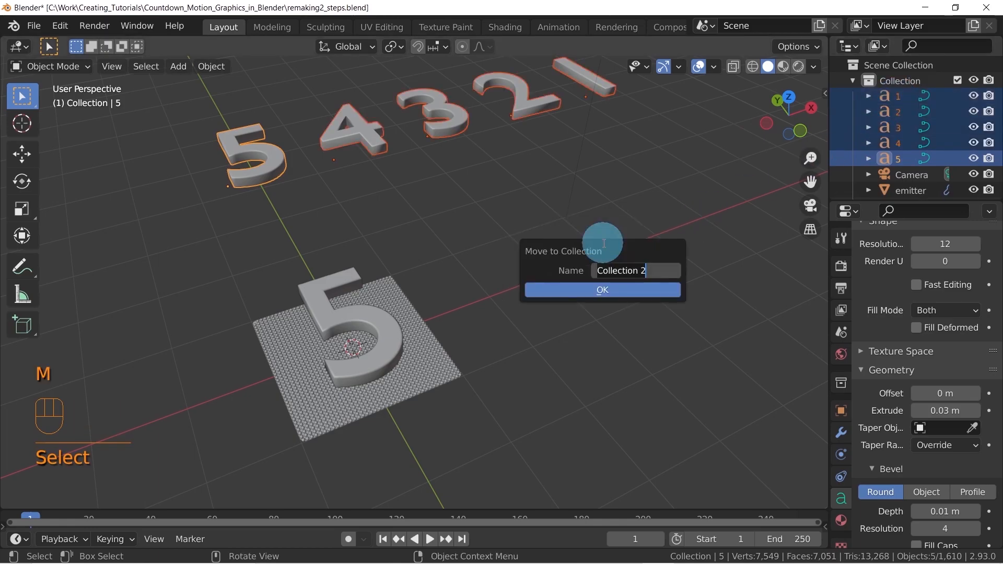
pyautogui.write('Numbers')
pyautogui.press('Return')
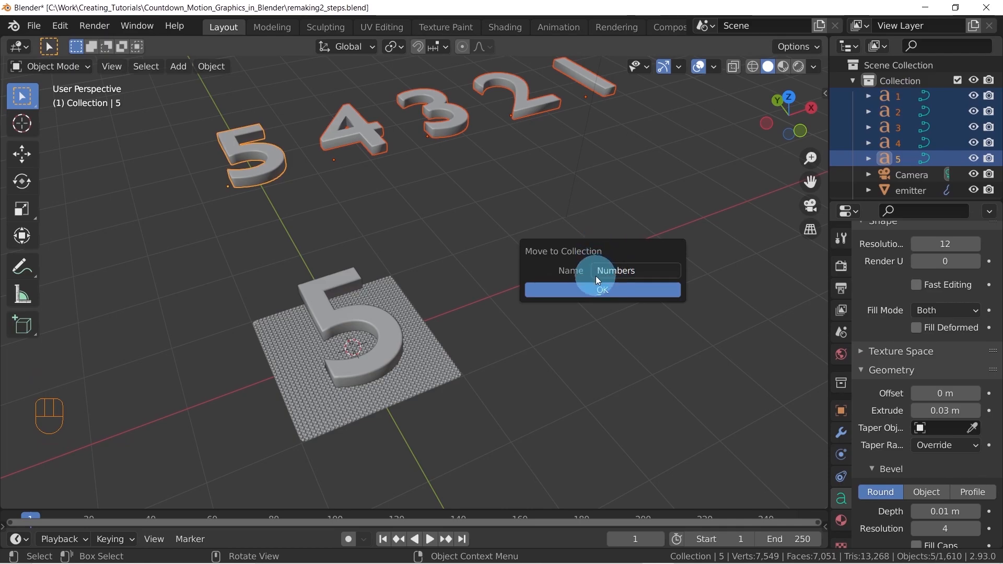
pyautogui.click(600, 290)
pyautogui.scroll(-3, 901, 156)
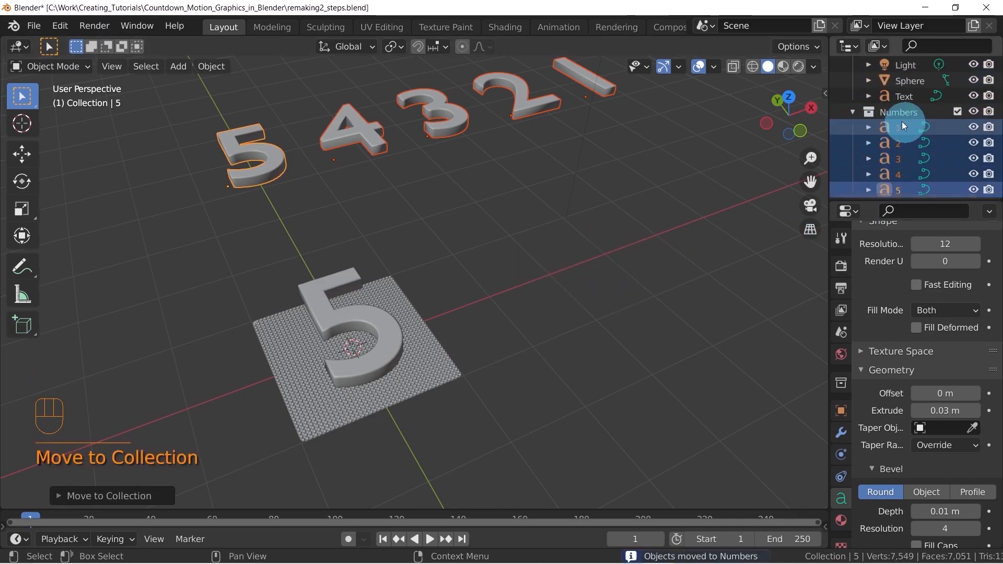
pyautogui.click(853, 111)
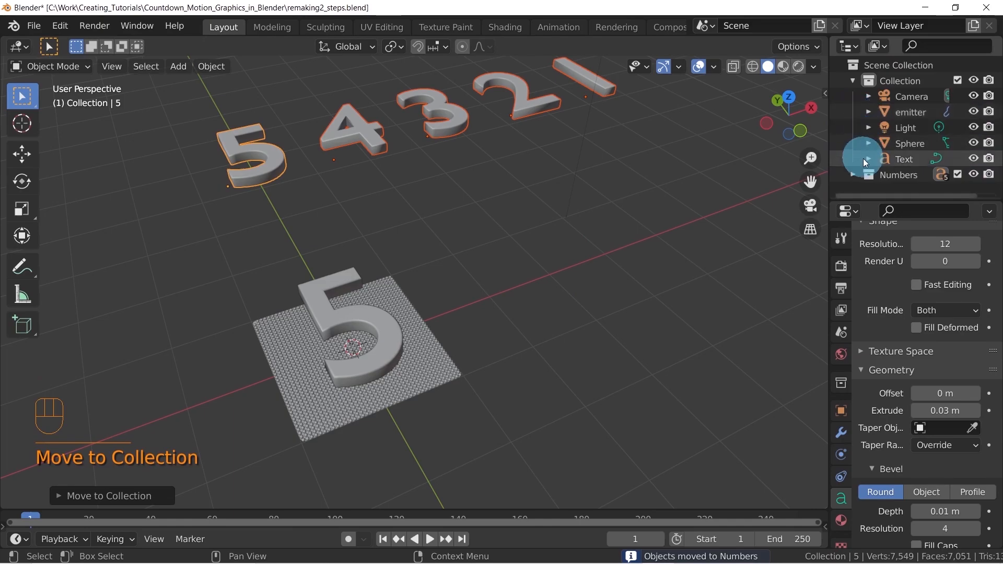
pyautogui.click(853, 175)
pyautogui.scroll(-1, 877, 166)
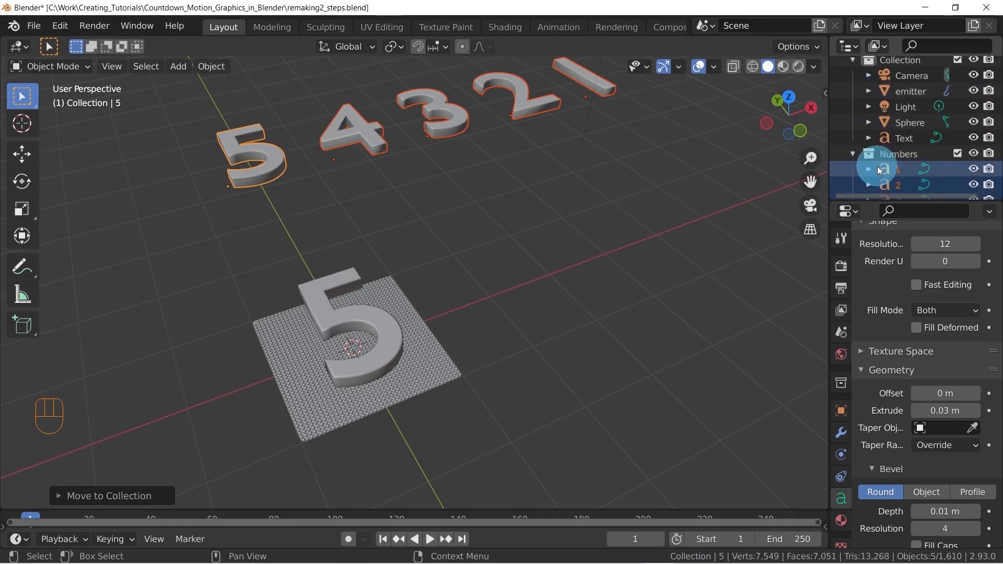
pyautogui.scroll(1, 897, 144)
# Add a Shrinkwrap modifier to the emitter plane and widen the properties area so its setting names are readable
pyautogui.moveTo(522, 264); pyautogui.dragTo(597, 274, button='middle')
pyautogui.moveTo(596, 275)
pyautogui.mouseDown(button='middle')
pyautogui.moveTo(578, 293)
pyautogui.moveTo(600, 306)
pyautogui.moveTo(585, 288)
pyautogui.mouseUp(button='middle')
pyautogui.scroll(2, 545, 328)
pyautogui.scroll(-3, 579, 278)
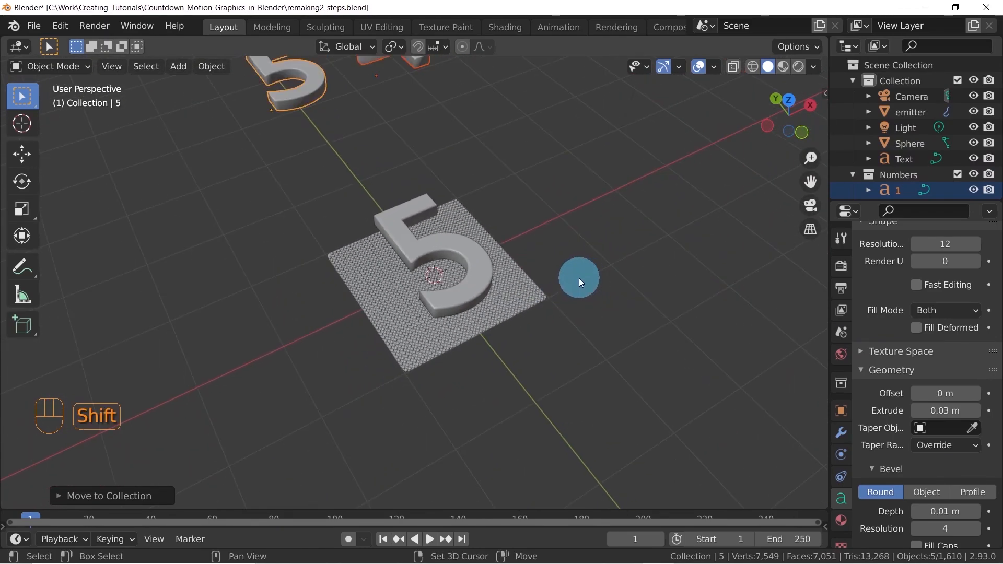
pyautogui.click(541, 330)
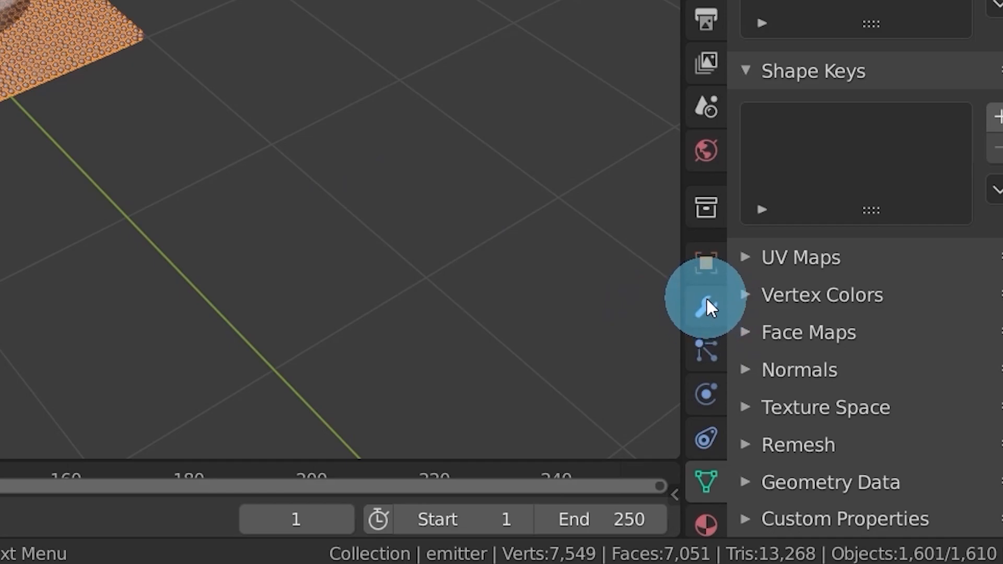
pyautogui.click(706, 303)
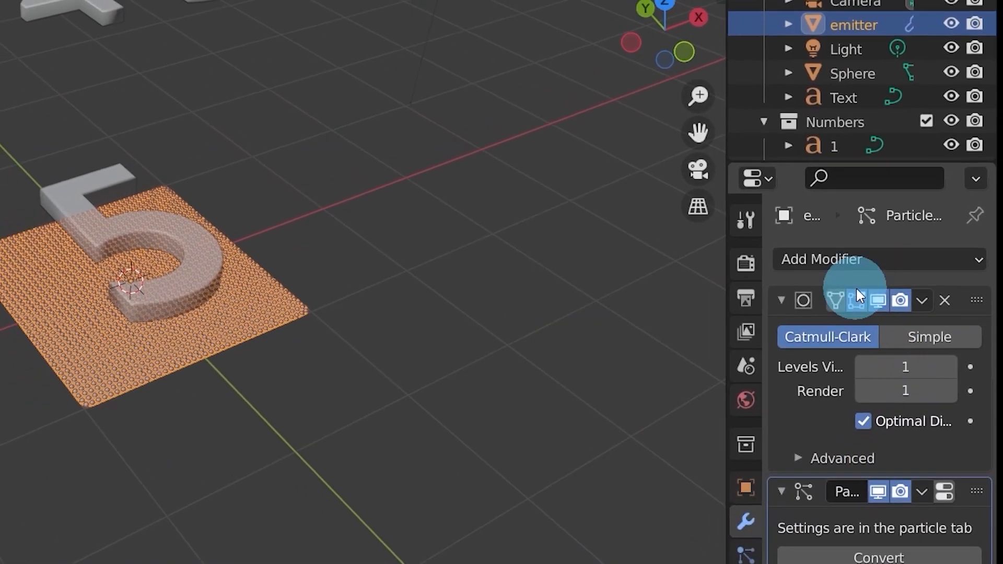
pyautogui.click(831, 260)
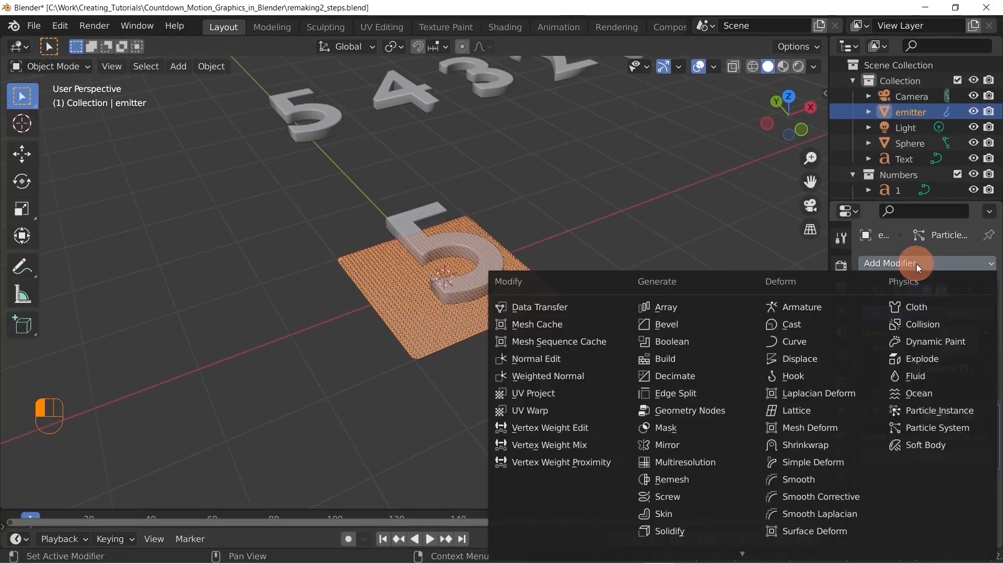
pyautogui.click(830, 446)
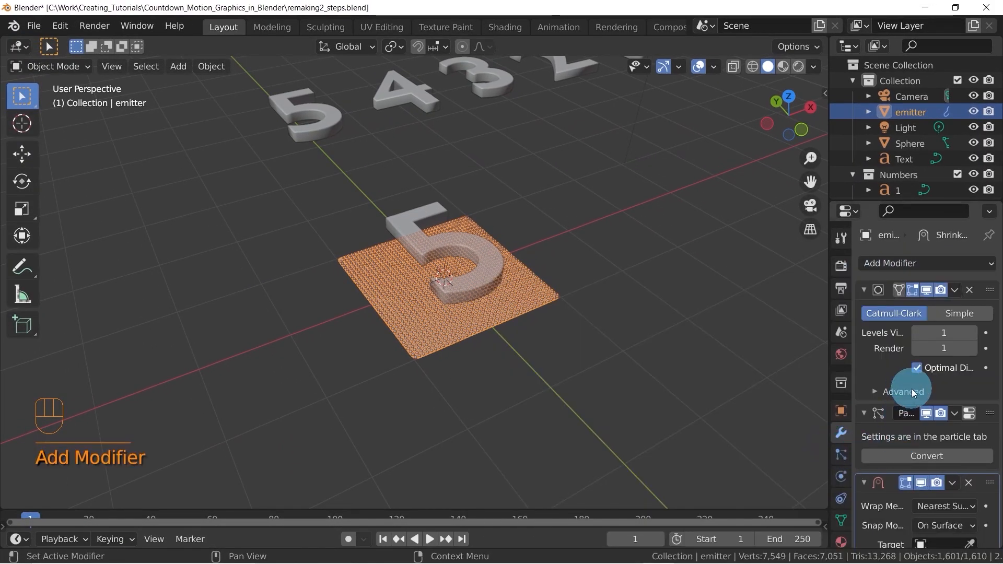
pyautogui.scroll(-2, 911, 389)
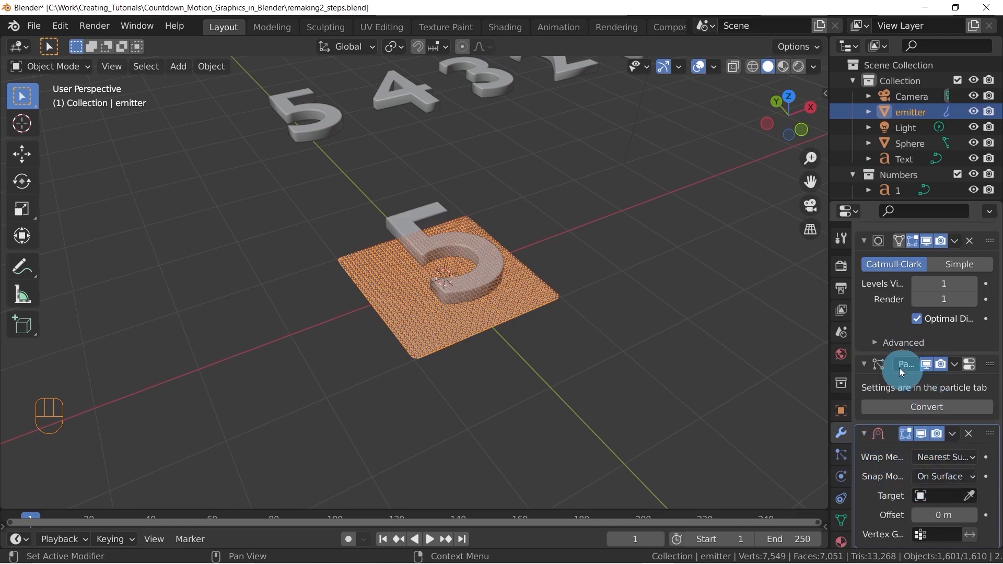
pyautogui.moveTo(852, 367); pyautogui.dragTo(709, 365)
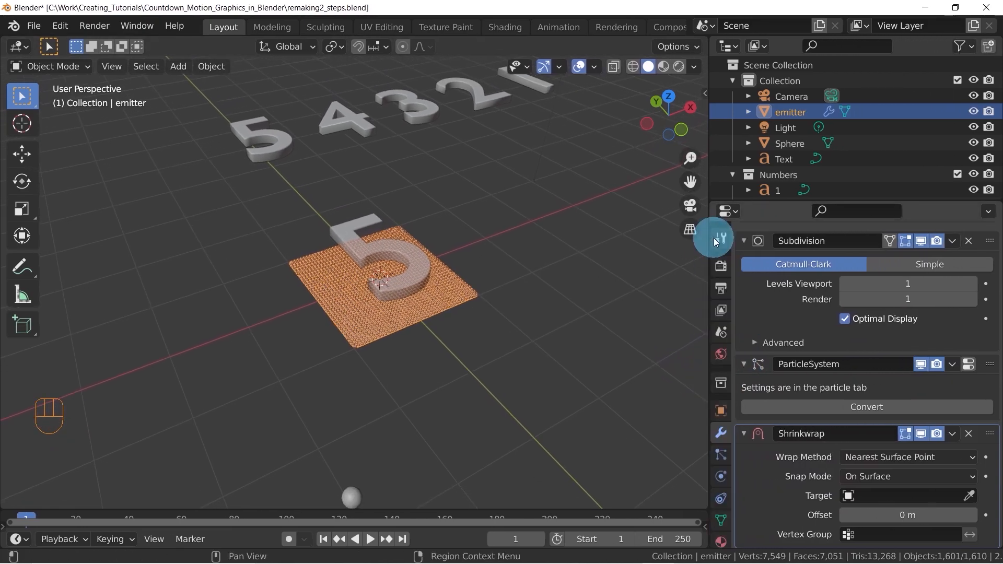
# Move the Shrinkwrap modifier above the ParticleSystem modifier in the emitter plane's modifier stack
pyautogui.moveTo(988, 434); pyautogui.dragTo(978, 357)
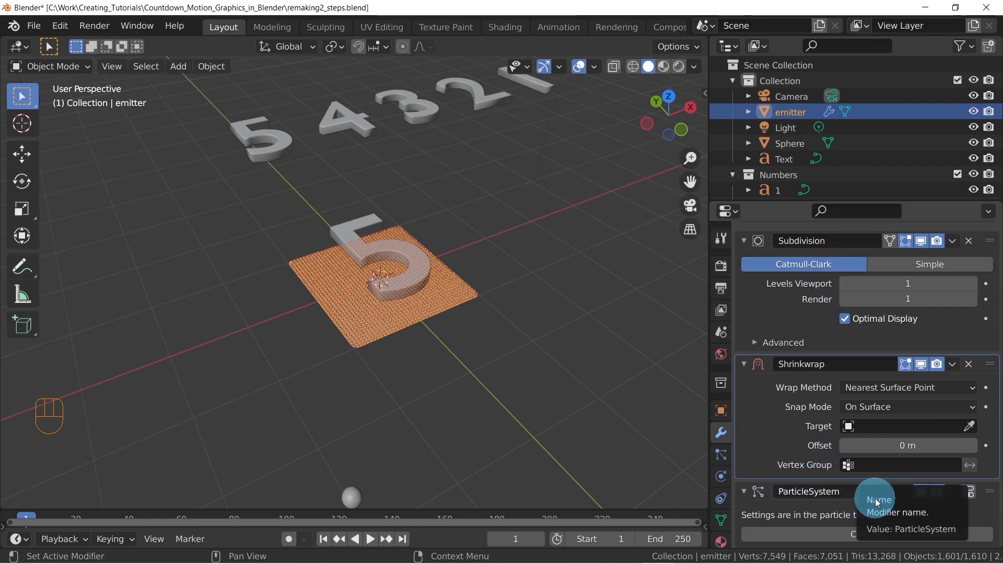
pyautogui.scroll(3, 406, 267)
pyautogui.moveTo(424, 271); pyautogui.dragTo(396, 276, button='middle')
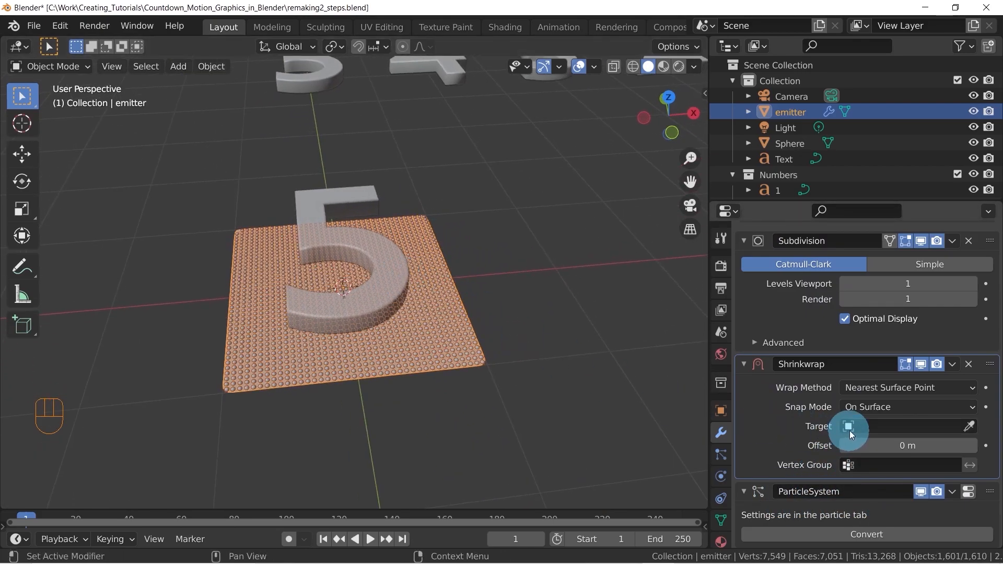
pyautogui.moveTo(613, 412); pyautogui.dragTo(499, 284, button='middle')
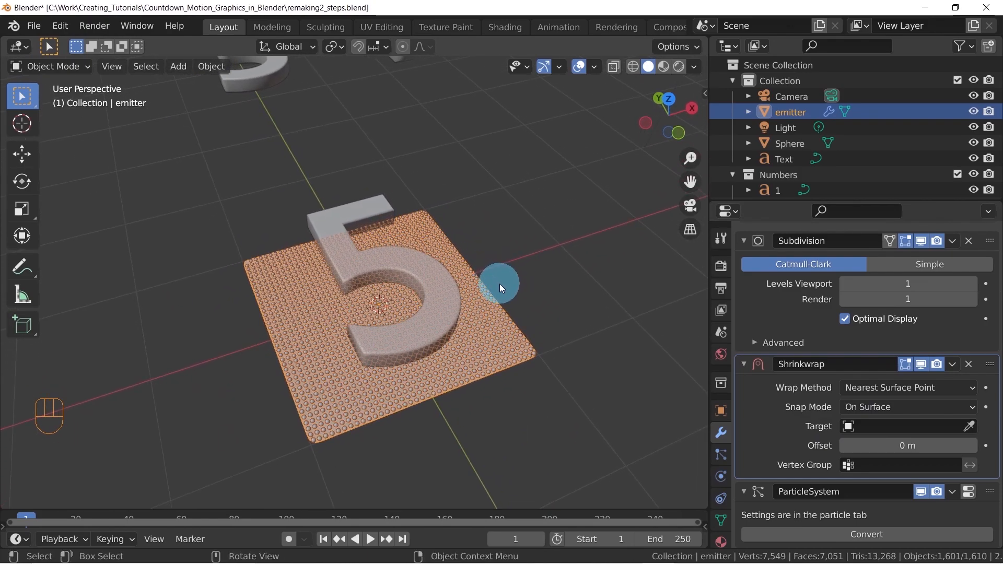
pyautogui.click(903, 428)
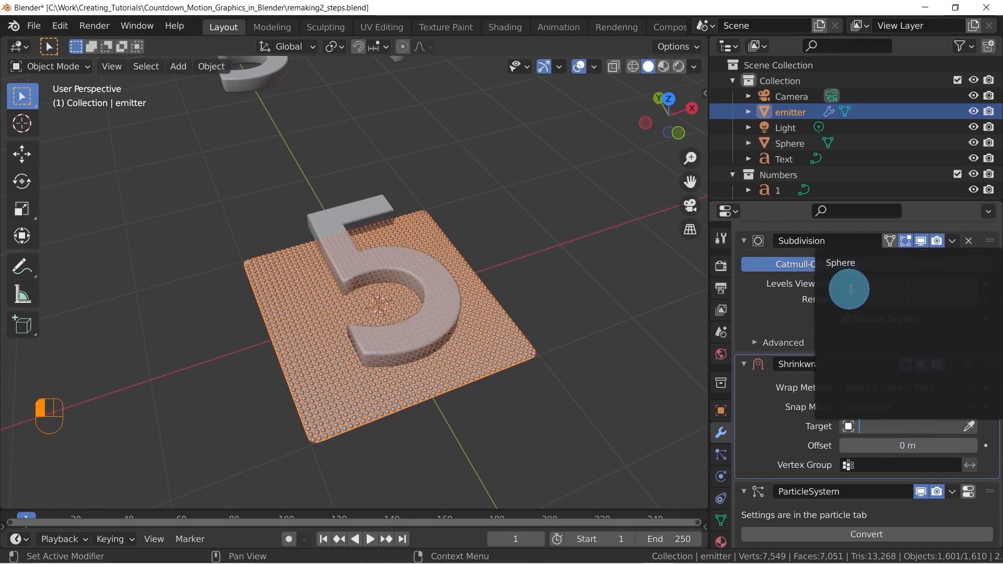
pyautogui.moveTo(333, 252); pyautogui.dragTo(377, 217, button='middle')
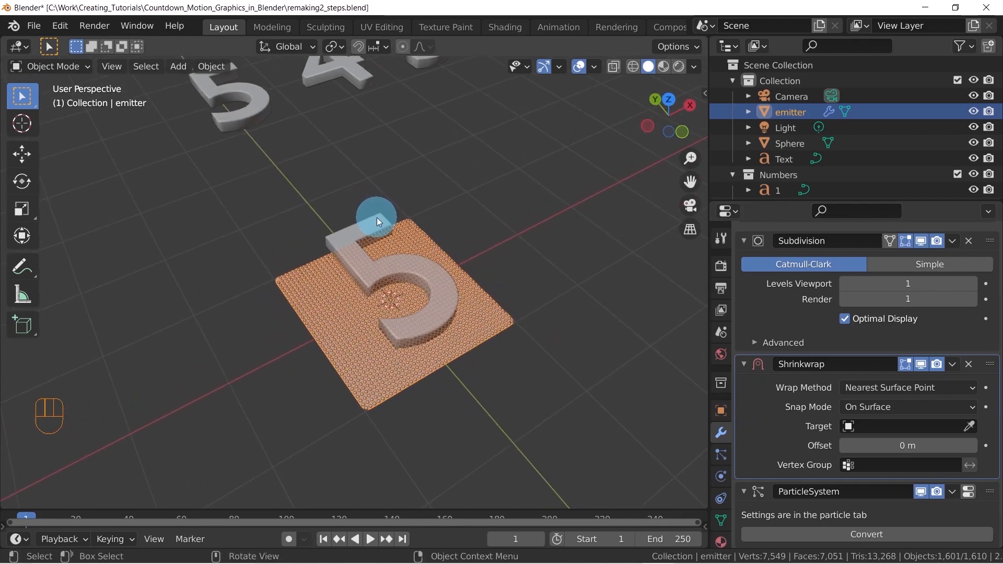
# Convert the digit 5 text object on the emitter plane to a mesh
pyautogui.moveTo(430, 302); pyautogui.dragTo(460, 296, button='middle')
pyautogui.click(343, 305)
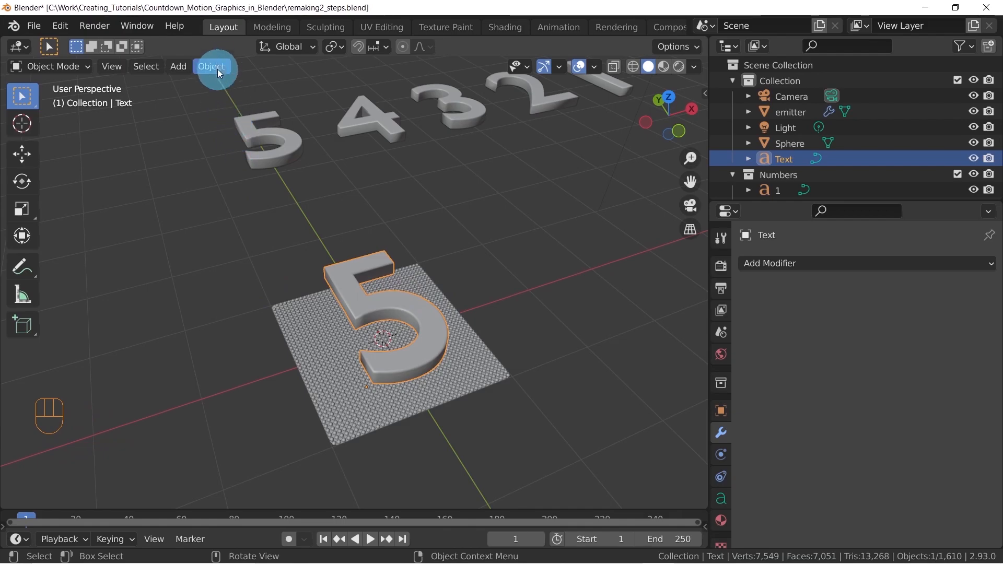
pyautogui.moveTo(211, 65)
pyautogui.mouseDown()
pyautogui.moveTo(274, 313)
pyautogui.moveTo(295, 479)
pyautogui.moveTo(390, 482)
pyautogui.moveTo(401, 494)
pyautogui.mouseUp()
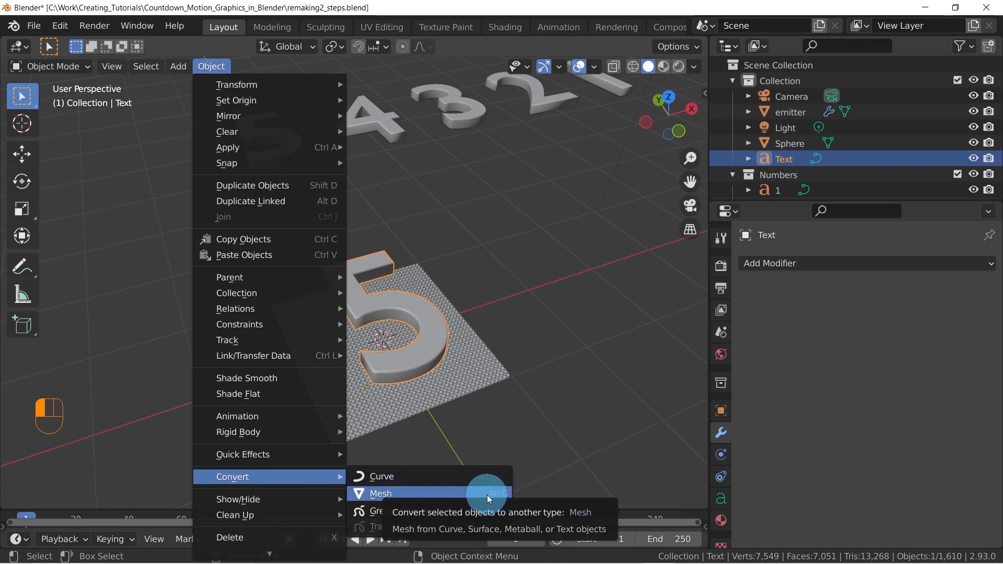
pyautogui.moveTo(502, 492); pyautogui.dragTo(436, 283)
pyautogui.moveTo(437, 283); pyautogui.dragTo(433, 287, button='middle')
pyautogui.hotkey('alt', 'c')
pyautogui.click(434, 277)
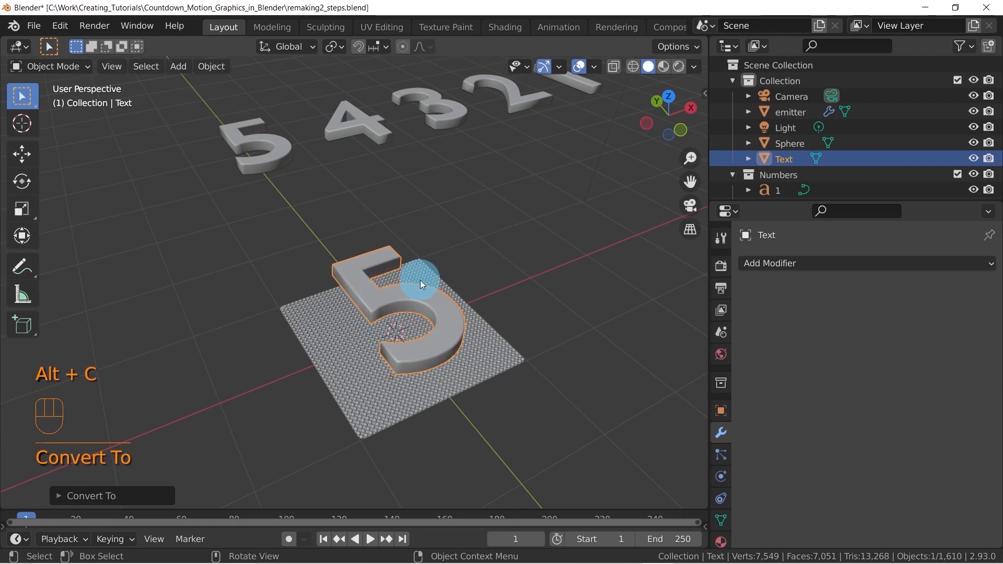
# Examine the converted digit's vertices, edges and faces in Edit Mode, and return to Object Mode
pyautogui.scroll(4, 418, 334)
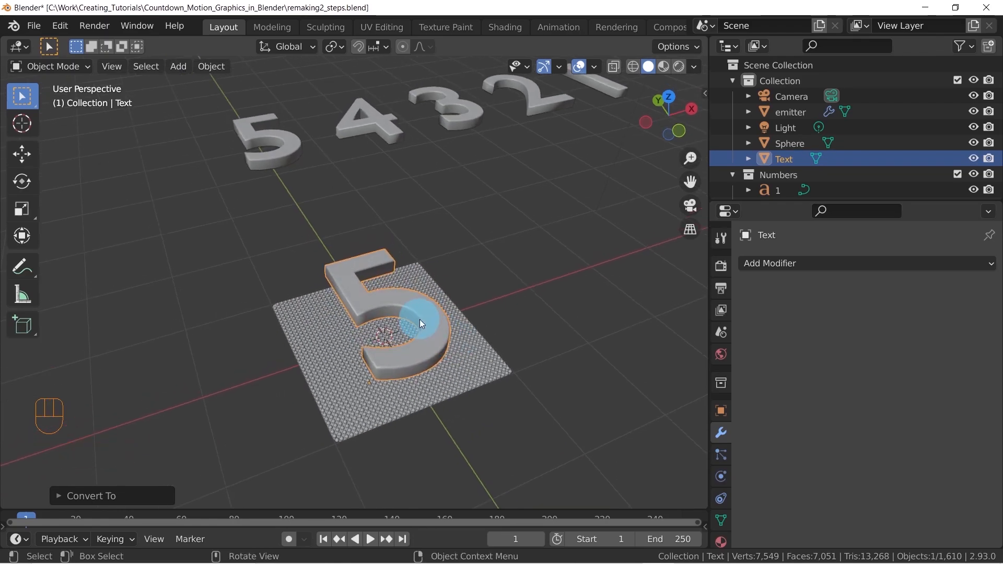
pyautogui.moveTo(426, 320); pyautogui.dragTo(413, 278, button='middle')
pyautogui.scroll(-5, 429, 283)
pyautogui.press('Tab')
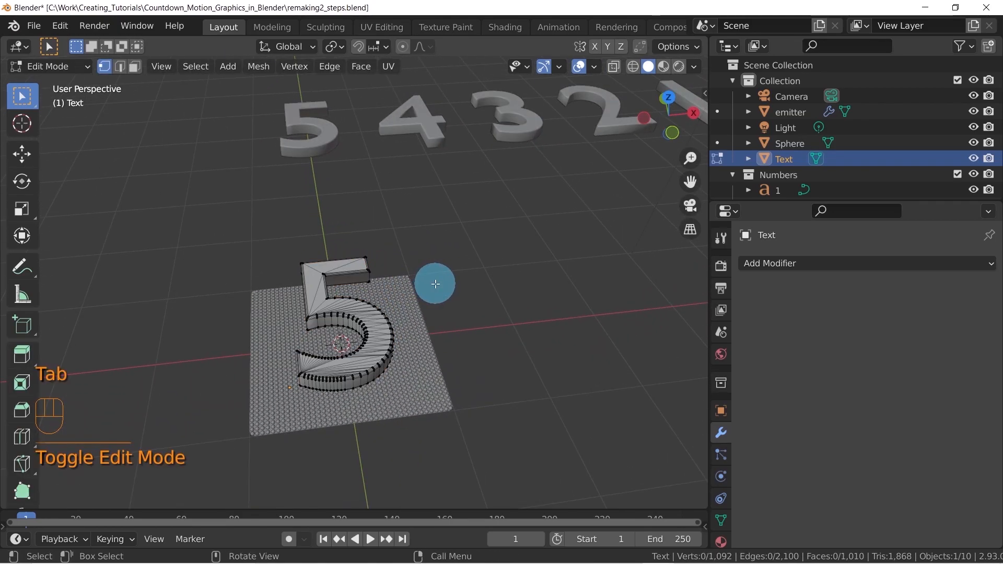
pyautogui.moveTo(336, 309); pyautogui.dragTo(365, 300, button='middle')
pyautogui.scroll(6, 398, 329)
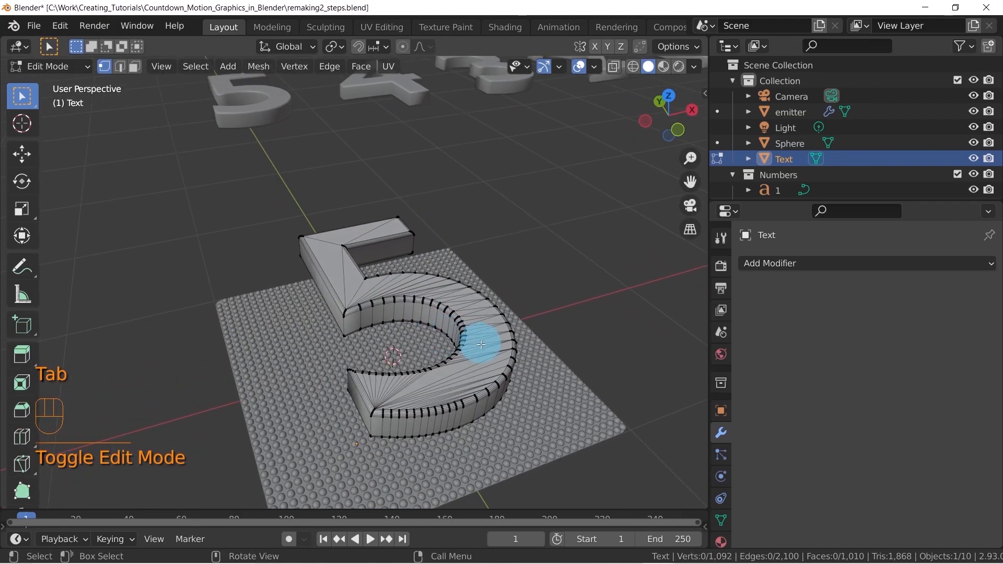
pyautogui.keyDown('shift'); pyautogui.moveTo(542, 347); pyautogui.dragTo(486, 313, button='middle'); pyautogui.keyUp('shift')
pyautogui.scroll(-8, 486, 312)
pyautogui.press('Tab')
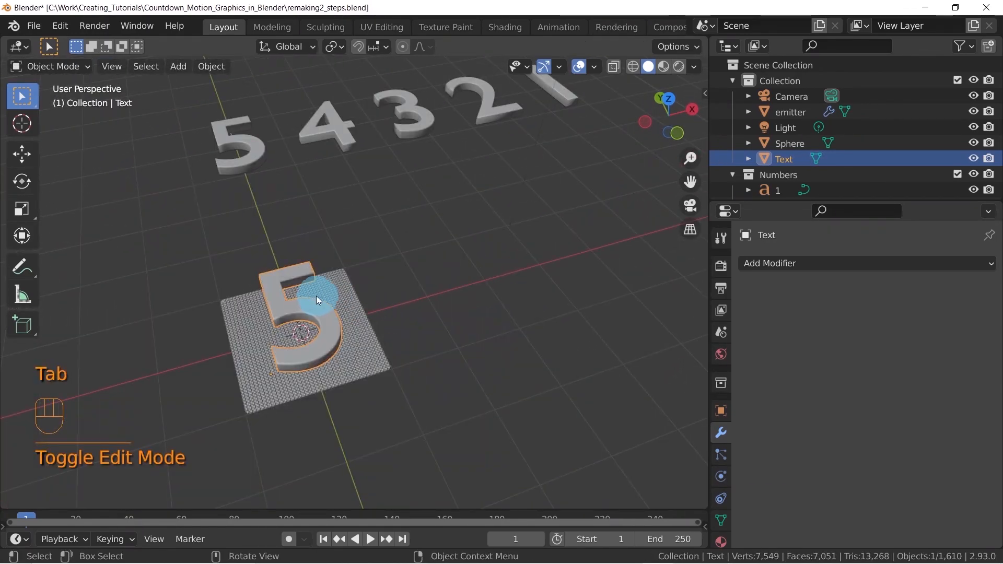
# Remove the shortcut of the Convert to Mesh command and assign Alt+C to it again
pyautogui.click(211, 66)
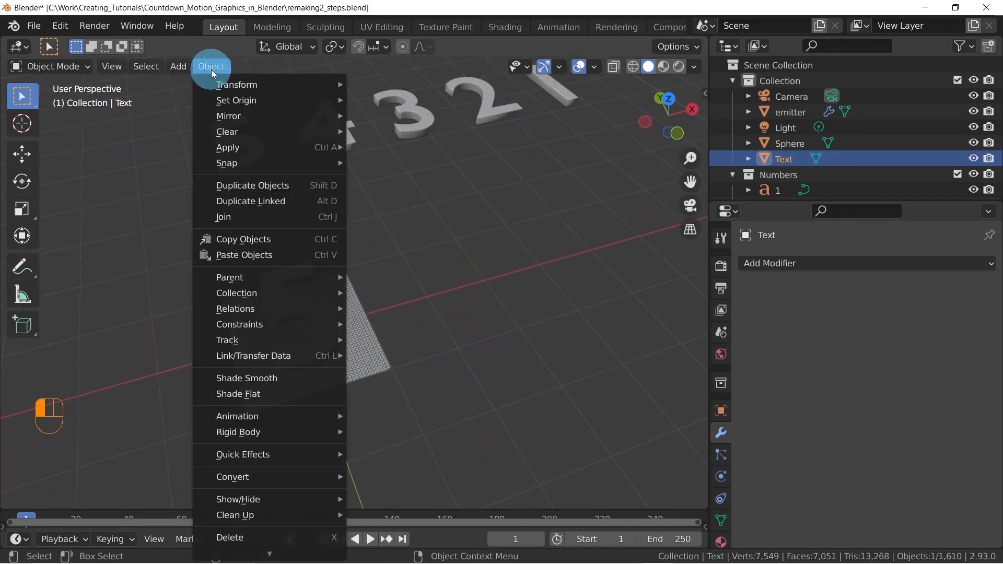
pyautogui.moveTo(253, 480)
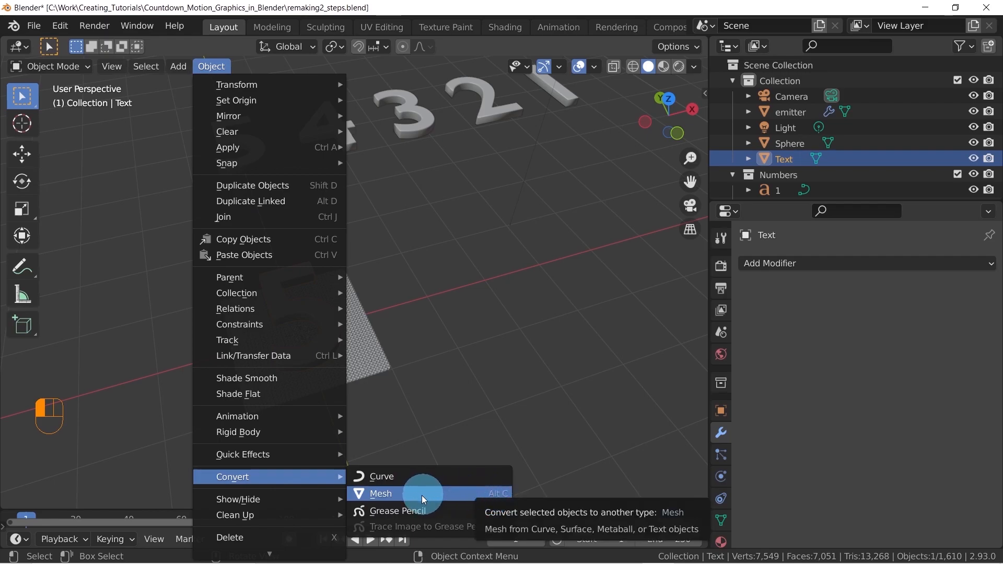
pyautogui.rightClick(373, 493)
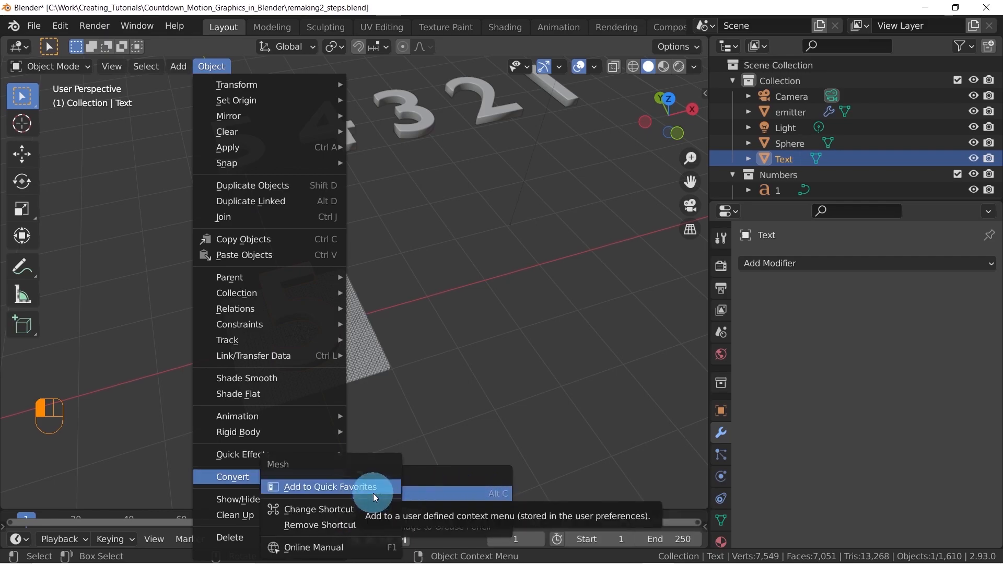
pyautogui.click(352, 524)
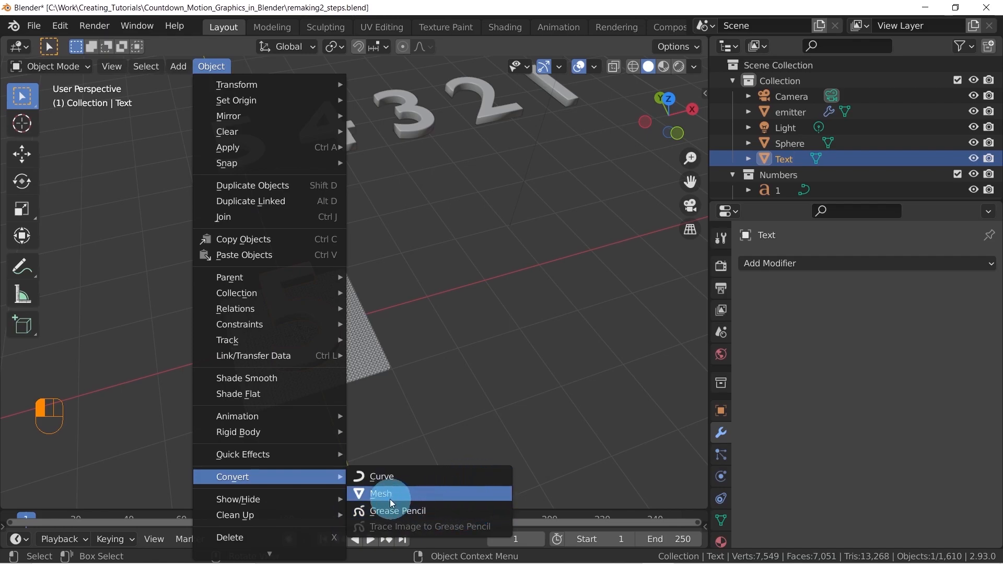
pyautogui.rightClick(386, 495)
pyautogui.click(352, 520)
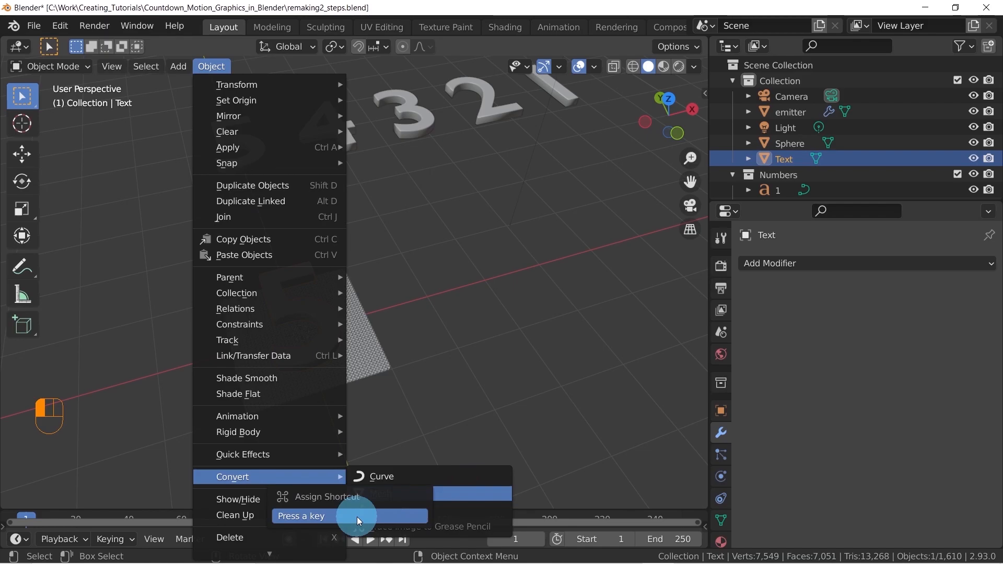
pyautogui.hotkey('alt', 'c')
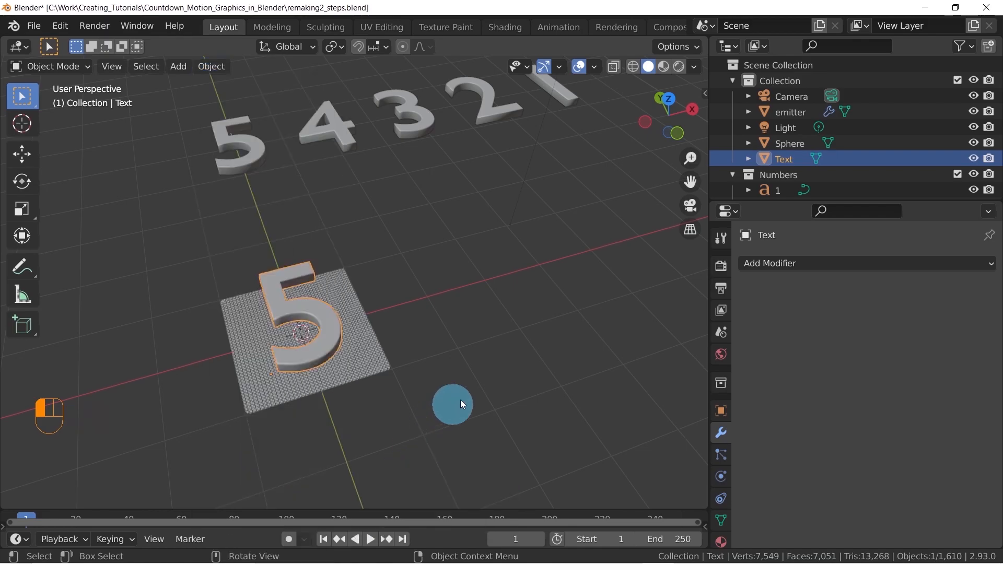
# Run Convert To on the digit on the plane once more, with Mesh chosen as the conversion target
pyautogui.moveTo(321, 409); pyautogui.dragTo(351, 382, button='middle')
pyautogui.hotkey('alt', 'c')
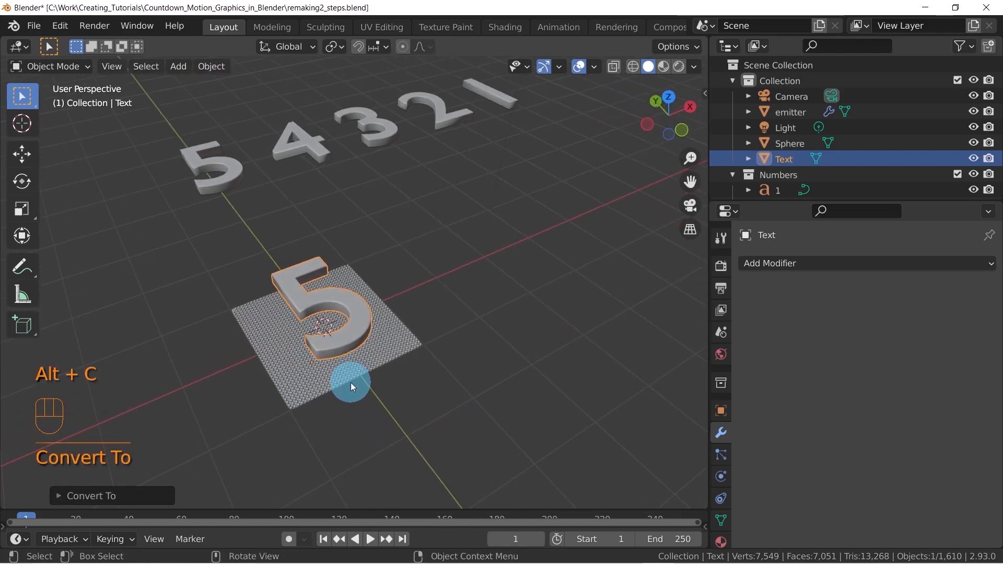
pyautogui.click(61, 496)
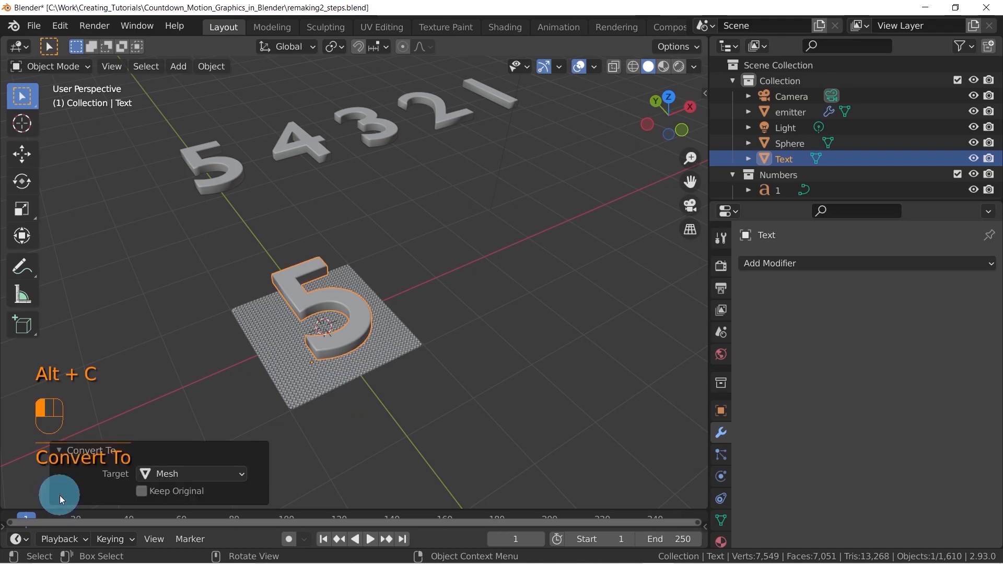
pyautogui.click(199, 473)
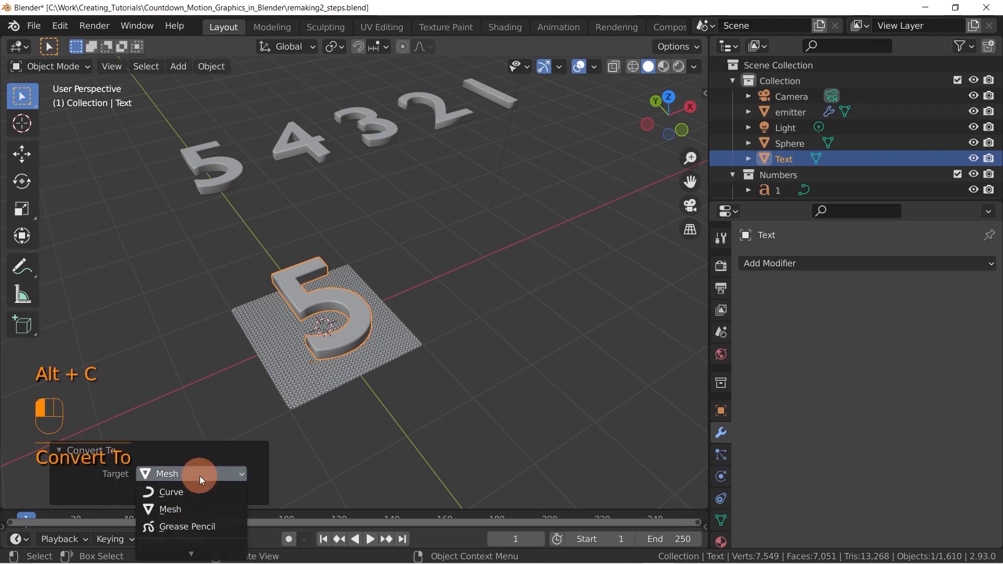
pyautogui.click(189, 507)
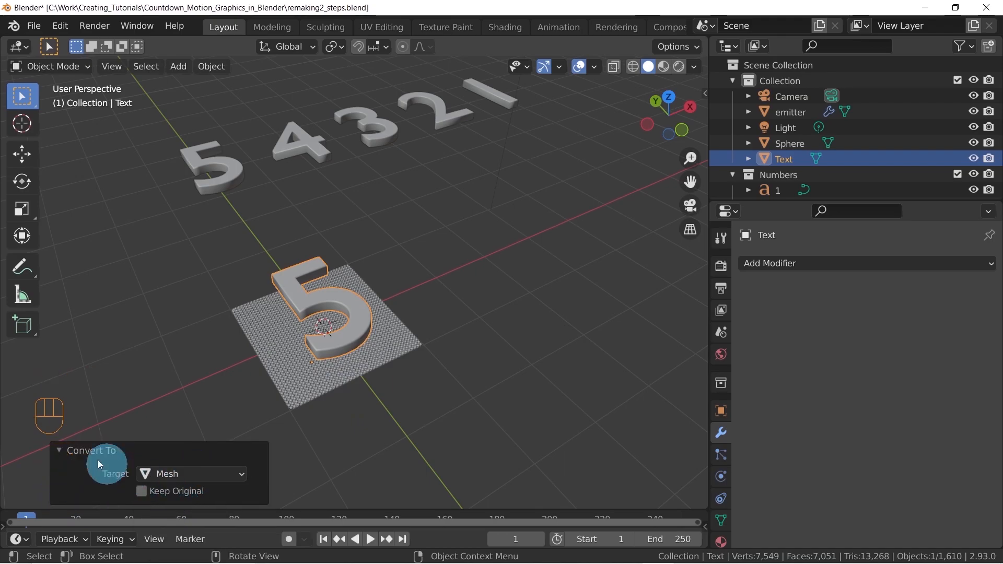
pyautogui.click(63, 448)
# Set the mesh object Text as the target of the emitter plane's Shrinkwrap modifier
pyautogui.moveTo(287, 381); pyautogui.dragTo(300, 343, button='middle')
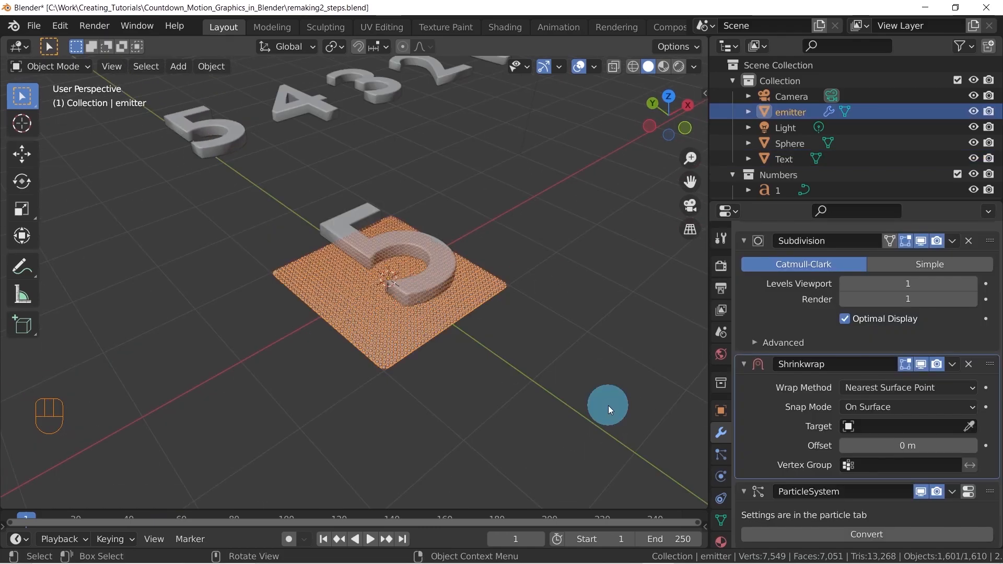
pyautogui.moveTo(608, 406); pyautogui.dragTo(539, 340, button='middle')
pyautogui.click(471, 332)
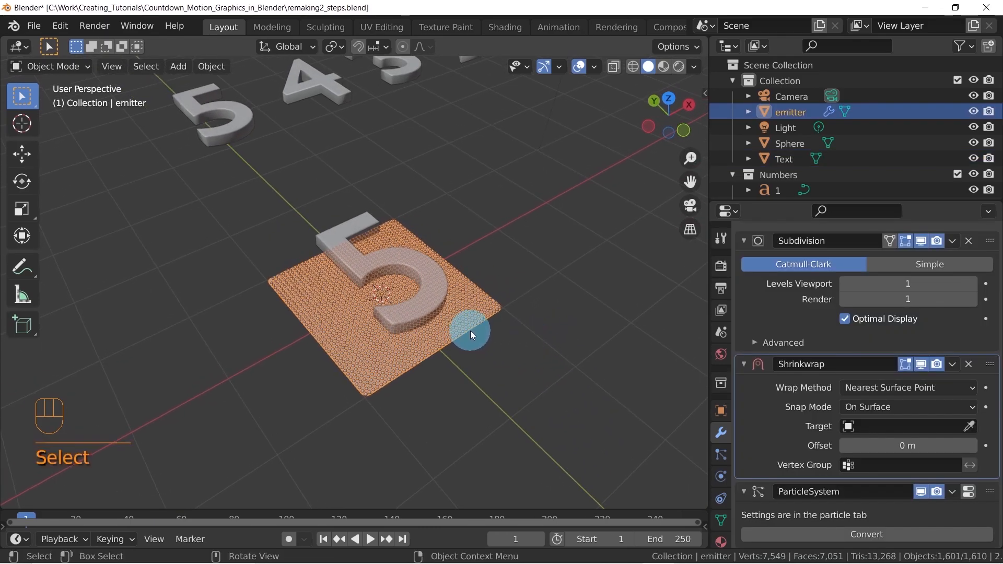
pyautogui.moveTo(300, 402); pyautogui.dragTo(352, 358, button='middle')
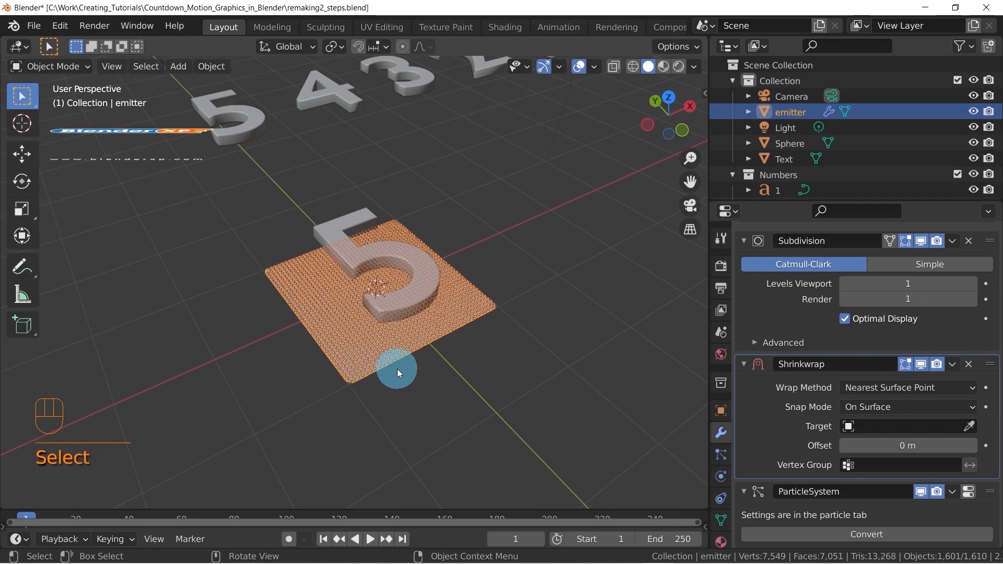
pyautogui.click(906, 428)
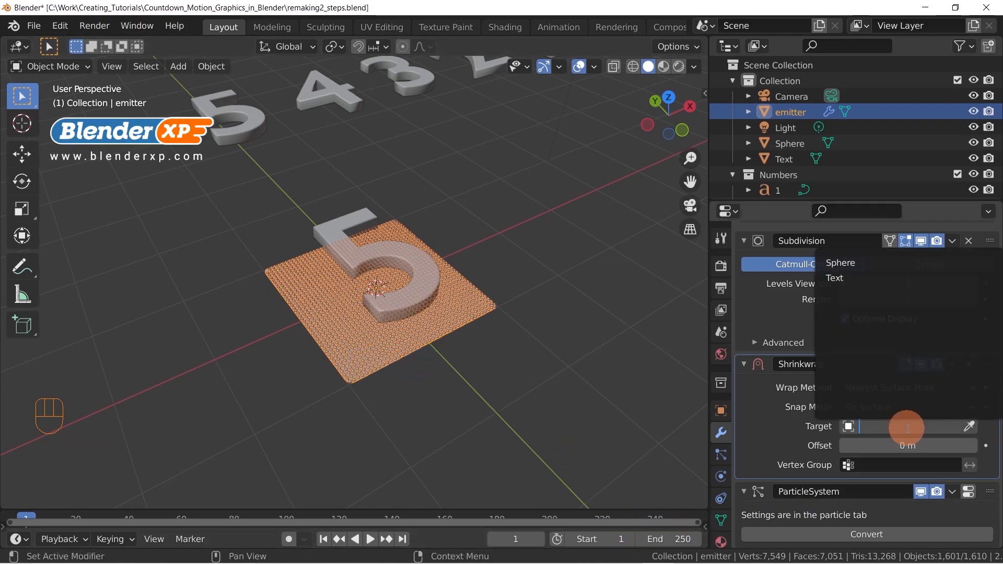
pyautogui.click(840, 278)
# Change the Shrinkwrap modifier's wrap method to Project
pyautogui.moveTo(663, 352); pyautogui.dragTo(459, 262, button='middle')
pyautogui.moveTo(597, 275); pyautogui.dragTo(402, 343, button='middle')
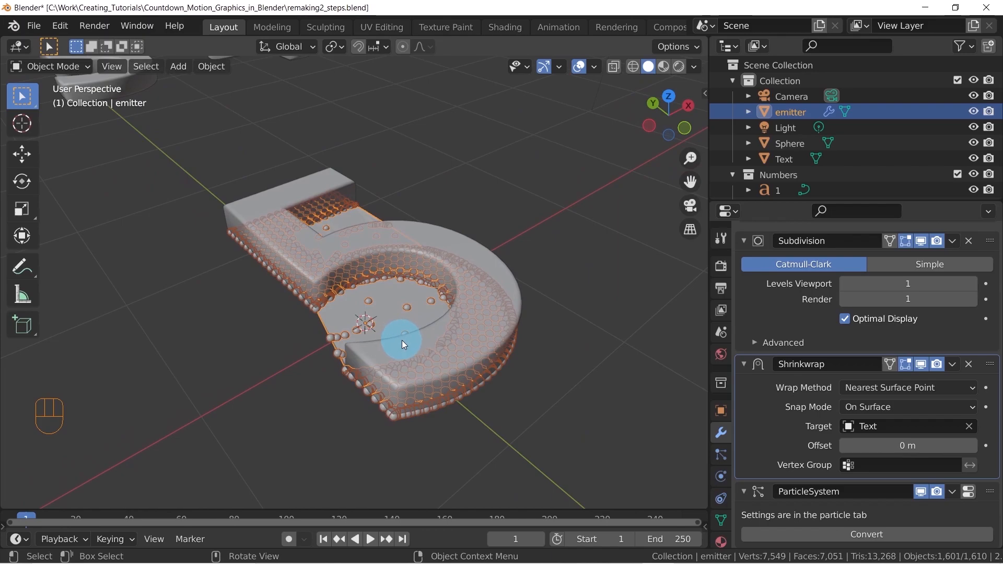
pyautogui.click(890, 393)
pyautogui.click(886, 419)
# Rename the digit mesh above the emitter plane as Target
pyautogui.moveTo(472, 433); pyautogui.dragTo(380, 319, button='middle')
pyautogui.click(370, 302)
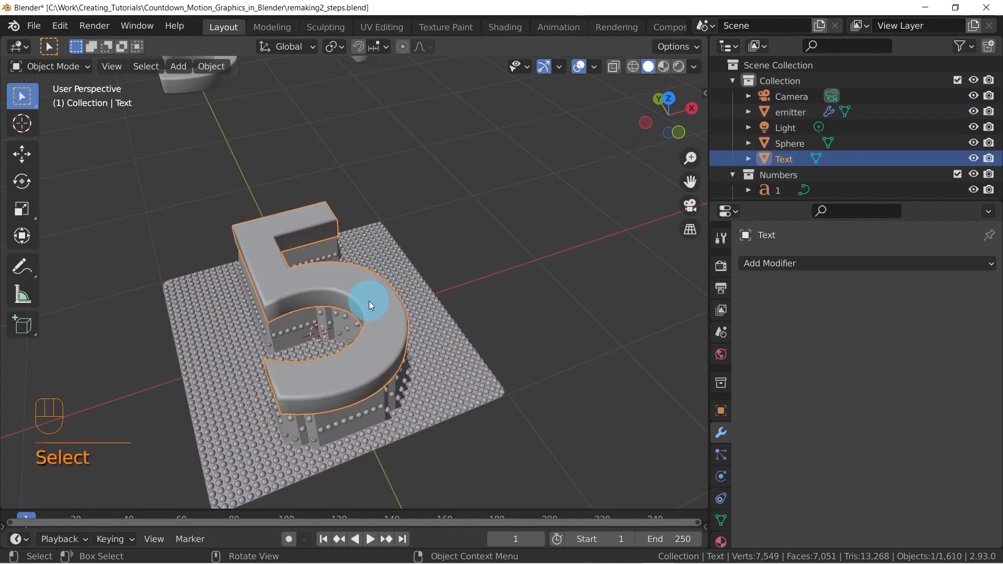
pyautogui.press('F2')
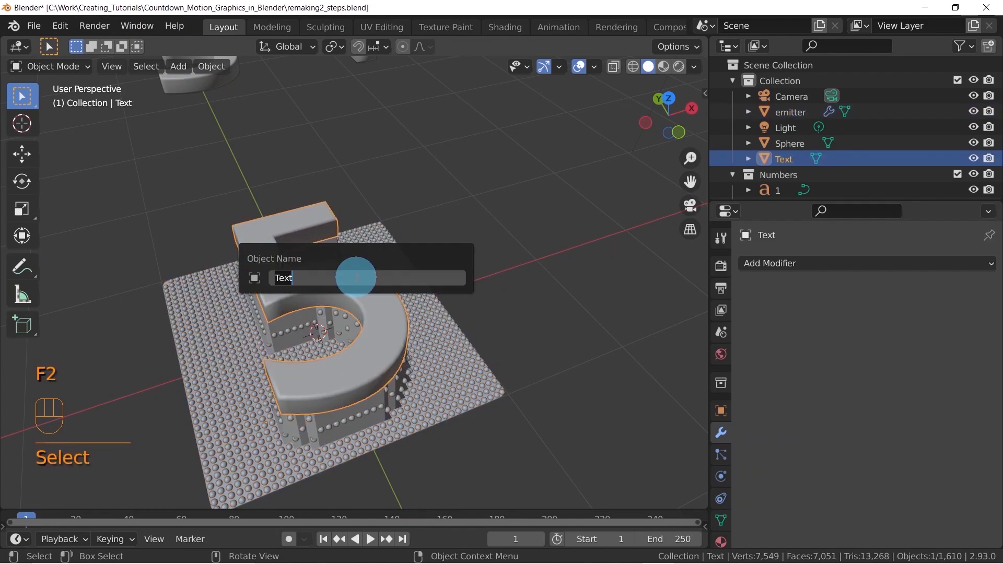
pyautogui.write('Targe')
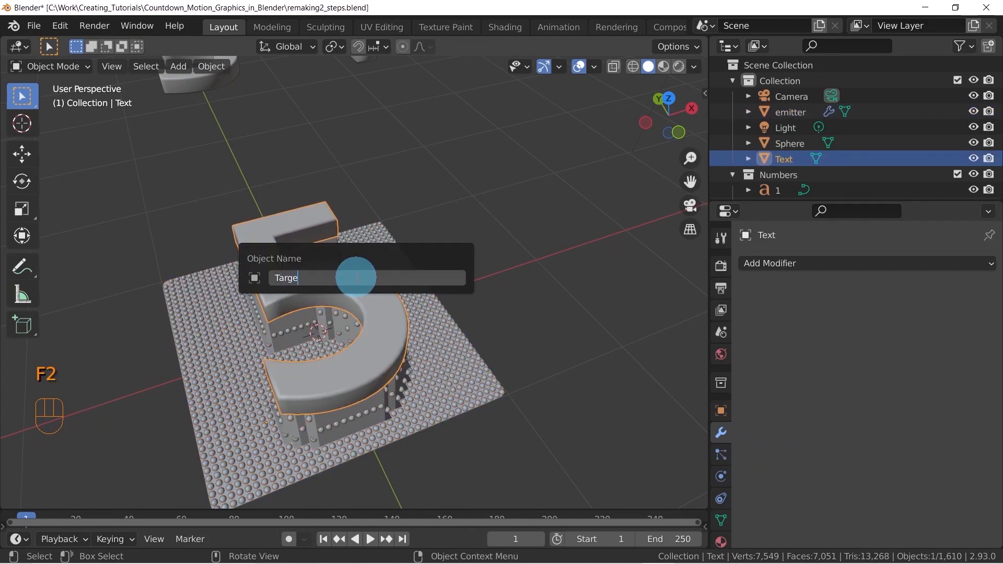
pyautogui.write('t')
pyautogui.press('Return')
# Select the emitter plane again and check the target object in its Shrinkwrap settings
pyautogui.moveTo(371, 273); pyautogui.dragTo(431, 366, button='middle')
pyautogui.click(433, 365)
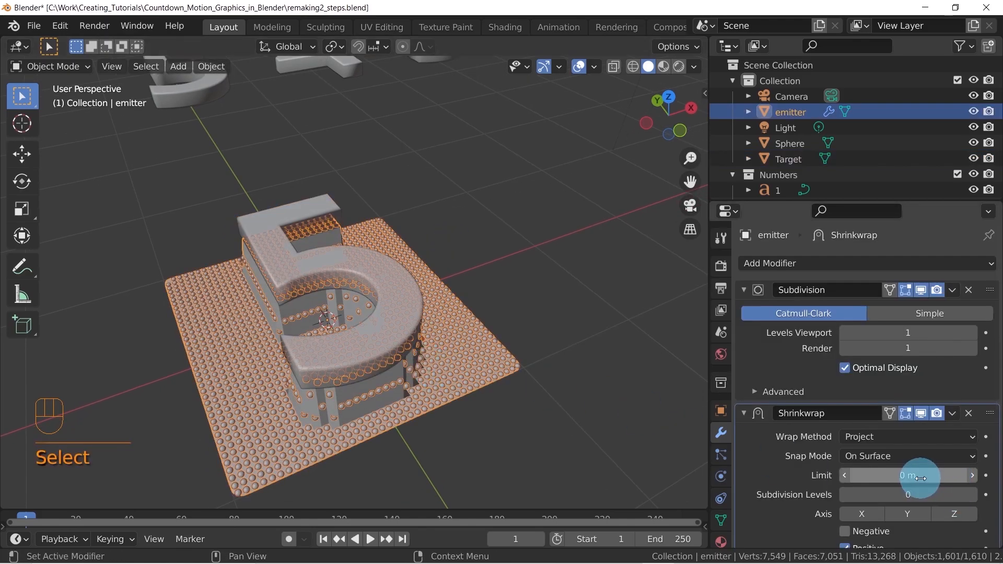
pyautogui.scroll(-5, 919, 475)
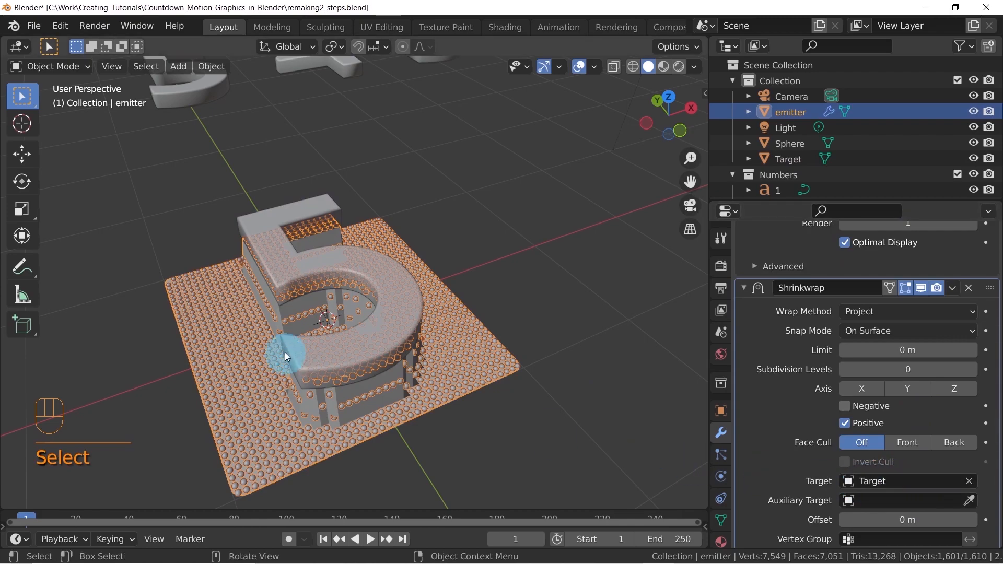
pyautogui.moveTo(373, 305); pyautogui.dragTo(468, 281, button='middle')
pyautogui.press('KP_7')
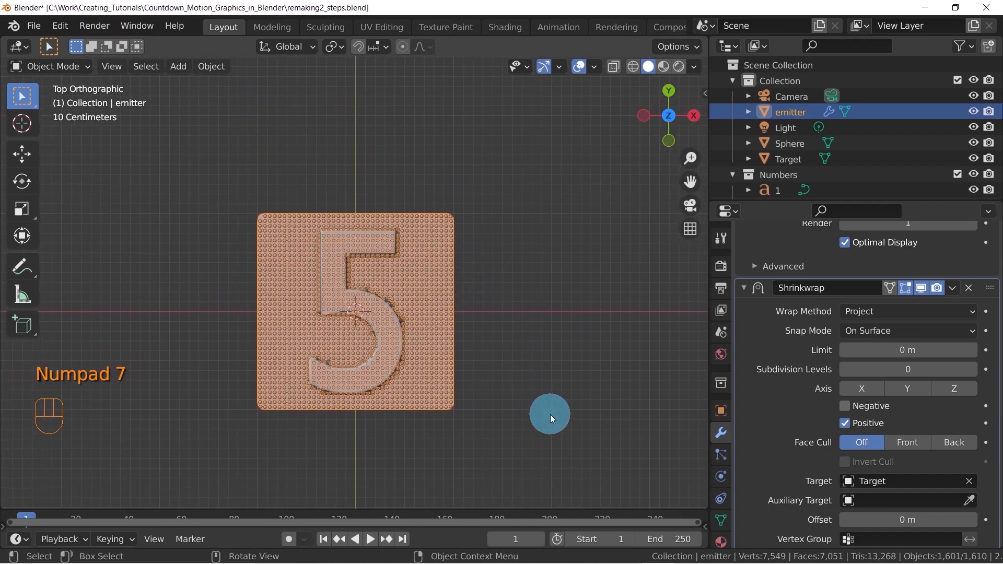
pyautogui.press('r')
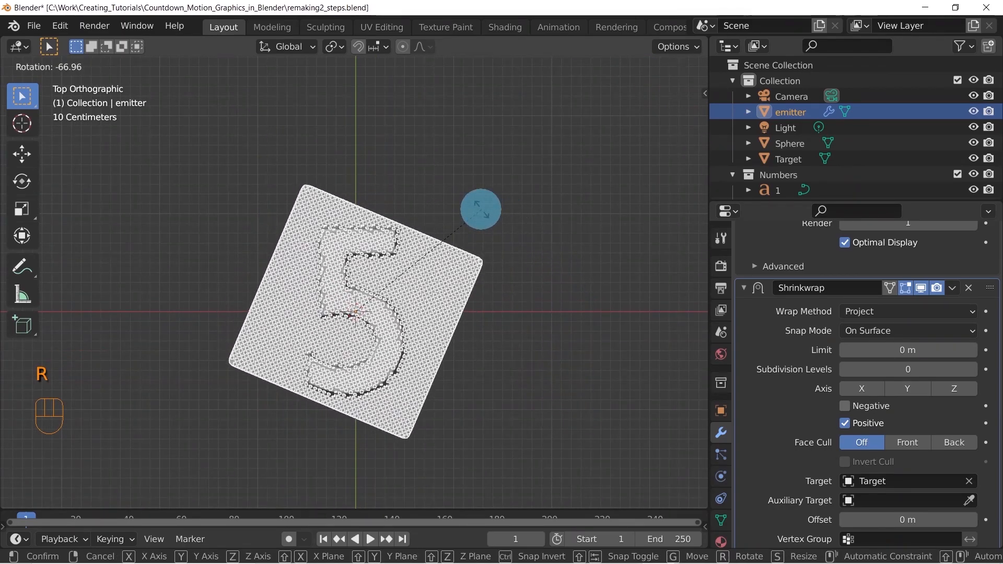
pyautogui.rightClick(486, 224)
# Rotate the emitter plane about the global Z axis
pyautogui.moveTo(494, 243); pyautogui.dragTo(450, 290, button='middle')
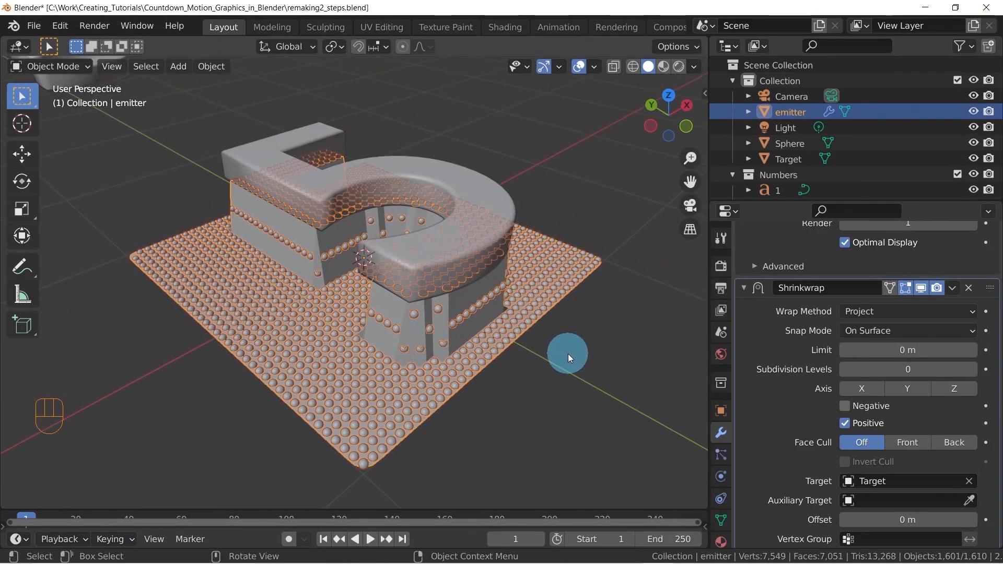
pyautogui.press('r')
pyautogui.press('z')
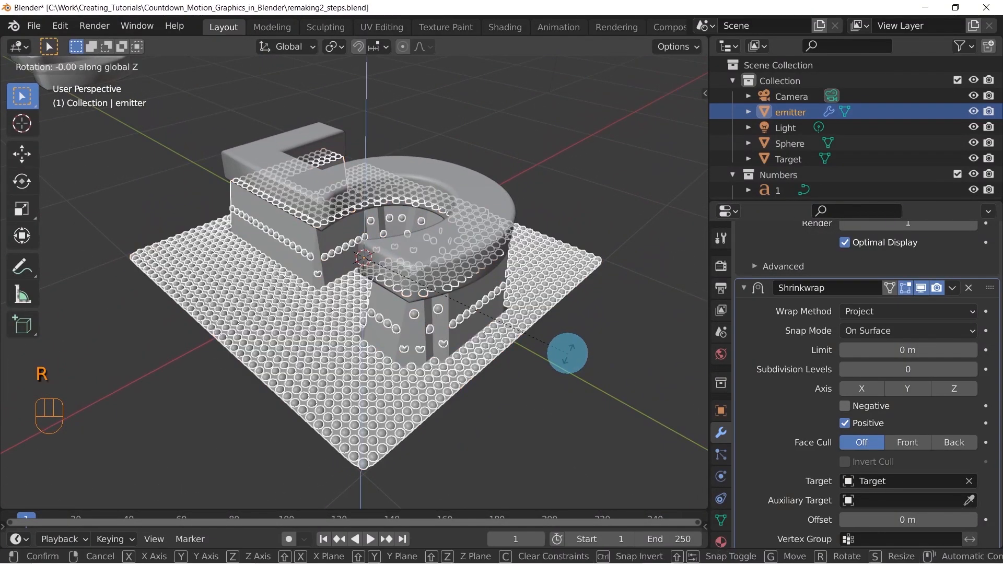
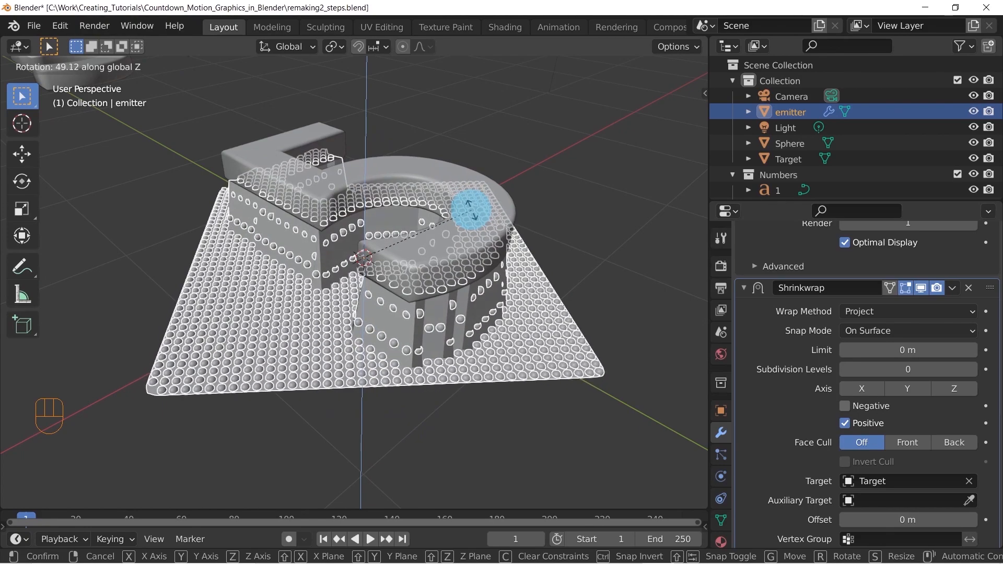
# Add a Smooth modifier to the emitter plane and place it between the Shrinkwrap and ParticleSystem modifiers
pyautogui.click(473, 224)
pyautogui.moveTo(474, 227); pyautogui.dragTo(412, 304, button='middle')
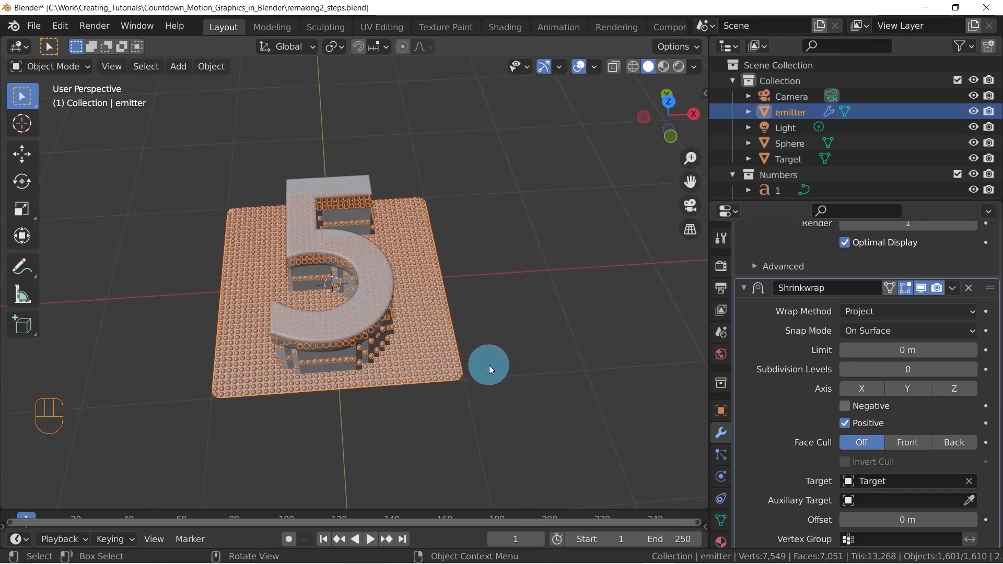
pyautogui.scroll(5, 809, 399)
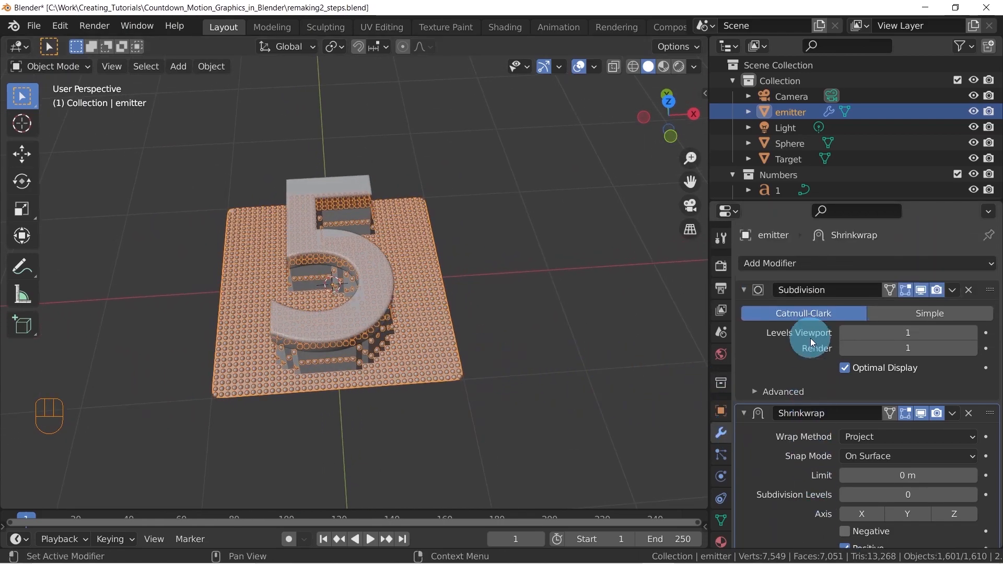
pyautogui.click(856, 268)
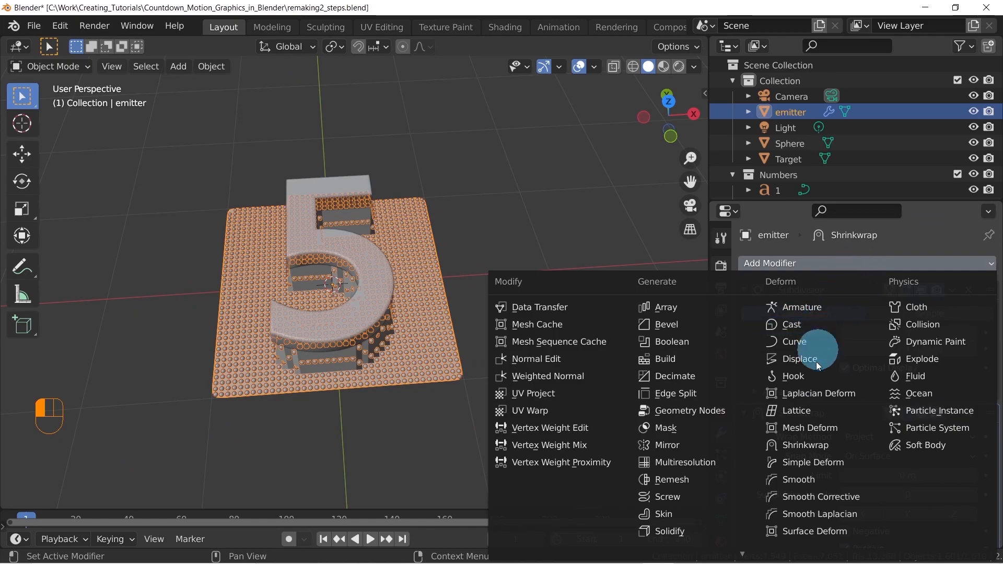
pyautogui.click(809, 478)
pyautogui.moveTo(350, 278); pyautogui.dragTo(463, 269, button='middle')
pyautogui.scroll(-10, 909, 434)
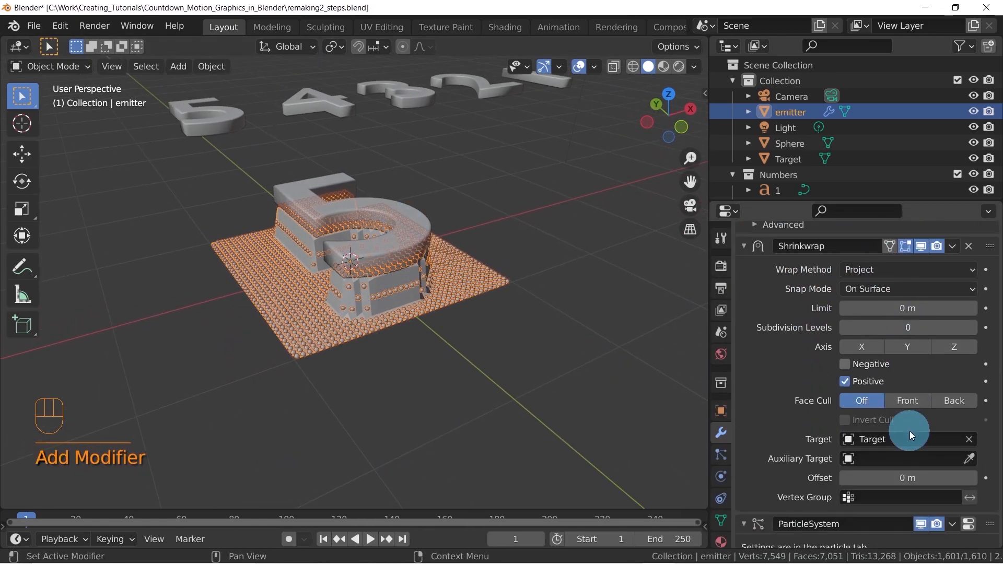
pyautogui.moveTo(988, 455); pyautogui.dragTo(972, 375)
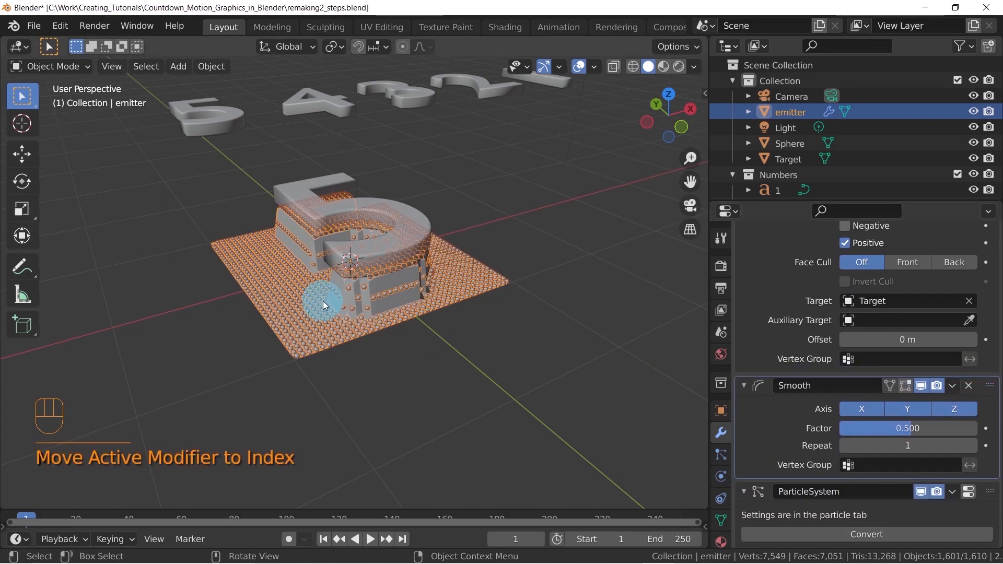
# Set the Smooth modifier's Factor to 1.477 with Repeat at 1, and enlarge the timeline area
pyautogui.scroll(2, 373, 319)
pyautogui.moveTo(374, 320); pyautogui.dragTo(380, 328, button='middle')
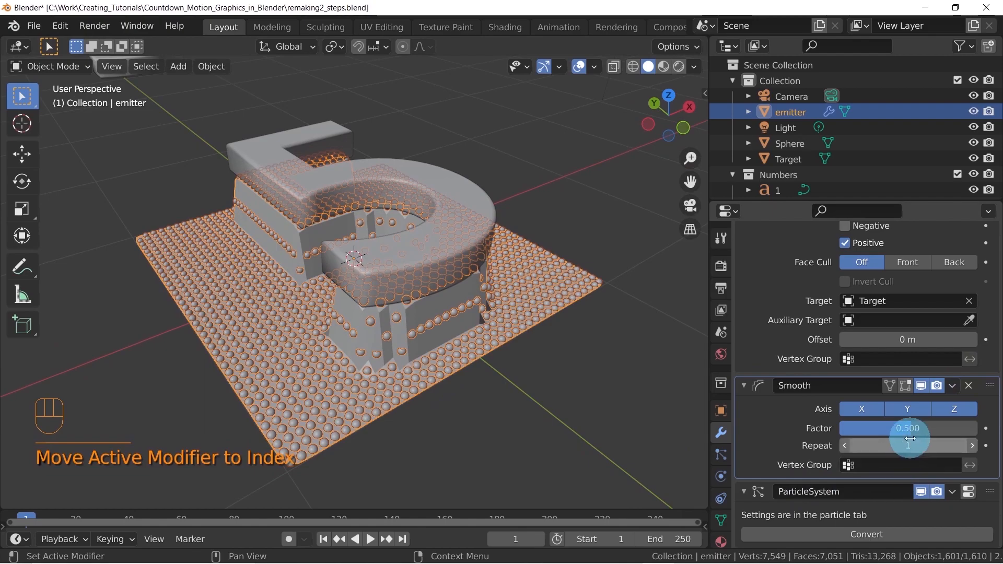
pyautogui.moveTo(910, 428); pyautogui.dragTo(924, 432)
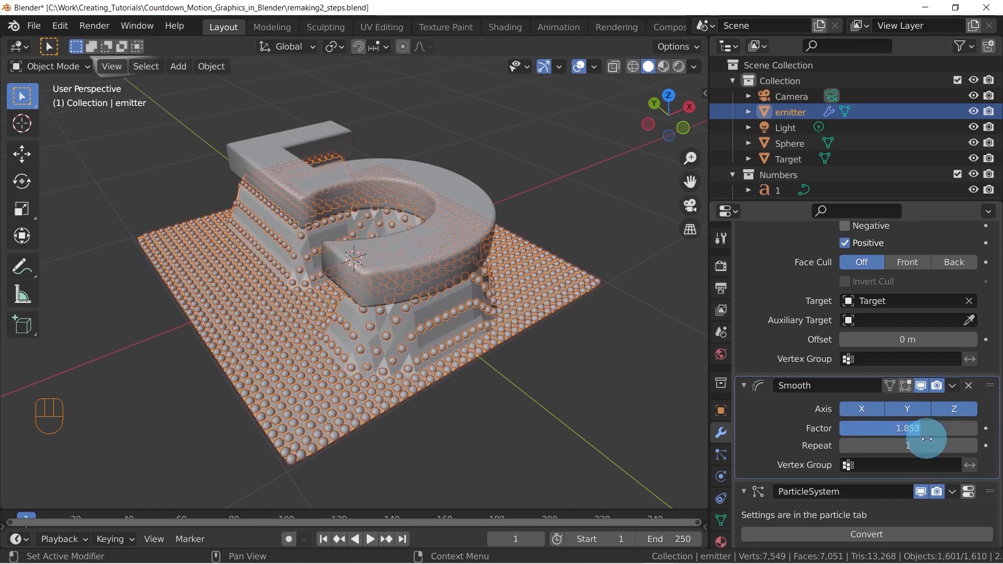
pyautogui.click(972, 446)
pyautogui.moveTo(472, 331); pyautogui.dragTo(393, 233, button='middle')
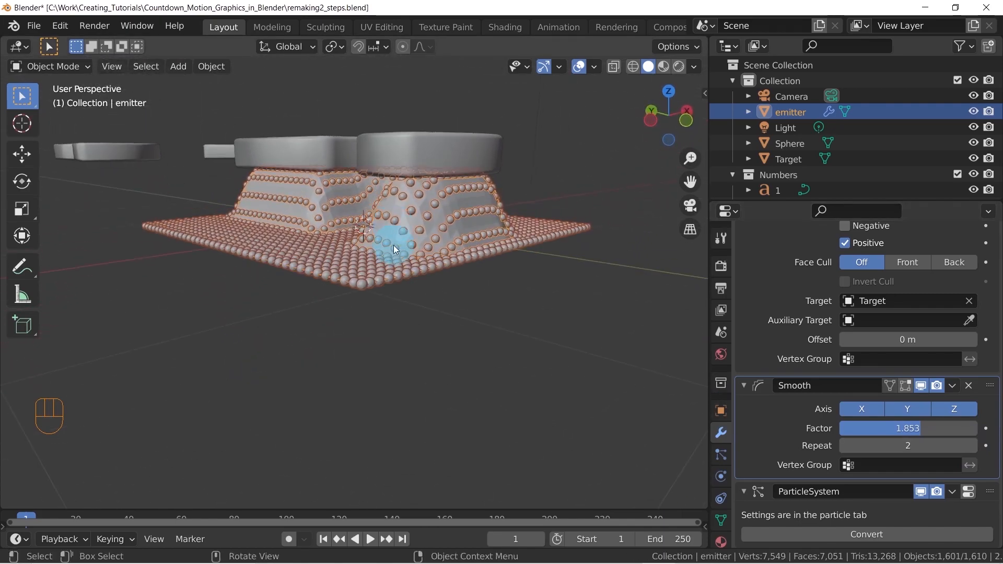
pyautogui.click(845, 446)
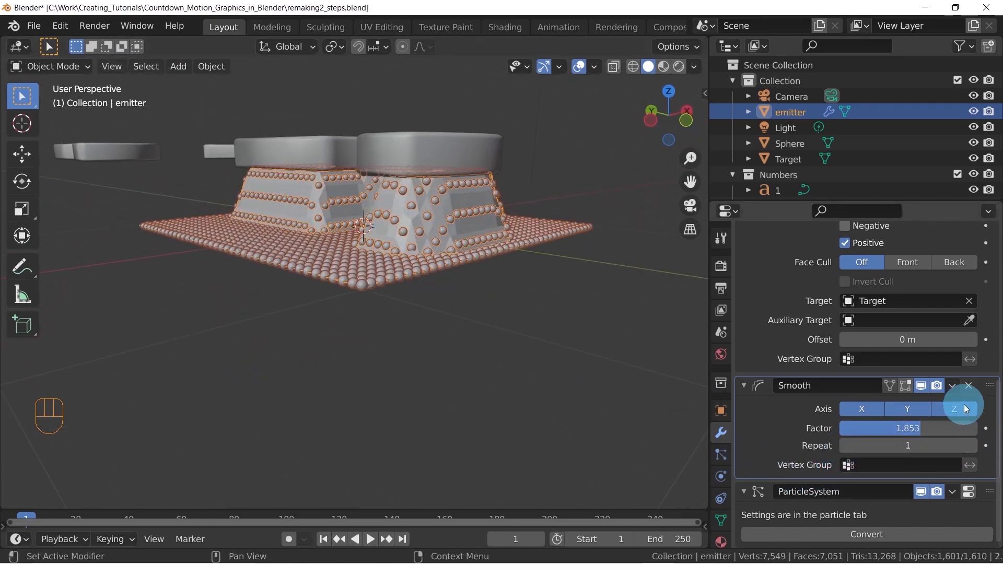
pyautogui.moveTo(933, 429); pyautogui.dragTo(929, 432)
pyautogui.moveTo(538, 284); pyautogui.dragTo(412, 333, button='middle')
pyautogui.moveTo(238, 509); pyautogui.dragTo(238, 440)
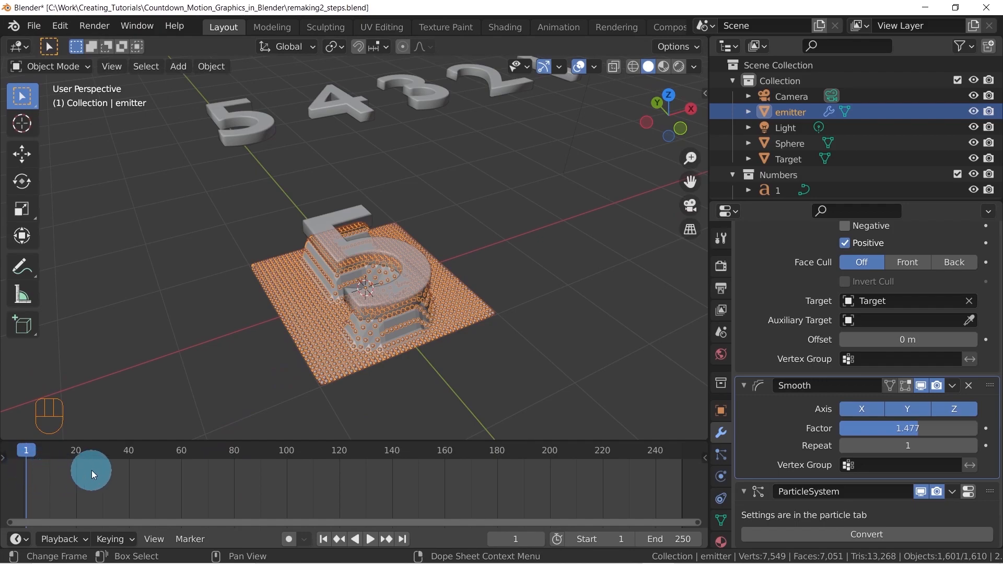
# Try moving the Target digit mesh up and down along the global Z axis
pyautogui.click(365, 250)
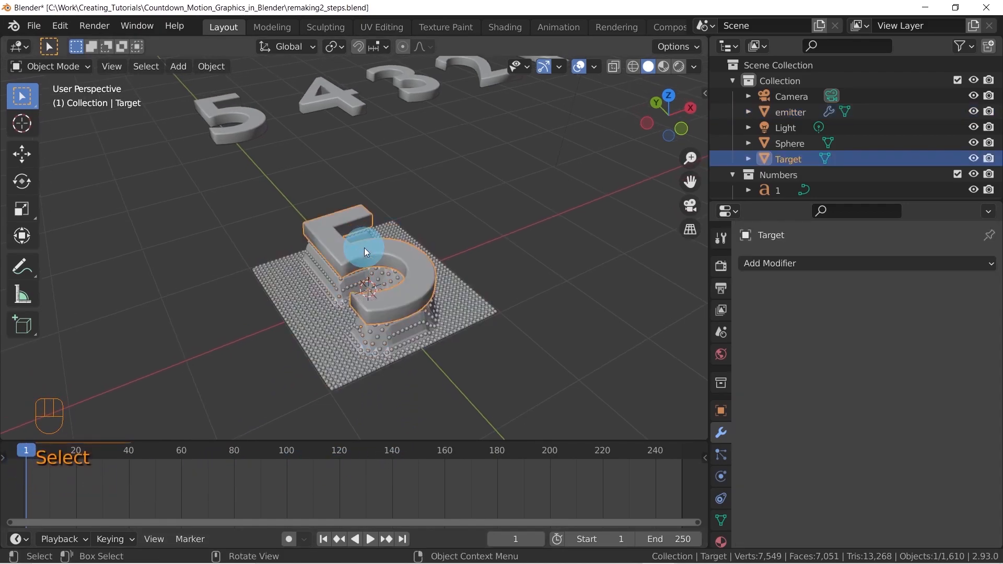
pyautogui.press('g')
pyautogui.press('z')
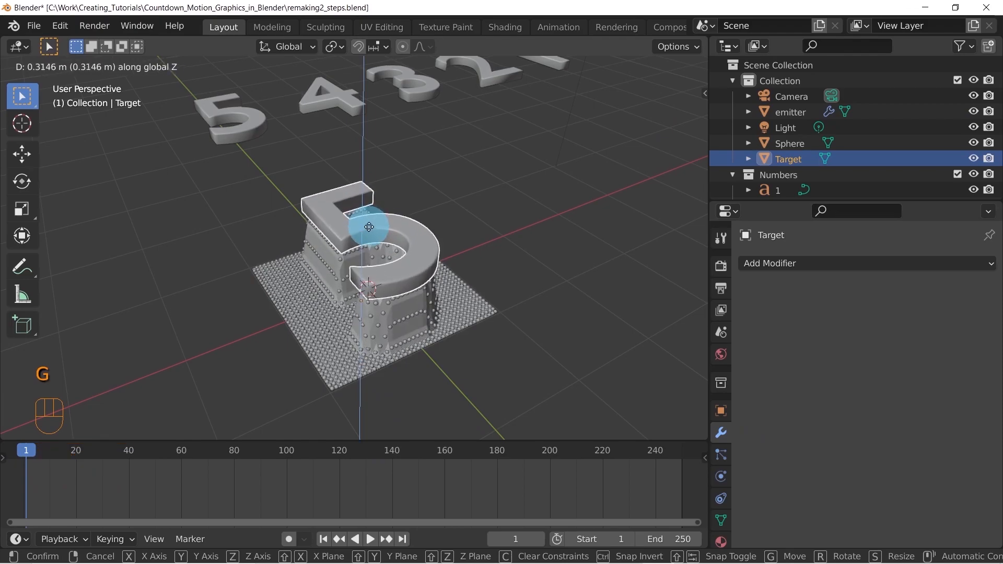
pyautogui.click(372, 252)
pyautogui.moveTo(416, 272)
pyautogui.mouseDown(button='middle')
pyautogui.moveTo(396, 274)
pyautogui.moveTo(415, 277)
pyautogui.mouseUp(button='middle')
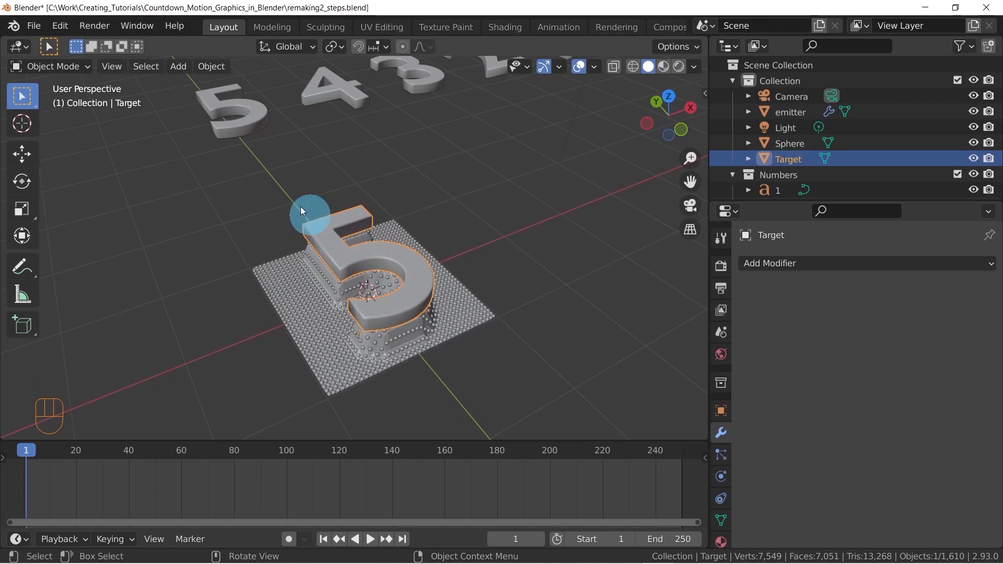
pyautogui.keyDown('shift'); pyautogui.moveTo(395, 171); pyautogui.dragTo(359, 236, button='middle'); pyautogui.keyUp('shift')
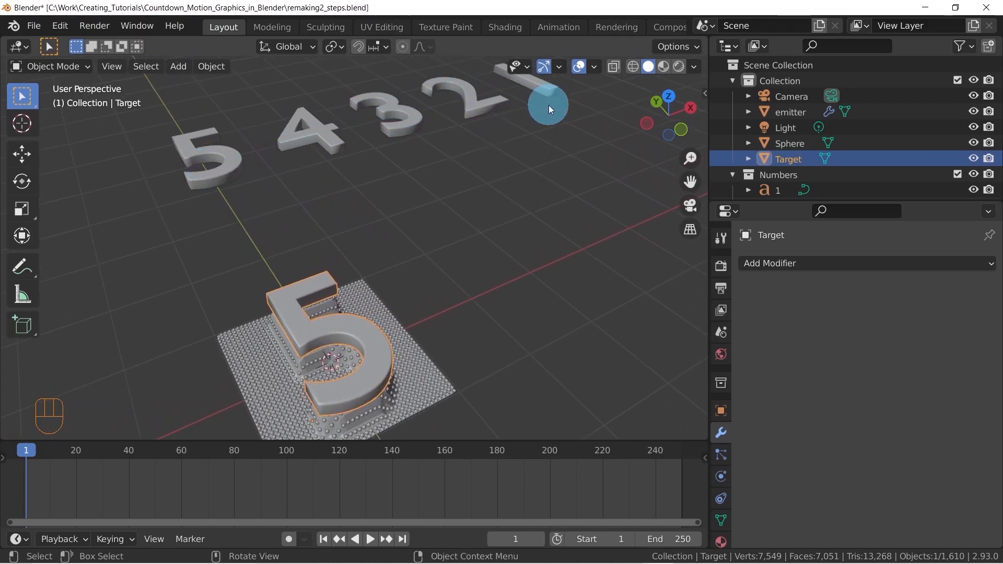
pyautogui.keyDown('shift'); pyautogui.moveTo(521, 178); pyautogui.dragTo(515, 190, button='middle'); pyautogui.keyUp('shift')
pyautogui.scroll(-2, 483, 209)
pyautogui.moveTo(450, 250); pyautogui.dragTo(449, 236, button='middle')
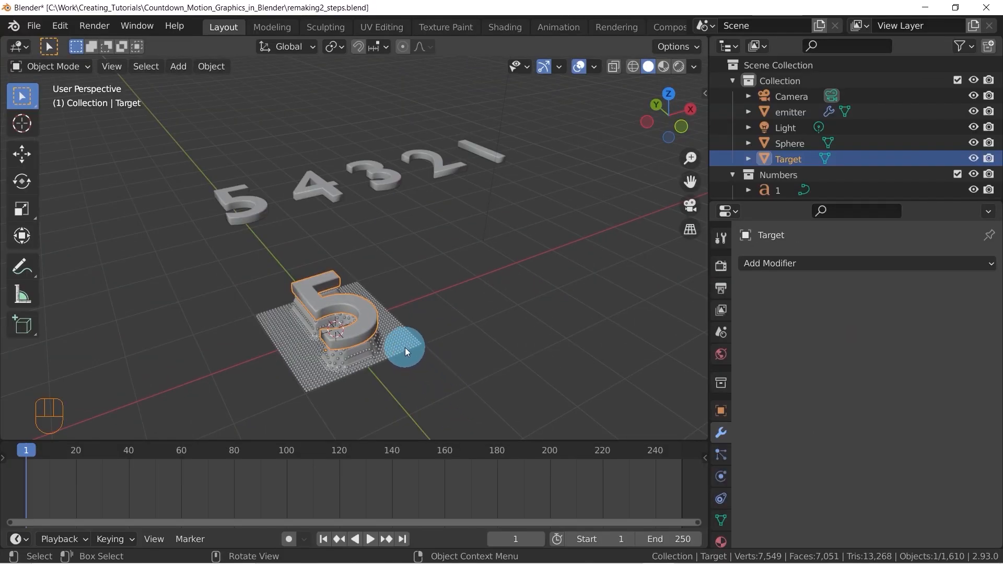
# Insert a single keyframe on the emitter plane's Z rotation of 0° at frame 1
pyautogui.click(402, 341)
pyautogui.moveTo(409, 343); pyautogui.dragTo(440, 310, button='middle')
pyautogui.press('KP_7')
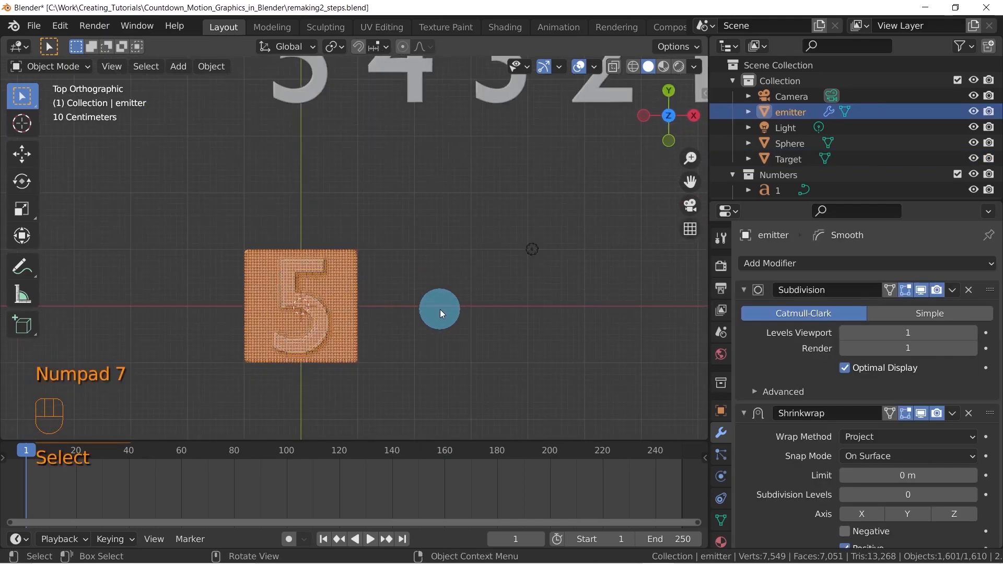
pyautogui.keyDown('shift'); pyautogui.moveTo(380, 350); pyautogui.dragTo(457, 265, button='middle'); pyautogui.keyUp('shift')
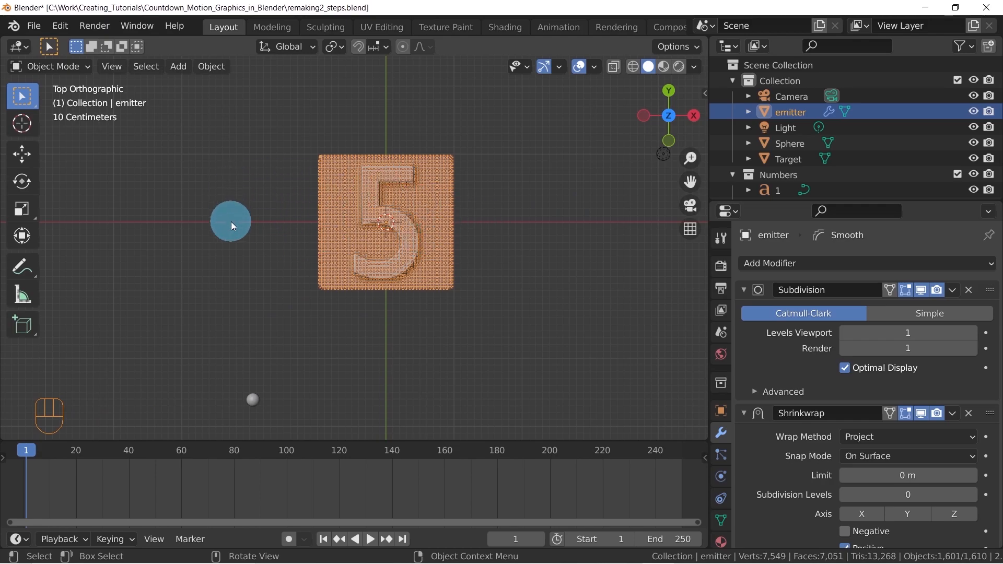
pyautogui.press('n')
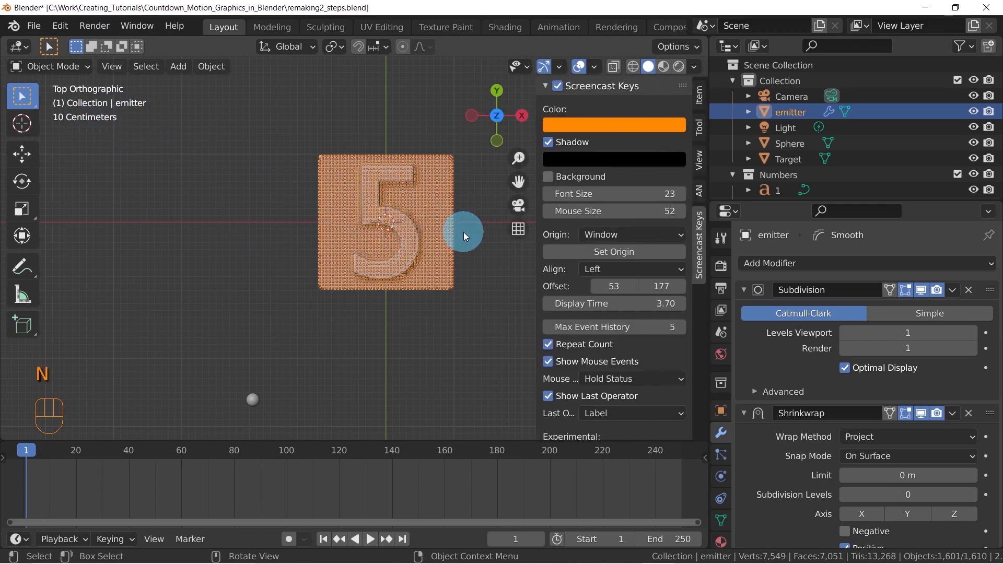
pyautogui.click(700, 95)
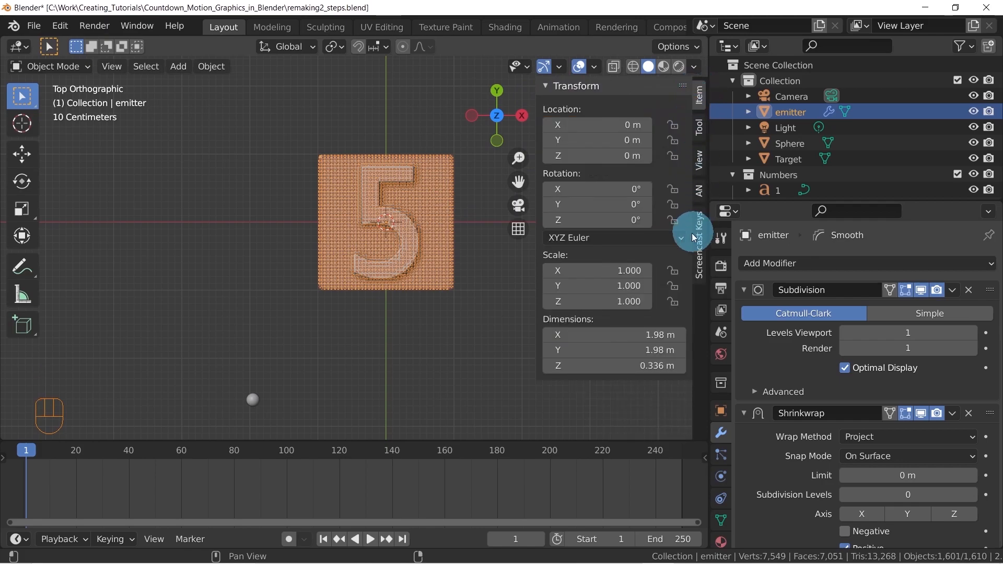
pyautogui.rightClick(577, 221)
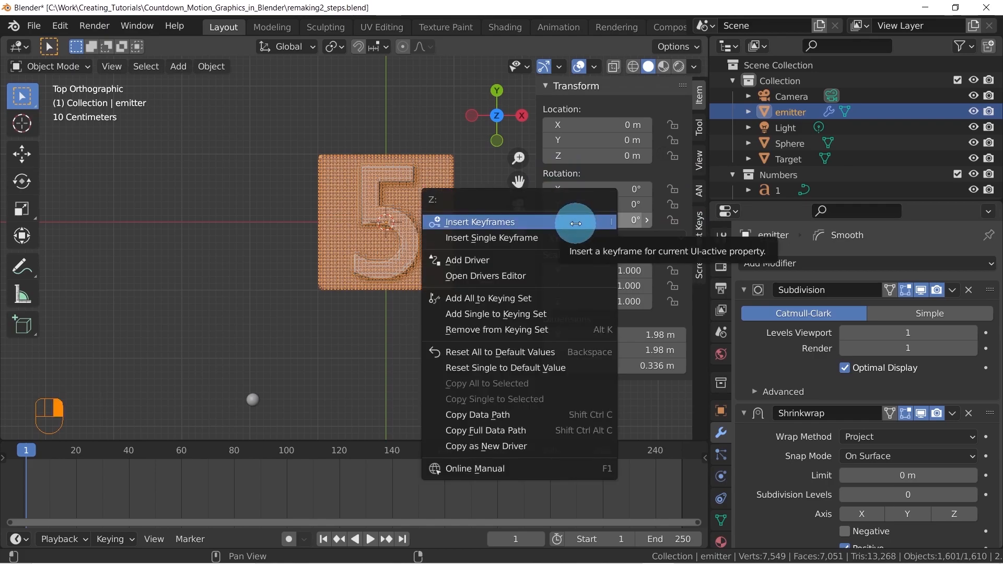
pyautogui.click(546, 237)
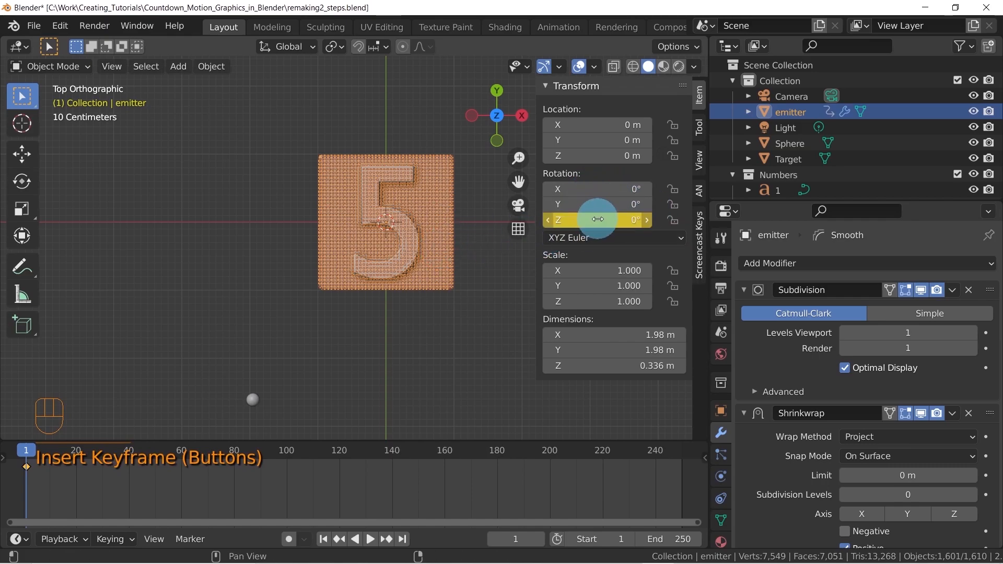
# Try keyframing all rotation axes of the emitter plane and undo it
pyautogui.press('i')
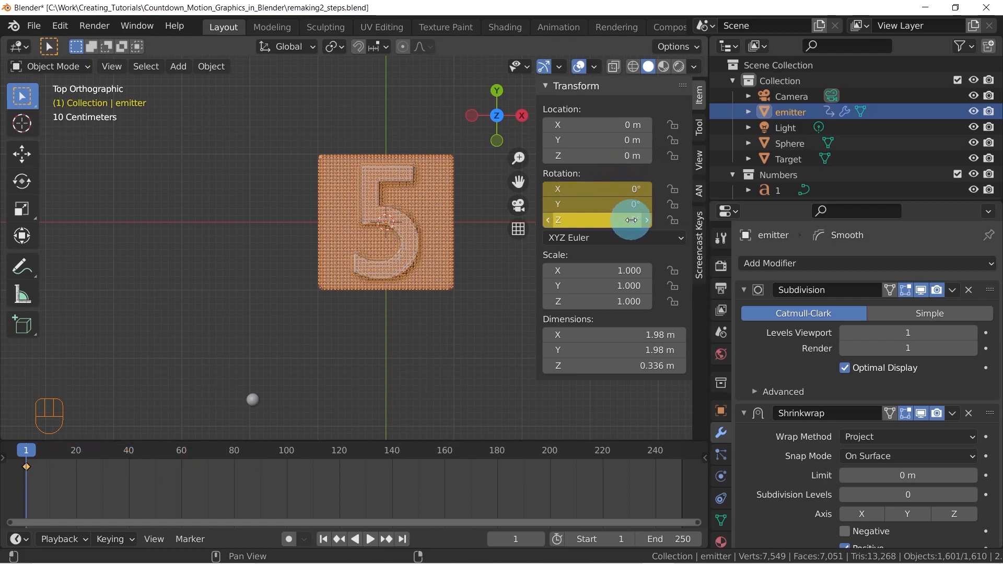
pyautogui.hotkey('ctrl', 'z')
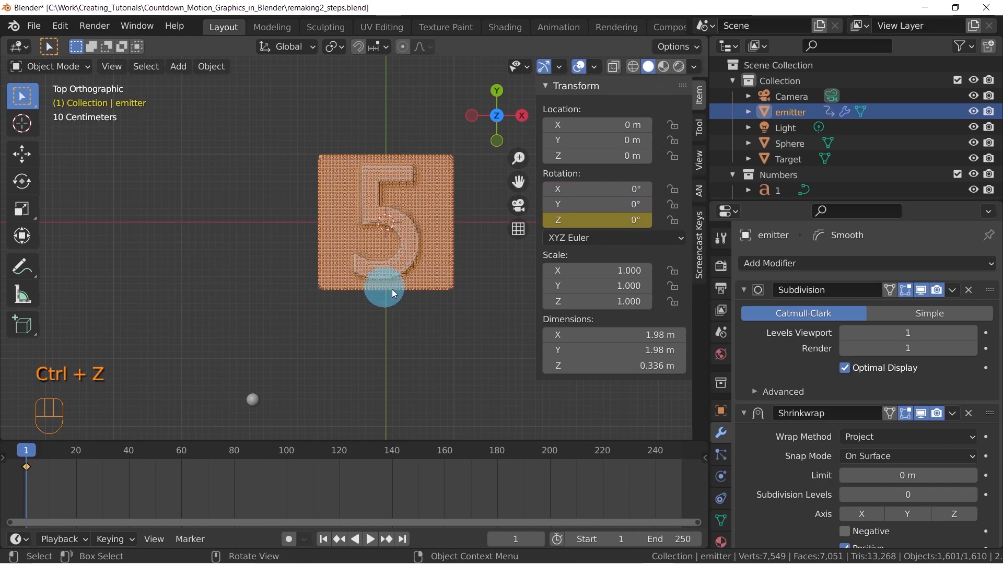
pyautogui.moveTo(393, 288); pyautogui.dragTo(2, 509, button='middle')
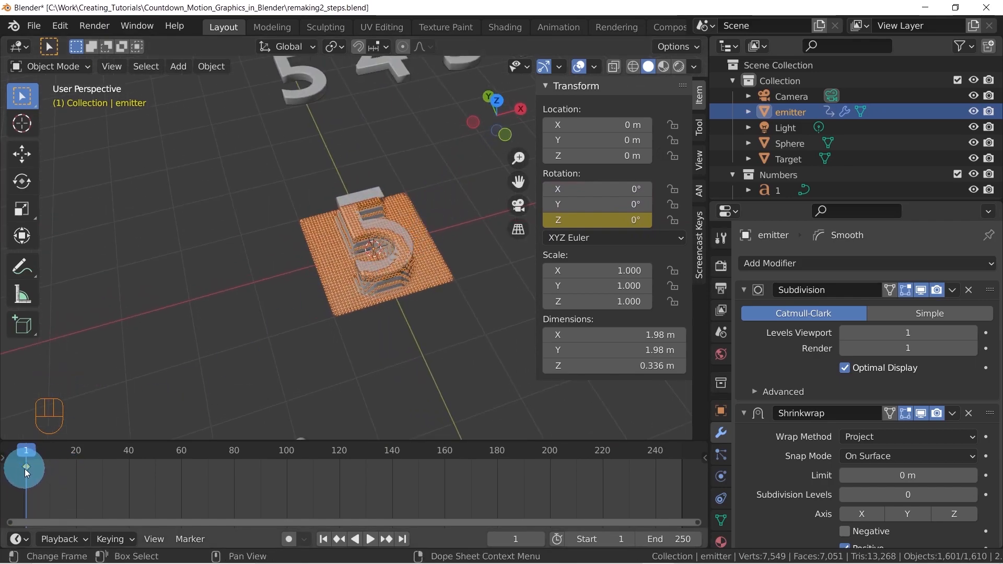
# Flip the timeline's header to the top and enlarge the timeline area
pyautogui.rightClick(232, 534)
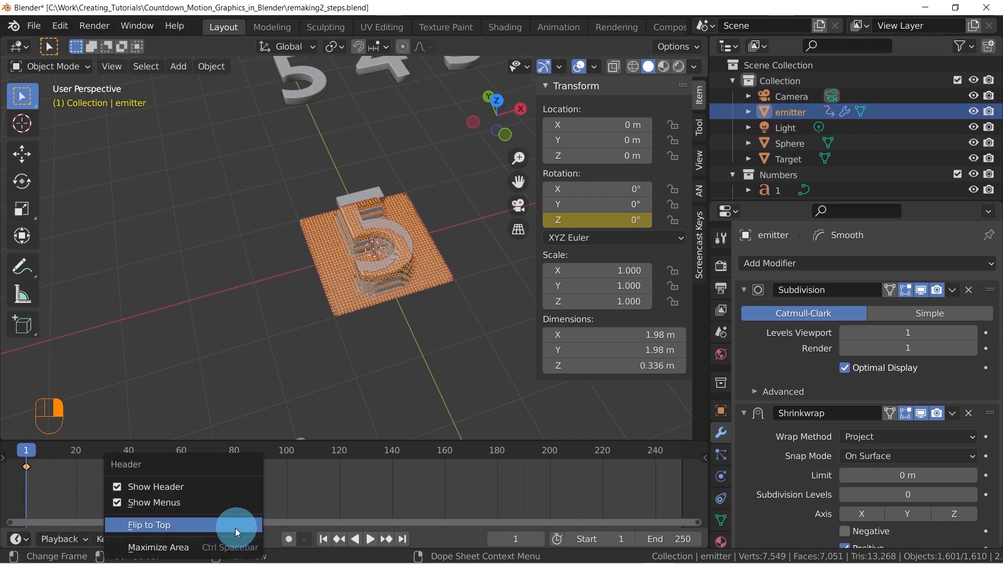
pyautogui.click(186, 525)
pyautogui.moveTo(151, 440); pyautogui.dragTo(161, 407)
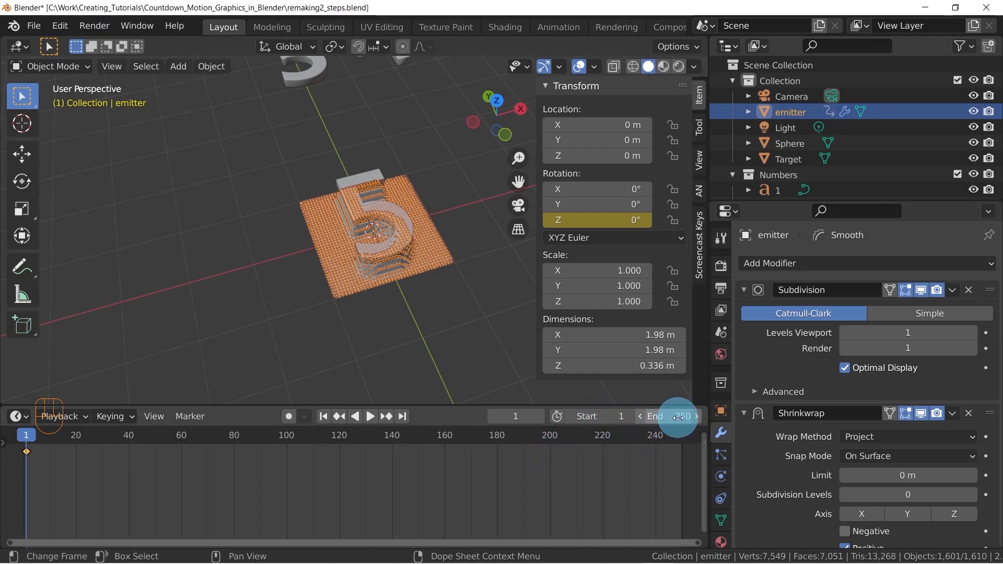
# Set the animation's end frame to 300 and fit the whole frame range in the timeline
pyautogui.moveTo(515, 418)
pyautogui.mouseDown()
pyautogui.moveTo(537, 418)
pyautogui.moveTo(509, 418)
pyautogui.mouseUp()
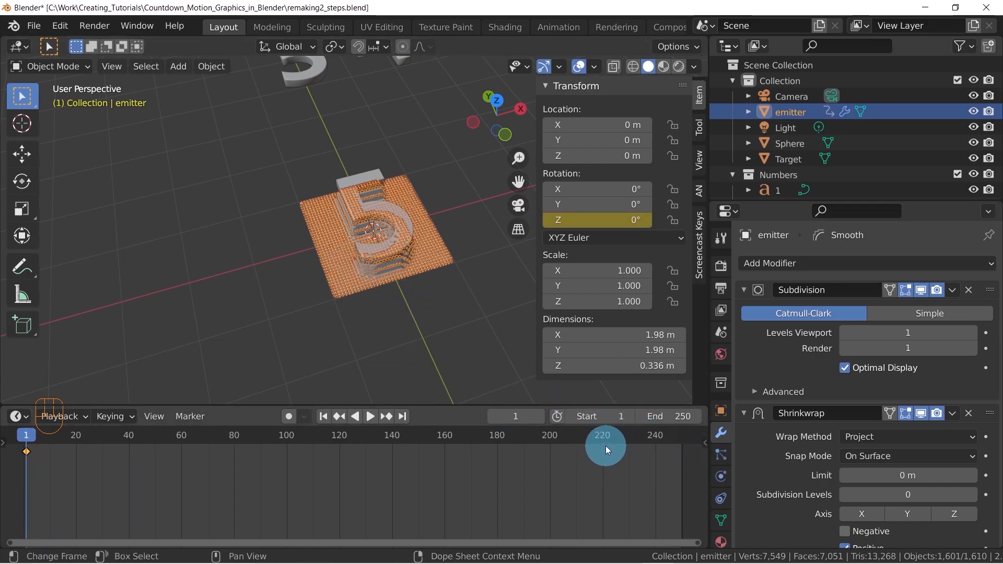
pyautogui.click(678, 417)
pyautogui.write('300')
pyautogui.press('Return')
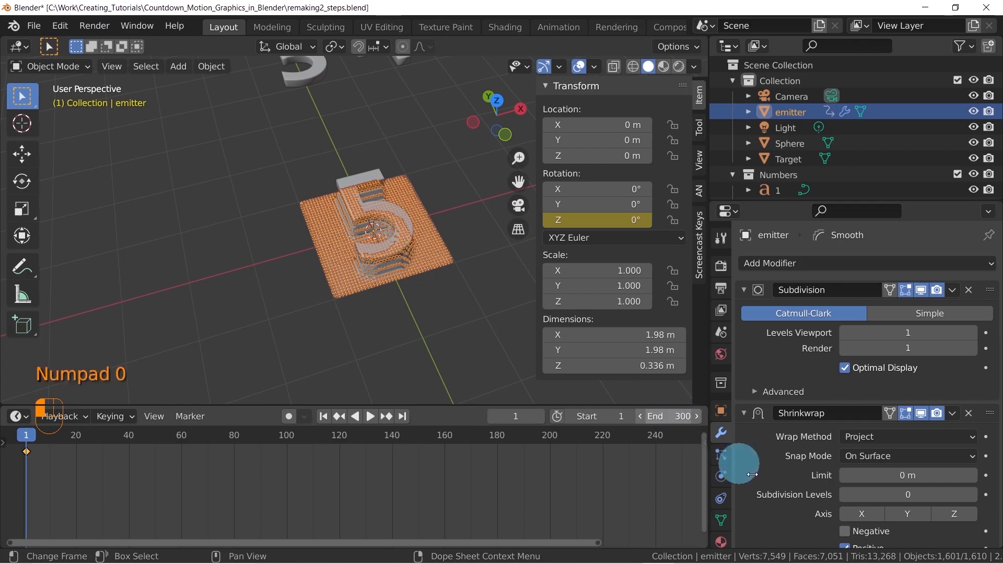
pyautogui.press('Home')
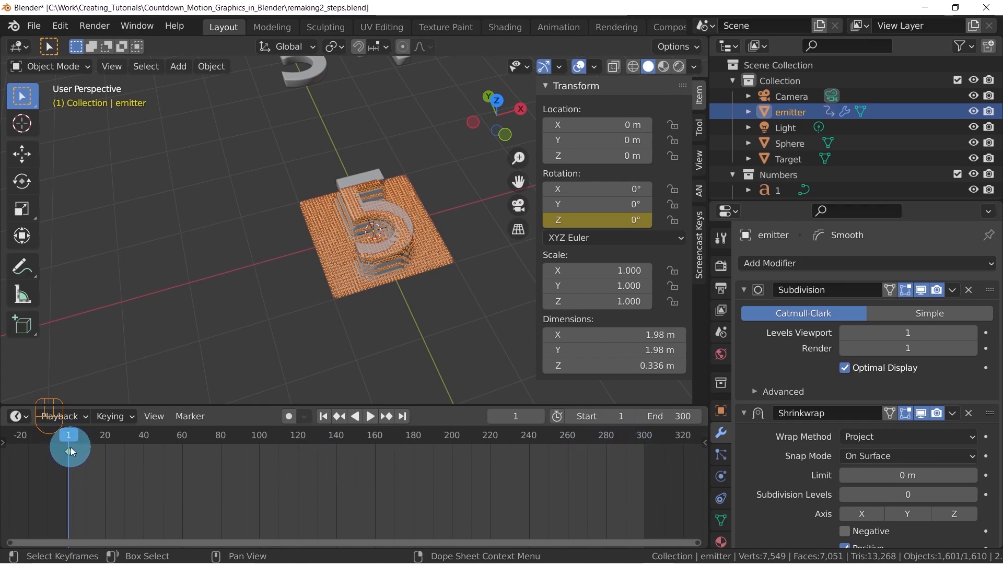
# Try rotating the emitter plane by 90° in top view at frame 1 and open its Z rotation keyframe options
pyautogui.moveTo(308, 328)
pyautogui.mouseDown(button='middle')
pyautogui.moveTo(384, 199)
pyautogui.moveTo(373, 228)
pyautogui.moveTo(412, 199)
pyautogui.moveTo(332, 258)
pyautogui.moveTo(351, 264)
pyautogui.moveTo(393, 206)
pyautogui.mouseUp(button='middle')
pyautogui.press('KP_7')
pyautogui.scroll(1, 333, 258)
pyautogui.press('r')
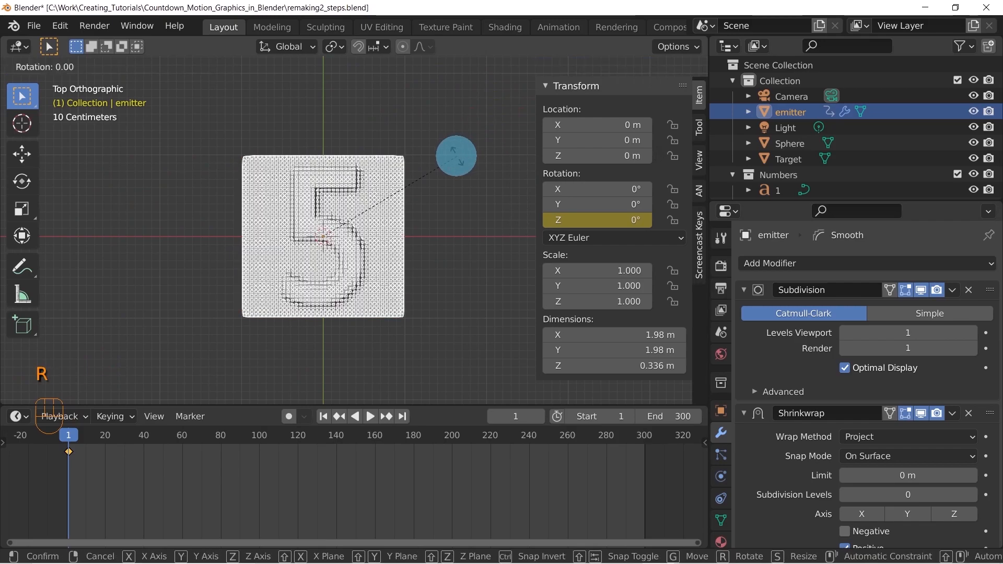
pyautogui.write('90')
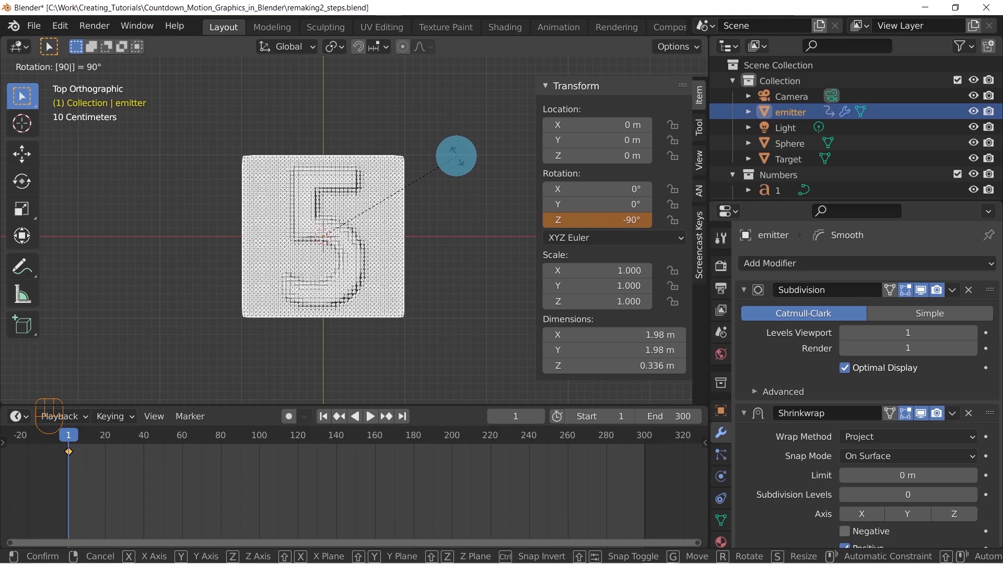
pyautogui.click(457, 157)
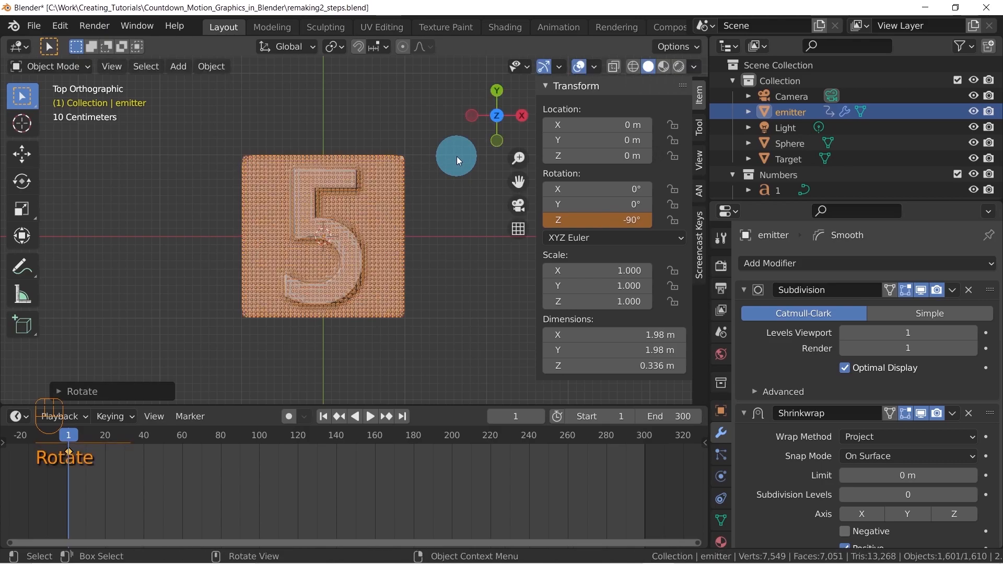
pyautogui.rightClick(598, 222)
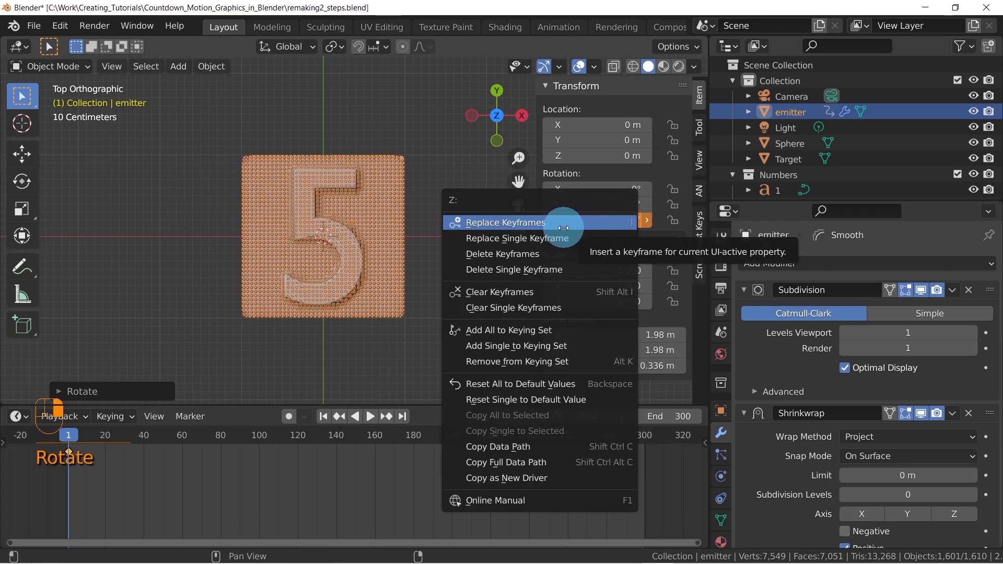
# At frame 60, rotate the emitter plane by 90° in top view and insert a single keyframe on its Z rotation
pyautogui.moveTo(73, 434); pyautogui.dragTo(183, 438)
pyautogui.click(58, 446)
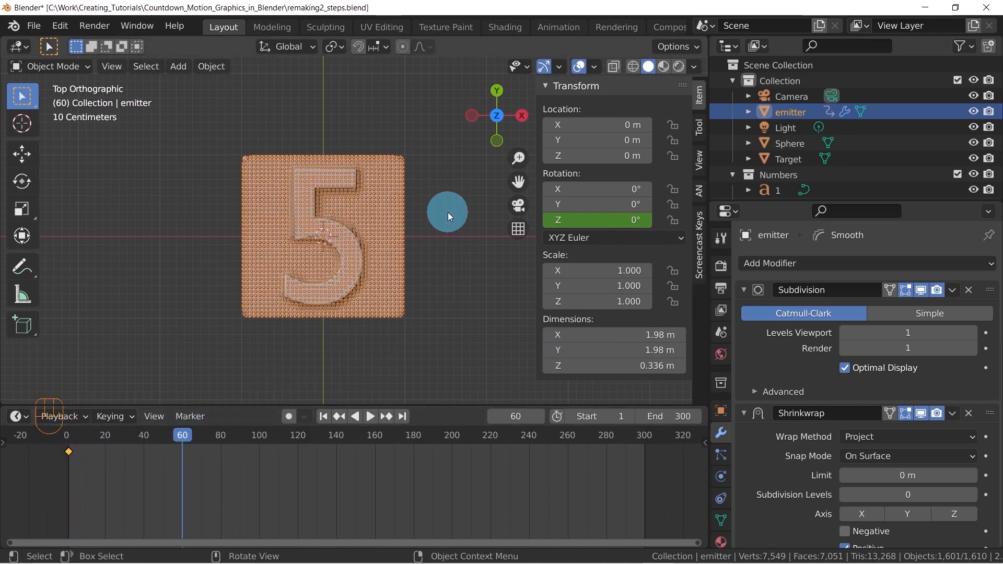
pyautogui.press('r')
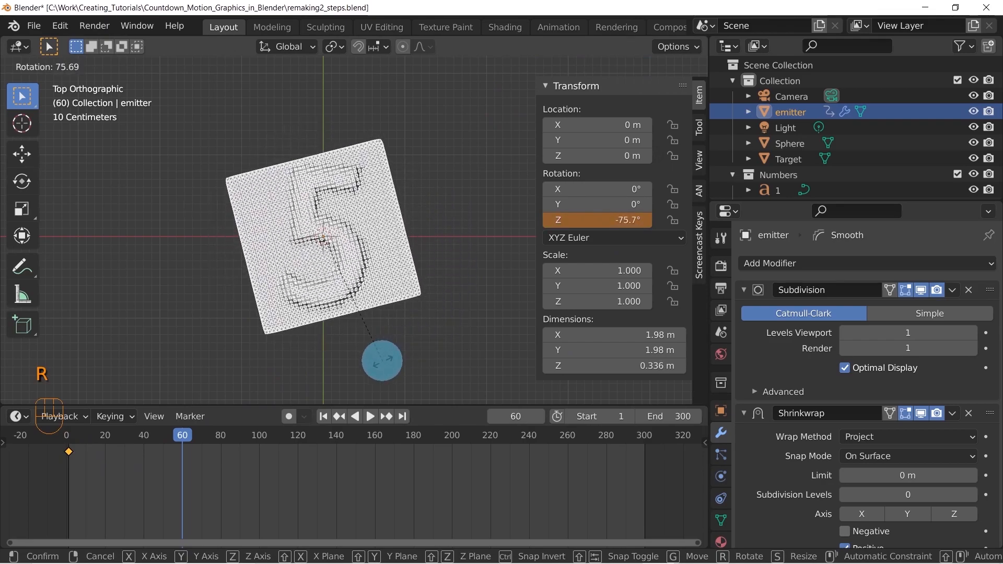
pyautogui.write('90')
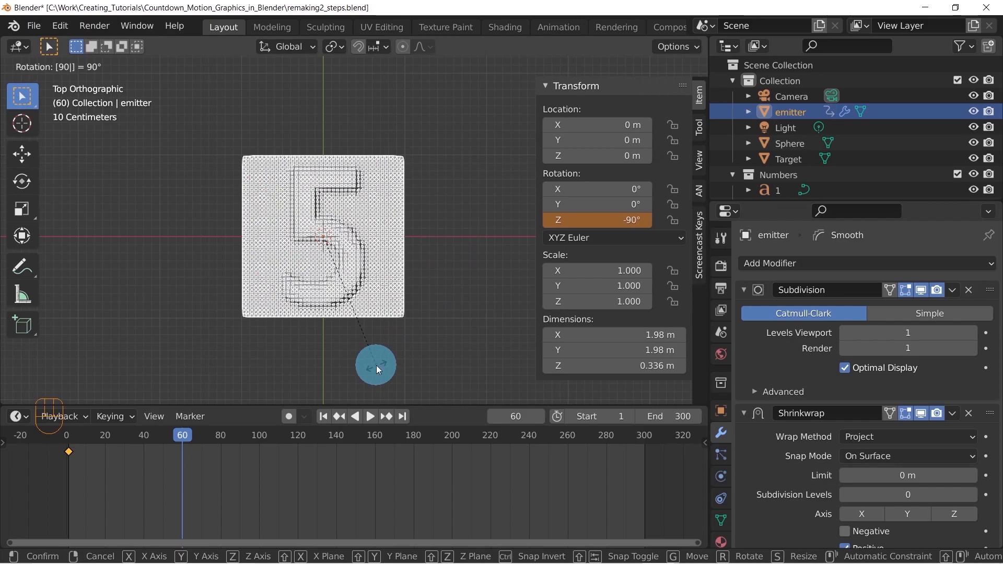
pyautogui.press('Return')
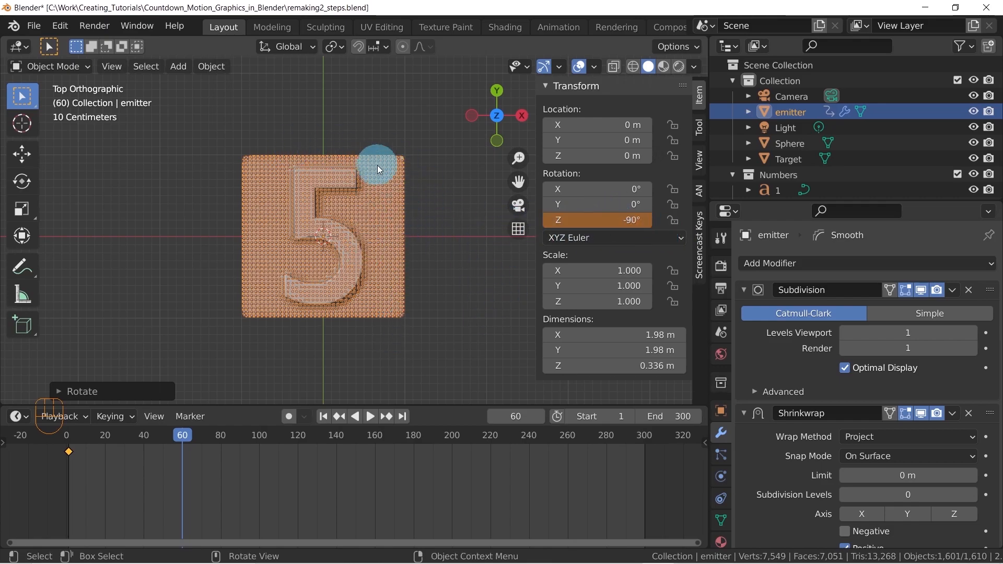
pyautogui.rightClick(608, 218)
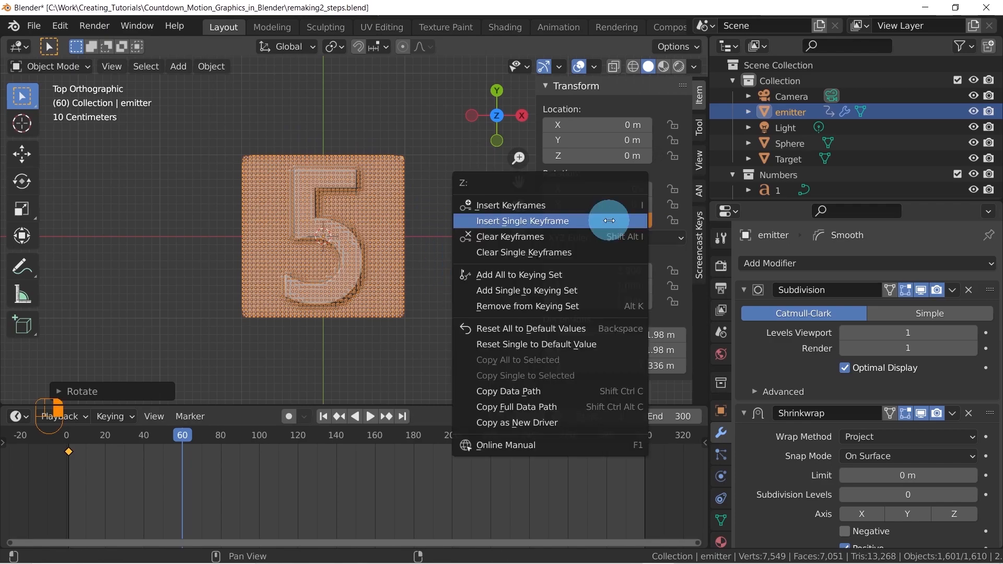
pyautogui.click(530, 222)
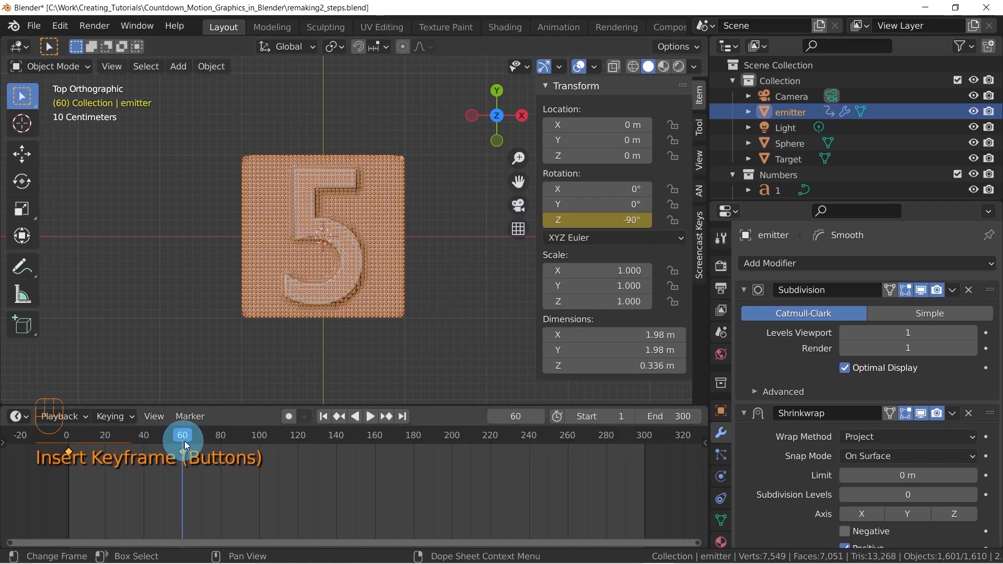
# Play back the emitter plane's rotation from frame 1 to check its motion between the two keyframes, and return to frame 1
pyautogui.moveTo(174, 436); pyautogui.dragTo(68, 434)
pyautogui.press('Right')
pyautogui.press('space')
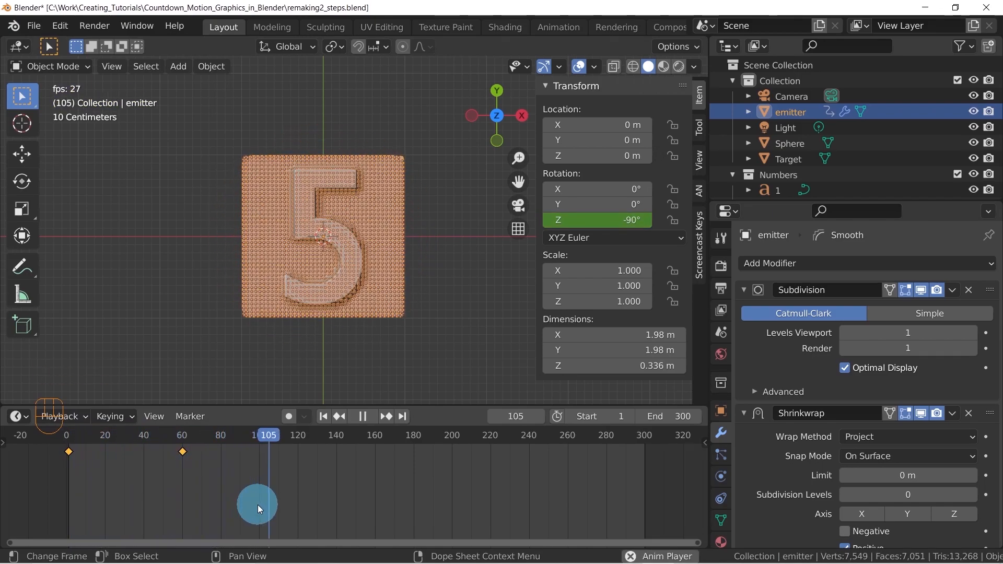
pyautogui.press('space')
pyautogui.moveTo(274, 436); pyautogui.dragTo(67, 434)
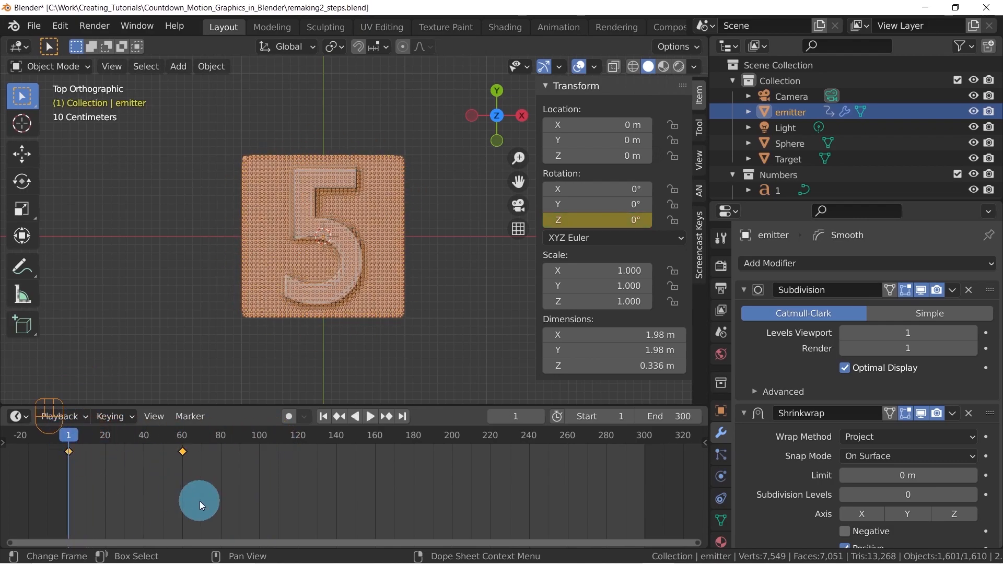
pyautogui.press('space')
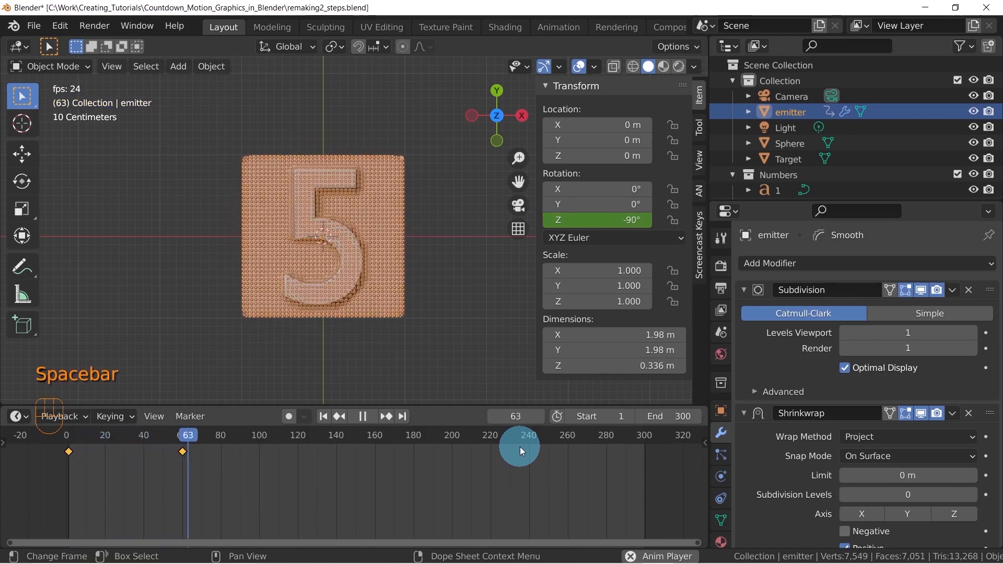
pyautogui.press('space')
pyautogui.moveTo(194, 434); pyautogui.dragTo(67, 449)
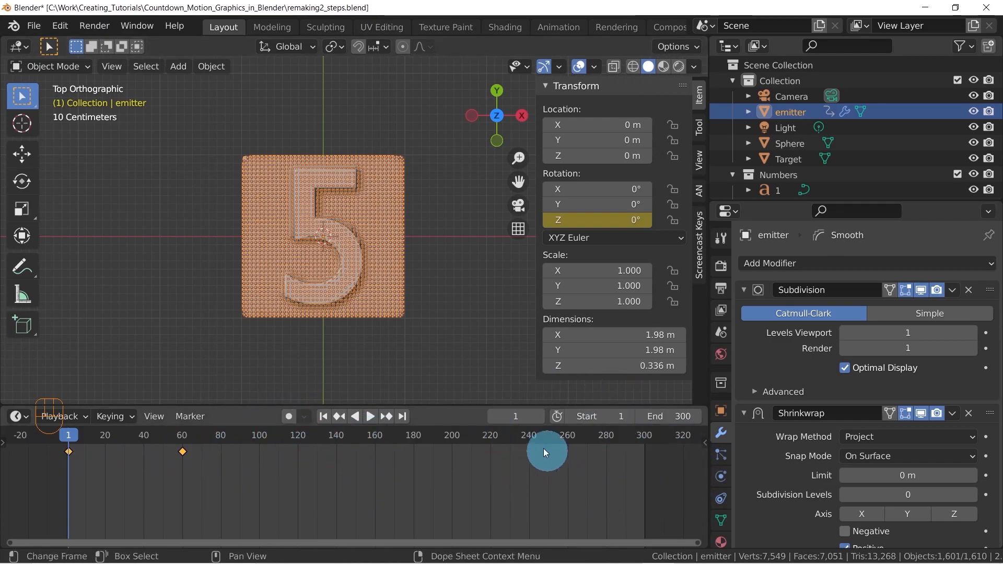
# Reduce the timeline's height and switch to the Animation workspace with a closer angled view of the emitter plane
pyautogui.moveTo(454, 405); pyautogui.dragTo(461, 424)
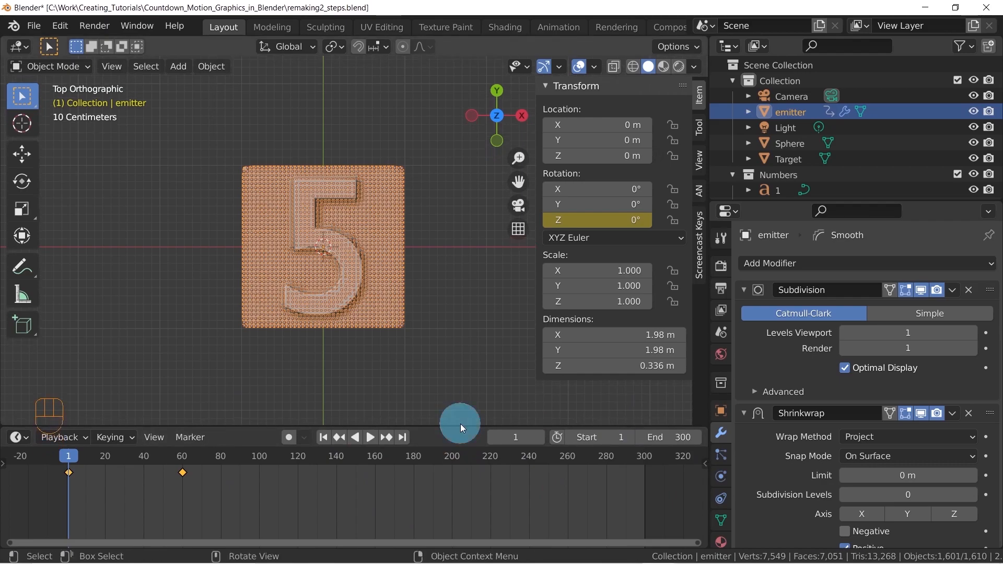
pyautogui.moveTo(337, 346); pyautogui.dragTo(392, 304, button='middle')
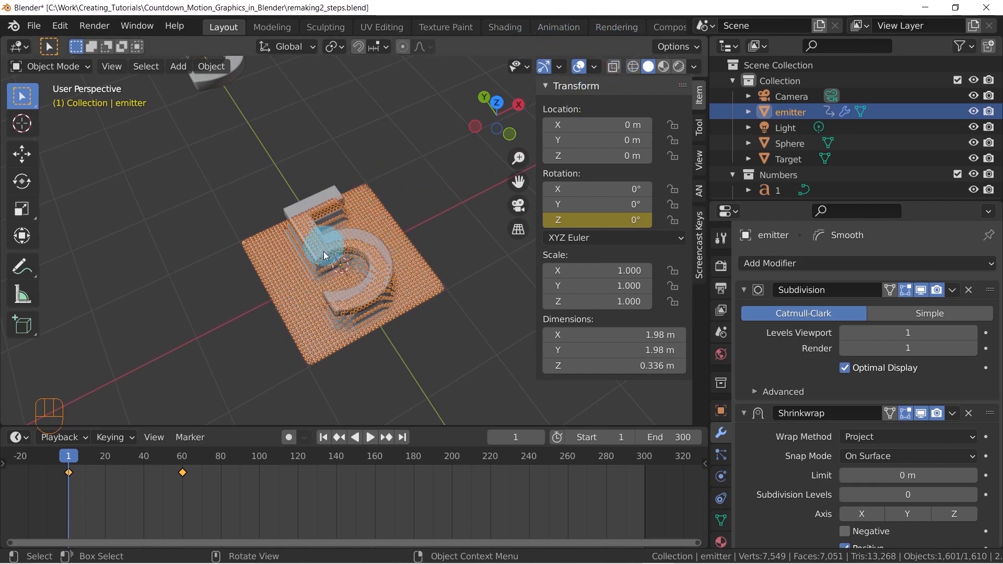
pyautogui.click(550, 26)
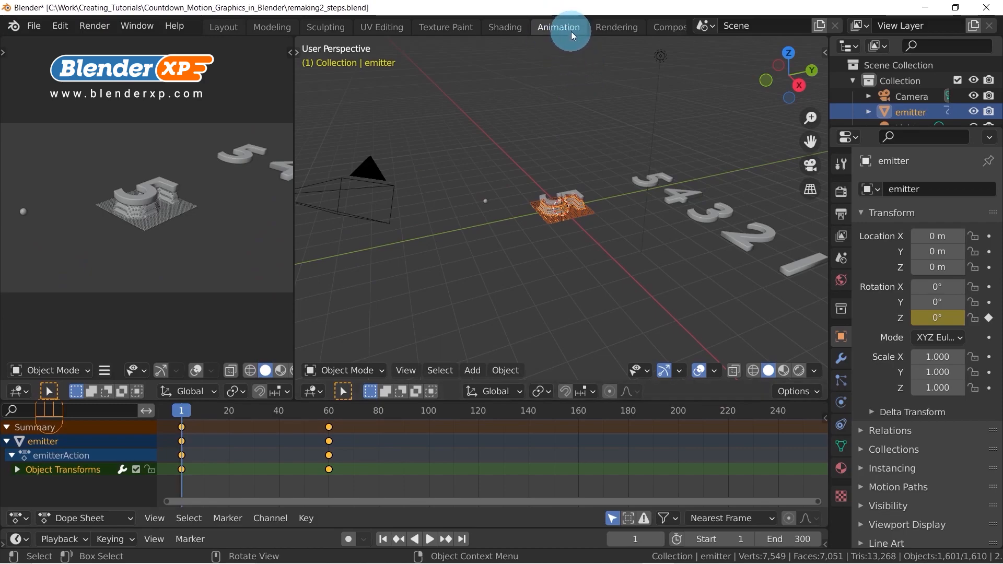
pyautogui.moveTo(560, 201); pyautogui.dragTo(620, 214, button='middle')
pyautogui.scroll(5, 603, 201)
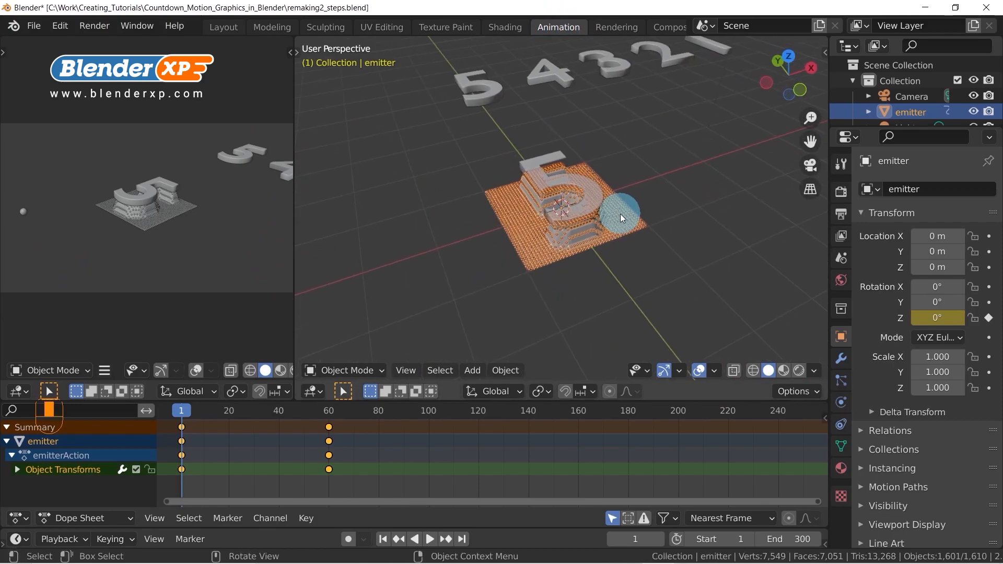
# Replace the camera viewport with a wider Graph Editor, flip its header to the top and expand the emitter's Object Transforms channel
pyautogui.click(20, 391)
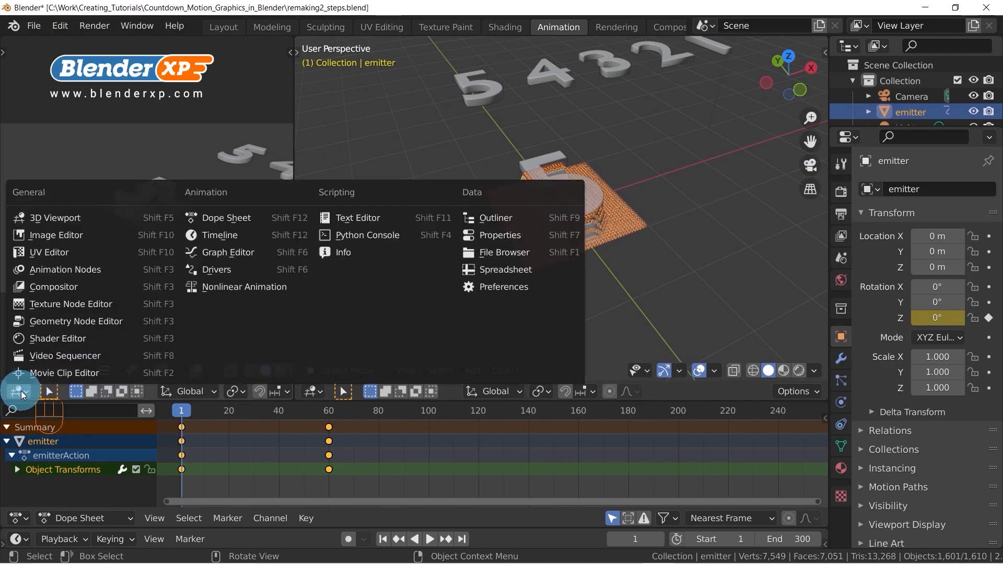
pyautogui.click(221, 253)
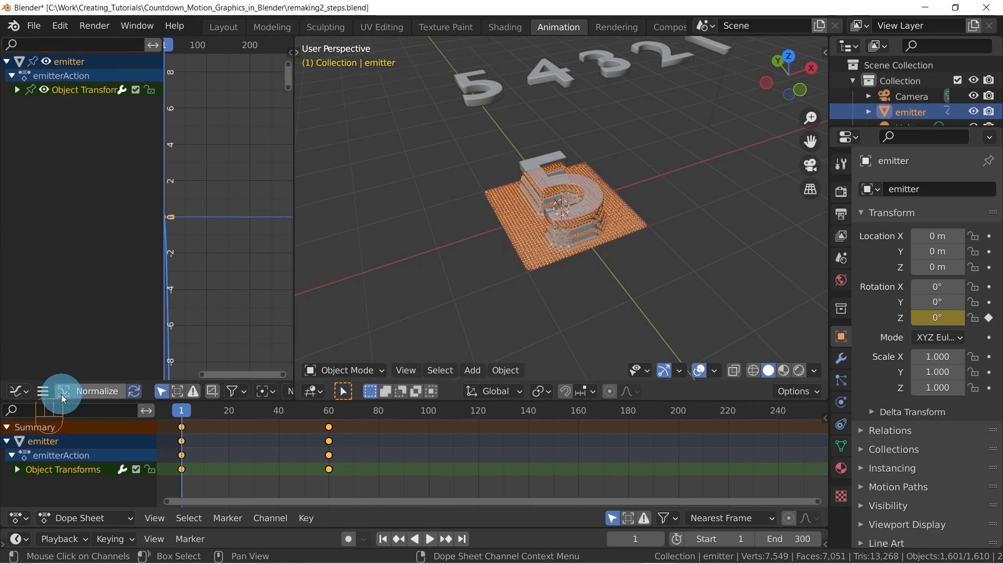
pyautogui.rightClick(54, 388)
pyautogui.click(52, 388)
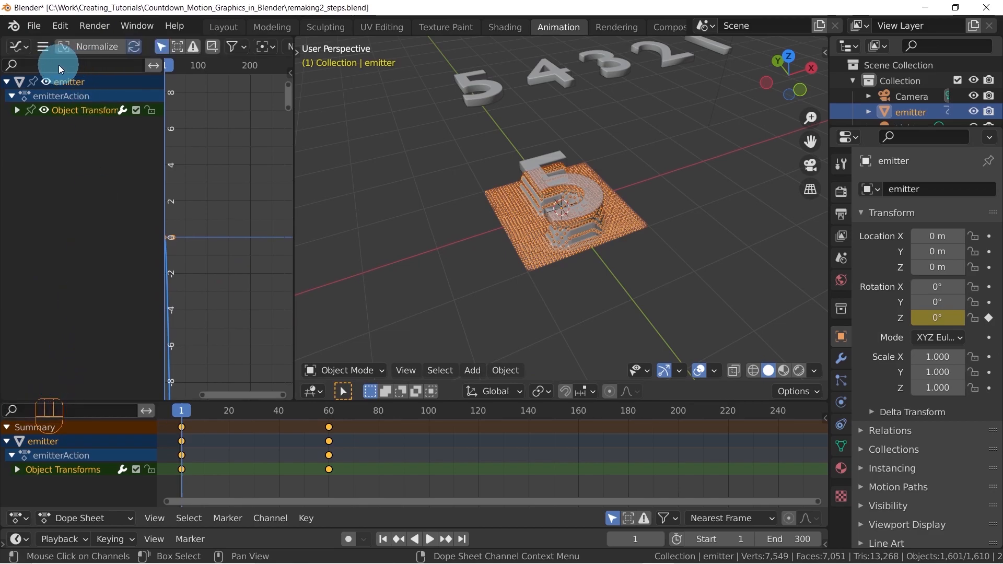
pyautogui.moveTo(294, 116); pyautogui.dragTo(373, 115)
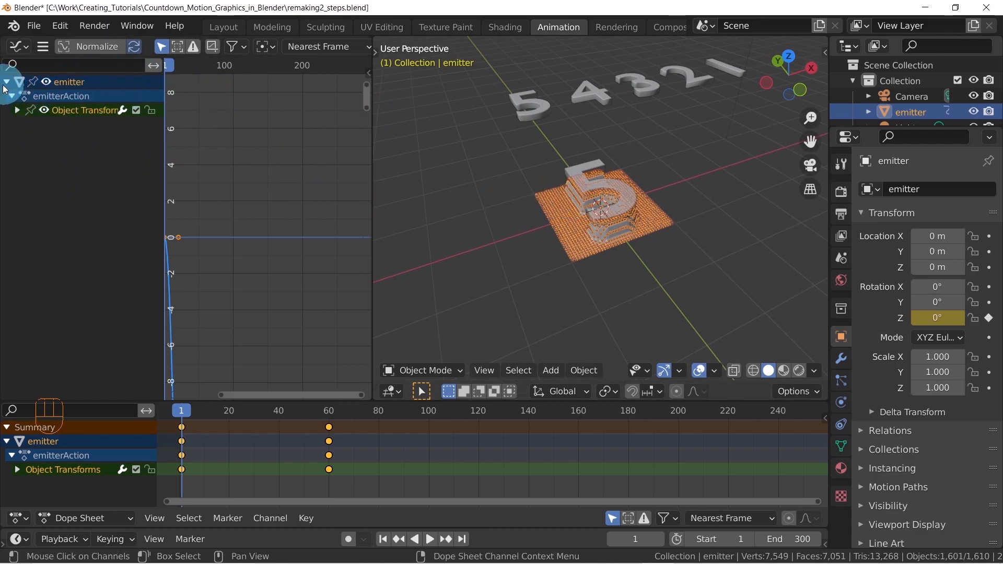
pyautogui.click(17, 111)
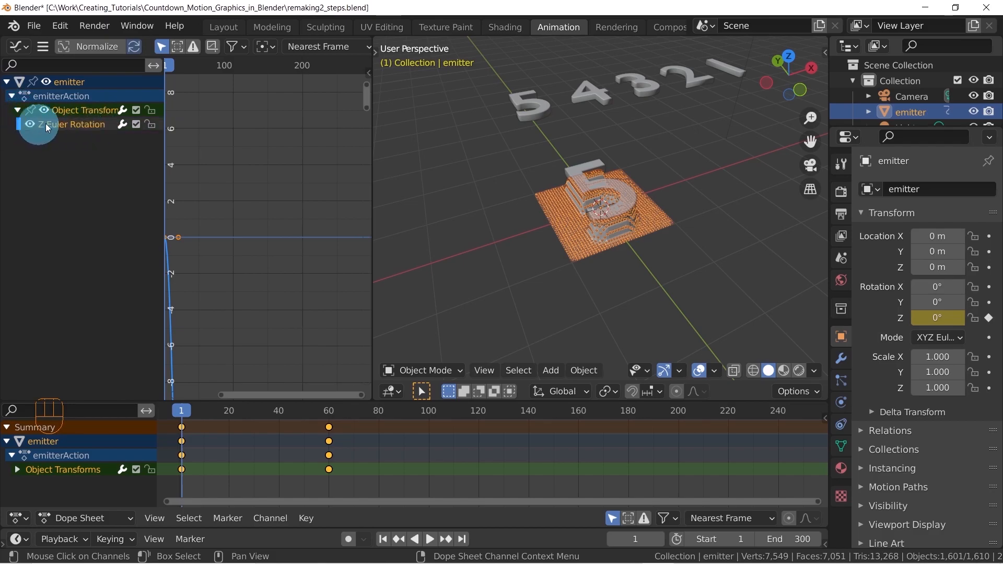
# Examine the Z Euler Rotation curve between its keyframes at frames 1 and 60 by framing it and scrubbing through the frames
pyautogui.moveTo(224, 217); pyautogui.dragTo(308, 148, button='middle')
pyautogui.click(217, 175)
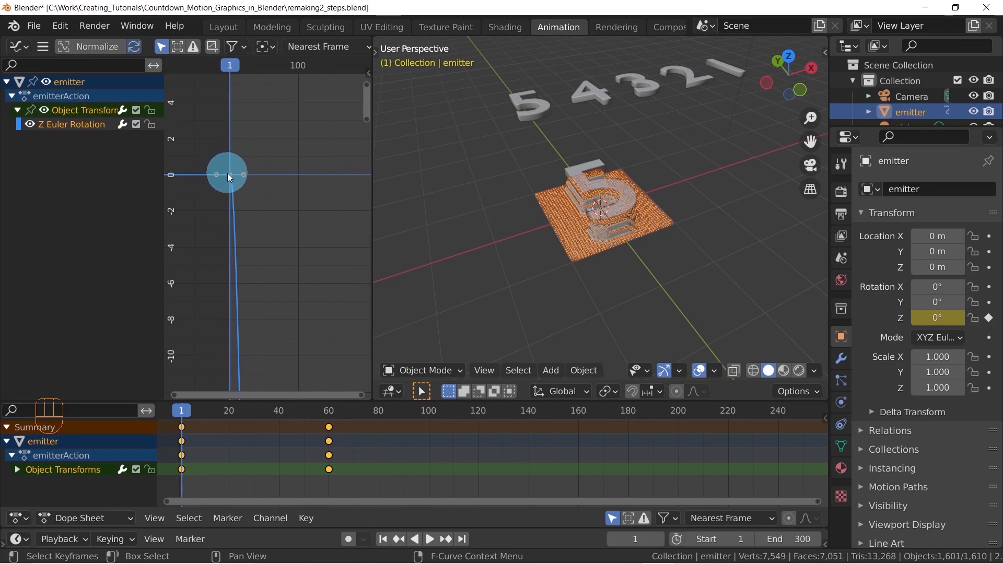
pyautogui.scroll(-1, 231, 176)
pyautogui.moveTo(246, 197); pyautogui.dragTo(280, 291, button='middle')
pyautogui.moveTo(235, 222); pyautogui.dragTo(278, 213, button='middle')
pyautogui.scroll(5, 262, 218)
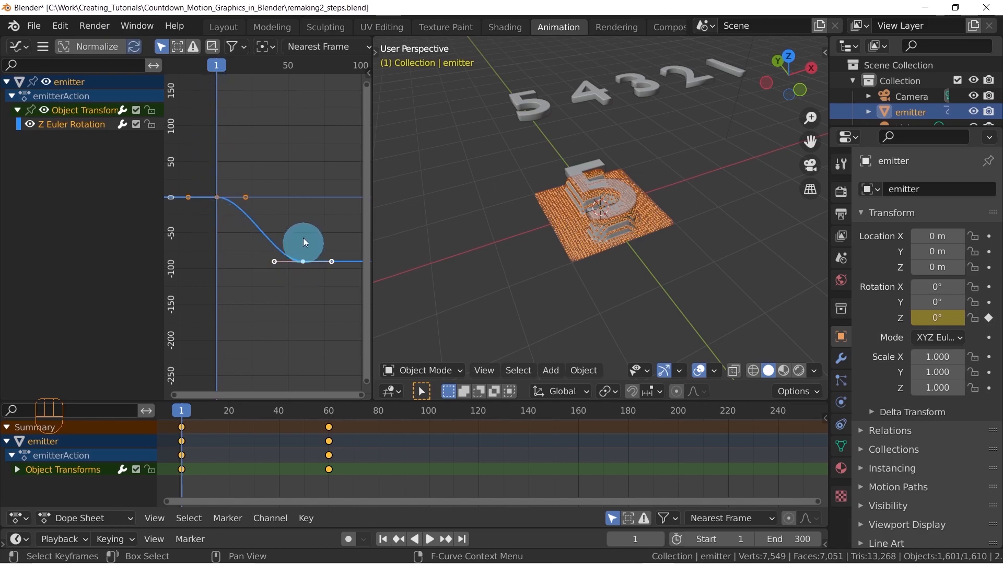
pyautogui.moveTo(299, 69); pyautogui.dragTo(304, 67)
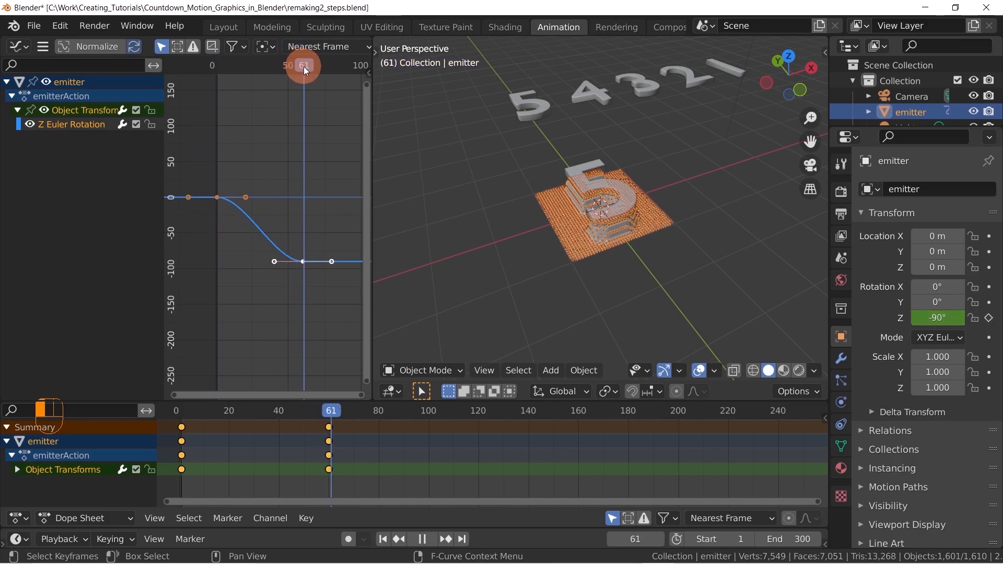
pyautogui.moveTo(306, 66); pyautogui.dragTo(303, 66)
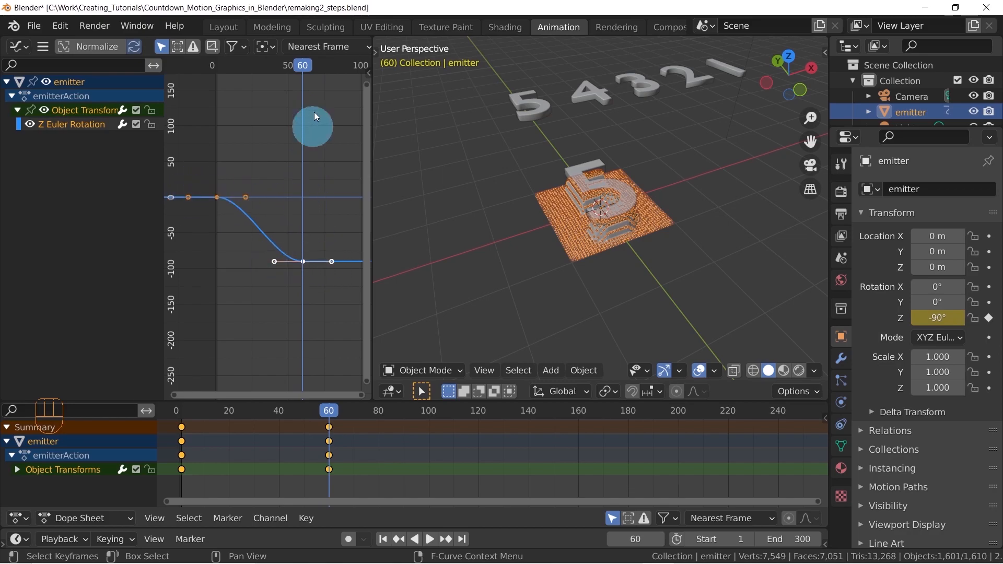
pyautogui.moveTo(305, 70); pyautogui.dragTo(240, 89)
# Select all keyframes of the emitter's Z Euler Rotation curve and set their extrapolation to Linear Extrapolation
pyautogui.press('a')
pyautogui.press('a')
pyautogui.moveTo(333, 151); pyautogui.dragTo(193, 341)
pyautogui.moveTo(198, 127); pyautogui.dragTo(338, 282)
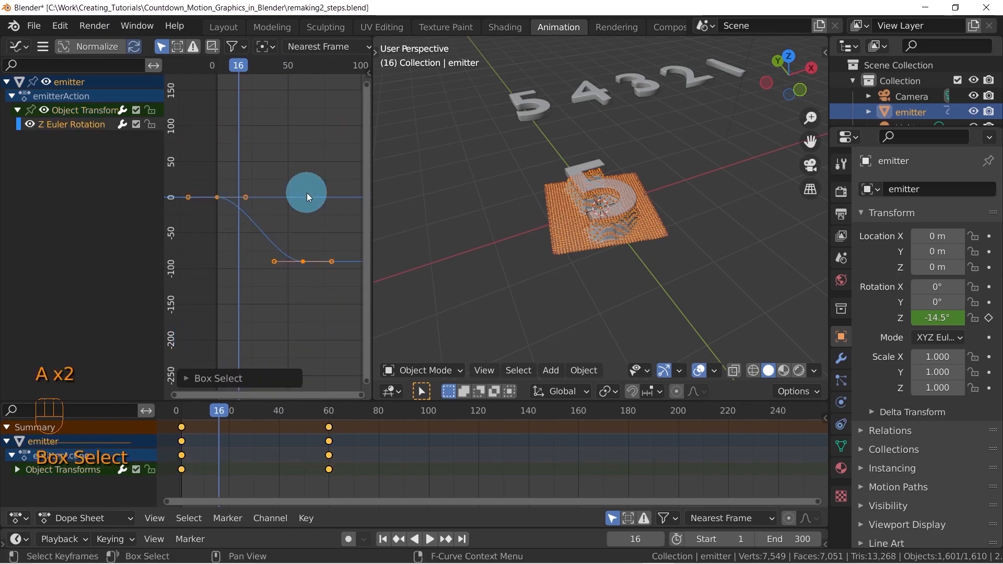
pyautogui.moveTo(272, 251); pyautogui.dragTo(304, 266)
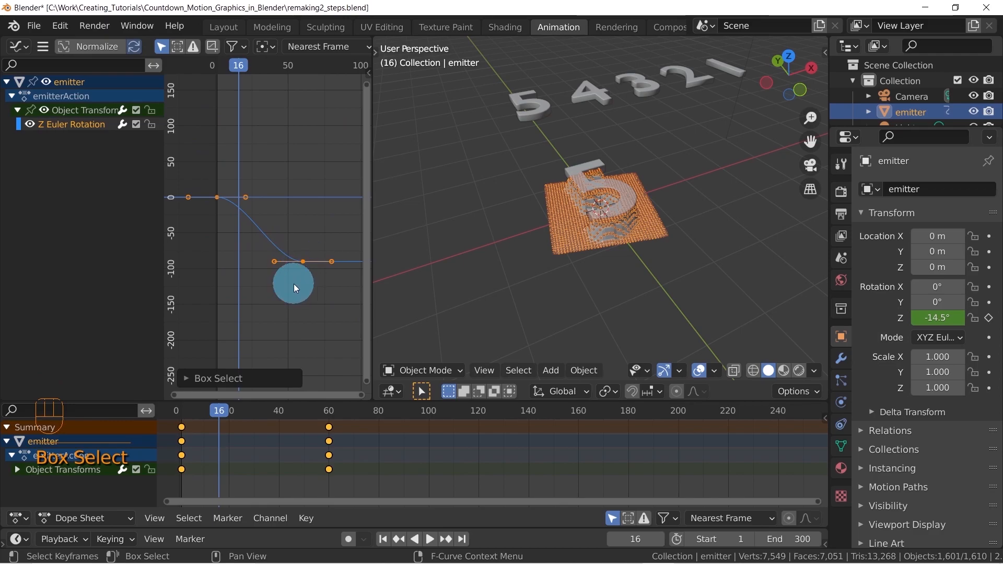
pyautogui.hotkey('shift', 'e')
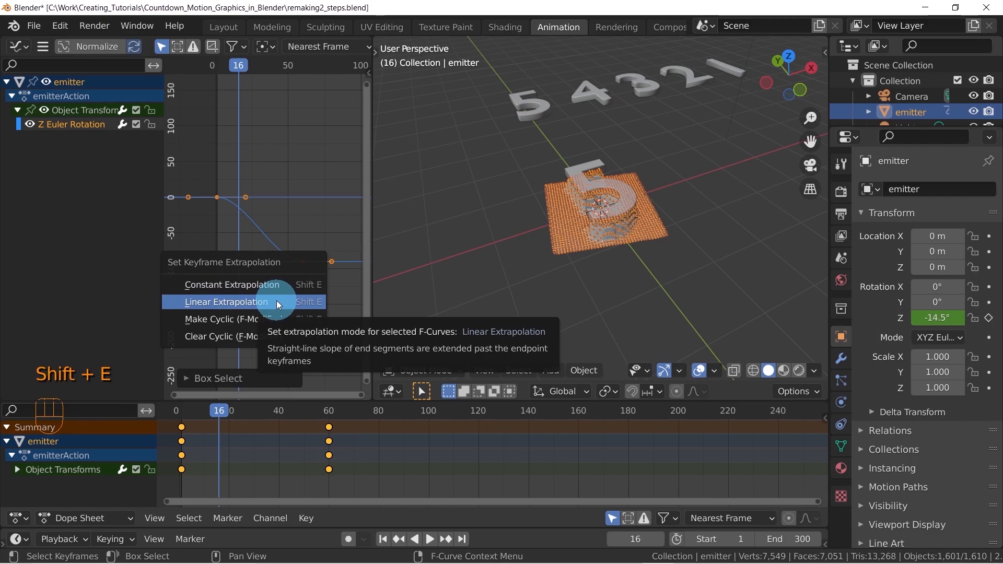
pyautogui.click(277, 302)
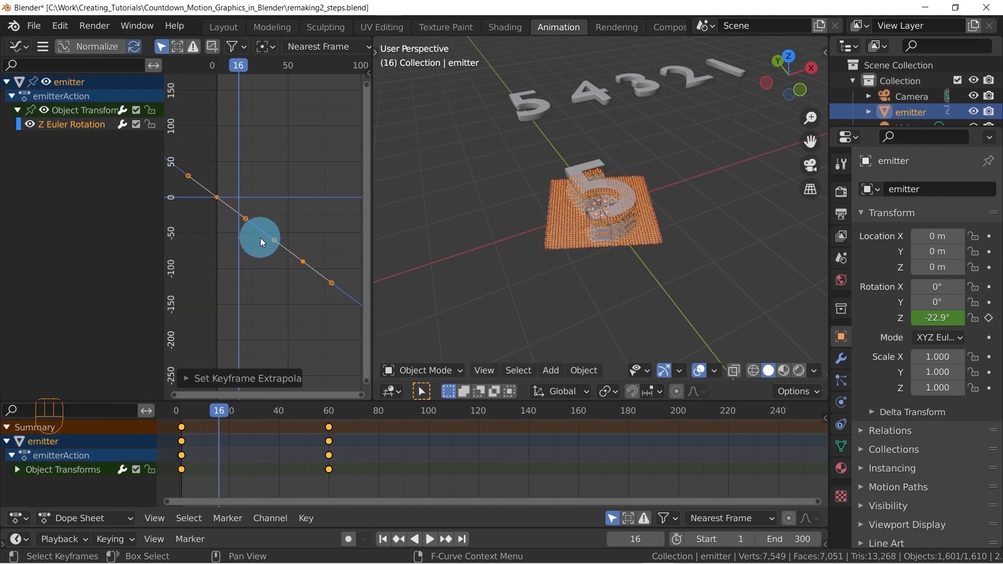
# Examine how the Z rotation curve continues beyond its keyframes in the Graph Editor, and return to frame 1
pyautogui.scroll(-2, 260, 240)
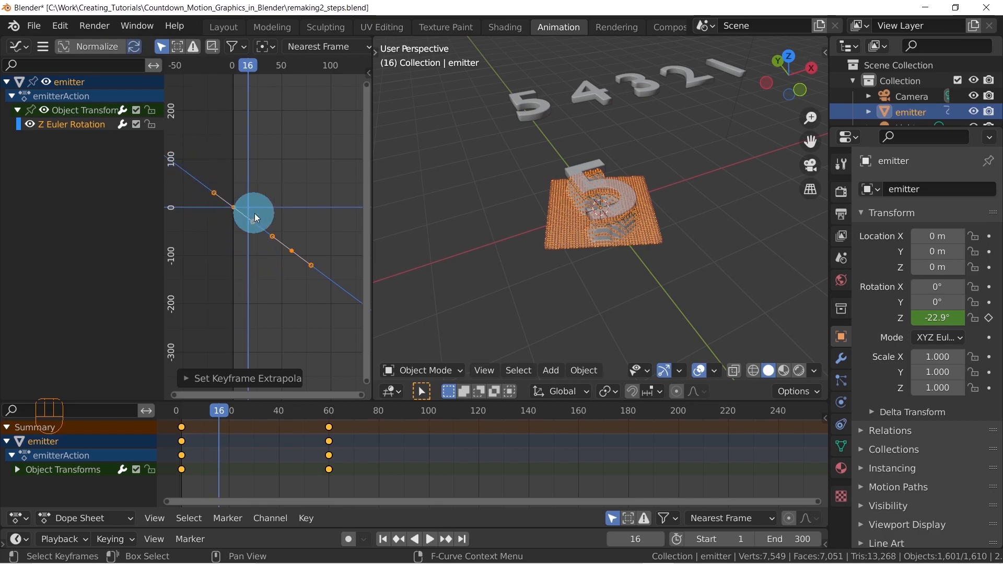
pyautogui.scroll(-3, 252, 213)
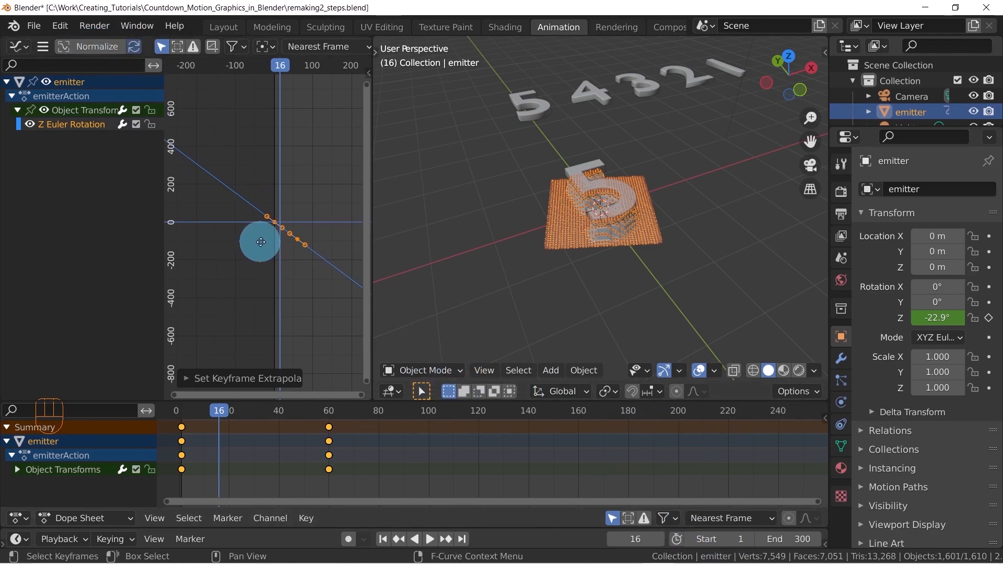
pyautogui.scroll(-3, 231, 213)
pyautogui.scroll(-5, 230, 211)
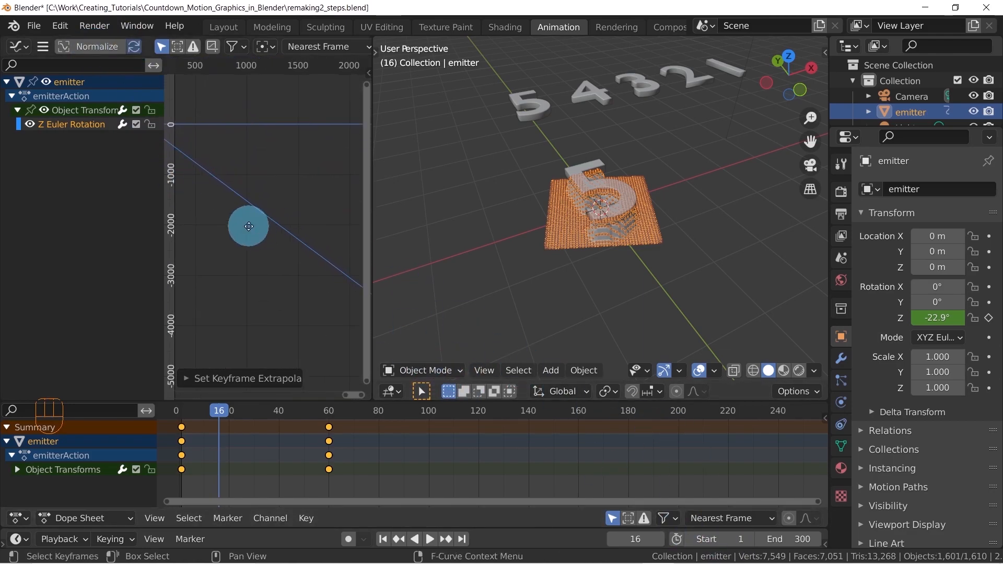
pyautogui.scroll(5, 291, 213)
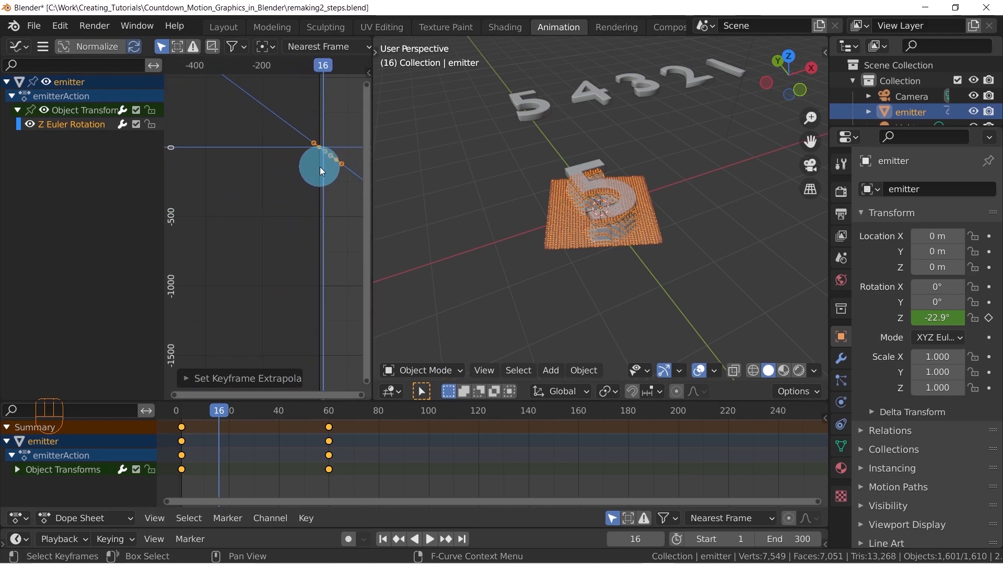
pyautogui.scroll(6, 233, 210)
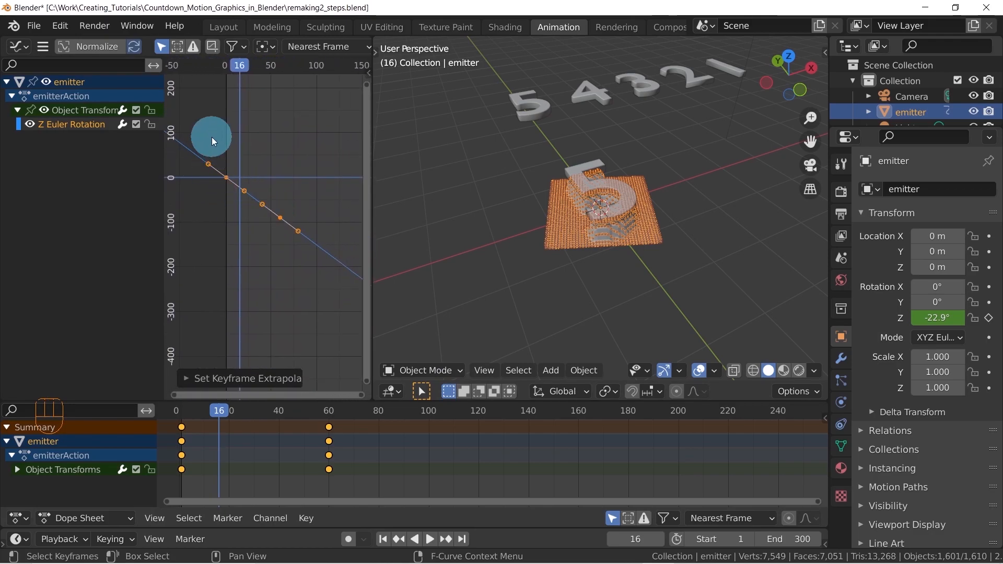
pyautogui.moveTo(299, 215); pyautogui.dragTo(273, 208, button='middle')
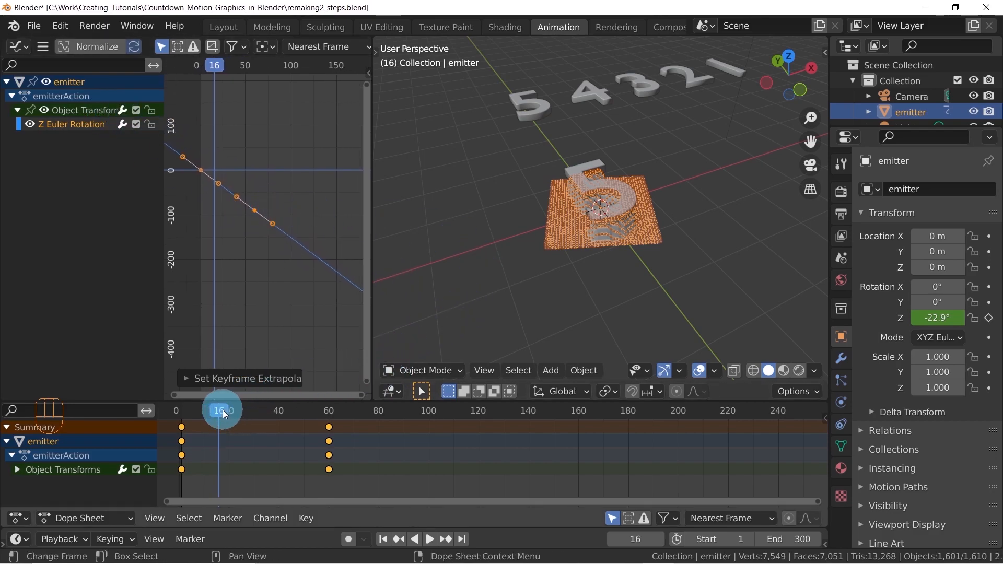
pyautogui.moveTo(223, 409); pyautogui.dragTo(212, 407)
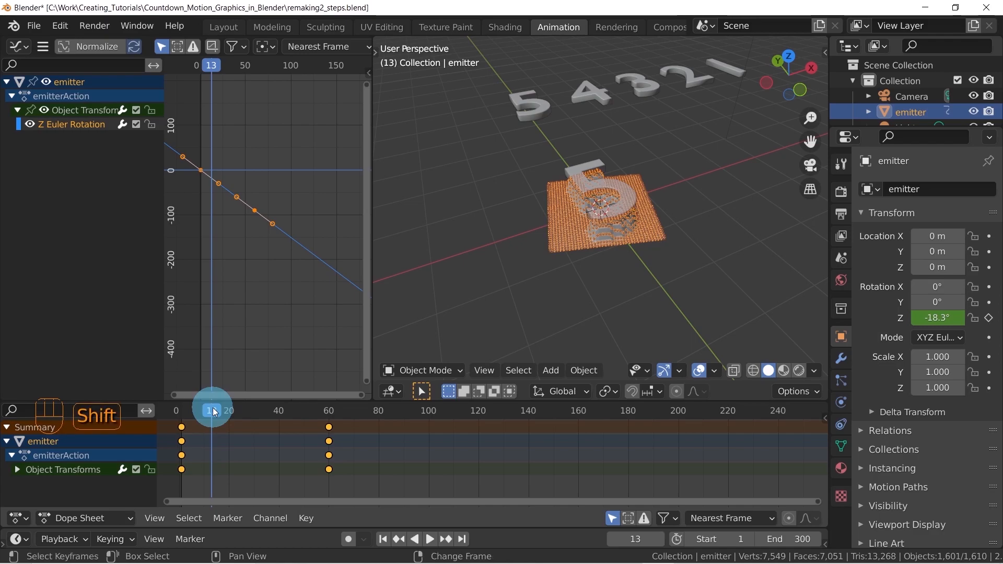
pyautogui.hotkey('shift', 'Left')
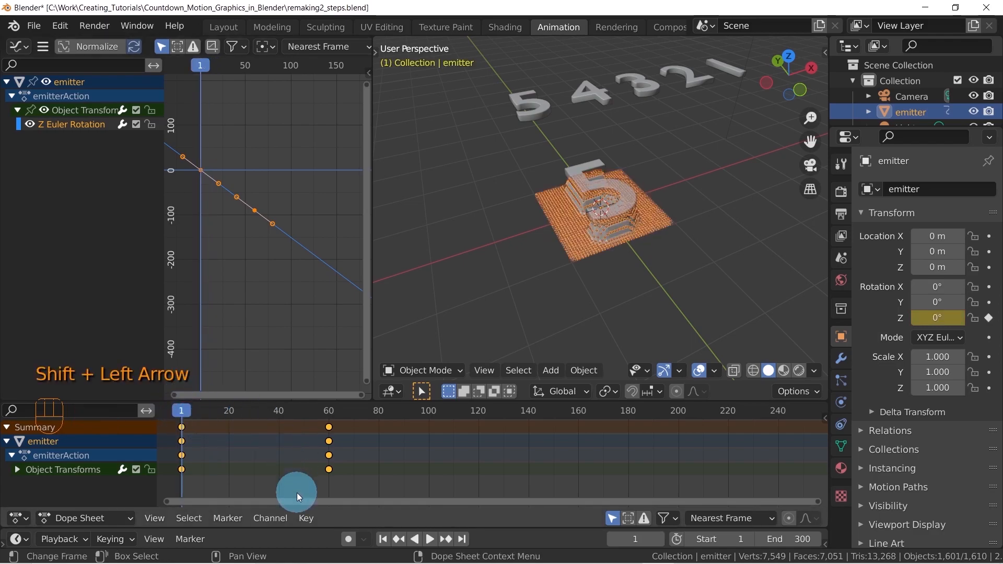
# Speed up the emitter's rotation by moving its frame 60 keyframe to frame 40, previewing the playback before and after
pyautogui.press('space')
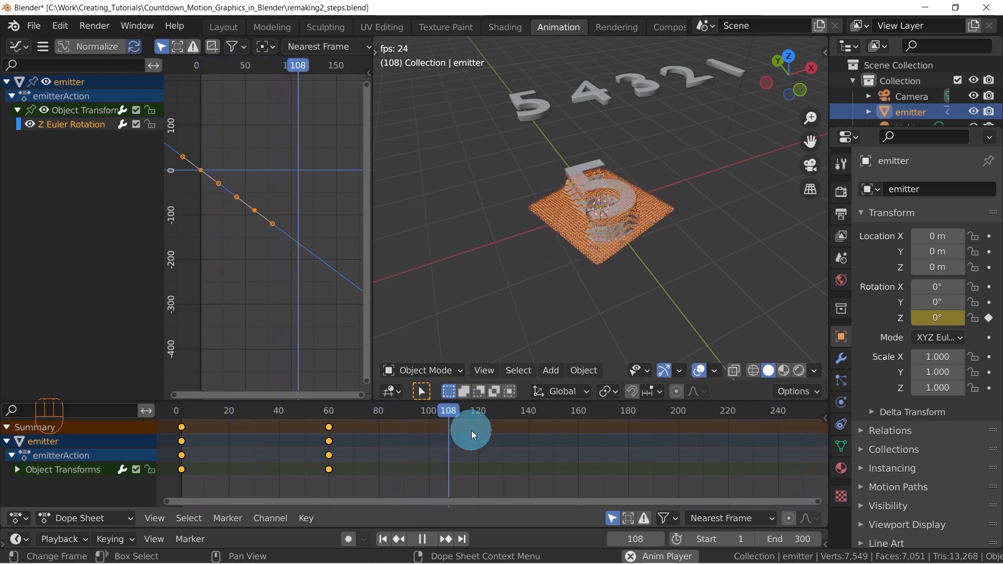
pyautogui.press('space')
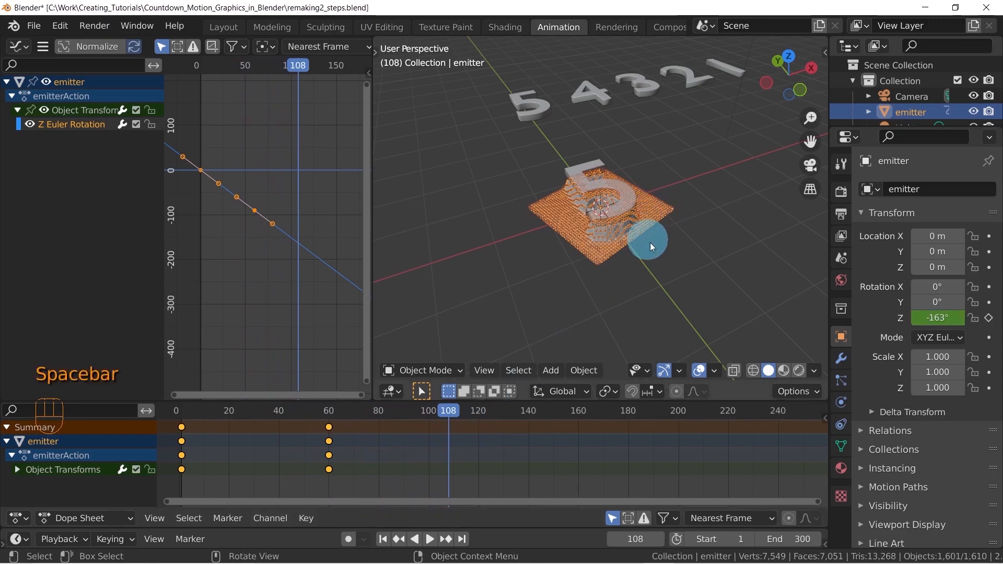
pyautogui.click(329, 427)
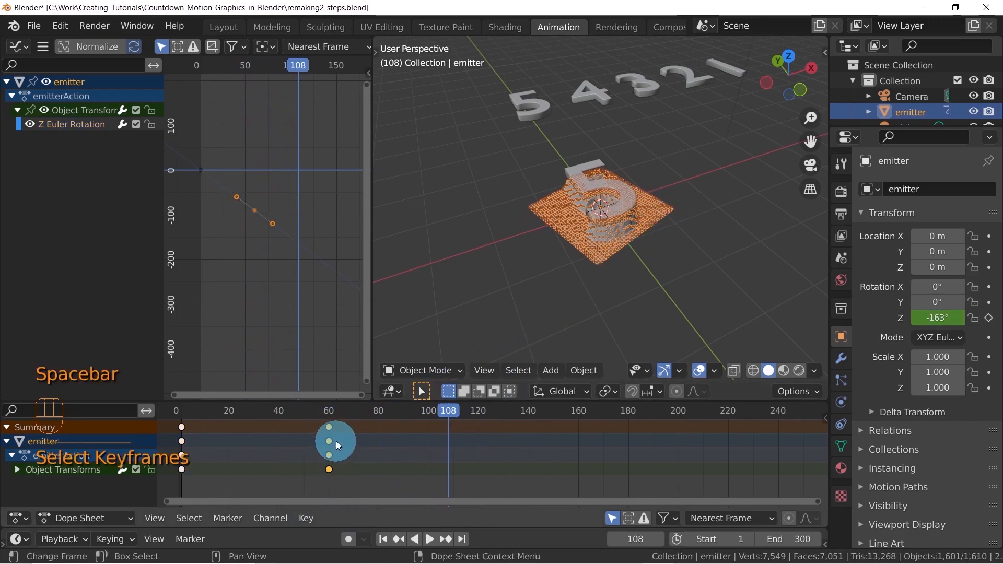
pyautogui.press('g')
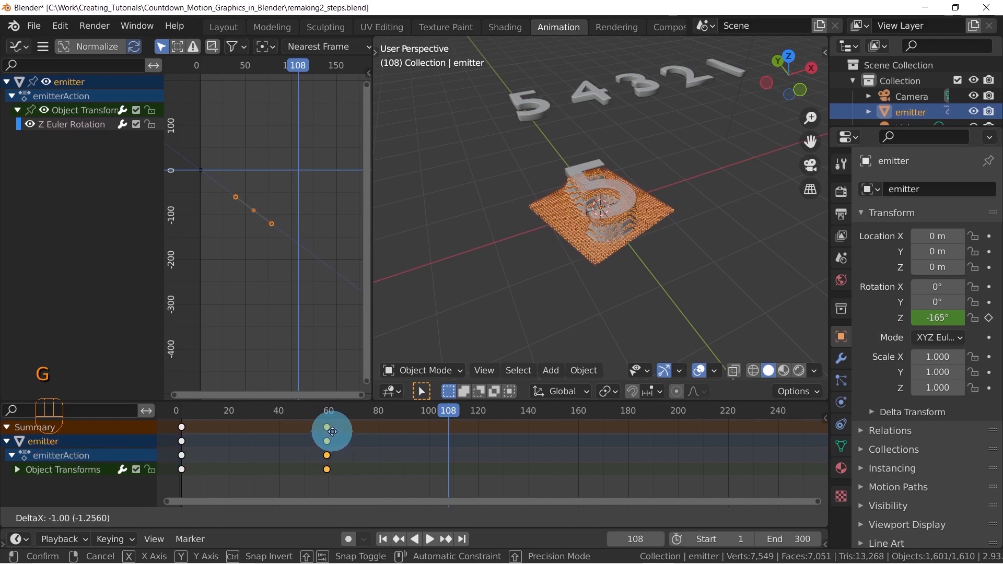
pyautogui.click(284, 442)
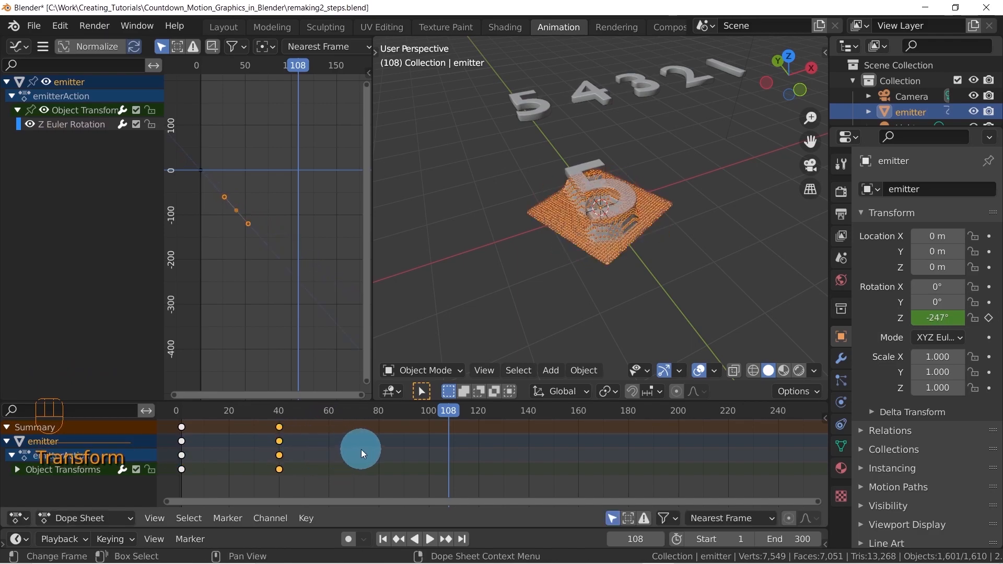
pyautogui.press('space')
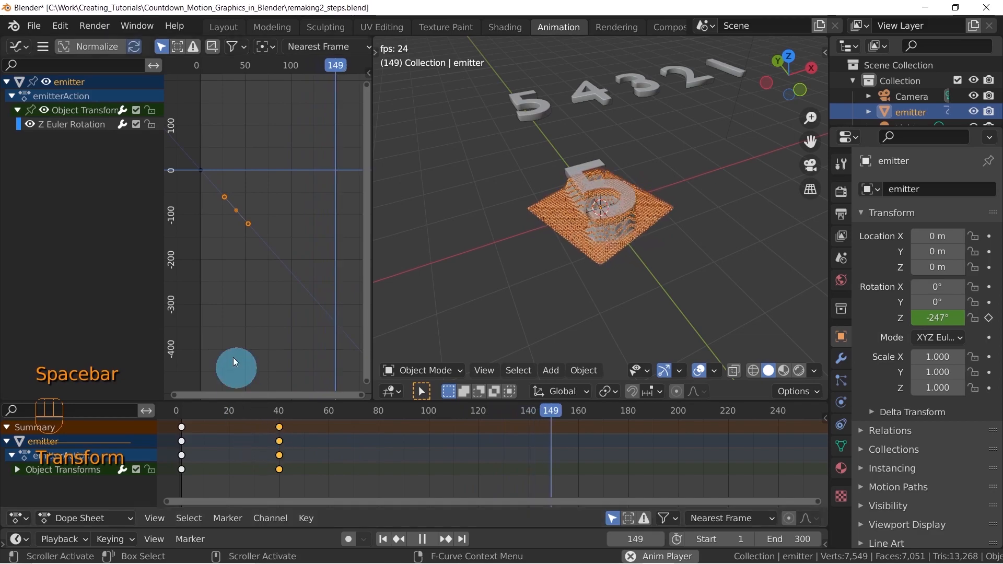
pyautogui.press('space')
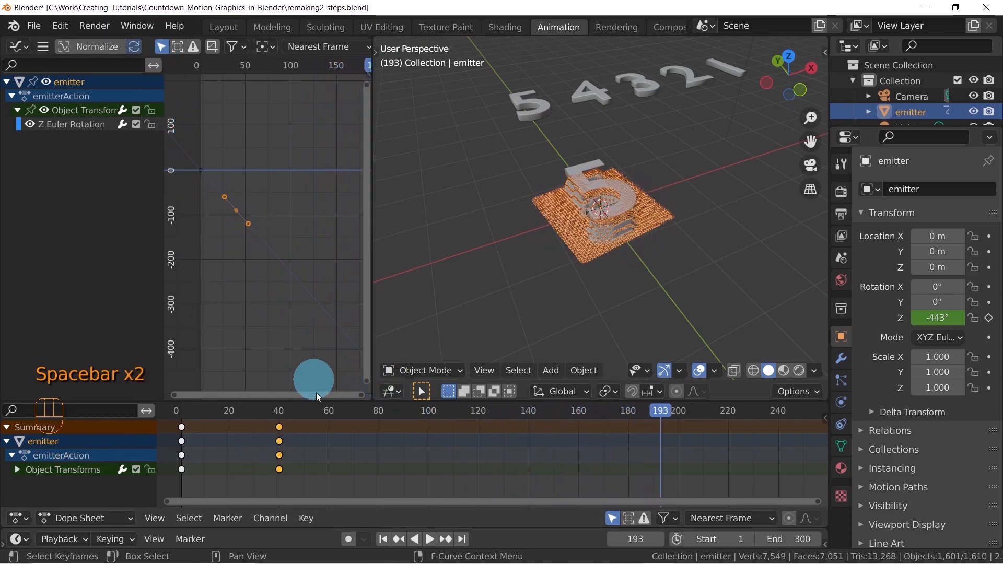
# Compare rotation speeds by moving the emitter's end keyframe to frame 60 and back to frame 40, and play the animation
pyautogui.press('g')
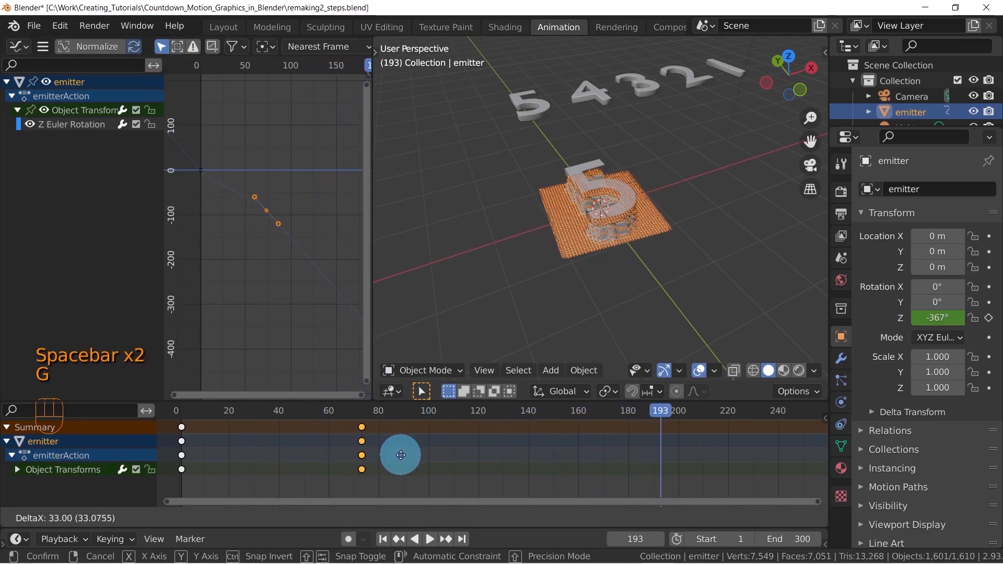
pyautogui.click(370, 455)
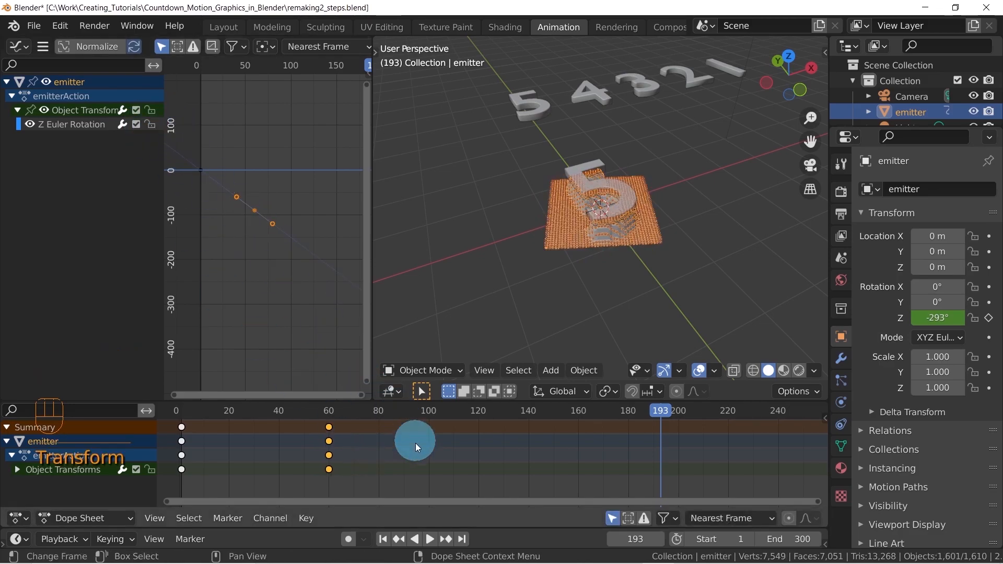
pyautogui.press('g')
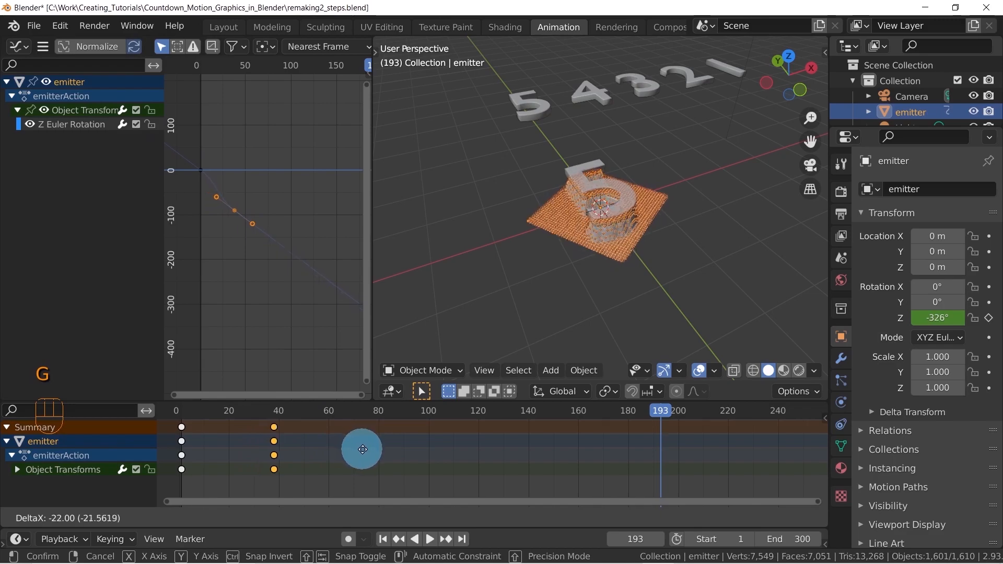
pyautogui.click(365, 457)
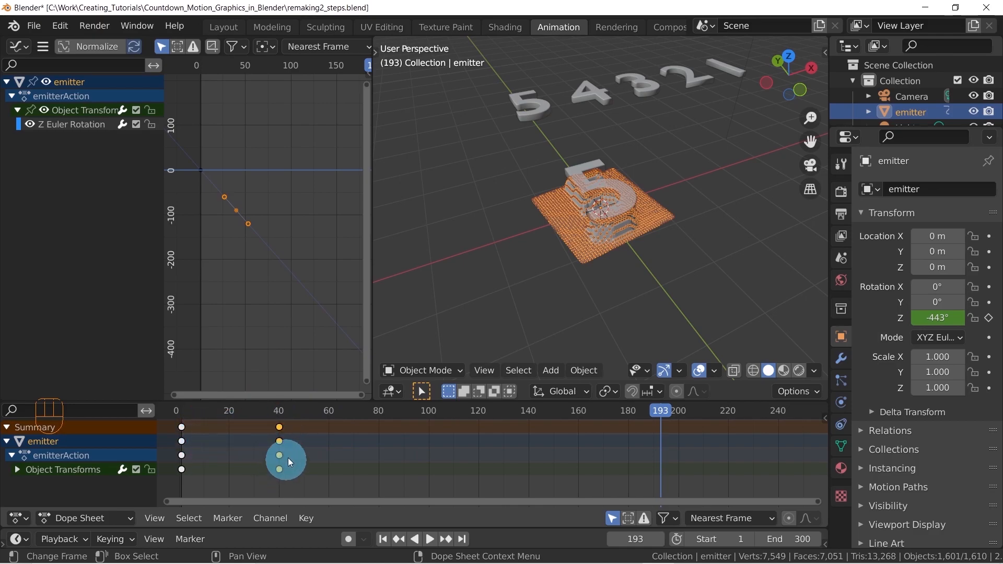
pyautogui.press('space')
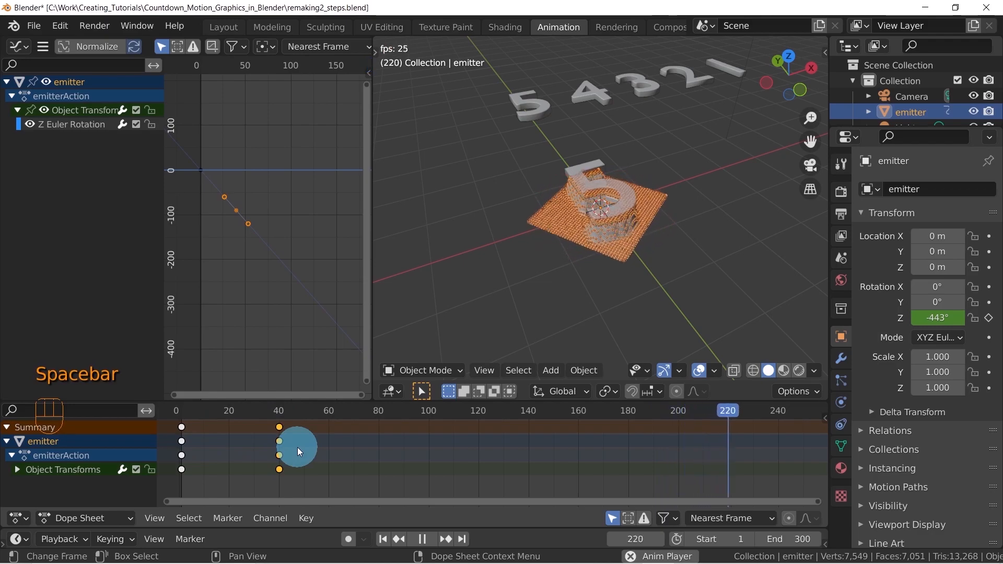
pyautogui.press('space')
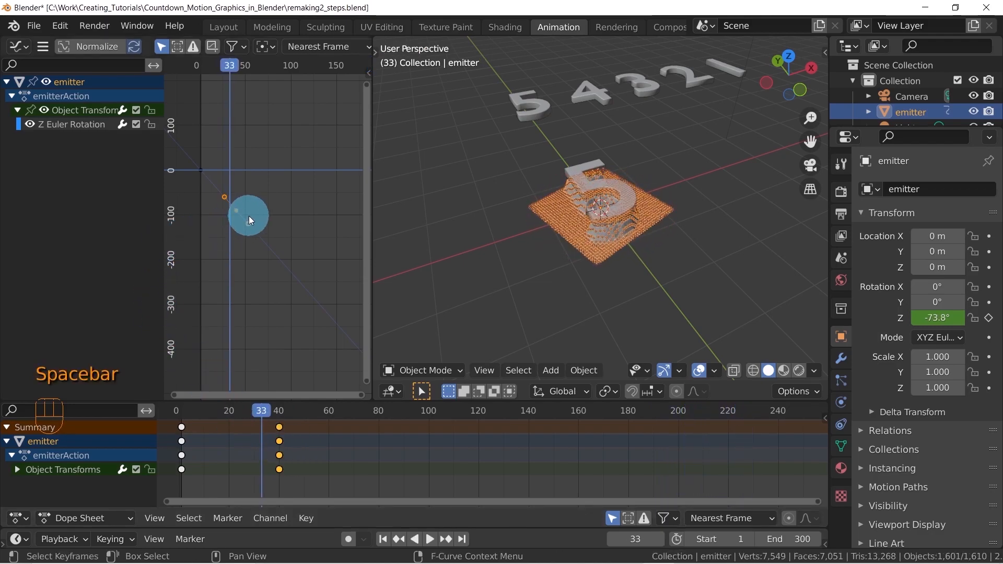
# Widen the Graph Editor and set the emitter's Z rotation curve to Linear Extrapolation
pyautogui.moveTo(255, 136)
pyautogui.keyDown('ctrl'); pyautogui.mouseDown(button='middle')
pyautogui.moveTo(290, 139)
pyautogui.moveTo(271, 124)
pyautogui.mouseUp(button='middle'); pyautogui.keyUp('ctrl')
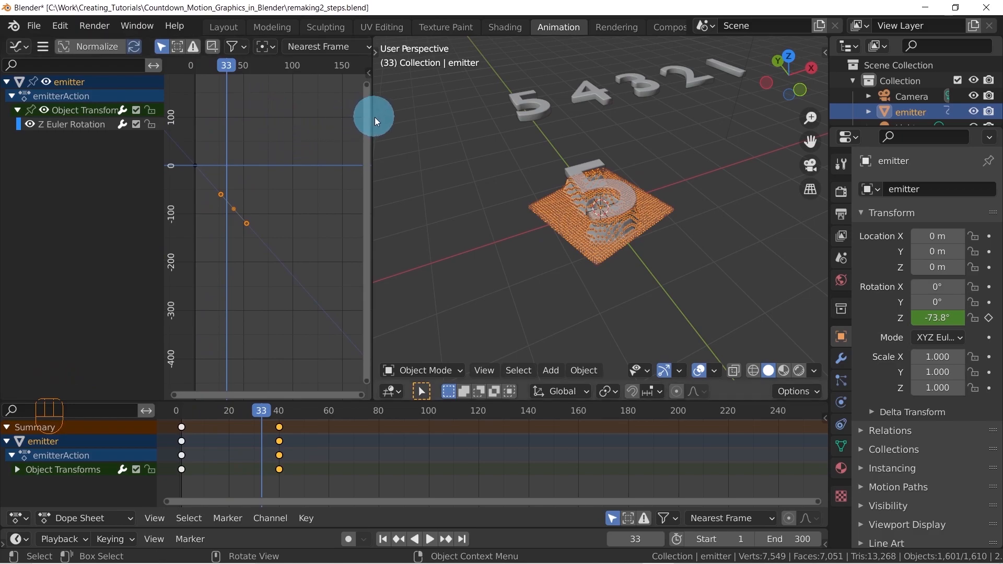
pyautogui.moveTo(372, 119); pyautogui.dragTo(452, 108)
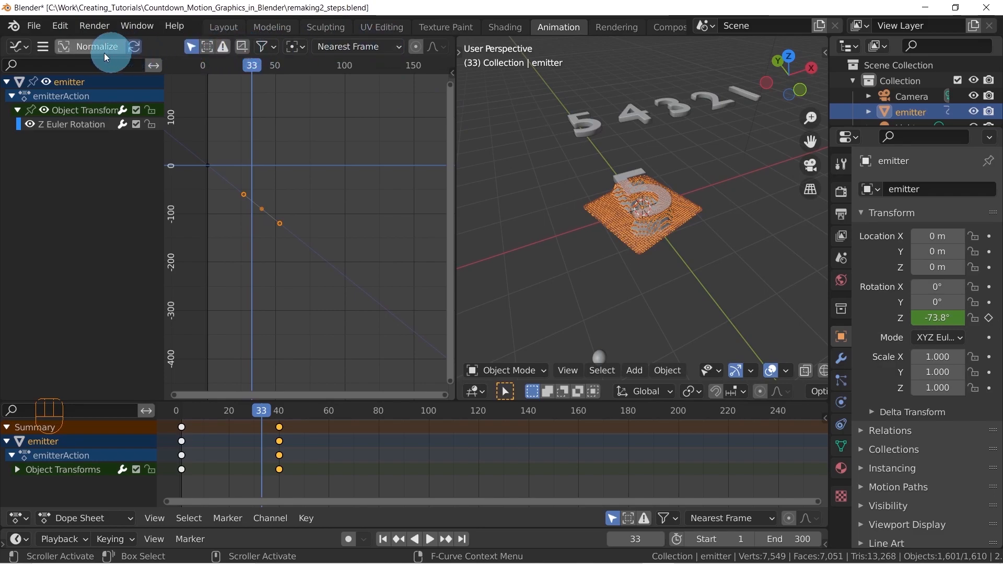
pyautogui.click(43, 46)
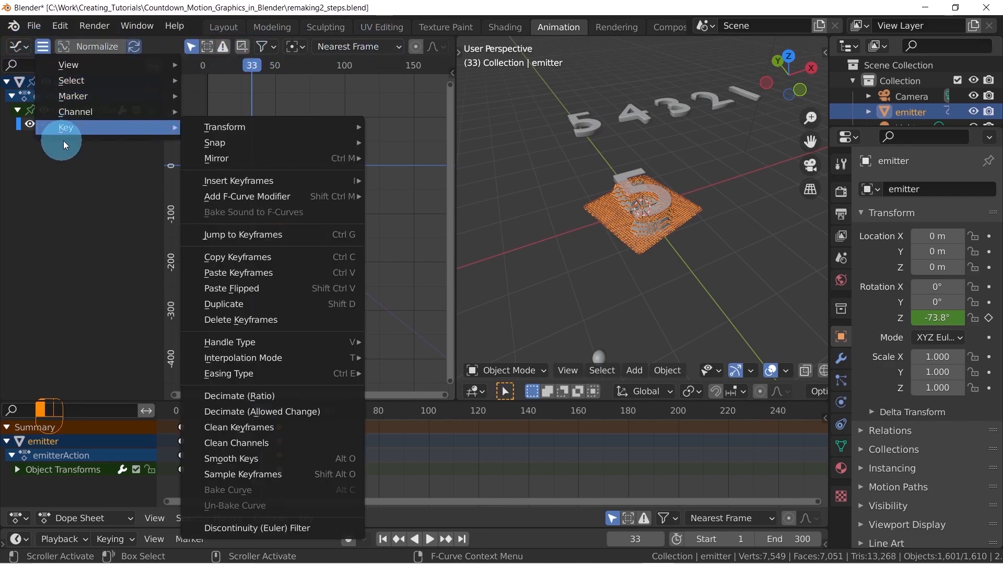
pyautogui.moveTo(79, 112)
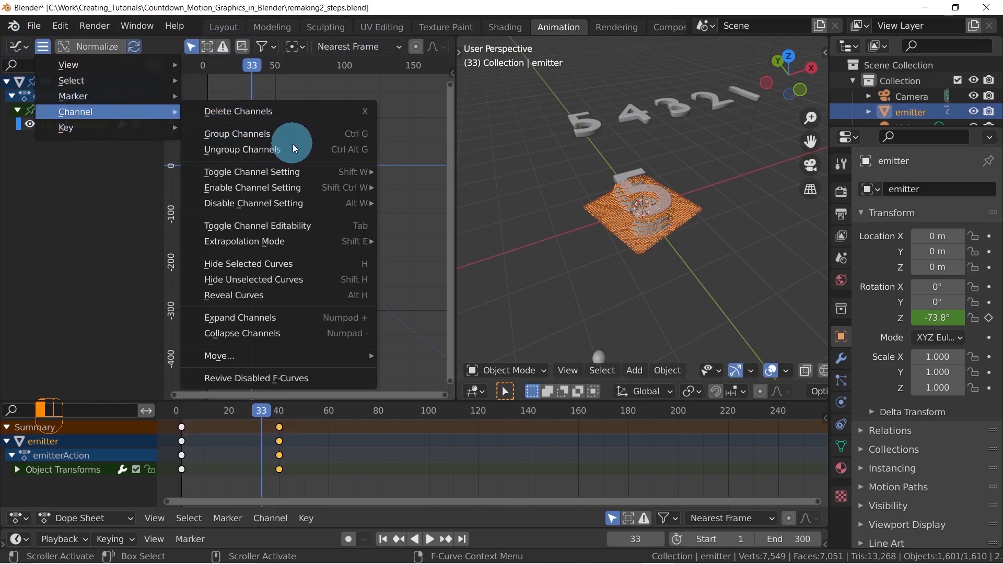
pyautogui.moveTo(237, 243)
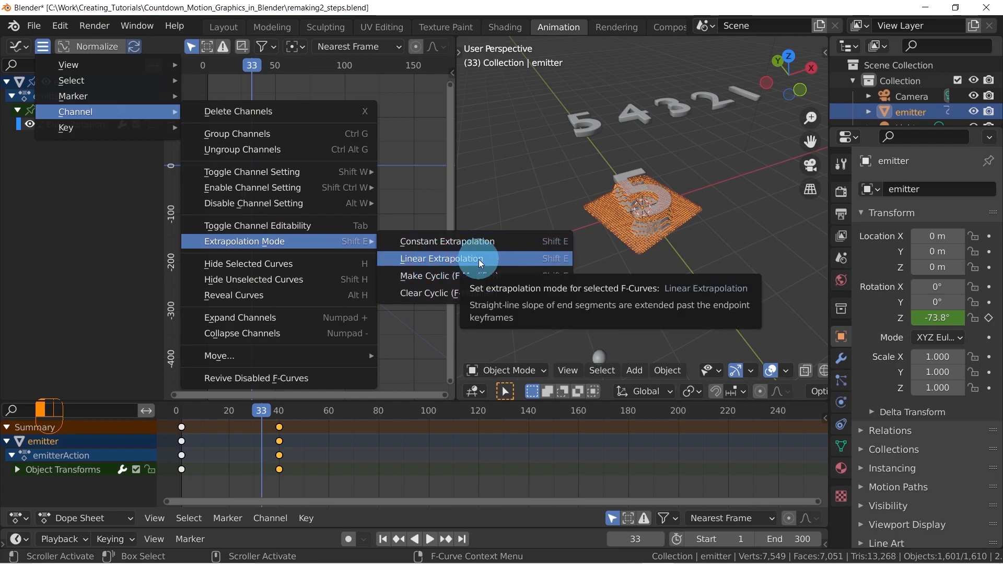
pyautogui.click(493, 258)
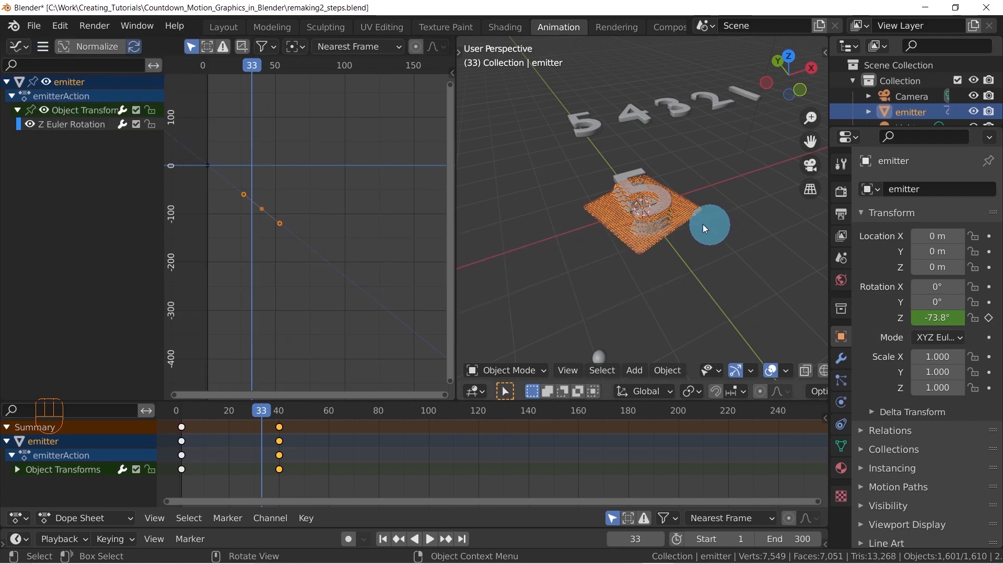
# Select the Target digit and switch to the Layout workspace with the viewport sidebar hidden
pyautogui.moveTo(614, 168); pyautogui.dragTo(654, 206, button='middle')
pyautogui.scroll(4, 655, 207)
pyautogui.moveTo(706, 227); pyautogui.dragTo(684, 227, button='middle')
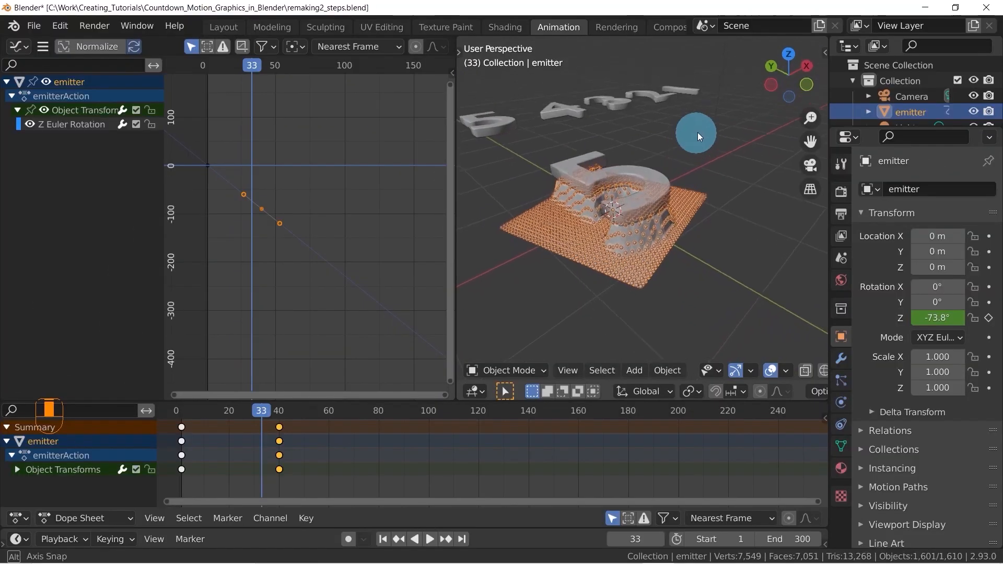
pyautogui.moveTo(698, 133); pyautogui.dragTo(648, 180, button='middle')
pyautogui.click(653, 174)
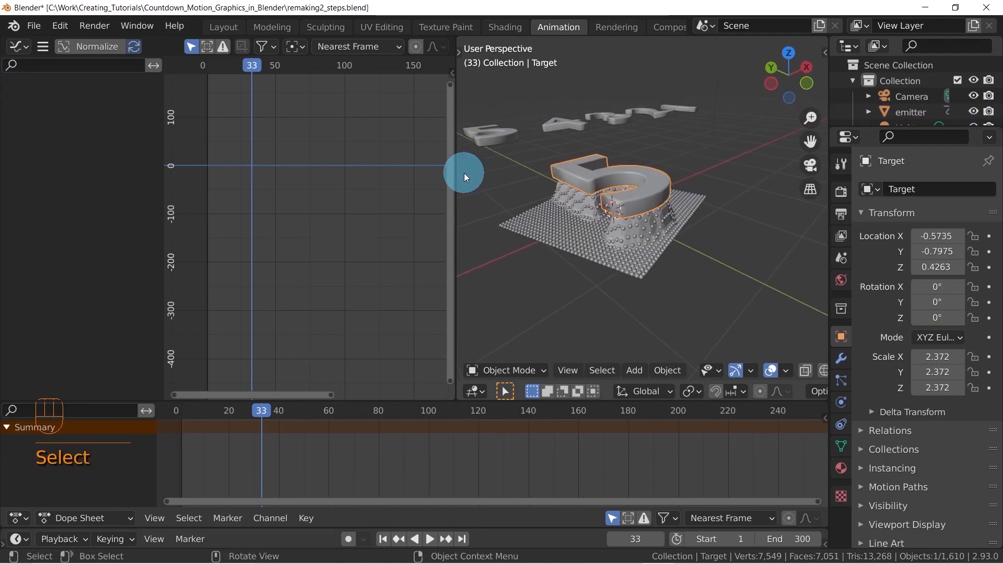
pyautogui.click(217, 27)
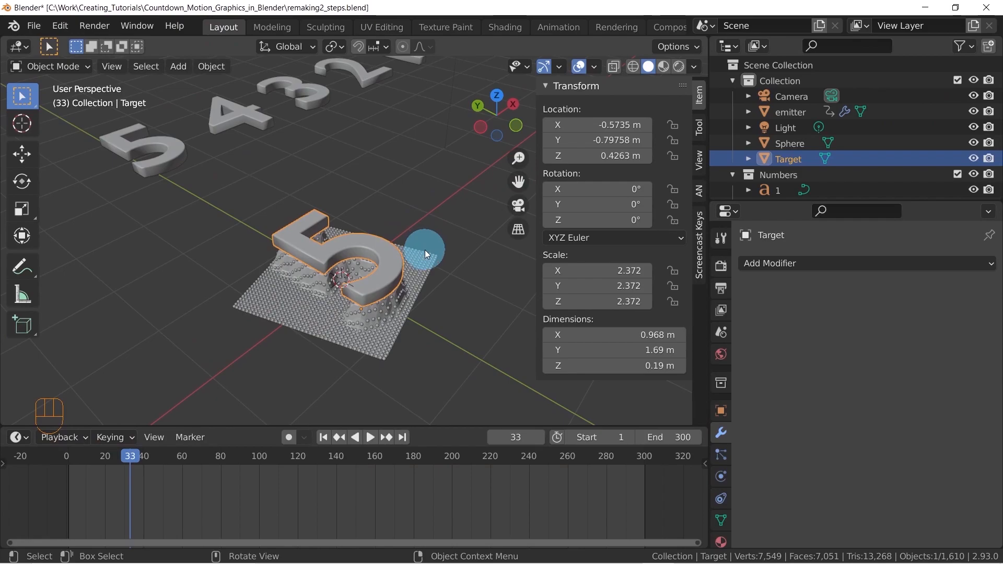
pyautogui.press('n')
# Try lowering the Target digit about 0.33 m along the Z axis into the emitter plane
pyautogui.keyDown('shift'); pyautogui.moveTo(429, 262); pyautogui.dragTo(460, 235, button='middle'); pyautogui.keyUp('shift')
pyautogui.scroll(3, 459, 236)
pyautogui.moveTo(541, 241); pyautogui.dragTo(444, 197, button='middle')
pyautogui.press('g')
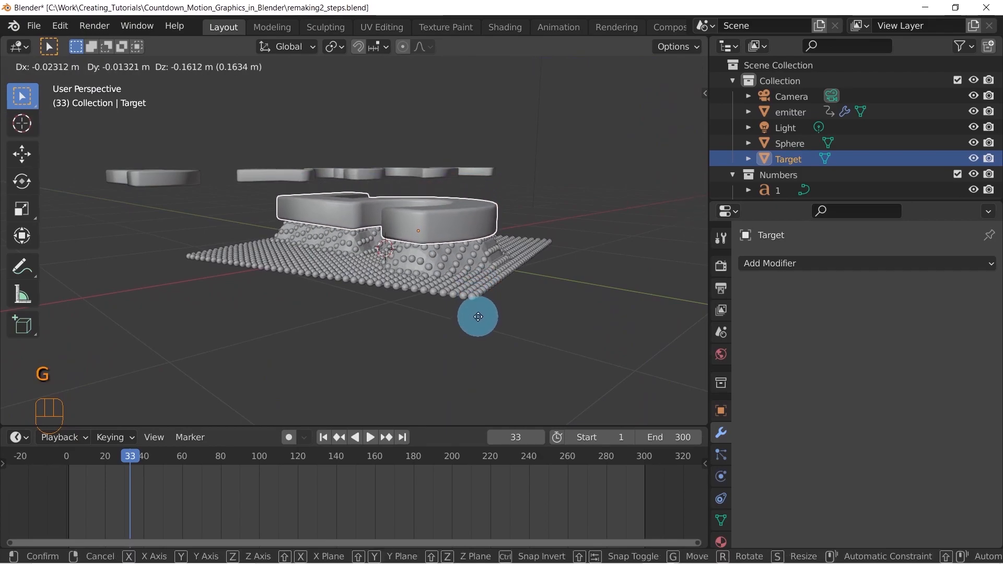
pyautogui.press('z')
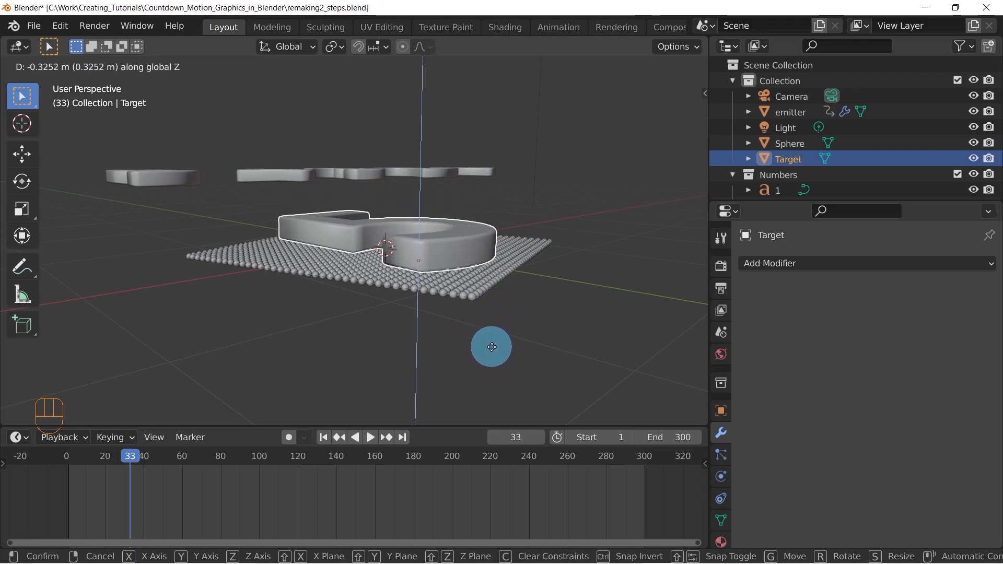
pyautogui.click(492, 346)
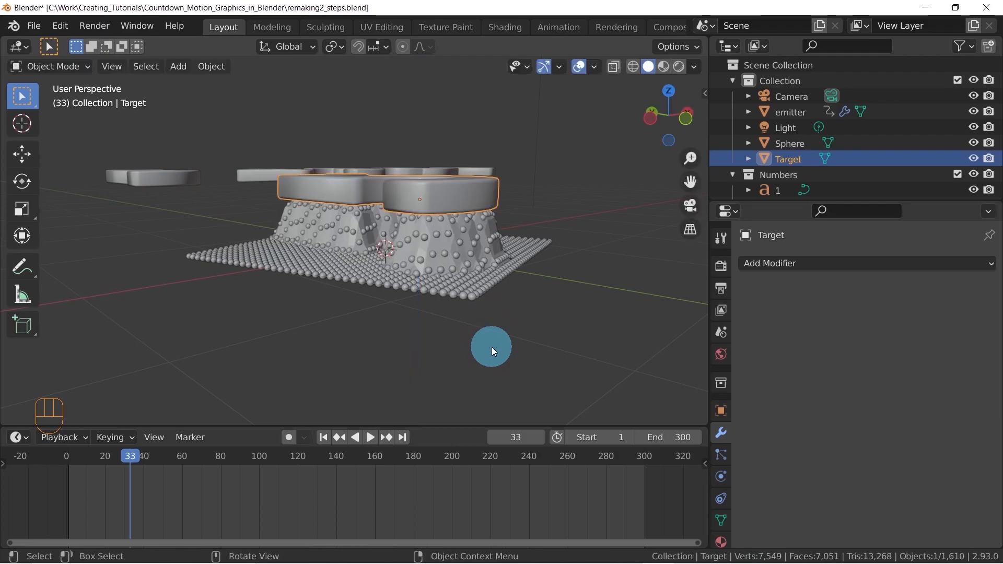
pyautogui.moveTo(542, 202); pyautogui.dragTo(551, 250, button='middle')
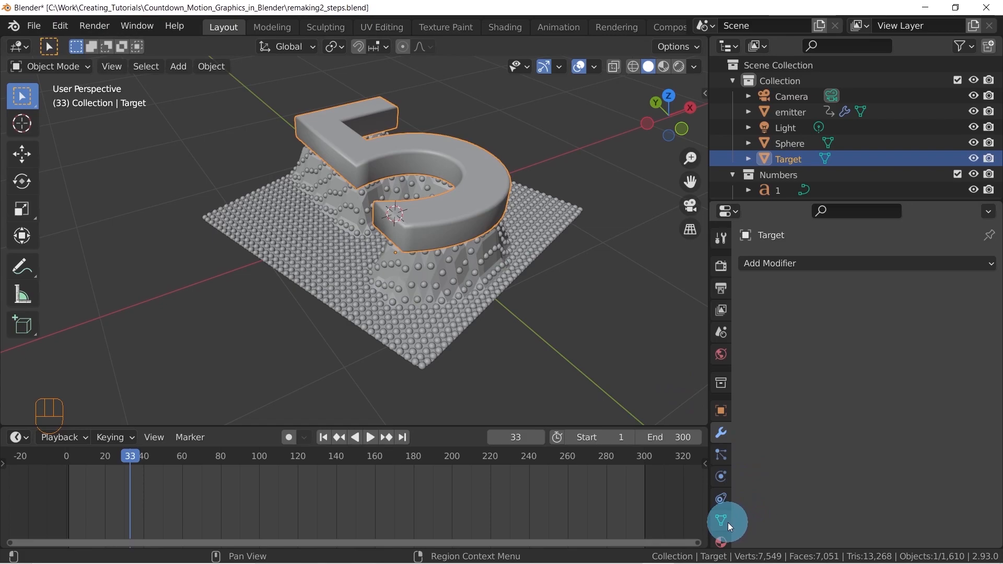
# Try a Shrinkwrap offset of 0.28 m on the emitter and reset the offset to 0 m
pyautogui.click(425, 272)
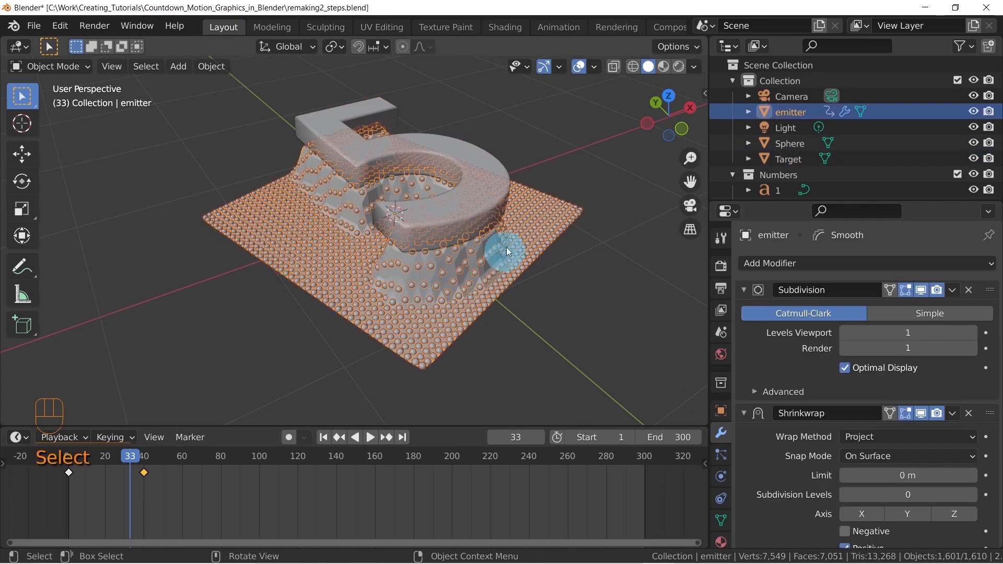
pyautogui.scroll(-5, 931, 383)
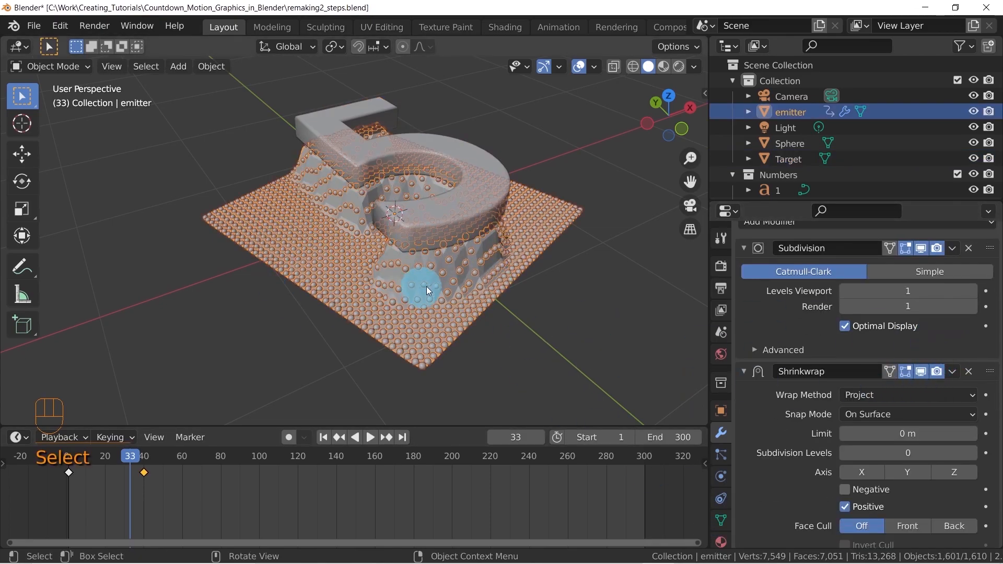
pyautogui.scroll(-3, 864, 377)
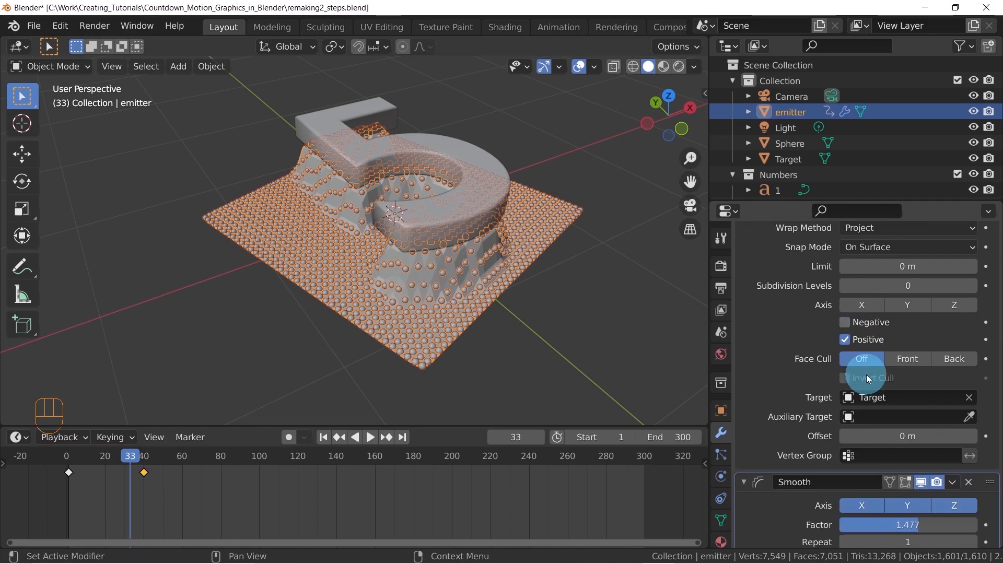
pyautogui.moveTo(923, 478); pyautogui.dragTo(891, 472)
pyautogui.click(889, 475)
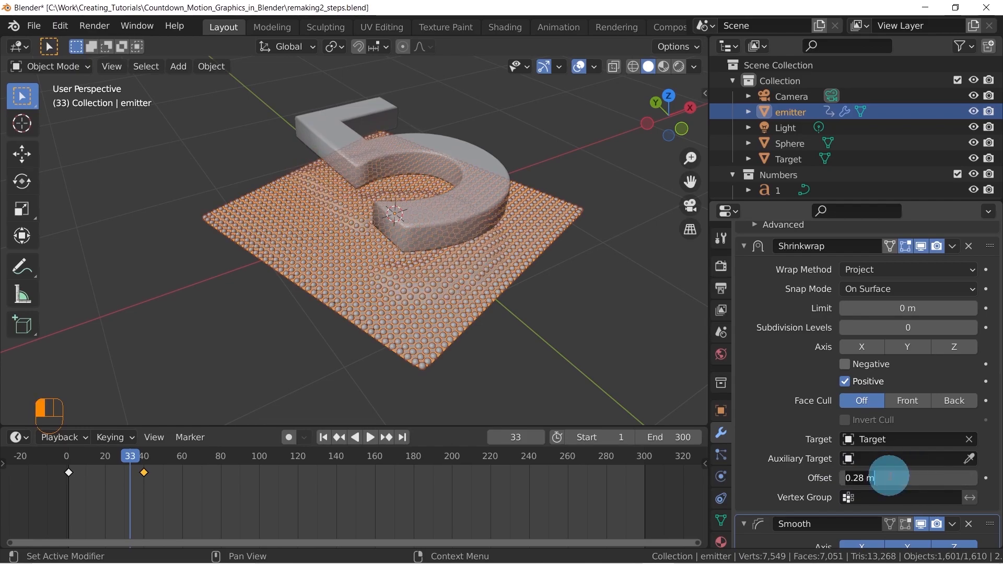
pyautogui.write('0')
pyautogui.press('Return')
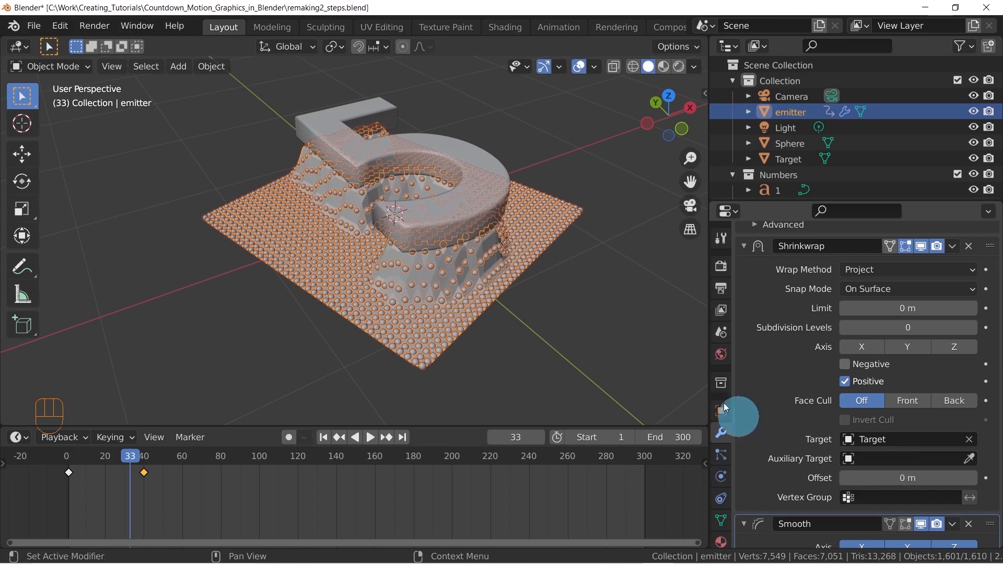
# Select the Target digit, return to frame 1 and lower the digit about 0.33 m along the Z axis into the emitter plane
pyautogui.click(343, 178)
pyautogui.moveTo(353, 174); pyautogui.dragTo(425, 189, button='middle')
pyautogui.keyDown('shift'); pyautogui.moveTo(520, 195); pyautogui.dragTo(478, 243, button='middle'); pyautogui.keyUp('shift')
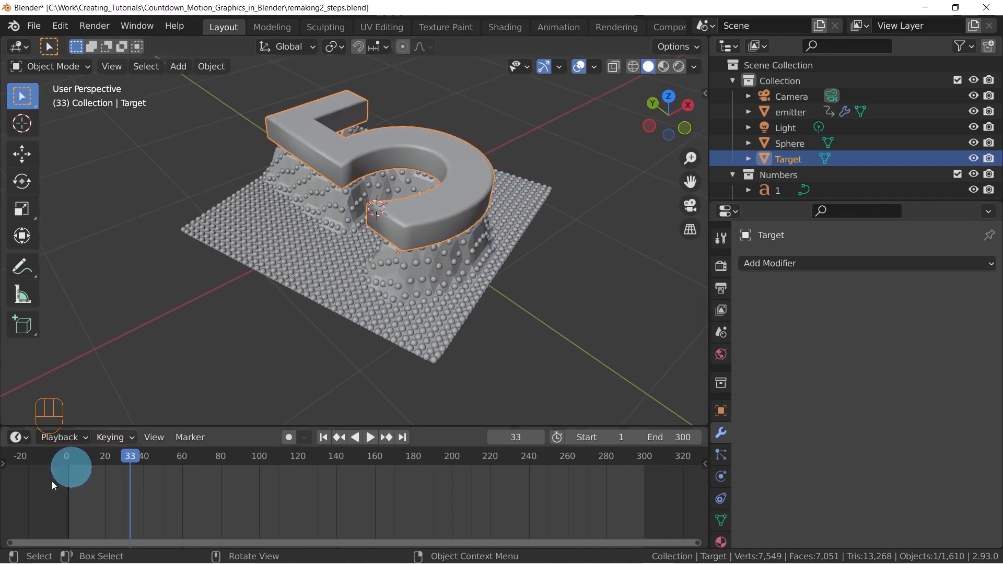
pyautogui.press('shift')
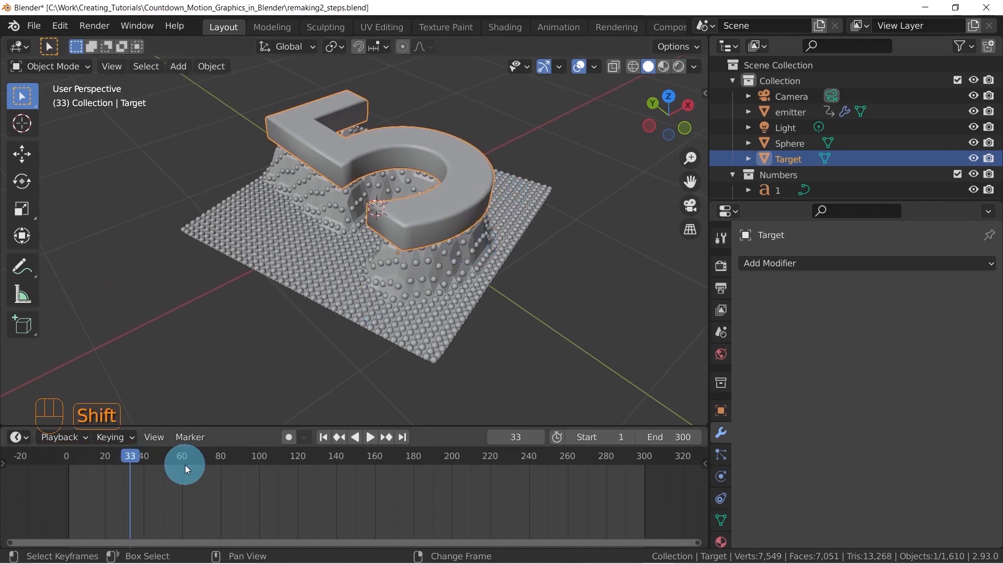
pyautogui.hotkey('shift', 'Left')
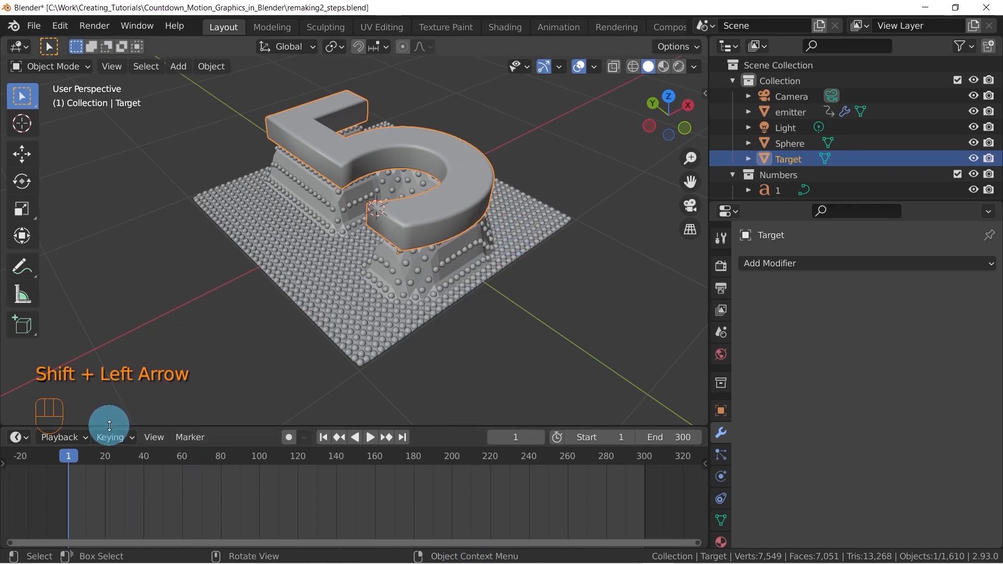
pyautogui.press('g')
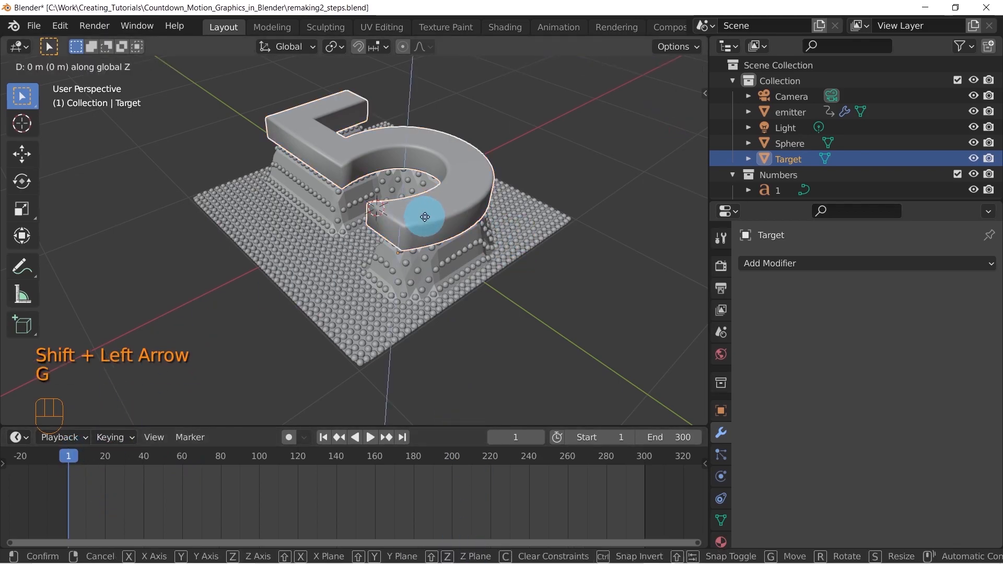
pyautogui.press('z')
pyautogui.press('shift')
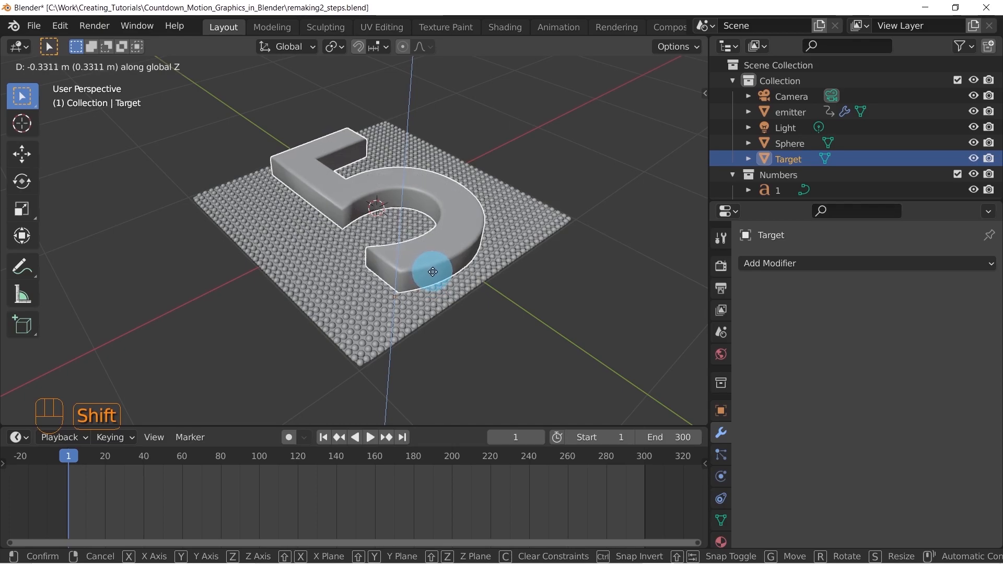
pyautogui.click(432, 271)
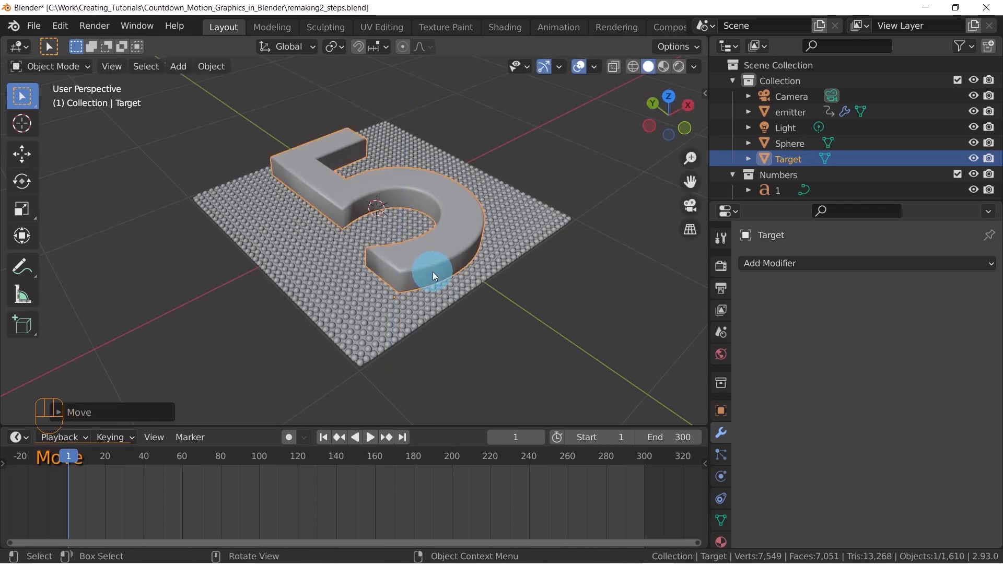
# Insert a single keyframe on the Target digit's Z location at frame 1
pyautogui.press('n')
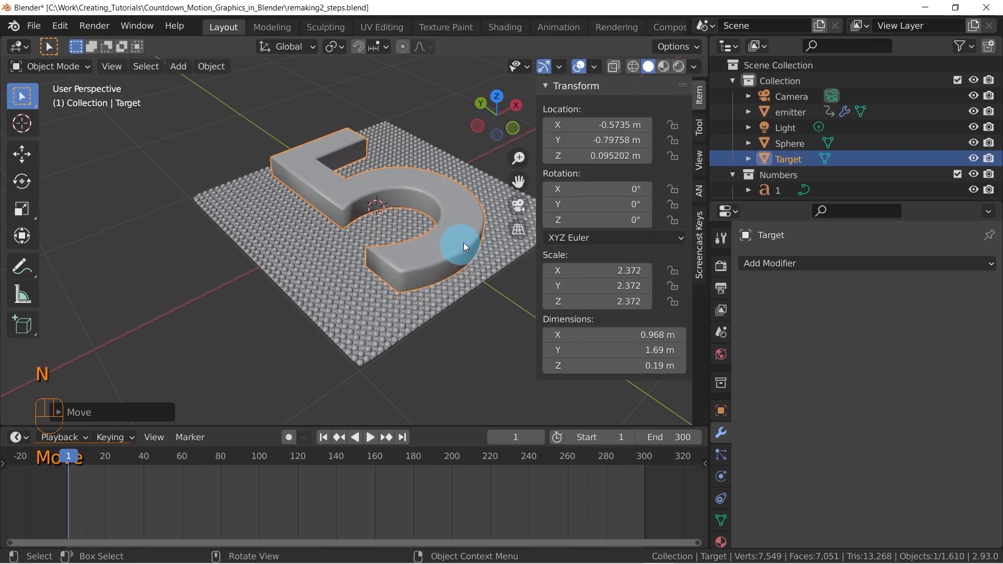
pyautogui.rightClick(601, 156)
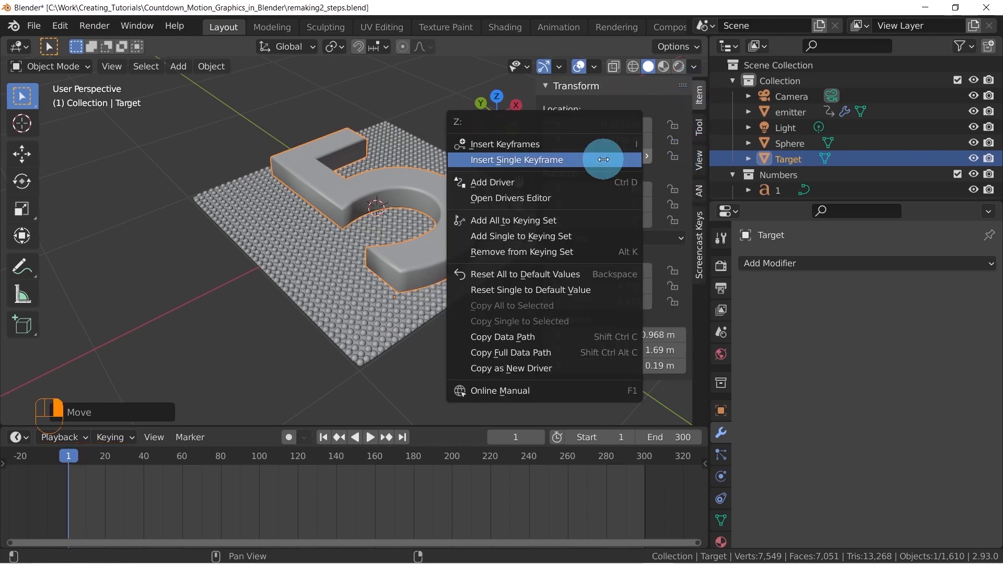
pyautogui.click(517, 161)
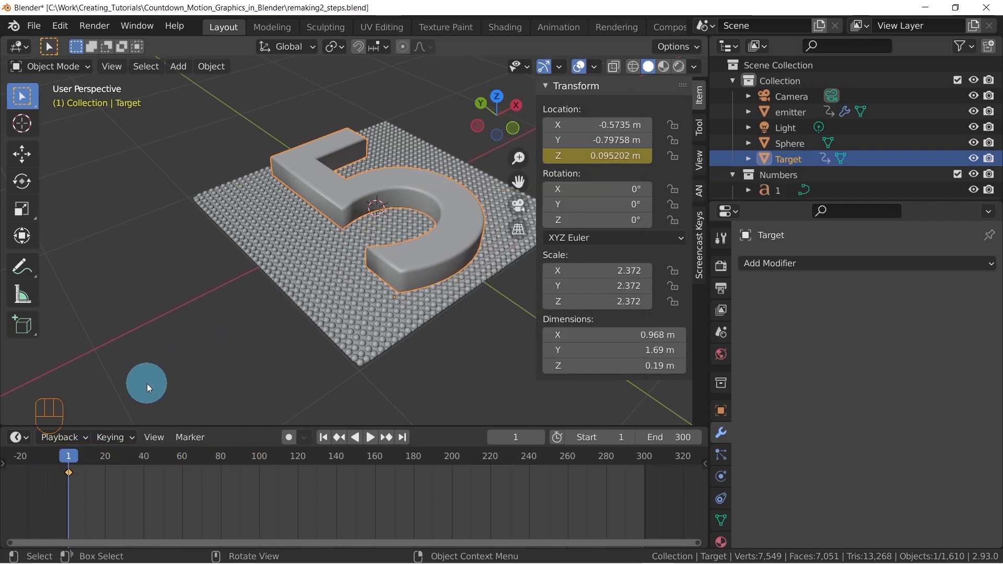
# Copy the Target's Z location keyframe from frame 1 and paste it at frame 60
pyautogui.moveTo(67, 458); pyautogui.dragTo(146, 461)
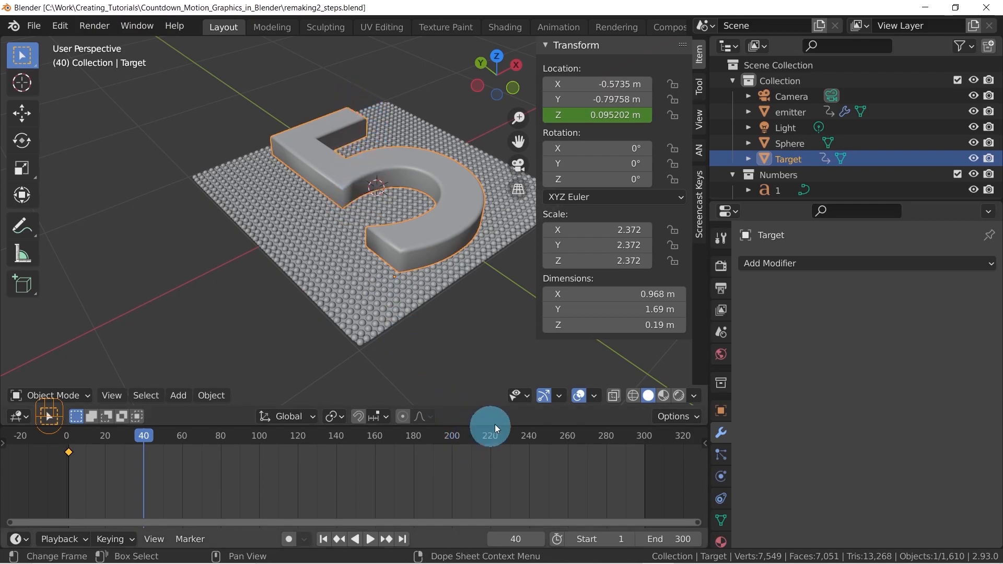
pyautogui.click(522, 536)
pyautogui.write('300/5')
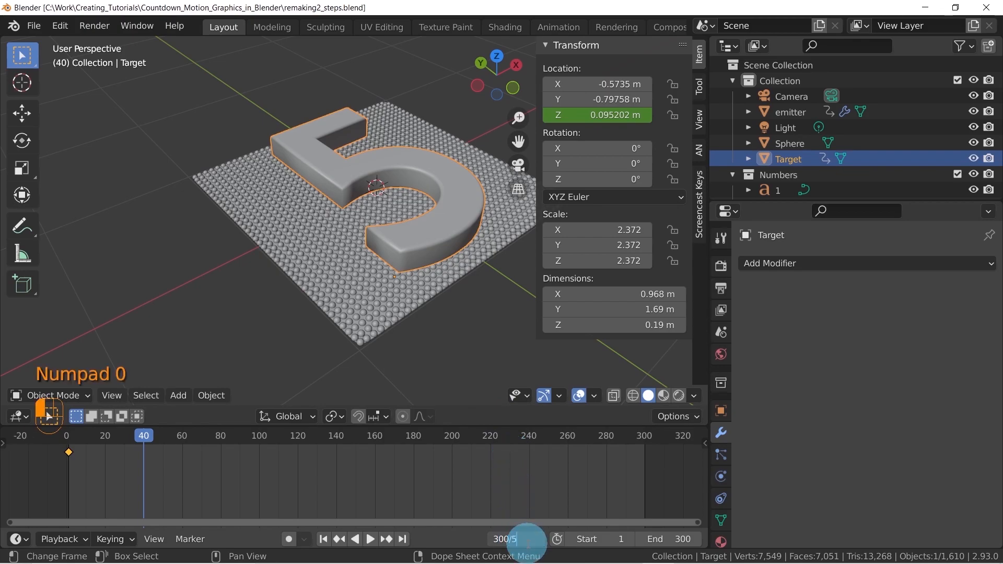
pyautogui.press('Return')
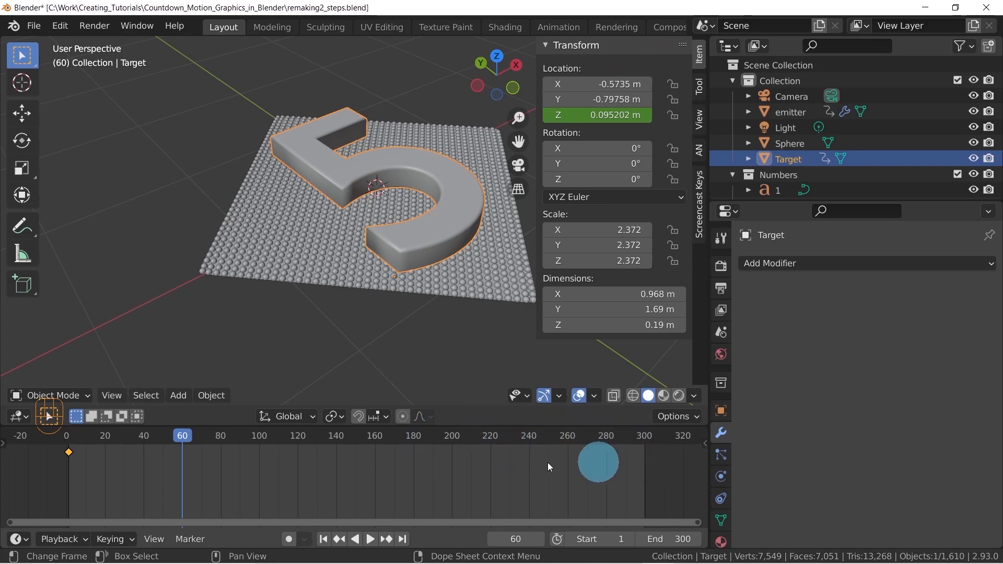
pyautogui.click(59, 447)
pyautogui.moveTo(74, 456); pyautogui.dragTo(83, 467)
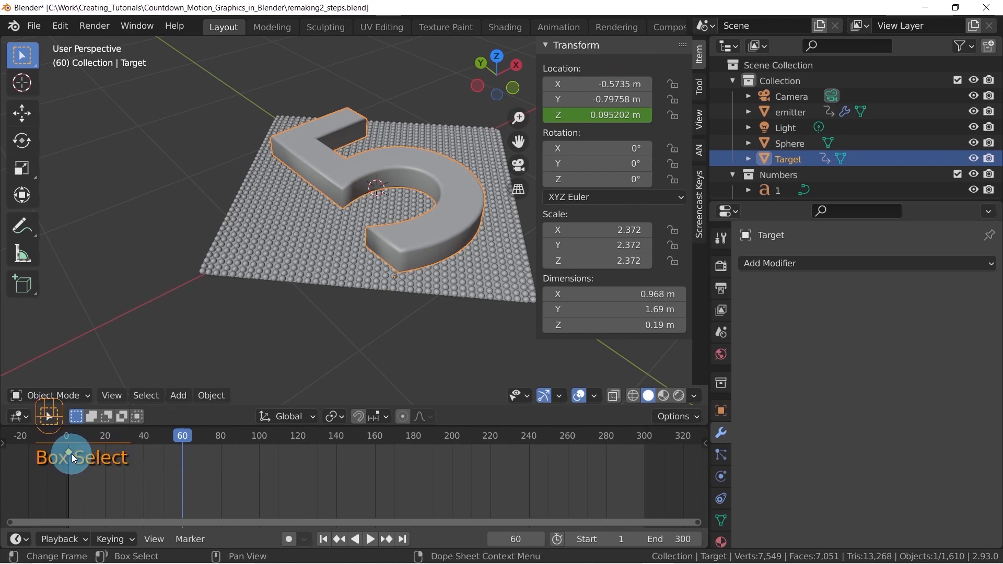
pyautogui.hotkey('ctrl', 'c')
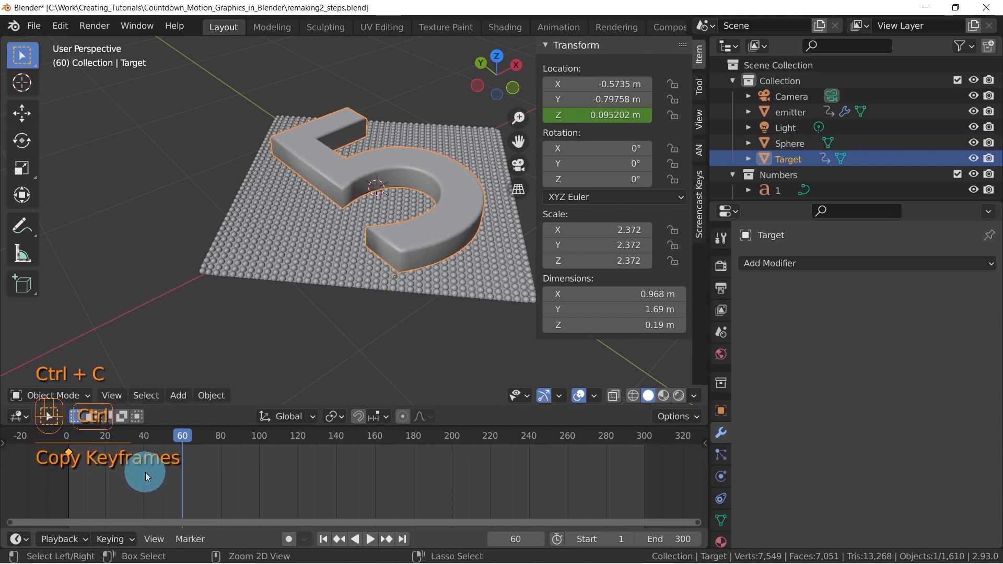
pyautogui.hotkey('ctrl', 'v')
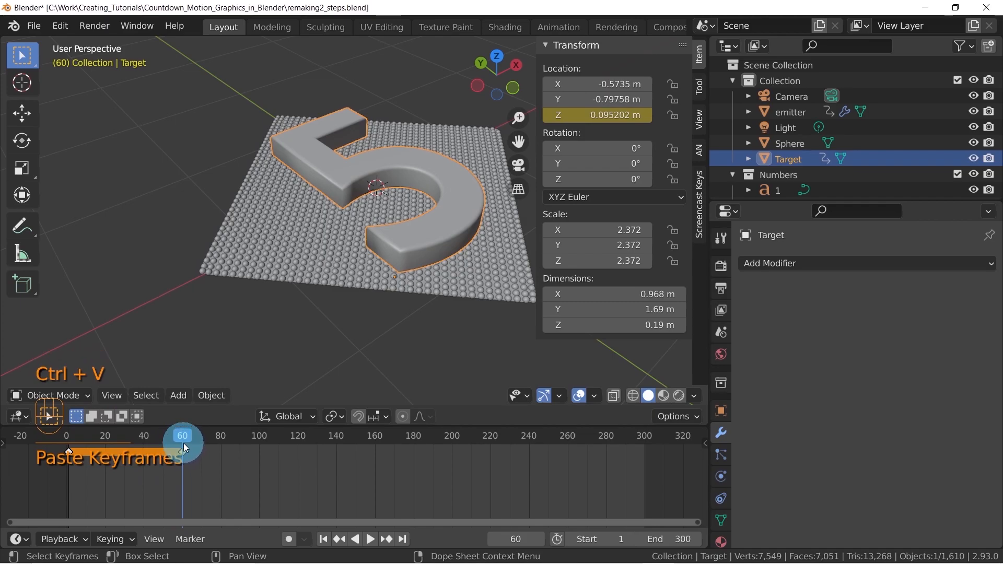
# Paste the copied lowered-position keyframe at frames 120 and 180
pyautogui.moveTo(183, 439); pyautogui.dragTo(298, 445)
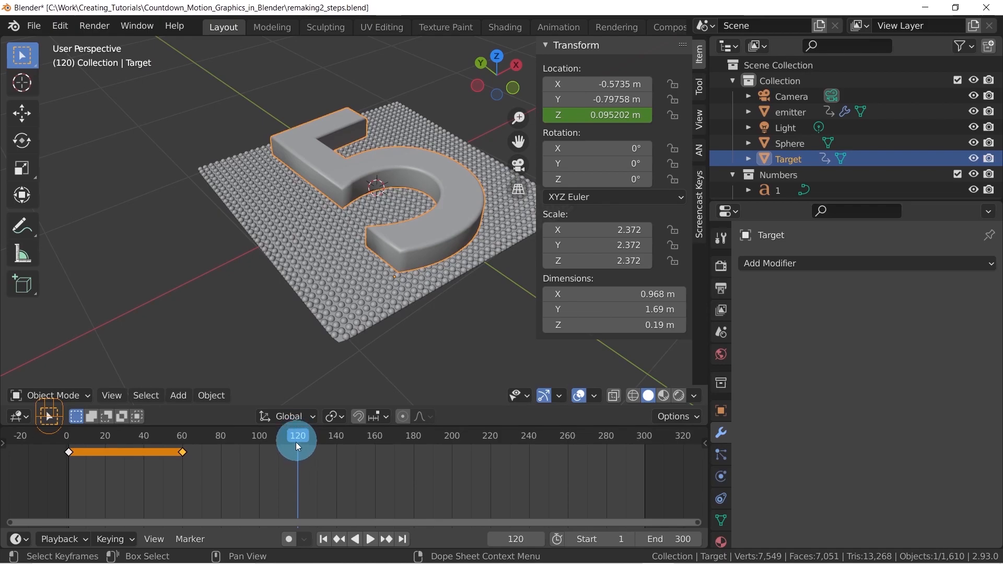
pyautogui.hotkey('ctrl', 'v')
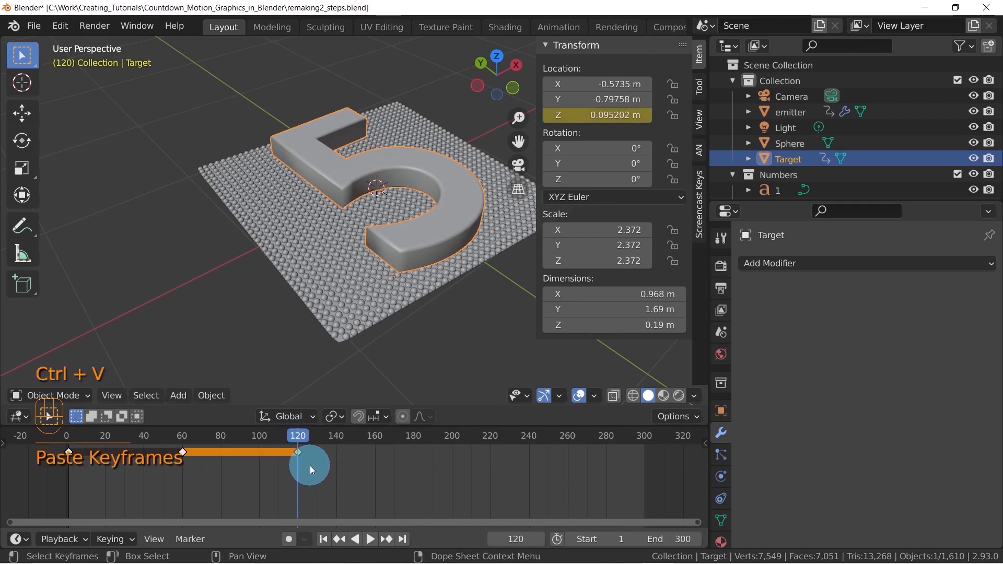
pyautogui.click(513, 539)
pyautogui.write('180')
pyautogui.press('Return')
pyautogui.hotkey('ctrl', 'v')
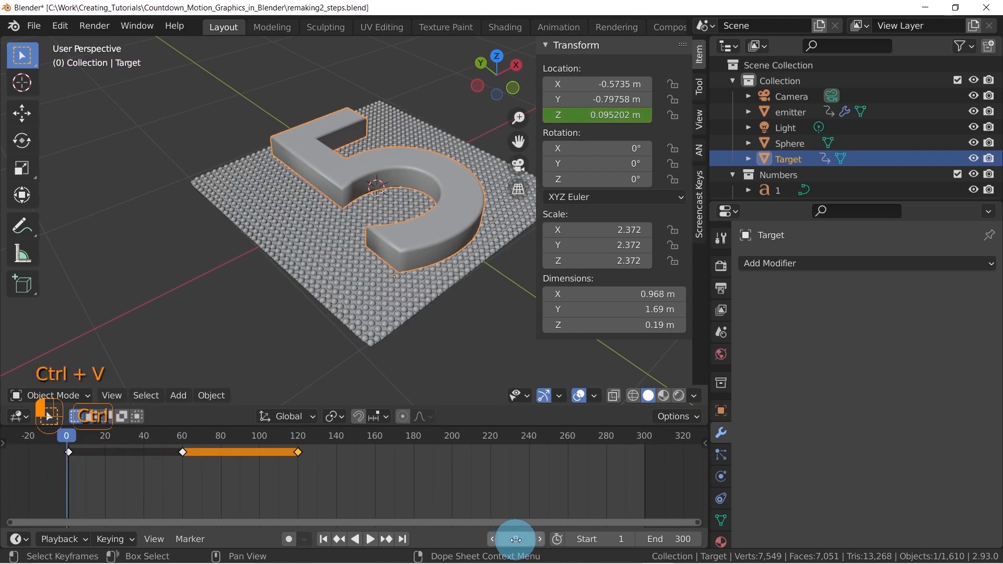
pyautogui.moveTo(385, 448); pyautogui.dragTo(413, 450)
pyautogui.hotkey('ctrl', 'v')
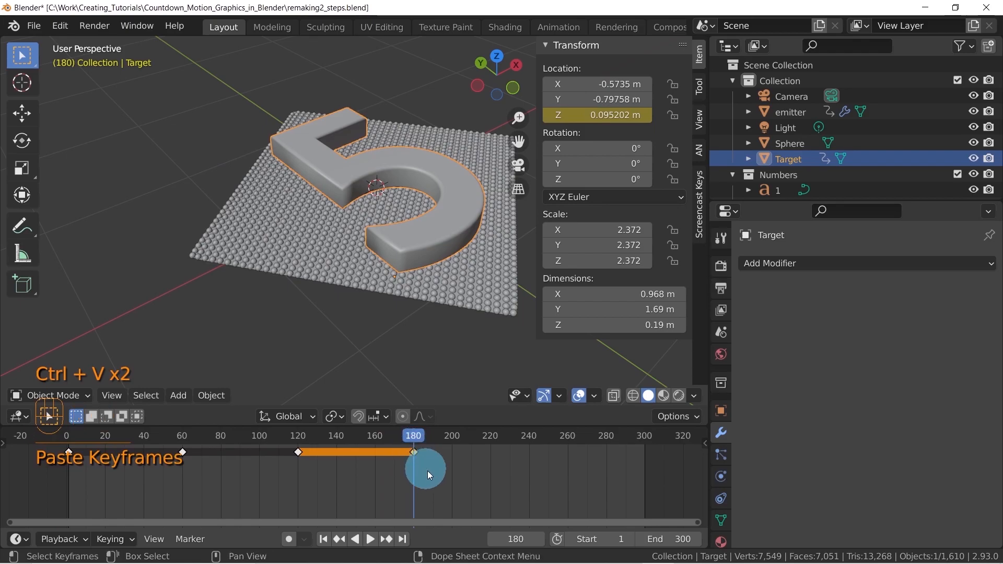
# Paste the copied lowered-position keyframe at frames 240 and 300
pyautogui.click(512, 538)
pyautogui.write('240')
pyautogui.press('Return')
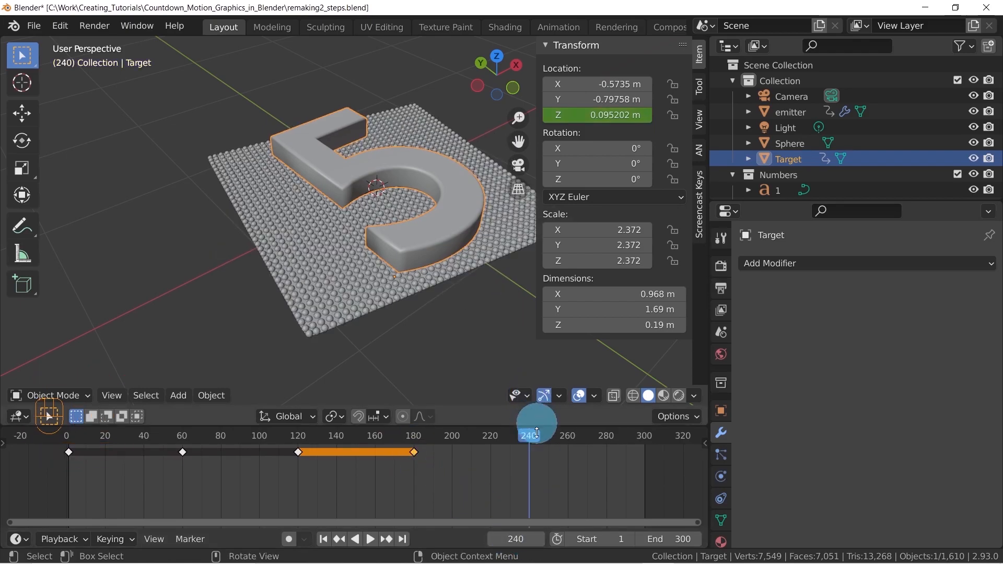
pyautogui.hotkey('ctrl', 'v')
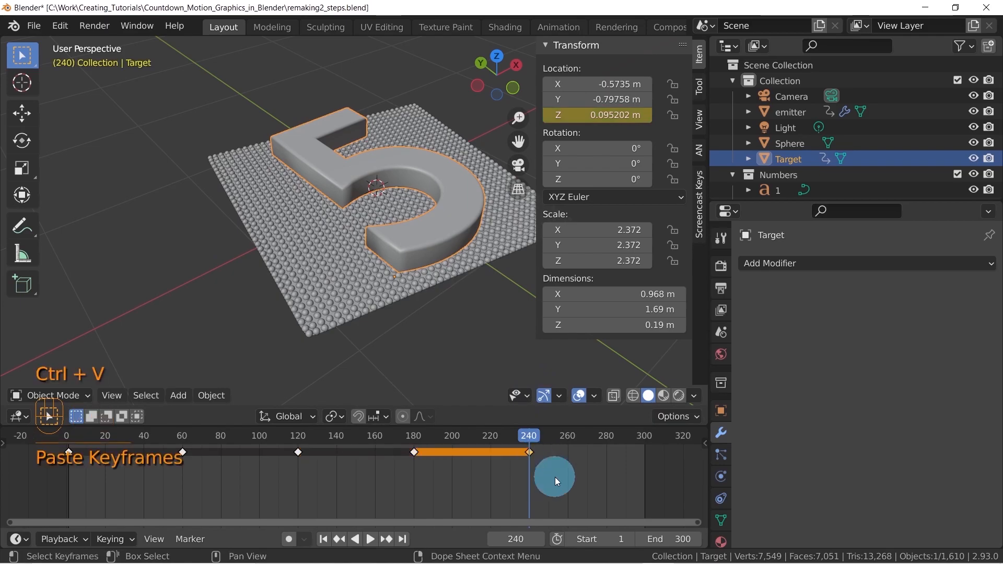
pyautogui.click(527, 539)
pyautogui.write('30')
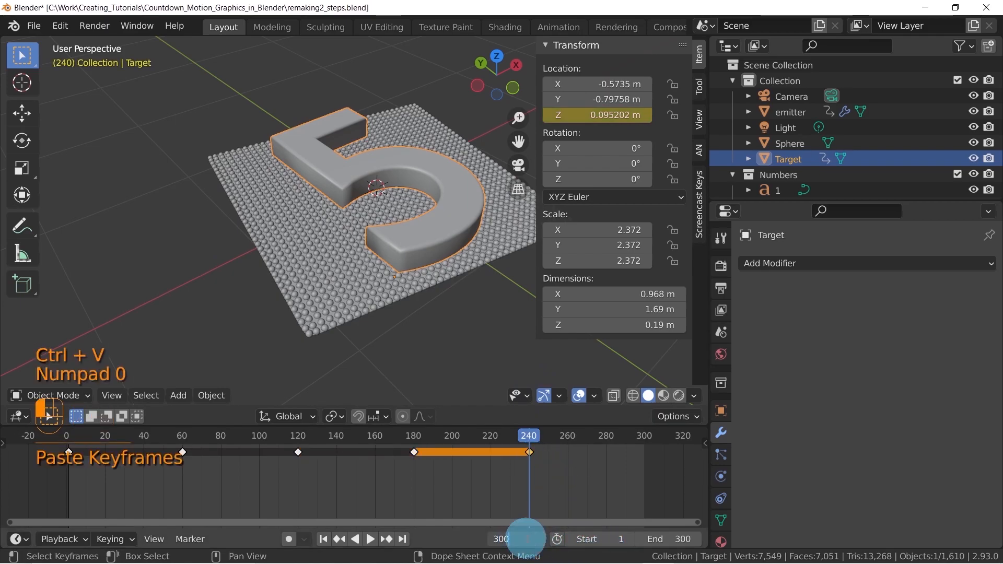
pyautogui.write('0')
pyautogui.press('Return')
pyautogui.hotkey('ctrl', 'v')
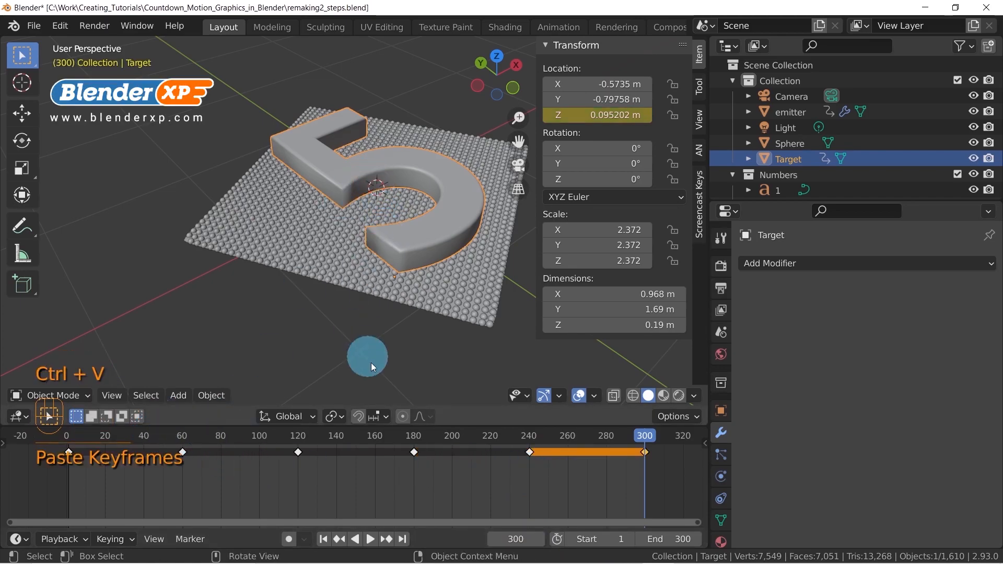
# At frame 30, raise the Target digit to a Z location of 0.5 m and insert a single keyframe on that value
pyautogui.press('space')
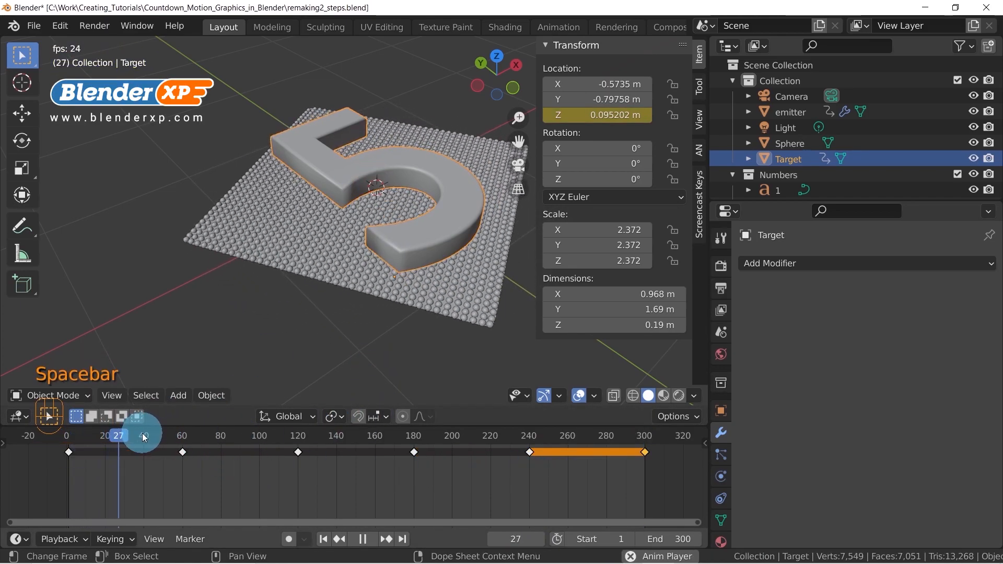
pyautogui.press('space')
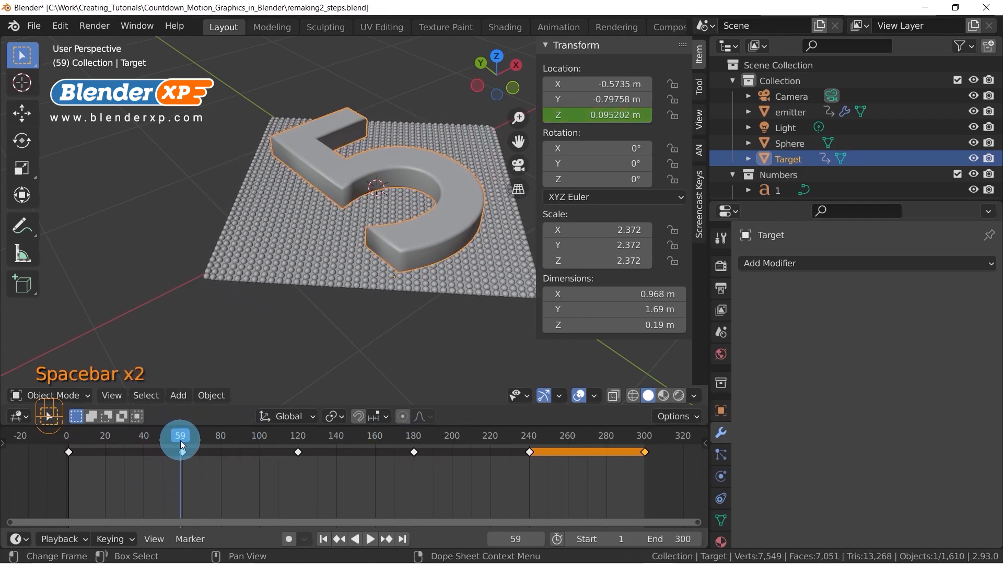
pyautogui.moveTo(180, 435); pyautogui.dragTo(124, 438)
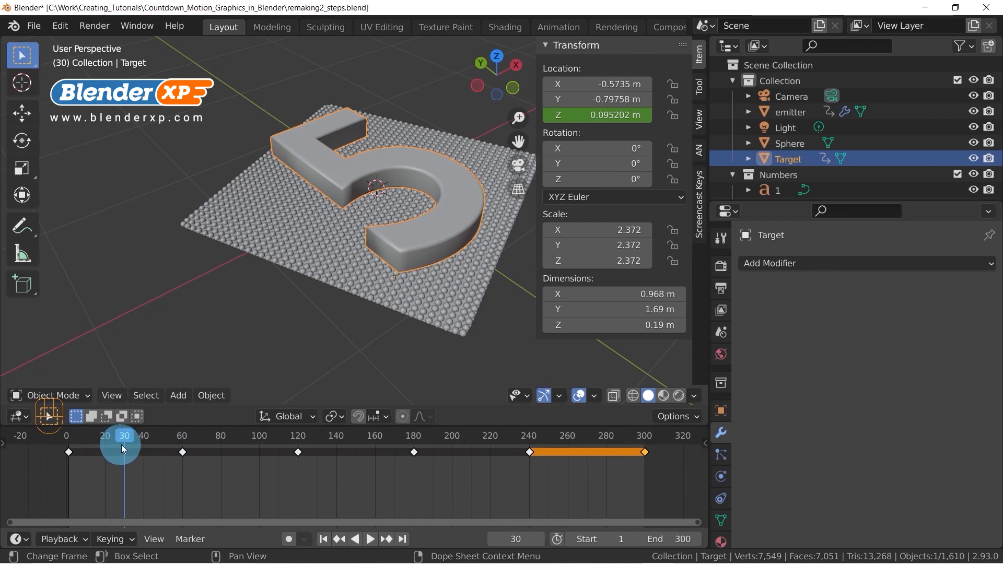
pyautogui.press('g')
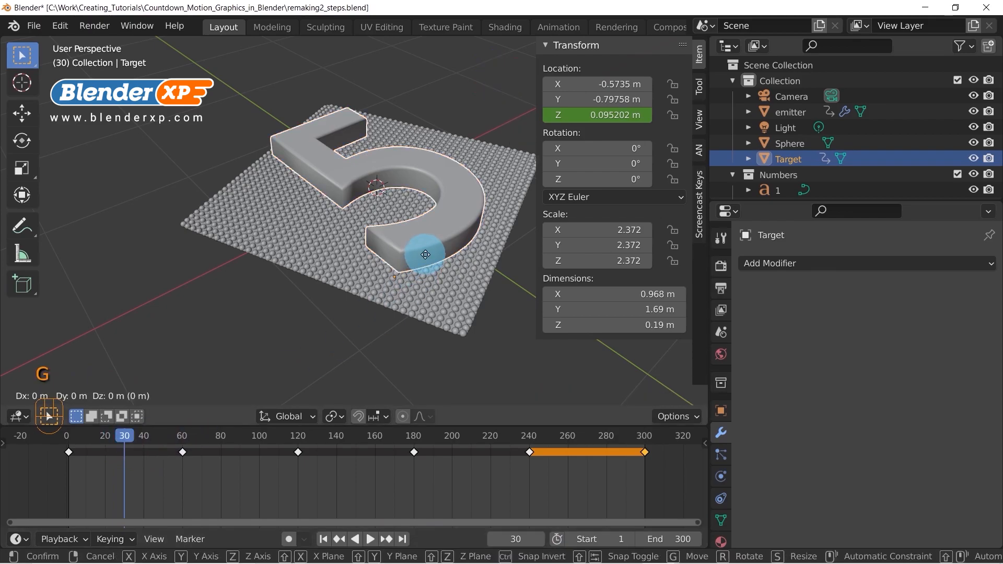
pyautogui.press('z')
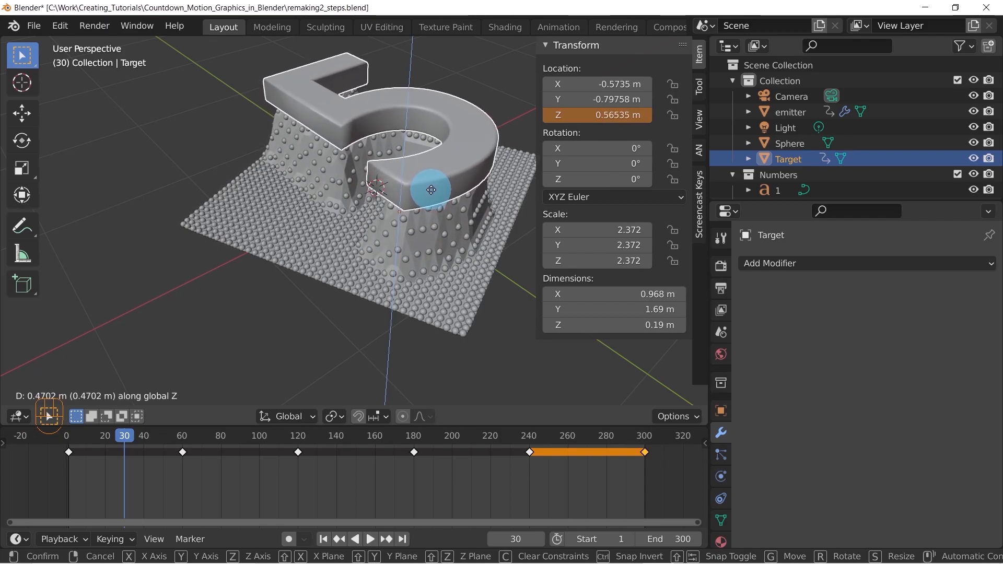
pyautogui.click(419, 186)
pyautogui.doubleClick(602, 115)
pyautogui.write('0.5')
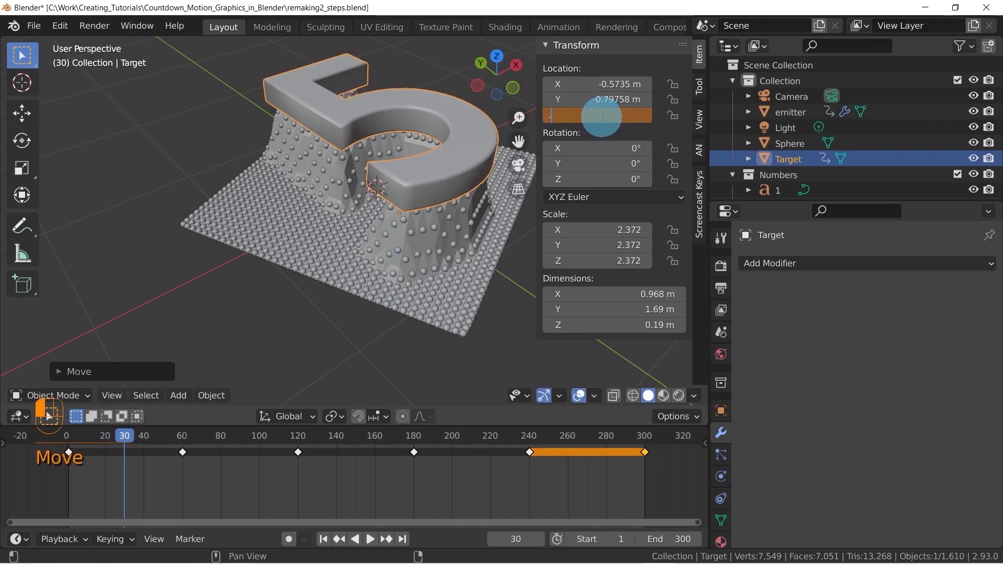
pyautogui.press('Return')
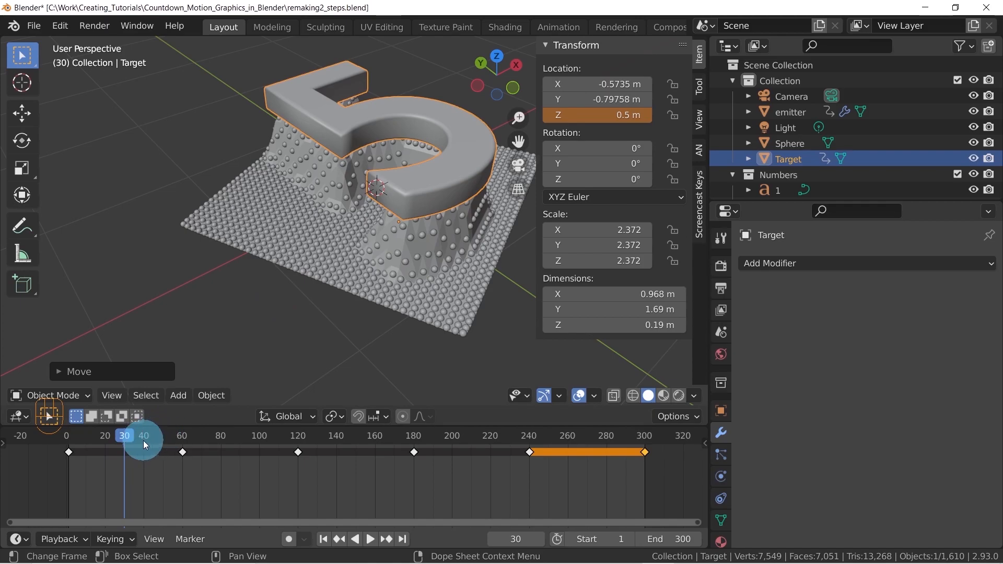
pyautogui.rightClick(602, 113)
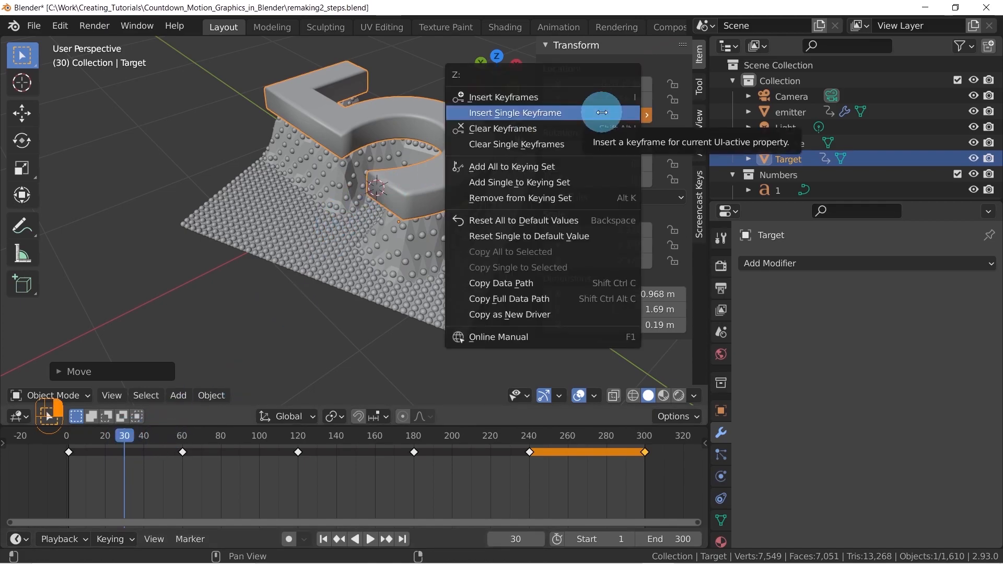
pyautogui.click(539, 114)
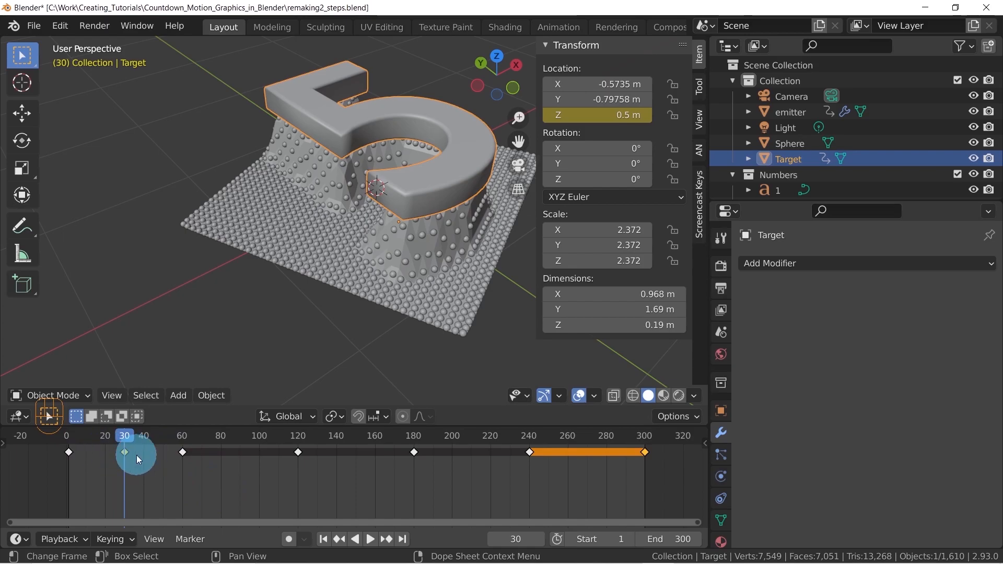
pyautogui.moveTo(121, 437); pyautogui.dragTo(432, 444)
pyautogui.click(352, 454)
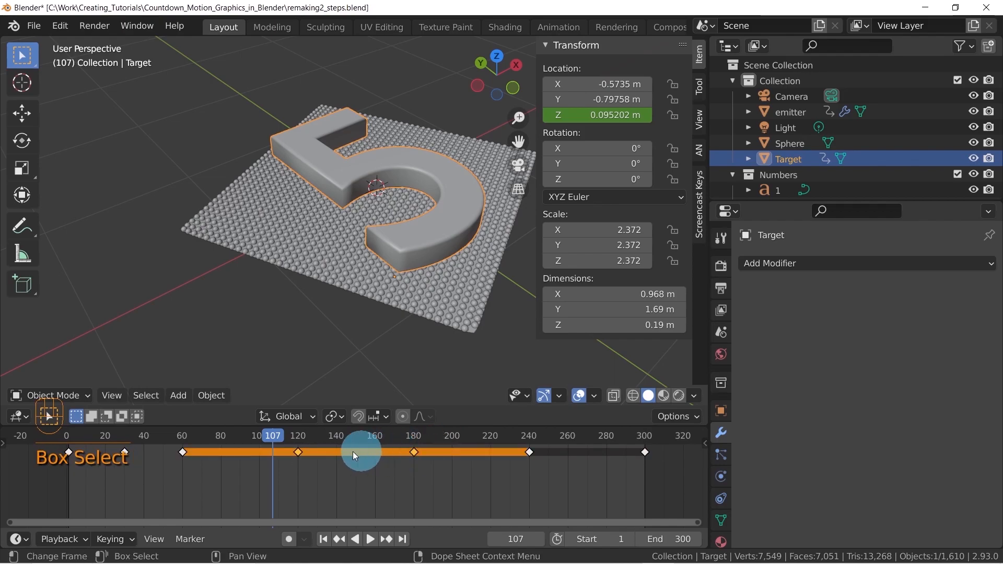
pyautogui.click(177, 471)
# Copy the Target's raised-position keyframe from frame 30, paste it at frames 90, 150, 210 and 270, and play the animation
pyautogui.moveTo(110, 438)
pyautogui.mouseDown()
pyautogui.moveTo(121, 439)
pyautogui.moveTo(64, 433)
pyautogui.moveTo(124, 433)
pyautogui.mouseUp()
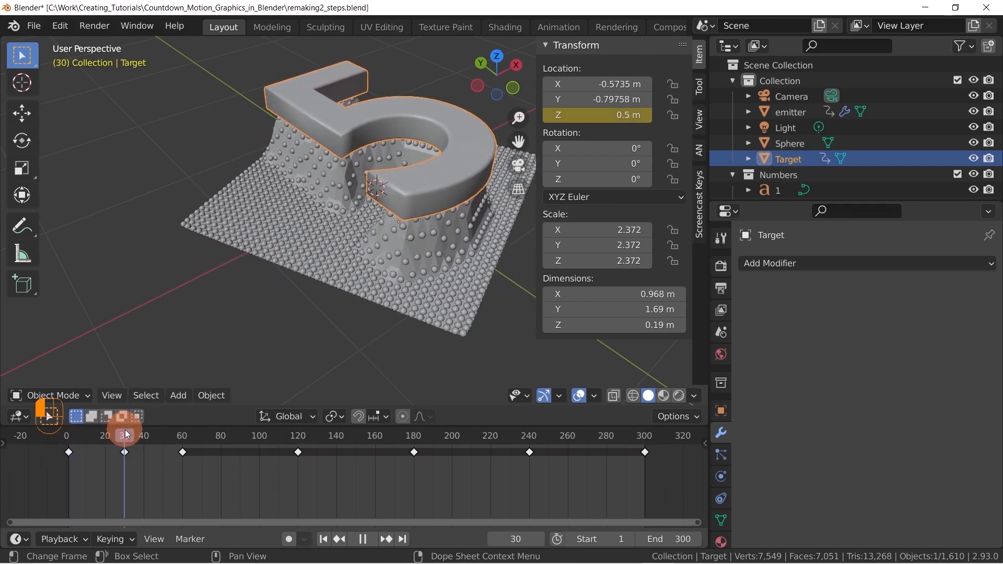
pyautogui.moveTo(127, 434); pyautogui.dragTo(184, 437)
pyautogui.click(125, 452)
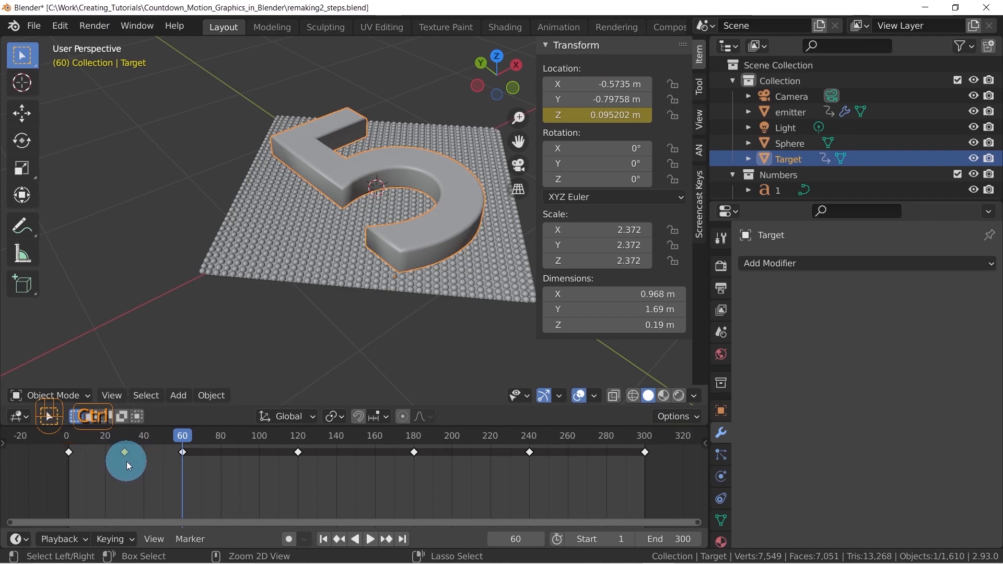
pyautogui.hotkey('ctrl', 'c')
pyautogui.moveTo(183, 435); pyautogui.dragTo(69, 434)
pyautogui.hotkey('ctrl', 'v')
pyautogui.hotkey('ctrl', 'v')
pyautogui.hotkey('ctrl', 'v')
pyautogui.hotkey('ctrl', 'v')
pyautogui.press('space')
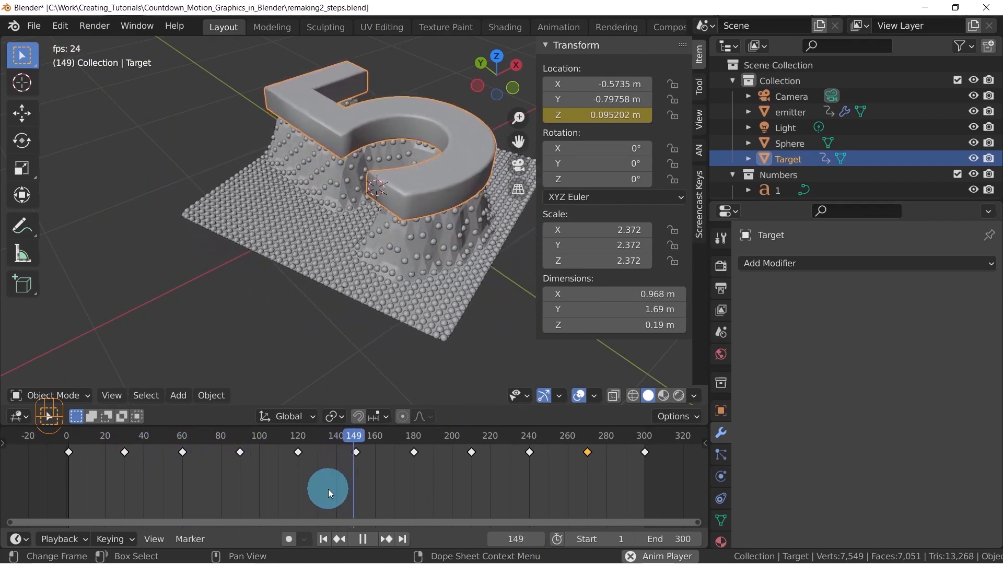
pyautogui.press('space')
# Move the Target's first lowered-position keyframe from frame 1 to frame 5
pyautogui.moveTo(114, 438); pyautogui.dragTo(76, 468)
pyautogui.click(69, 453)
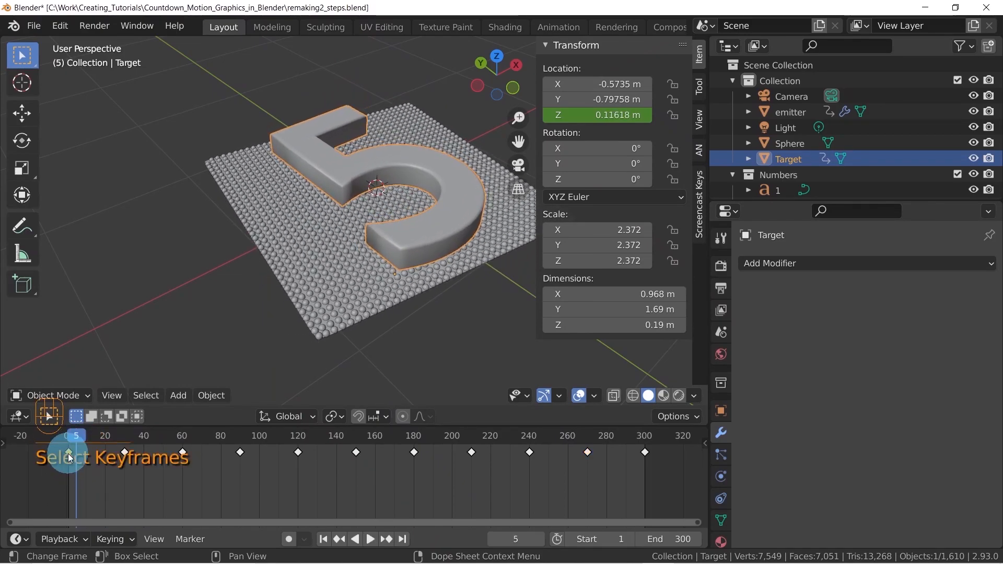
pyautogui.press('g')
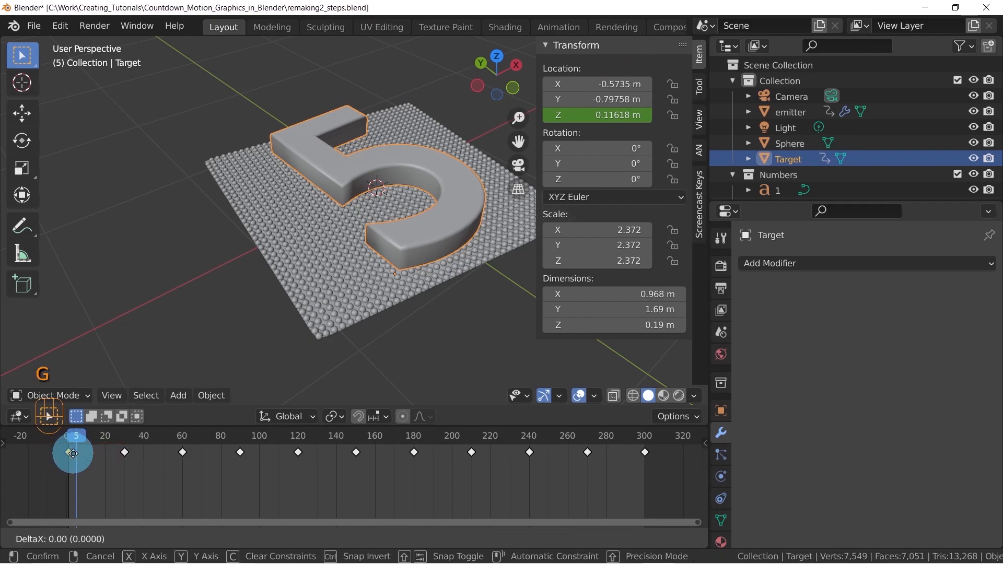
pyautogui.press('5')
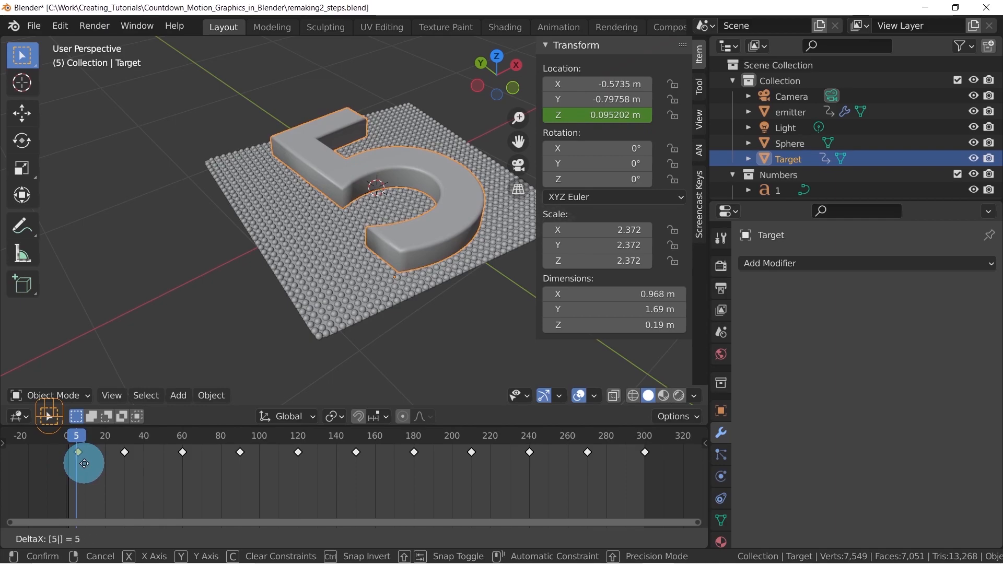
pyautogui.press('Return')
pyautogui.click(76, 433)
pyautogui.press('space')
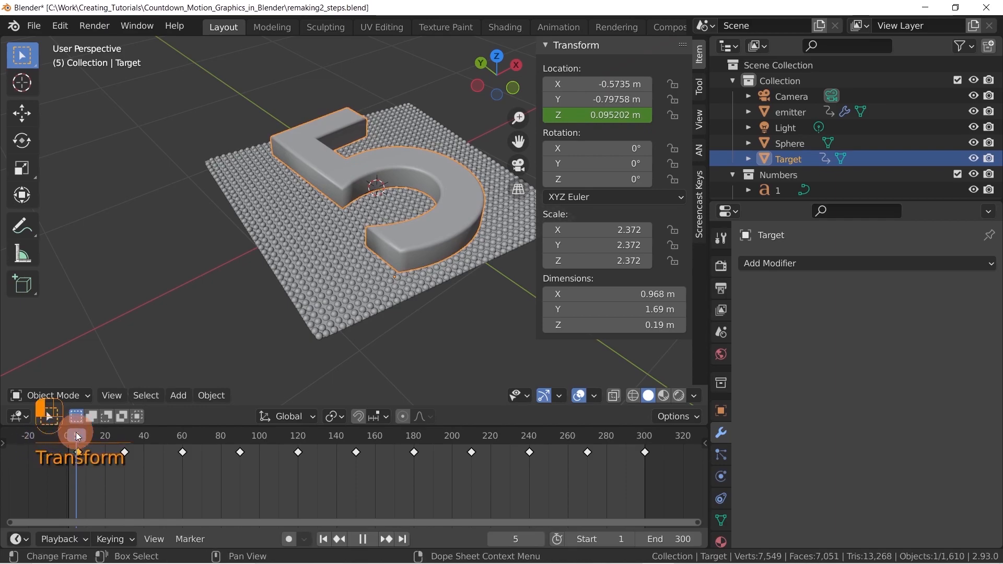
pyautogui.press('Escape')
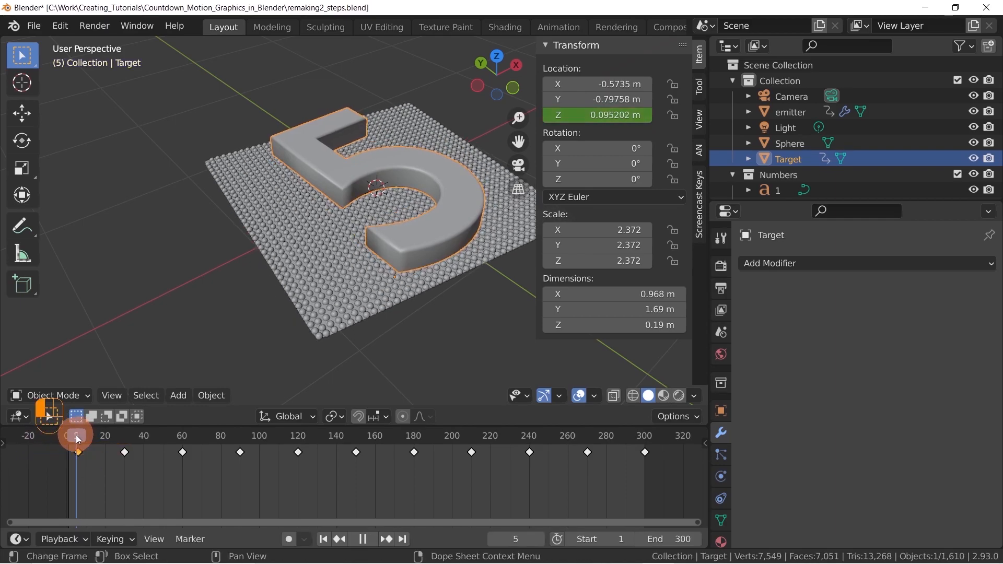
pyautogui.press('g')
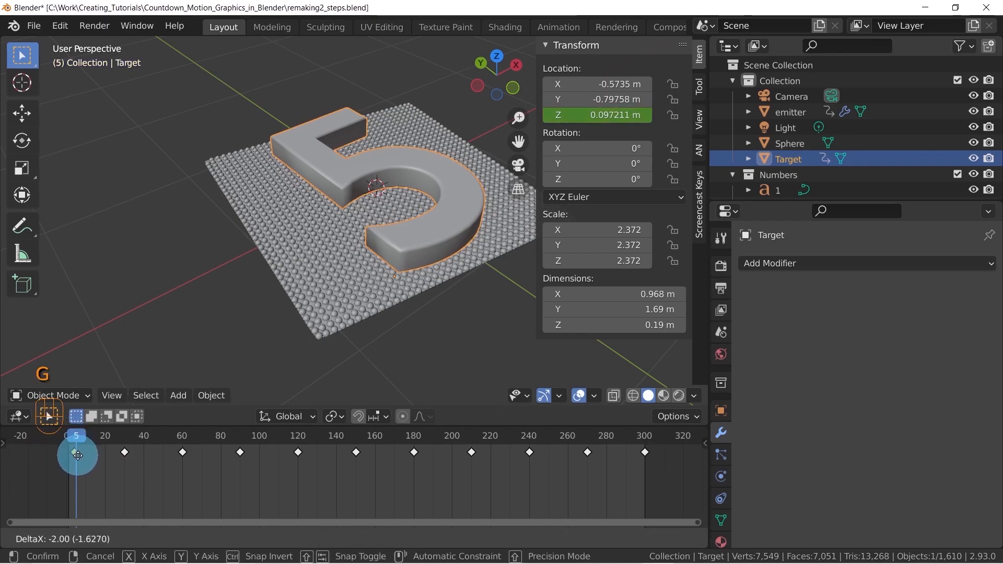
pyautogui.click(81, 450)
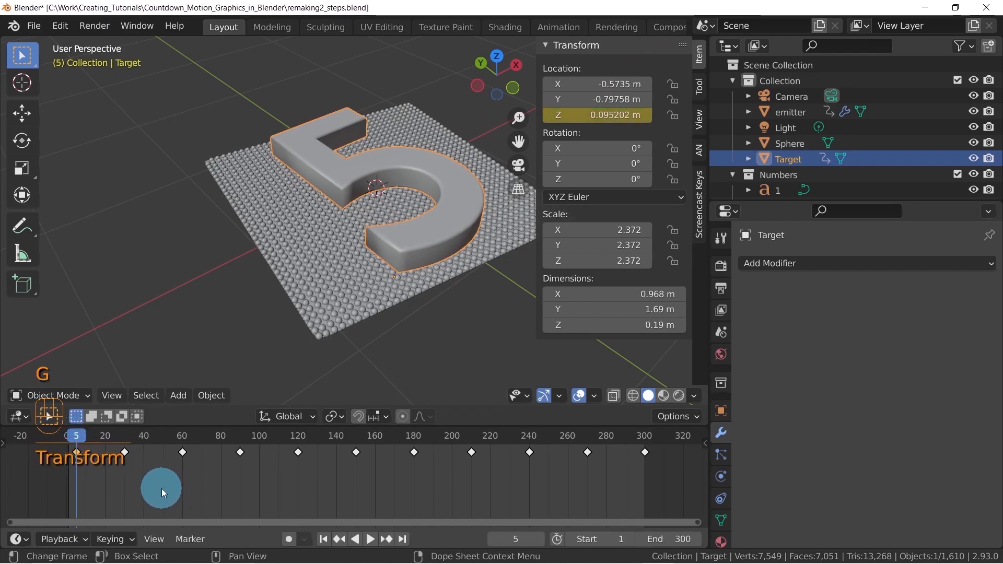
# Move the raised-position keyframe at frame 30 to frame 25 and paste a copy of it at frame 35
pyautogui.click(124, 454)
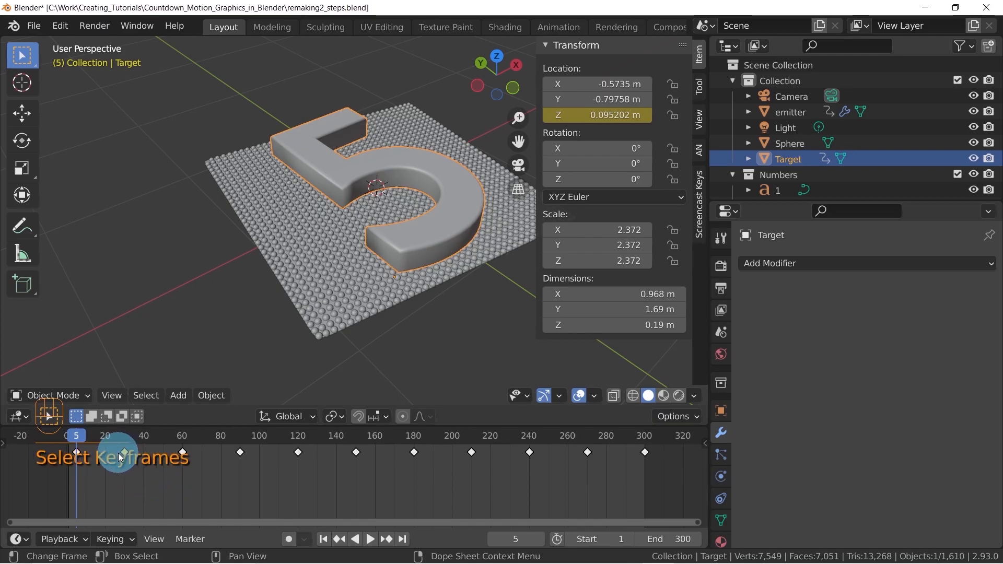
pyautogui.press('g')
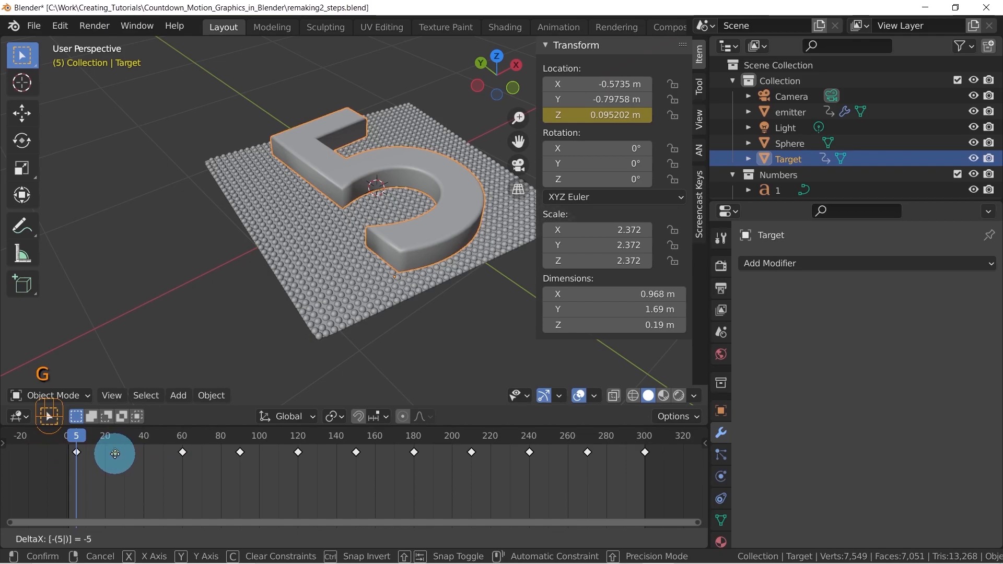
pyautogui.click(115, 453)
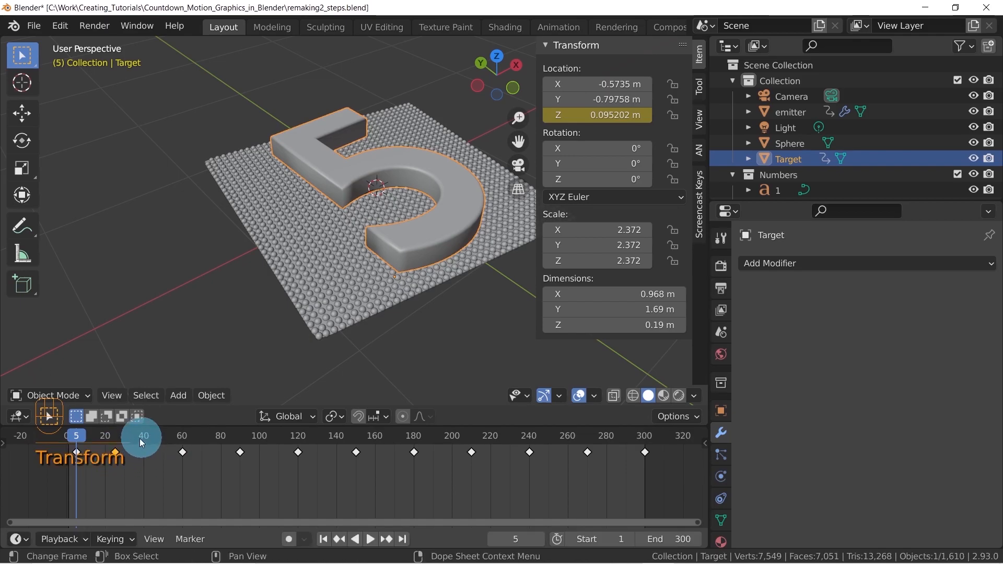
pyautogui.hotkey('ctrl', 'c')
pyautogui.moveTo(113, 441); pyautogui.dragTo(134, 438)
pyautogui.hotkey('ctrl', 'v')
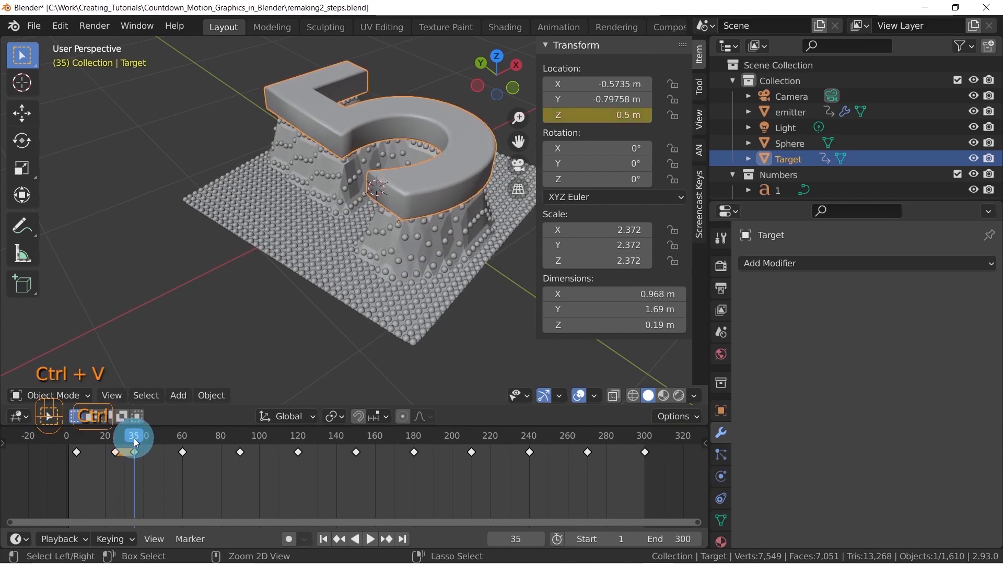
# Enlarge the timeline area and move the lowered-position keyframe at frame 60 five frames earlier, to frame 55
pyautogui.moveTo(166, 424); pyautogui.dragTo(76, 393)
pyautogui.click(139, 390)
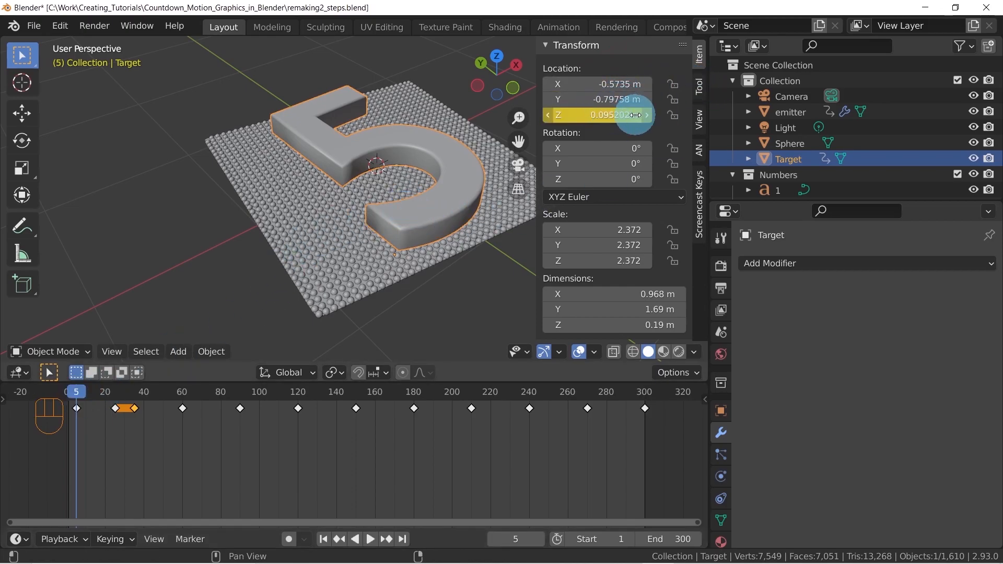
pyautogui.moveTo(77, 390); pyautogui.dragTo(114, 396)
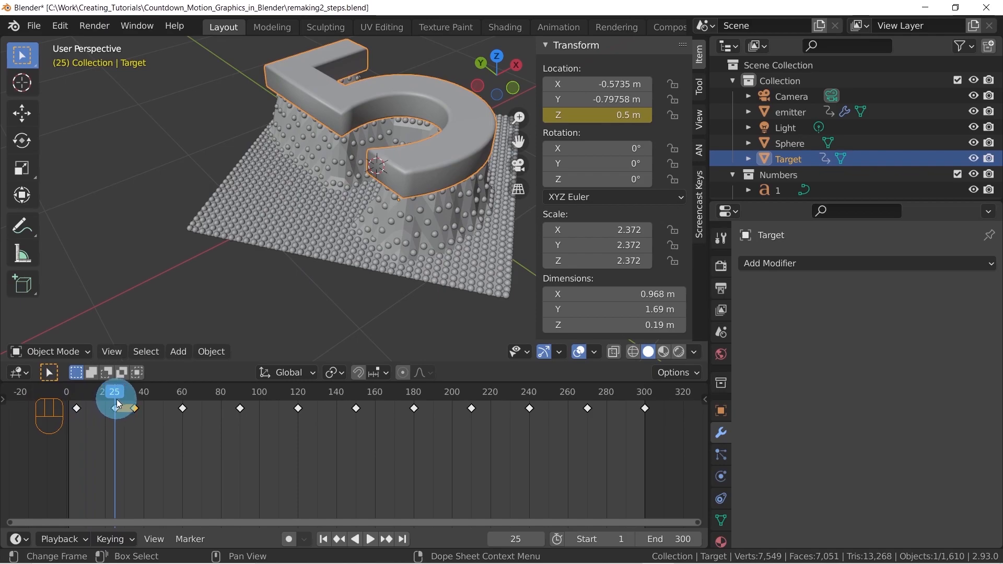
pyautogui.moveTo(117, 392); pyautogui.dragTo(135, 397)
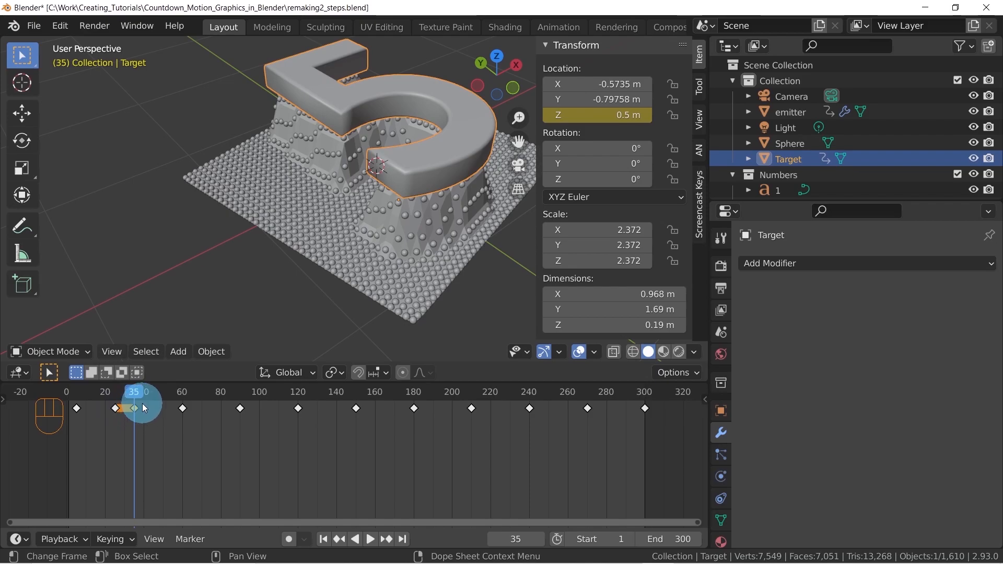
pyautogui.moveTo(130, 395); pyautogui.dragTo(182, 396)
pyautogui.click(181, 408)
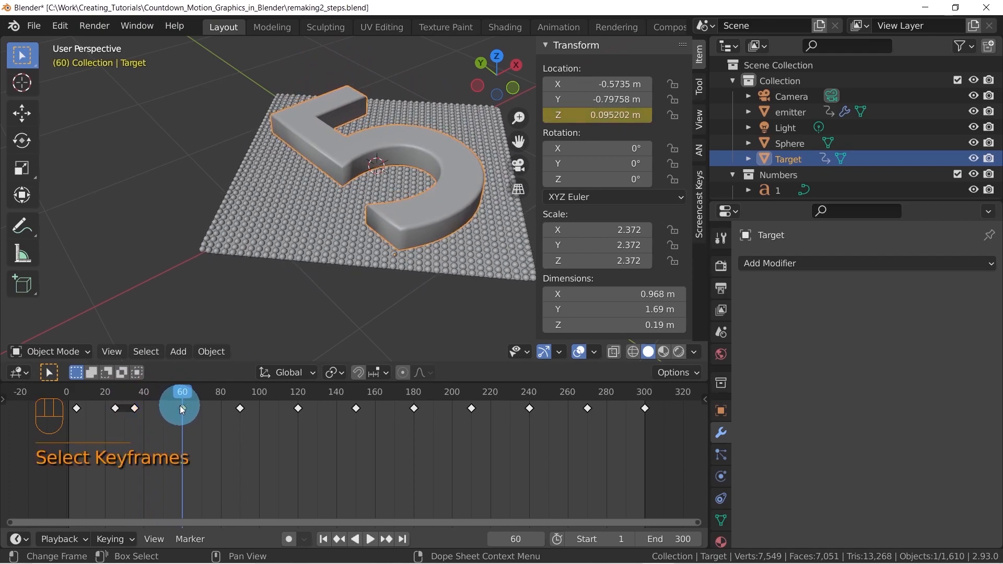
pyautogui.press('g')
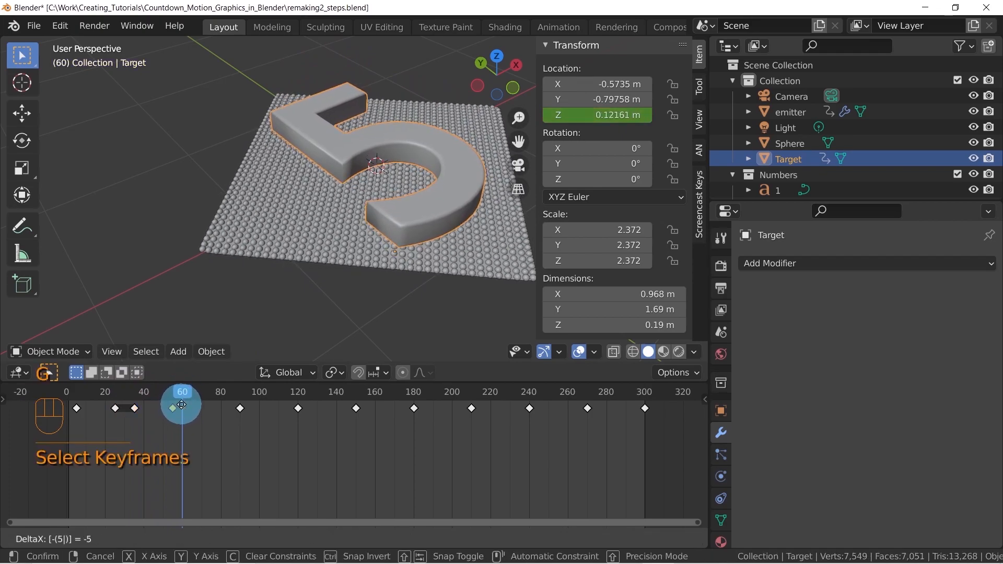
pyautogui.click(173, 406)
pyautogui.moveTo(192, 392); pyautogui.dragTo(174, 390)
pyautogui.click(211, 462)
# Duplicate the lowered-position keyframe at frame 55 and place the copy at frame 65
pyautogui.click(161, 409)
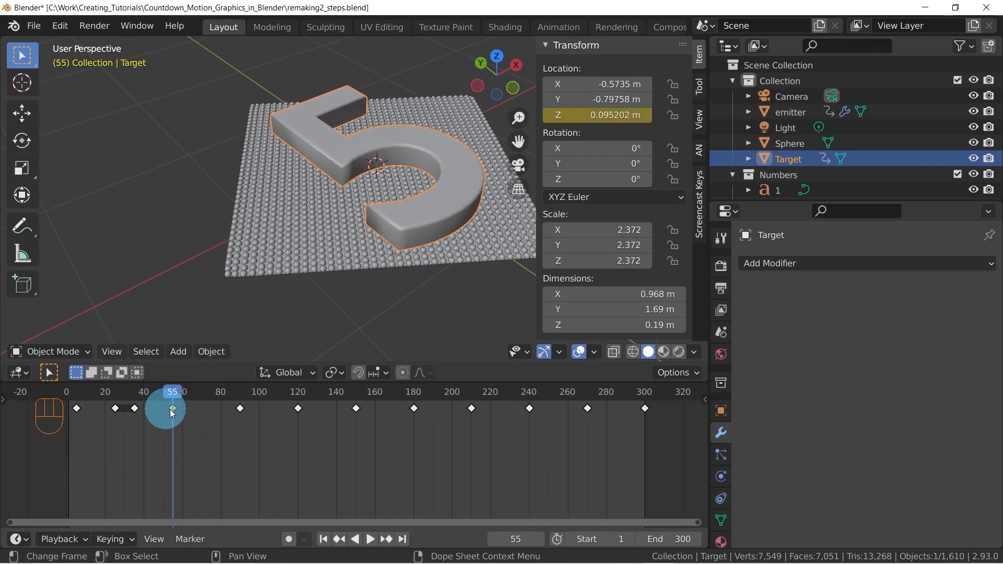
pyautogui.click(180, 411)
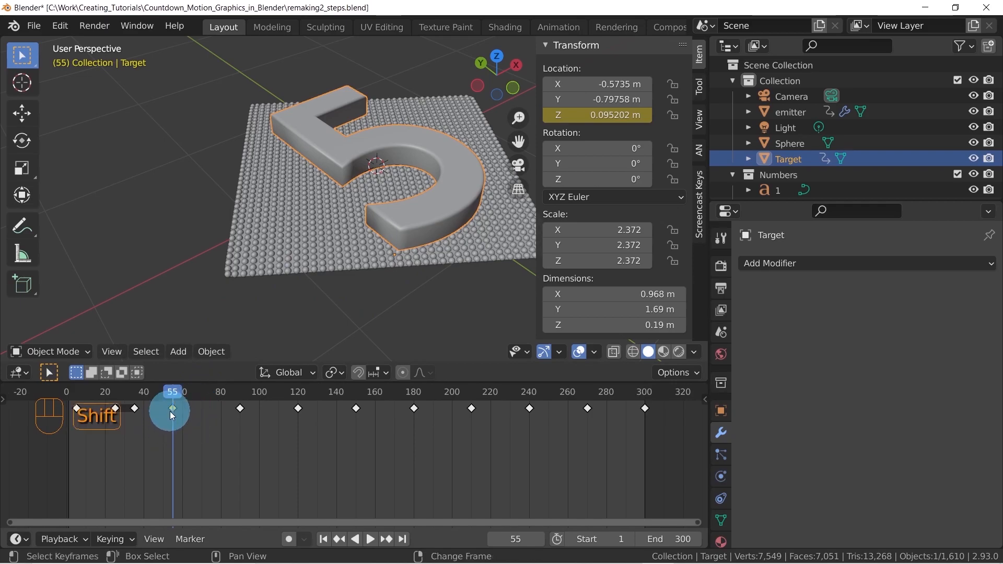
pyautogui.hotkey('shift', 'd')
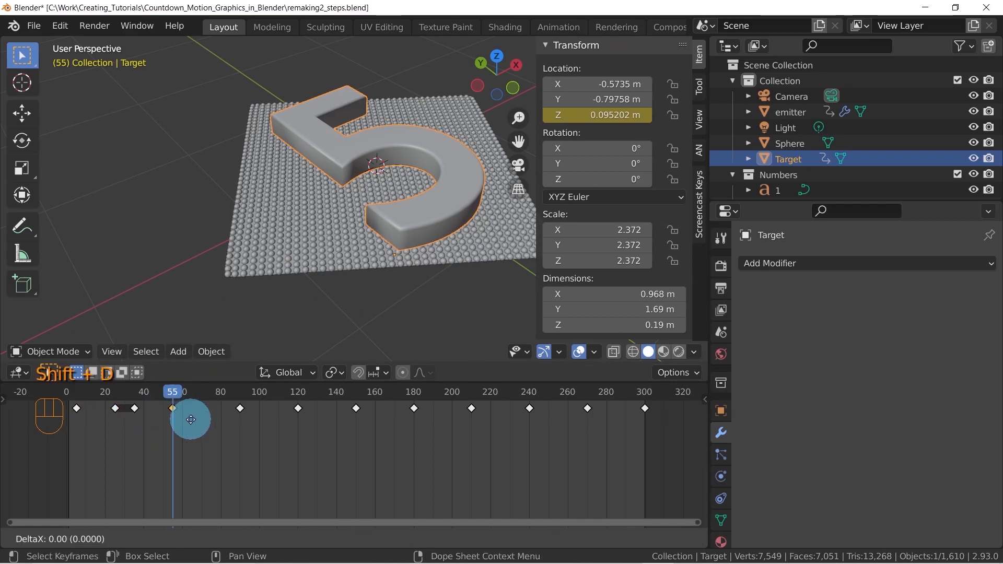
pyautogui.click(208, 421)
pyautogui.moveTo(175, 392); pyautogui.dragTo(192, 394)
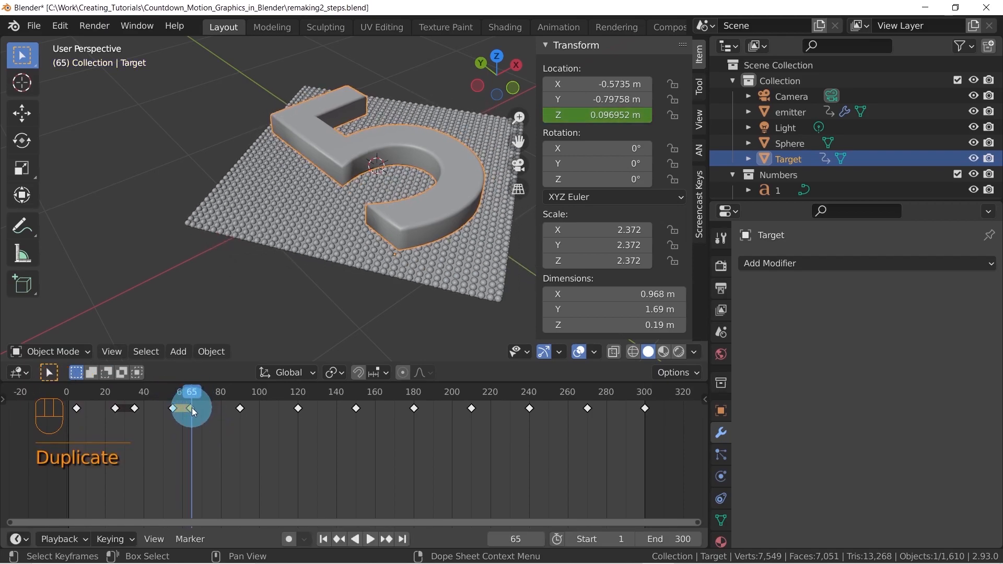
pyautogui.press('g')
pyautogui.click(193, 410)
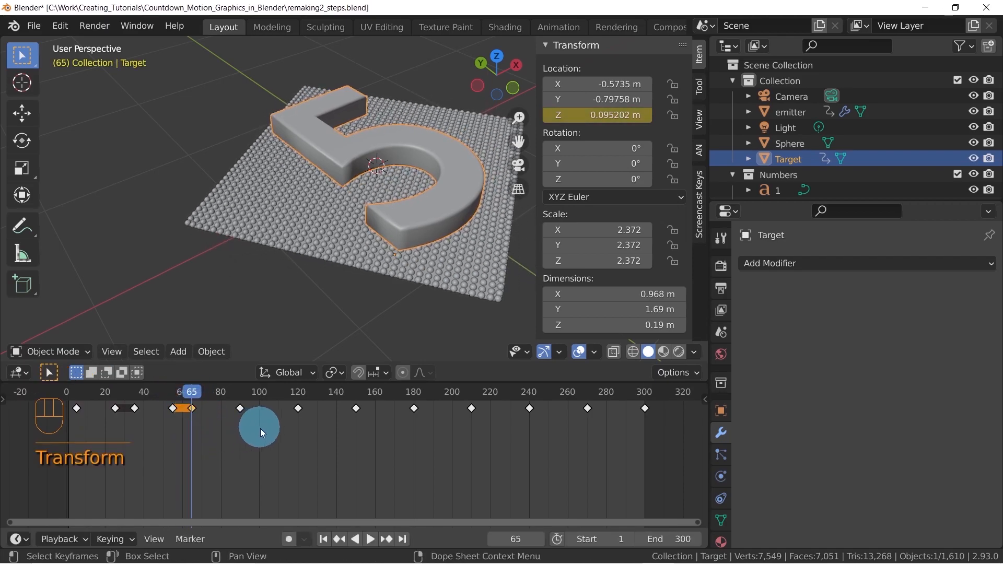
# Shift the raised-position keyframes at frames 90, 150, 210 and 270 by -5 frames, and duplicate them 10 frames ahead
pyautogui.moveTo(236, 415); pyautogui.dragTo(252, 402)
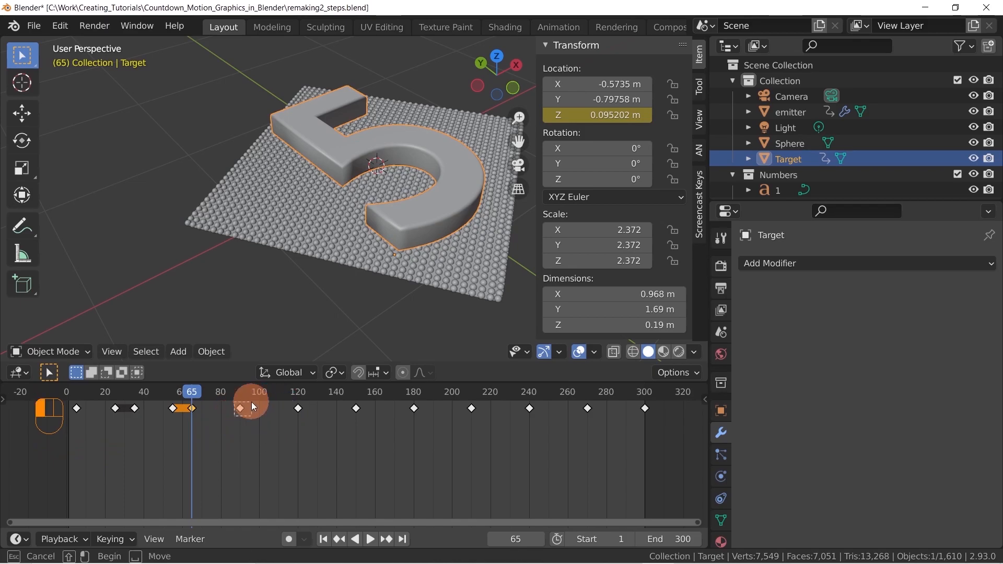
pyautogui.keyDown('shift'); pyautogui.click(350, 420); pyautogui.keyUp('shift')
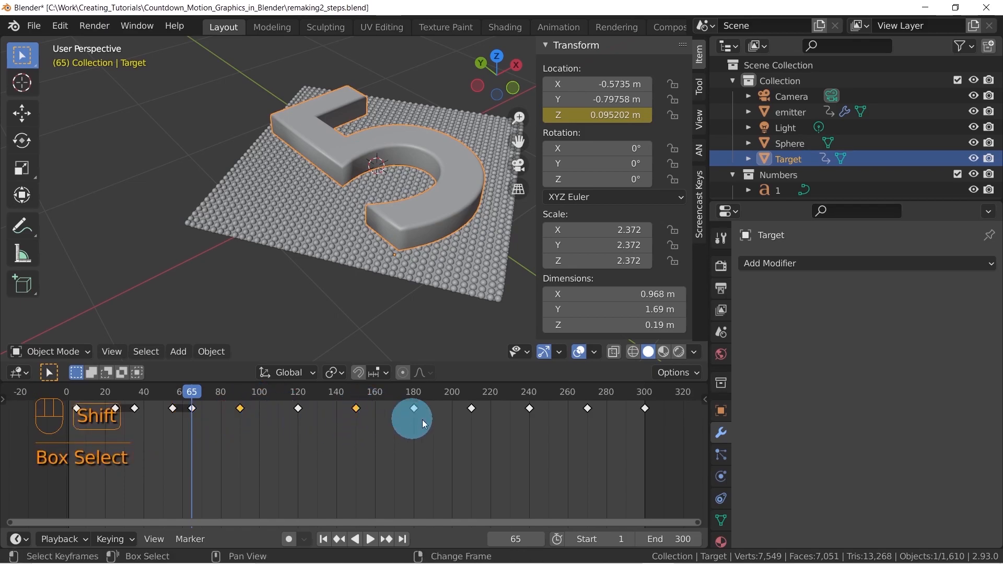
pyautogui.keyDown('shift'); pyautogui.click(465, 421); pyautogui.keyUp('shift')
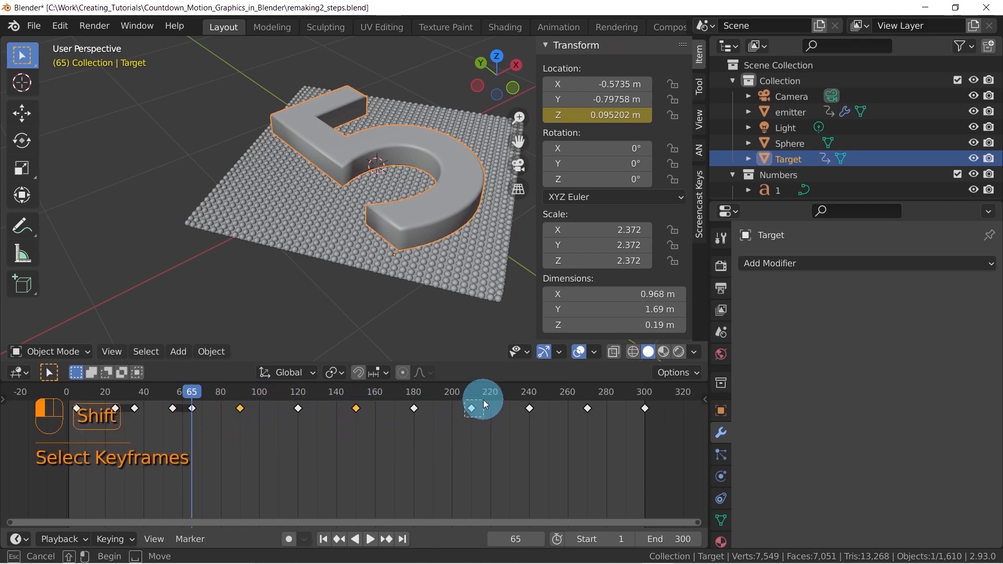
pyautogui.keyDown('shift'); pyautogui.click(583, 416); pyautogui.keyUp('shift')
pyautogui.moveTo(575, 430); pyautogui.dragTo(576, 430)
pyautogui.write('x-5')
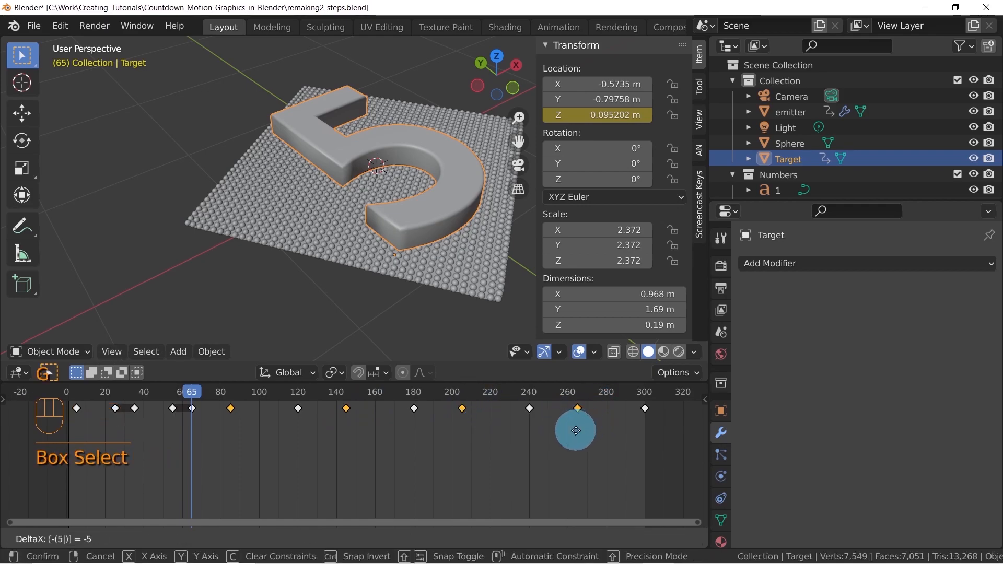
pyautogui.press('Return')
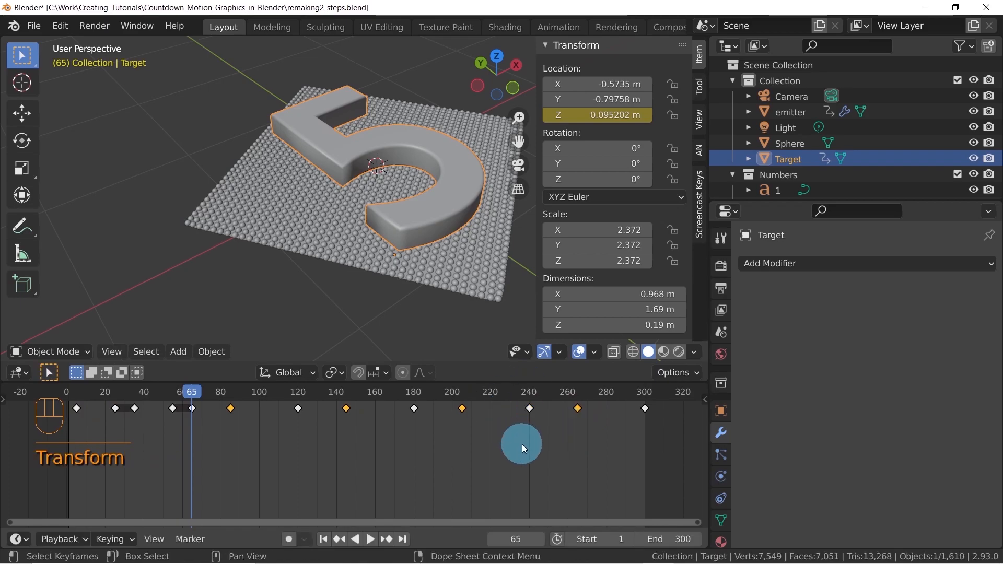
pyautogui.hotkey('shift', 'd')
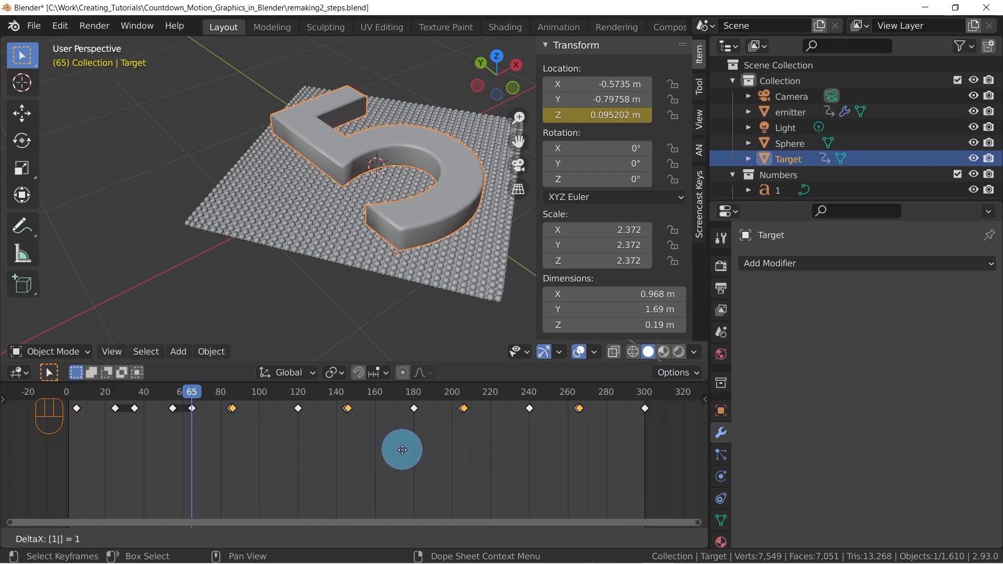
pyautogui.click(405, 454)
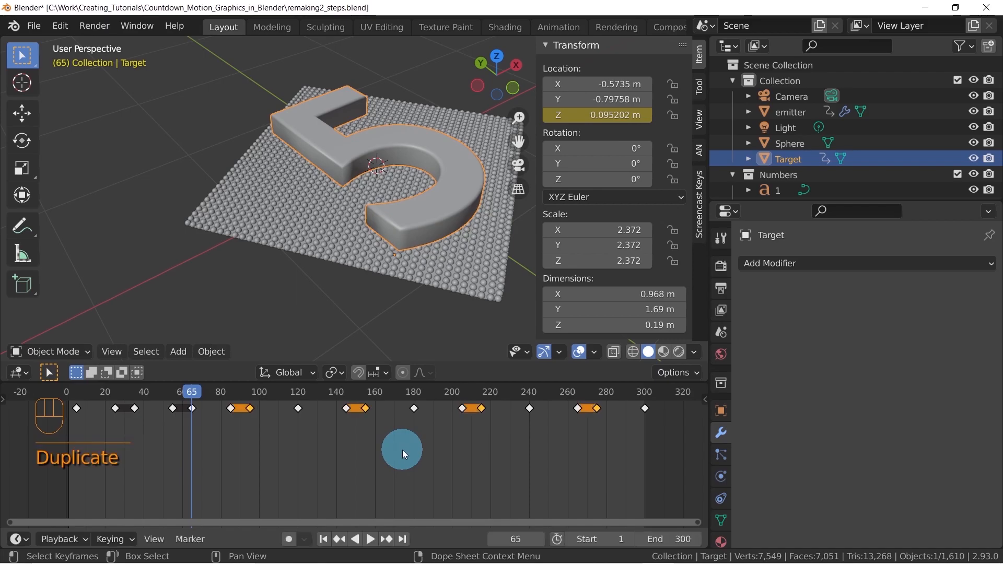
# Shift Target's lowered-position keyframes at frames 120, 180, 240 and 300 by -5 frames
pyautogui.moveTo(203, 399); pyautogui.dragTo(260, 392)
pyautogui.moveTo(283, 425); pyautogui.dragTo(310, 401)
pyautogui.keyDown('shift'); pyautogui.click(415, 408); pyautogui.keyUp('shift')
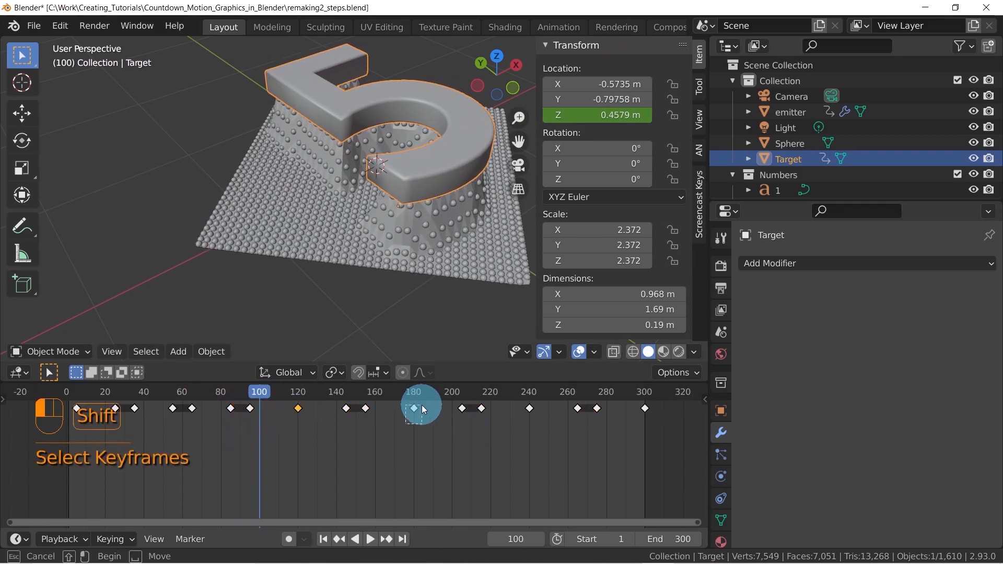
pyautogui.keyDown('shift'); pyautogui.click(518, 425); pyautogui.keyUp('shift')
pyautogui.keyDown('shift'); pyautogui.click(530, 407); pyautogui.keyUp('shift')
pyautogui.keyDown('shift'); pyautogui.click(648, 410); pyautogui.keyUp('shift')
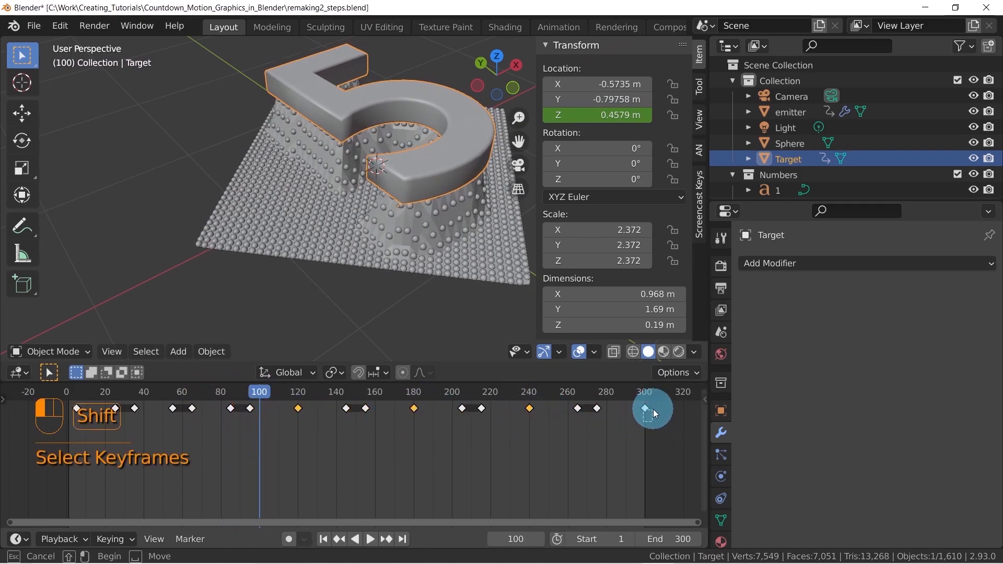
pyautogui.moveTo(261, 392); pyautogui.dragTo(298, 393)
pyautogui.write('g-5')
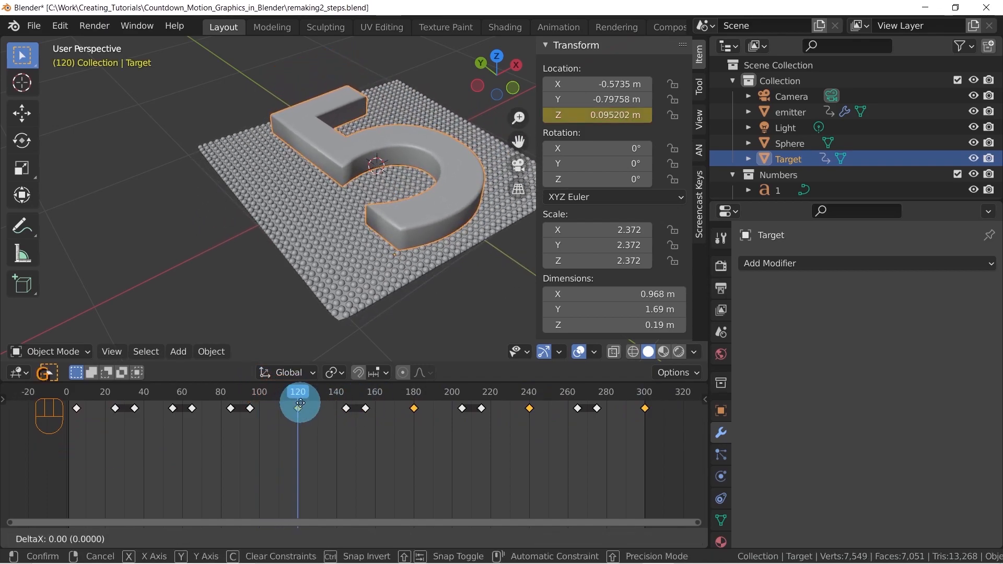
pyautogui.click(300, 403)
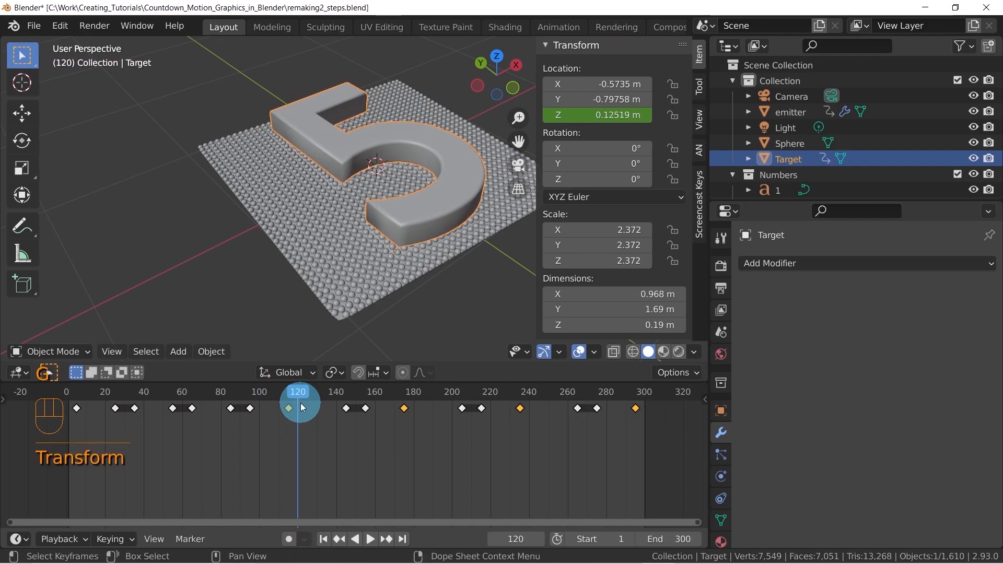
# Duplicate the selected lowered-position keyframes and place the copies 10 frames ahead
pyautogui.hotkey('shift', 'd')
pyautogui.write('10')
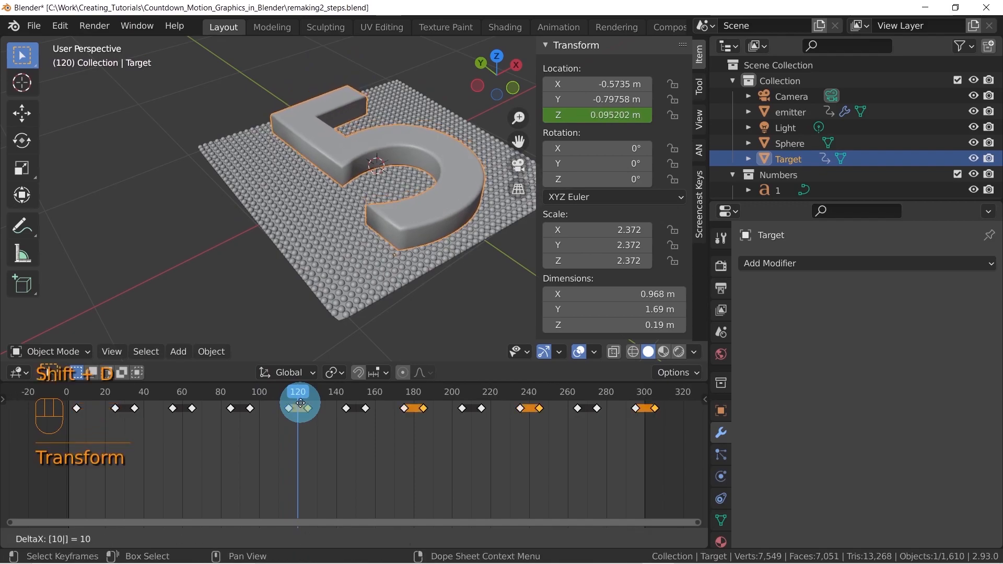
pyautogui.click(302, 407)
# Delete the surplus lowered-position keyframe beyond the end of the animation and set the current frame to 300
pyautogui.moveTo(301, 393); pyautogui.dragTo(345, 395)
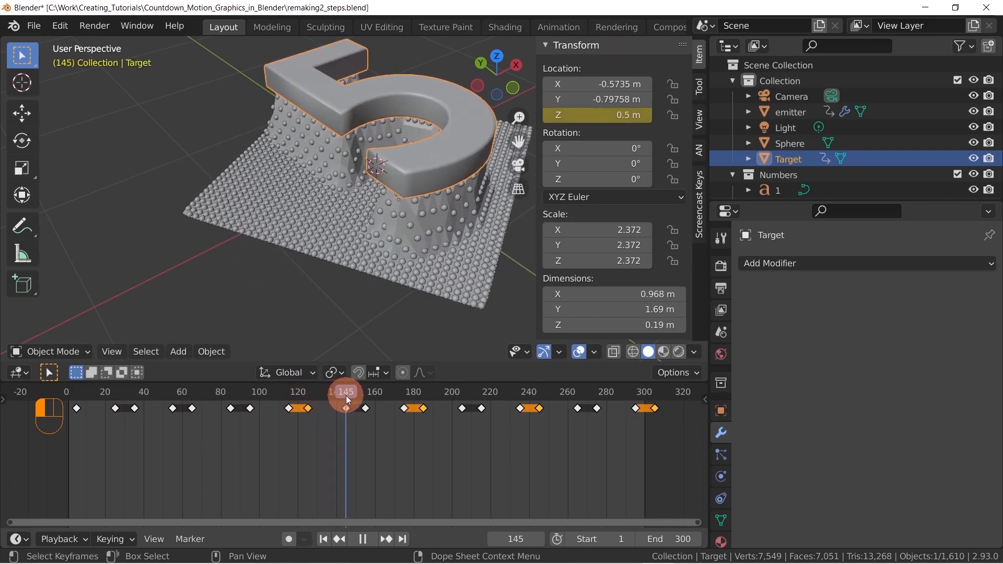
pyautogui.moveTo(346, 396); pyautogui.dragTo(638, 393)
pyautogui.moveTo(671, 435)
pyautogui.mouseDown()
pyautogui.moveTo(651, 405)
pyautogui.moveTo(666, 425)
pyautogui.mouseUp()
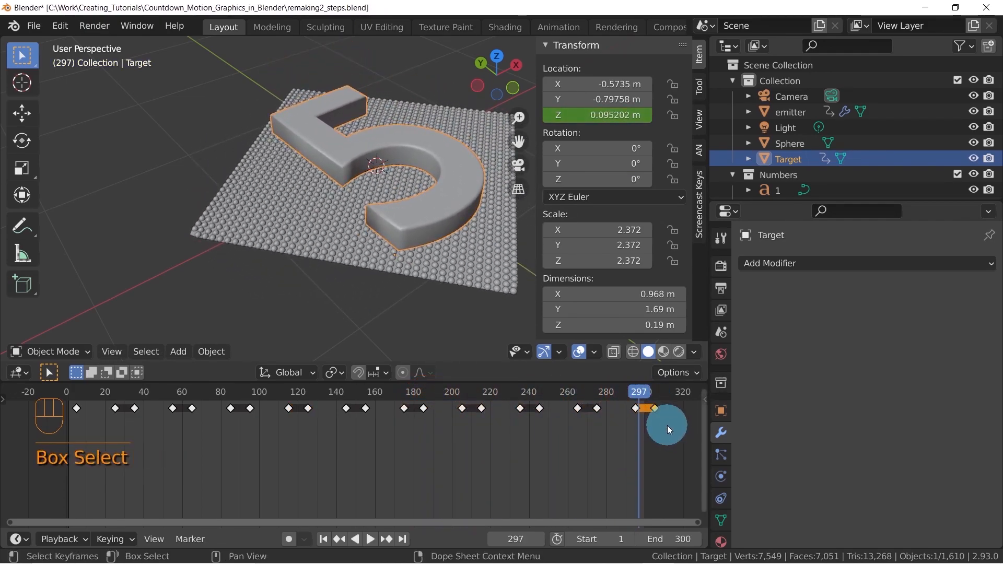
pyautogui.press('Delete')
pyautogui.click(644, 393)
# Play the animation with Target temporarily hidden to examine how the sphere grid moves, and show and reselect Target
pyautogui.moveTo(395, 126); pyautogui.dragTo(342, 203, button='middle')
pyautogui.scroll(-5, 365, 159)
pyautogui.moveTo(342, 202); pyautogui.dragTo(397, 199, button='middle')
pyautogui.scroll(2, 348, 208)
pyautogui.press('space')
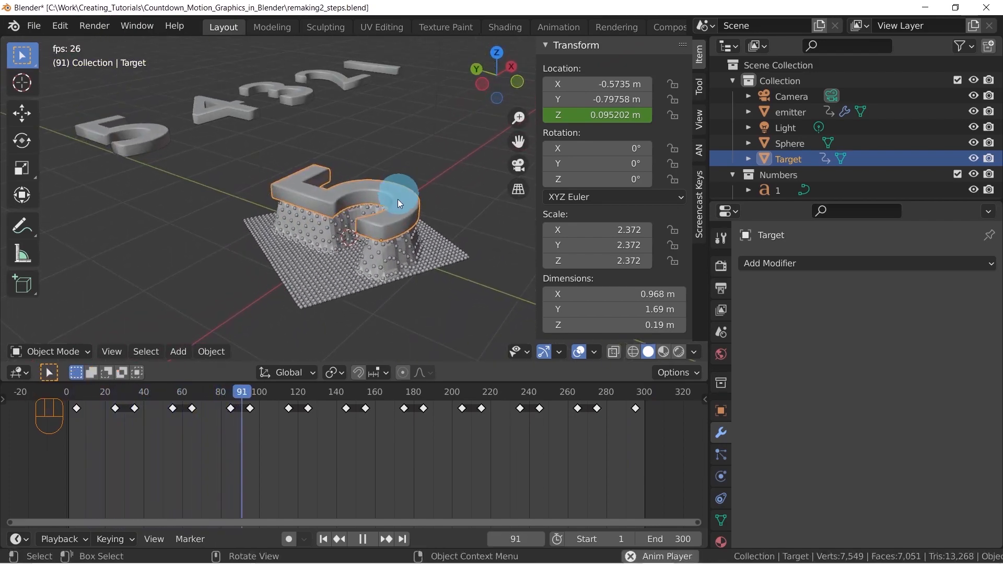
pyautogui.click(972, 157)
pyautogui.moveTo(402, 230)
pyautogui.mouseDown(button='middle')
pyautogui.moveTo(464, 268)
pyautogui.moveTo(448, 236)
pyautogui.moveTo(418, 220)
pyautogui.mouseUp(button='middle')
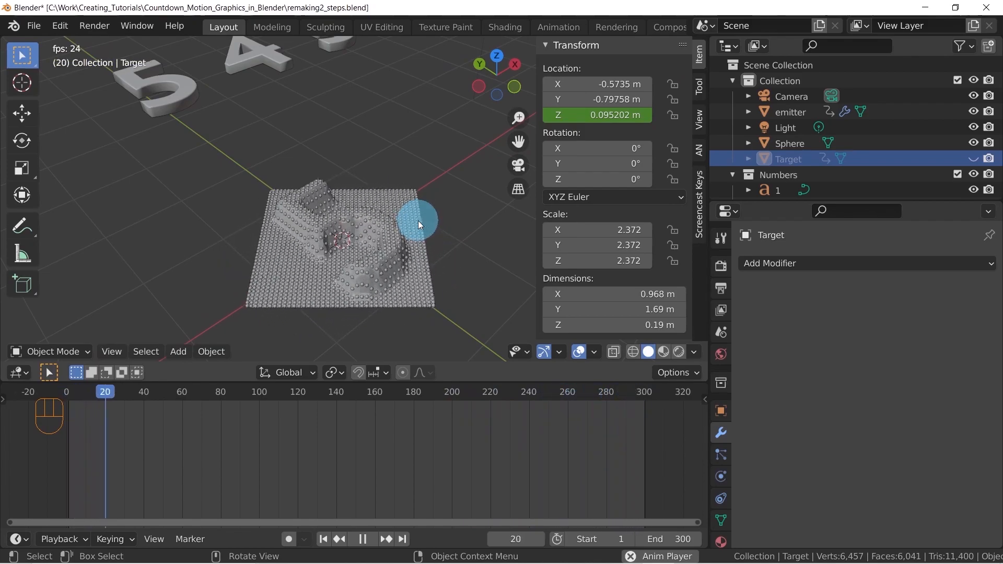
pyautogui.press('space')
pyautogui.scroll(-3, 389, 196)
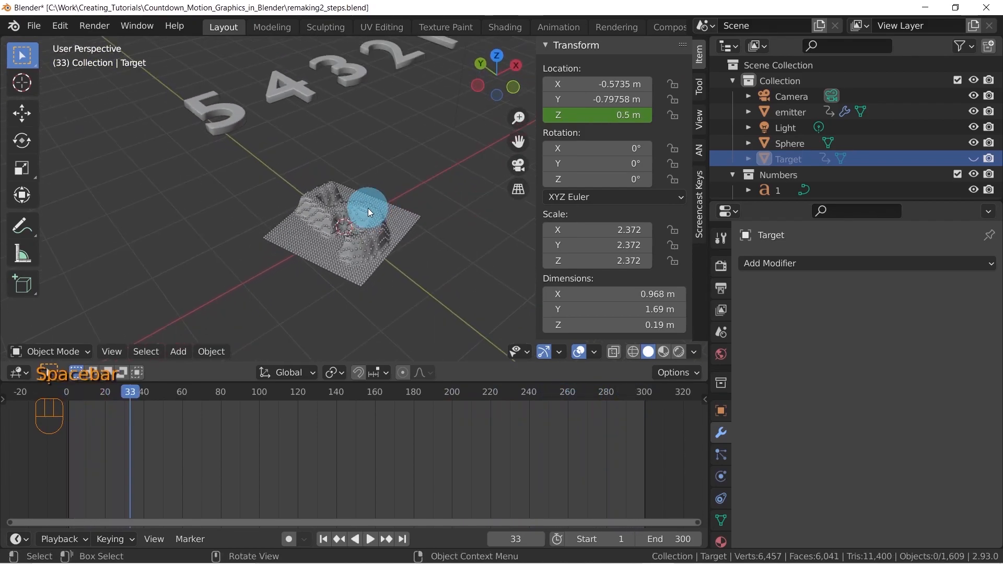
pyautogui.click(972, 159)
pyautogui.keyDown('shift'); pyautogui.moveTo(282, 208); pyautogui.dragTo(334, 224, button='middle'); pyautogui.keyUp('shift')
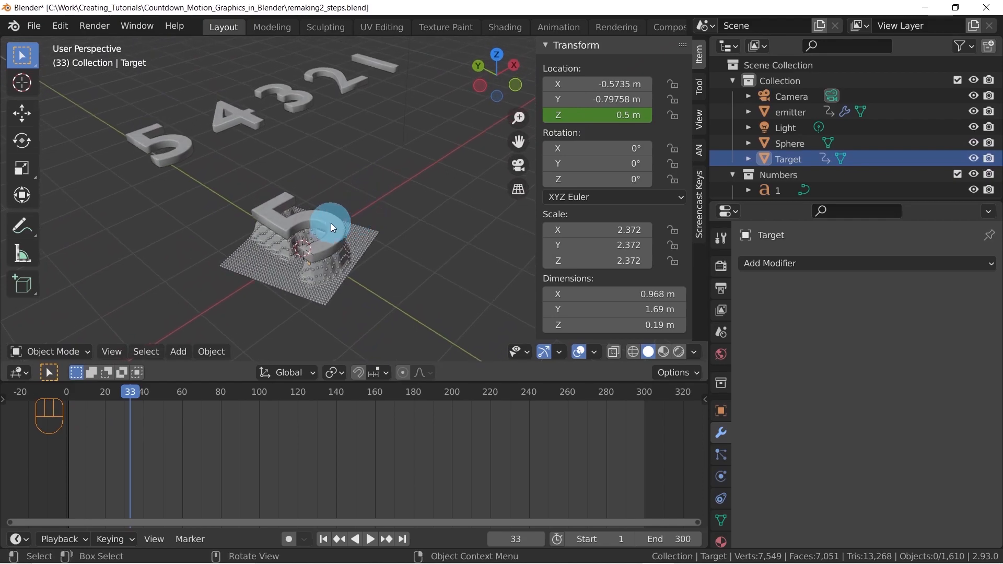
pyautogui.click(322, 249)
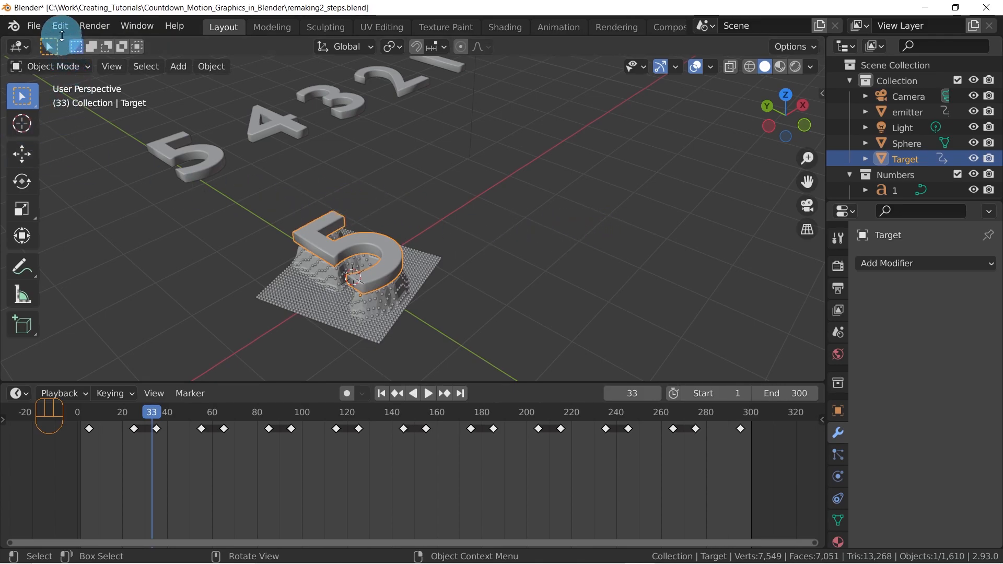
# Open the add-on preferences and place their window over the viewport
pyautogui.click(60, 26)
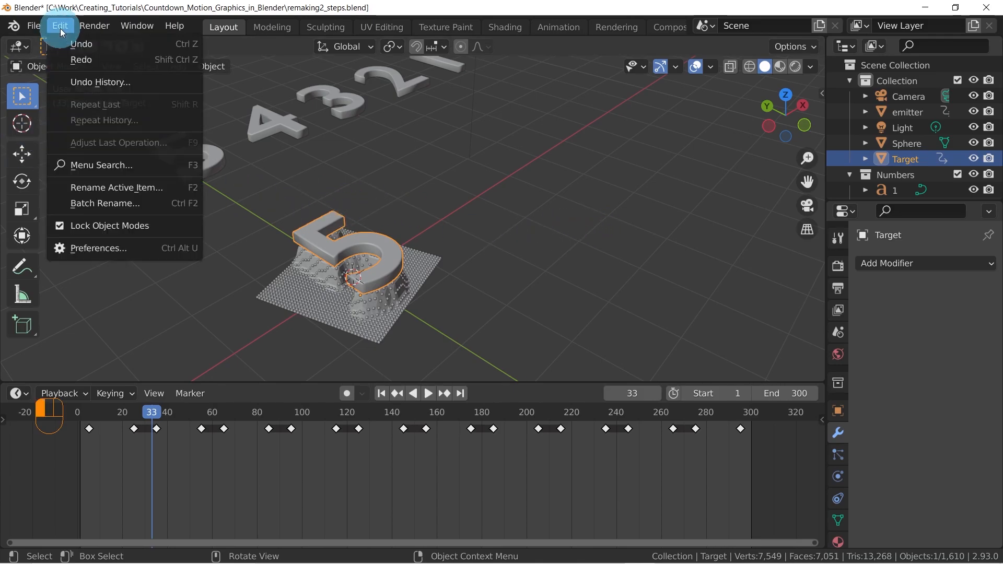
pyautogui.click(91, 246)
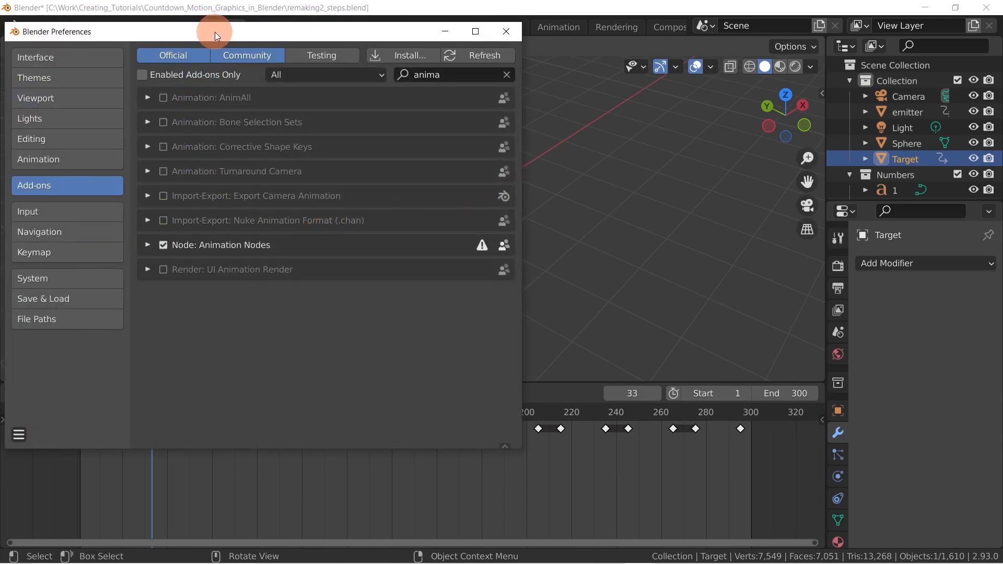
pyautogui.moveTo(214, 32); pyautogui.dragTo(337, 42)
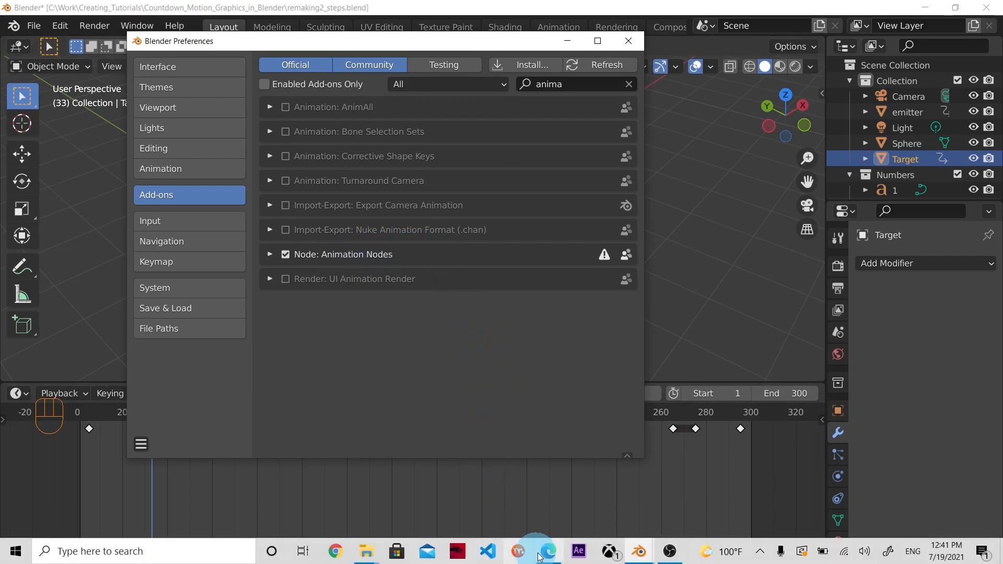
# Switch to Edge, examine the Animation Nodes downloads for Windows, macOS and Linux, and return to Blender
pyautogui.click(544, 552)
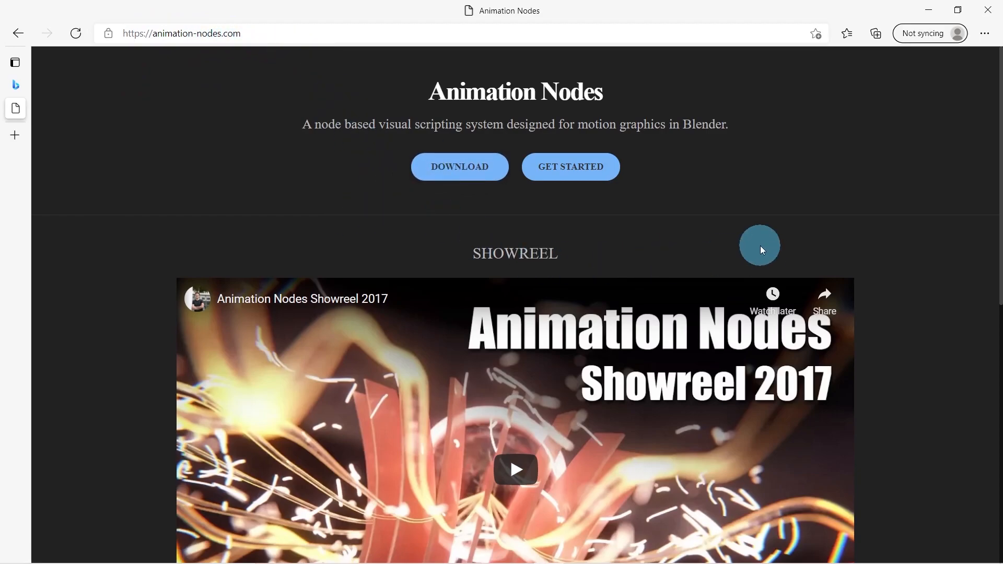
pyautogui.scroll(-8, 761, 245)
pyautogui.scroll(-2, 760, 250)
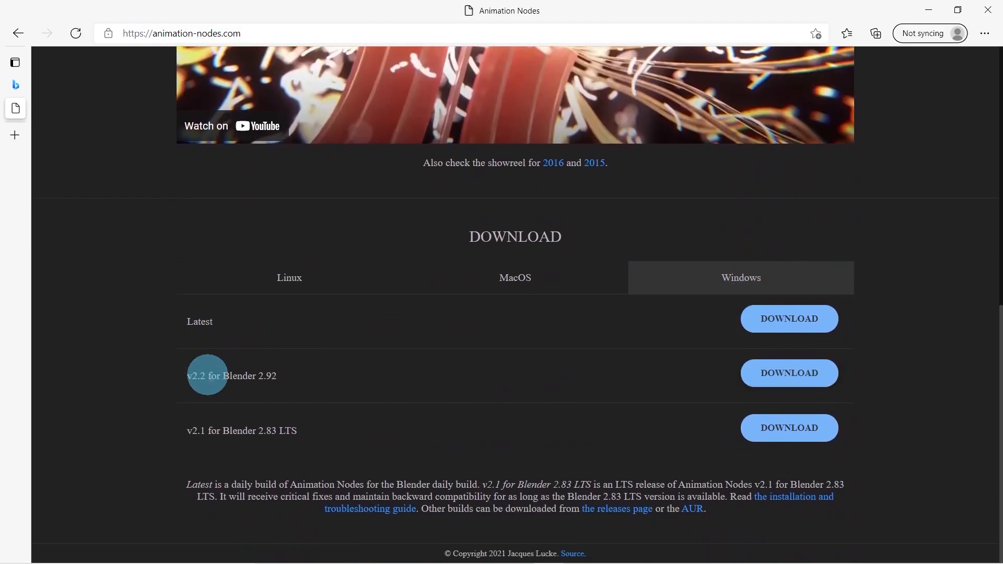
pyautogui.click(563, 274)
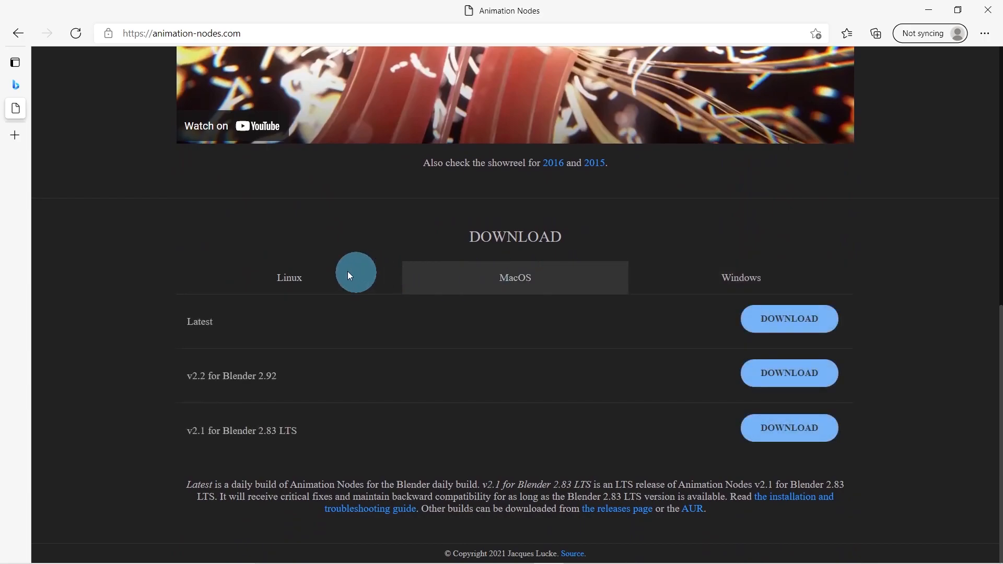
pyautogui.click(312, 277)
pyautogui.click(497, 283)
pyautogui.click(740, 286)
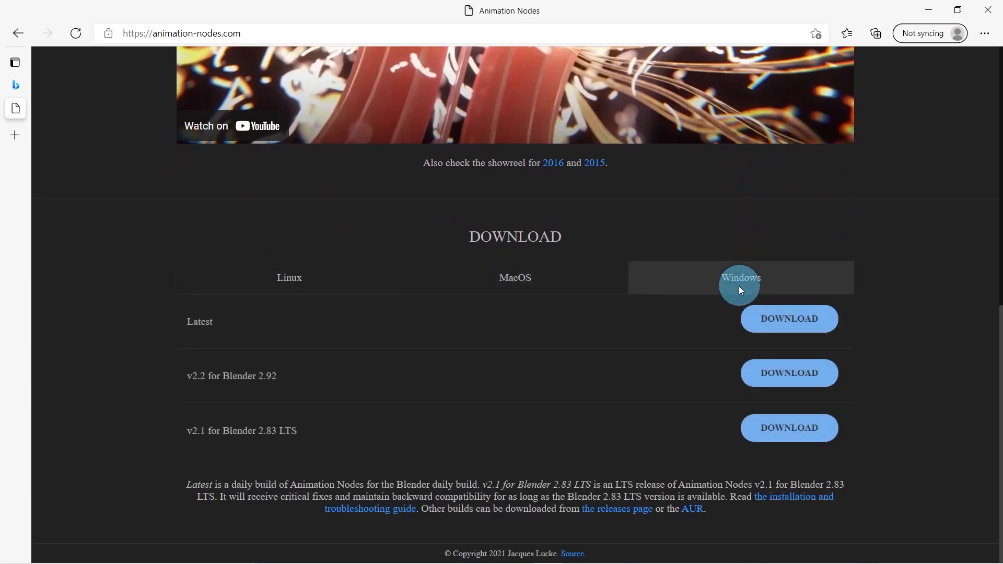
pyautogui.scroll(10, 524, 330)
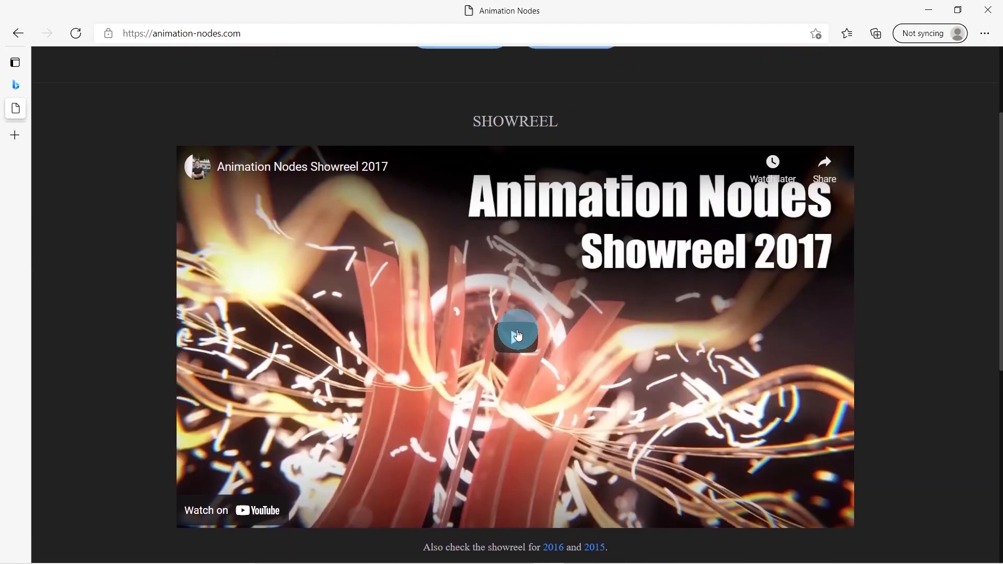
pyautogui.click(927, 12)
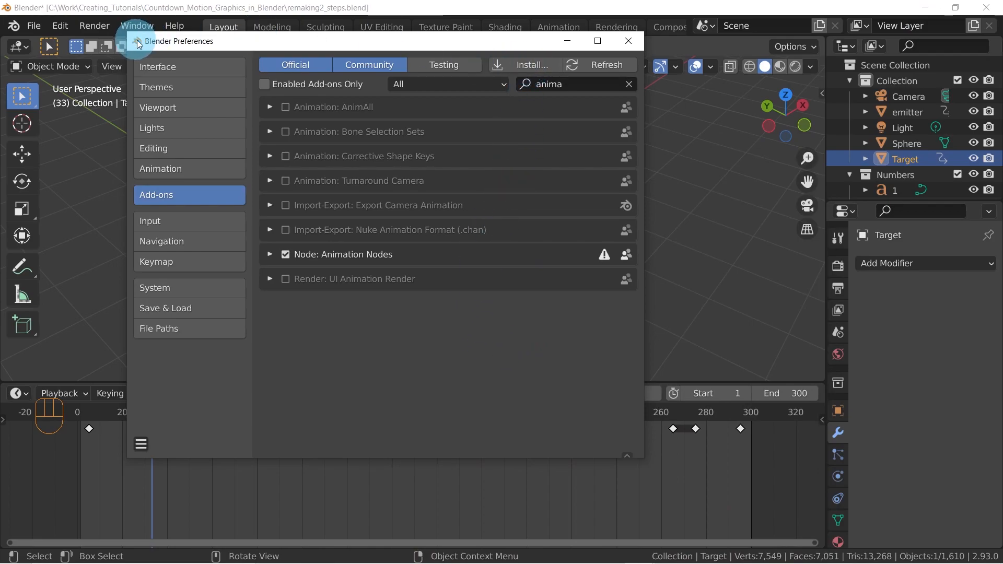
# View the add-on installation file browser and the details of the Animation Nodes add-on, and close the preferences
pyautogui.click(518, 63)
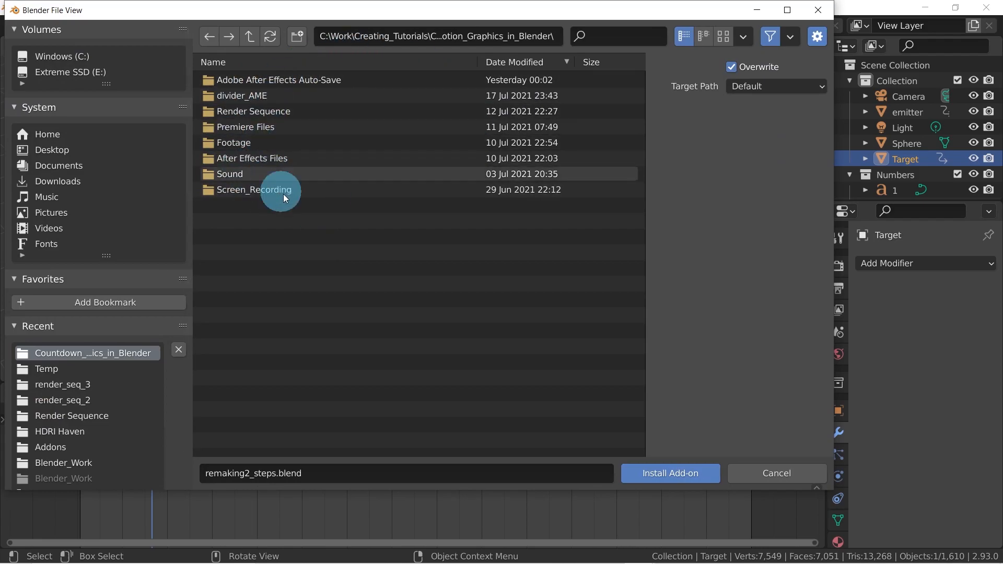
pyautogui.click(771, 475)
pyautogui.click(286, 254)
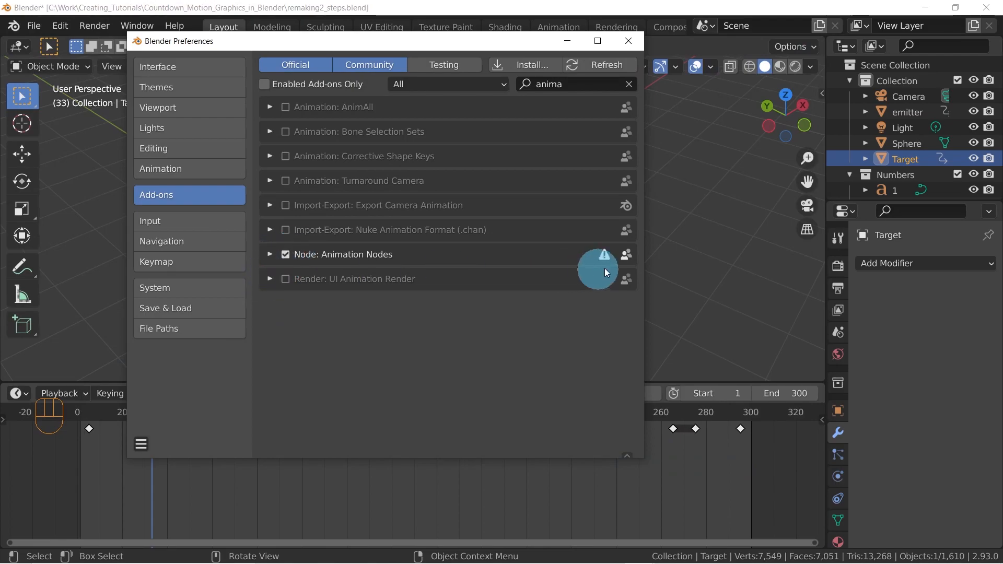
pyautogui.click(270, 254)
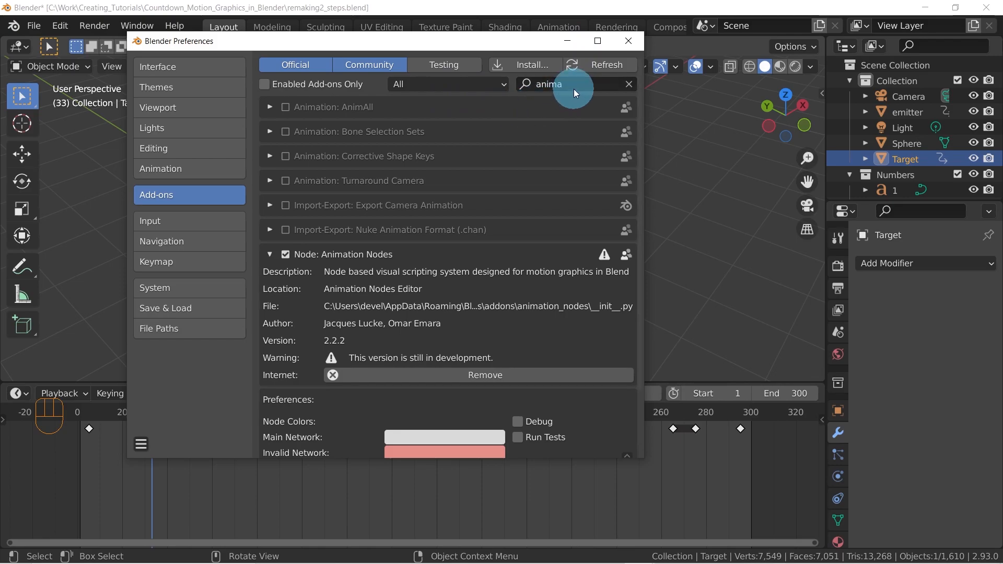
pyautogui.click(631, 41)
# Split the 3D viewport vertically and change the new area to an Animation Nodes editor
pyautogui.moveTo(506, 233); pyautogui.dragTo(550, 206, button='middle')
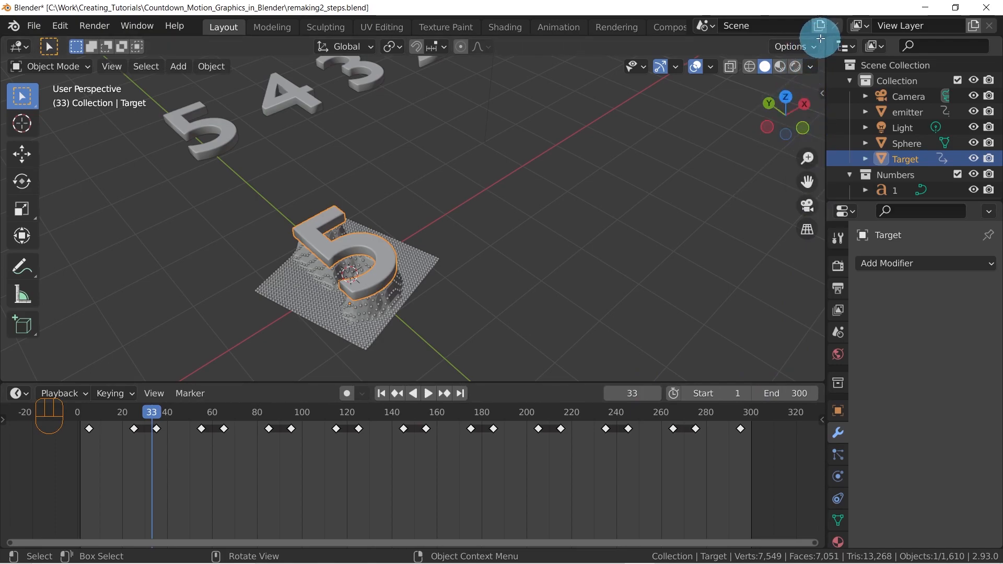
pyautogui.moveTo(820, 39); pyautogui.dragTo(545, 47)
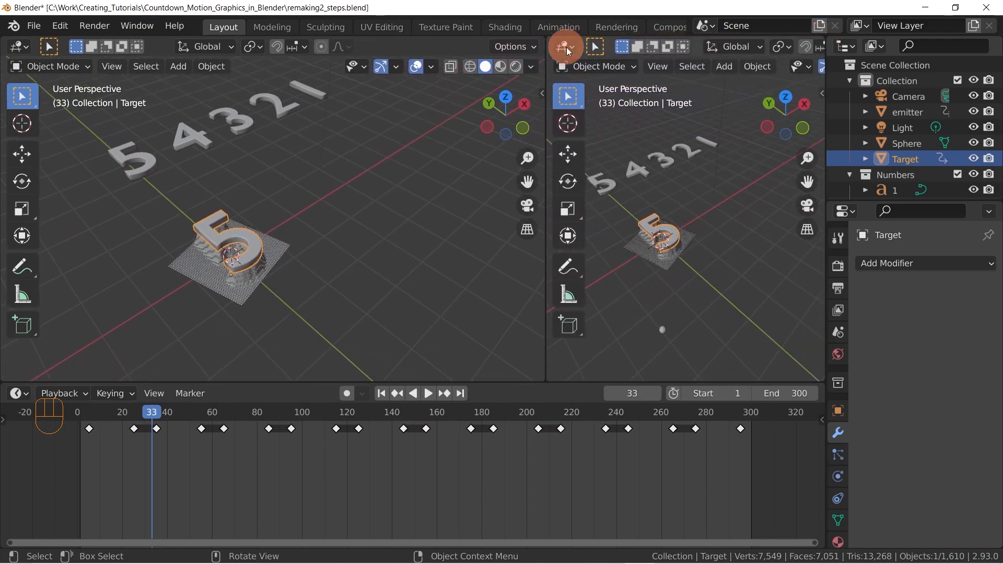
pyautogui.click(566, 47)
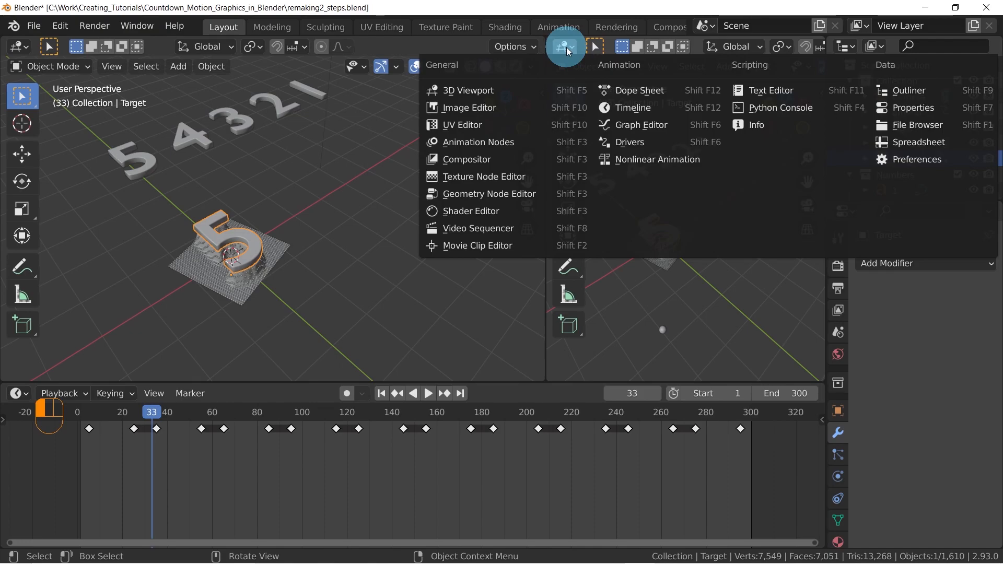
pyautogui.click(471, 144)
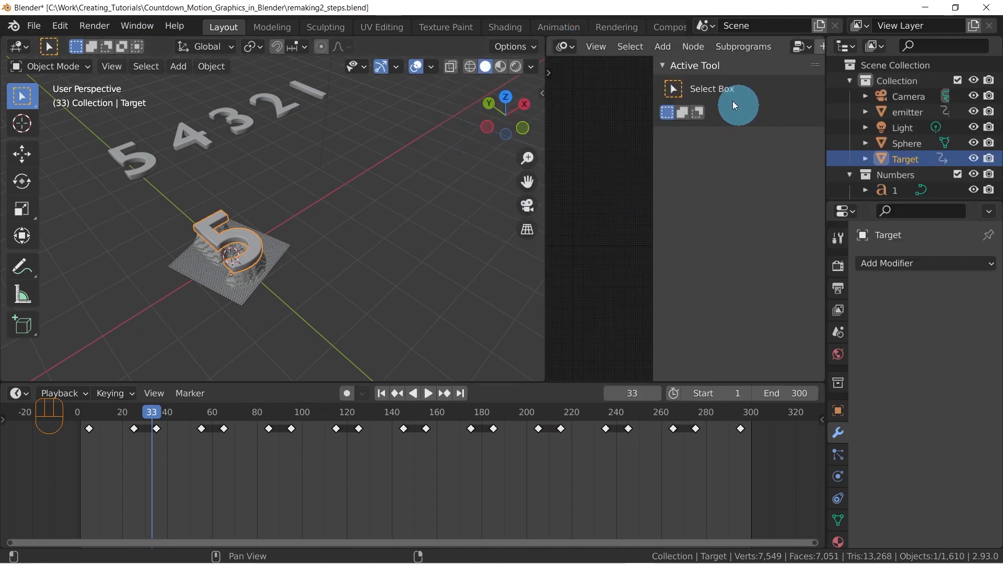
# Hide the sidebar of the Animation Nodes editor and create a new node tree
pyautogui.press('n')
pyautogui.scroll(-5, 746, 55)
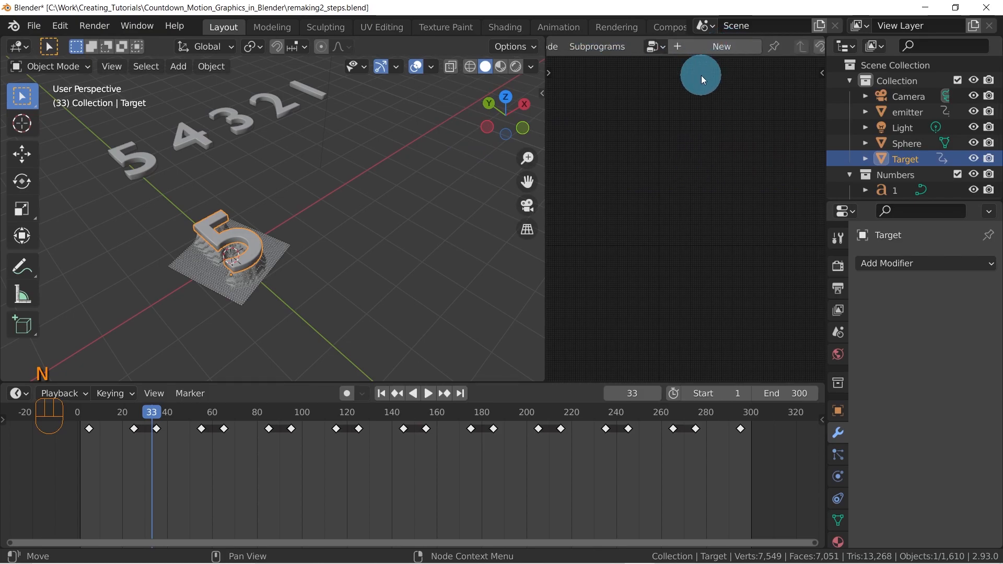
pyautogui.click(715, 48)
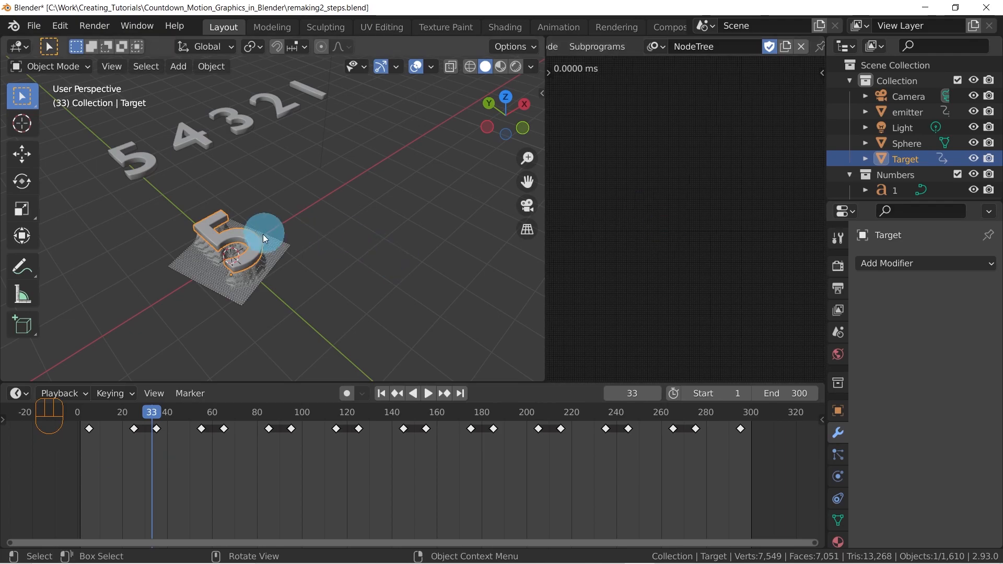
# Select the row of source digits 5 to 1 and scrub the animation to frame 122 and back to frame 1
pyautogui.moveTo(346, 97); pyautogui.dragTo(106, 165)
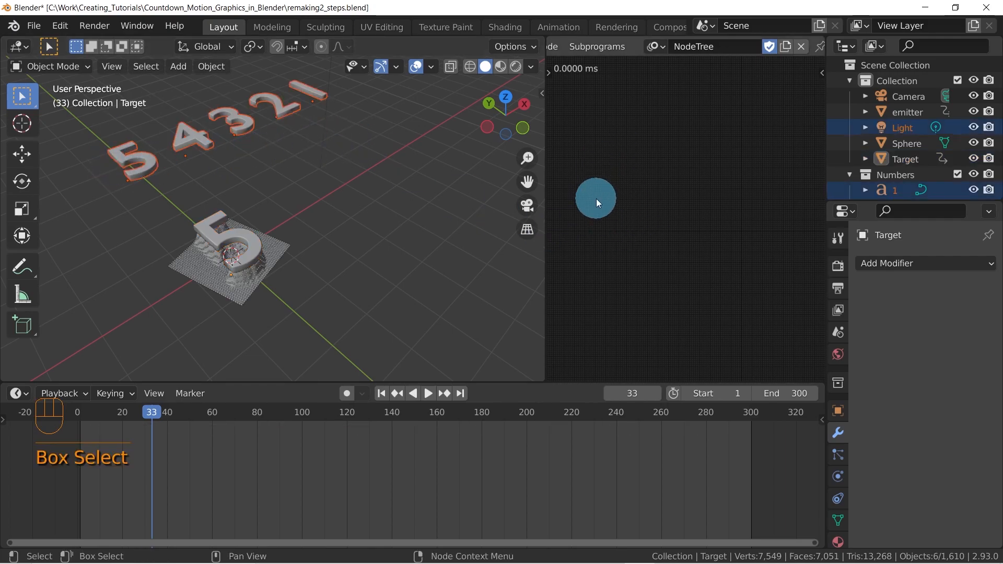
pyautogui.moveTo(160, 412); pyautogui.dragTo(352, 404)
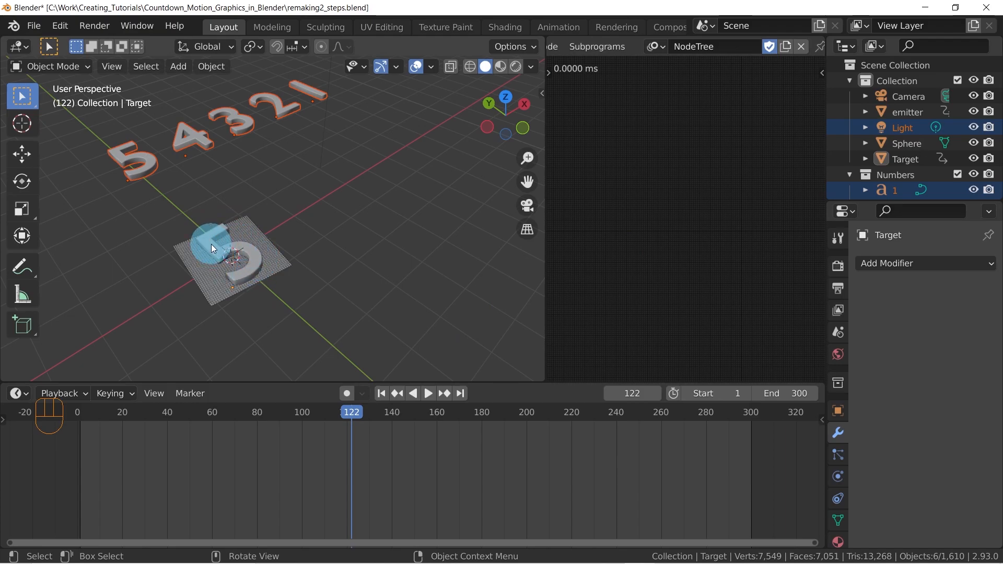
pyautogui.moveTo(347, 412); pyautogui.dragTo(84, 412)
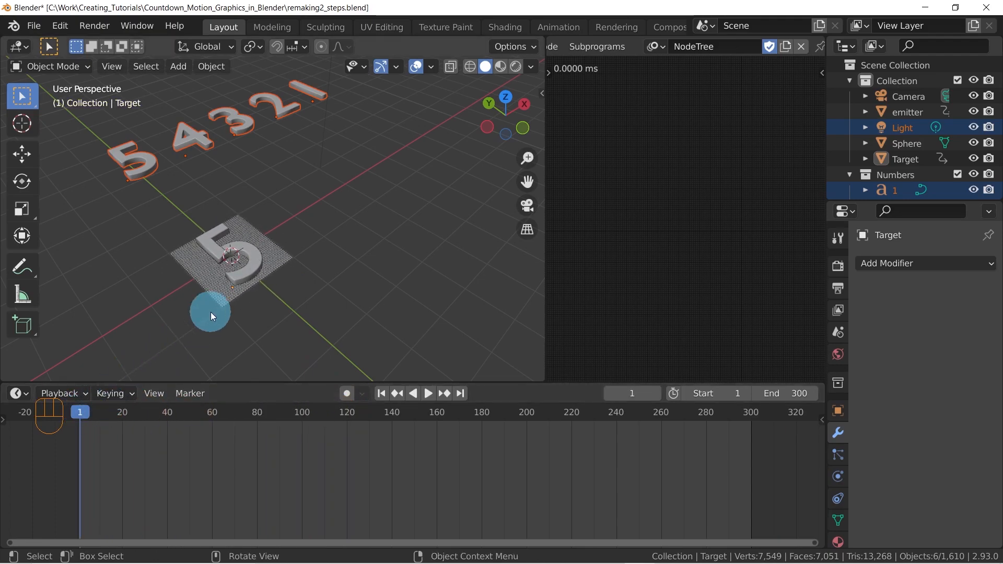
# Select Target and frame it closely in the 3D viewport together with the sphere grid
pyautogui.click(240, 277)
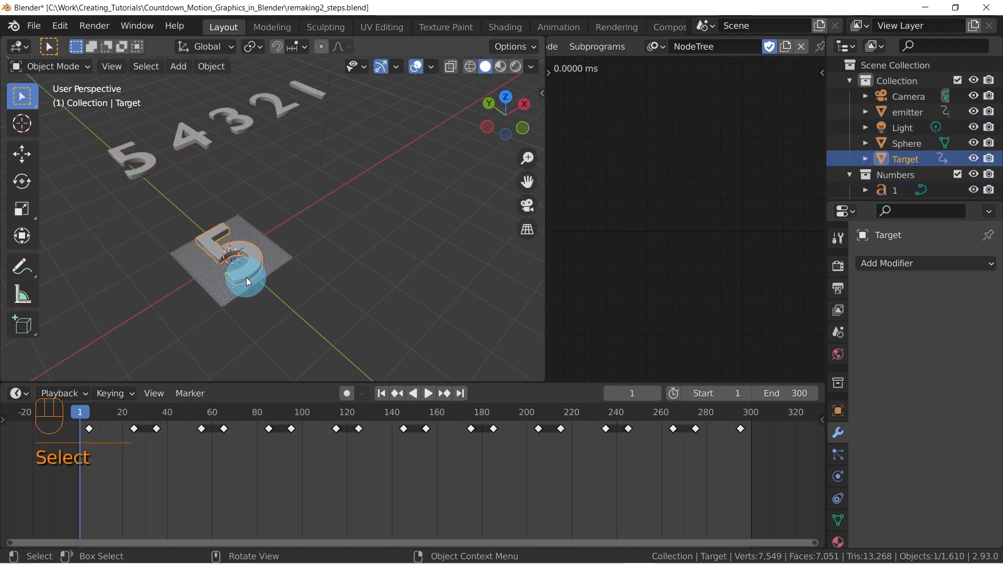
pyautogui.press('KP_0')
pyautogui.press('KP_Decimal')
pyautogui.moveTo(292, 215); pyautogui.dragTo(324, 218, button='middle')
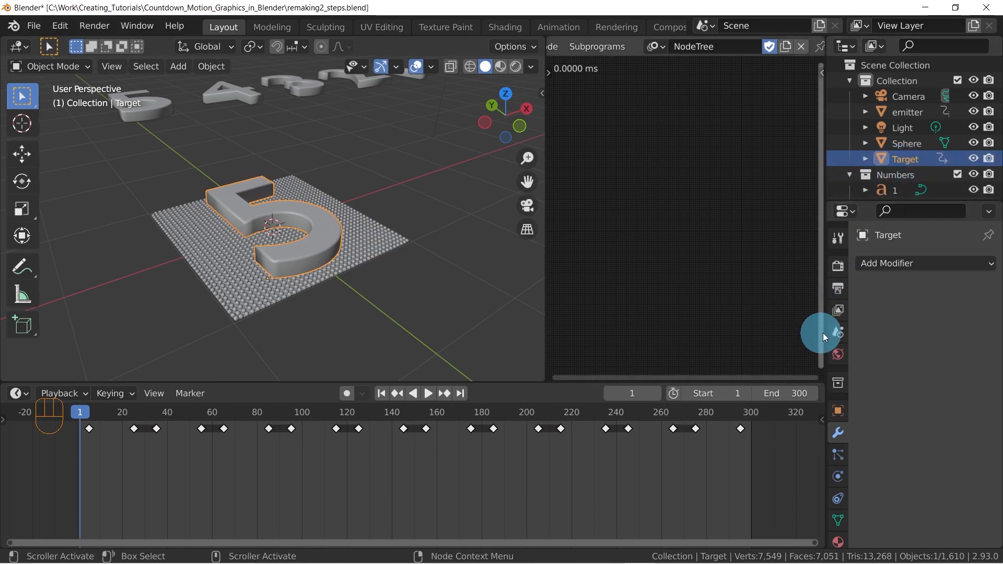
# Widen the Properties editor and show Target's object properties, followed by its mesh data properties
pyautogui.scroll(-2, 837, 303)
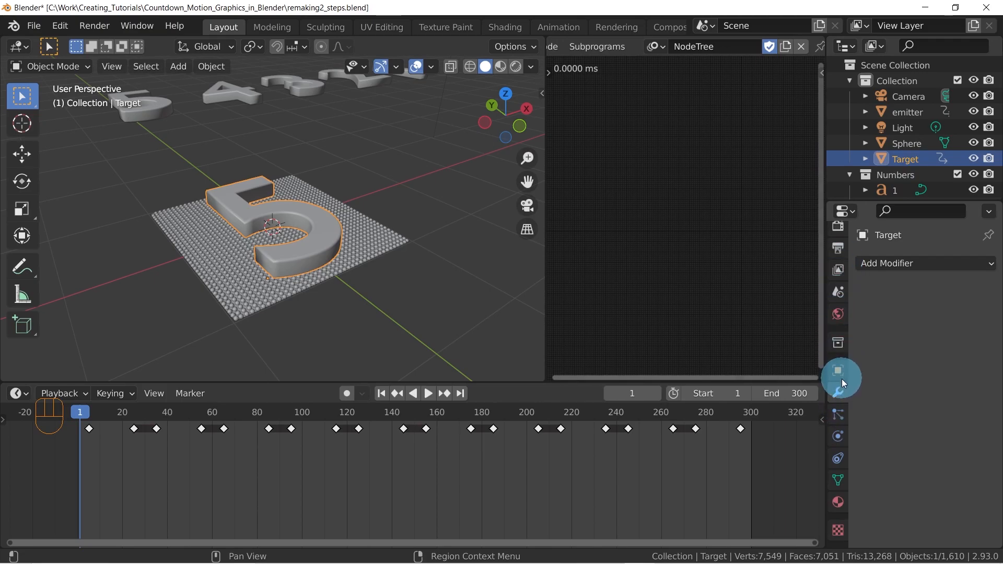
pyautogui.moveTo(823, 369); pyautogui.dragTo(761, 370)
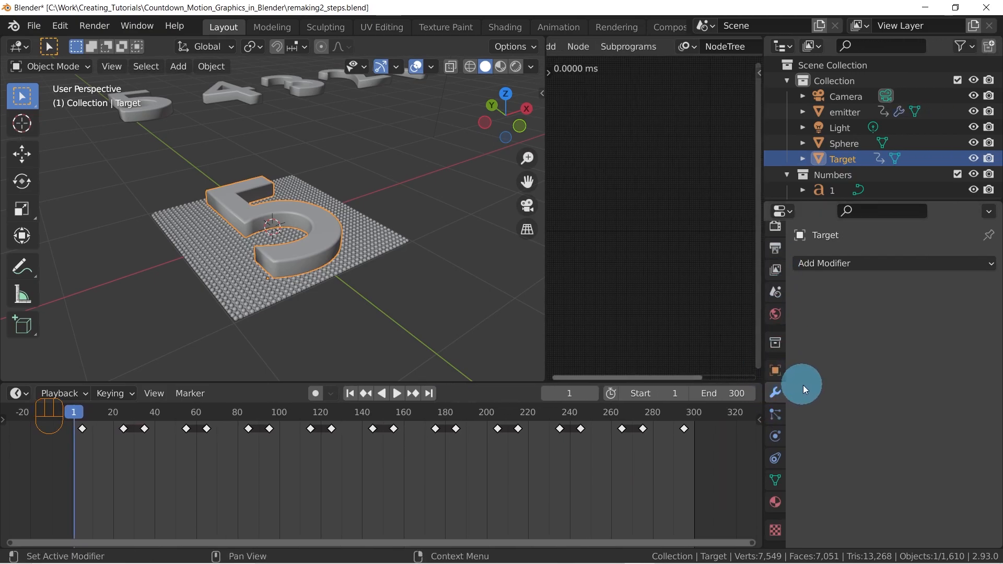
pyautogui.click(777, 370)
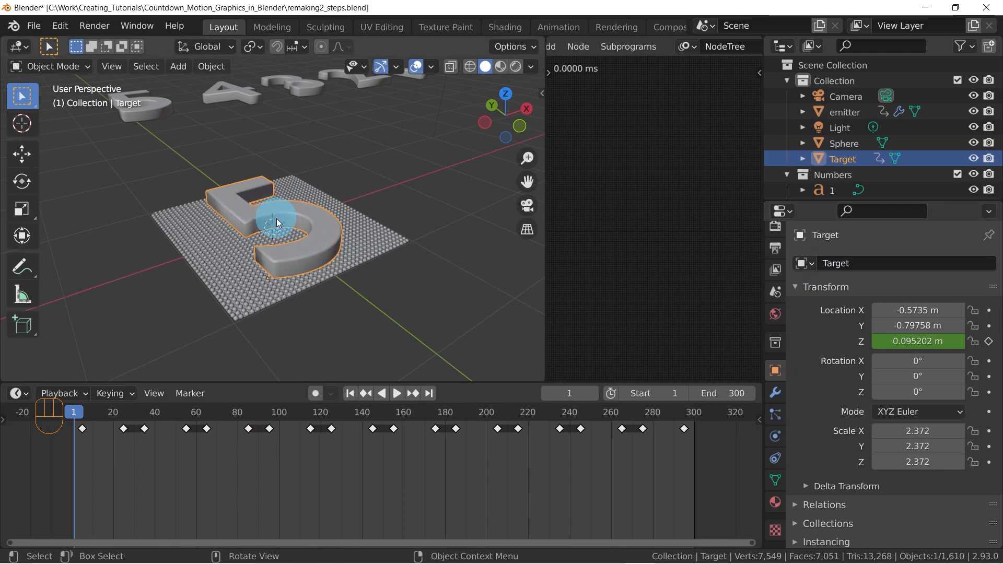
pyautogui.click(774, 481)
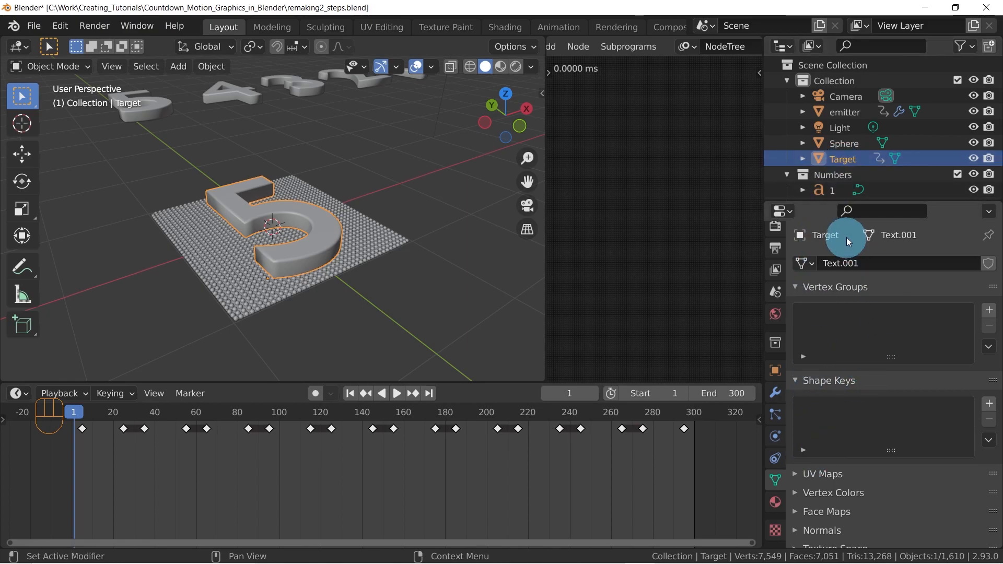
pyautogui.click(856, 265)
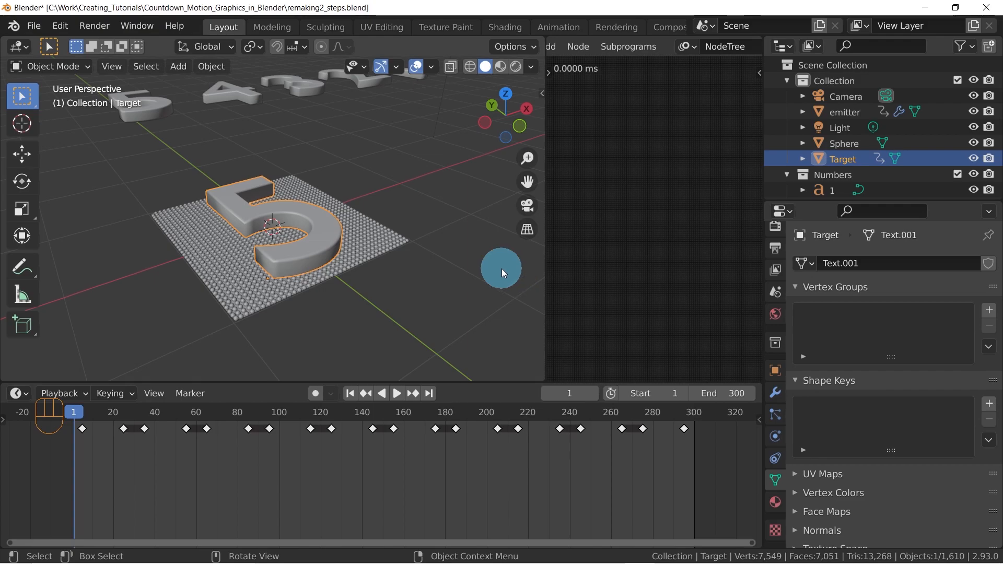
# Inspect the data properties of the source digit 4, reselect Target and rename its mesh data as Target-Data
pyautogui.click(245, 100)
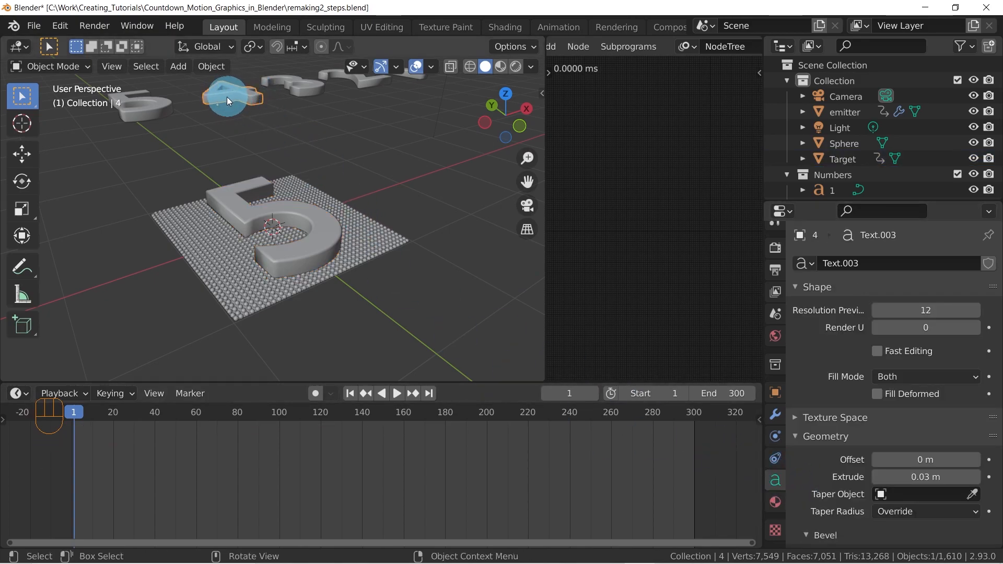
pyautogui.click(234, 203)
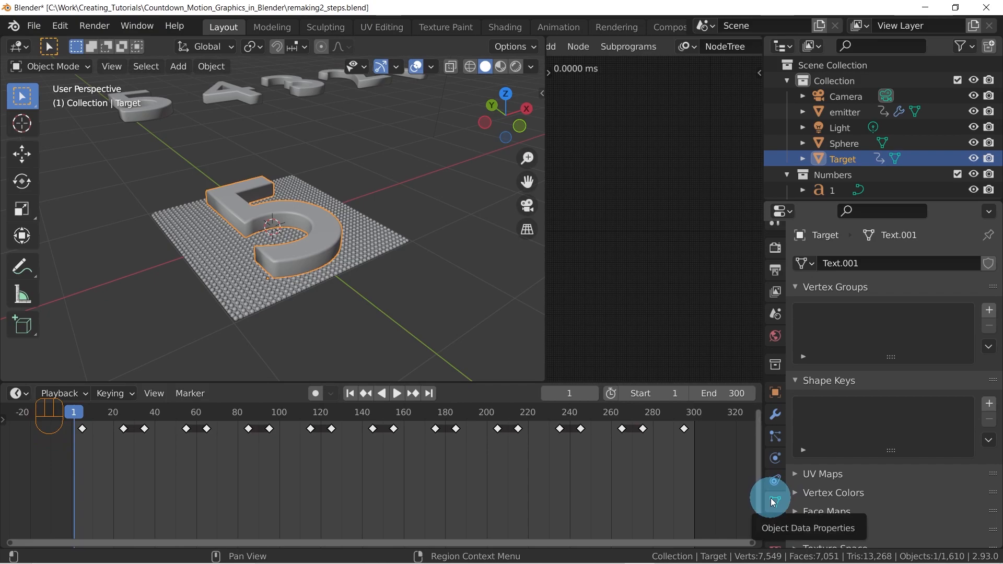
pyautogui.click(864, 265)
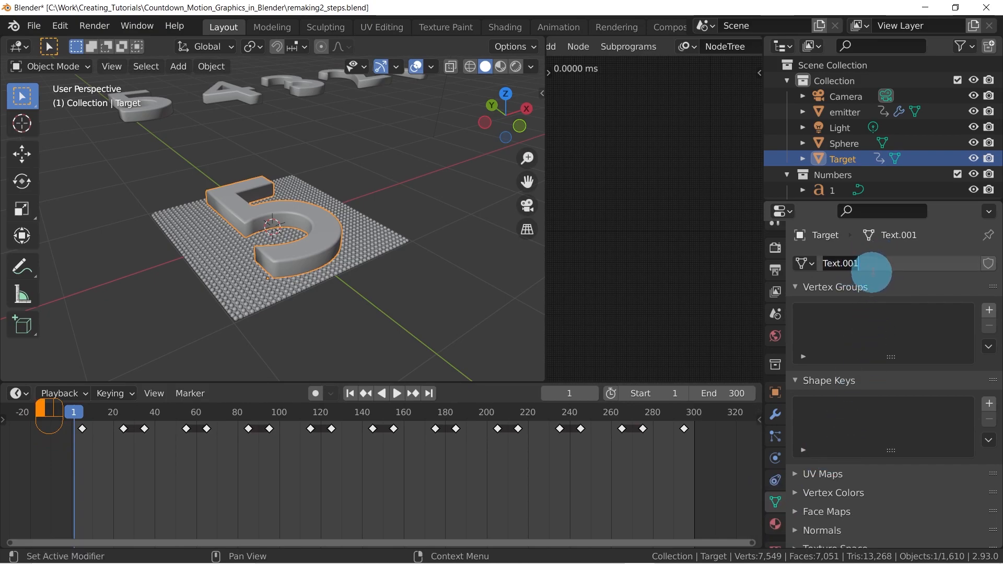
pyautogui.write('Targe')
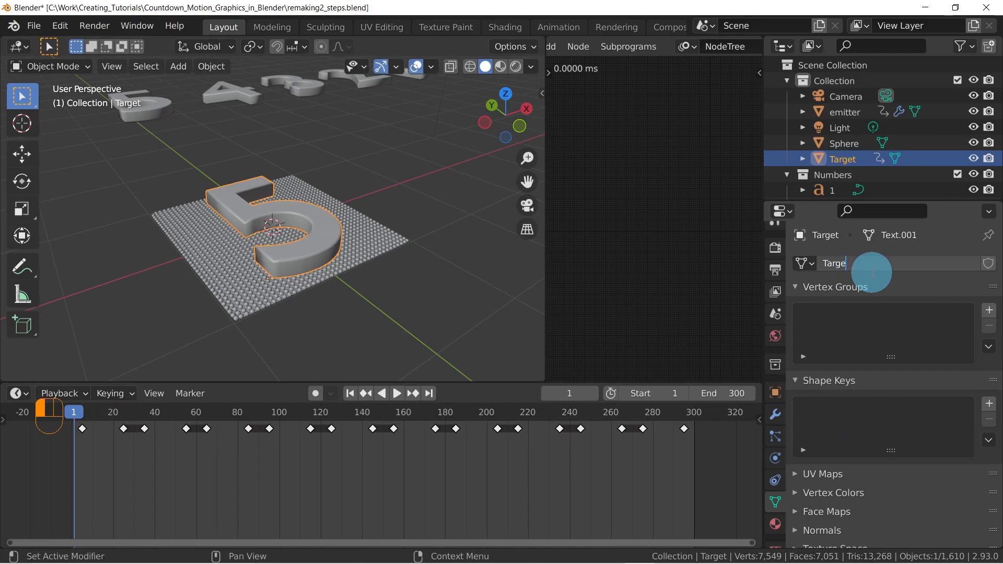
pyautogui.write('t-Data')
pyautogui.press('Return')
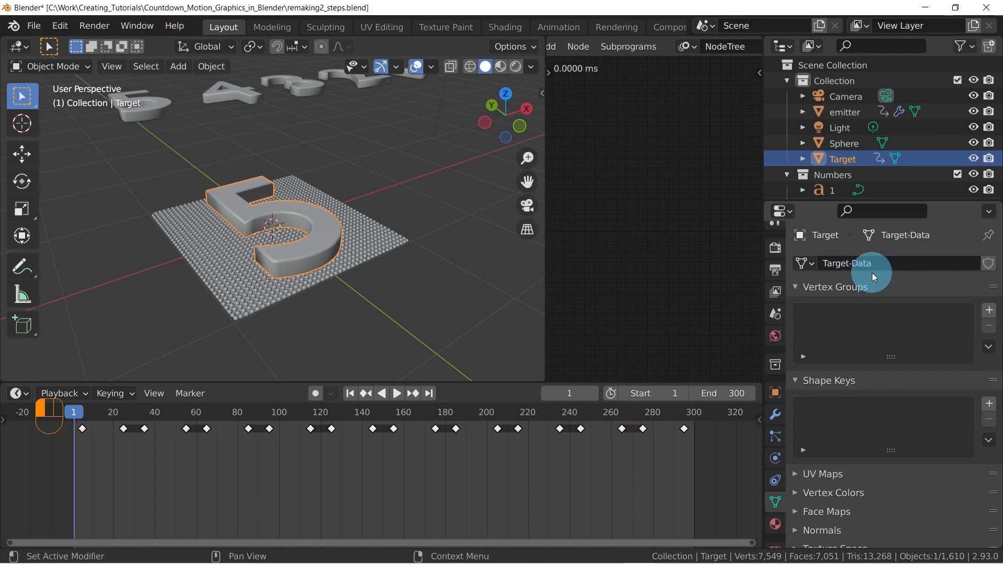
pyautogui.scroll(-3, 865, 376)
pyautogui.scroll(3, 866, 380)
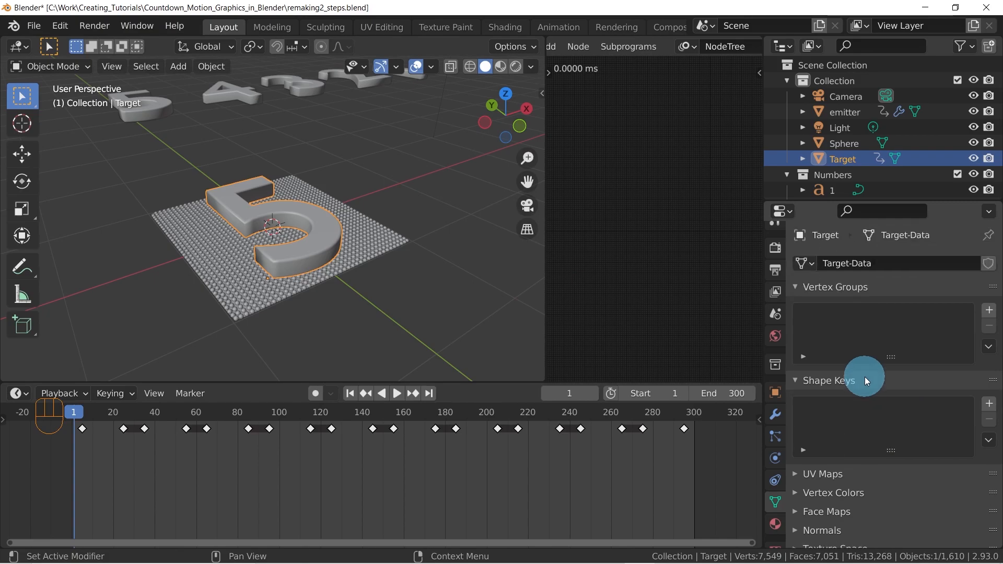
# Replace Target's mesh data with the Sphere mesh, with the digits and the small sphere in view
pyautogui.moveTo(369, 217); pyautogui.dragTo(402, 237, button='middle')
pyautogui.scroll(-5, 402, 237)
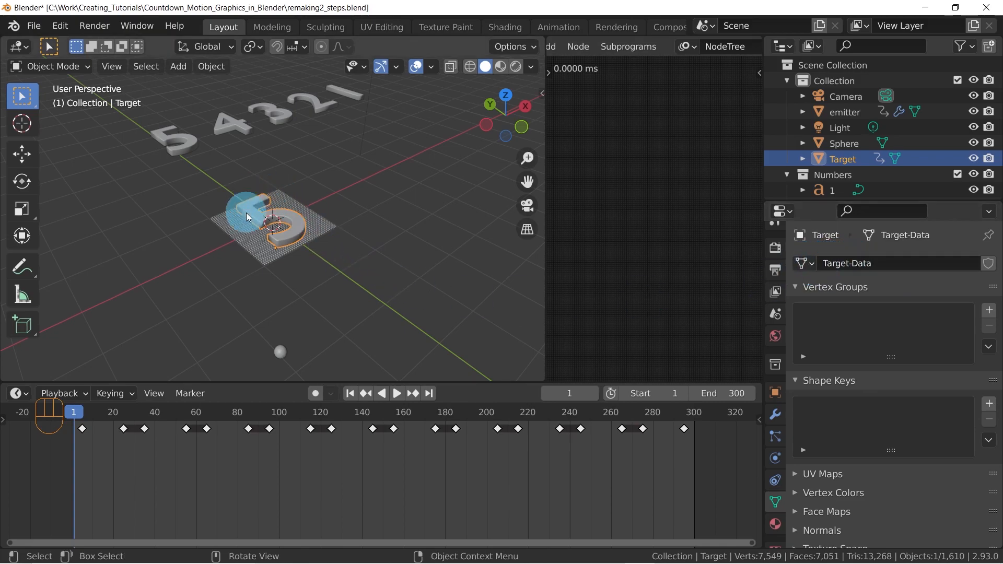
pyautogui.click(803, 264)
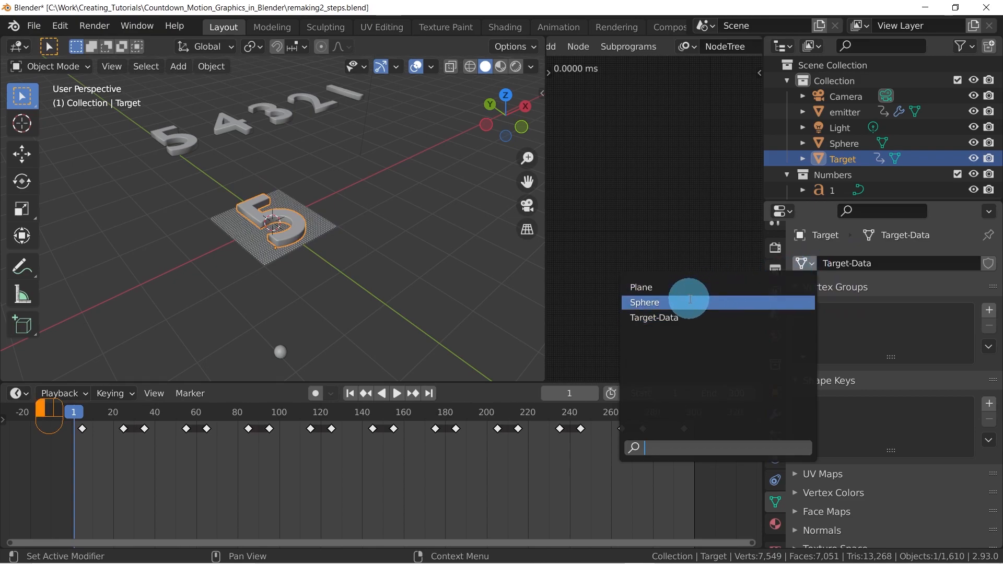
pyautogui.click(689, 301)
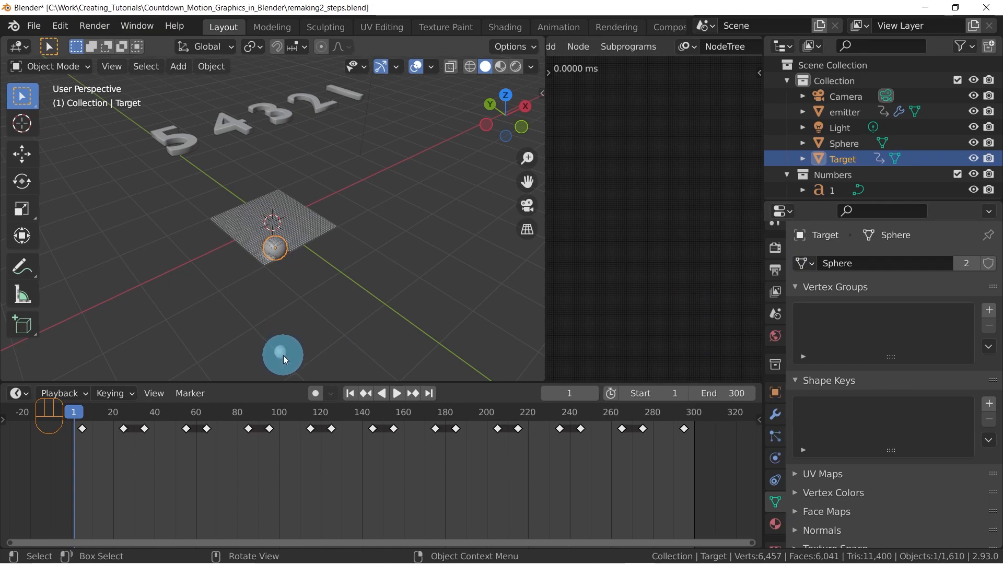
# Compare the mesh data used by the small sphere and by Target, and reassign Target-Data to Target
pyautogui.click(283, 355)
pyautogui.click(275, 251)
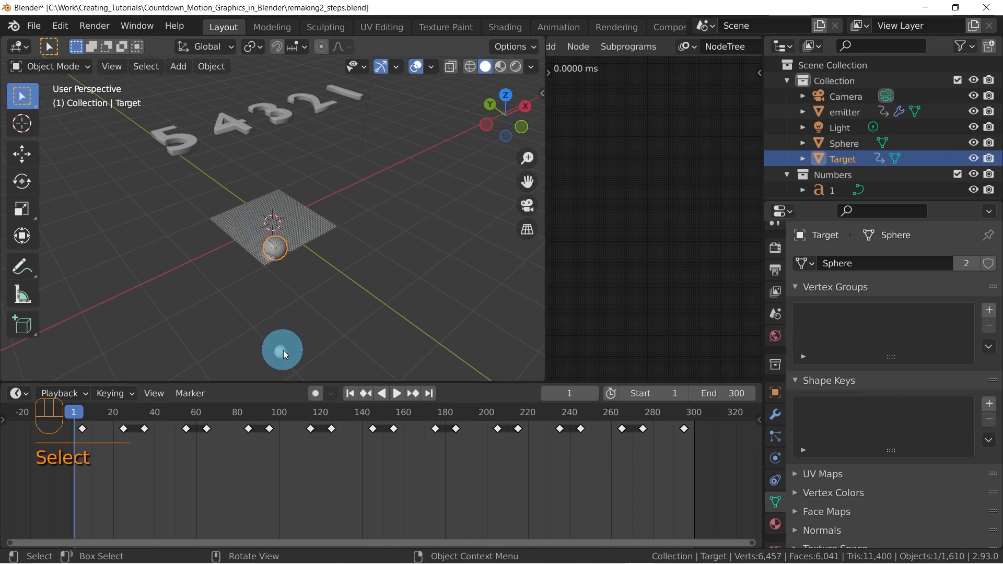
pyautogui.click(281, 351)
pyautogui.click(274, 251)
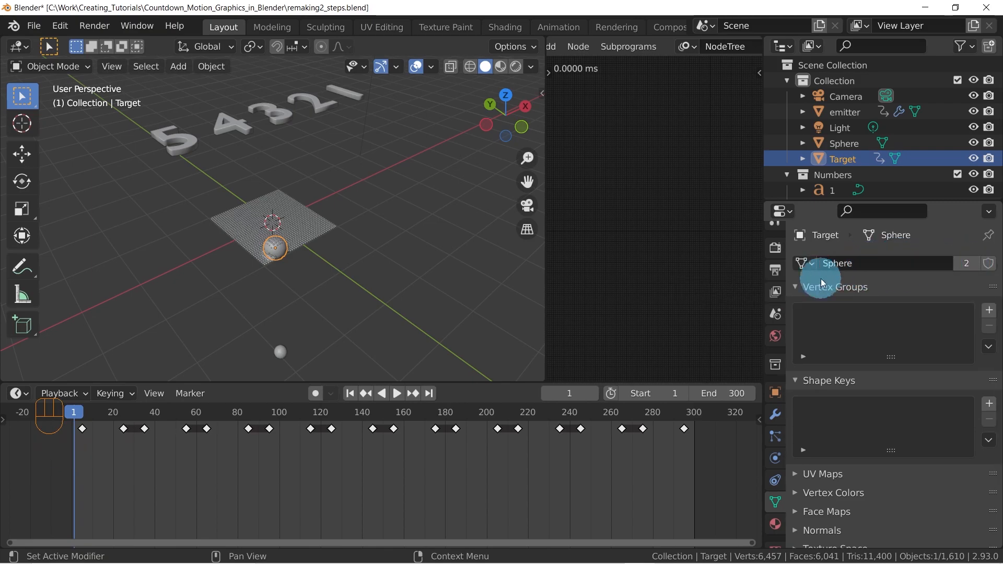
pyautogui.click(280, 349)
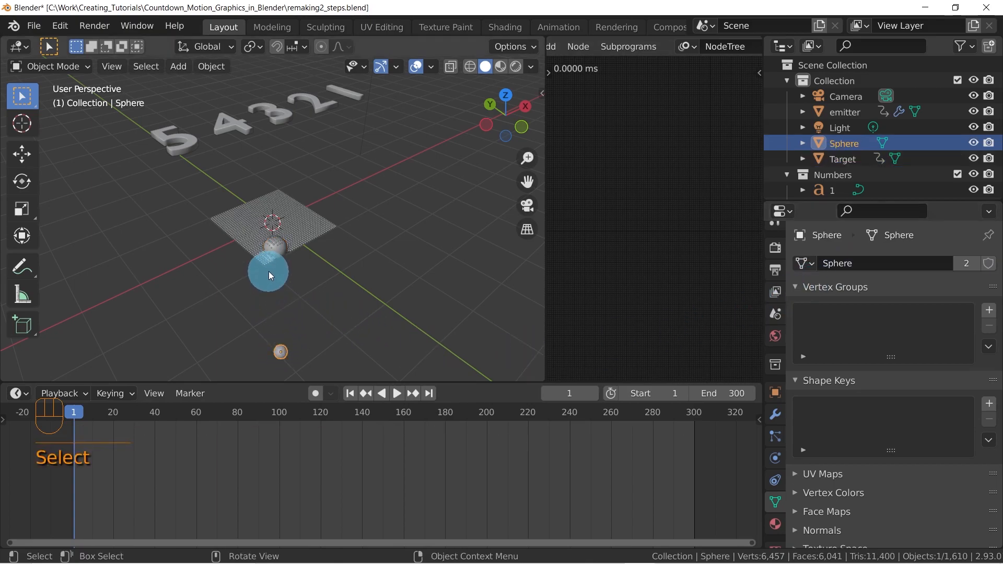
pyautogui.click(274, 251)
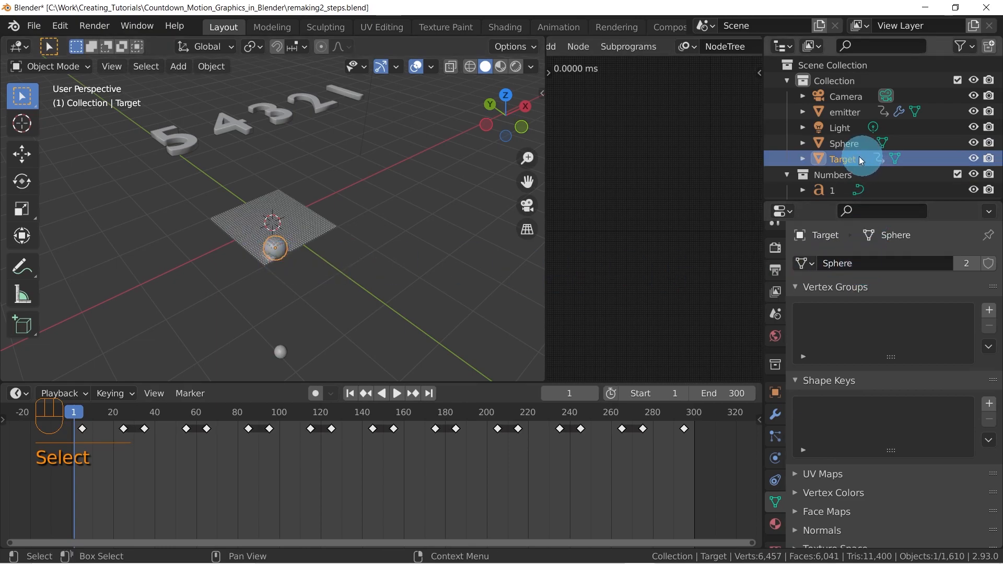
pyautogui.click(810, 267)
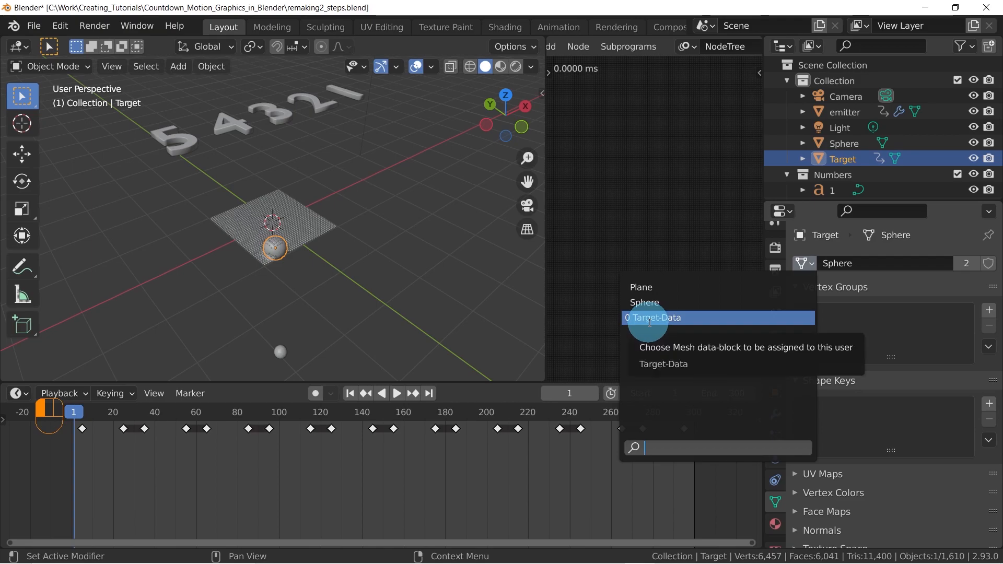
pyautogui.click(649, 322)
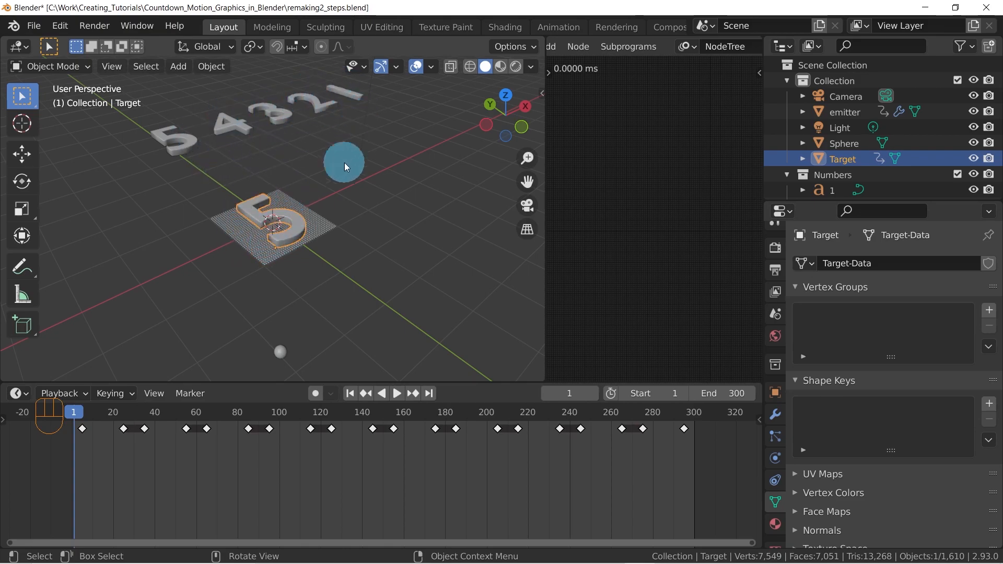
# Move the animation to frame 60 and widen the Animation Nodes editor
pyautogui.moveTo(89, 412); pyautogui.dragTo(198, 413)
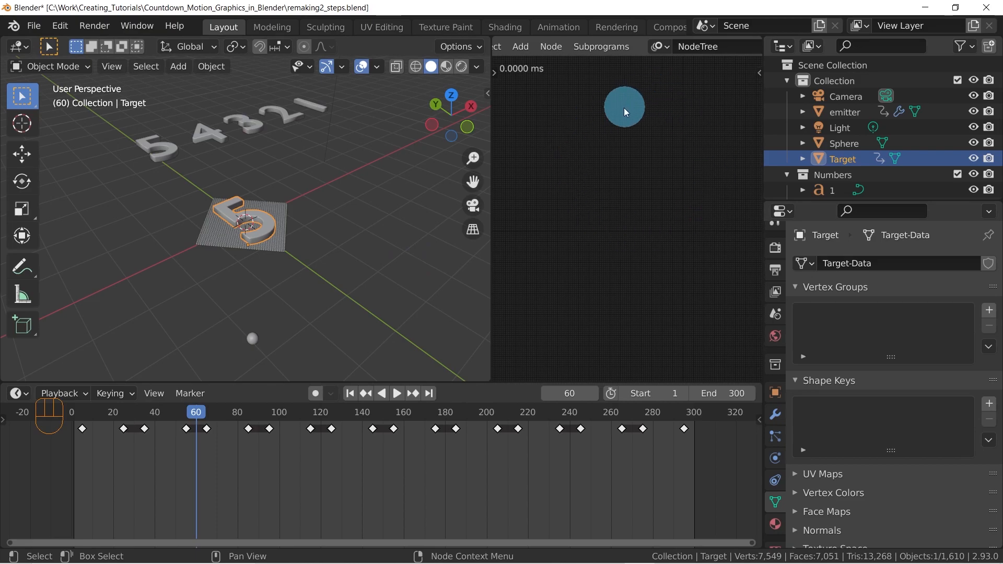
pyautogui.moveTo(491, 172); pyautogui.dragTo(455, 174)
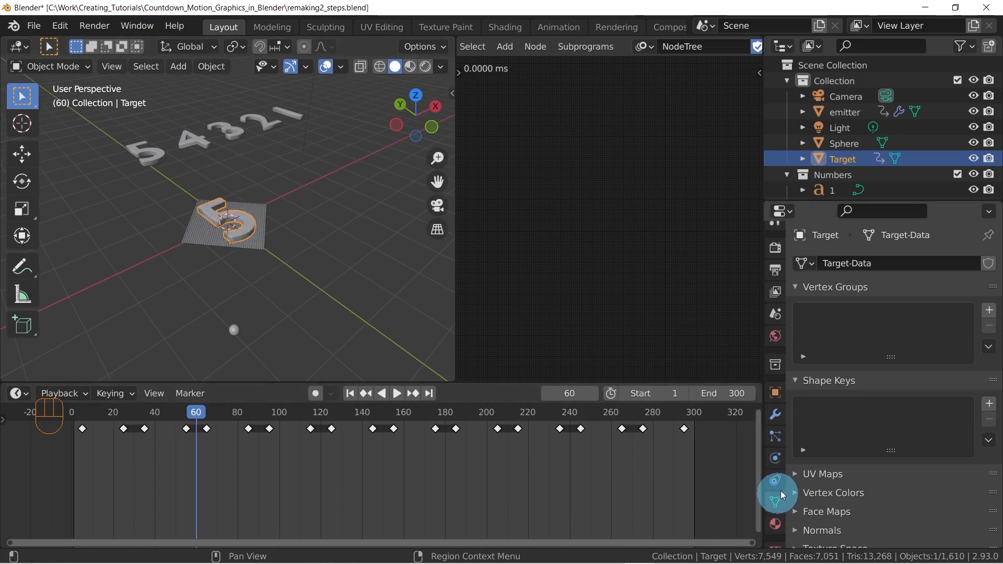
# Check which data-blocks can be assigned to Target and to the source digit 4
pyautogui.click(805, 264)
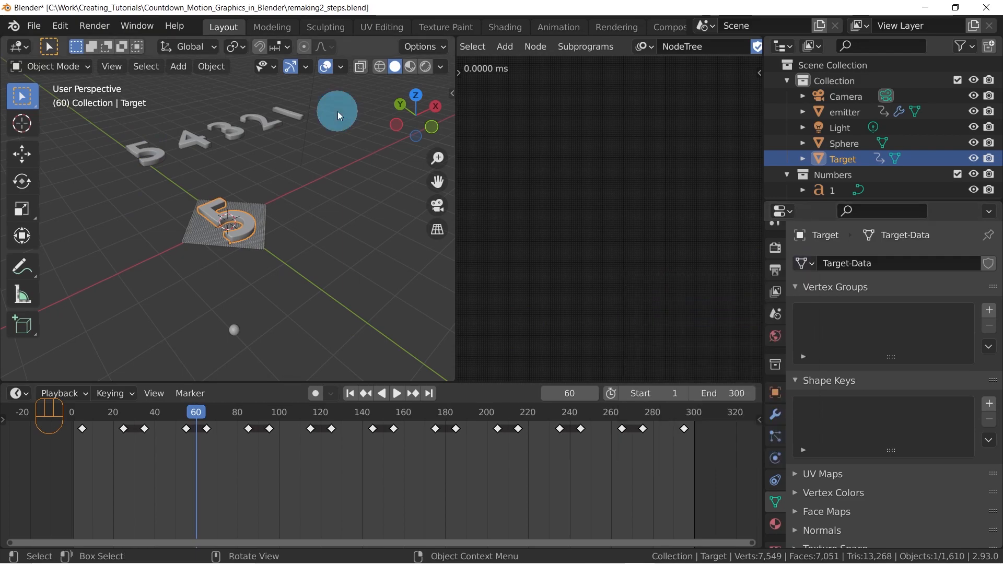
pyautogui.click(193, 140)
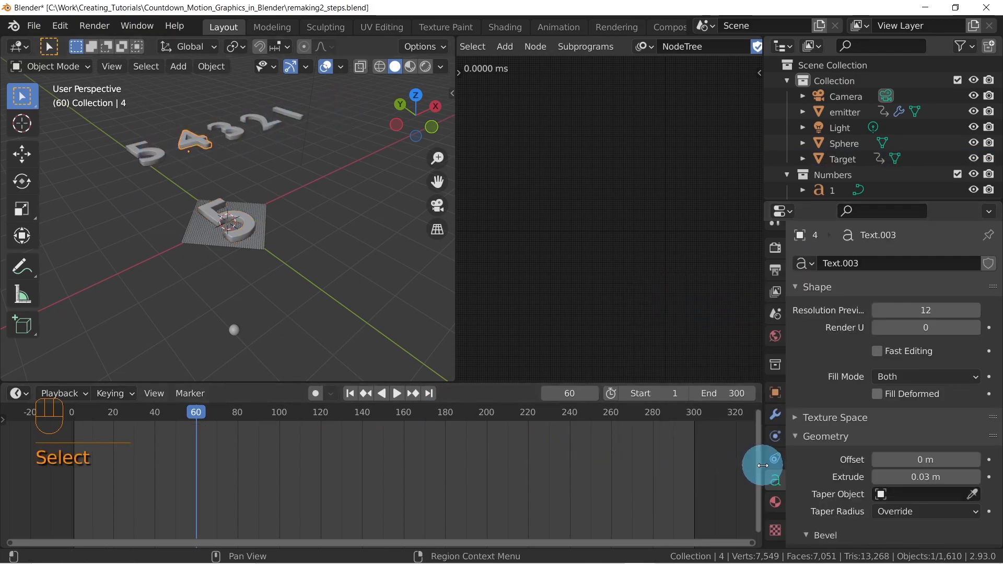
pyautogui.click(804, 263)
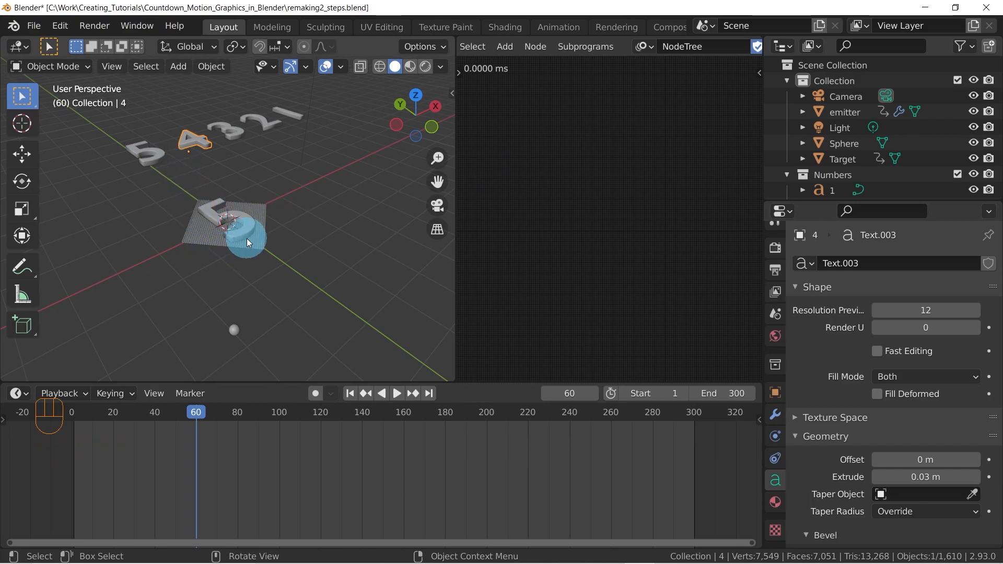
# Select the five source digits 5 to 1 together and convert them from text to meshes
pyautogui.moveTo(290, 98); pyautogui.dragTo(143, 185)
pyautogui.moveTo(143, 185); pyautogui.dragTo(273, 226, button='middle')
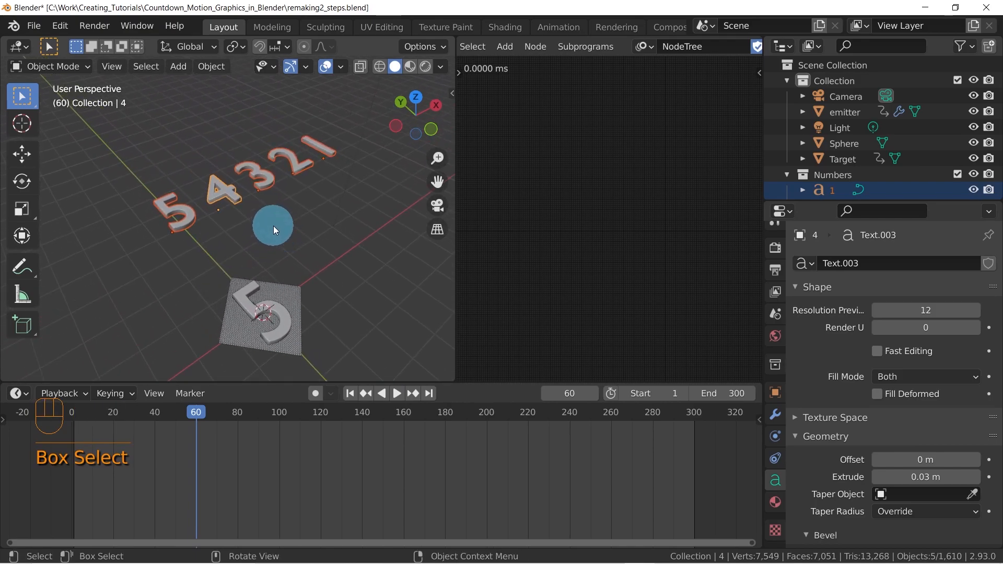
pyautogui.hotkey('alt', 'c')
pyautogui.click(264, 190)
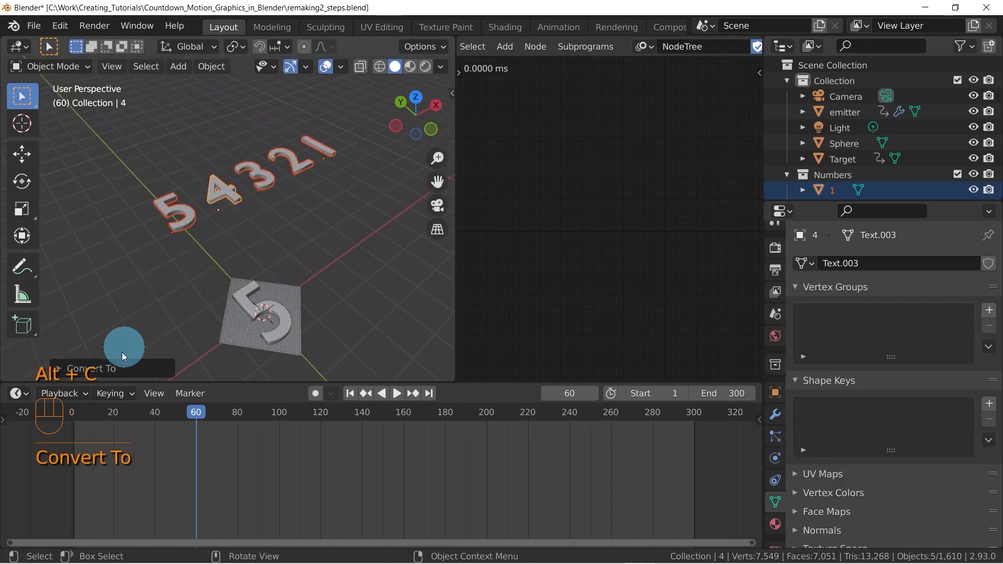
pyautogui.click(111, 369)
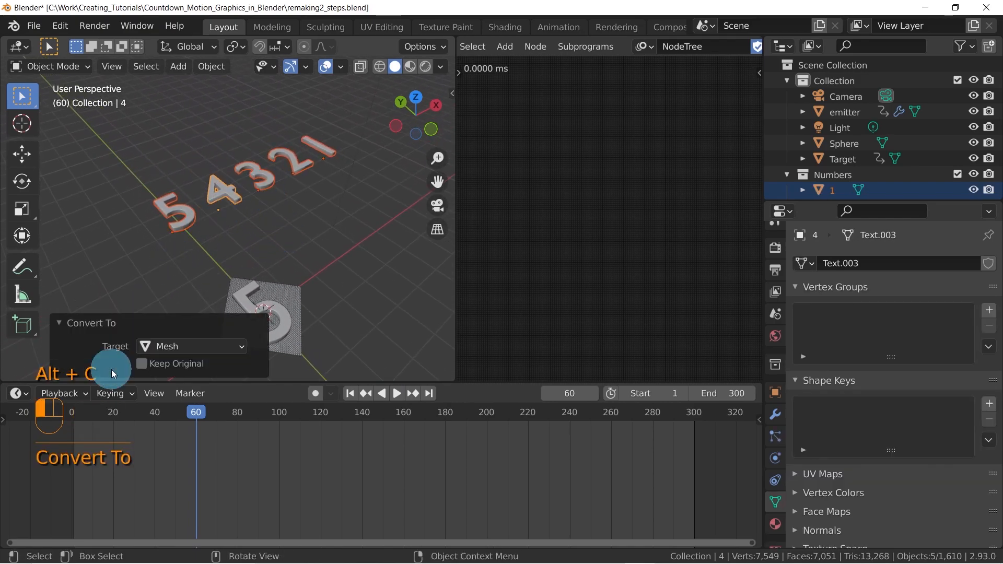
pyautogui.click(84, 324)
# Select Target and assign the converted digit 5 mesh, Text.002, as its mesh data
pyautogui.click(256, 309)
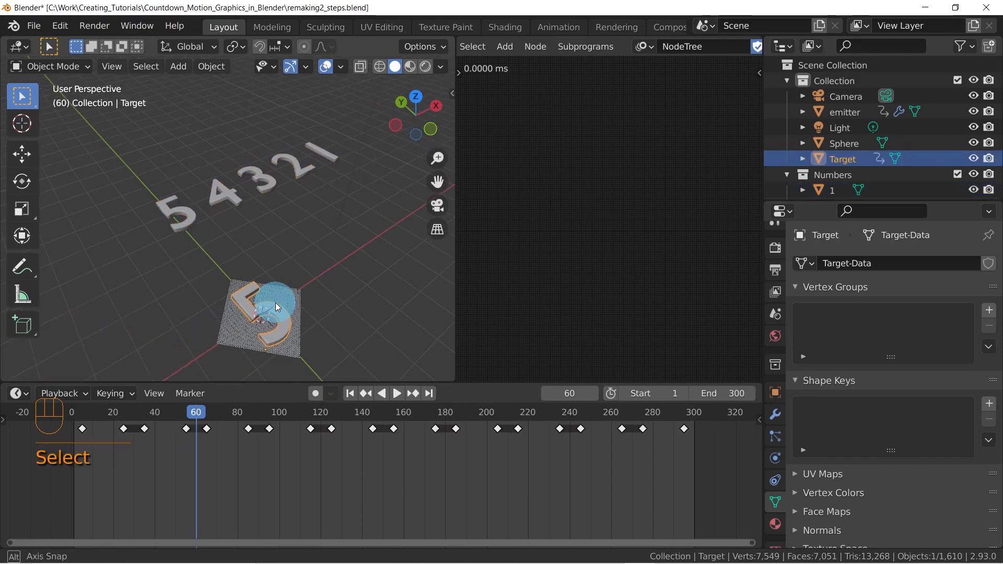
pyautogui.keyDown('shift'); pyautogui.moveTo(281, 293); pyautogui.dragTo(286, 199, button='middle'); pyautogui.keyUp('shift')
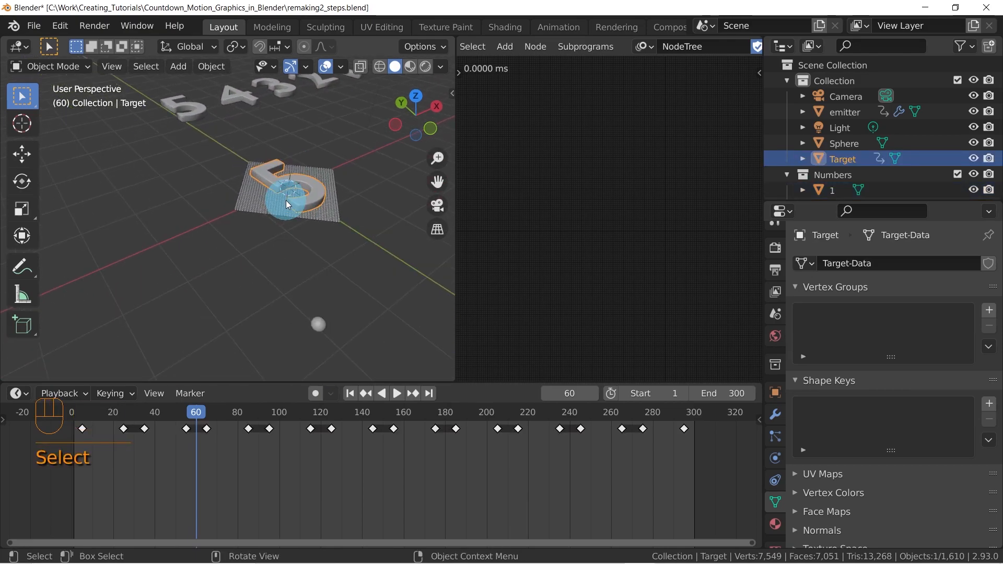
pyautogui.keyDown('shift'); pyautogui.moveTo(345, 172); pyautogui.dragTo(324, 201, button='middle'); pyautogui.keyUp('shift')
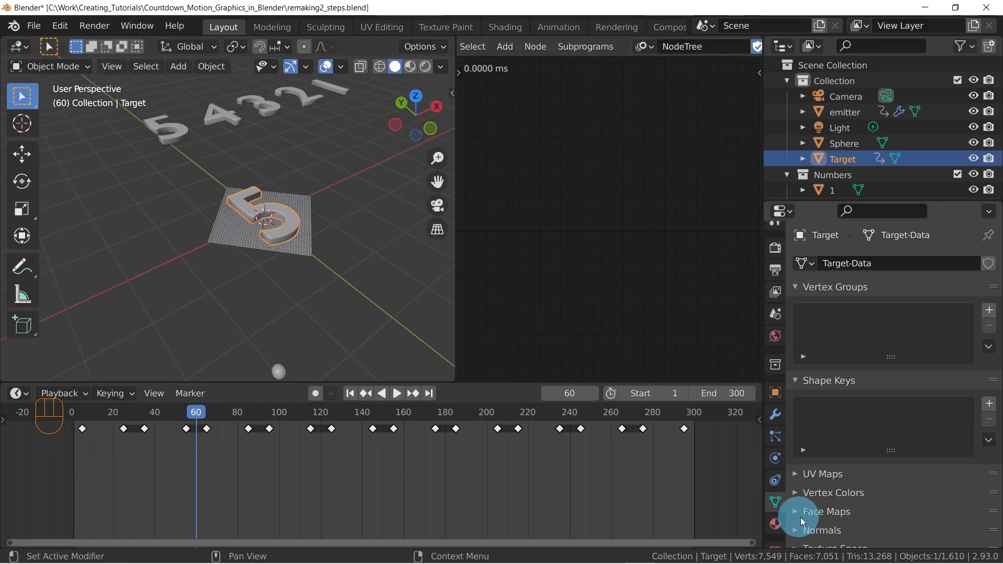
pyautogui.click(806, 264)
pyautogui.click(697, 331)
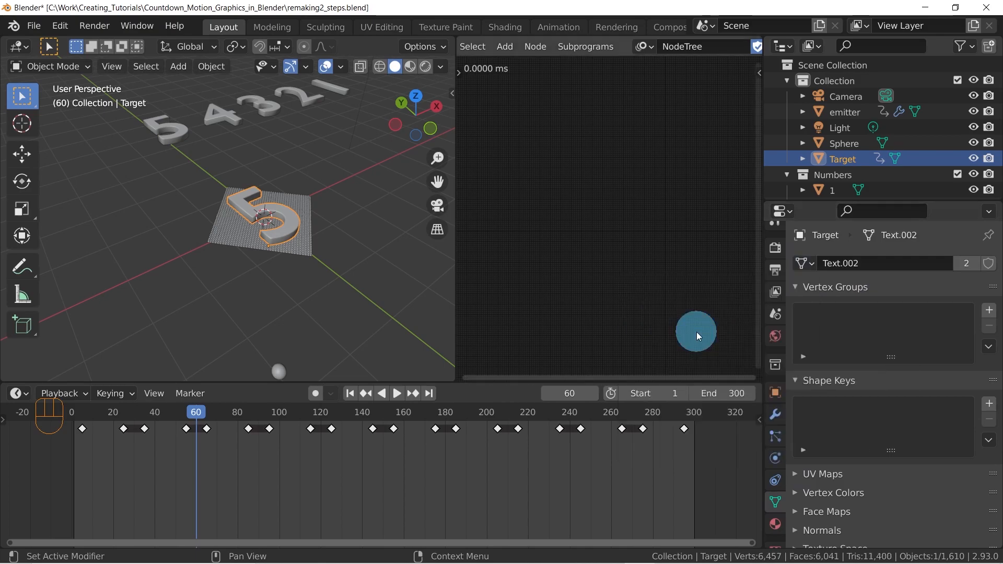
# Try the meshes Text.004, Text.005 and Text.006 on Target one after another, and reassign Text.002
pyautogui.click(800, 263)
pyautogui.click(744, 361)
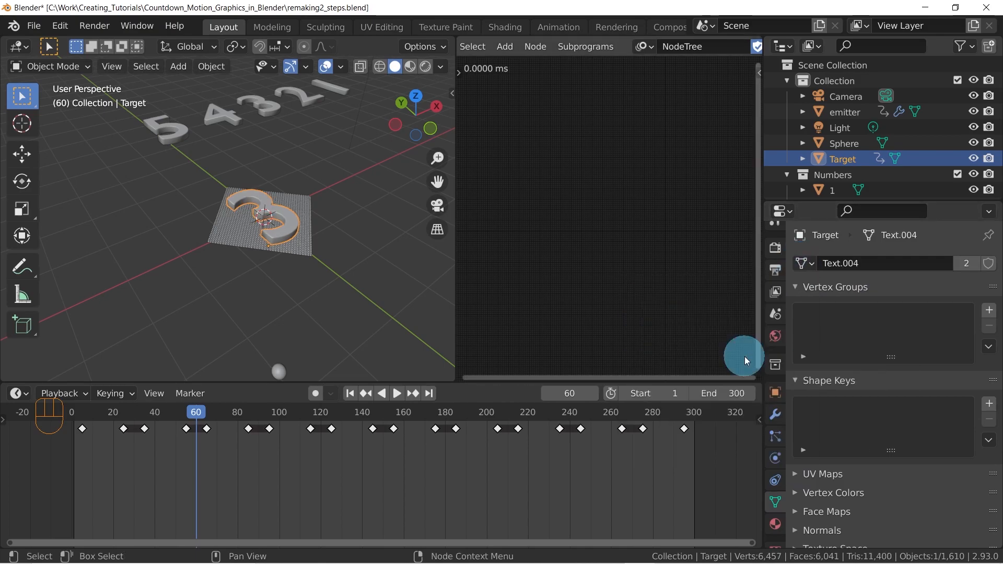
pyautogui.click(806, 263)
pyautogui.click(720, 378)
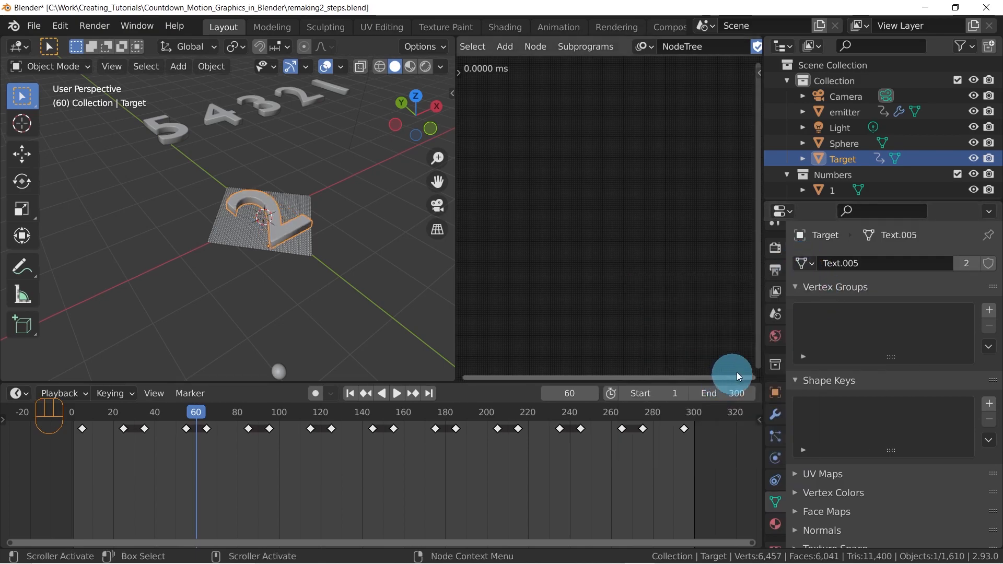
pyautogui.click(810, 266)
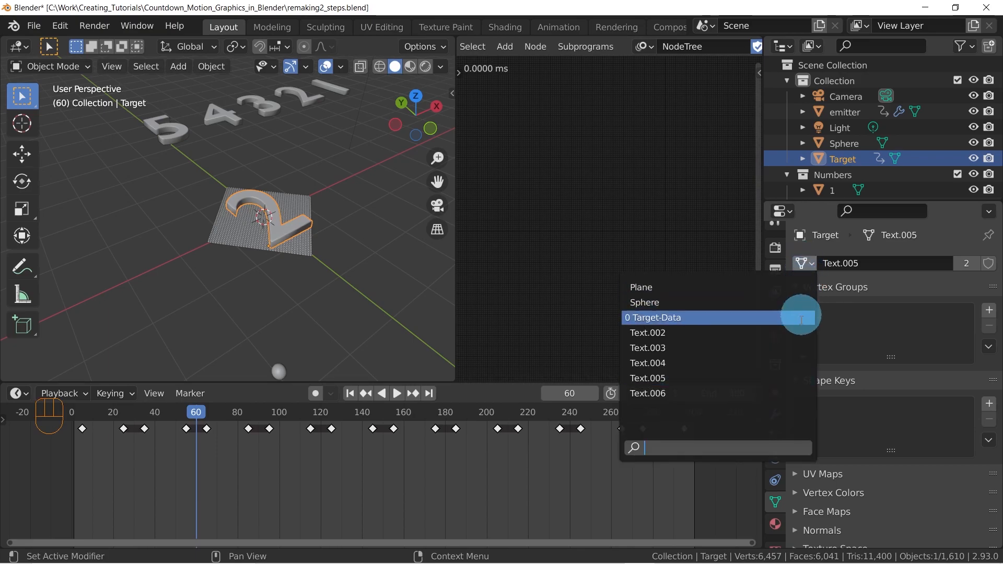
pyautogui.click(738, 392)
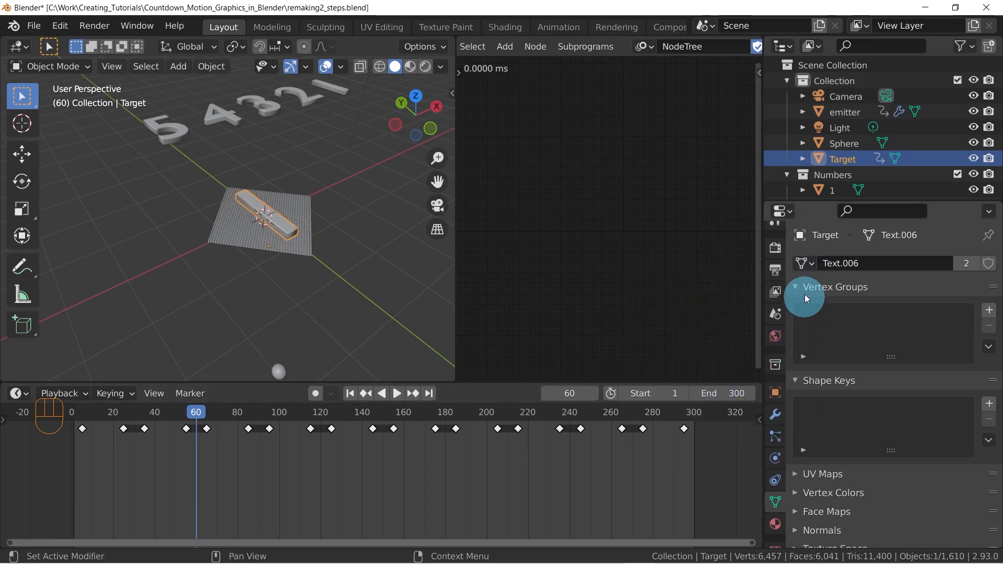
pyautogui.click(805, 263)
pyautogui.click(703, 332)
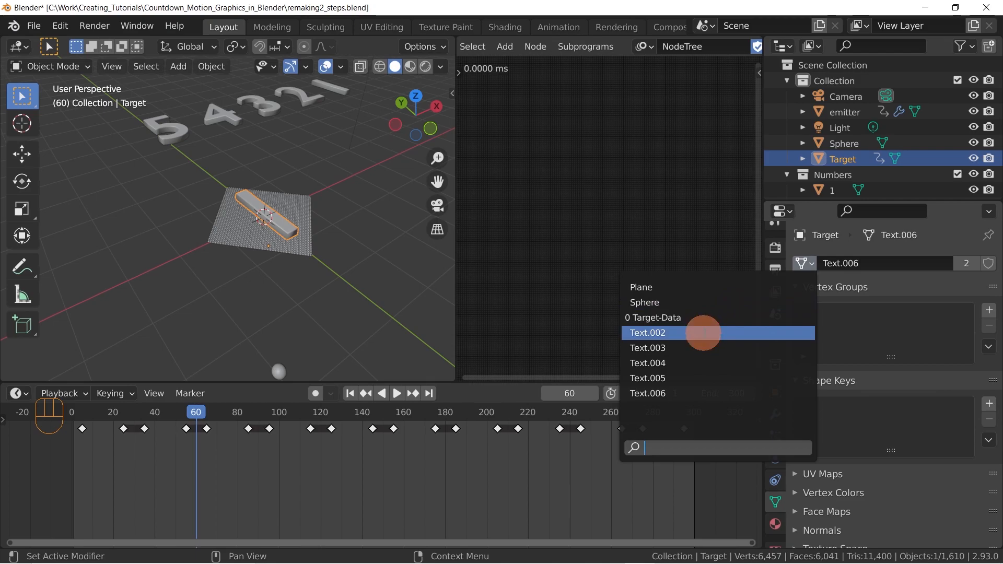
pyautogui.click(803, 262)
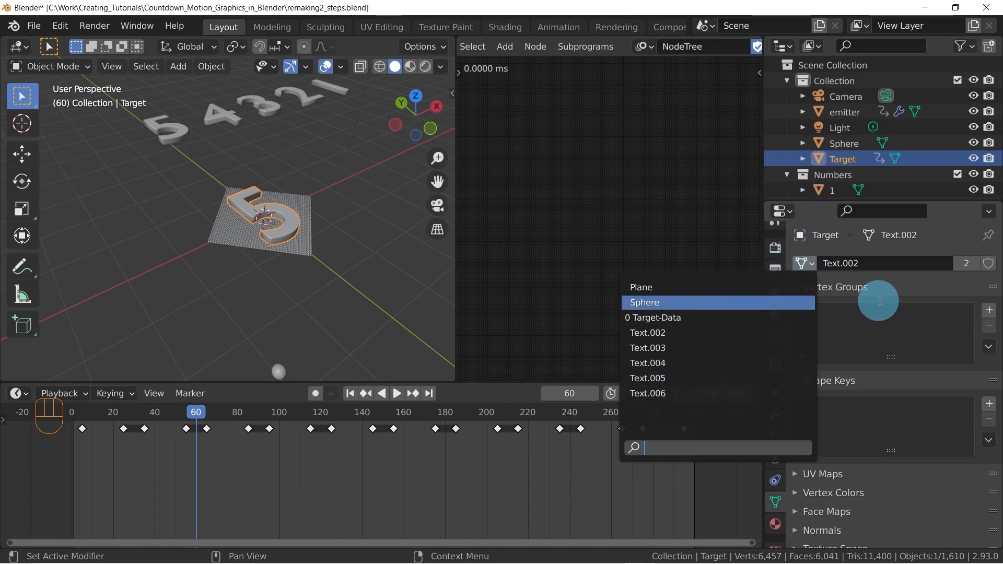
pyautogui.click(896, 284)
# Rename the mesh data of source digit 5 as 5.Data
pyautogui.scroll(-3, 811, 183)
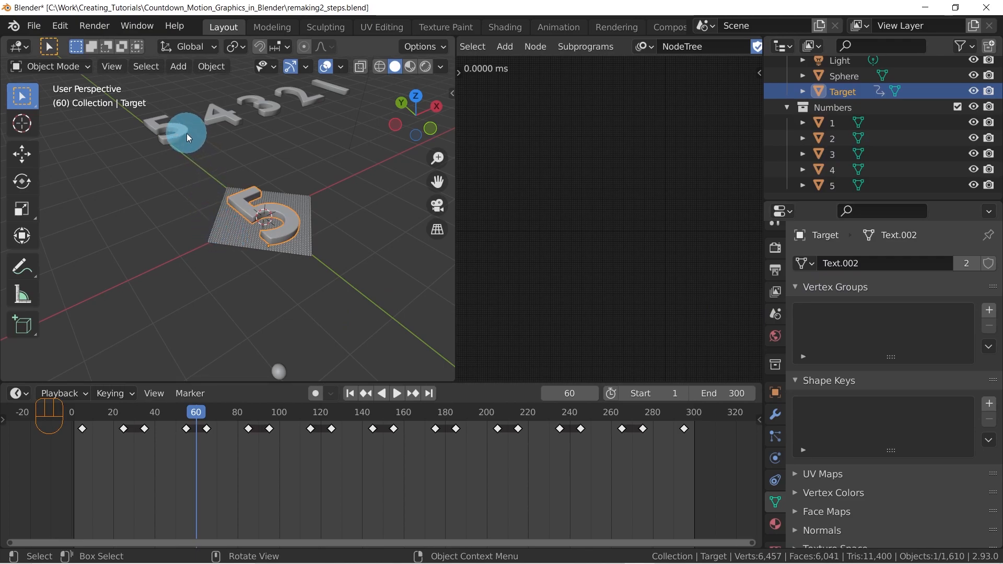
pyautogui.click(154, 126)
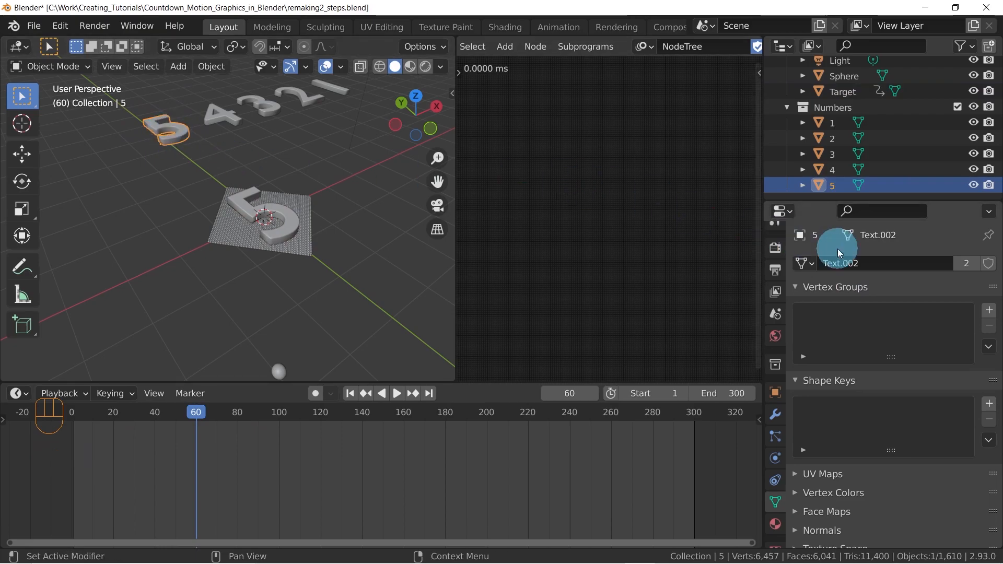
pyautogui.click(877, 263)
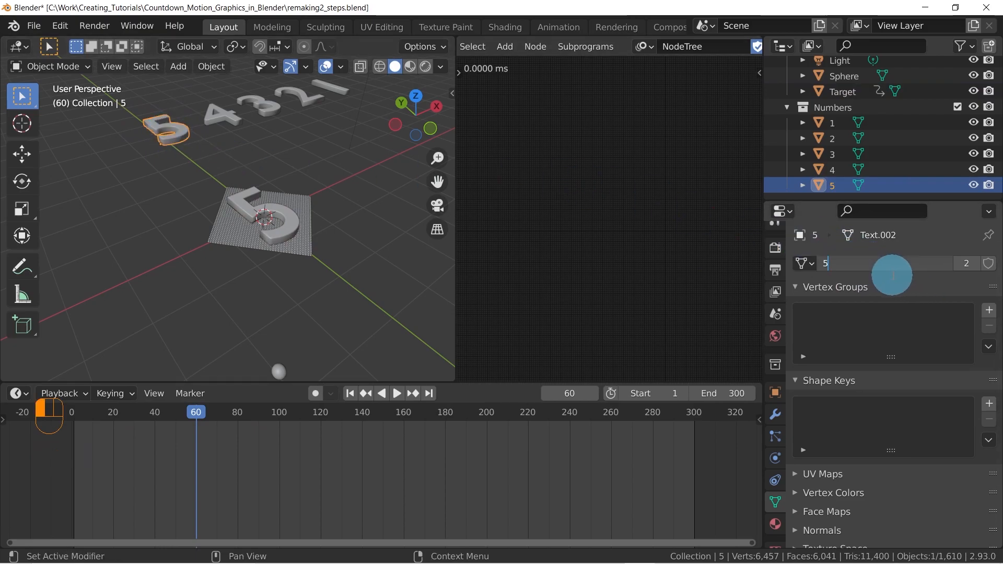
pyautogui.write('5.Data')
pyautogui.press('Return')
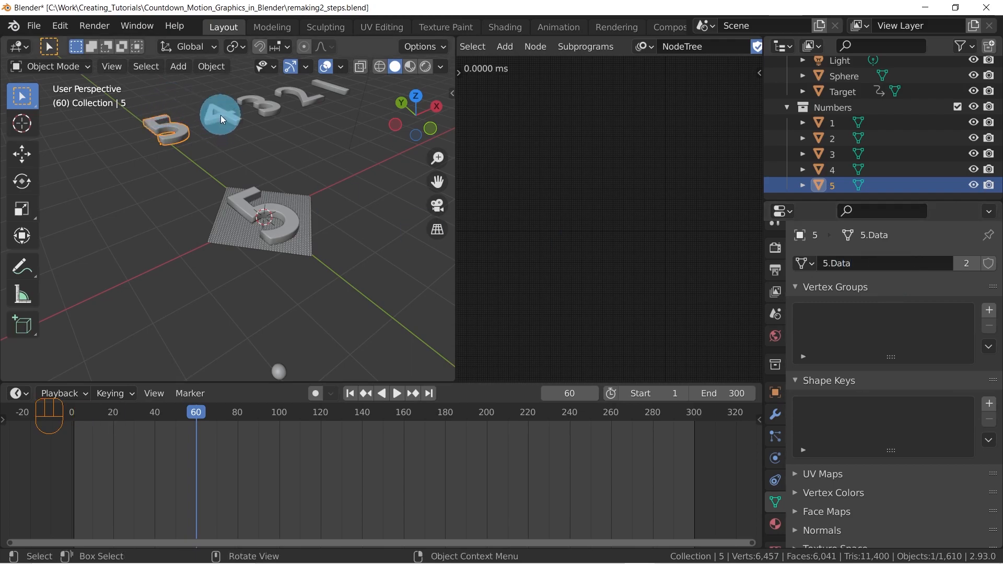
# Rename the mesh data of source digit 4 as 4.Data
pyautogui.click(220, 116)
pyautogui.click(898, 261)
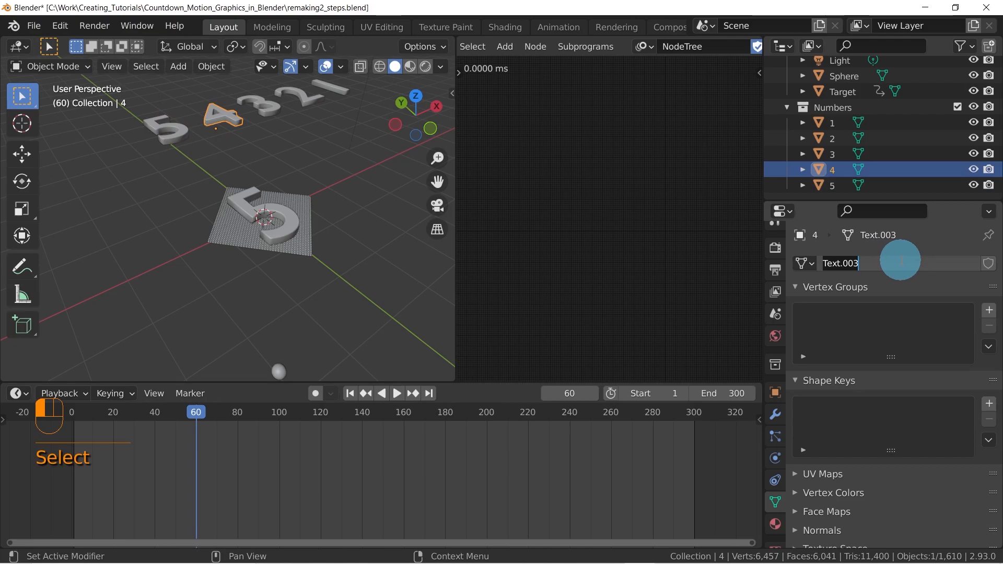
pyautogui.write('4.Data')
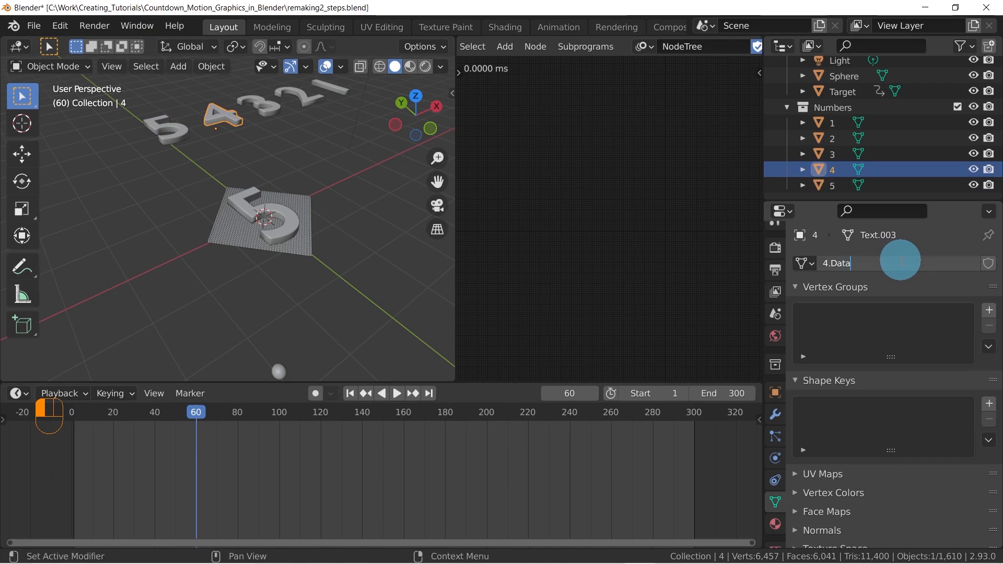
pyautogui.press('Return')
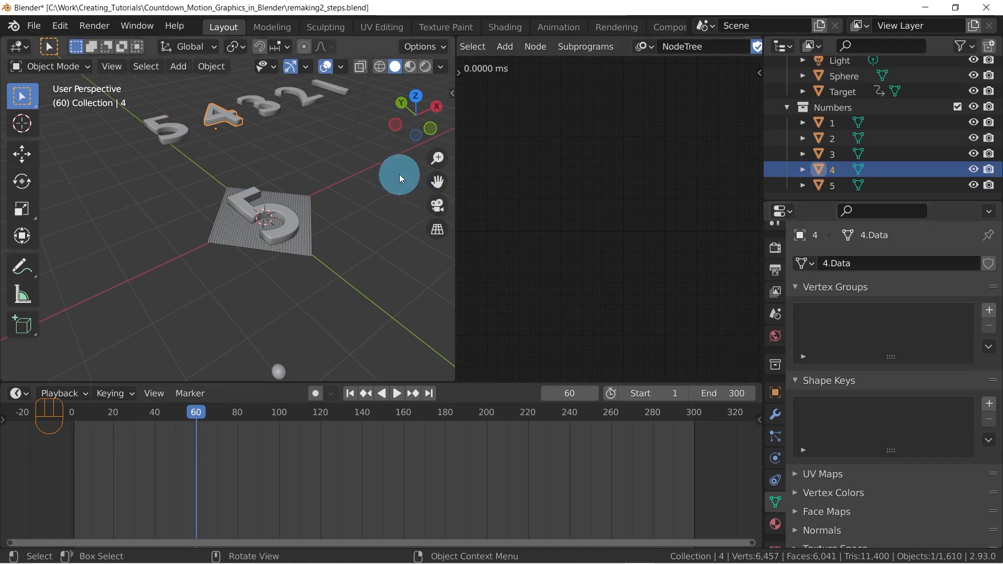
# Rename the mesh data of source digit 3 as 3.Data
pyautogui.click(262, 106)
pyautogui.click(910, 259)
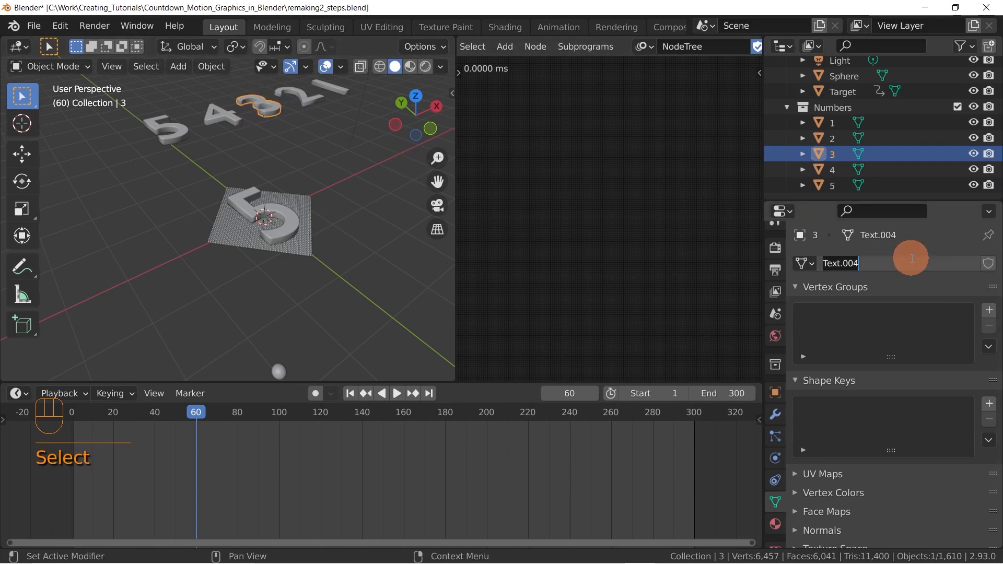
pyautogui.write('3.Dar')
pyautogui.write('a')
pyautogui.press('BackSpace')
pyautogui.press('BackSpace')
pyautogui.write('ta')
pyautogui.click(917, 241)
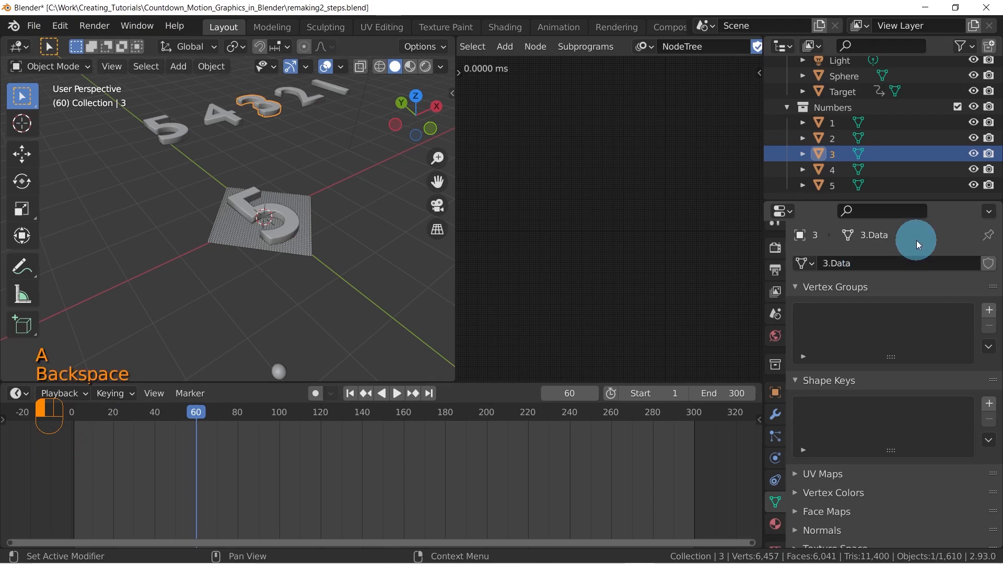
# Rename the mesh data of source digit 2 as 2.Data
pyautogui.click(831, 139)
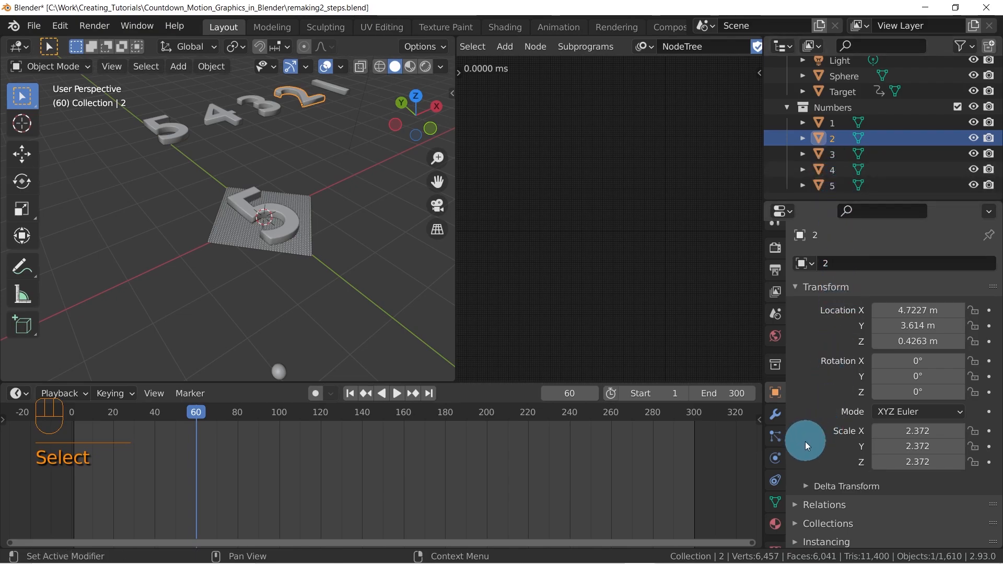
pyautogui.click(774, 501)
pyautogui.click(873, 263)
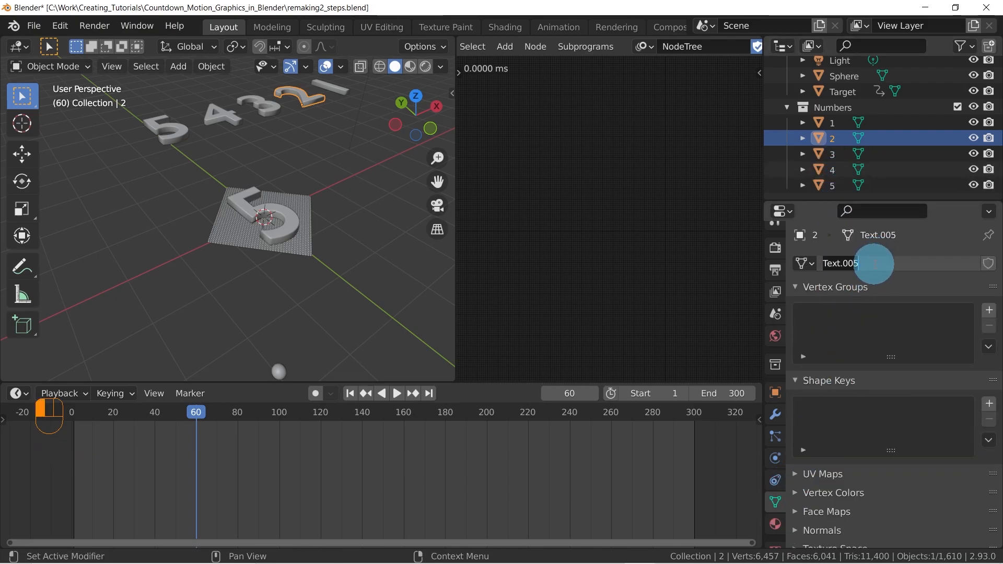
pyautogui.write('2.Data')
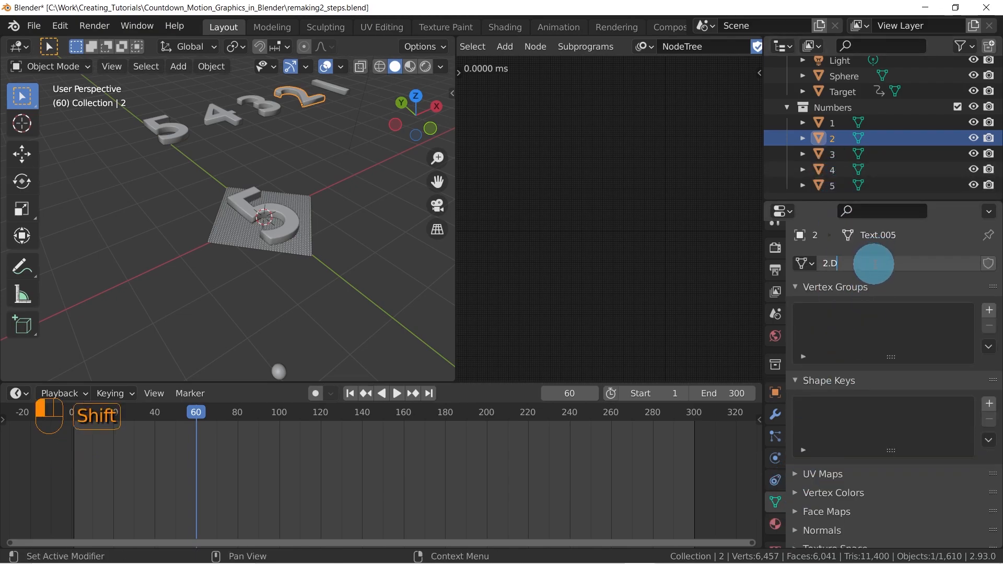
pyautogui.press('Return')
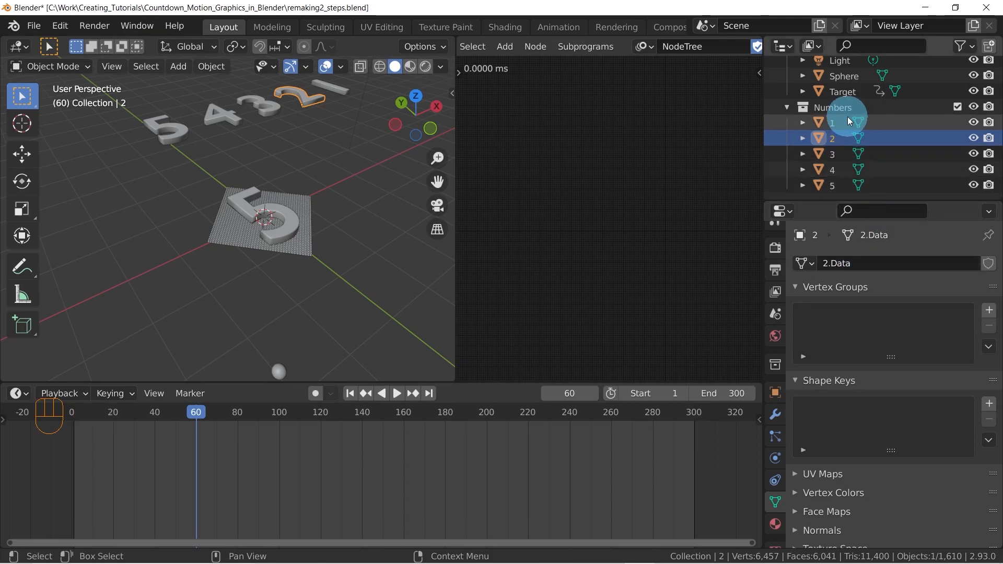
# Rename the mesh data of source digit 1 as 1.Data
pyautogui.click(837, 123)
pyautogui.click(889, 268)
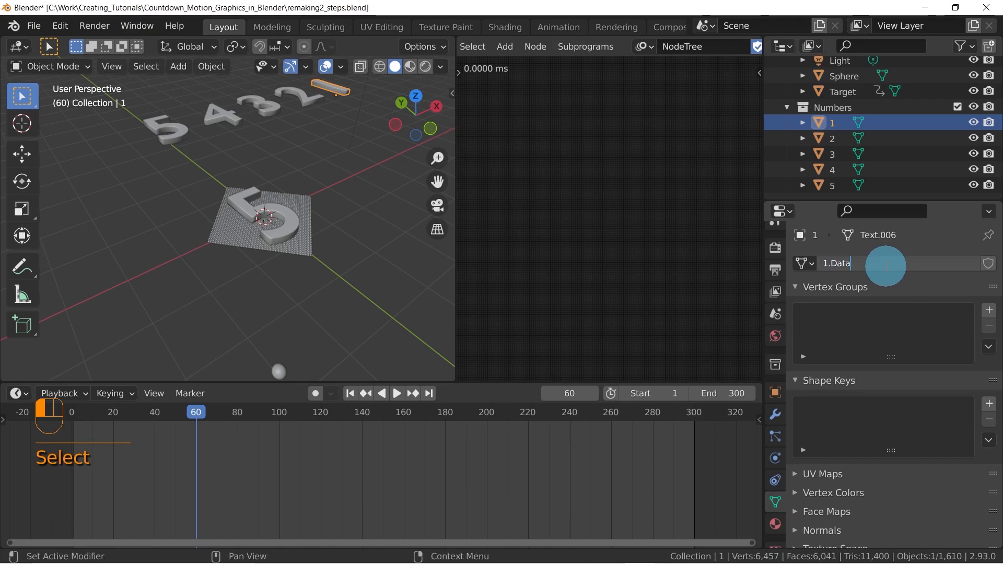
pyautogui.press('Return')
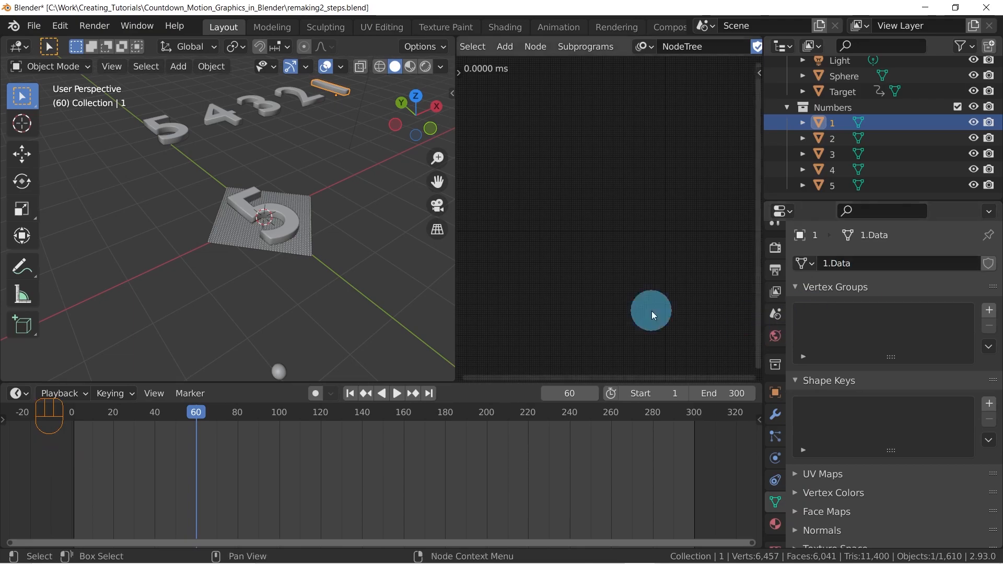
# Check the mesh data names of the five source digits in order from 5 to 1
pyautogui.click(167, 127)
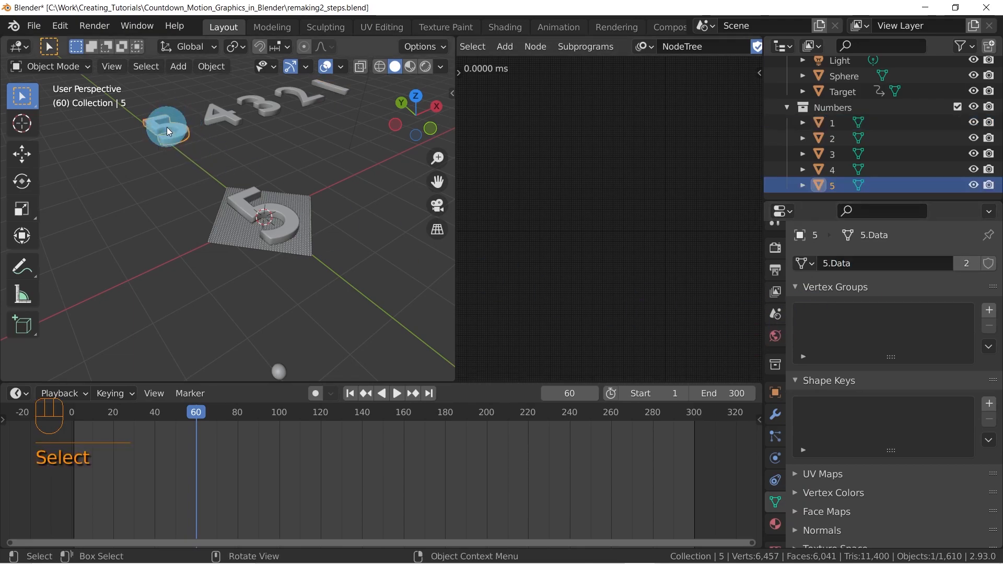
pyautogui.click(217, 119)
pyautogui.click(262, 107)
pyautogui.click(315, 101)
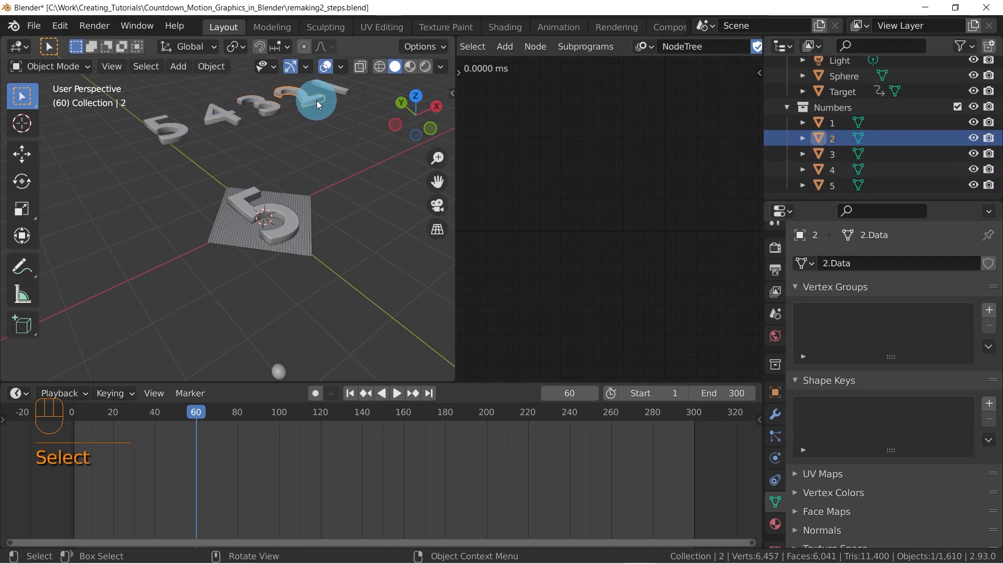
pyautogui.click(343, 88)
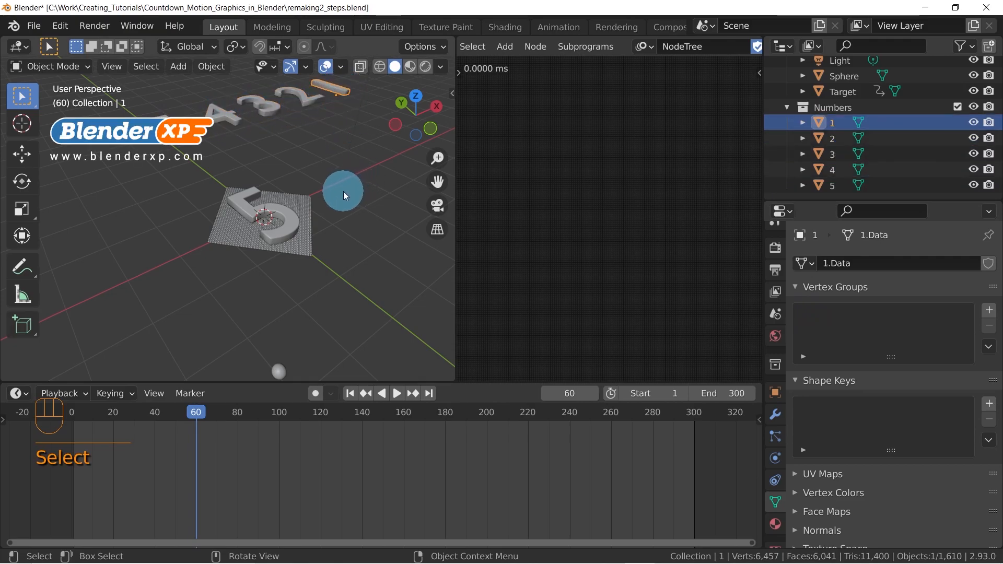
# Widen the Animation Nodes editor and select Target in the 3D view
pyautogui.keyDown('shift'); pyautogui.moveTo(363, 172); pyautogui.dragTo(341, 197, button='middle'); pyautogui.keyUp('shift')
pyautogui.moveTo(454, 253); pyautogui.dragTo(405, 240)
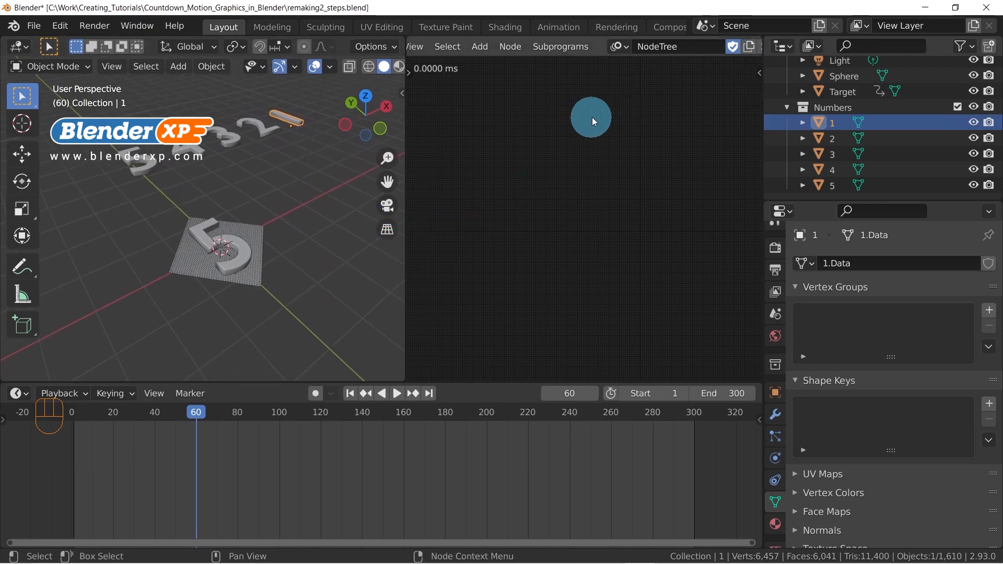
pyautogui.click(244, 250)
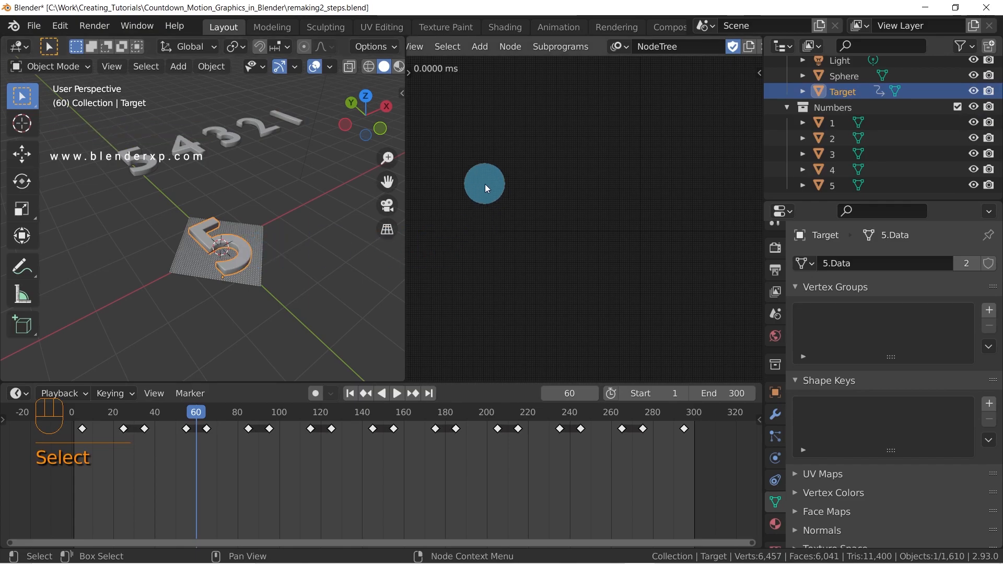
# Add a Create Object List node to the empty Animation Nodes tree
pyautogui.hotkey('shift', 'a')
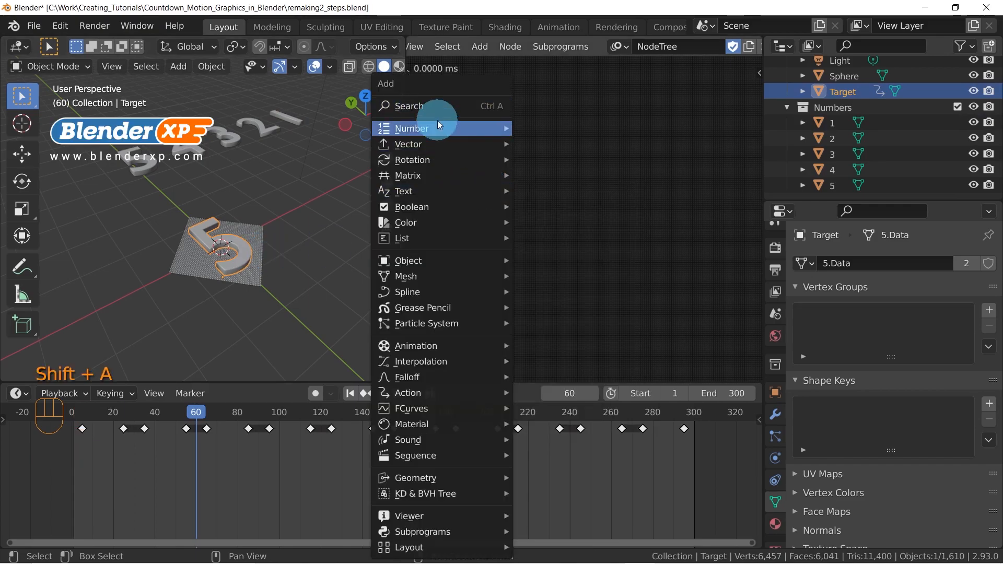
pyautogui.click(433, 106)
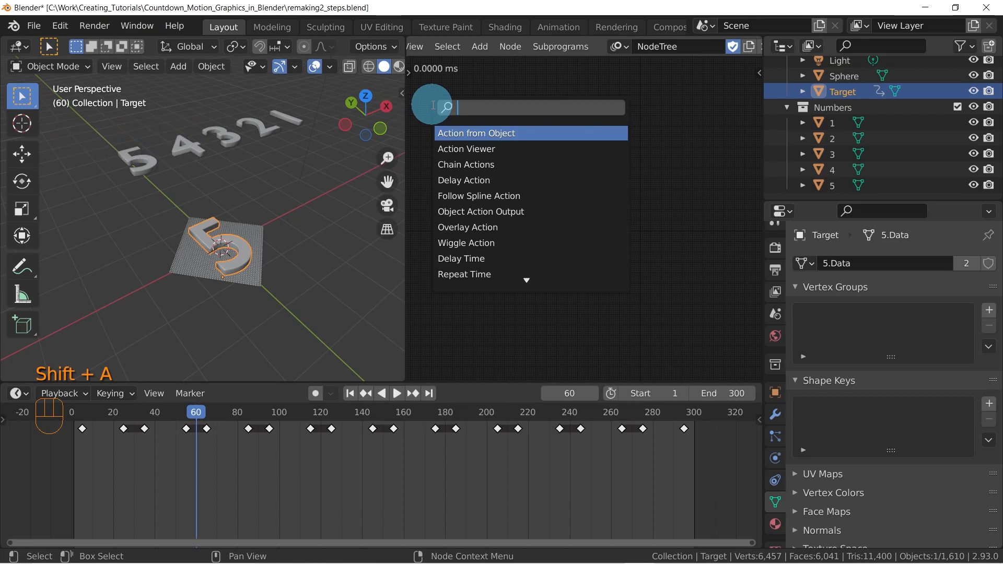
pyautogui.write('lis')
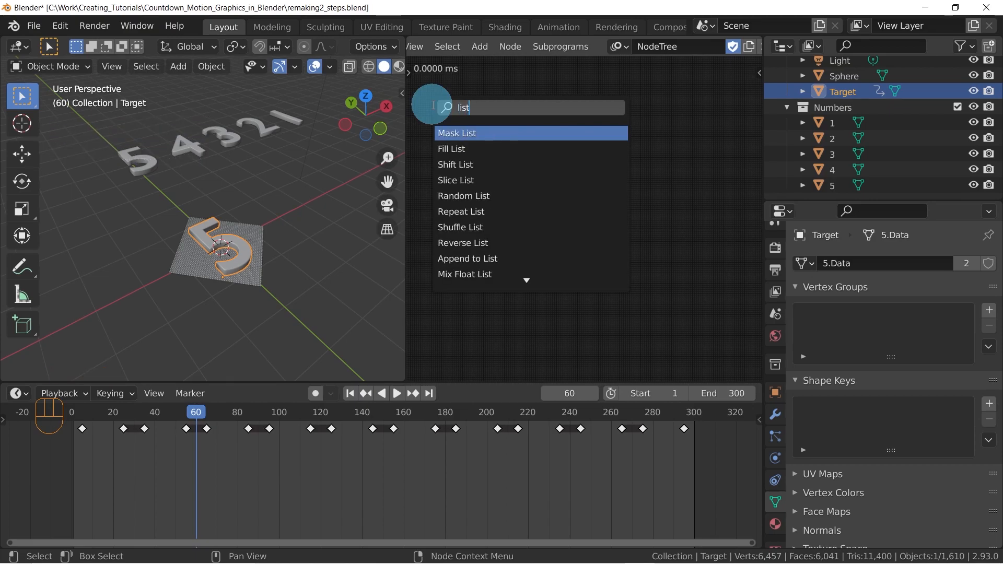
pyautogui.write('t')
pyautogui.press('BackSpace')
pyautogui.press('BackSpace')
pyautogui.press('BackSpace')
pyautogui.press('BackSpace')
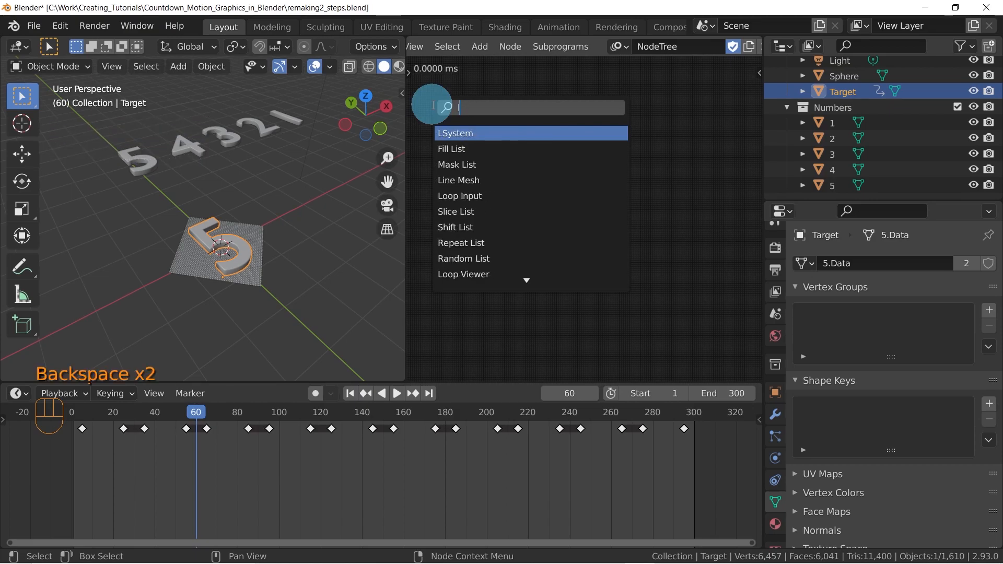
pyautogui.write('objec')
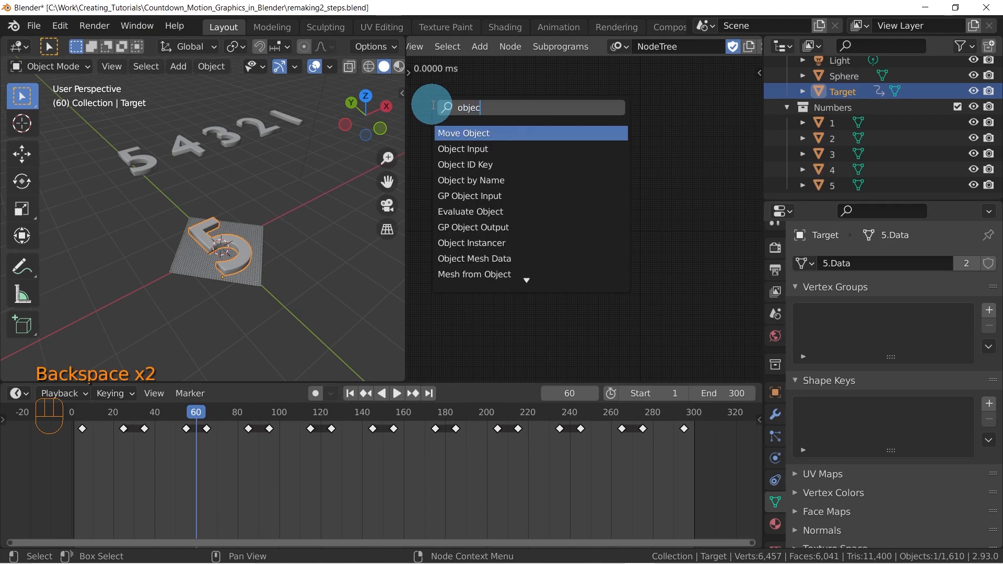
pyautogui.write('t list')
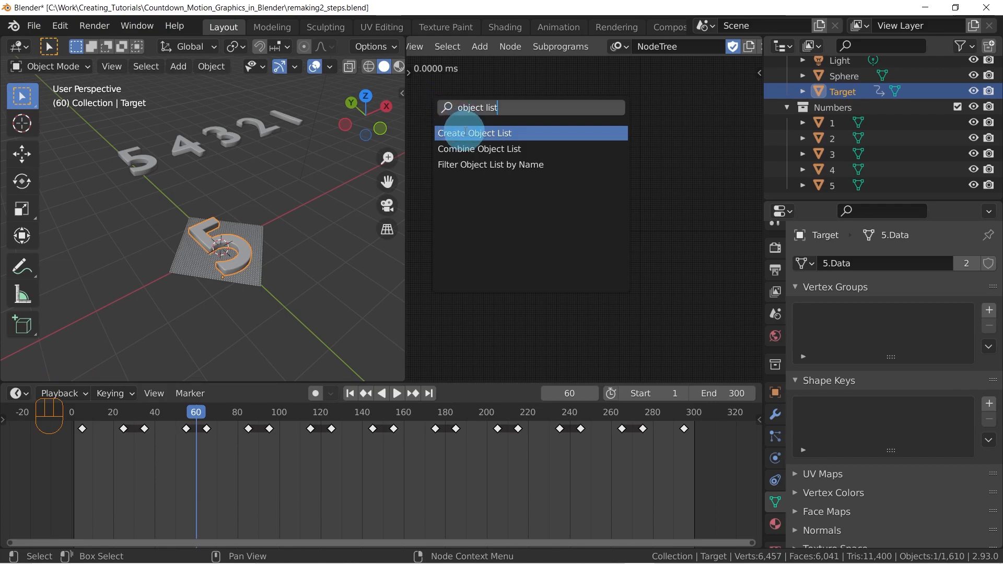
pyautogui.click(462, 133)
pyautogui.click(468, 185)
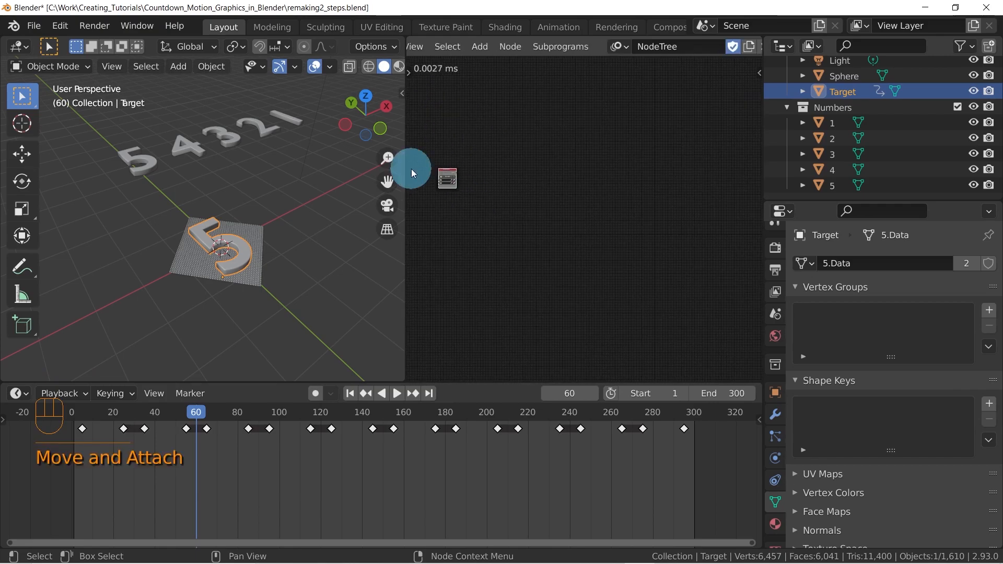
# Assign source digits 5 and 4 to the first and second inputs of the Create Object List node
pyautogui.moveTo(423, 173); pyautogui.dragTo(589, 187, button='middle')
pyautogui.scroll(16, 587, 166)
pyautogui.moveTo(584, 127); pyautogui.dragTo(566, 290, button='middle')
pyautogui.moveTo(555, 236); pyautogui.dragTo(521, 211, button='middle')
pyautogui.scroll(-2, 544, 201)
pyautogui.scroll(1, 523, 211)
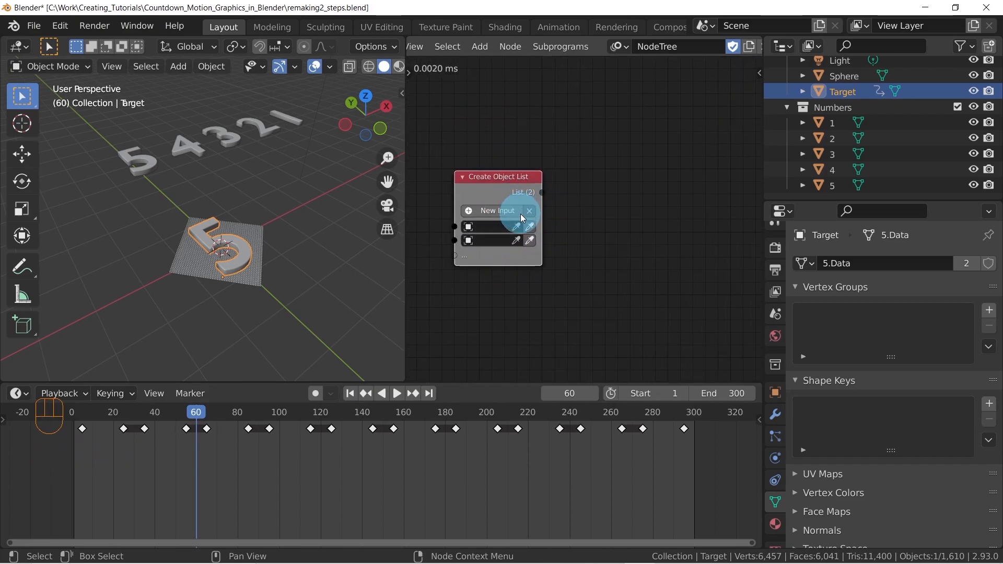
pyautogui.click(149, 161)
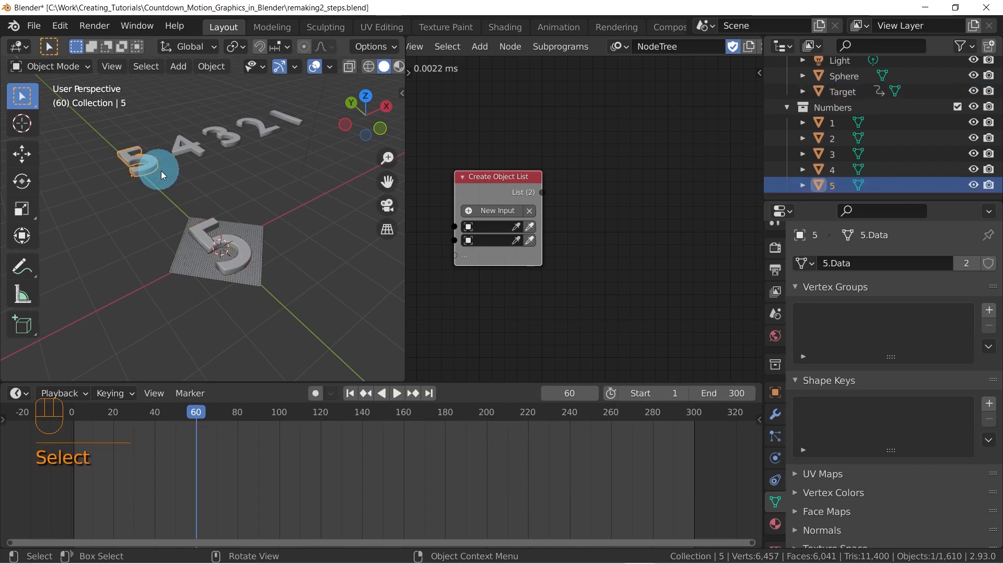
pyautogui.click(529, 226)
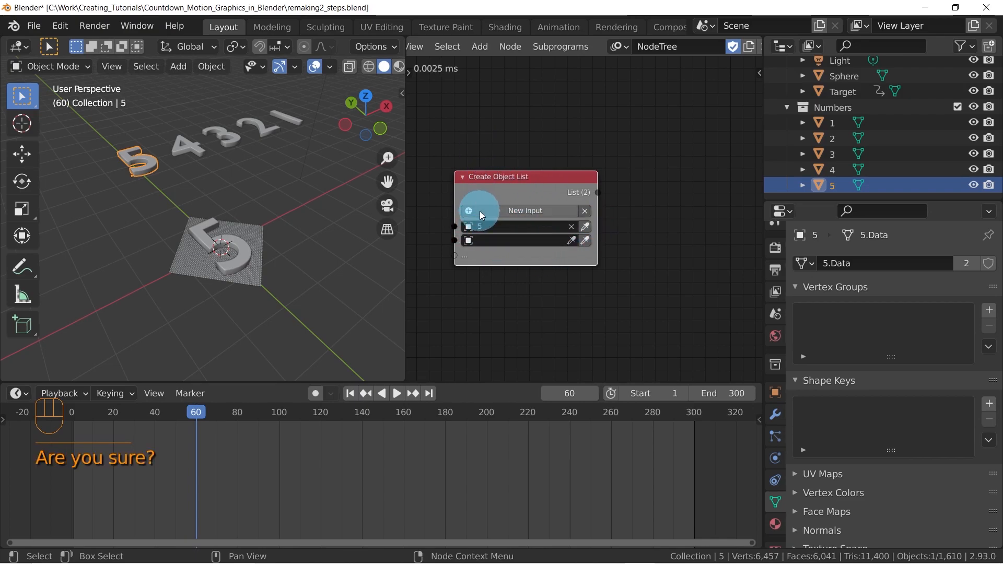
pyautogui.click(191, 146)
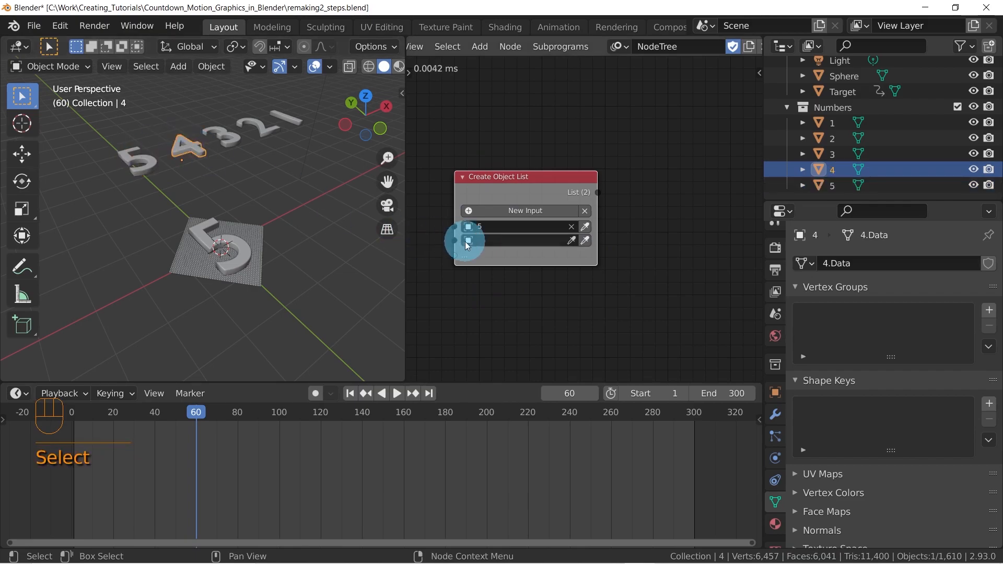
pyautogui.click(586, 240)
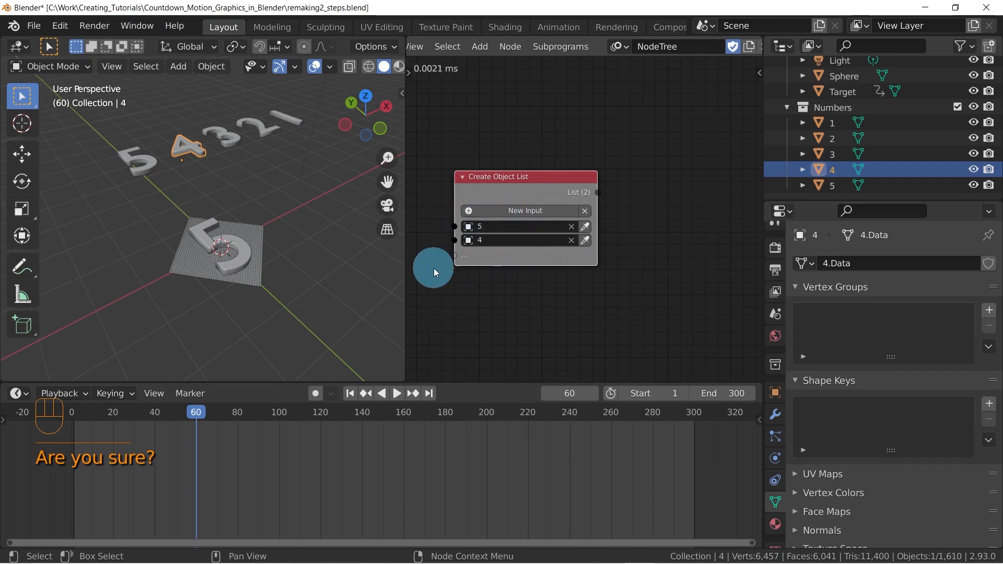
# Add three more inputs to the Create Object List node and assign source digits 3, 2 and 1 to them in order
pyautogui.click(521, 210)
pyautogui.click(521, 209)
pyautogui.click(520, 210)
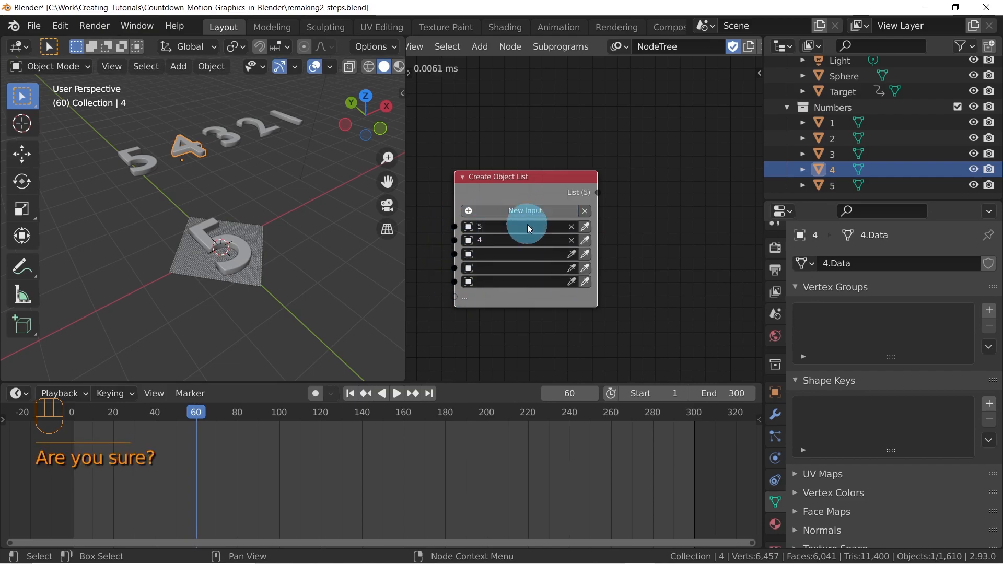
pyautogui.click(233, 142)
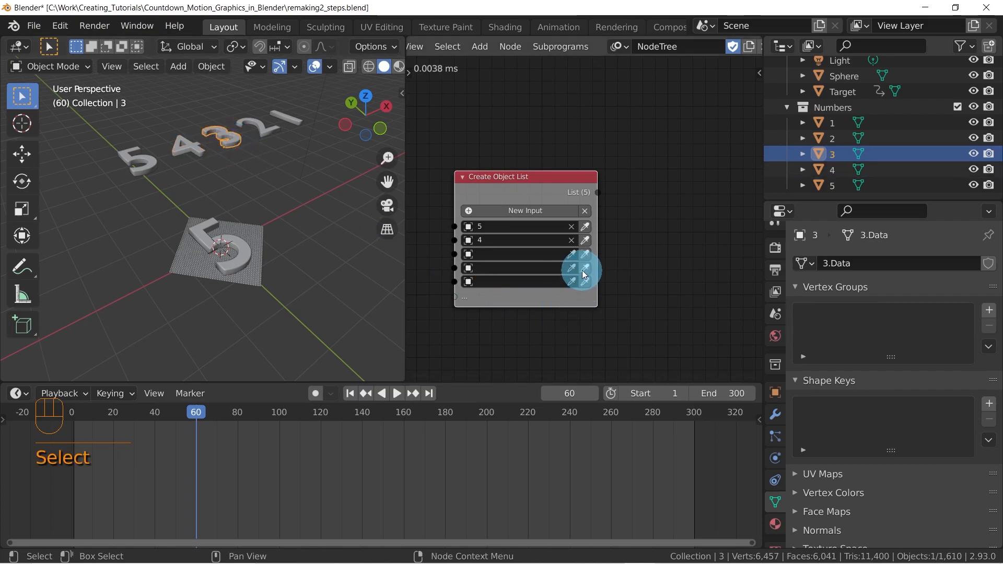
pyautogui.click(584, 254)
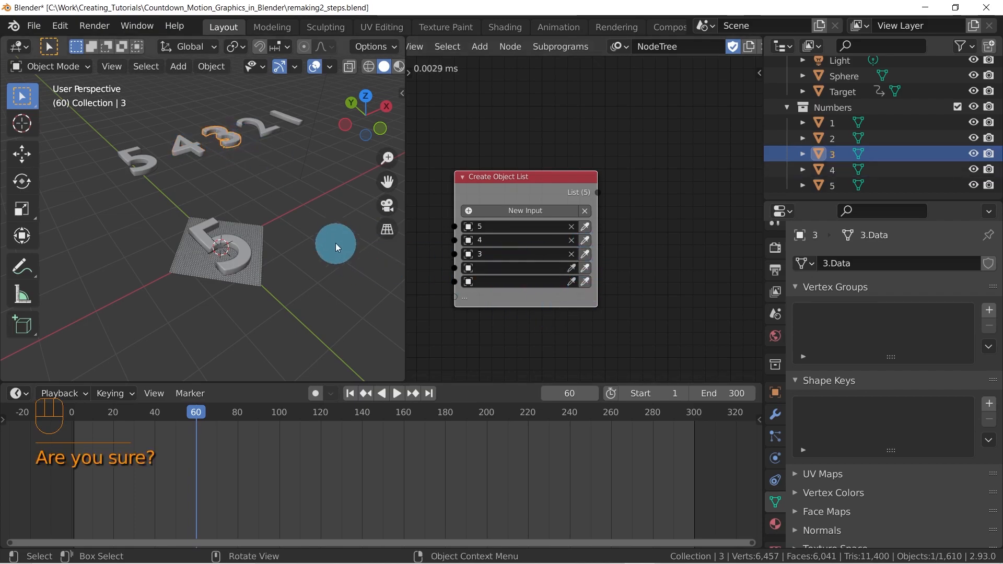
pyautogui.click(259, 132)
pyautogui.click(585, 268)
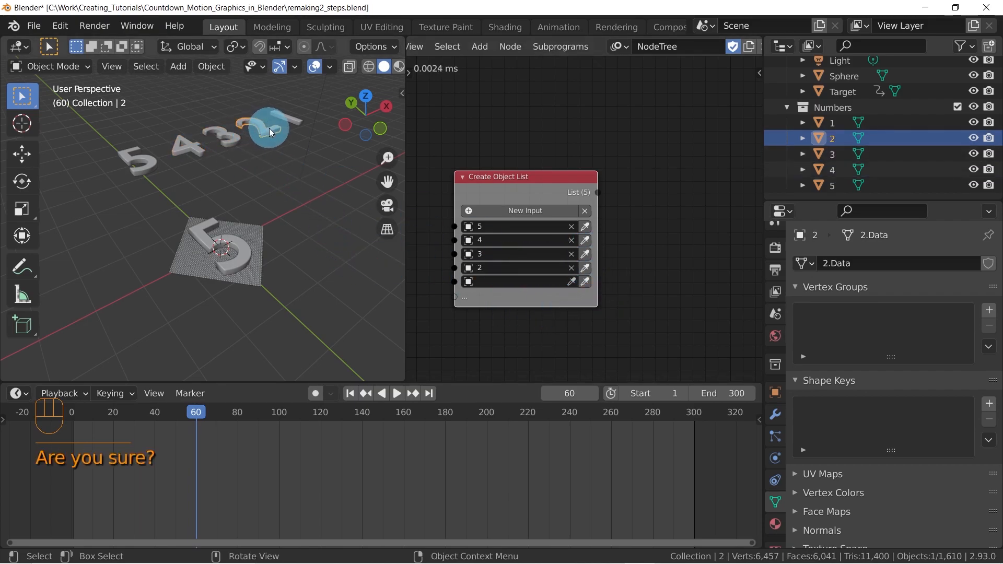
pyautogui.click(290, 118)
pyautogui.click(585, 281)
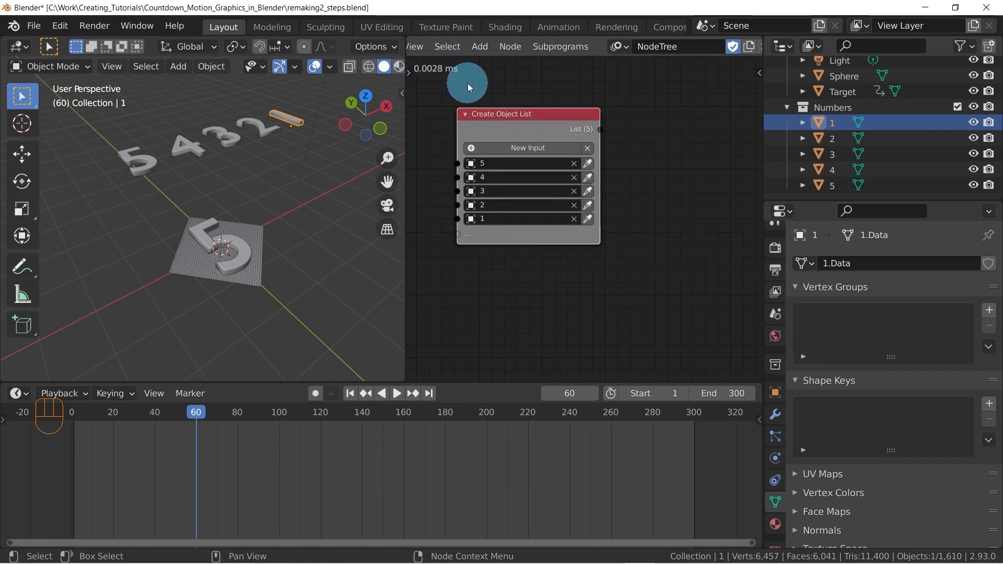
# Open the node tree's Auto Execution settings and turn off the Always option
pyautogui.moveTo(532, 118); pyautogui.dragTo(511, 123)
pyautogui.press('n')
pyautogui.moveTo(437, 121); pyautogui.dragTo(488, 118)
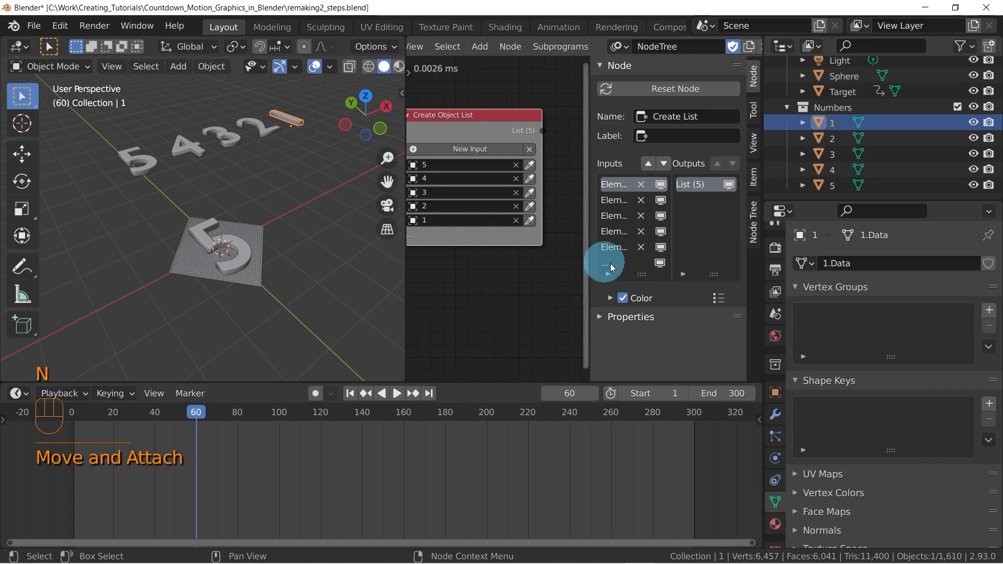
pyautogui.click(758, 207)
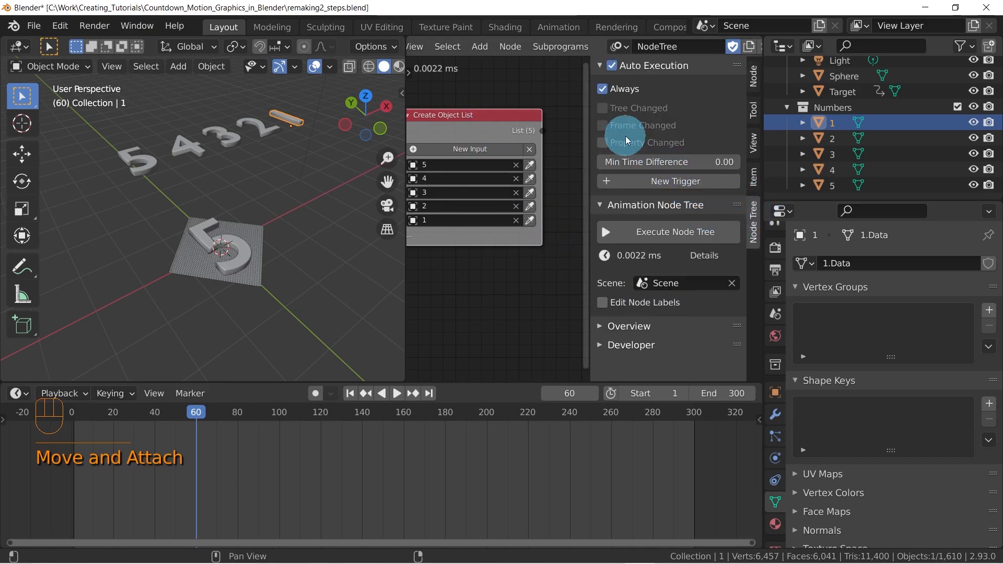
pyautogui.click(601, 89)
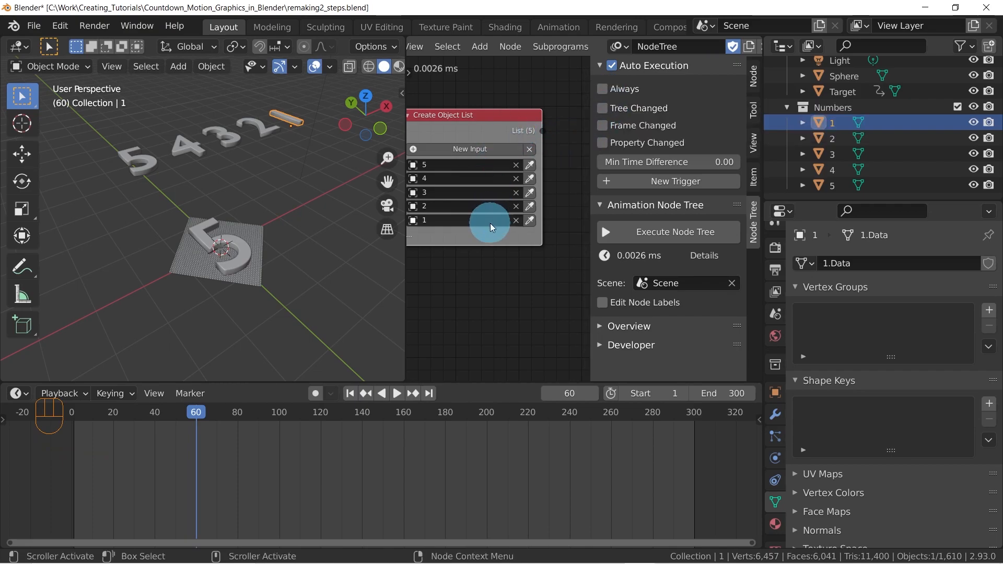
# Widen the node editor and enable Tree Changed, Frame Changed and Property Changed as auto execution triggers
pyautogui.moveTo(490, 224); pyautogui.dragTo(507, 216)
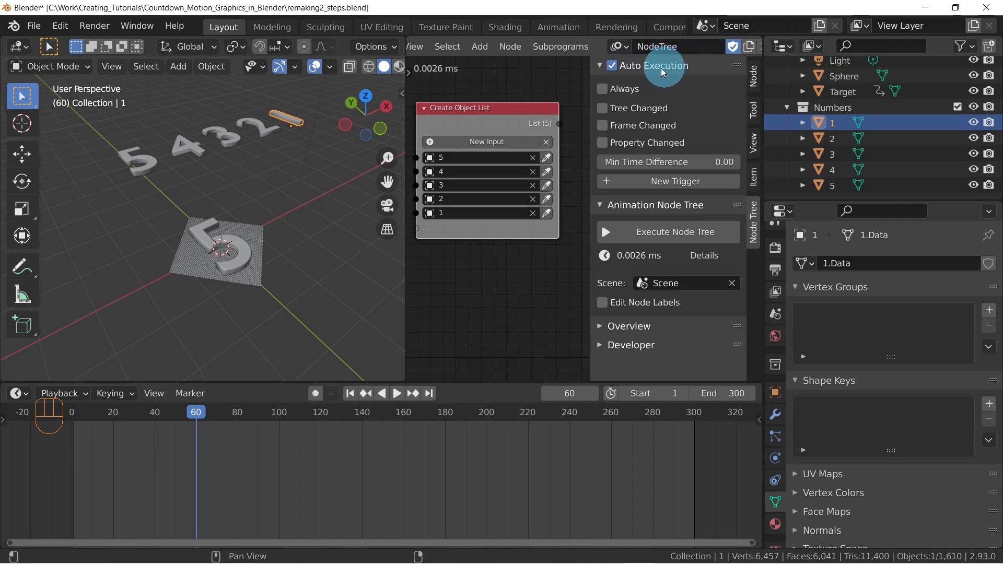
pyautogui.moveTo(493, 112); pyautogui.dragTo(492, 94)
pyautogui.moveTo(406, 252); pyautogui.dragTo(375, 252)
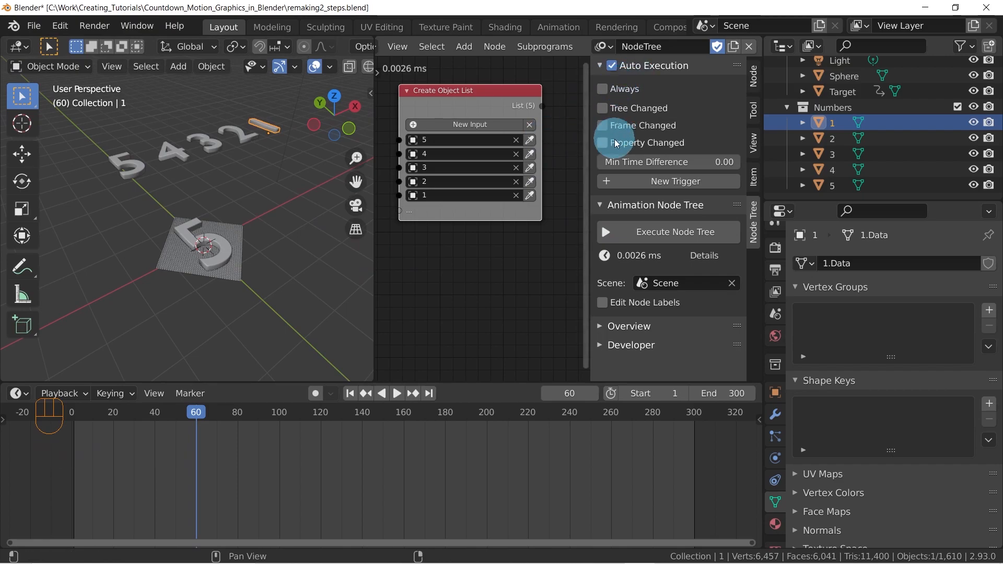
pyautogui.click(602, 109)
pyautogui.click(602, 126)
pyautogui.click(602, 143)
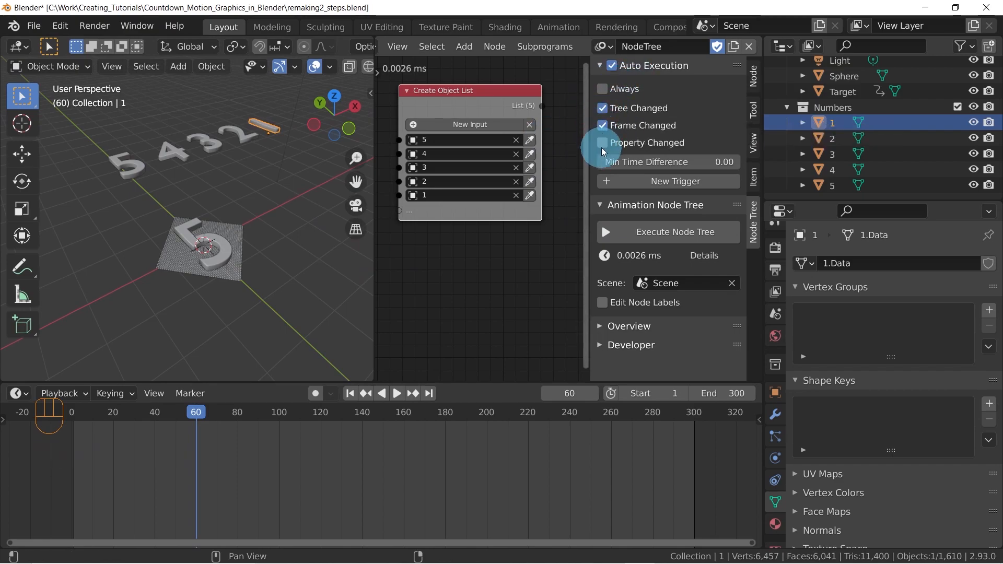
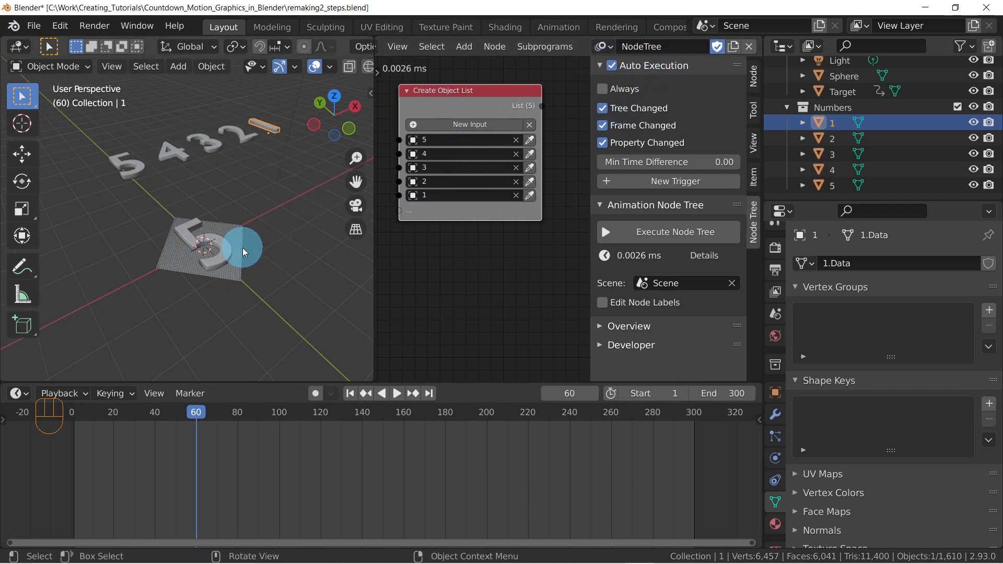
# Scrub the timeline between frames 52 and 68 and play the scene to check the animation with the new execution triggers
pyautogui.moveTo(198, 413)
pyautogui.mouseDown()
pyautogui.moveTo(101, 416)
pyautogui.moveTo(180, 415)
pyautogui.mouseUp()
pyautogui.press('space')
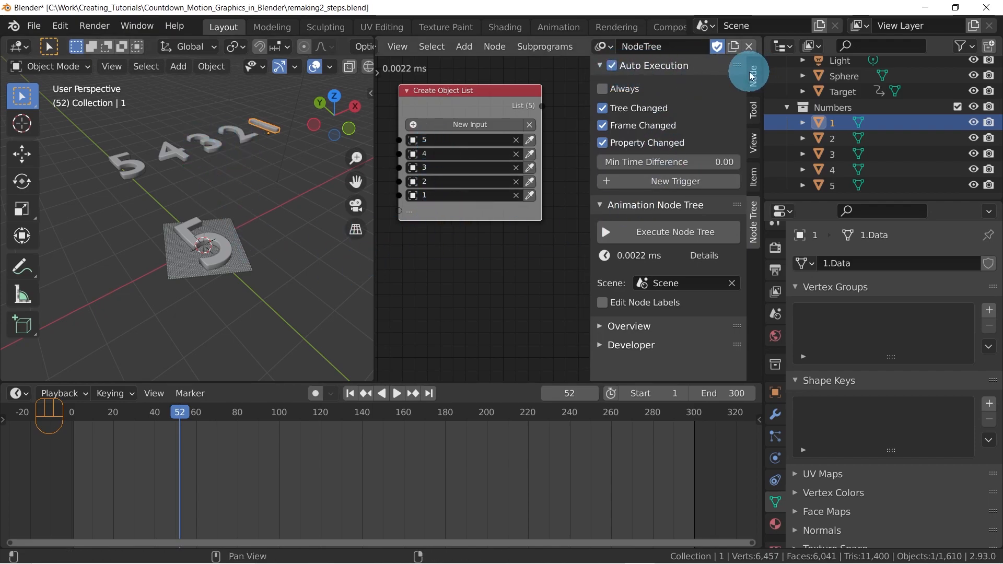
pyautogui.moveTo(171, 417); pyautogui.dragTo(213, 413)
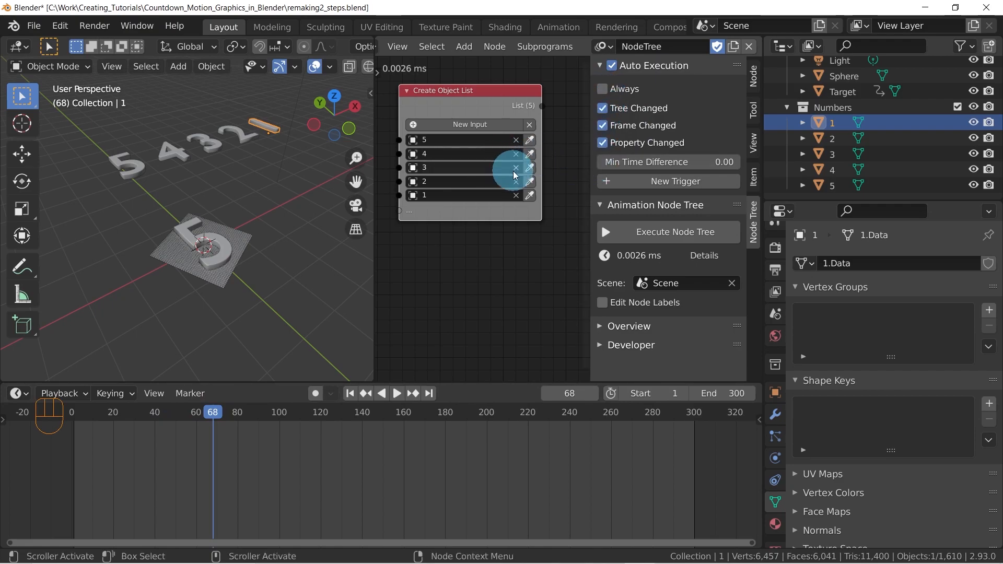
# Hide the node editor's sidebar and reposition the Create Object List node in the free space
pyautogui.press('n')
pyautogui.moveTo(560, 104); pyautogui.dragTo(524, 104)
pyautogui.scroll(-1, 554, 268)
pyautogui.moveTo(548, 263); pyautogui.dragTo(535, 229, button='middle')
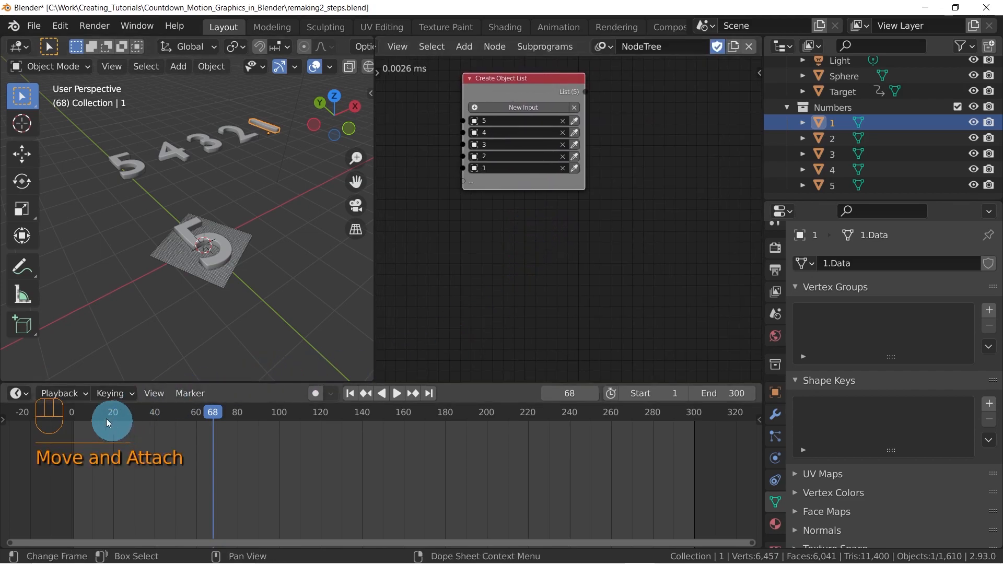
# Go back to frame 2 and add a Time Info node below the Create Object List node
pyautogui.click(85, 412)
pyautogui.moveTo(86, 412)
pyautogui.mouseDown()
pyautogui.moveTo(74, 413)
pyautogui.moveTo(233, 409)
pyautogui.moveTo(166, 418)
pyautogui.moveTo(79, 409)
pyautogui.mouseUp()
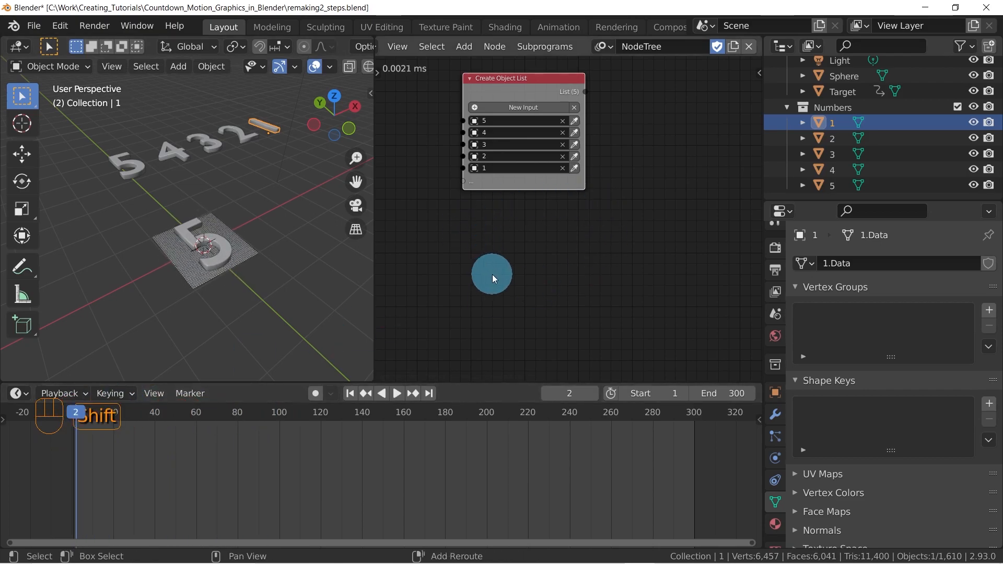
pyautogui.hotkey('shift', 'a')
pyautogui.click(424, 107)
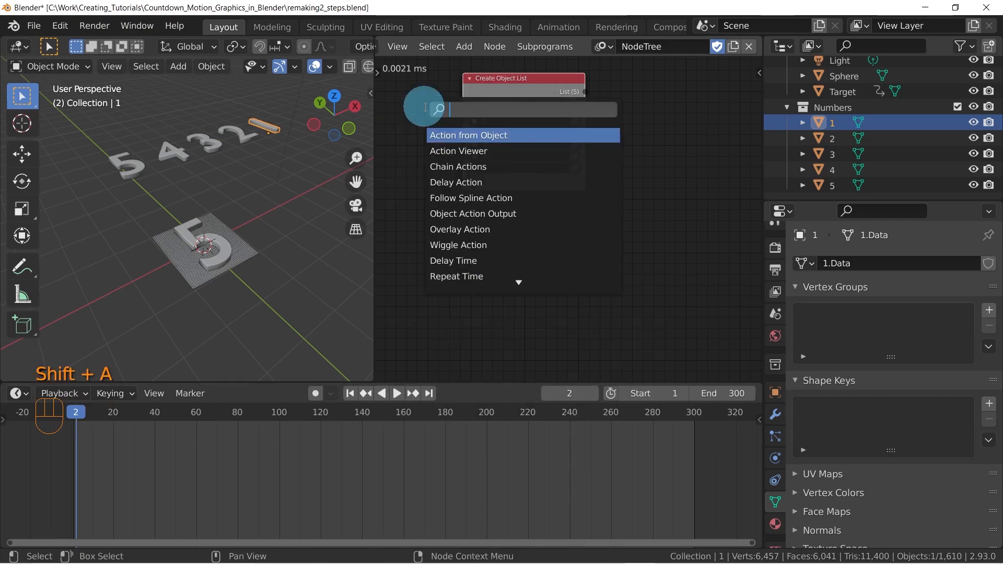
pyautogui.write('time')
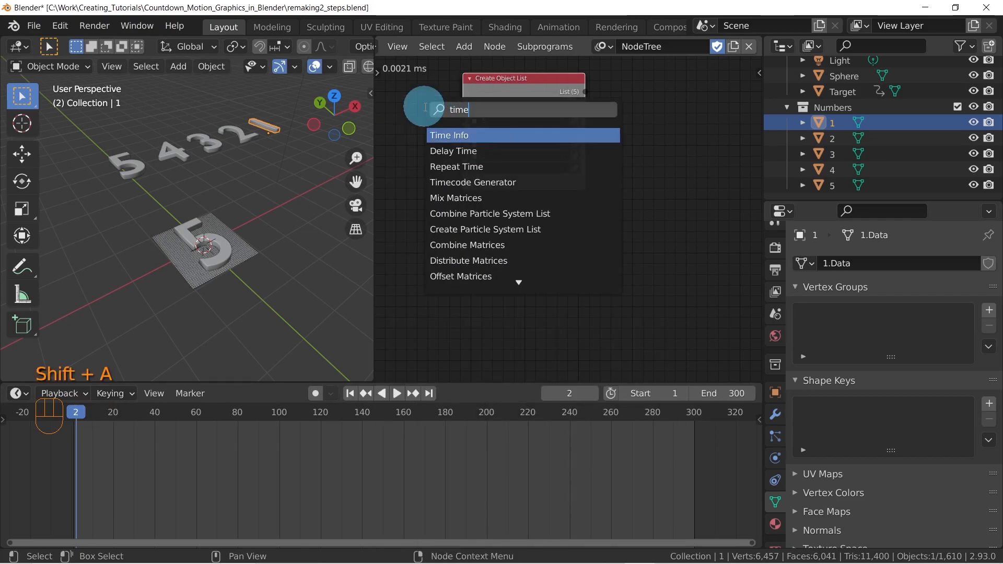
pyautogui.click(472, 135)
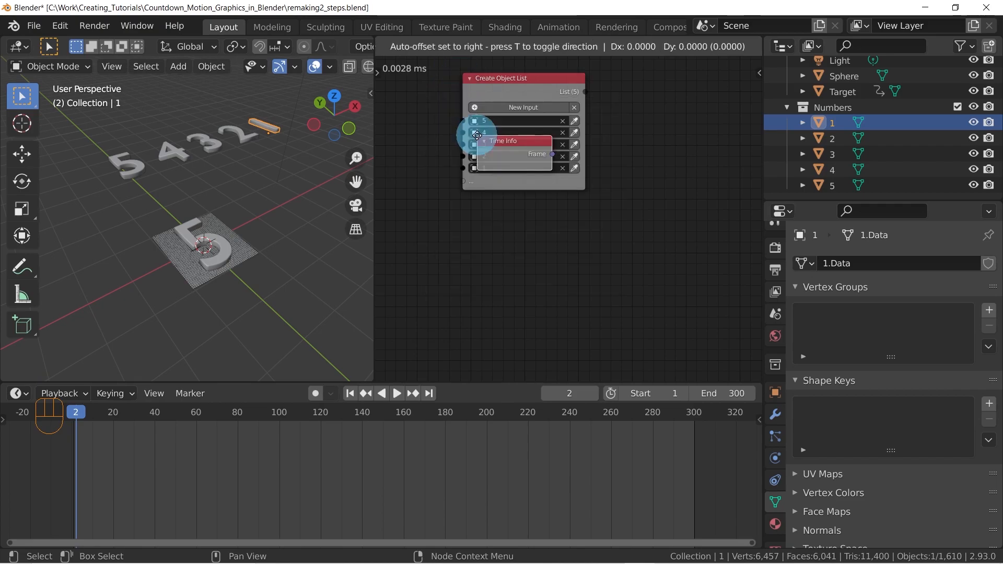
pyautogui.click(442, 234)
pyautogui.moveTo(578, 253); pyautogui.dragTo(523, 242, button='middle')
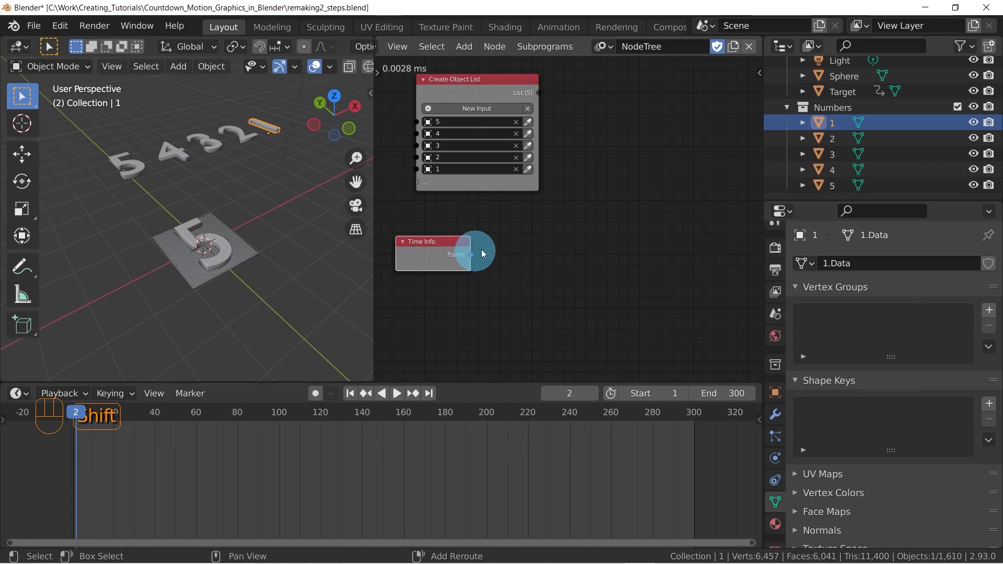
# Add a Viewer node beside the Time Info node and link the Frame output to it
pyautogui.hotkey('shift', 'a')
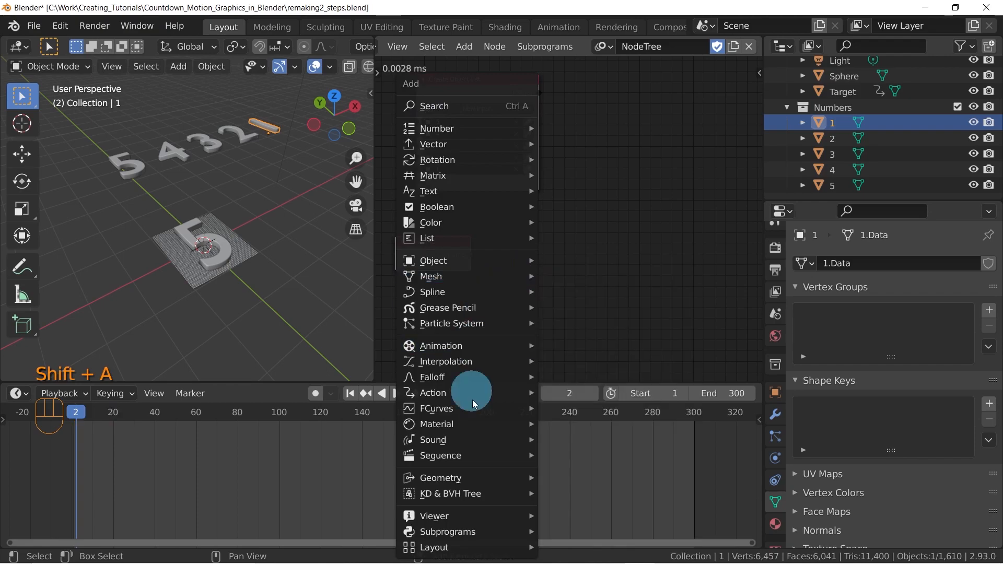
pyautogui.moveTo(495, 515)
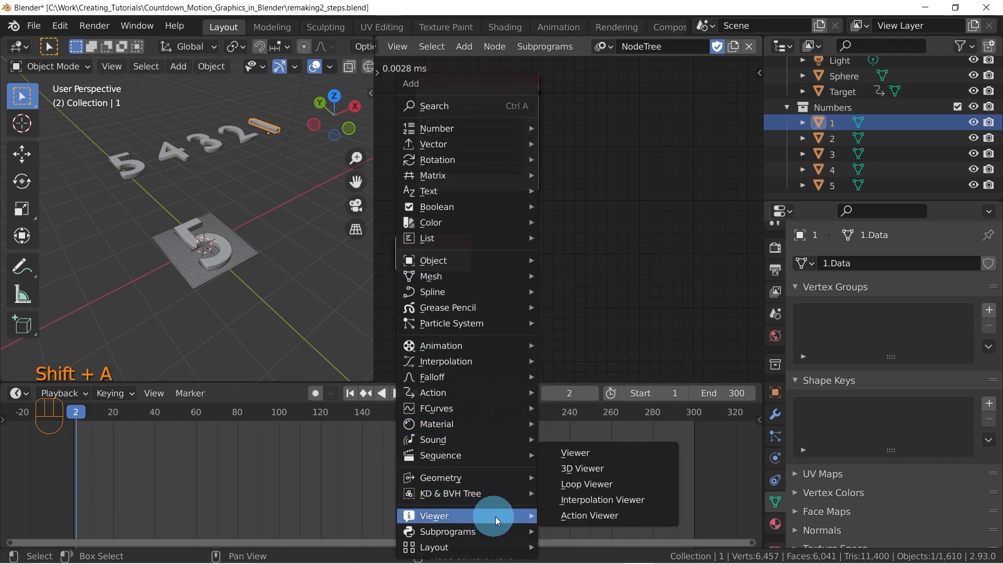
pyautogui.click(585, 454)
pyautogui.click(487, 267)
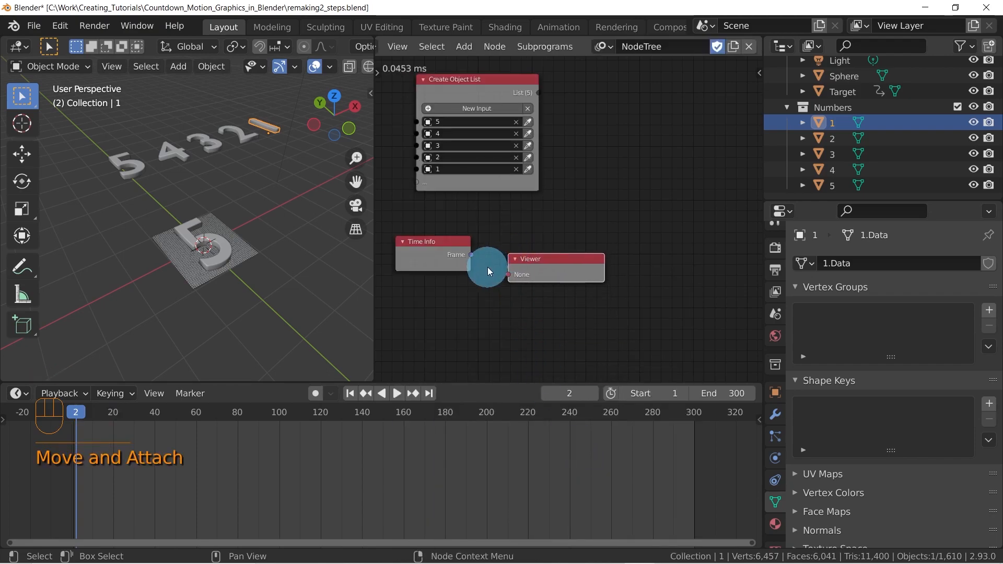
pyautogui.moveTo(472, 255); pyautogui.dragTo(556, 254)
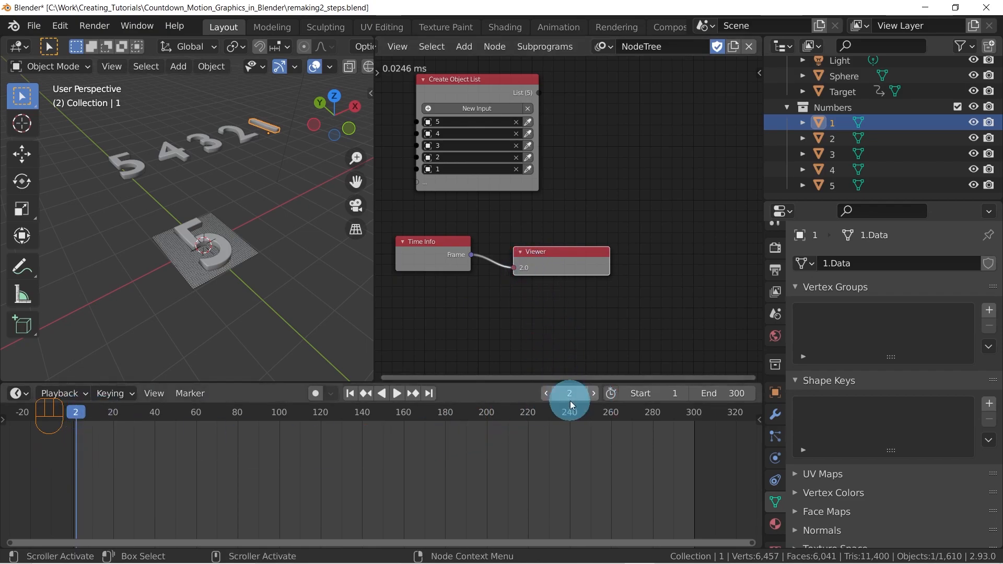
# Scrub the timeline to frame 25 to watch the Viewer's frame value, and set the current frame to 1
pyautogui.moveTo(74, 412); pyautogui.dragTo(123, 439)
pyautogui.scroll(3, 553, 278)
pyautogui.doubleClick(548, 396)
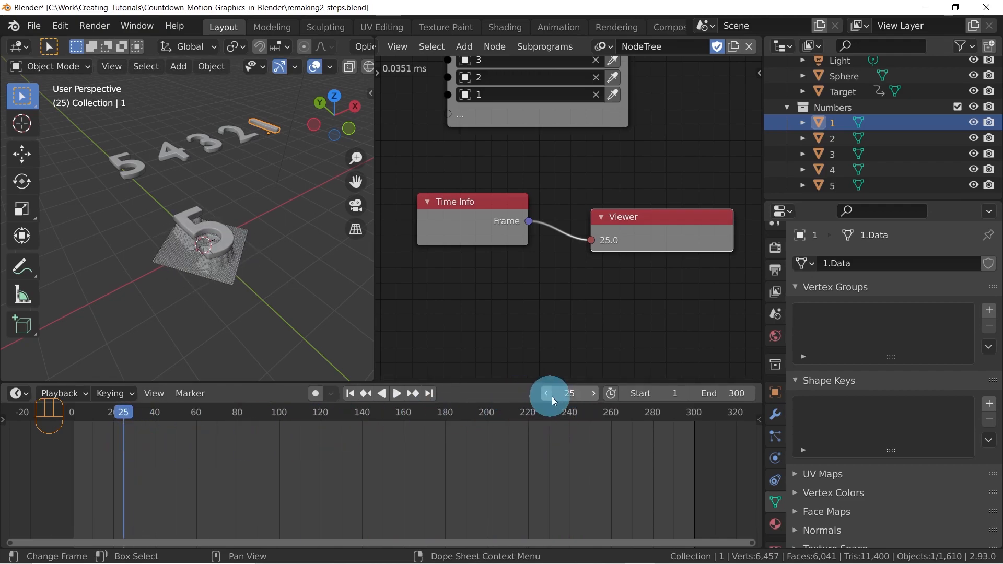
pyautogui.write('1')
pyautogui.press('Return')
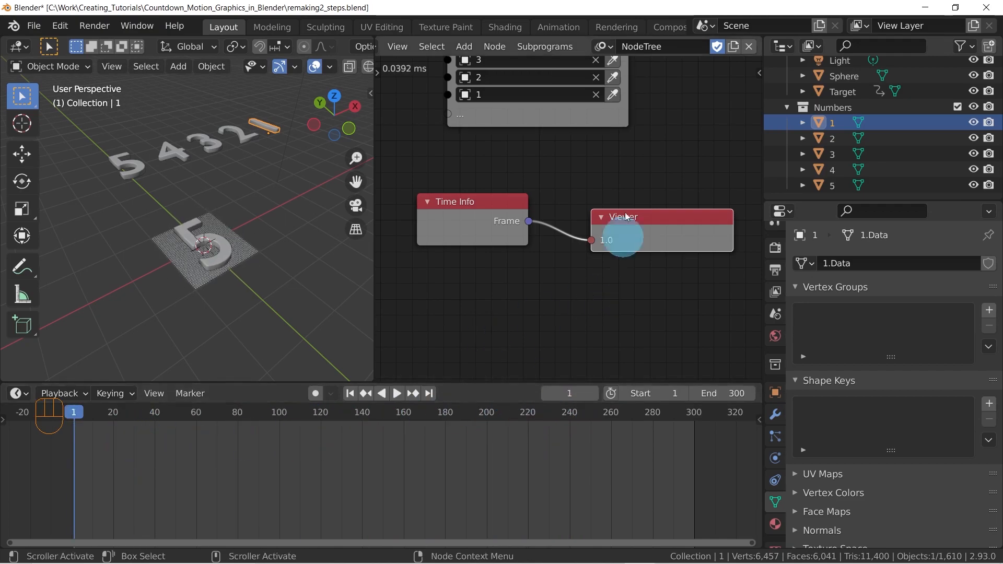
# Delete the Viewer node and align the Time Info node under the Create Object List node
pyautogui.moveTo(609, 207); pyautogui.dragTo(512, 235, button='middle')
pyautogui.scroll(-5, 566, 240)
pyautogui.click(564, 240)
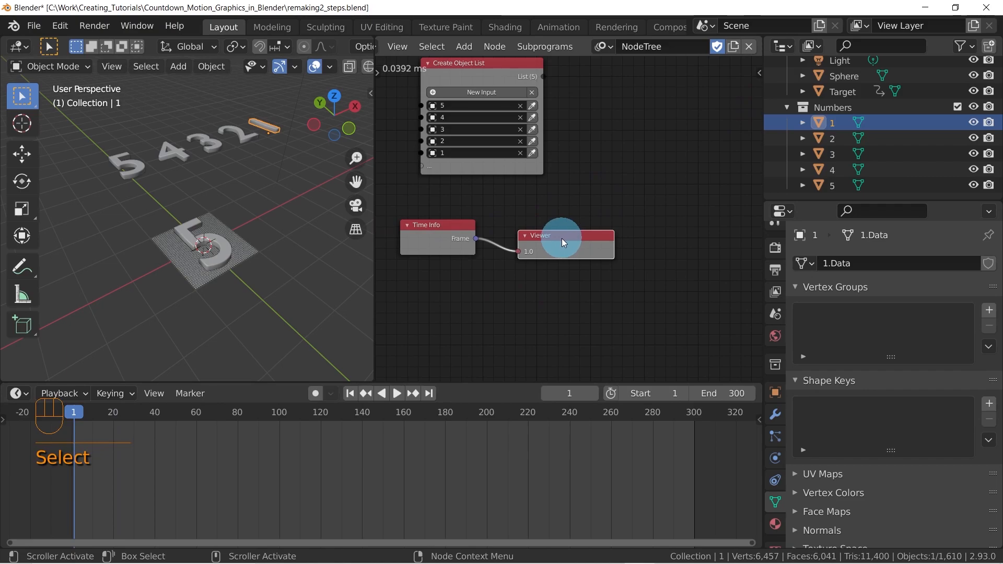
pyautogui.press('x')
pyautogui.scroll(-2, 491, 287)
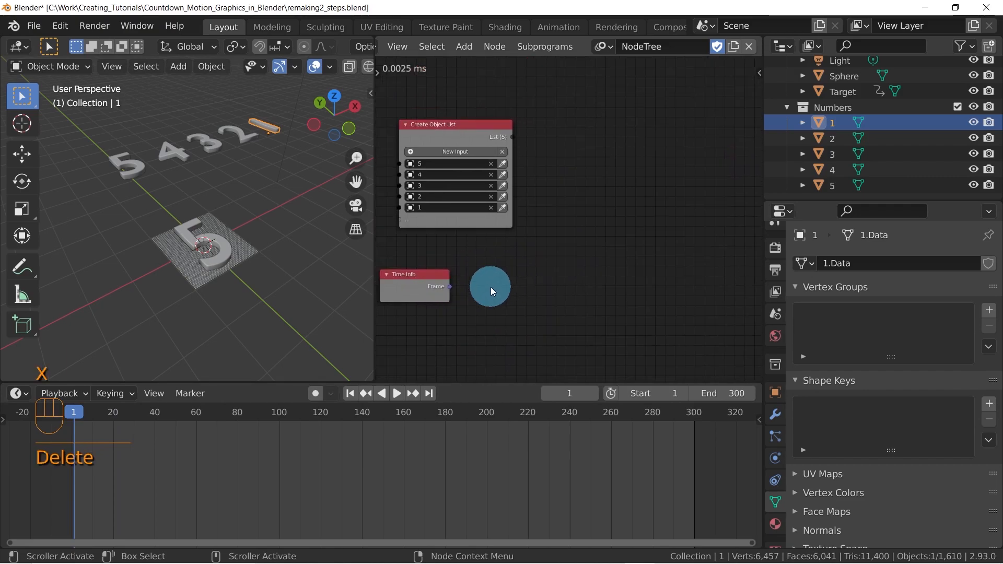
pyautogui.moveTo(453, 268); pyautogui.dragTo(470, 274)
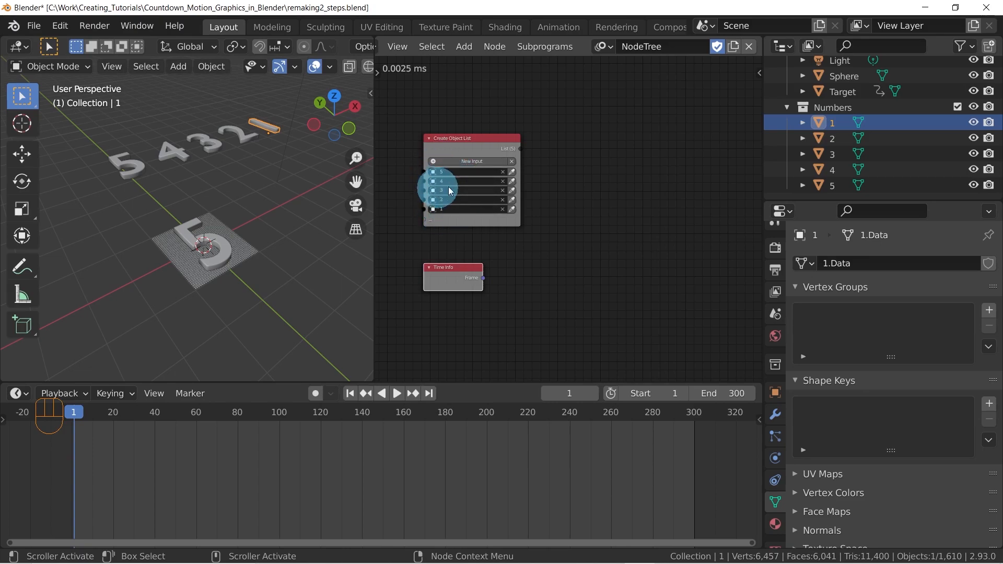
# Select the Target object and compare its keyframes at frames 1, 60 and 120 with the order of the listed digits
pyautogui.moveTo(165, 415); pyautogui.dragTo(74, 412)
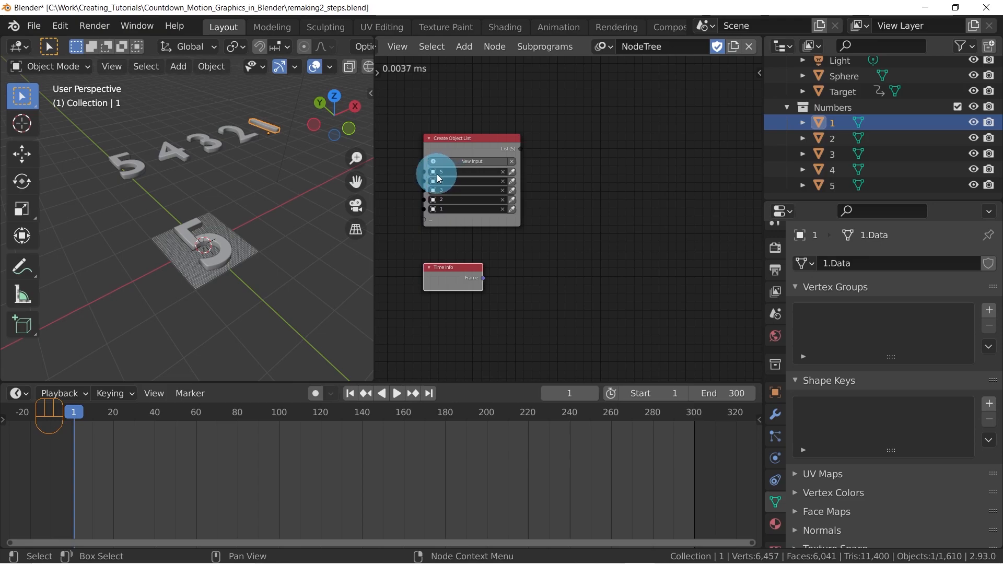
pyautogui.click(220, 245)
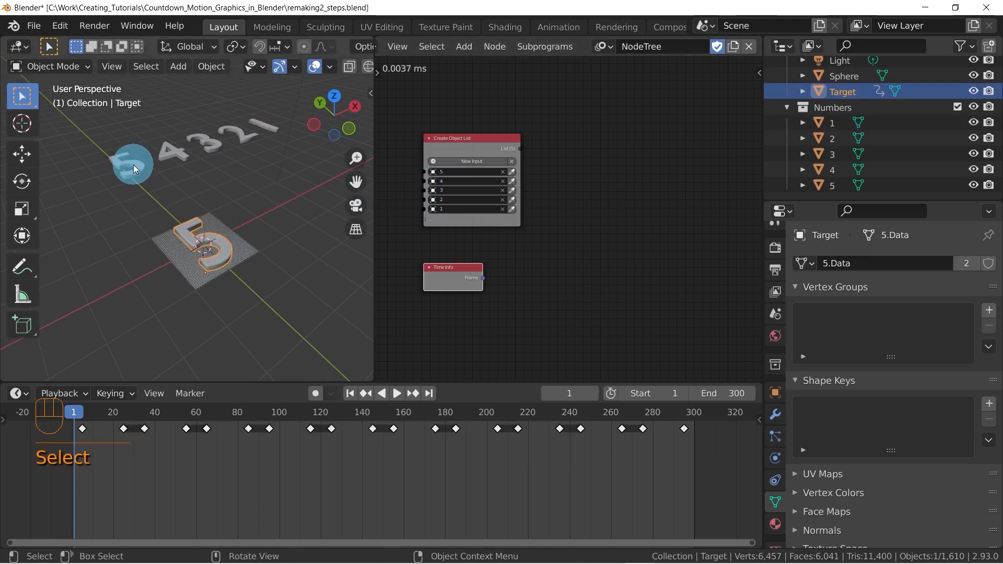
pyautogui.moveTo(86, 418); pyautogui.dragTo(196, 413)
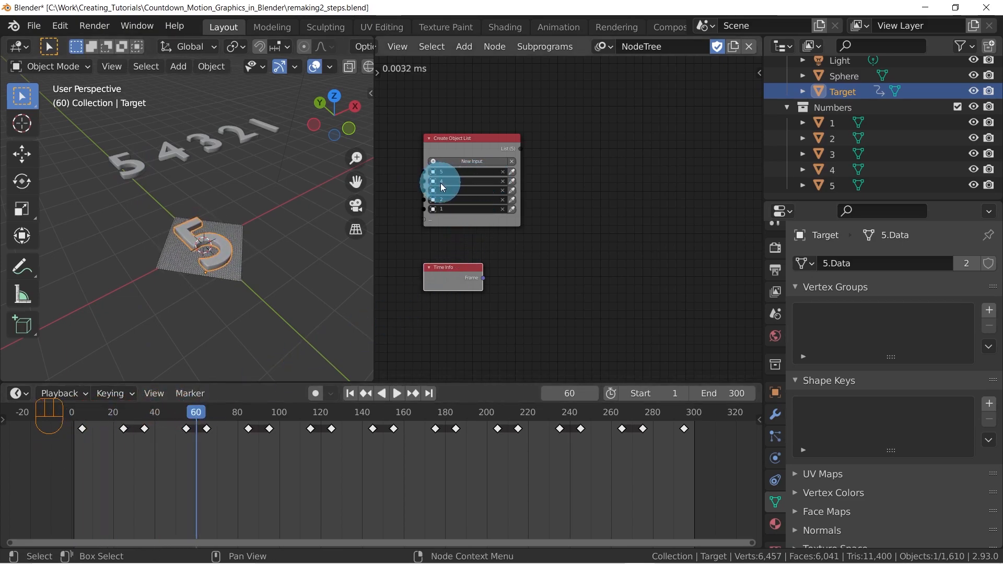
pyautogui.moveTo(198, 418); pyautogui.dragTo(321, 417)
pyautogui.click(320, 432)
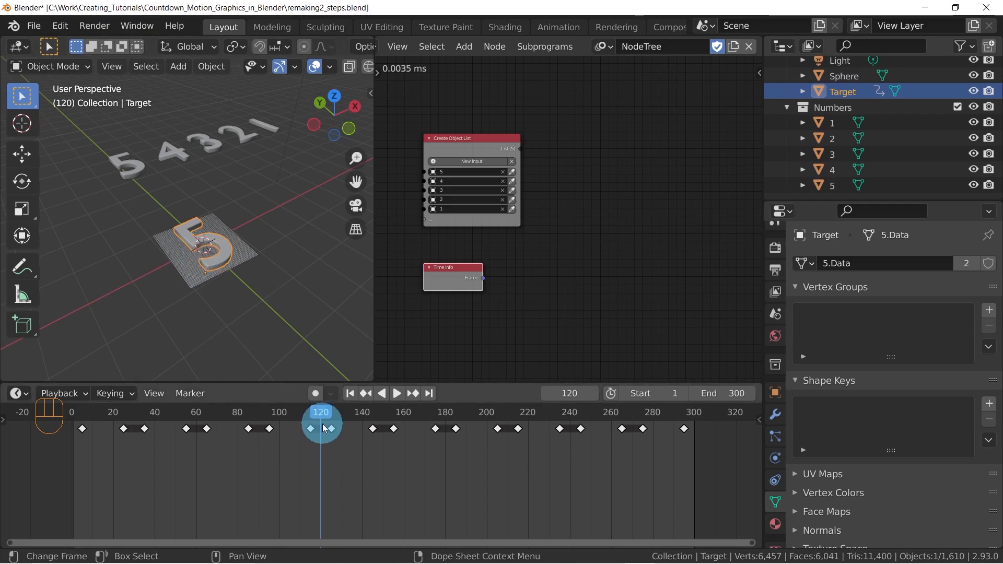
pyautogui.moveTo(320, 415); pyautogui.dragTo(189, 468)
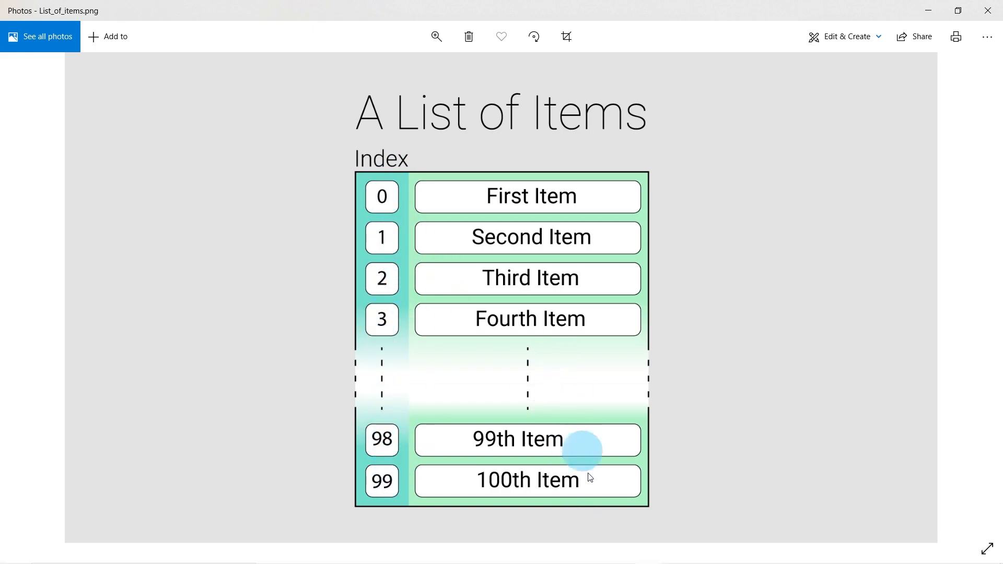
# Switch from the list diagram back to Blender and rearrange the Create Object List and Time Info nodes
pyautogui.click(594, 559)
pyautogui.moveTo(458, 155); pyautogui.dragTo(494, 176, button='middle')
pyautogui.scroll(3, 488, 149)
pyautogui.moveTo(473, 145); pyautogui.dragTo(470, 134)
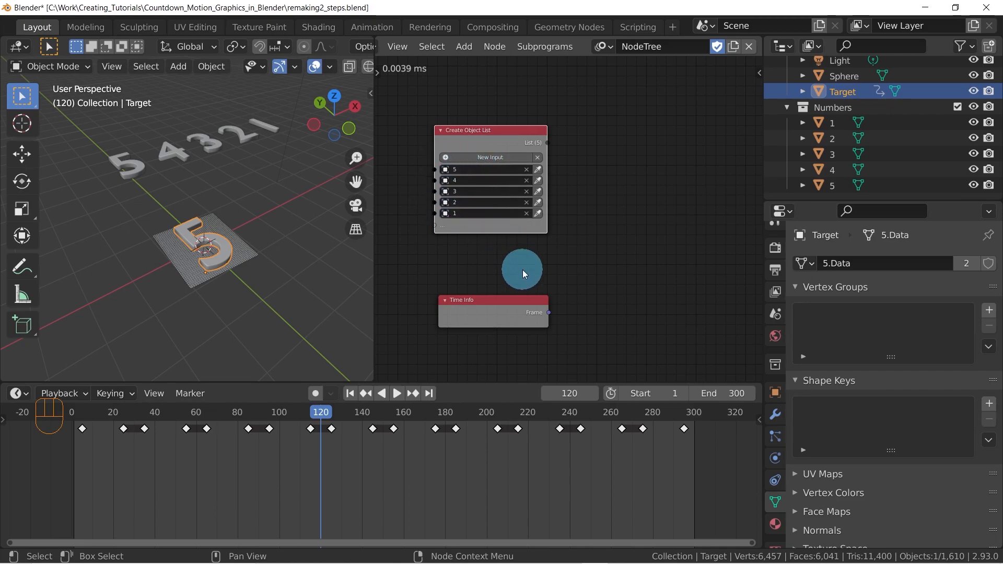
# Add a Get List Element node beside the existing nodes and link the Create Object List output to its List input
pyautogui.hotkey('shift', 'a')
pyautogui.moveTo(579, 270)
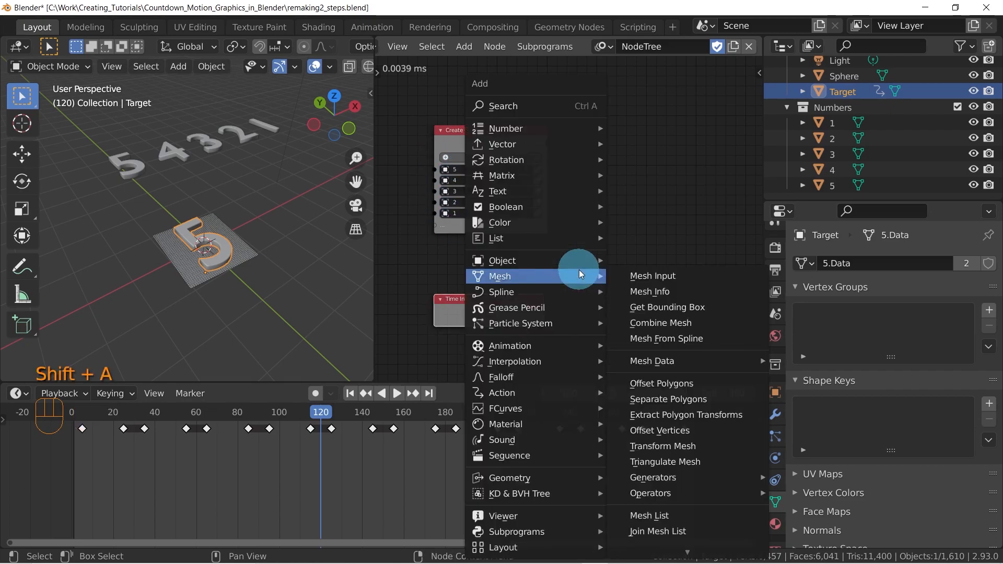
pyautogui.click(541, 107)
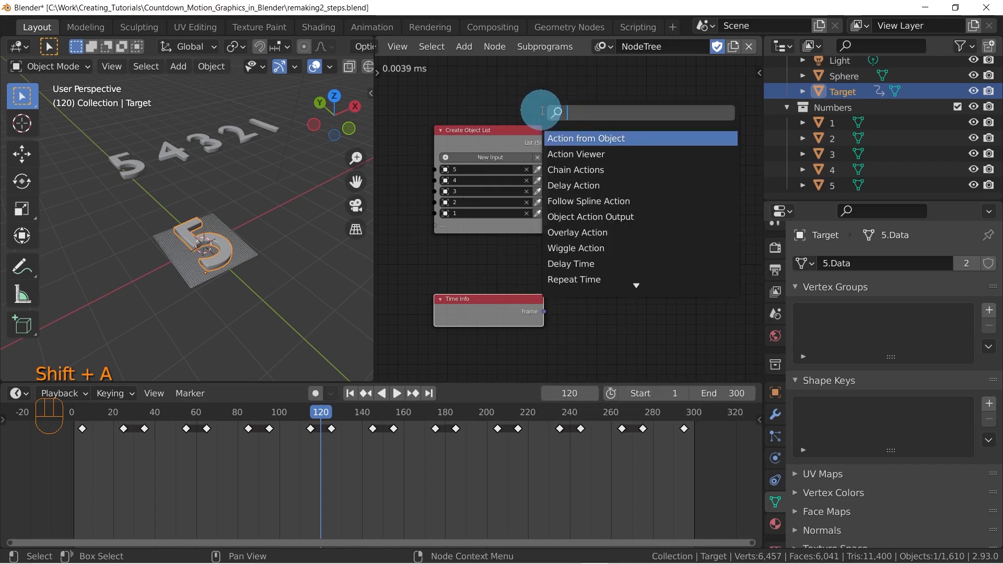
pyautogui.write('get lis')
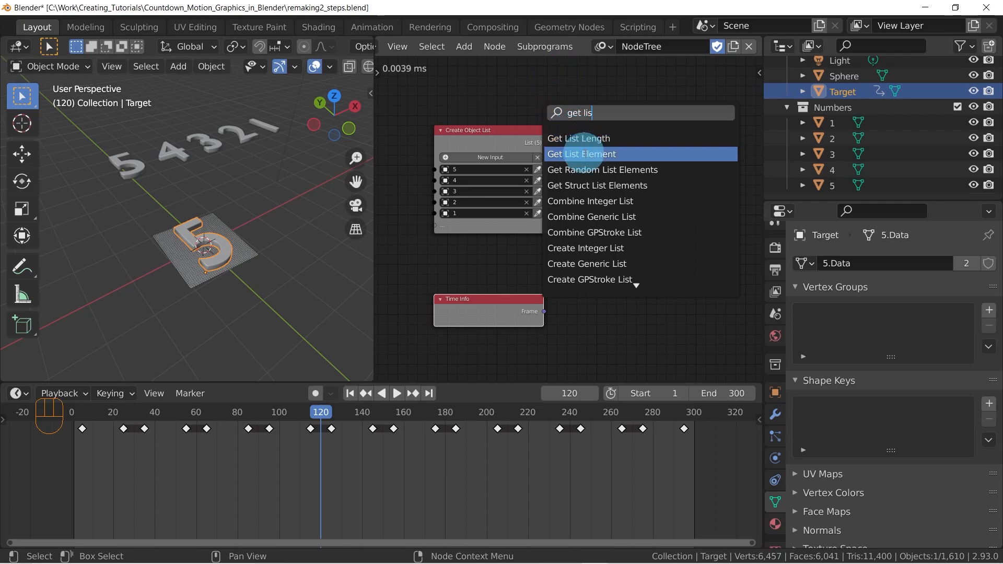
pyautogui.click(580, 154)
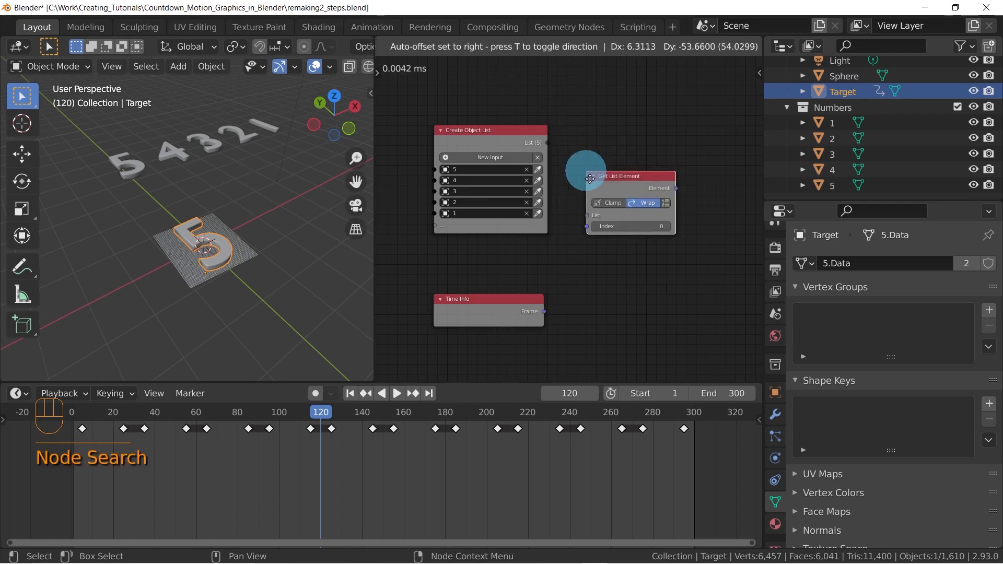
pyautogui.click(610, 257)
pyautogui.moveTo(635, 274); pyautogui.dragTo(600, 247, button='middle')
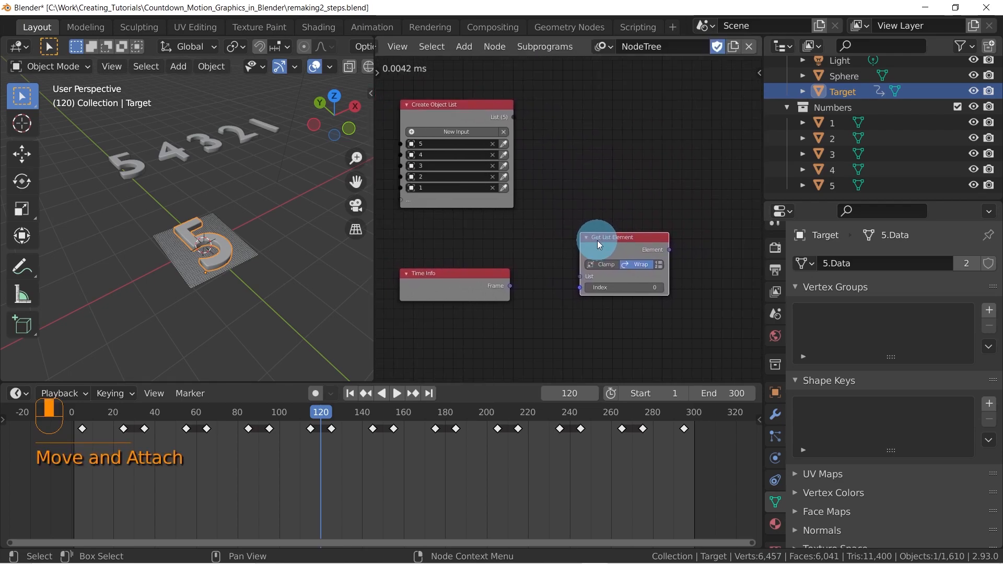
pyautogui.moveTo(628, 239); pyautogui.dragTo(635, 198)
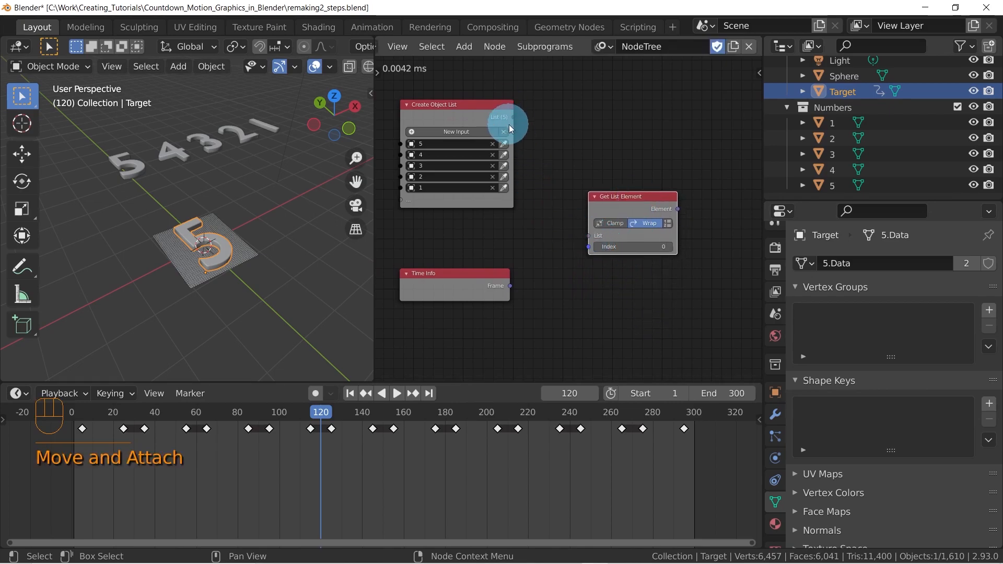
pyautogui.moveTo(512, 117); pyautogui.dragTo(585, 236)
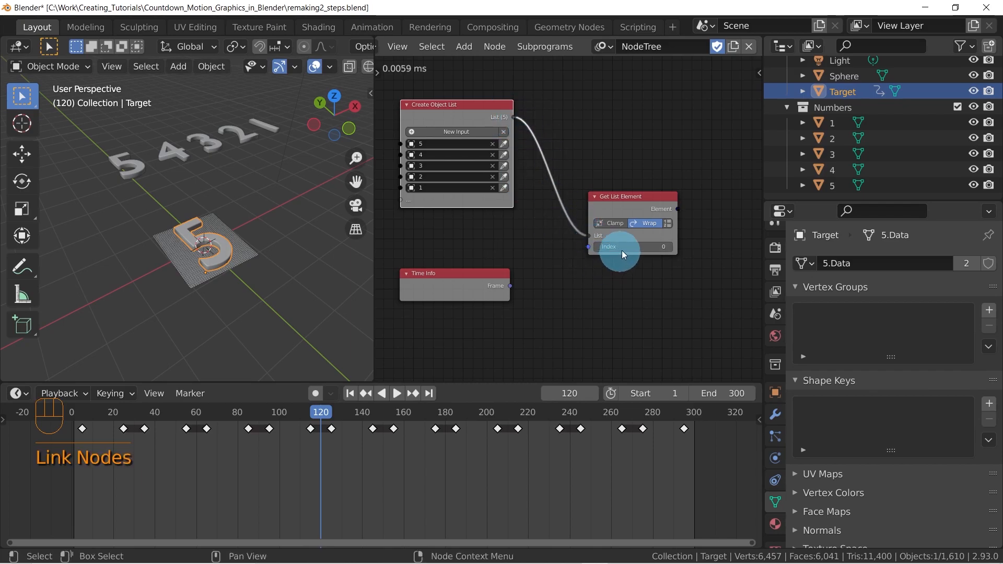
# Try the Get List Element node's Index values up to 4 and return it to 0
pyautogui.click(670, 248)
pyautogui.click(669, 248)
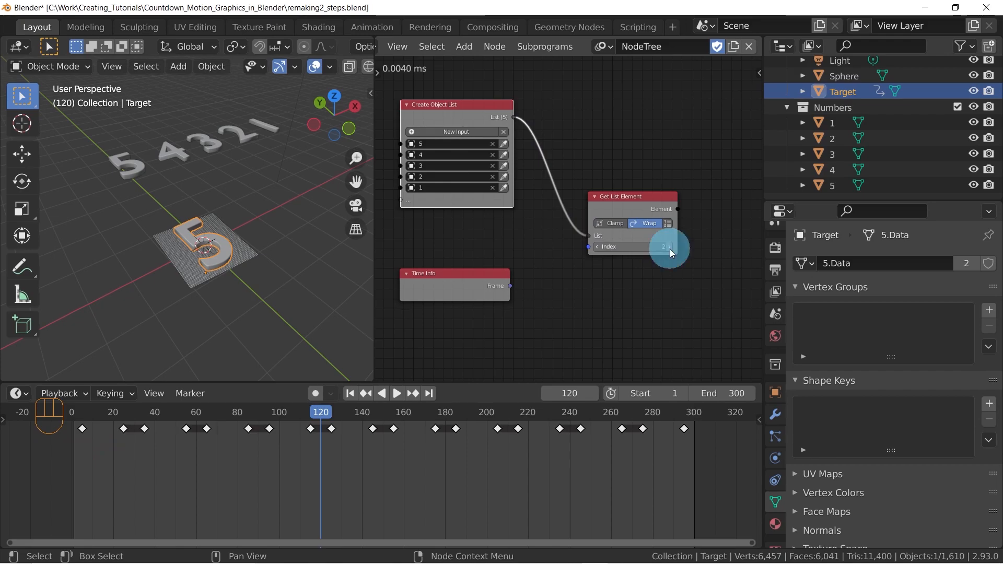
pyautogui.click(669, 247)
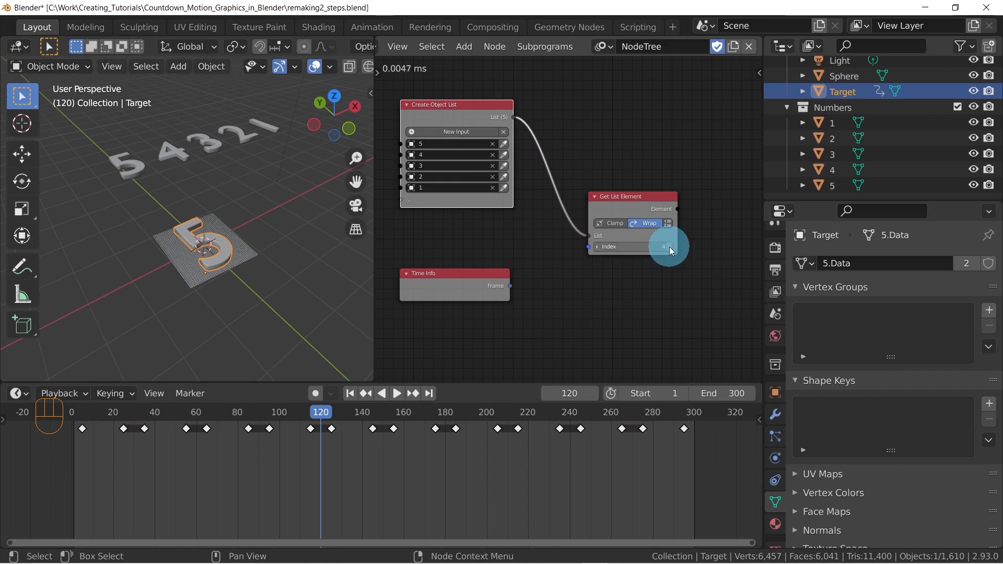
pyautogui.click(595, 246)
pyautogui.click(595, 245)
pyautogui.click(594, 245)
pyautogui.click(595, 245)
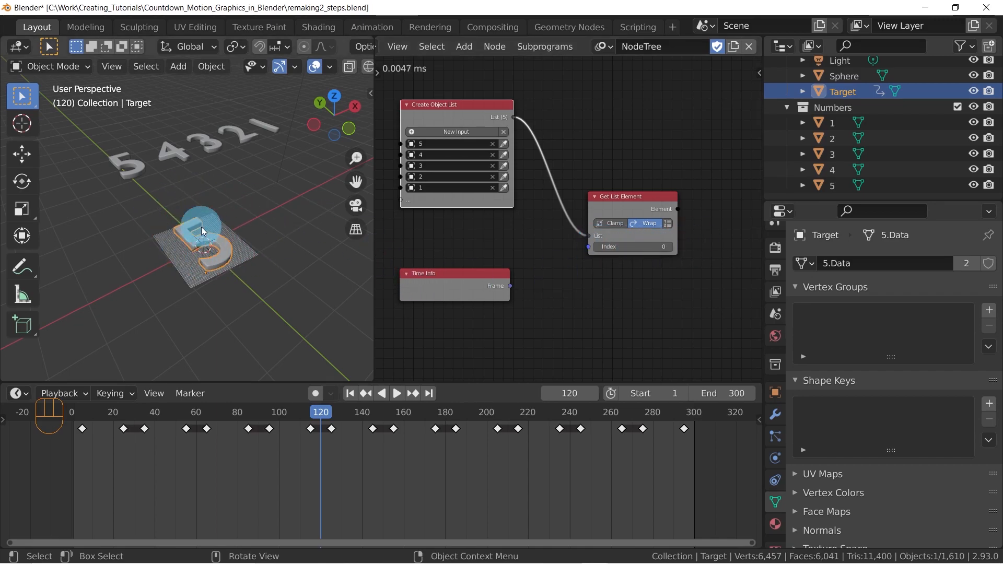
# Set the Get List Element node's Index to 1 to pick the list's second digit
pyautogui.scroll(1, 603, 246)
pyautogui.moveTo(646, 229); pyautogui.dragTo(628, 239, button='middle')
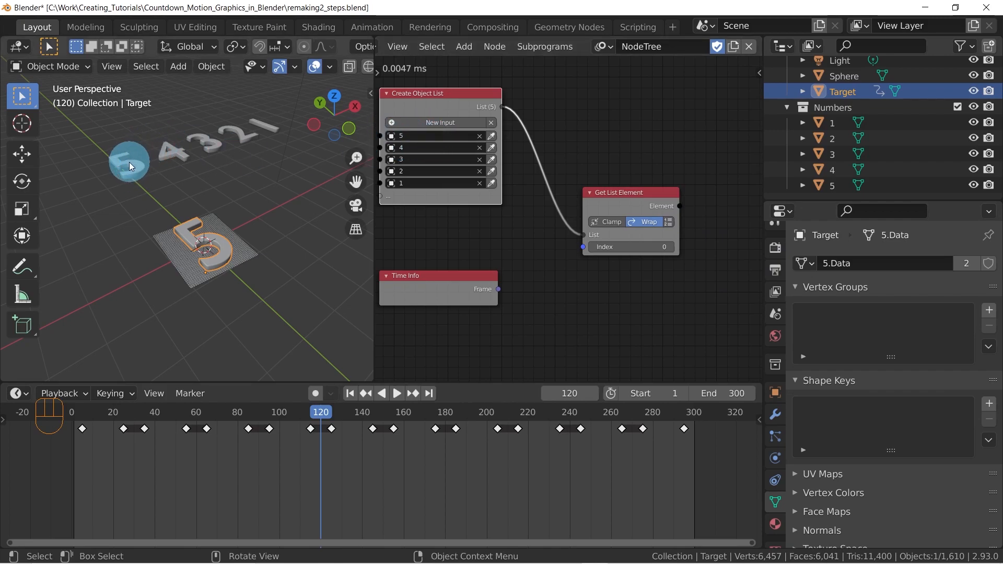
pyautogui.click(670, 246)
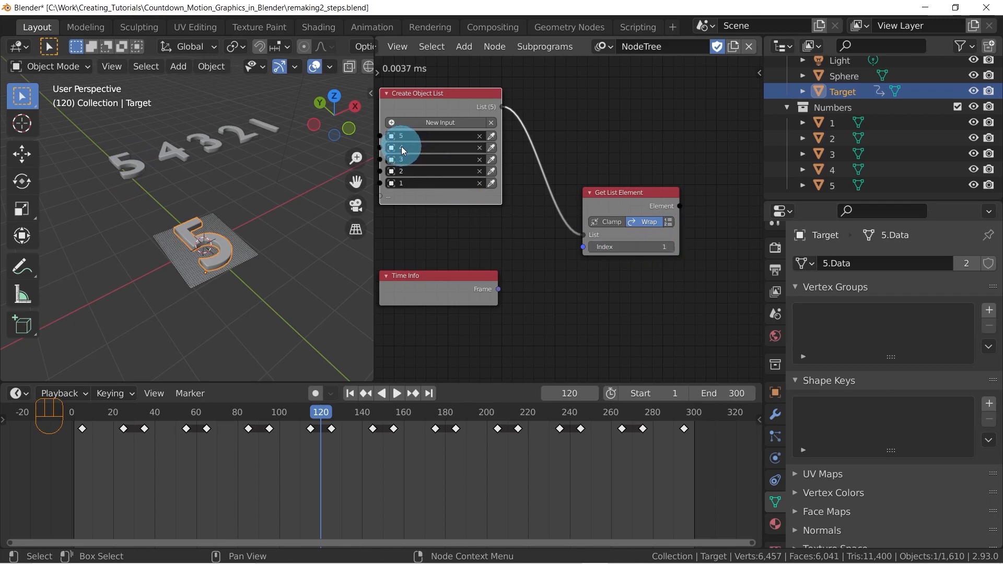
# Set the Get List Element node's Index to 4 to pick the list's last digit
pyautogui.click(670, 247)
pyautogui.click(670, 246)
pyautogui.click(670, 247)
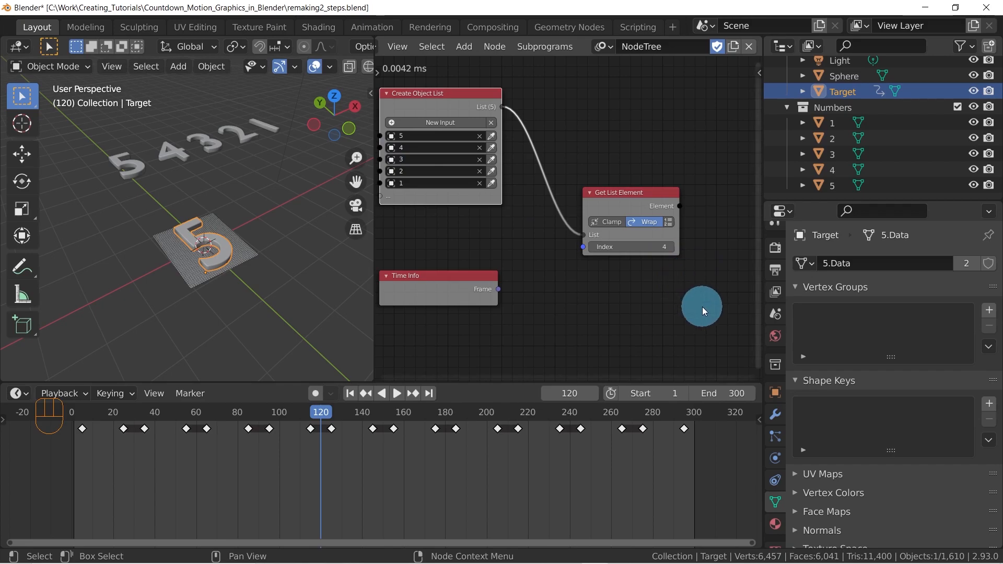
# Add an Animate Float node beside Time Info and link the Frame output to its Time input
pyautogui.scroll(-2, 663, 308)
pyautogui.moveTo(515, 274); pyautogui.dragTo(481, 267)
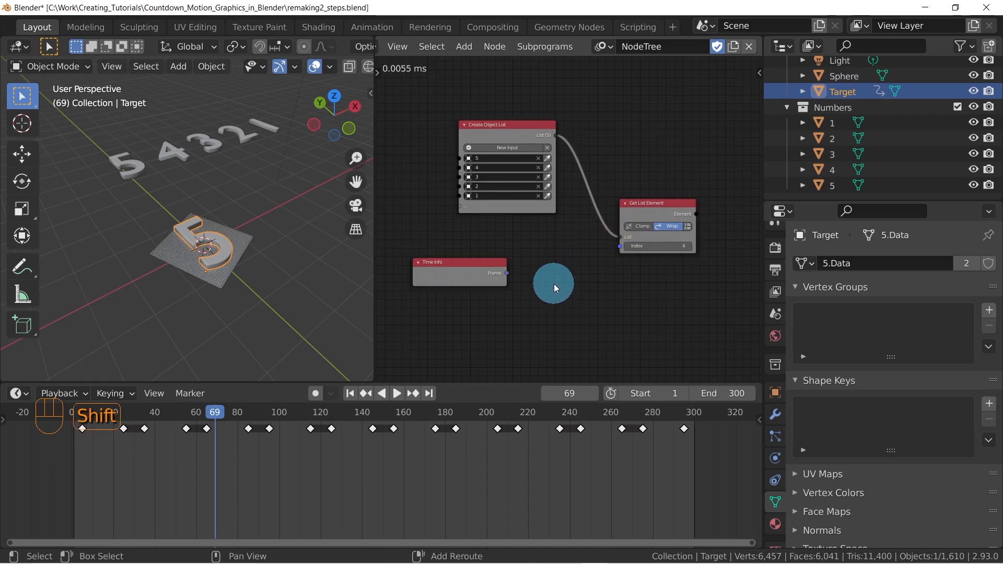
pyautogui.hotkey('shift', 'a')
pyautogui.moveTo(553, 284)
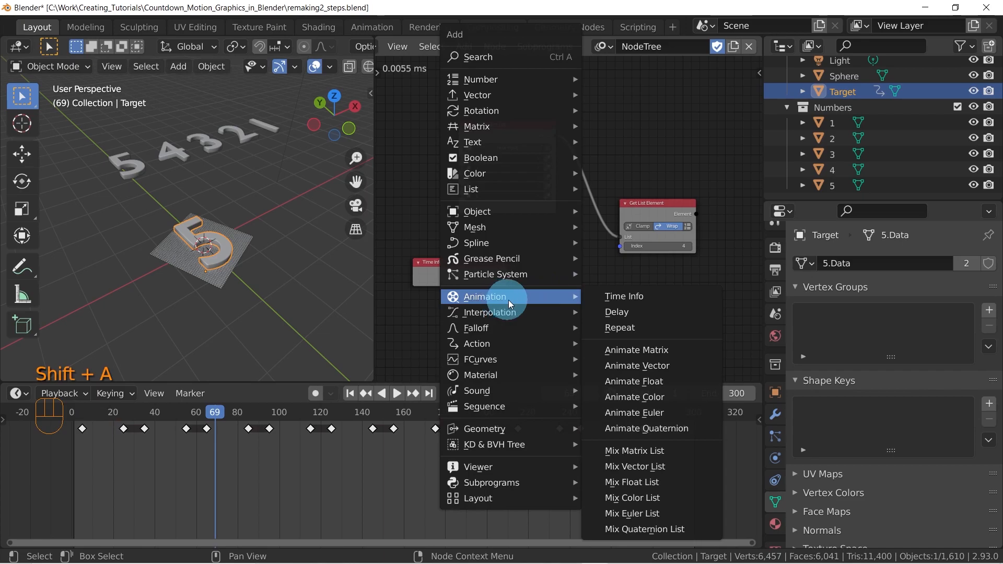
pyautogui.click(652, 385)
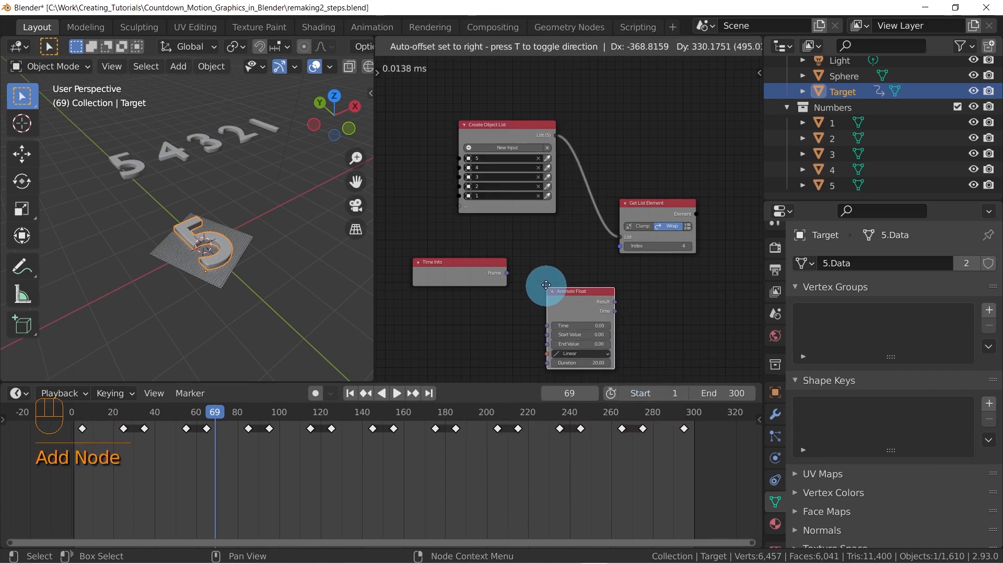
pyautogui.click(530, 246)
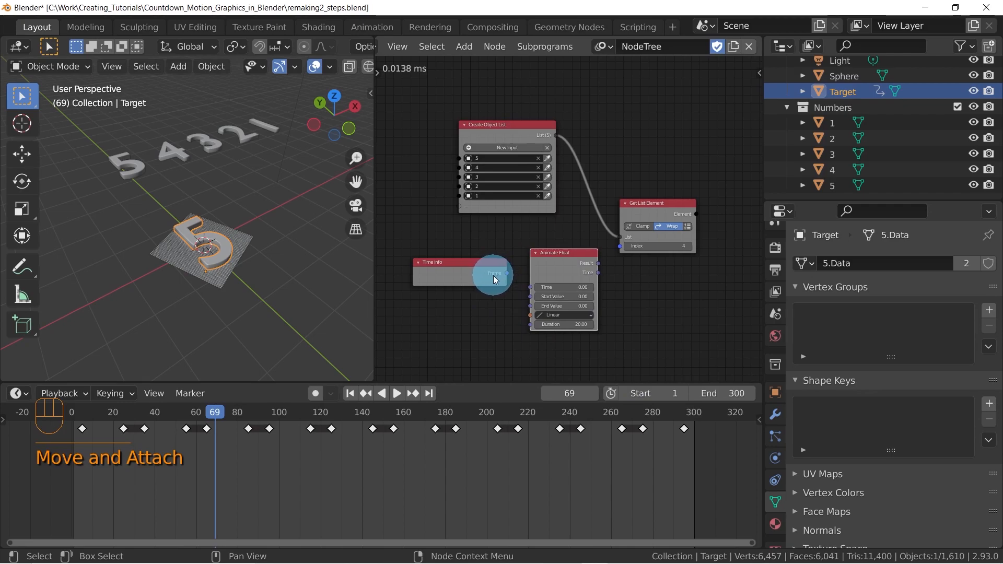
pyautogui.moveTo(506, 273); pyautogui.dragTo(546, 258)
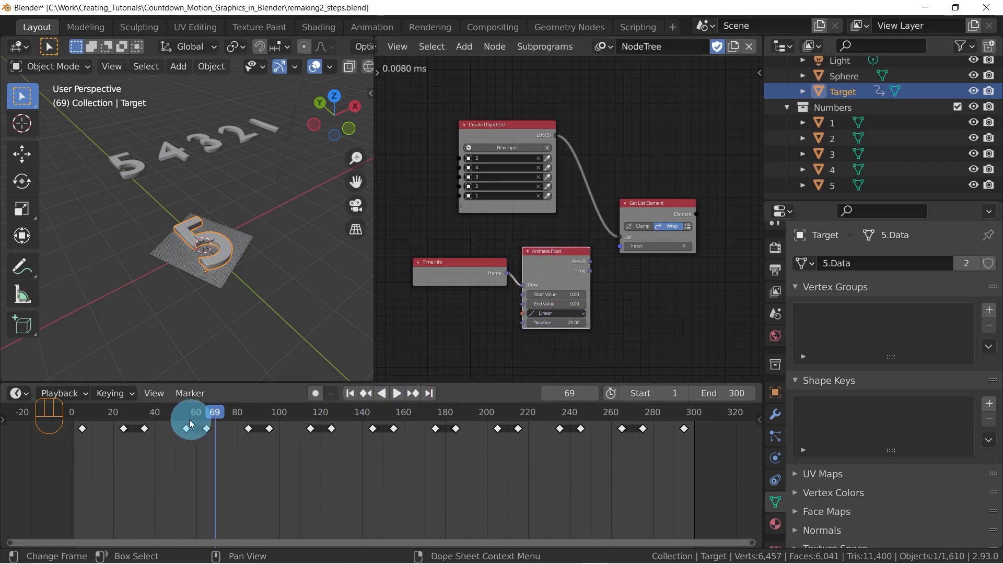
# Scrub the timeline to frame 240 and set the Animate Float node's Duration to 240
pyautogui.click(77, 411)
pyautogui.moveTo(78, 410); pyautogui.dragTo(571, 419)
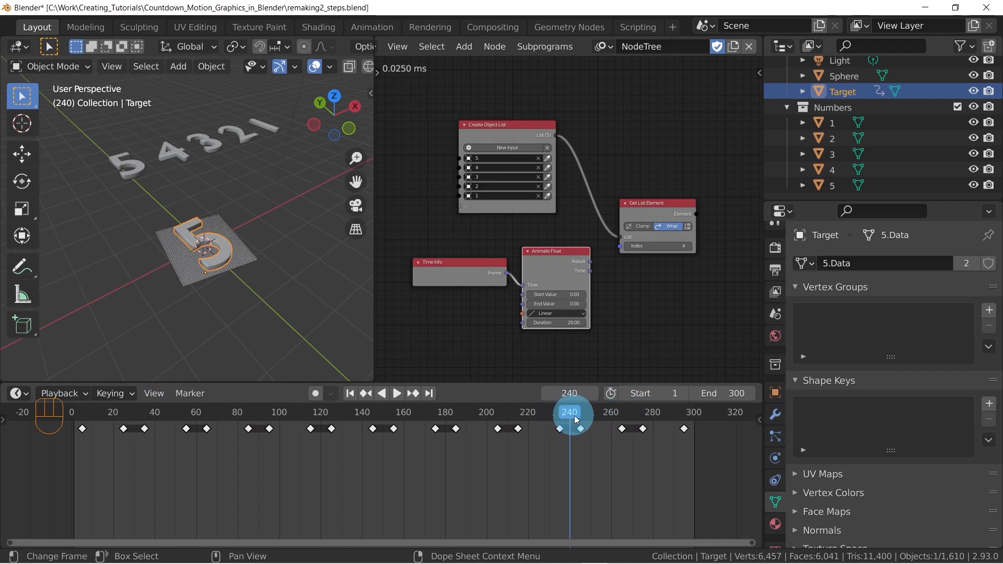
pyautogui.click(559, 323)
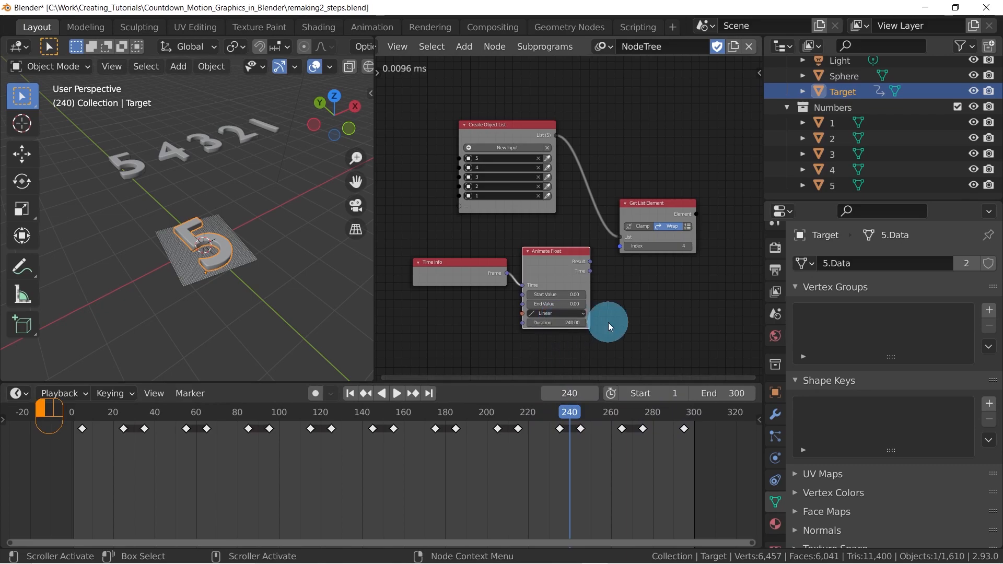
# Set the Animate Float node's End Value to 4
pyautogui.scroll(2, 558, 308)
pyautogui.scroll(1, 557, 307)
pyautogui.moveTo(577, 318); pyautogui.dragTo(568, 255, button='middle')
pyautogui.moveTo(485, 178); pyautogui.dragTo(530, 240, button='middle')
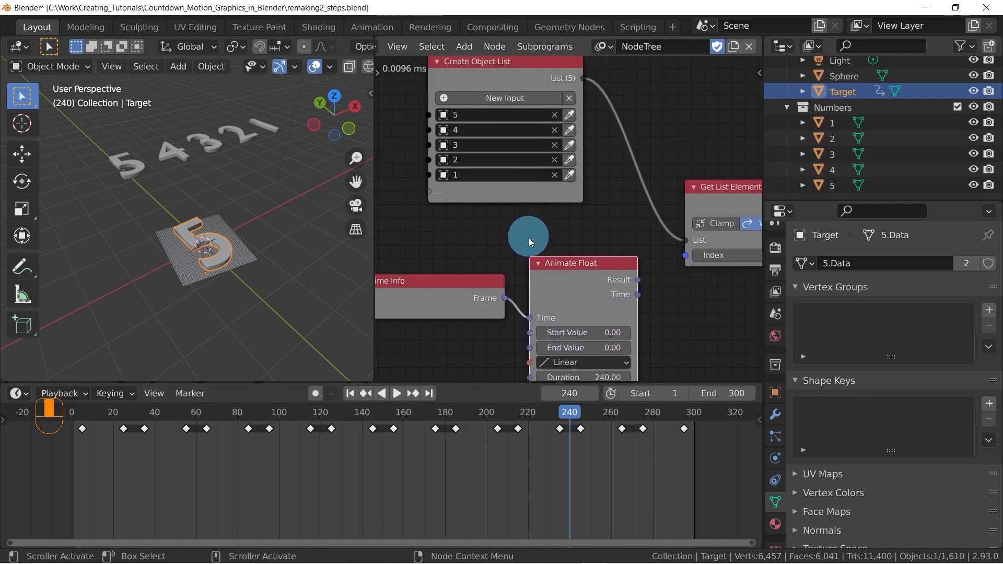
pyautogui.scroll(-1, 590, 313)
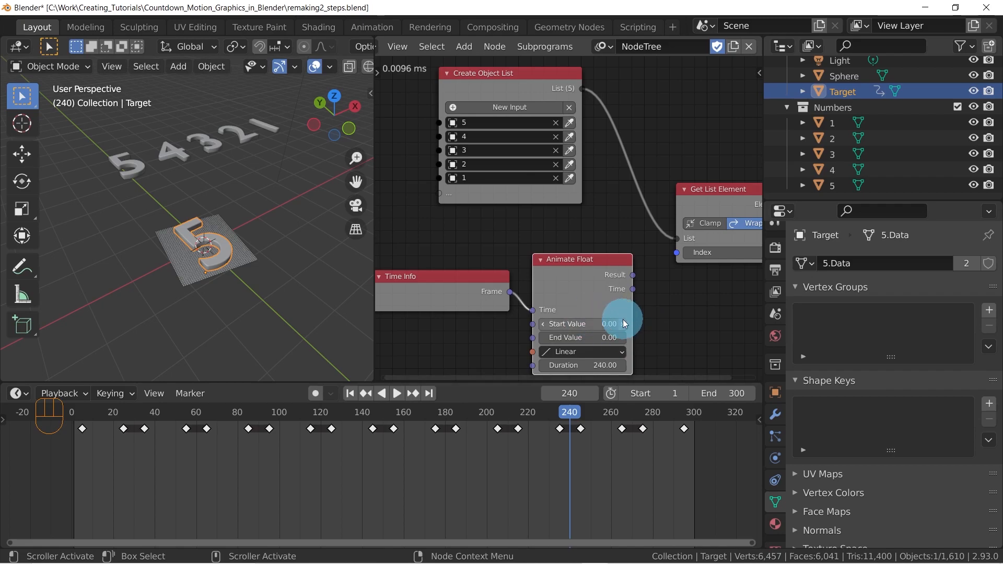
pyautogui.click(587, 339)
pyautogui.press('Return')
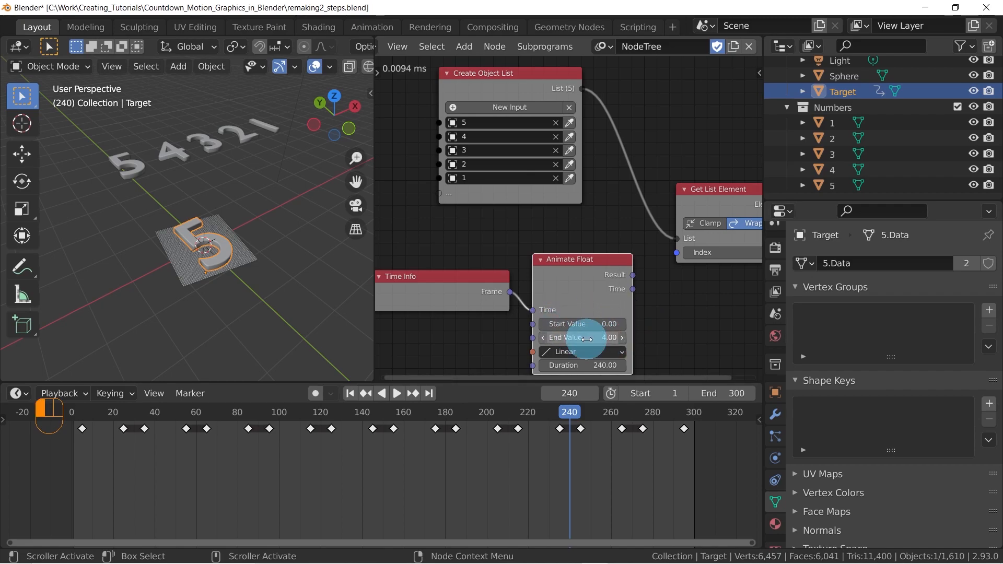
# Move Time Info and Animate Float away from Get List Element and link Animate Float's Result to the Index input
pyautogui.moveTo(575, 240); pyautogui.dragTo(592, 242, button='middle')
pyautogui.scroll(-3, 497, 273)
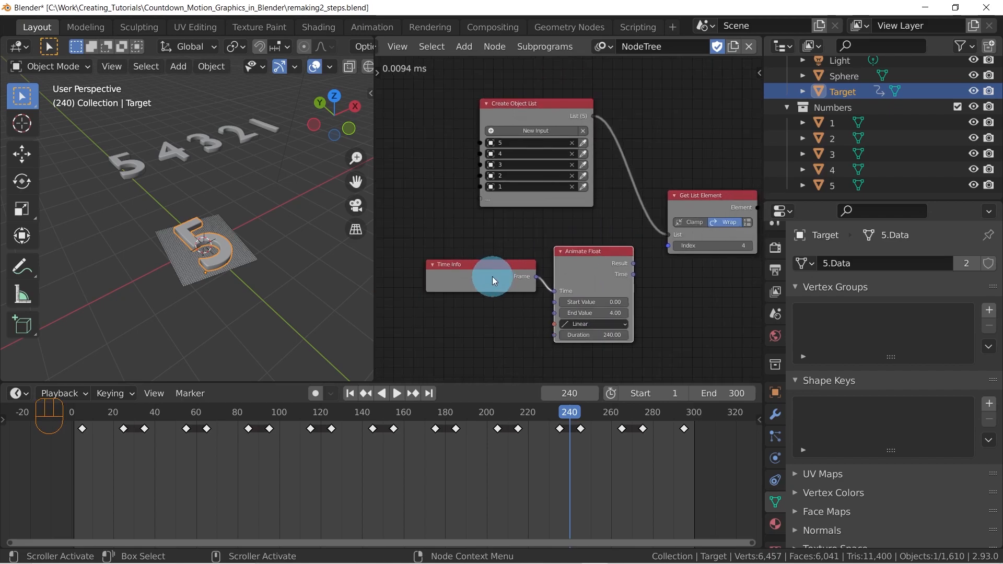
pyautogui.moveTo(494, 280); pyautogui.dragTo(445, 274)
pyautogui.moveTo(600, 258); pyautogui.dragTo(563, 259)
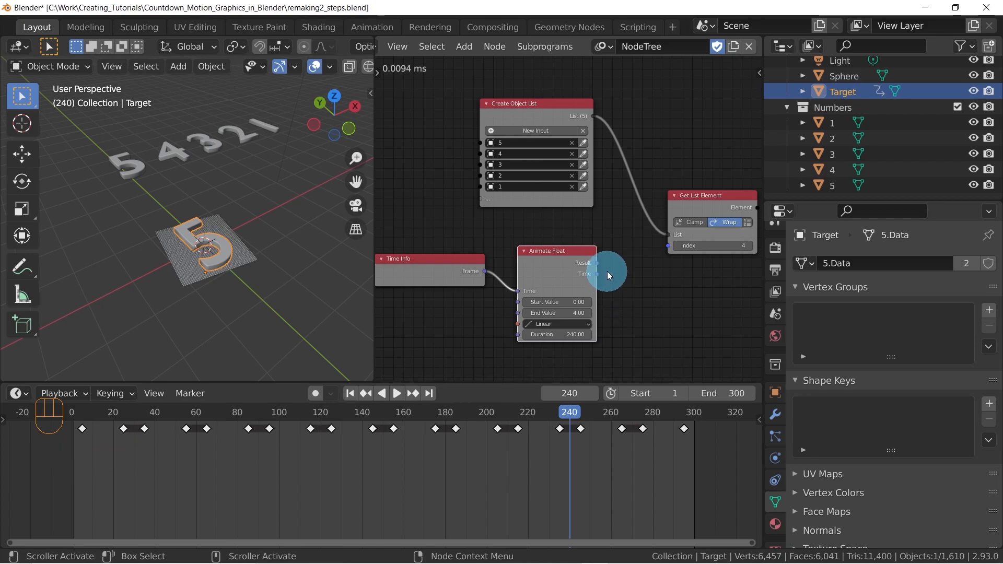
pyautogui.moveTo(597, 265); pyautogui.dragTo(670, 246)
# Add a Viewer node after Get List Element and link the Element output to its input
pyautogui.moveTo(705, 285); pyautogui.dragTo(583, 291, button='middle')
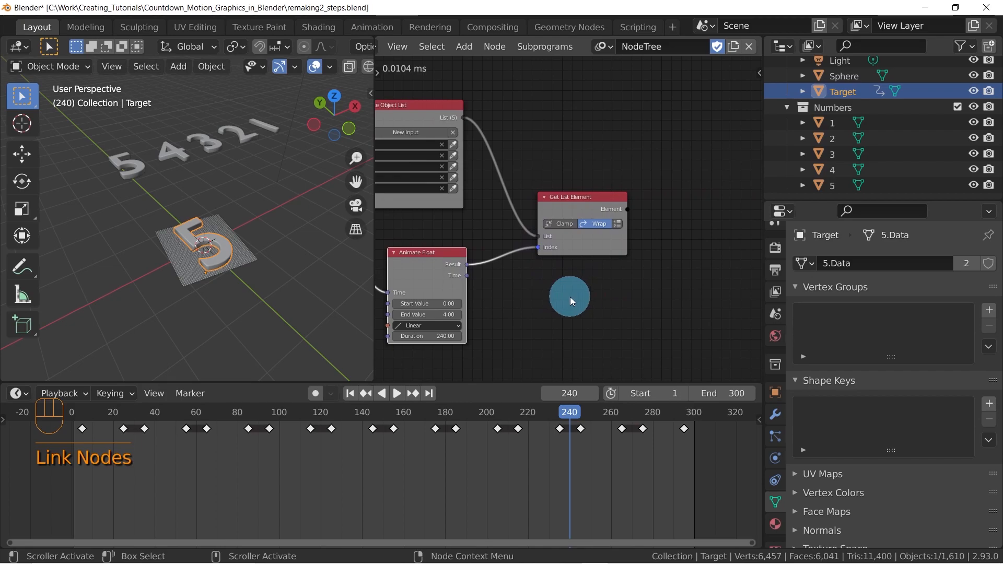
pyautogui.hotkey('shift', 'a')
pyautogui.moveTo(525, 467)
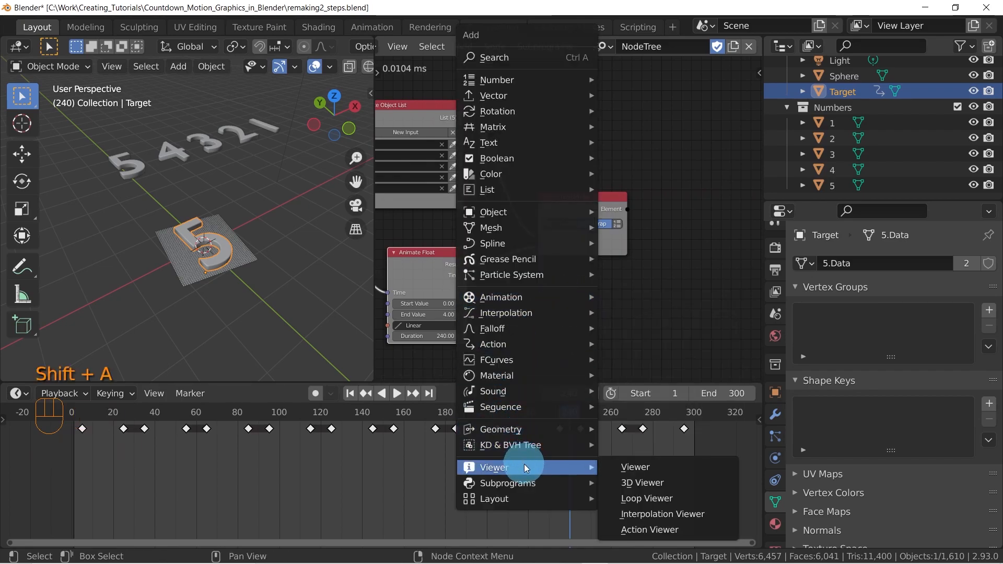
pyautogui.click(627, 467)
pyautogui.click(669, 215)
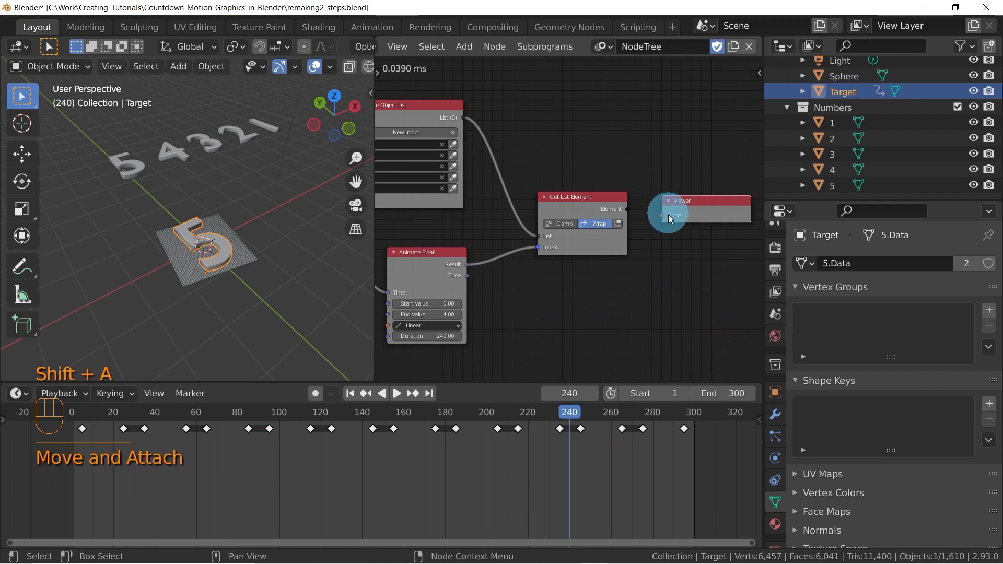
pyautogui.moveTo(649, 217); pyautogui.dragTo(518, 258, button='middle')
pyautogui.scroll(4, 517, 259)
pyautogui.moveTo(469, 269); pyautogui.dragTo(517, 274)
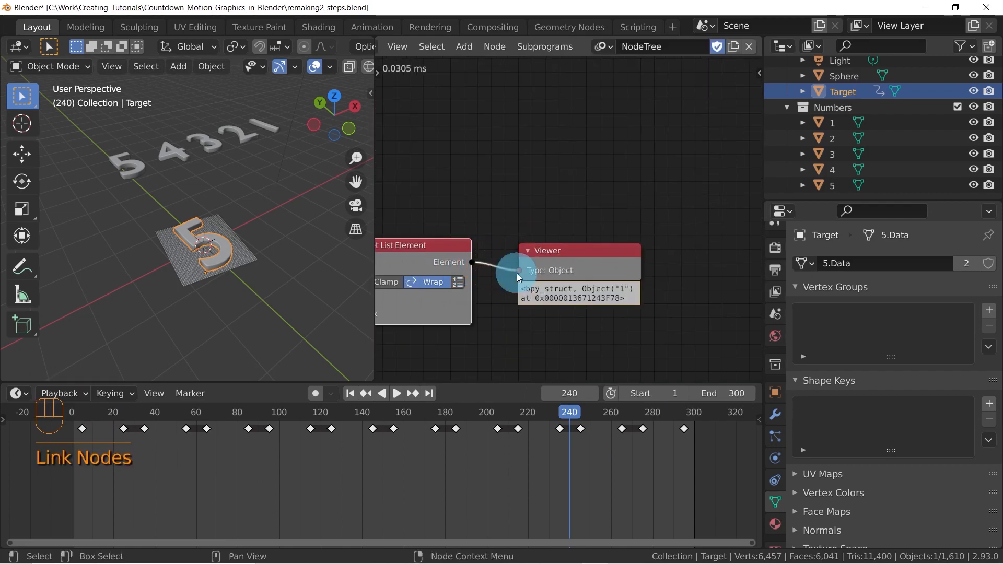
# Scrub the timeline from frame 240 back to frame 180 and check which object the Viewer node reports
pyautogui.moveTo(580, 323); pyautogui.dragTo(637, 291, button='middle')
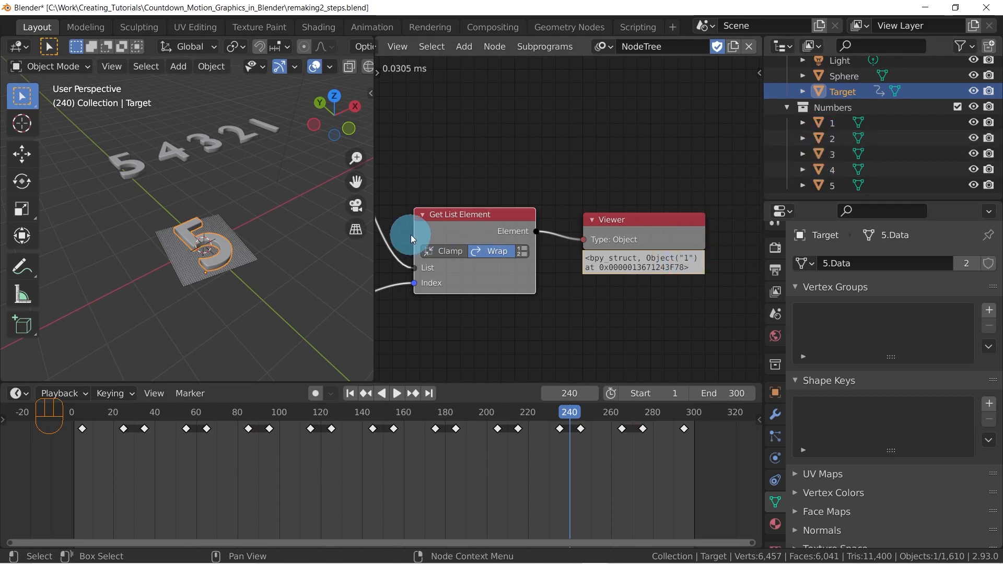
pyautogui.moveTo(410, 233); pyautogui.dragTo(584, 189, button='middle')
pyautogui.scroll(-2, 584, 189)
pyautogui.click(569, 415)
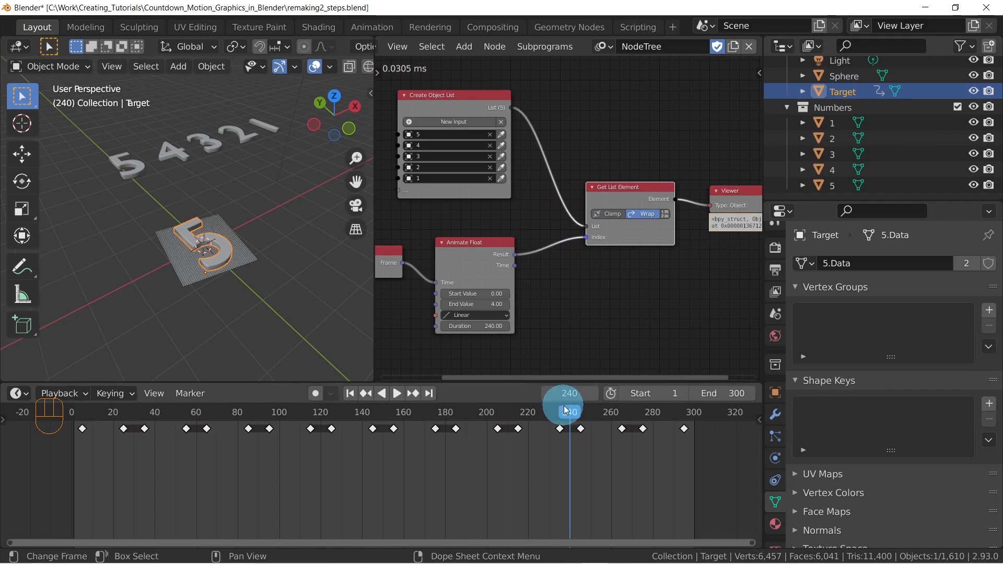
pyautogui.hotkey('shift', 'ctrl', 'space')
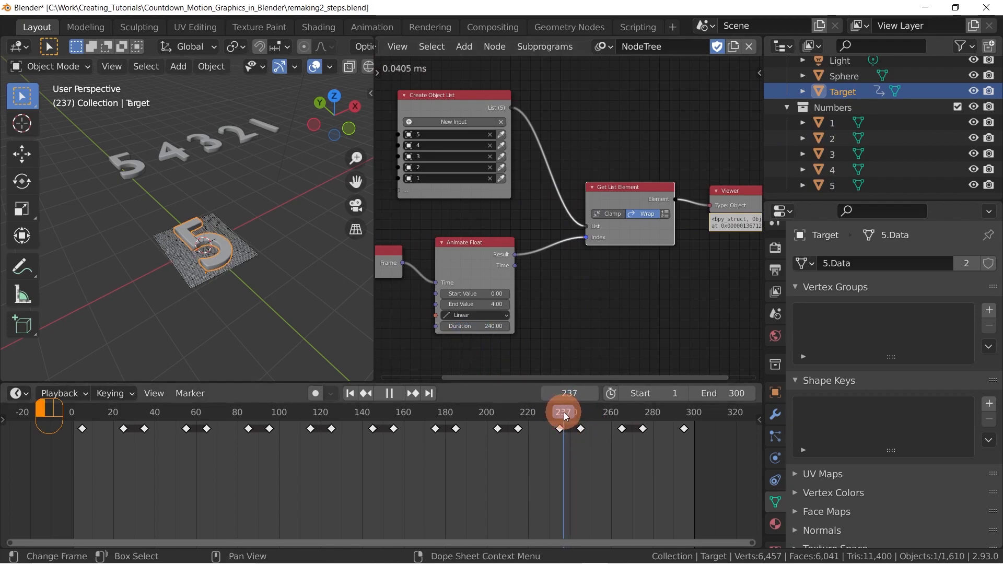
pyautogui.moveTo(552, 415); pyautogui.dragTo(445, 412)
pyautogui.moveTo(636, 204); pyautogui.dragTo(542, 214, button='middle')
pyautogui.moveTo(711, 246); pyautogui.dragTo(686, 234, button='middle')
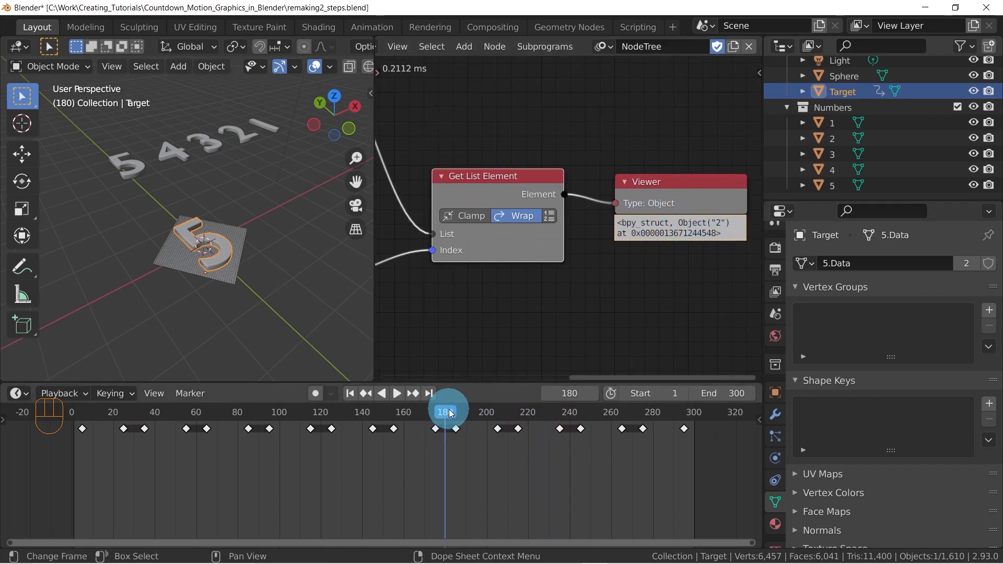
# Jump to frame 1, scrub to frame 28 and back to frame 8, examining the object shown in the Viewer node
pyautogui.hotkey('shift', 'Left')
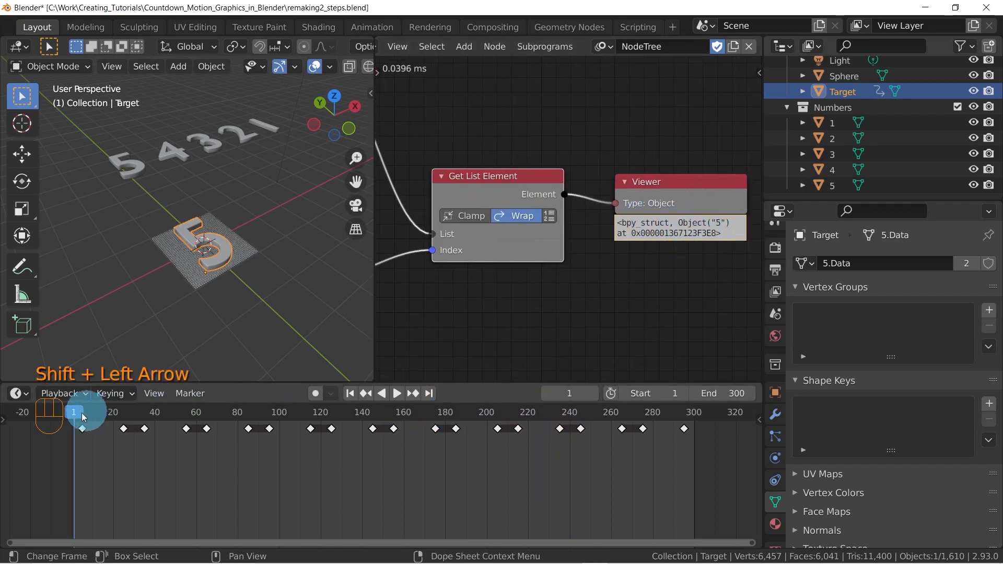
pyautogui.moveTo(76, 413); pyautogui.dragTo(131, 410)
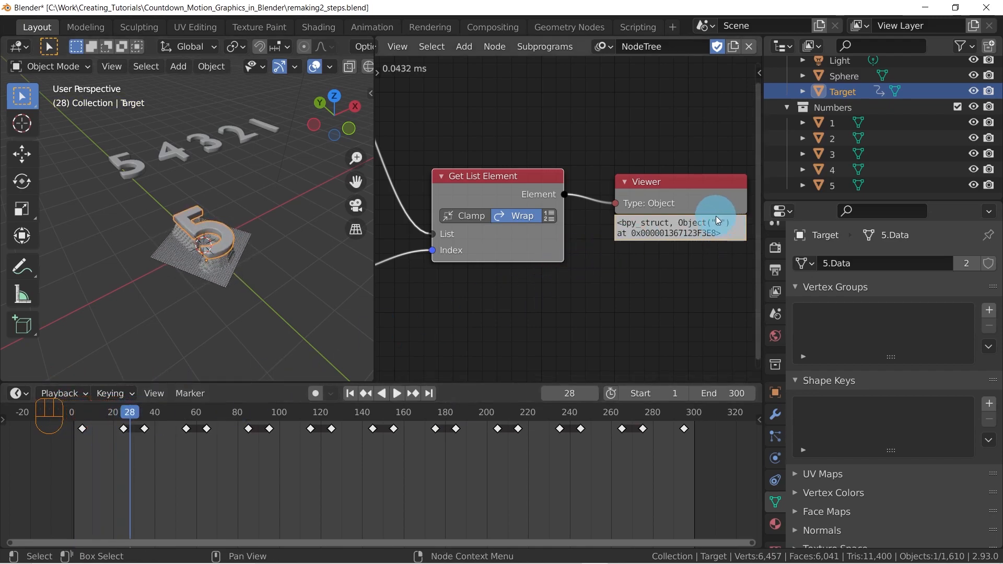
pyautogui.scroll(3, 698, 230)
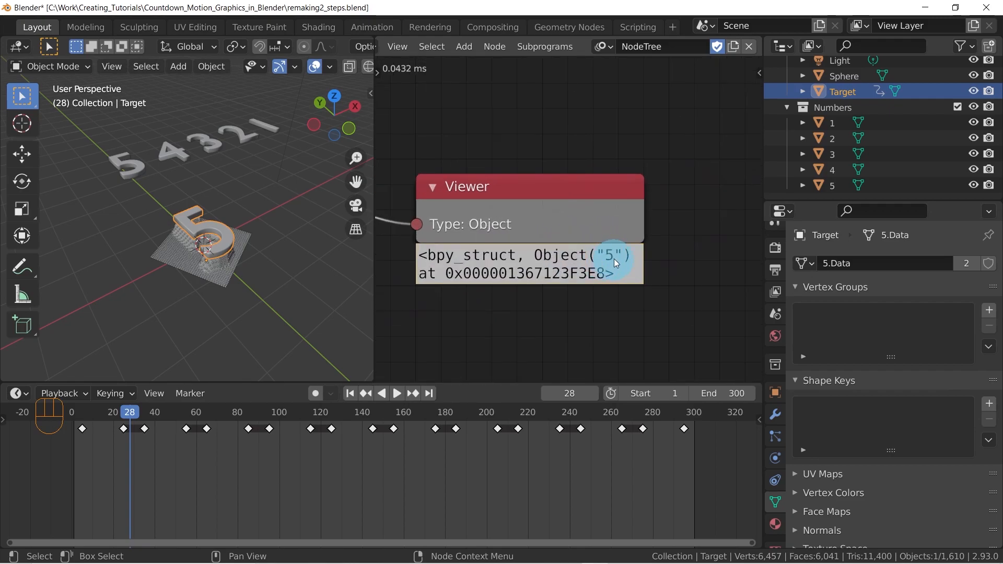
pyautogui.moveTo(134, 413); pyautogui.dragTo(87, 414)
pyautogui.click(554, 301)
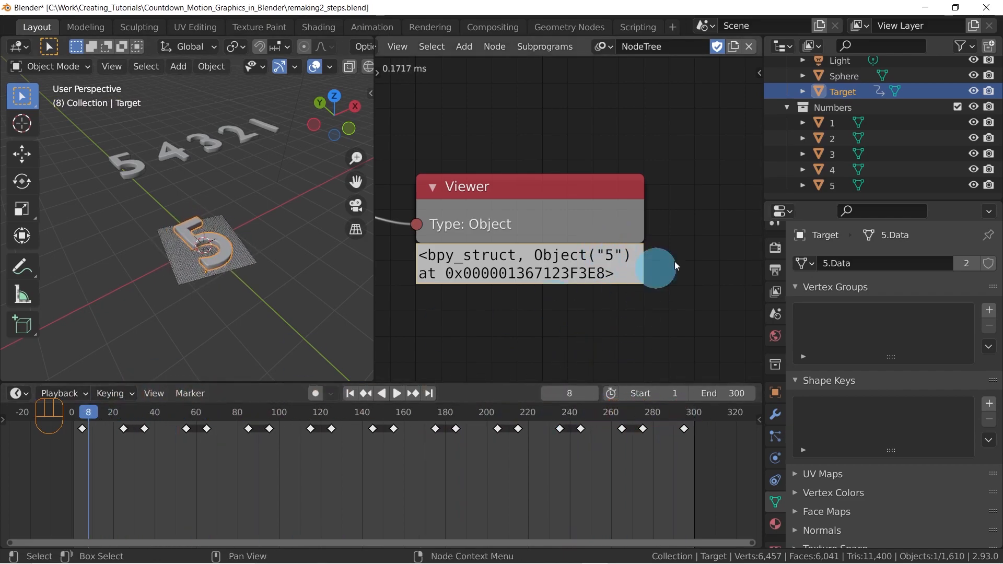
# Delete the Viewer node from the node tree
pyautogui.scroll(-5, 543, 210)
pyautogui.moveTo(457, 211); pyautogui.dragTo(592, 226, button='middle')
pyautogui.scroll(-1, 593, 230)
pyautogui.press('x')
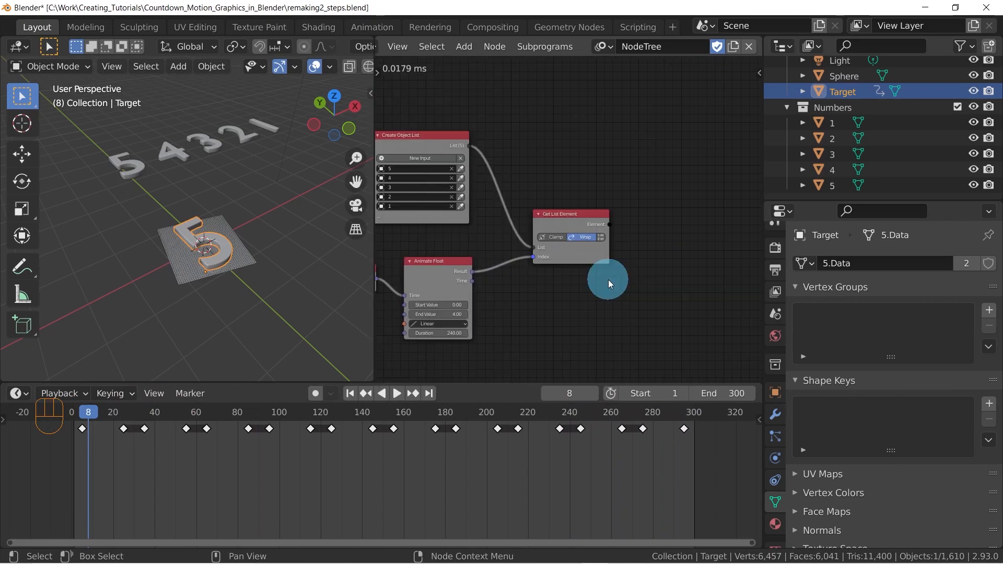
# Add a Copy Object Data node above and beyond the Get List Element node
pyautogui.moveTo(650, 187); pyautogui.dragTo(608, 193, button='middle')
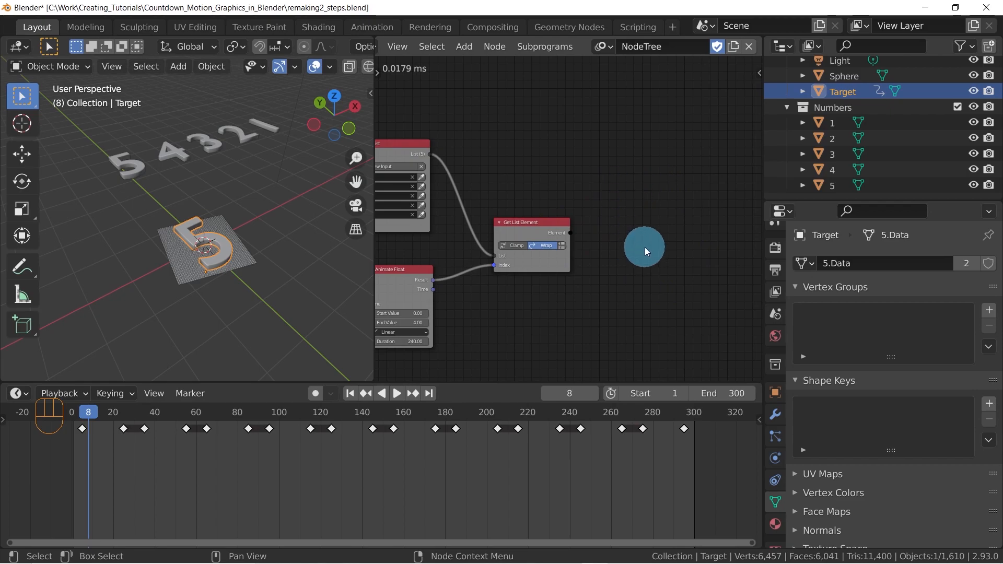
pyautogui.click(501, 275)
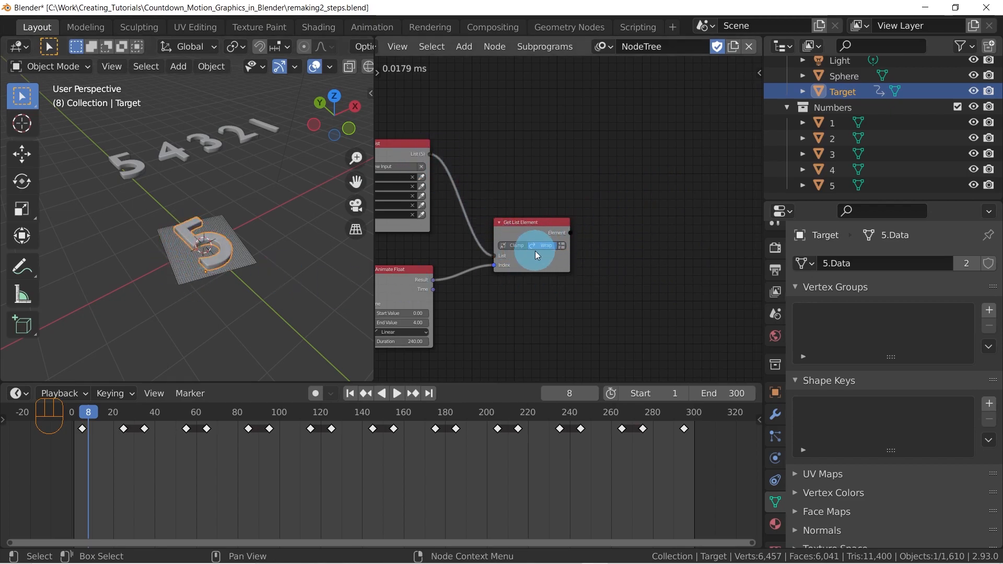
pyautogui.moveTo(666, 207); pyautogui.dragTo(617, 224, button='middle')
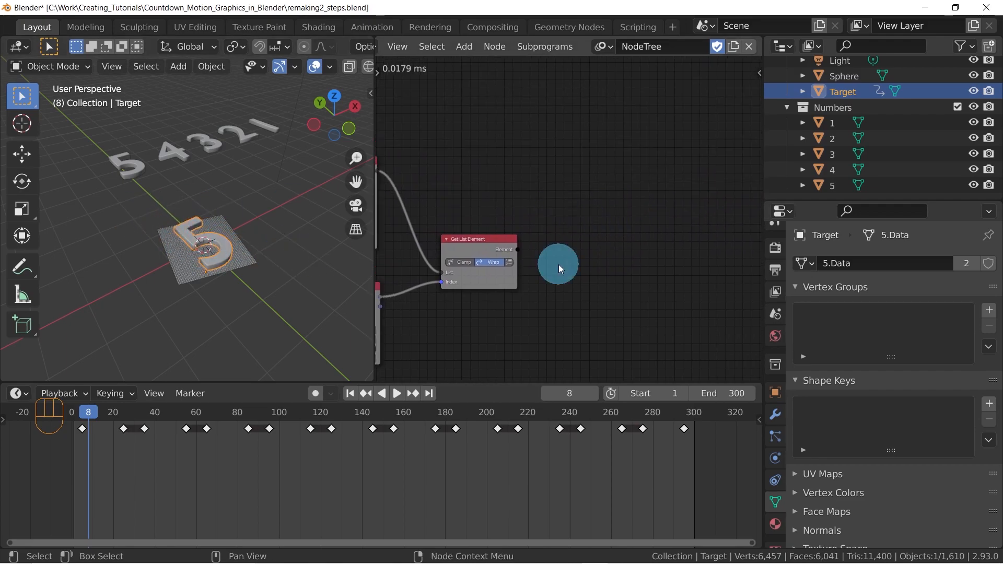
pyautogui.hotkey('shift', 'a')
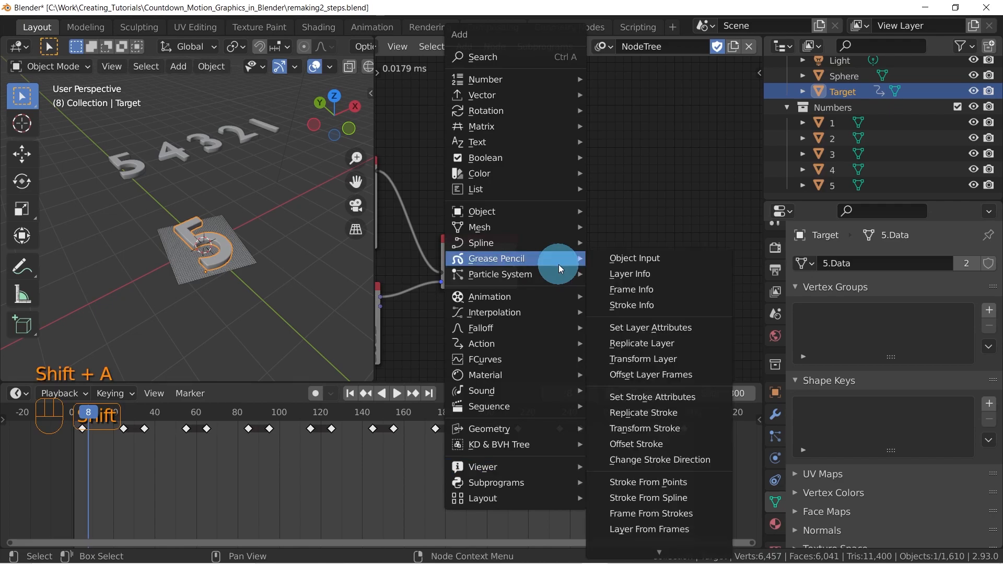
pyautogui.click(504, 57)
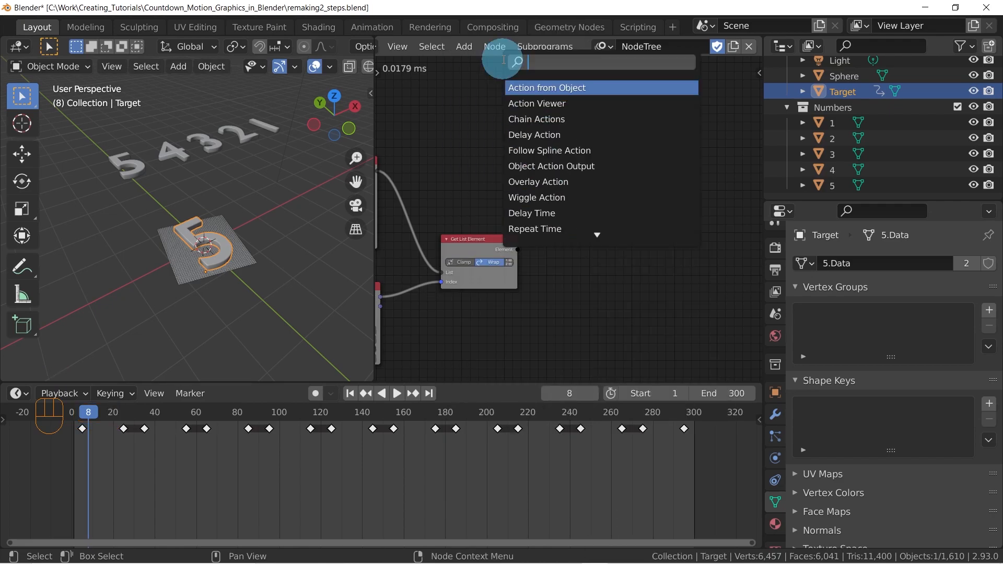
pyautogui.write('object data')
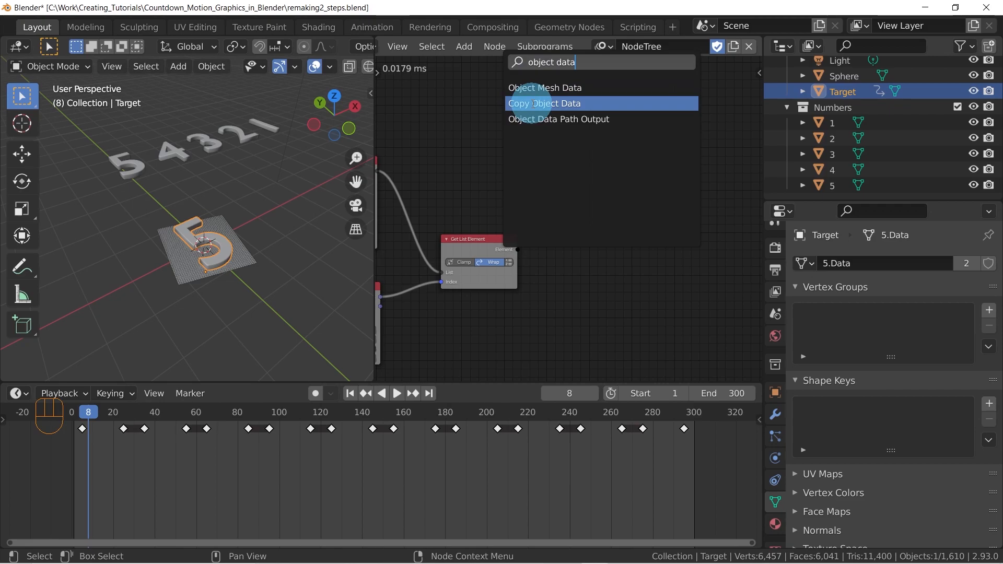
pyautogui.click(531, 103)
pyautogui.click(571, 235)
# Set the Copy Object Data node's To object to Target
pyautogui.scroll(2, 570, 235)
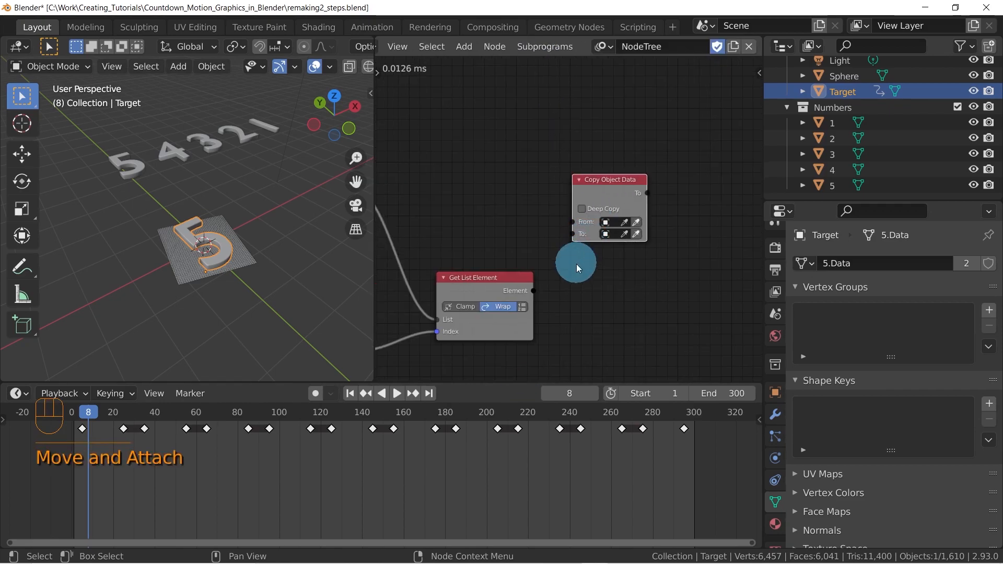
pyautogui.scroll(4, 573, 251)
pyautogui.moveTo(529, 230); pyautogui.dragTo(453, 240, button='middle')
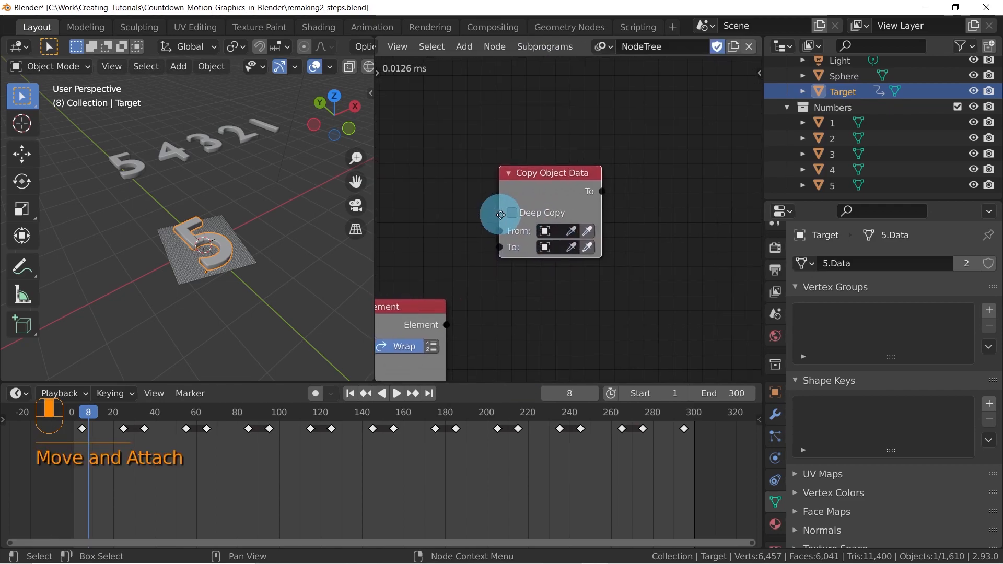
pyautogui.click(543, 250)
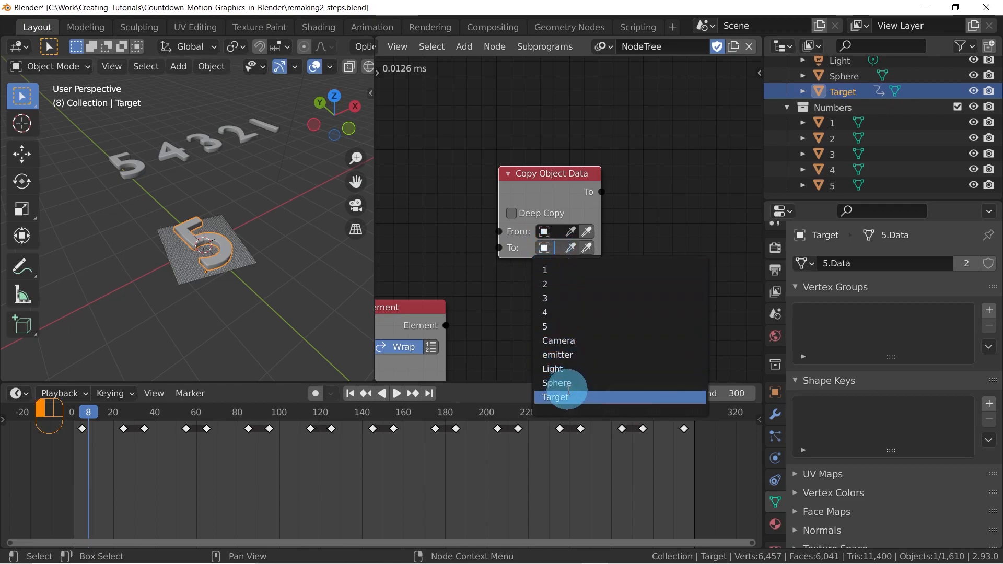
pyautogui.click(557, 397)
# Reposition the Copy Object Data node and link the Get List Element node's Element output to its From input
pyautogui.moveTo(488, 235); pyautogui.dragTo(586, 190, button='middle')
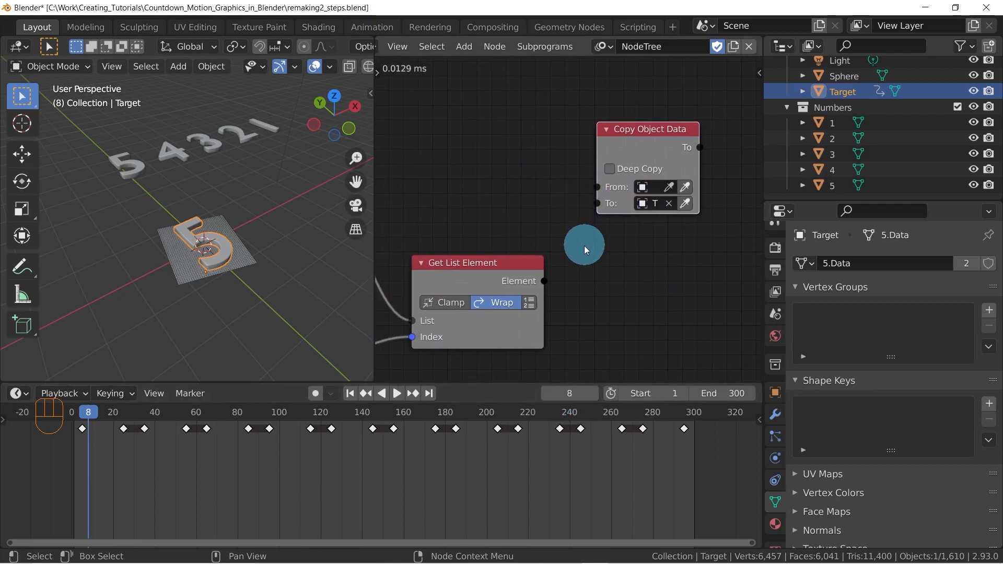
pyautogui.moveTo(636, 148); pyautogui.dragTo(655, 157)
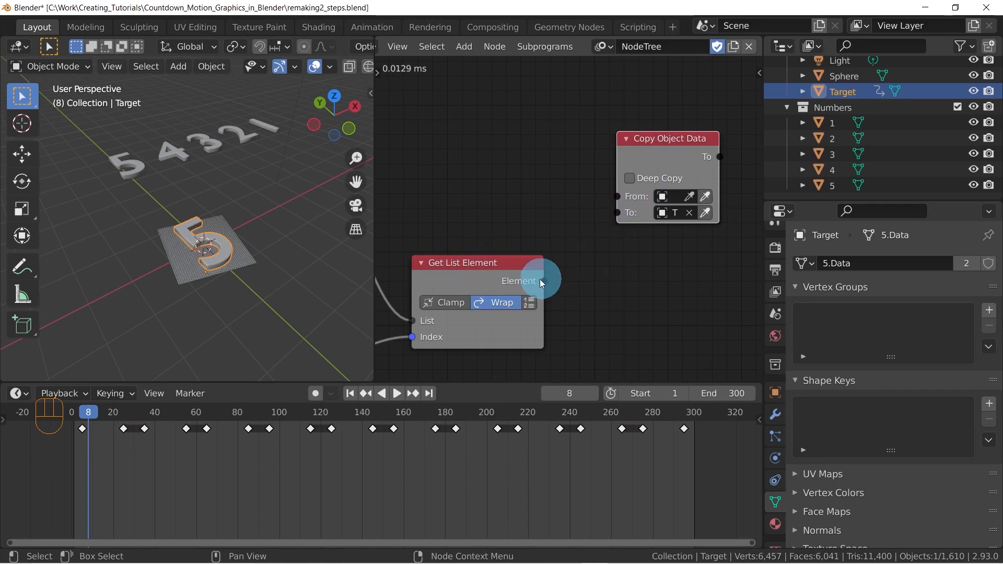
pyautogui.moveTo(543, 281); pyautogui.dragTo(620, 198)
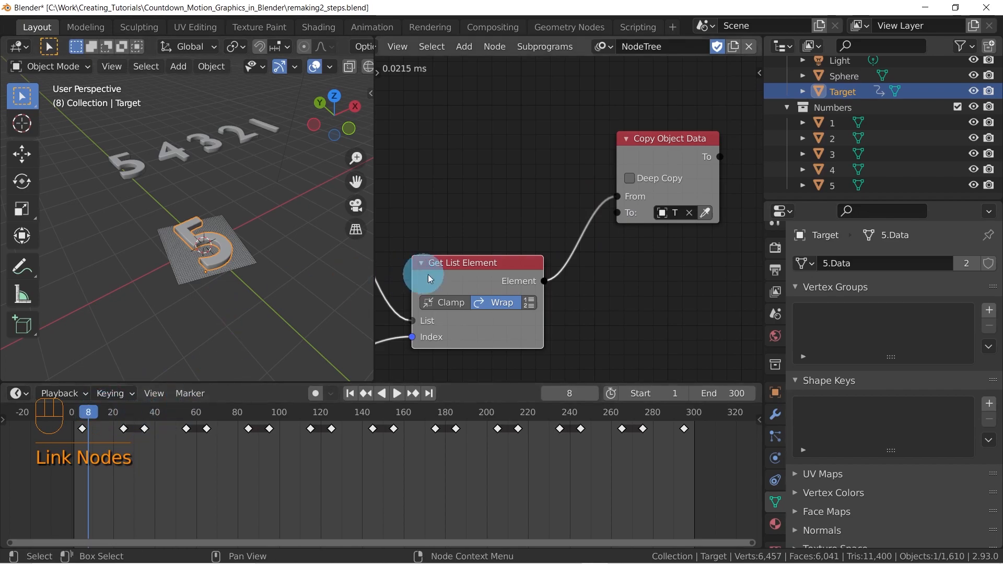
# Play the animation from frame 8 to frame 297 and check how Target's digit changes, with the whole node tree in view
pyautogui.press('space')
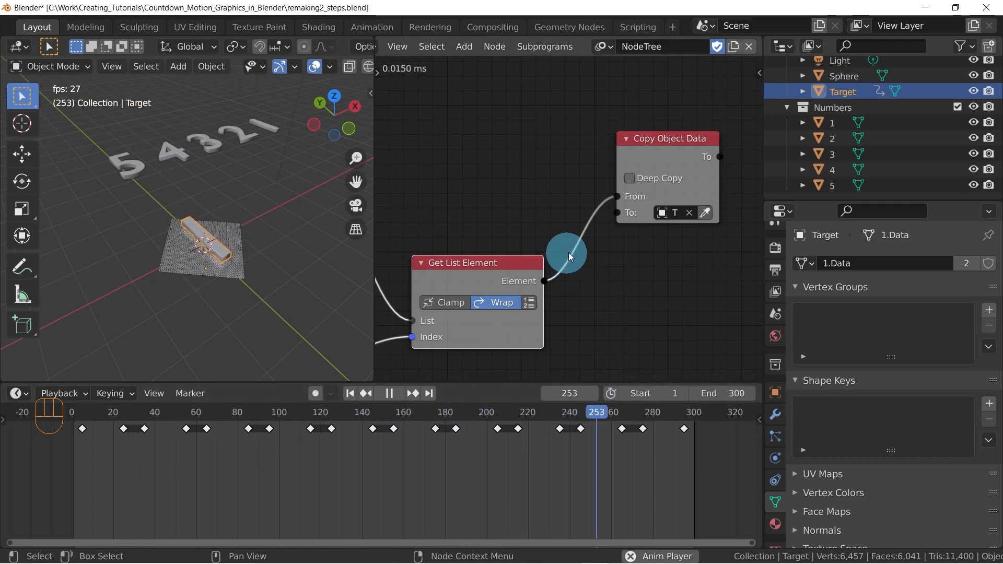
pyautogui.press('space')
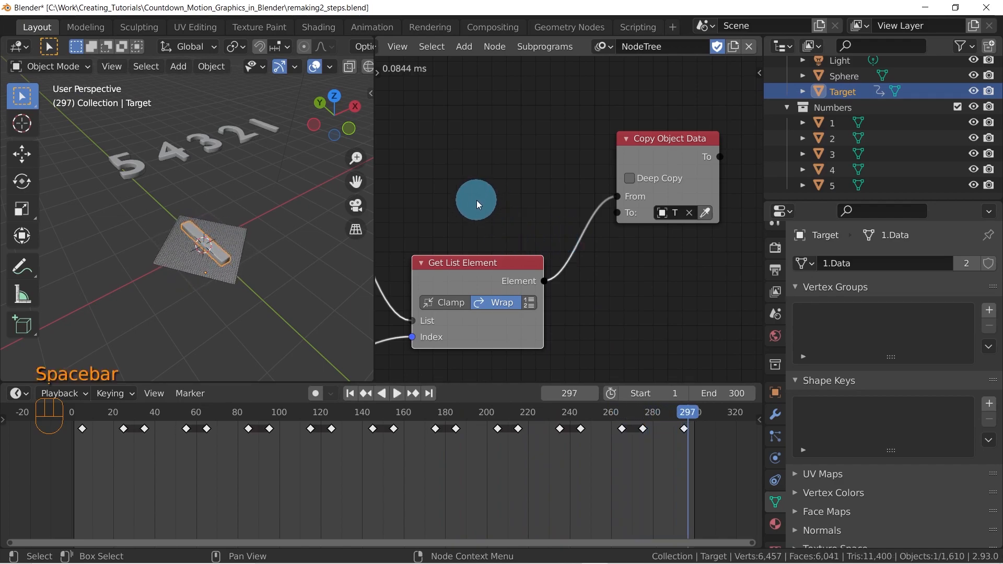
pyautogui.scroll(-3, 530, 157)
pyautogui.scroll(-4, 548, 161)
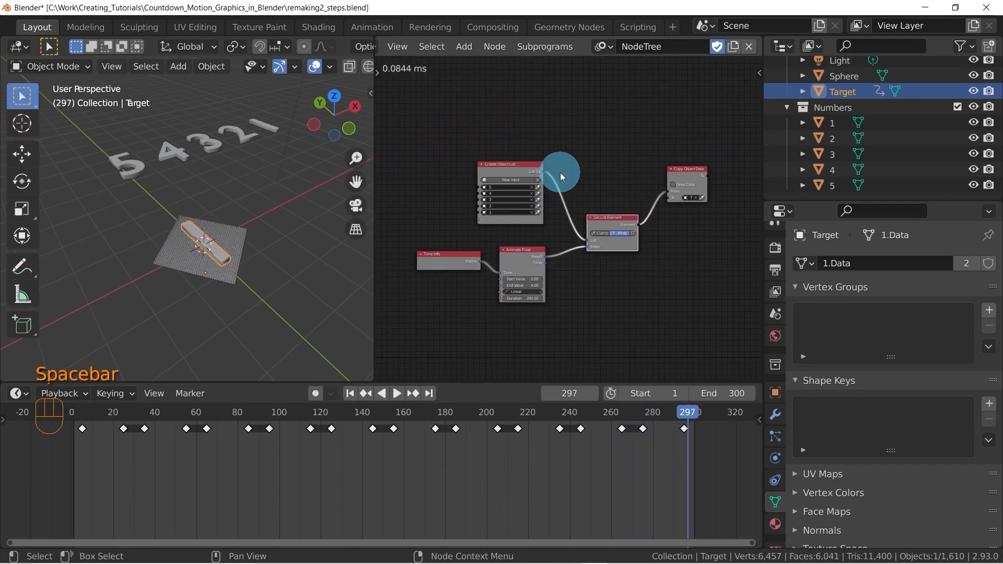
# Widen the 3D viewport and scrub the timeline back to frame 248 to examine Target above the emitter's spheres
pyautogui.moveTo(369, 184); pyautogui.dragTo(451, 180)
pyautogui.click(546, 193)
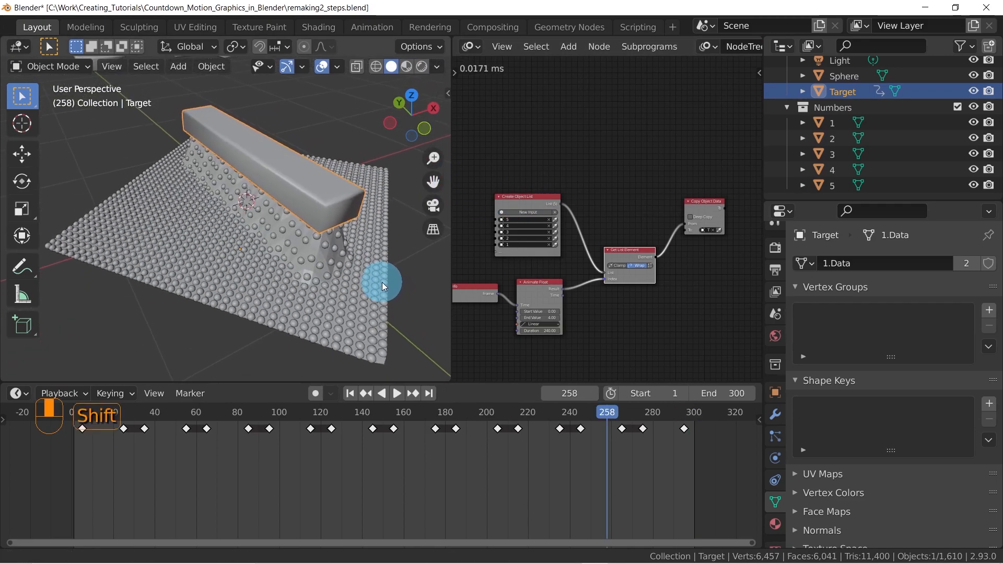
pyautogui.click(608, 414)
pyautogui.moveTo(607, 414); pyautogui.dragTo(585, 413)
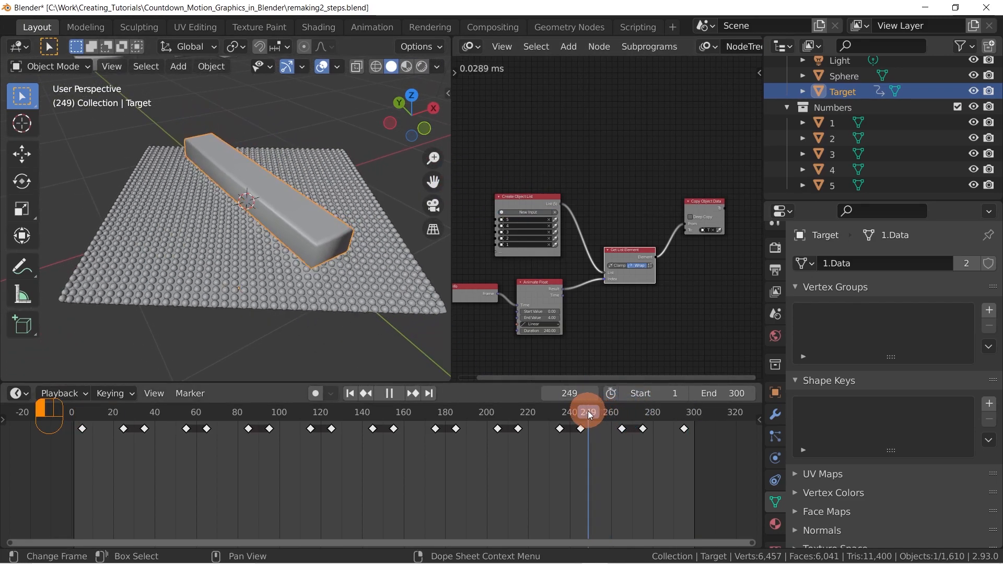
# Select the emitter and scrub the timeline from frame 248 to 261, examining how its spheres follow Target's digit
pyautogui.click(216, 293)
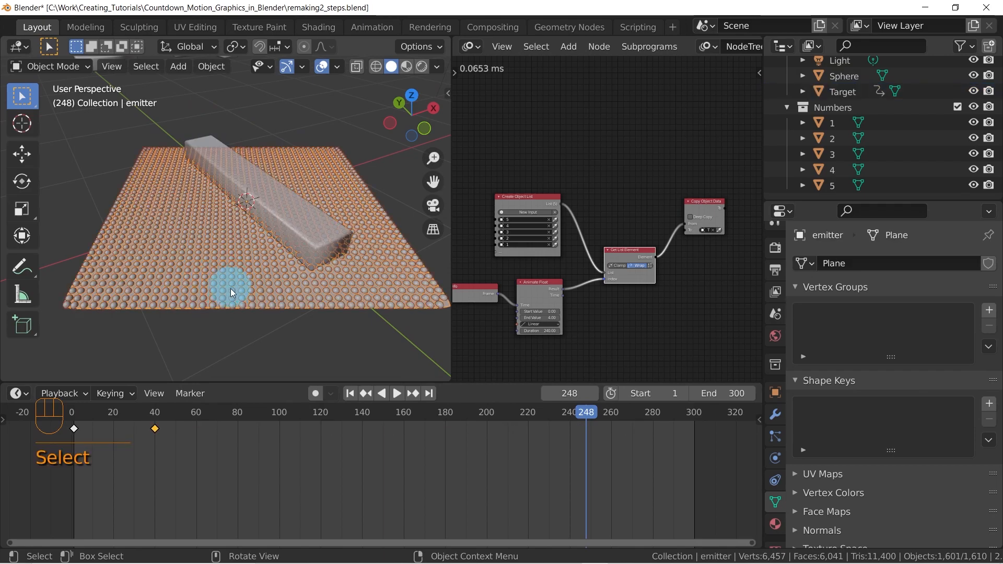
pyautogui.moveTo(230, 286); pyautogui.dragTo(273, 294, button='middle')
pyautogui.moveTo(590, 413)
pyautogui.mouseDown()
pyautogui.moveTo(613, 418)
pyautogui.moveTo(605, 413)
pyautogui.mouseUp()
pyautogui.click(224, 294)
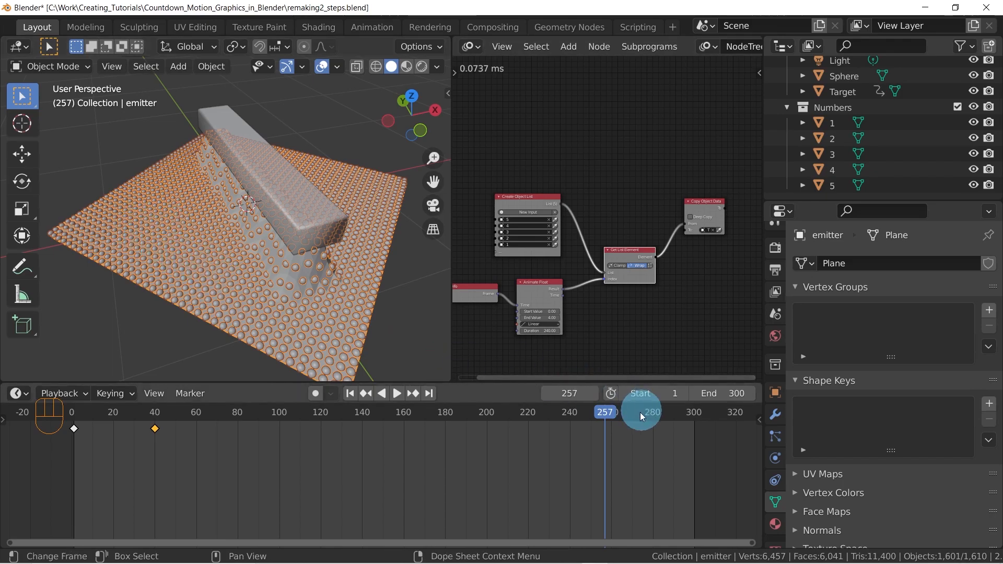
pyautogui.moveTo(611, 412); pyautogui.dragTo(613, 412)
pyautogui.click(199, 264)
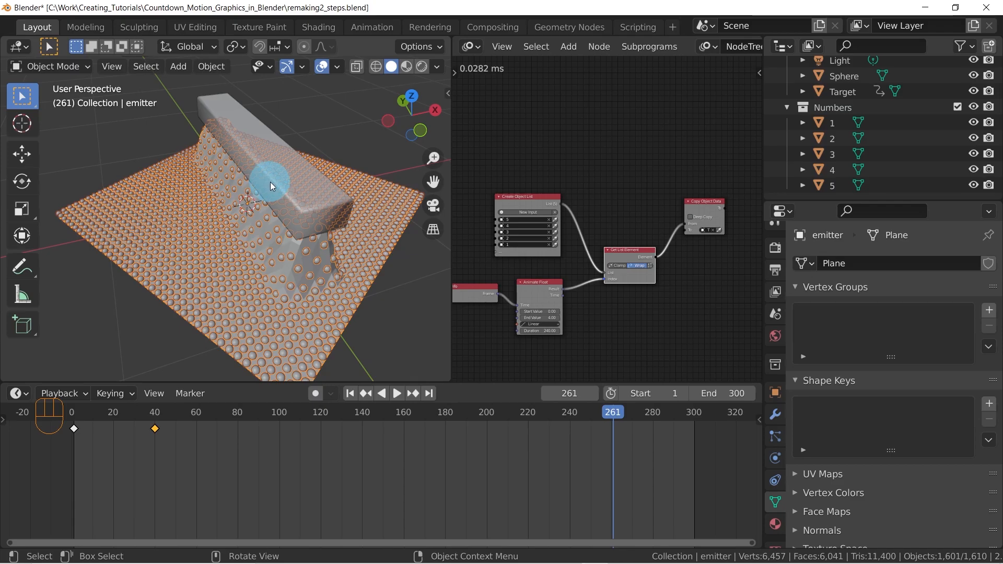
# Examine the emitter's deformed surface at frame 280 from several angles, selecting the small instanced Sphere lying apart from it
pyautogui.moveTo(265, 208); pyautogui.dragTo(212, 210, button='middle')
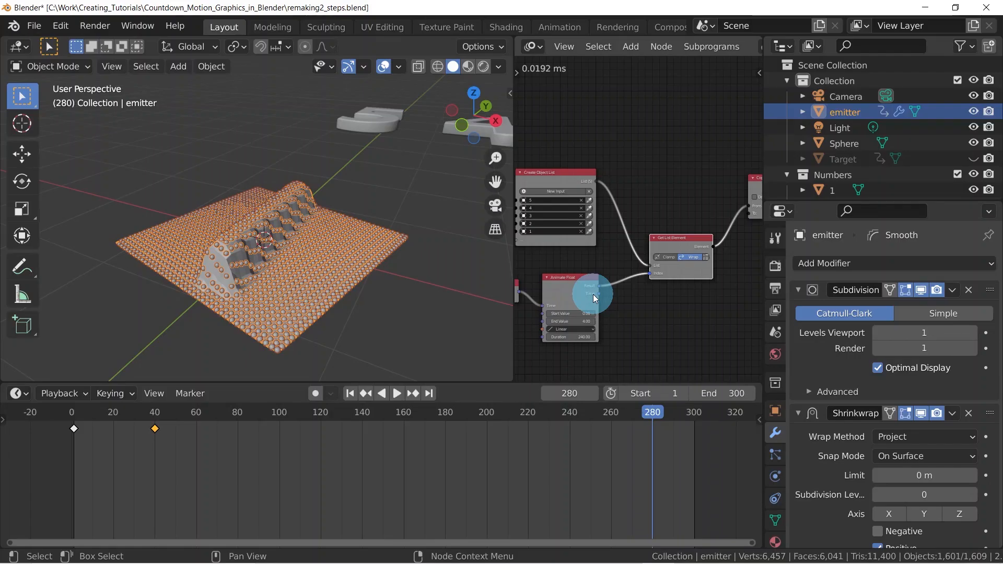
pyautogui.moveTo(352, 239); pyautogui.dragTo(264, 249, button='middle')
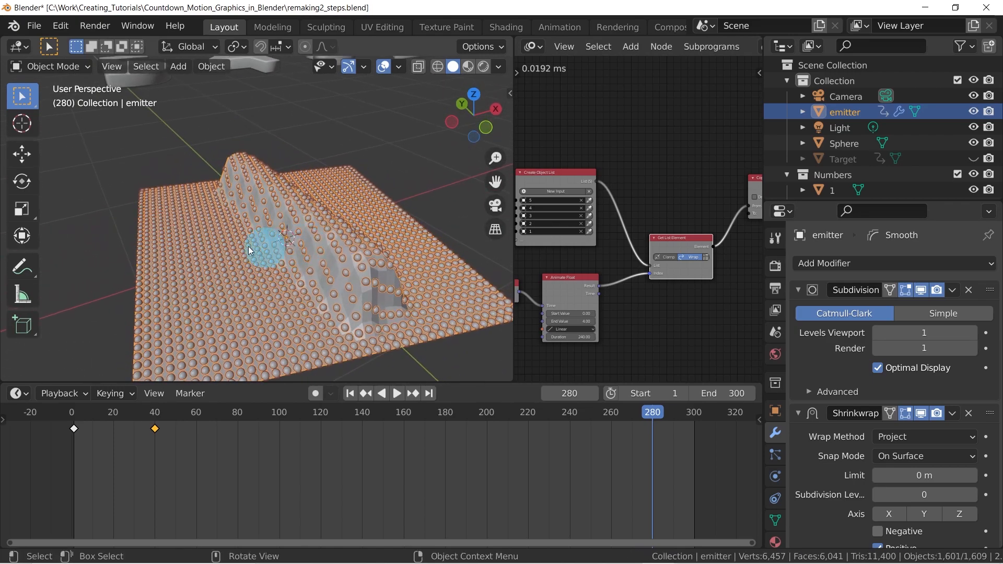
pyautogui.scroll(-7, 211, 229)
pyautogui.scroll(-1, 202, 208)
pyautogui.scroll(2, 255, 226)
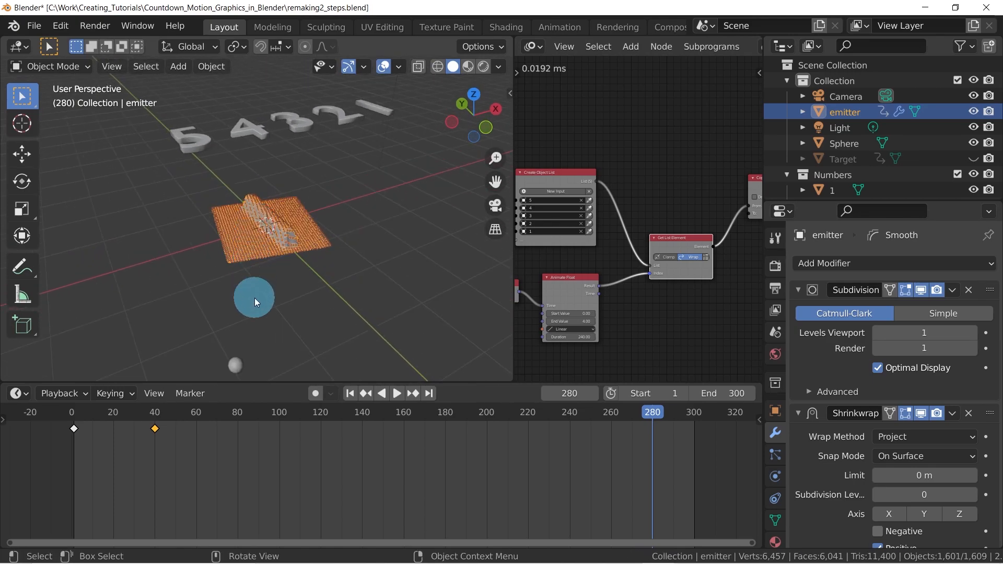
pyautogui.click(239, 367)
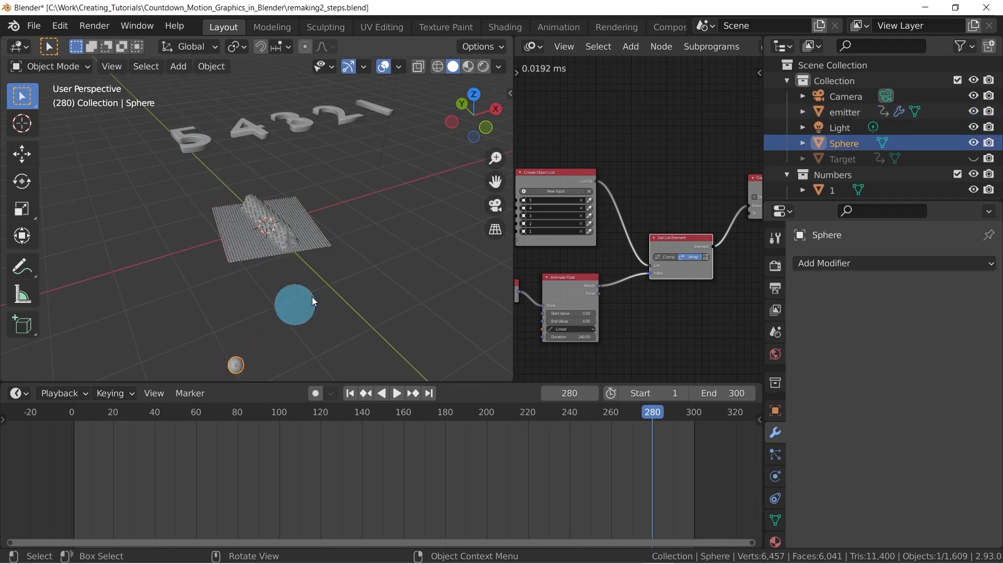
pyautogui.moveTo(349, 245); pyautogui.dragTo(323, 219, button='middle')
pyautogui.moveTo(452, 169); pyautogui.dragTo(306, 252, button='middle')
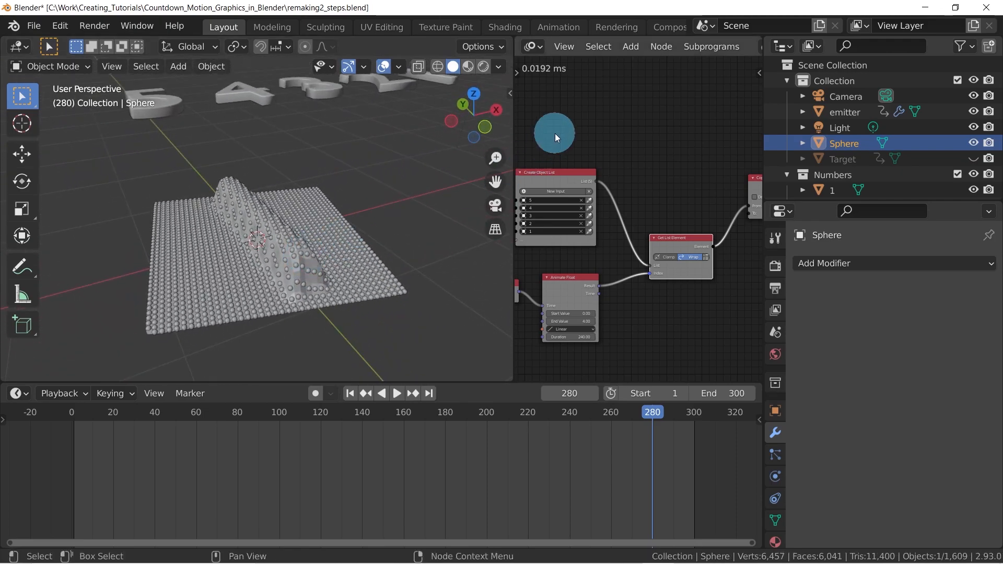
# Create a new empty scene and join the 3D viewport over the node editor area
pyautogui.click(817, 29)
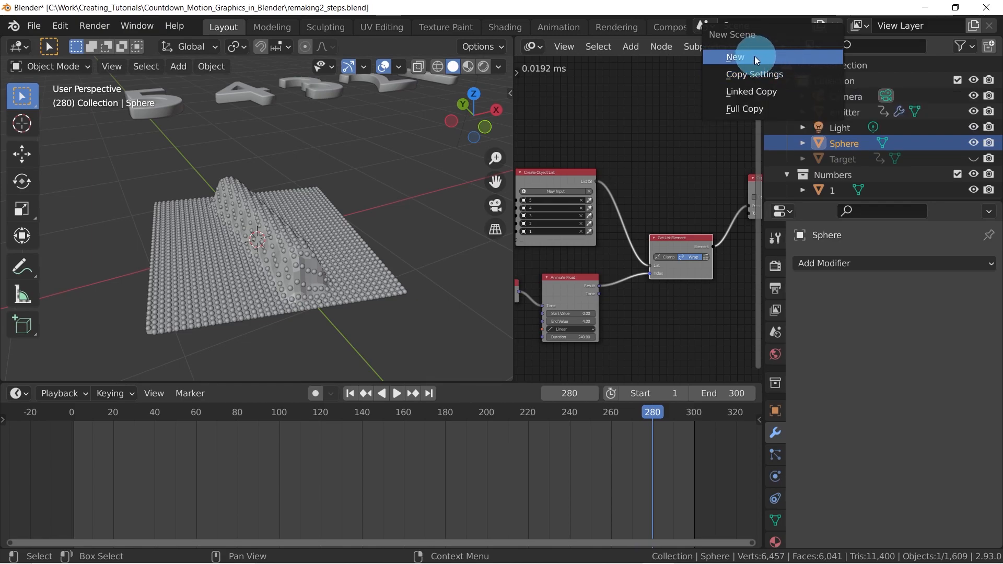
pyautogui.click(734, 58)
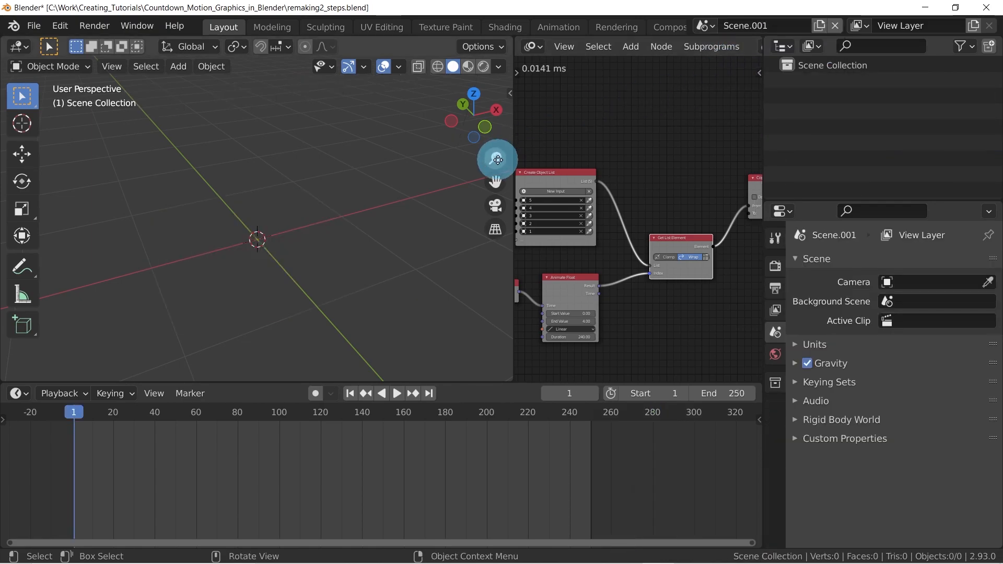
pyautogui.rightClick(514, 139)
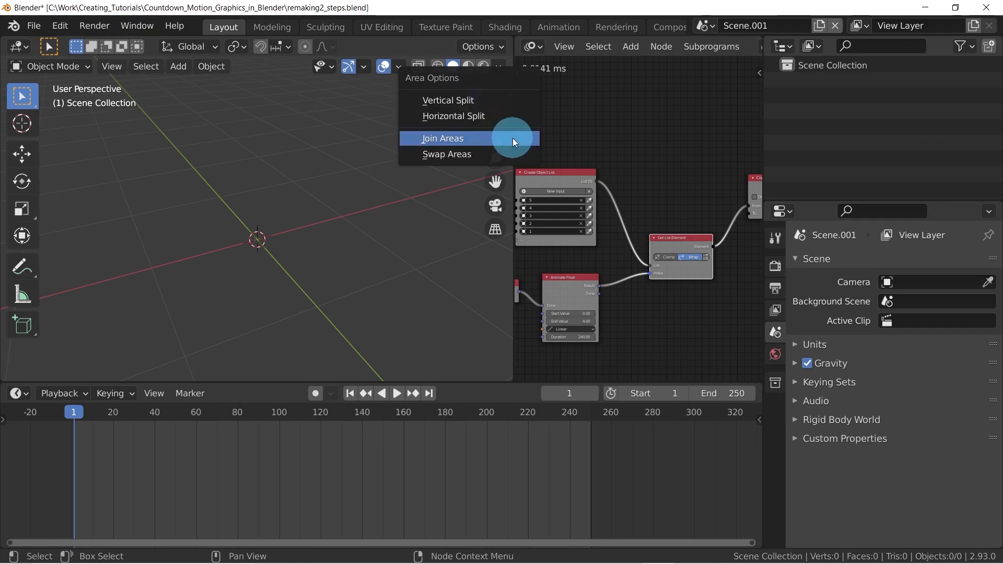
pyautogui.click(504, 139)
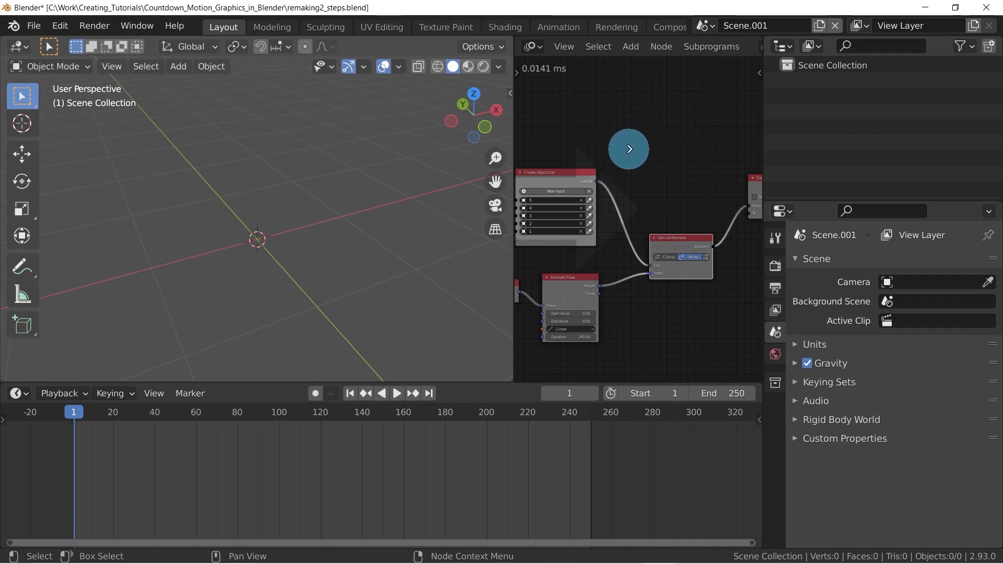
pyautogui.click(627, 146)
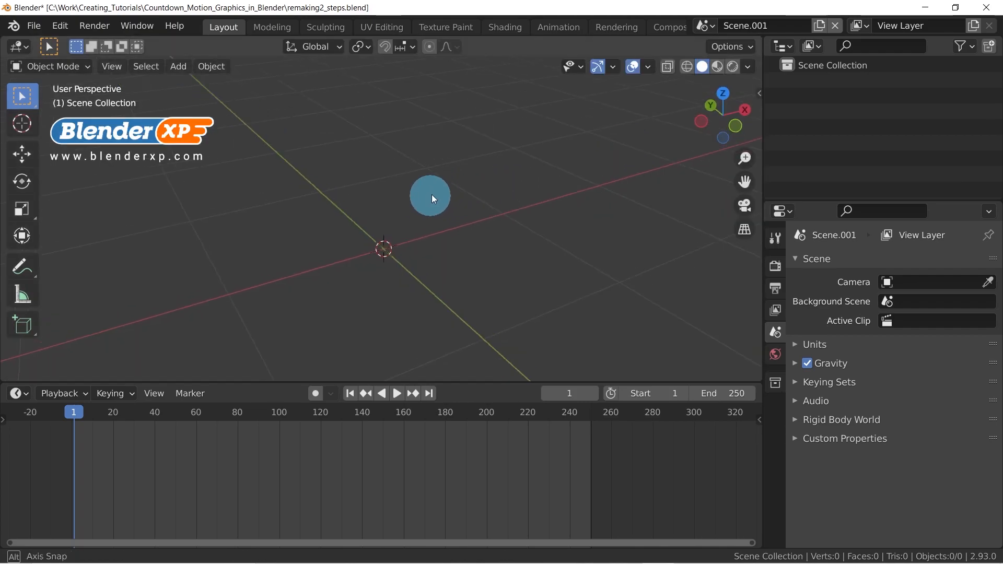
# Add a UV sphere at the origin of the new scene and shade it smooth
pyautogui.moveTo(462, 172); pyautogui.dragTo(449, 197, button='middle')
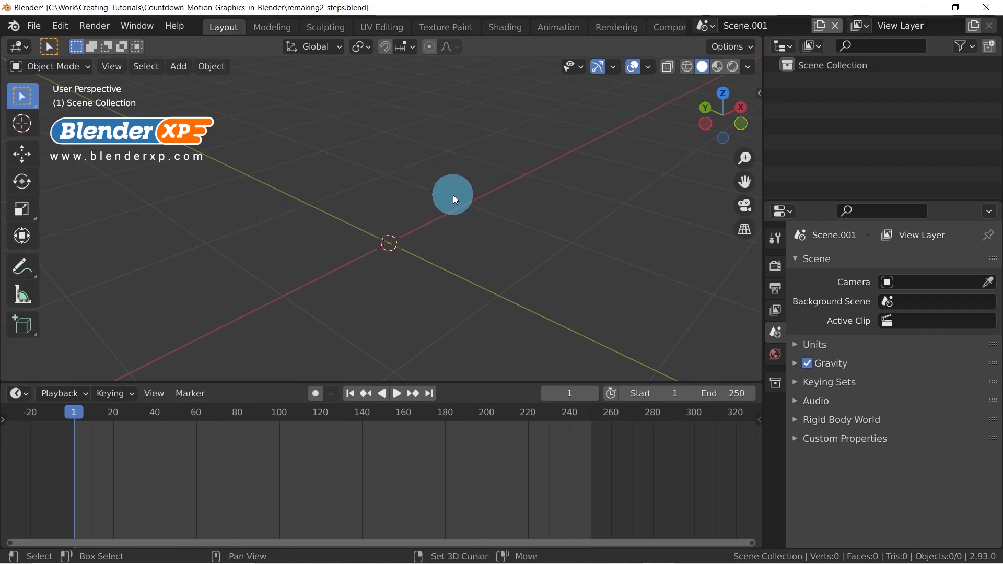
pyautogui.hotkey('shift', 'a')
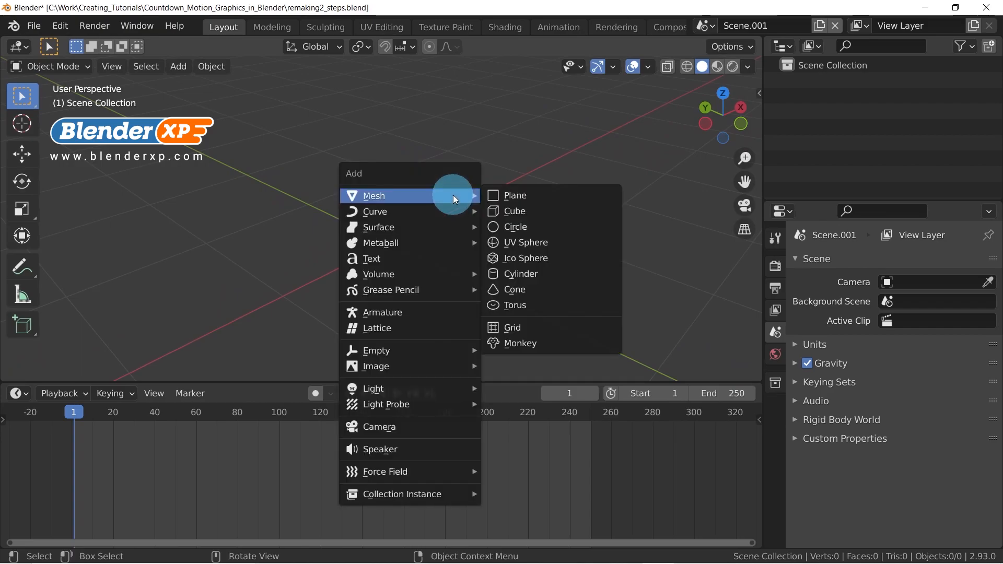
pyautogui.click(534, 243)
pyautogui.scroll(-6, 462, 201)
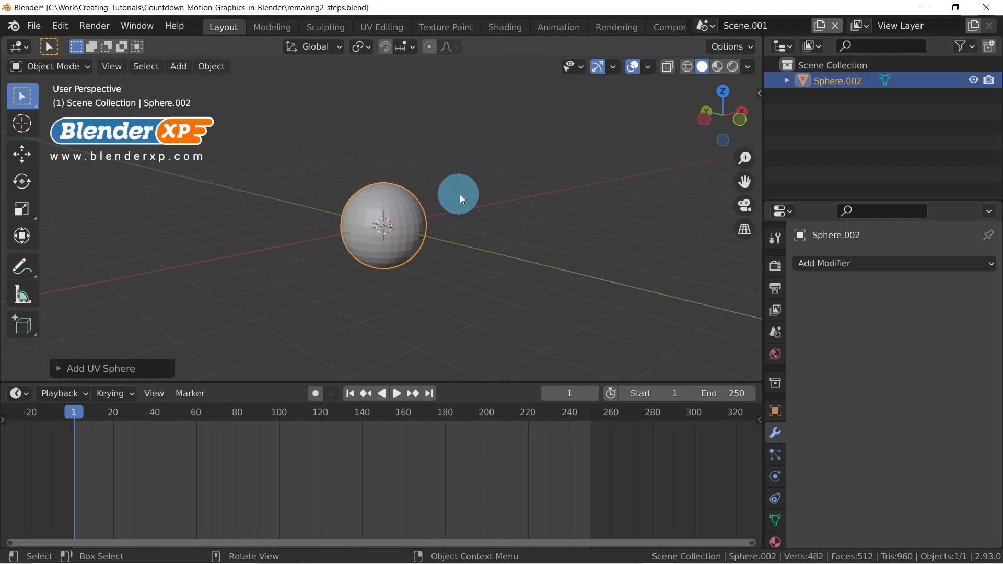
pyautogui.moveTo(459, 194); pyautogui.dragTo(406, 236, button='middle')
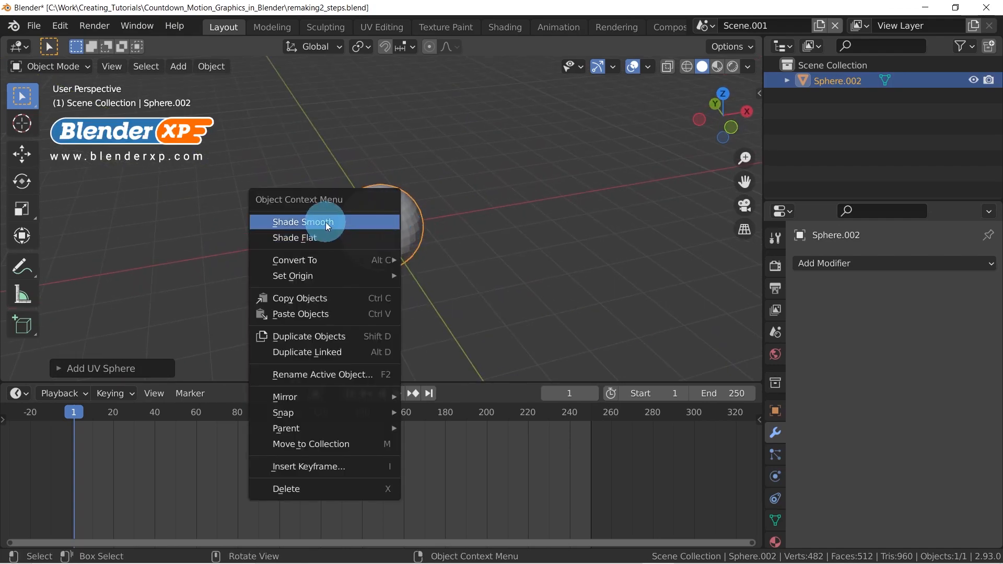
pyautogui.click(325, 221)
# Add a point light at the world origin
pyautogui.moveTo(325, 222); pyautogui.dragTo(396, 259, button='middle')
pyautogui.hotkey('shift', 'a')
pyautogui.click(352, 261)
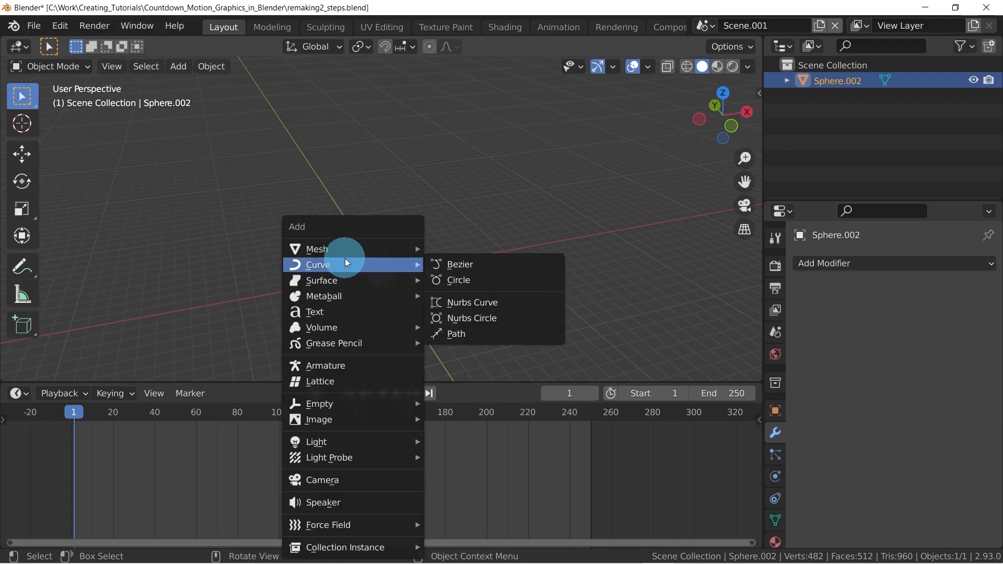
pyautogui.click(347, 444)
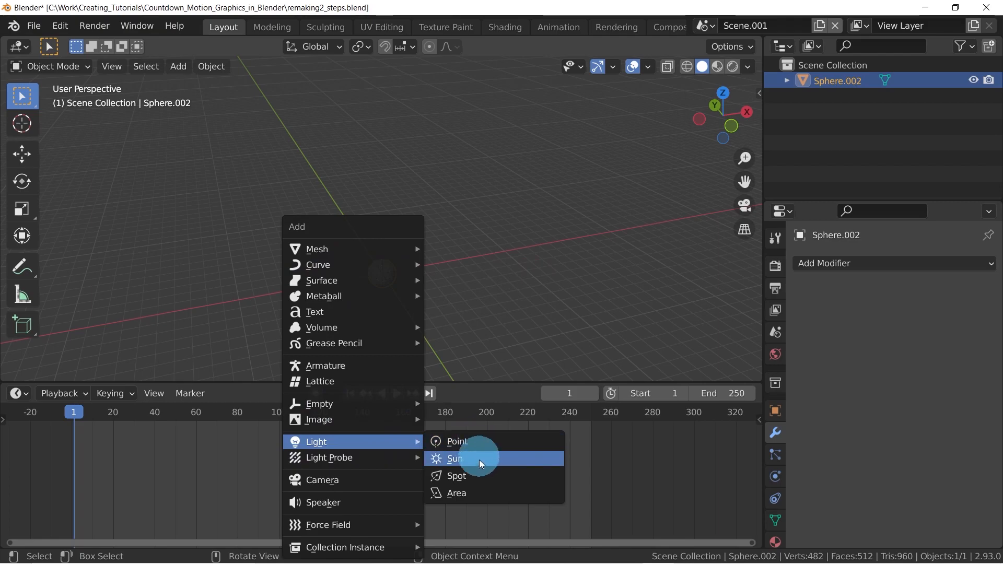
pyautogui.click(476, 442)
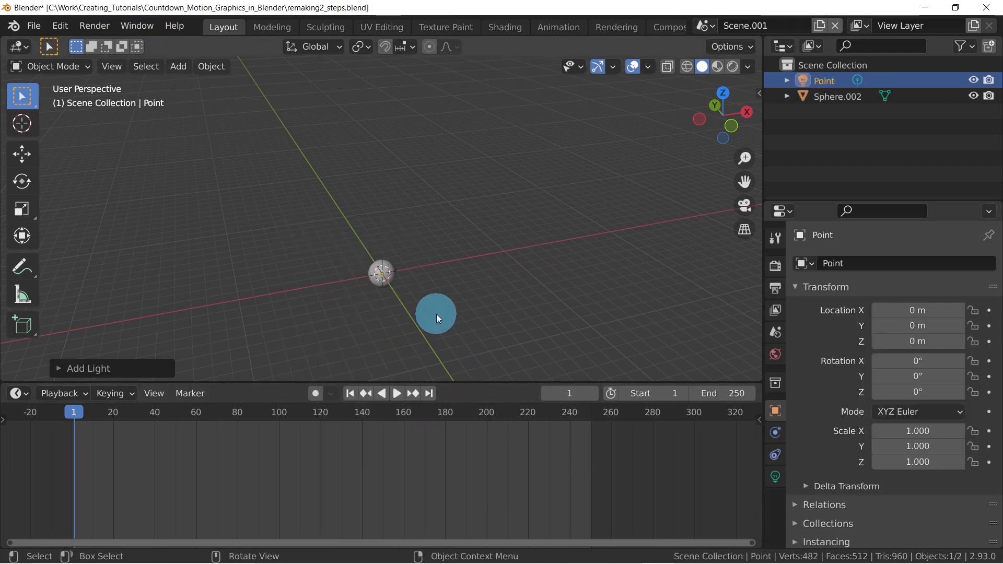
# Move the point light to about X 2.87 m, Y -4.86 m and Z 6.68 m, away from the sphere
pyautogui.press('g')
pyautogui.press('z')
pyautogui.click(443, 227)
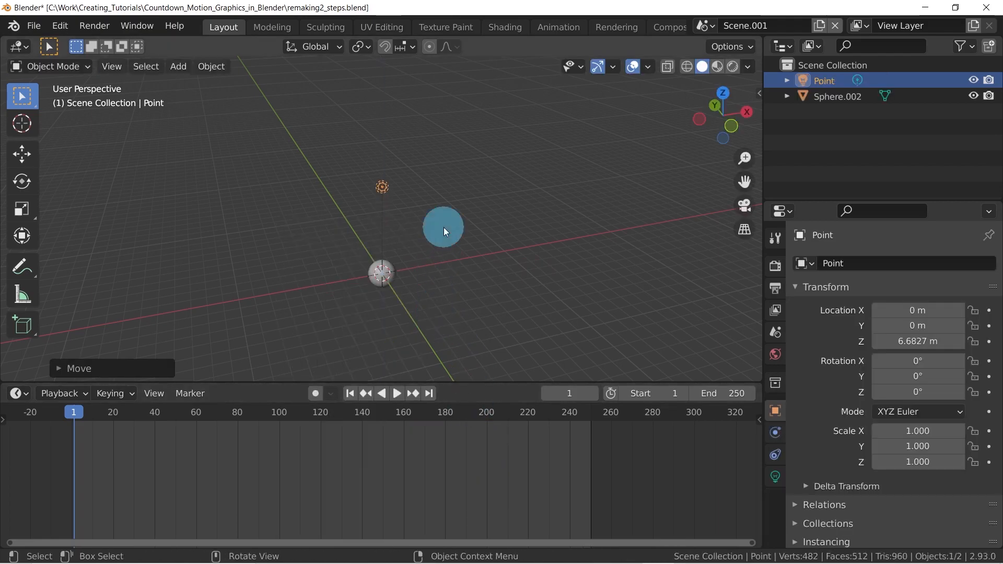
pyautogui.press('KP_7')
pyautogui.press('g')
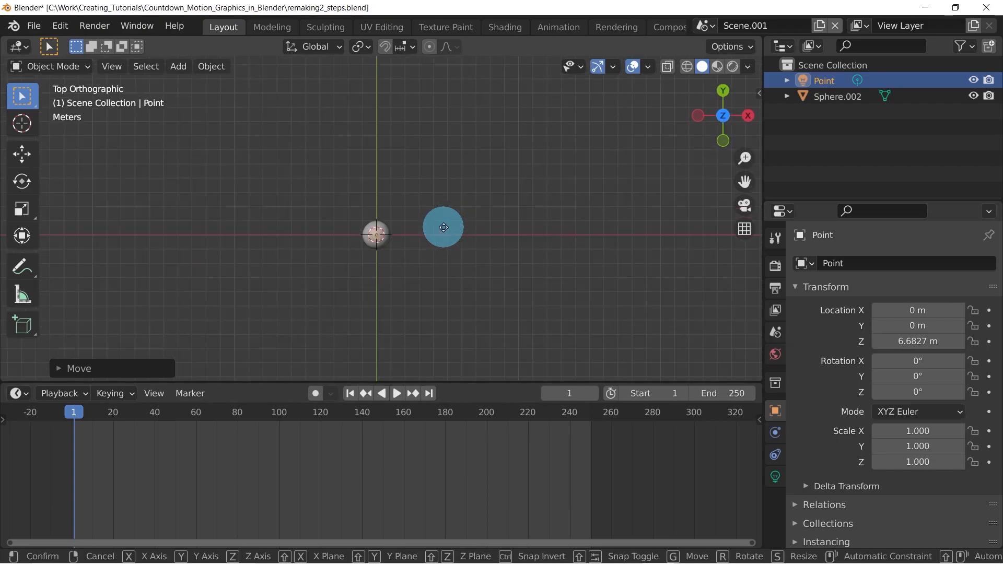
pyautogui.click(480, 297)
# Turn on the Screencast Keys display for the 3D viewport and hide the sidebar again
pyautogui.press('n')
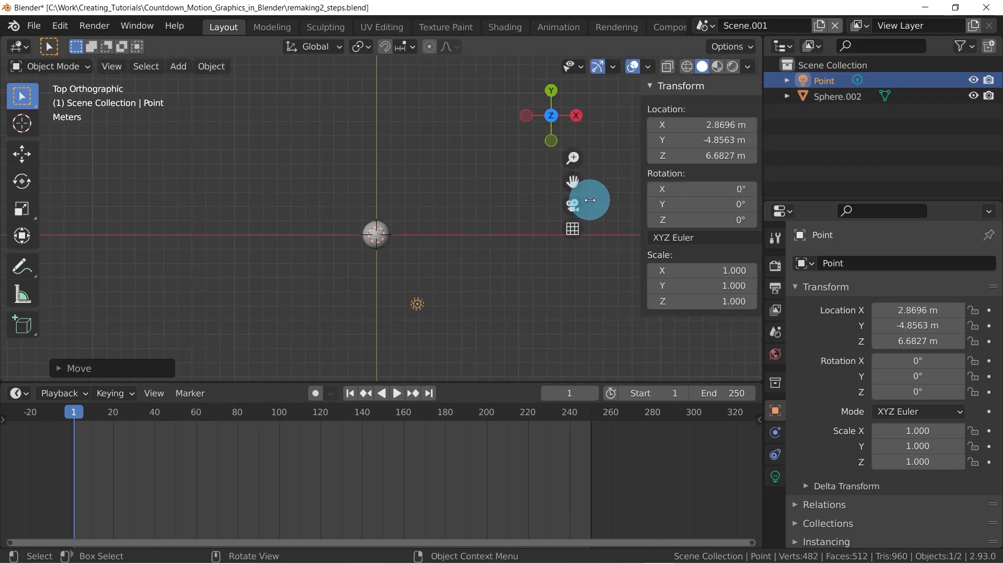
pyautogui.click(753, 230)
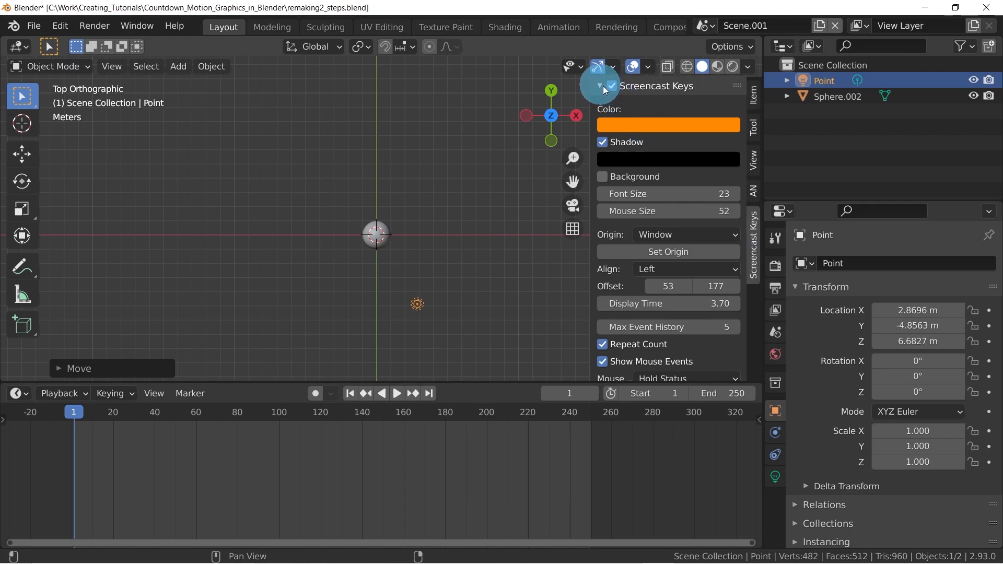
pyautogui.press('n')
# Switch to the Shading workspace and show the sphere and light in Rendered viewport shading
pyautogui.moveTo(488, 221); pyautogui.dragTo(487, 177, button='middle')
pyautogui.moveTo(419, 235); pyautogui.dragTo(406, 213, button='middle')
pyautogui.scroll(5, 407, 235)
pyautogui.keyDown('shift'); pyautogui.moveTo(479, 298); pyautogui.dragTo(452, 218, button='middle'); pyautogui.keyUp('shift')
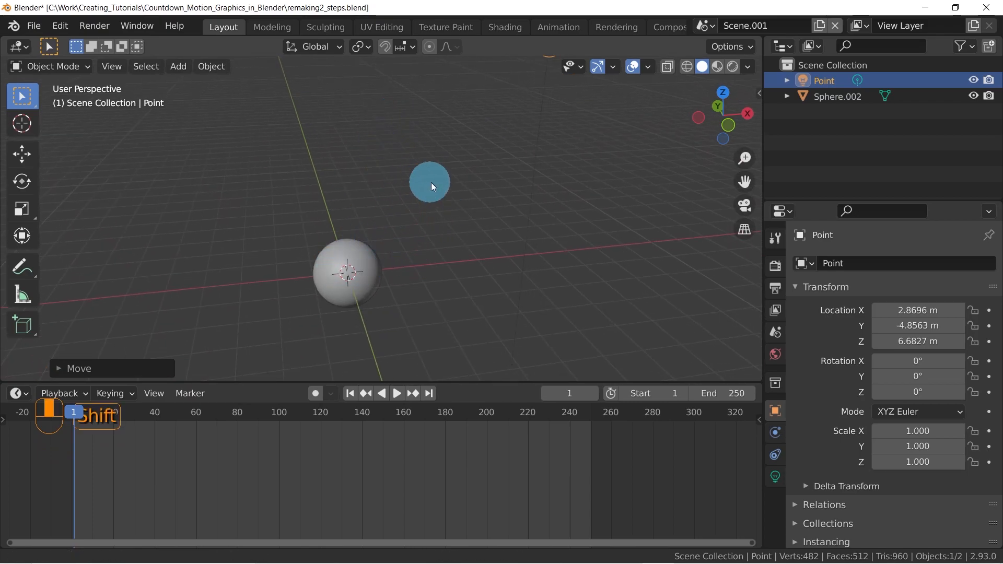
pyautogui.scroll(-2, 432, 182)
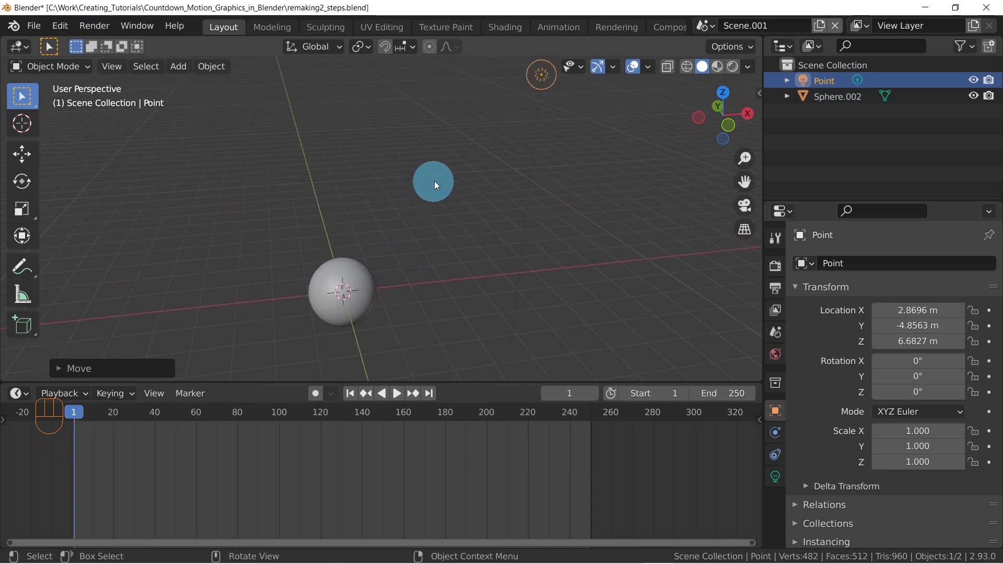
pyautogui.click(506, 27)
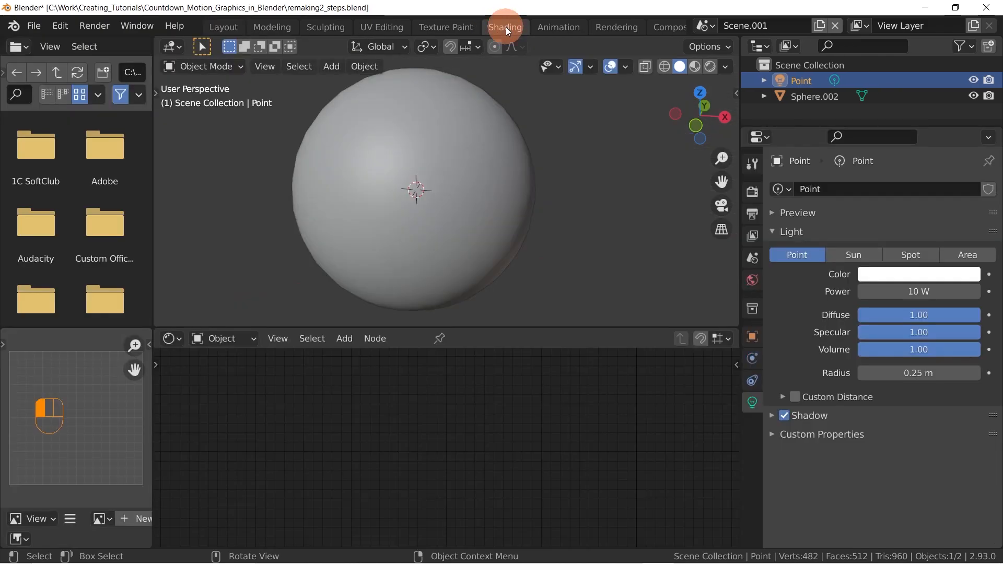
pyautogui.scroll(-8, 453, 198)
pyautogui.moveTo(456, 199); pyautogui.dragTo(472, 210, button='middle')
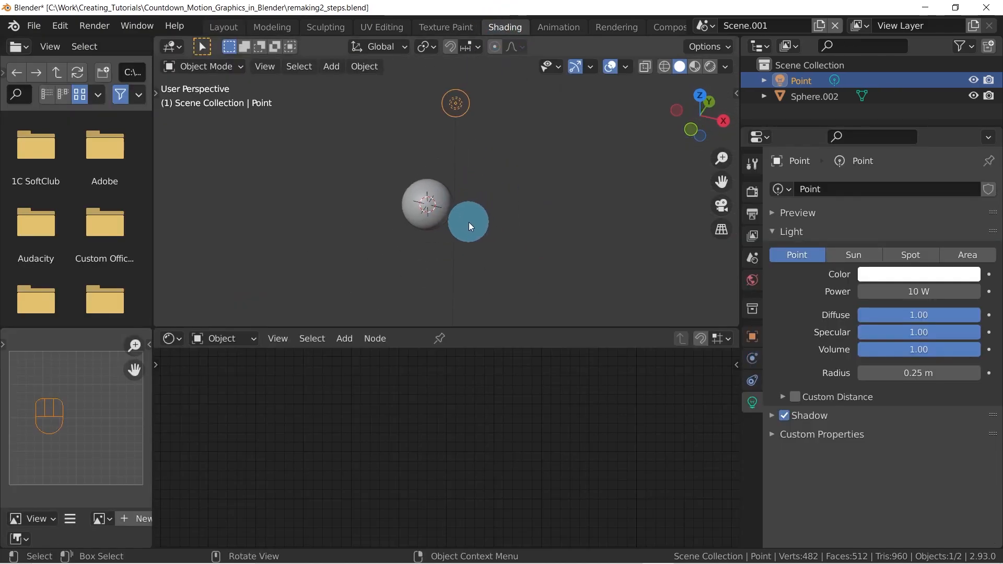
pyautogui.press('z')
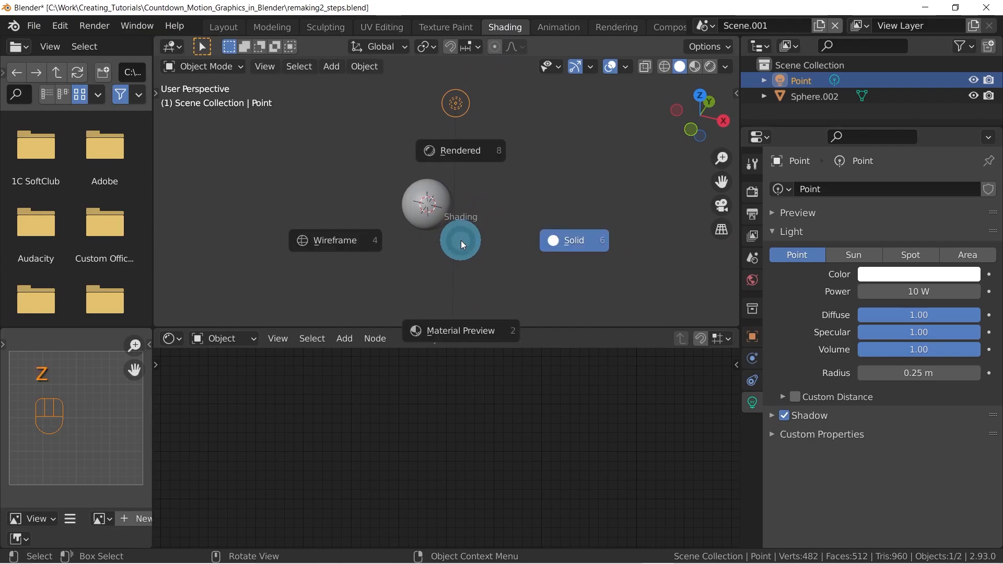
pyautogui.click(456, 155)
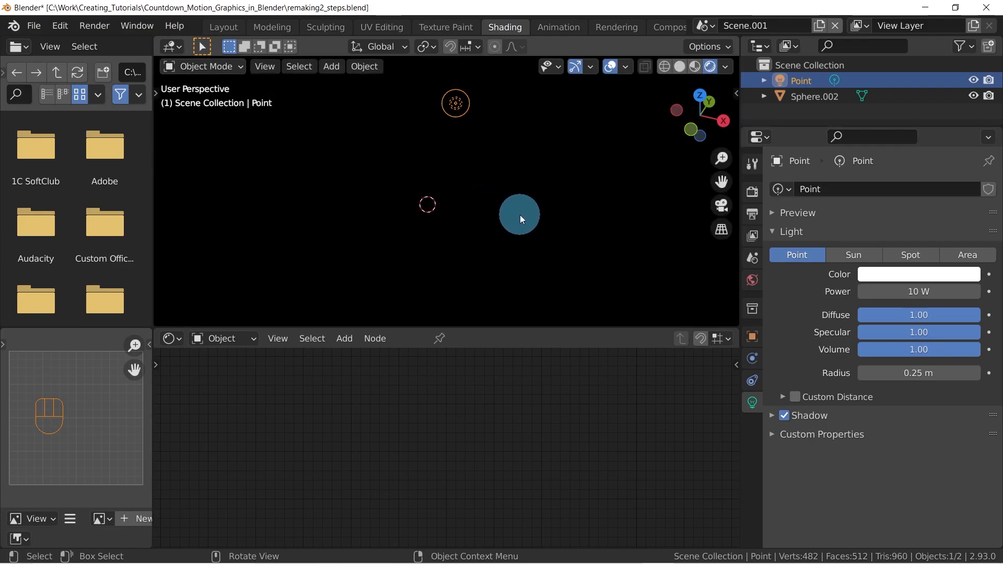
# Set the point light's power to 500 W
pyautogui.moveTo(530, 212); pyautogui.dragTo(515, 207, button='middle')
pyautogui.click(429, 196)
pyautogui.moveTo(418, 220); pyautogui.dragTo(448, 202, button='middle')
pyautogui.moveTo(505, 98); pyautogui.dragTo(368, 158)
pyautogui.moveTo(485, 159); pyautogui.dragTo(521, 208, button='middle')
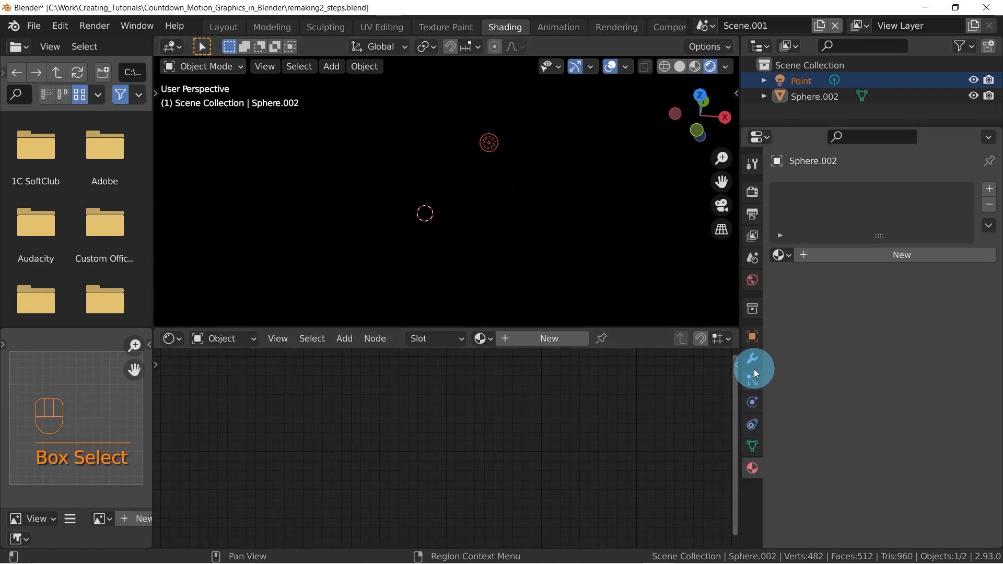
pyautogui.click(494, 145)
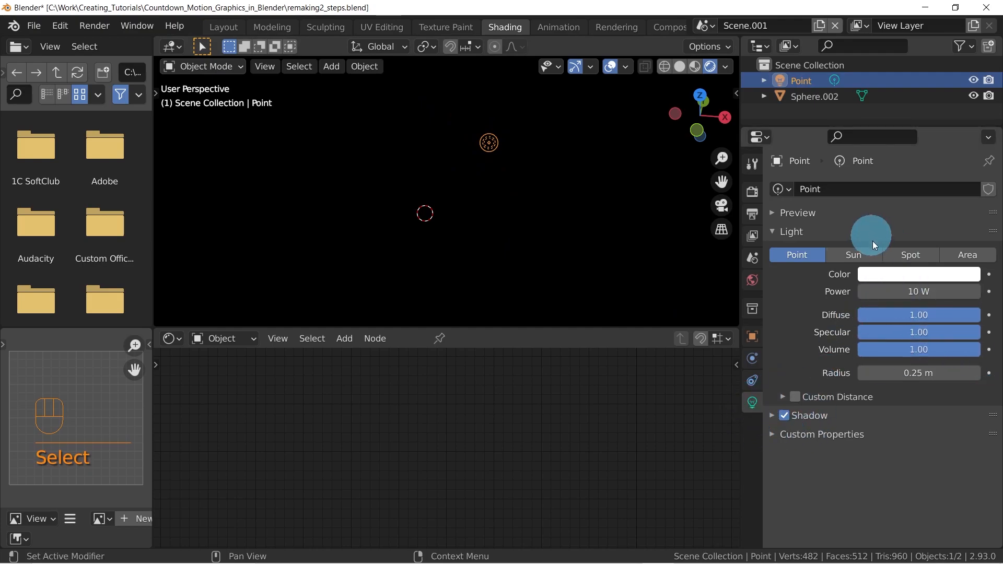
pyautogui.click(926, 292)
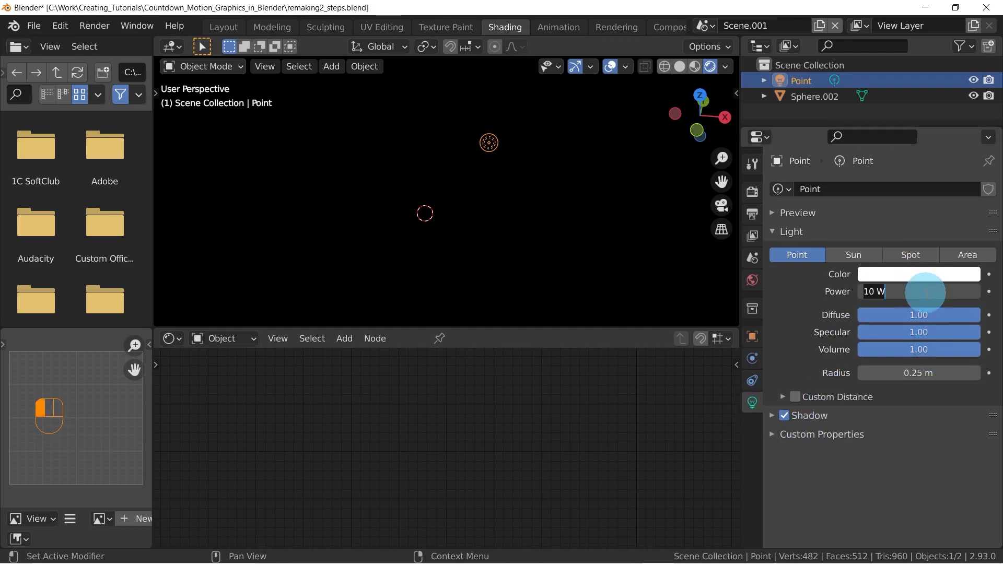
pyautogui.write('500')
pyautogui.press('Return')
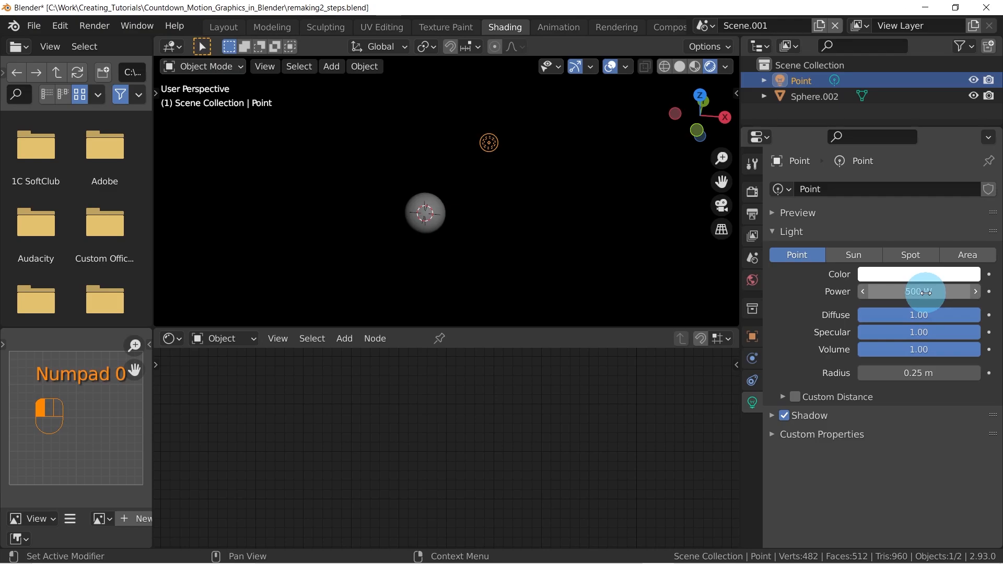
# Create a new world for the scene and lighten its background color to a medium grey
pyautogui.moveTo(427, 224); pyautogui.dragTo(431, 264, button='middle')
pyautogui.click(421, 265)
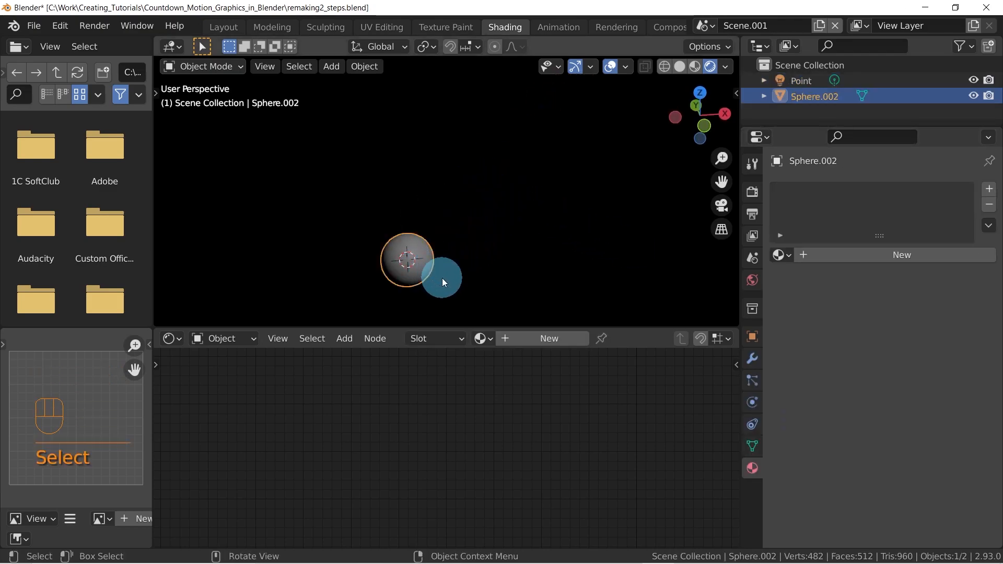
pyautogui.click(753, 280)
pyautogui.click(857, 253)
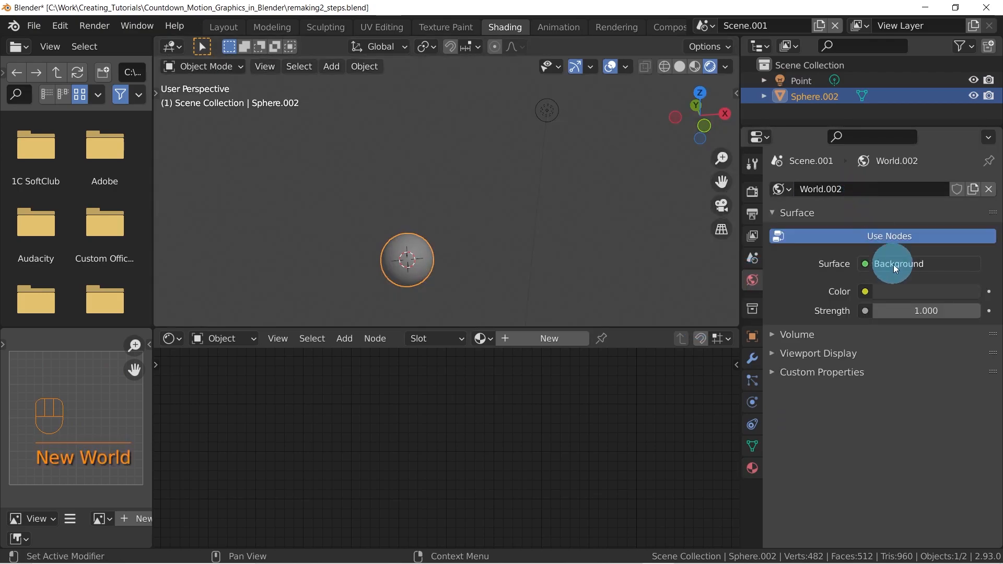
pyautogui.click(897, 291)
pyautogui.click(841, 103)
pyautogui.moveTo(841, 103); pyautogui.dragTo(833, 124)
pyautogui.moveTo(462, 257); pyautogui.dragTo(504, 226, button='middle')
pyautogui.click(375, 223)
pyautogui.scroll(-2, 494, 240)
pyautogui.scroll(2, 468, 243)
pyautogui.scroll(2, 425, 221)
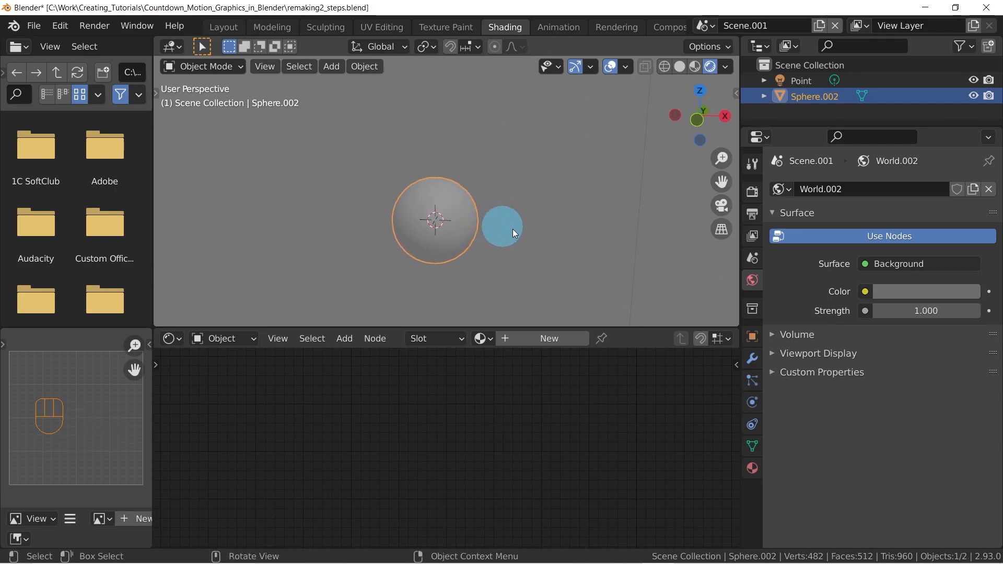
# Create a new material on the sphere
pyautogui.click(756, 466)
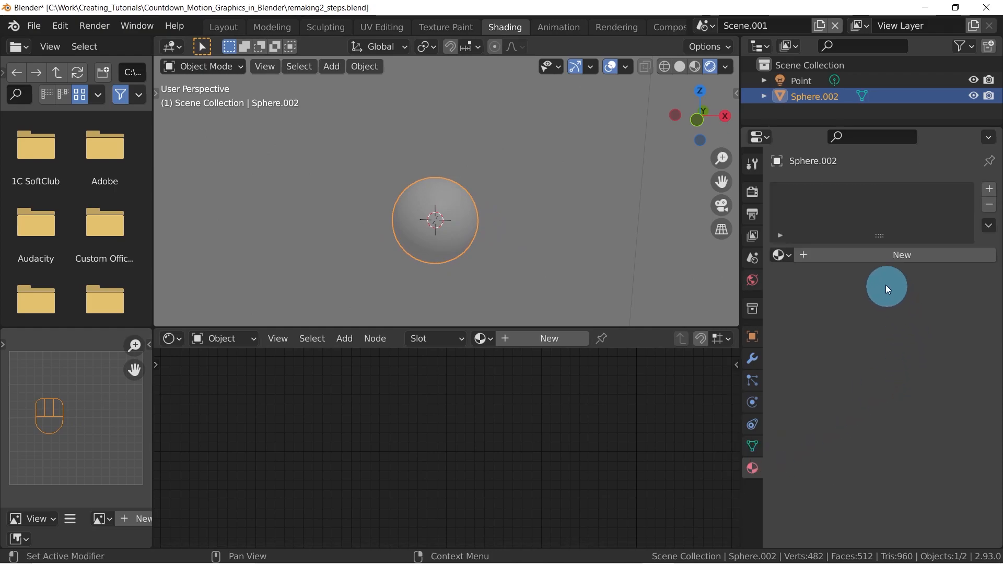
pyautogui.click(900, 256)
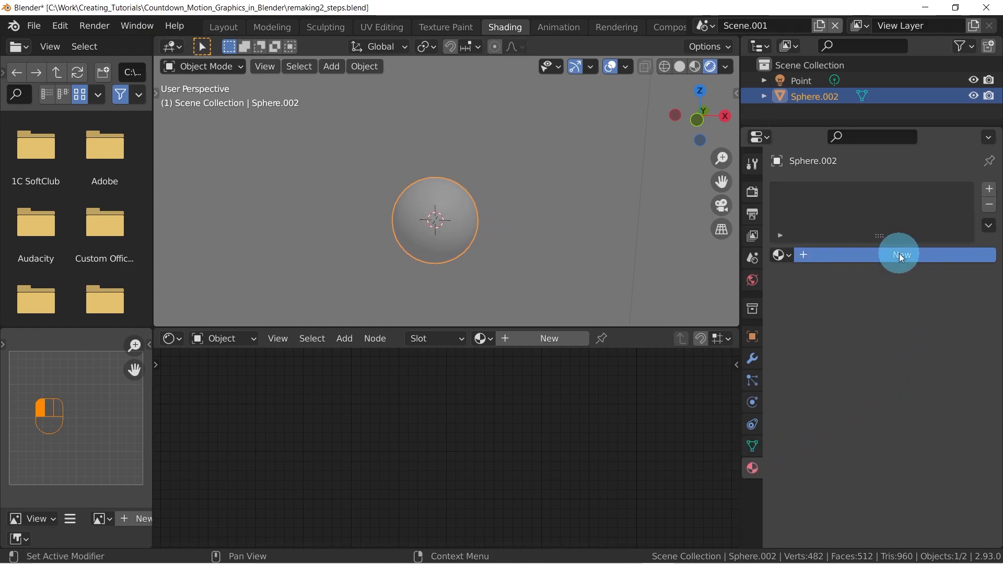
pyautogui.moveTo(676, 491); pyautogui.dragTo(453, 415, button='middle')
pyautogui.scroll(-2, 389, 420)
pyautogui.moveTo(397, 450); pyautogui.dragTo(313, 415, button='middle')
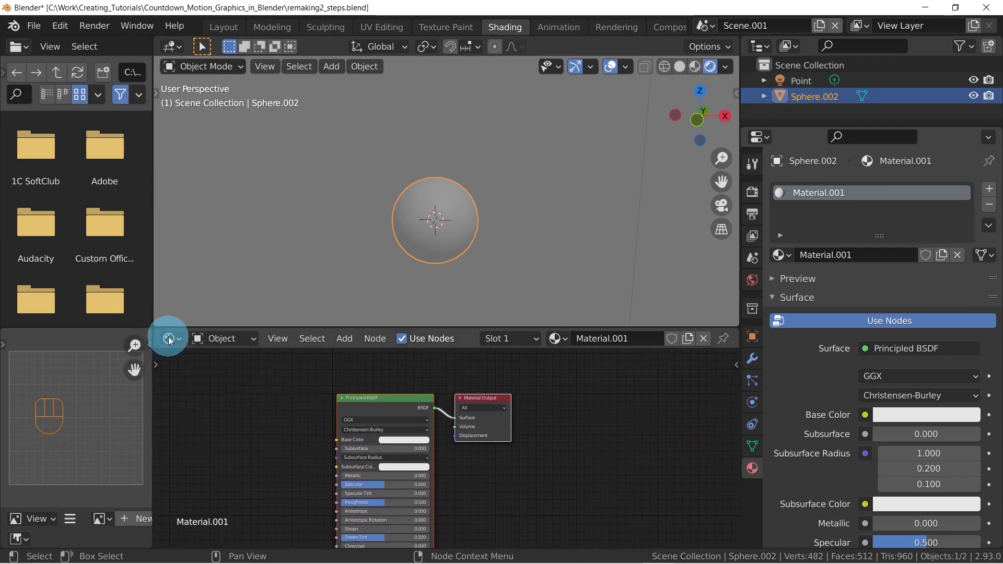
# Move the Principled BSDF node farther away from the Material Output node to widen the gap between them
pyautogui.moveTo(443, 441); pyautogui.dragTo(493, 449, button='middle')
pyautogui.scroll(-2, 502, 427)
pyautogui.scroll(-2, 589, 412)
pyautogui.scroll(6, 482, 438)
pyautogui.moveTo(455, 401); pyautogui.dragTo(427, 443, button='middle')
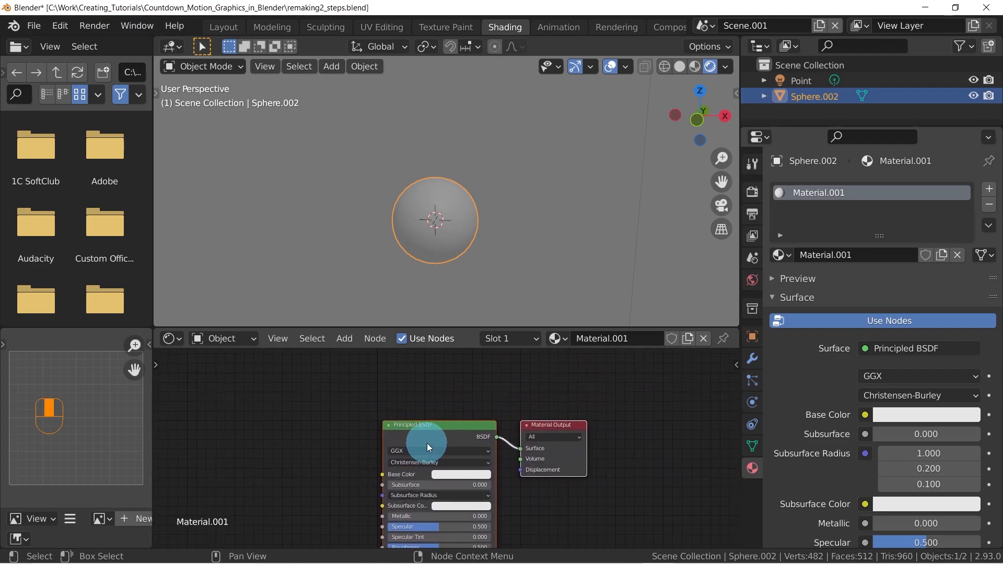
pyautogui.scroll(3, 422, 437)
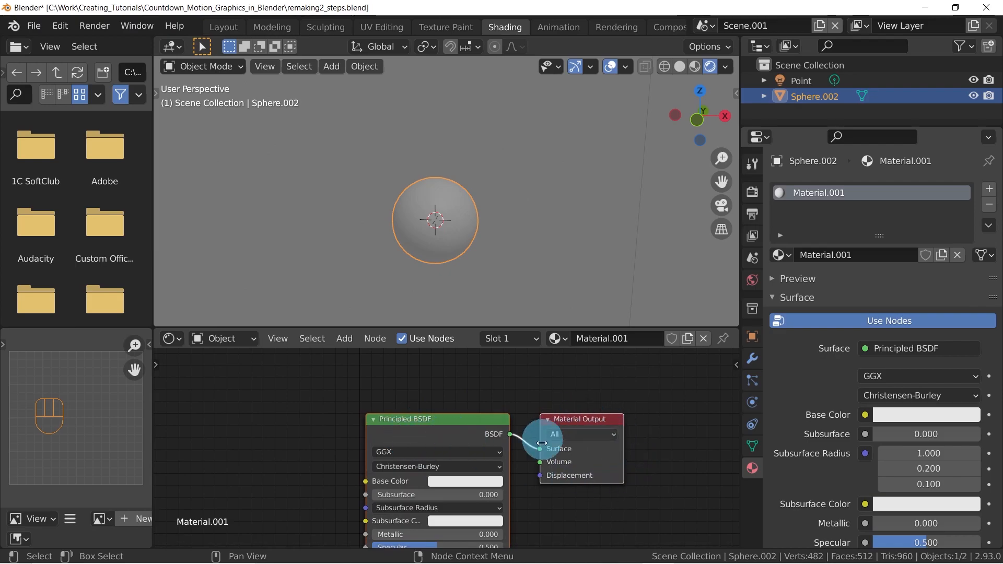
pyautogui.moveTo(428, 436)
pyautogui.mouseDown()
pyautogui.moveTo(403, 418)
pyautogui.moveTo(467, 437)
pyautogui.moveTo(418, 429)
pyautogui.mouseUp()
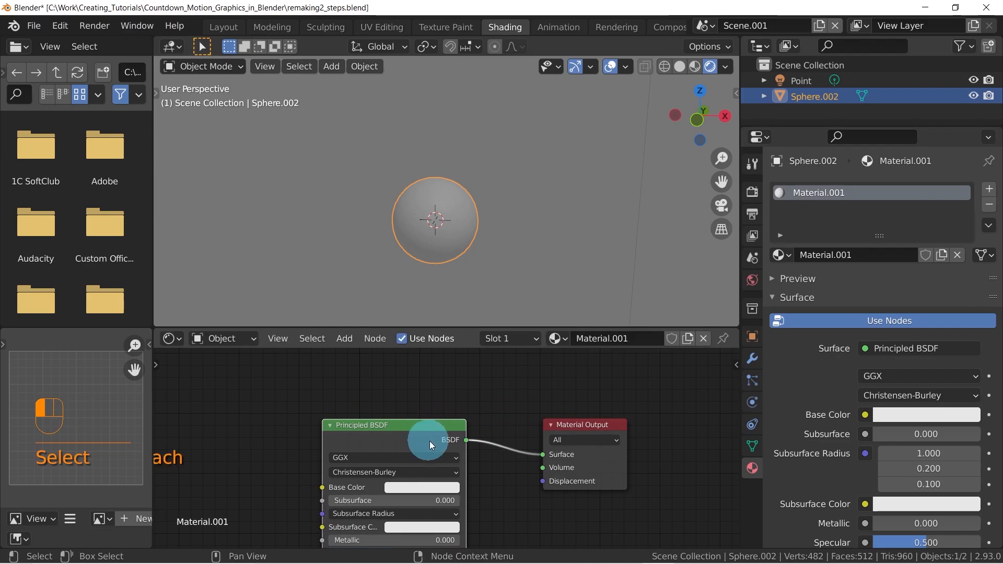
pyautogui.moveTo(418, 429); pyautogui.dragTo(589, 359, button='middle')
pyautogui.scroll(-3, 569, 412)
pyautogui.moveTo(559, 416); pyautogui.dragTo(546, 446, button='middle')
pyautogui.moveTo(464, 451); pyautogui.dragTo(510, 452, button='middle')
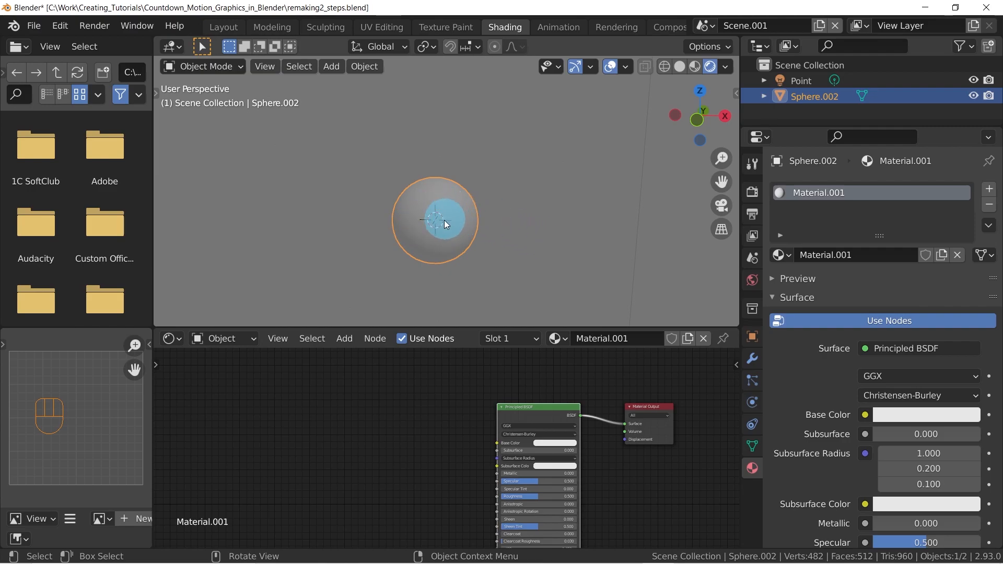
# Show the sphere's transform values in the 3D viewport's sidebar
pyautogui.press('n')
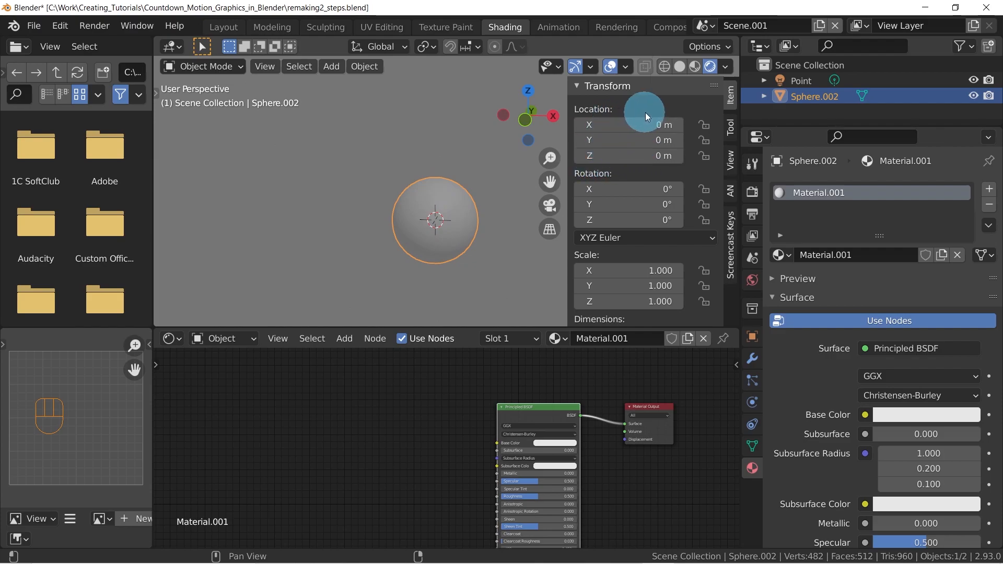
pyautogui.moveTo(417, 245); pyautogui.dragTo(443, 237, button='middle')
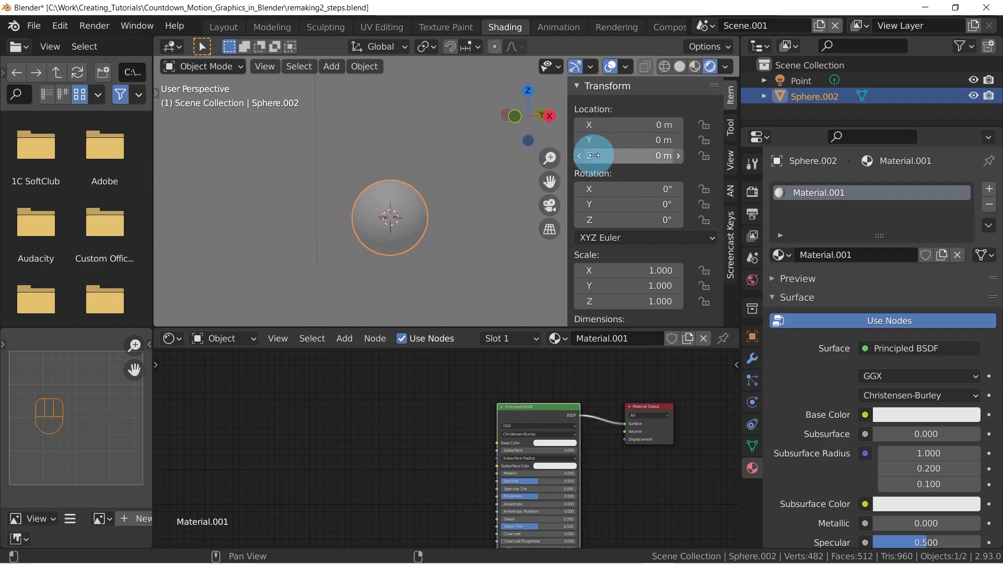
pyautogui.moveTo(378, 243); pyautogui.dragTo(433, 233, button='middle')
pyautogui.keyDown('shift'); pyautogui.moveTo(434, 233); pyautogui.dragTo(392, 243, button='middle'); pyautogui.keyUp('shift')
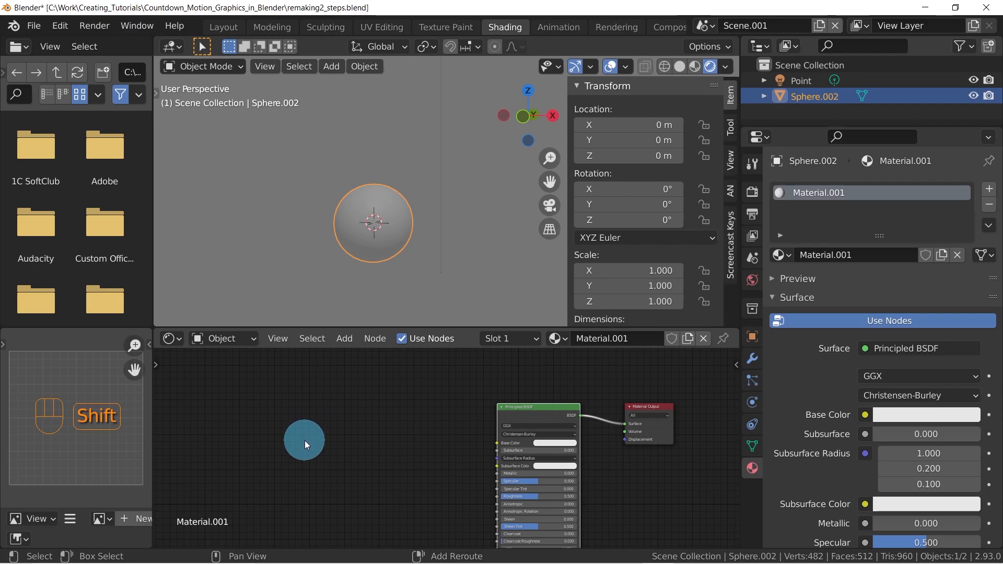
# Add an Object Info node to the left of the Principled BSDF node in the sphere's material
pyautogui.hotkey('shift', 'a')
pyautogui.moveTo(272, 404)
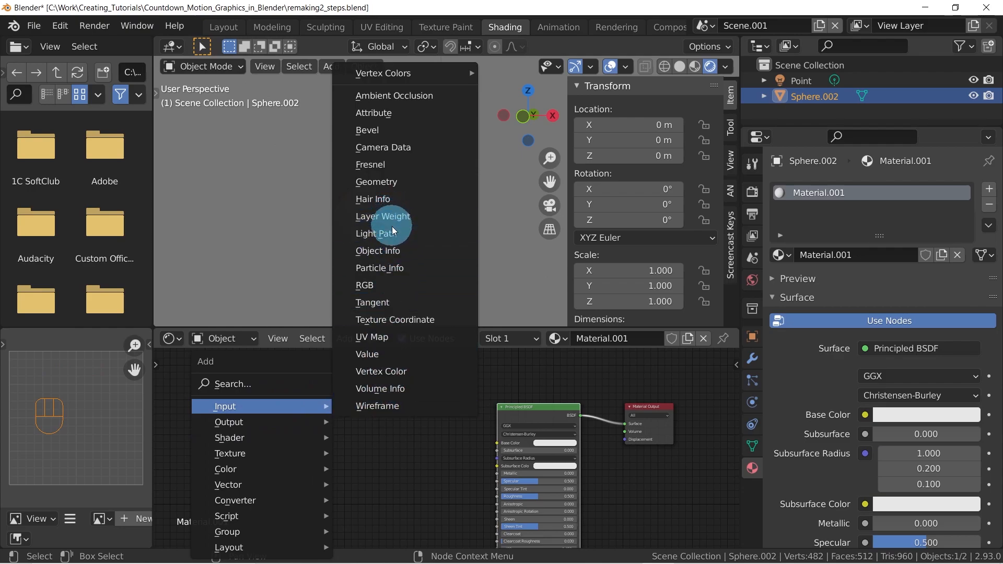
pyautogui.click(390, 250)
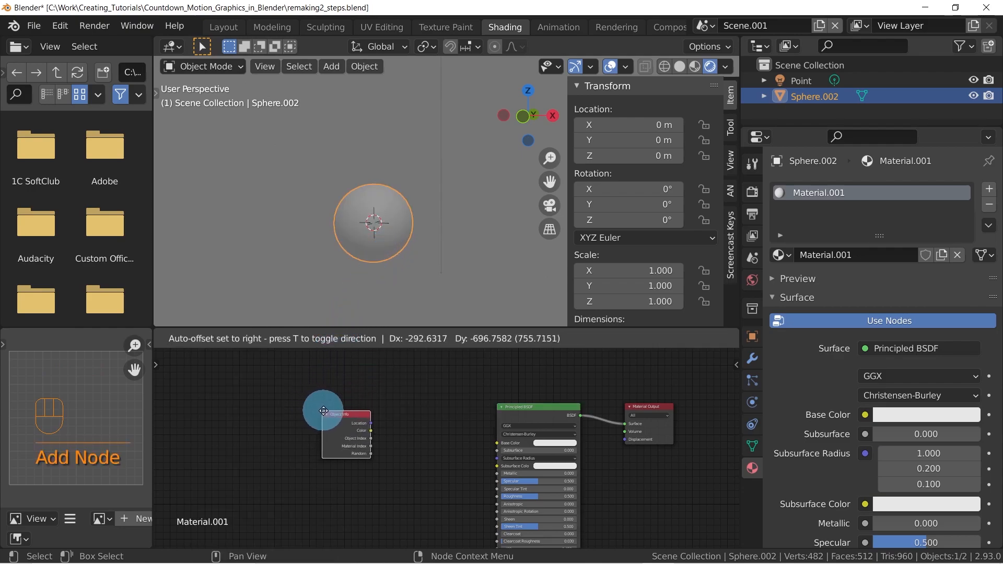
pyautogui.click(323, 411)
pyautogui.scroll(2, 353, 429)
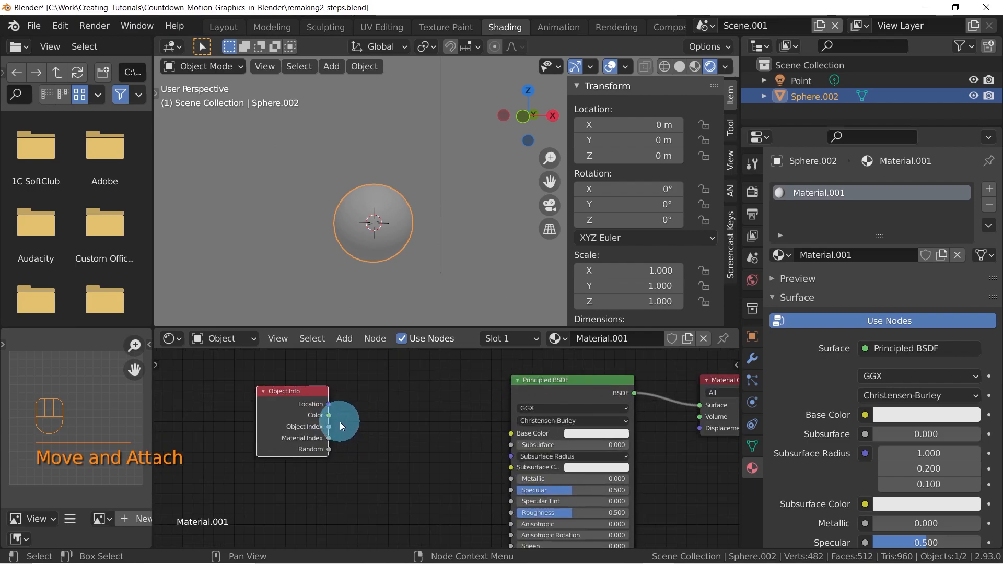
pyautogui.scroll(2, 337, 420)
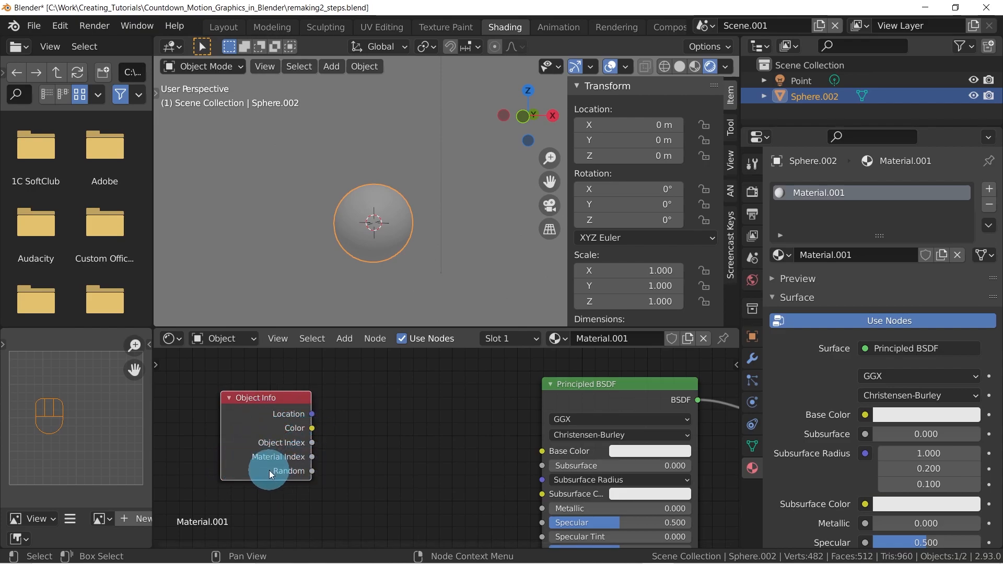
pyautogui.scroll(-3, 355, 449)
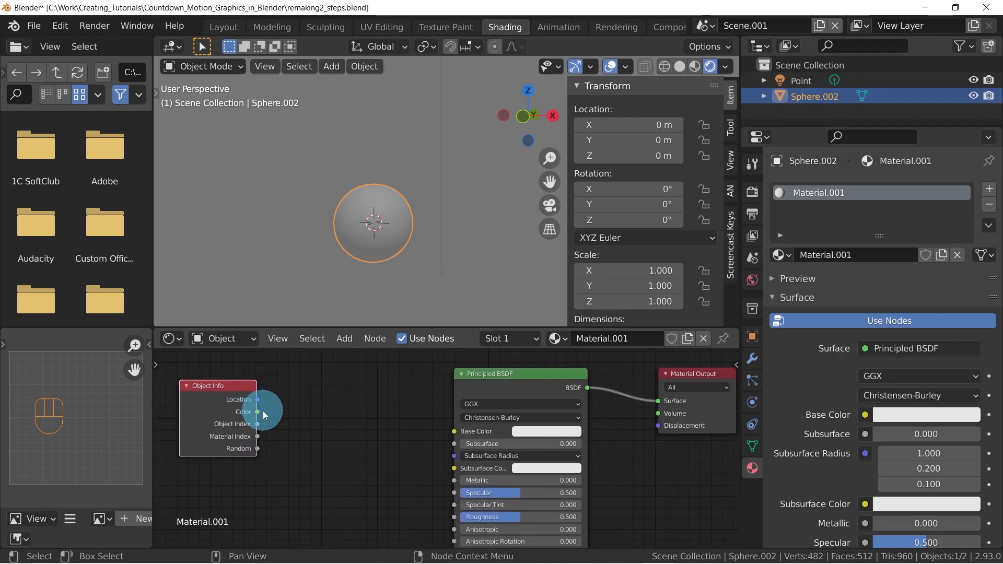
pyautogui.moveTo(297, 410); pyautogui.dragTo(324, 409, button='middle')
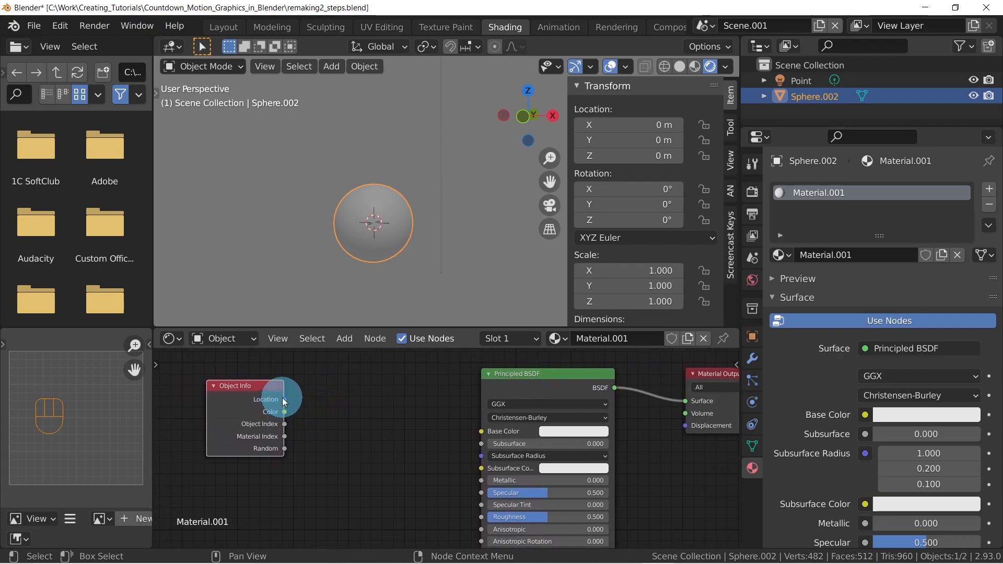
# Connect the Object Info node's Location output to the Base Color input of the Principled BSDF
pyautogui.moveTo(284, 400); pyautogui.dragTo(481, 428)
pyautogui.moveTo(431, 236); pyautogui.dragTo(362, 279, button='middle')
pyautogui.scroll(-2, 371, 252)
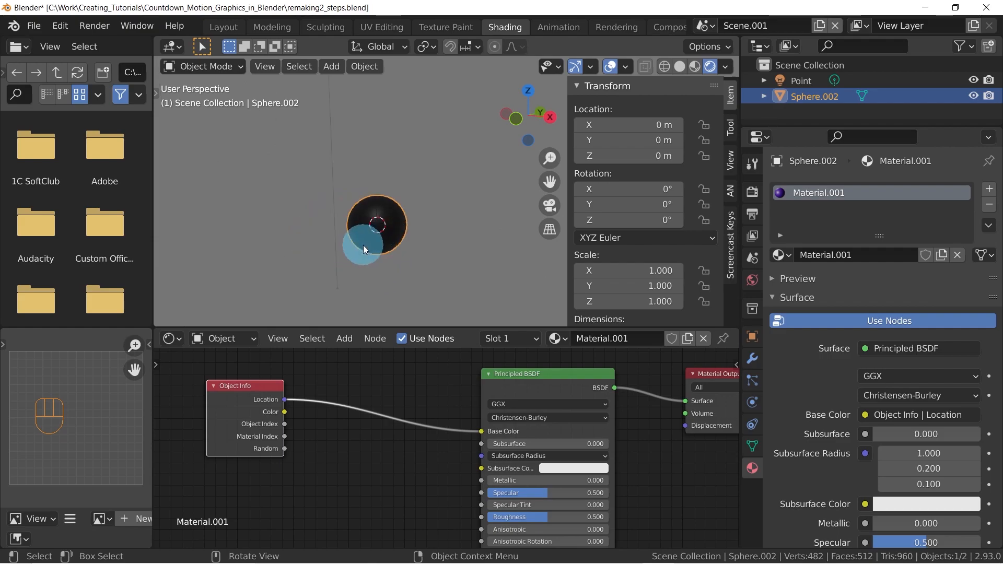
pyautogui.scroll(1, 413, 231)
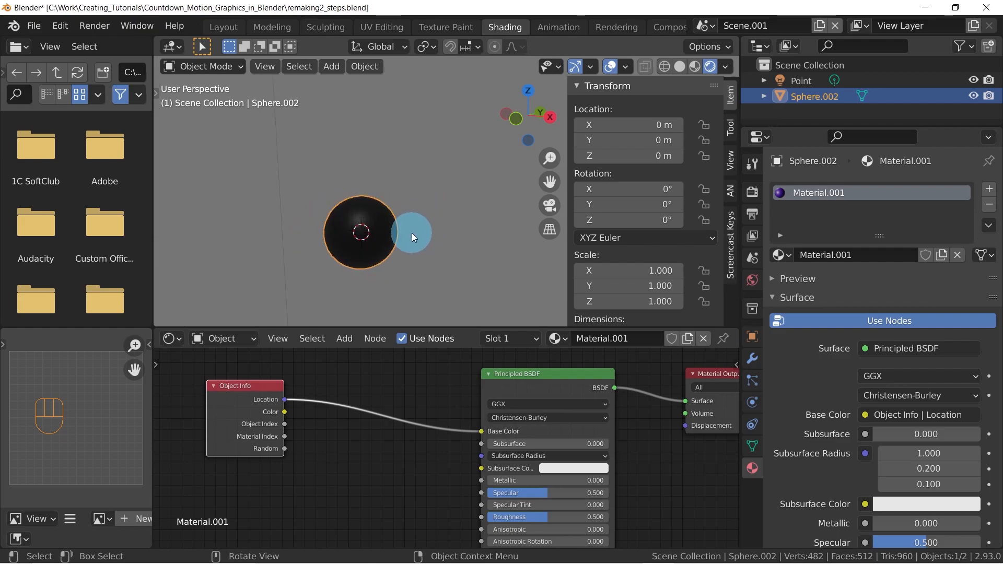
# Try moving the sphere about 2.27 m up along the global Z axis to test its location-driven color
pyautogui.press('g')
pyautogui.press('z')
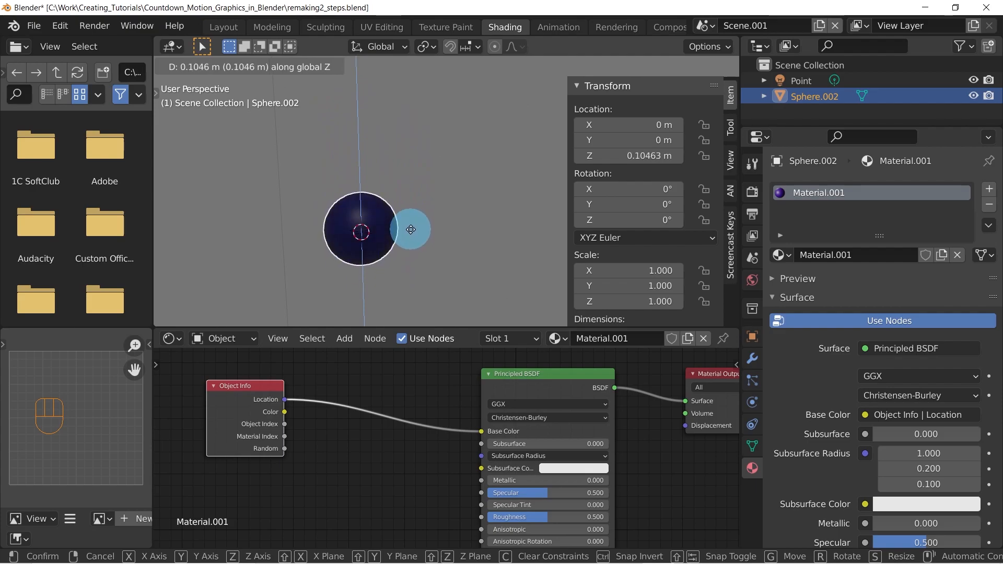
pyautogui.rightClick(411, 230)
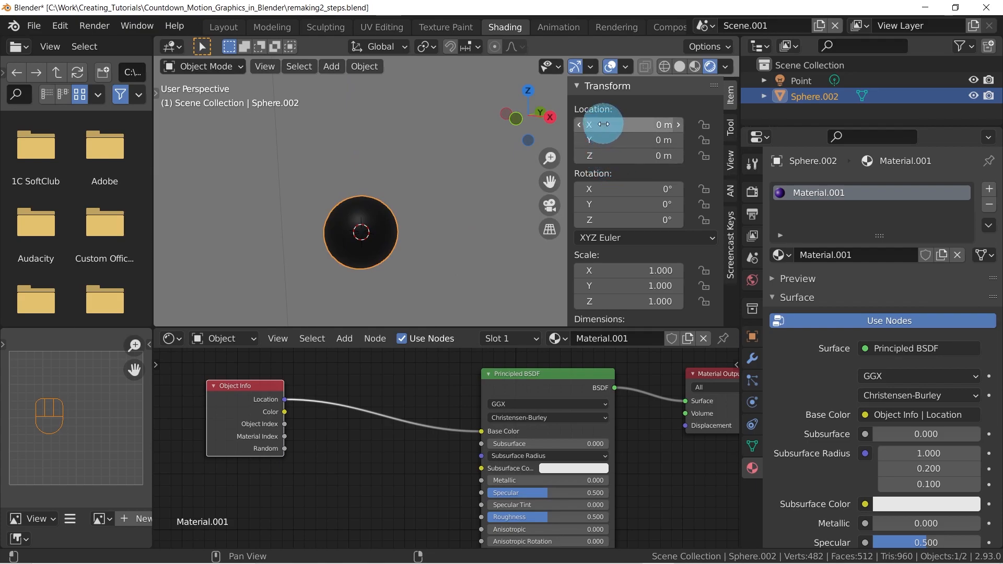
# Try moving the sphere about 1.44 m along the global X axis and about 2.24 m along the global Y axis to test its color
pyautogui.moveTo(427, 199); pyautogui.dragTo(424, 233, button='middle')
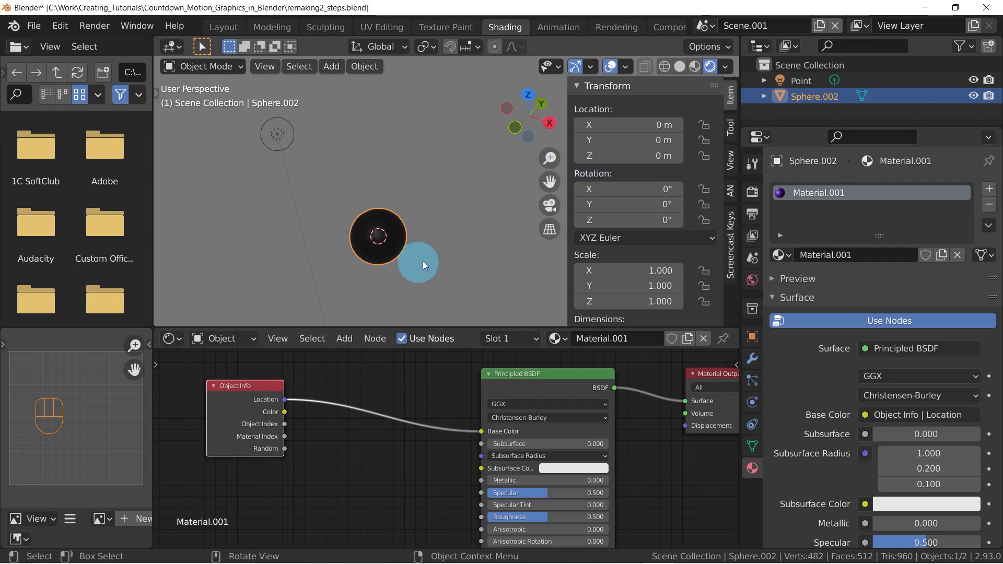
pyautogui.press('g')
pyautogui.press('x')
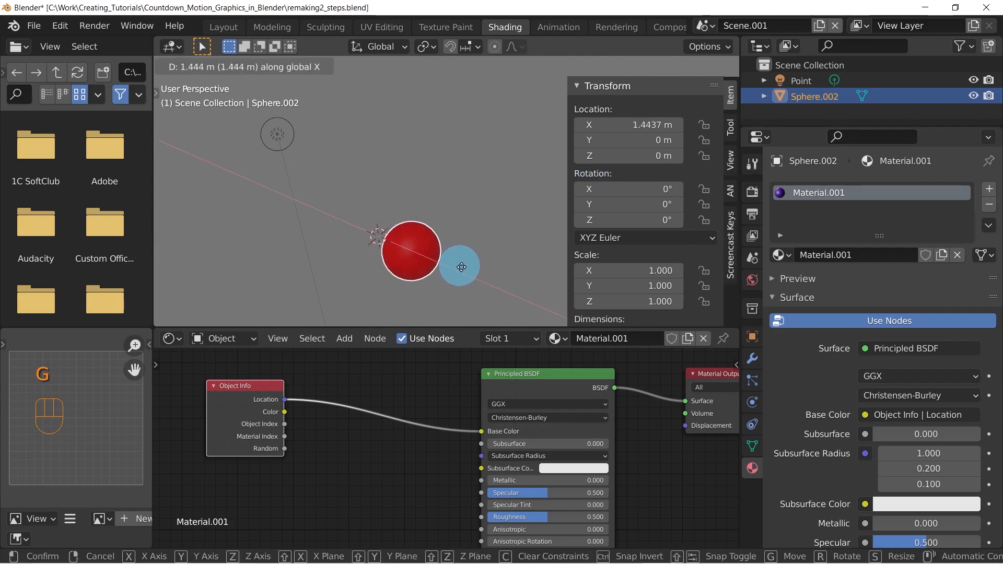
pyautogui.rightClick(430, 255)
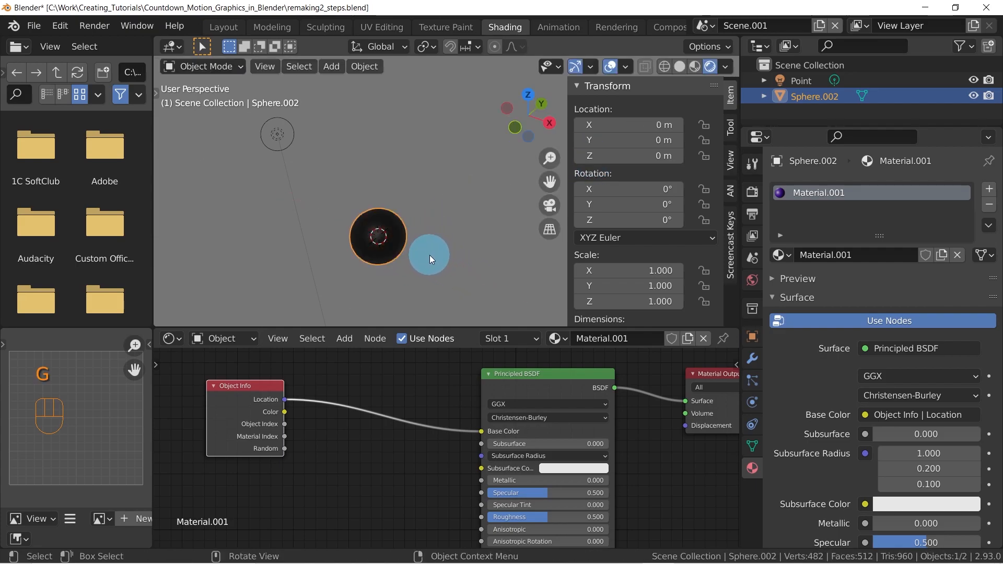
pyautogui.press('g')
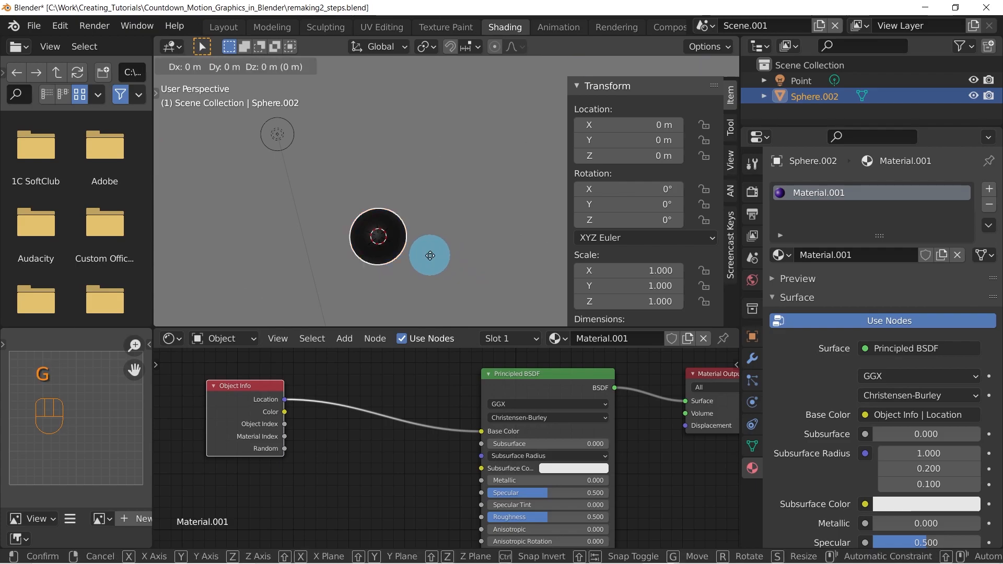
pyautogui.press('y')
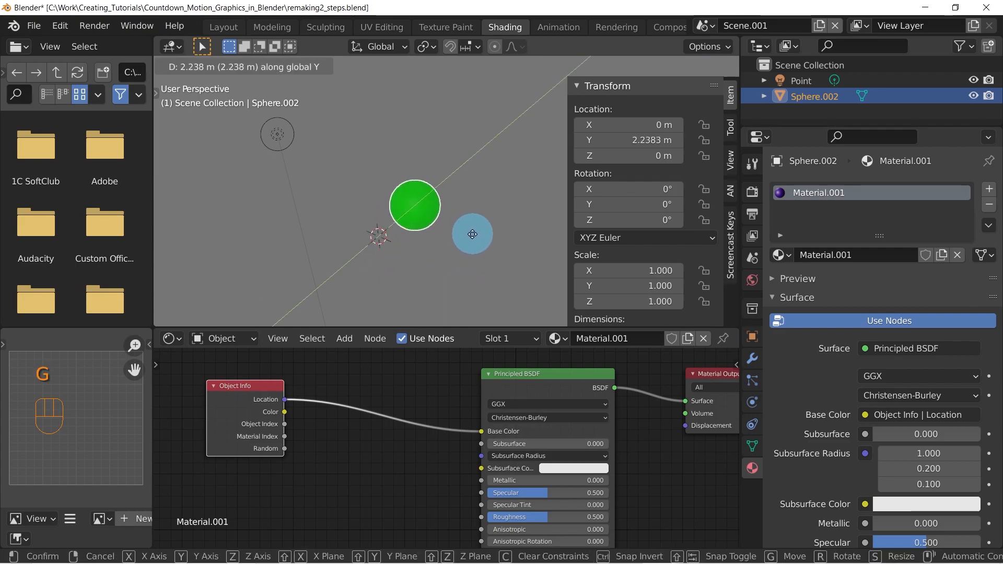
pyautogui.rightClick(431, 274)
pyautogui.moveTo(432, 273); pyautogui.dragTo(431, 200, button='middle')
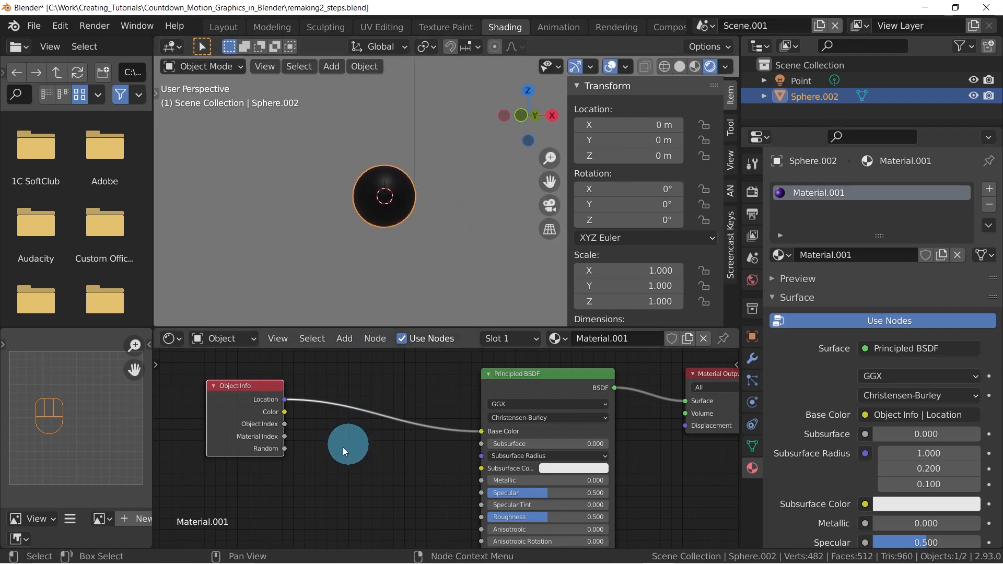
# Move the Object Info node farther away from the Principled BSDF node to widen the gap between them
pyautogui.moveTo(281, 408); pyautogui.dragTo(231, 404)
pyautogui.moveTo(324, 432); pyautogui.dragTo(351, 448, button='middle')
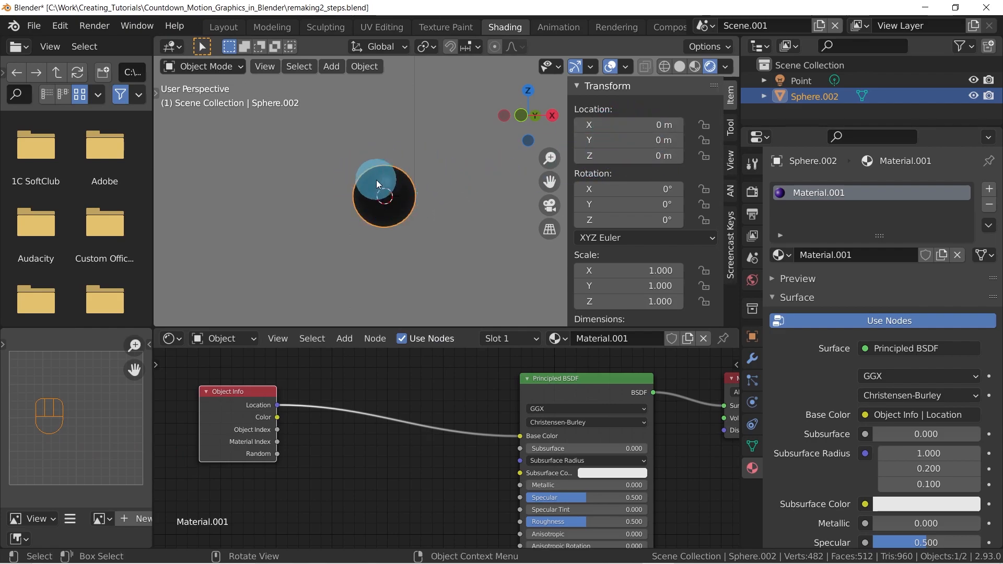
# Try raising the sphere about 2.01 m along the global Z axis to test the color from its Location vector
pyautogui.moveTo(412, 215); pyautogui.dragTo(392, 222, button='middle')
pyautogui.press('g')
pyautogui.press('z')
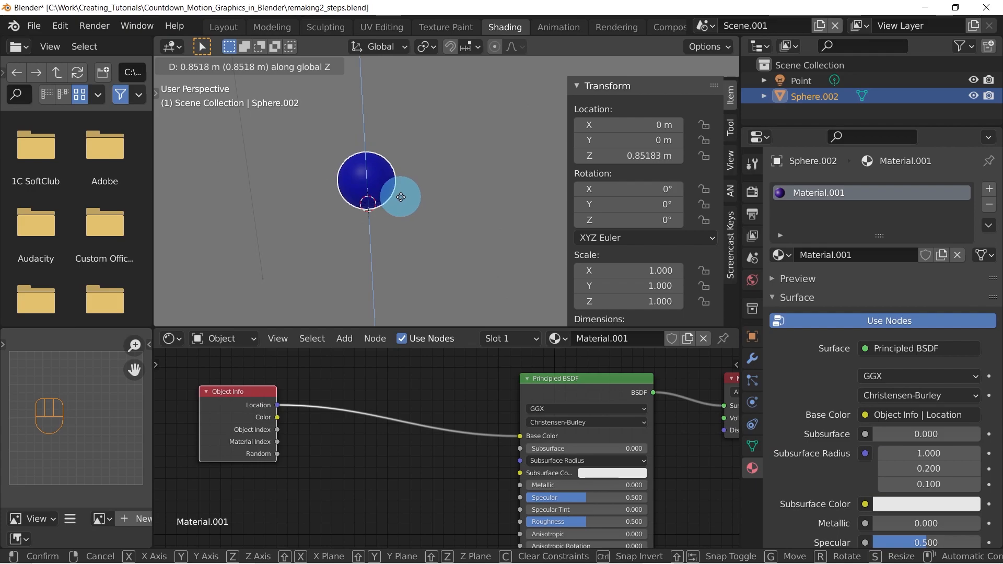
pyautogui.rightClick(397, 203)
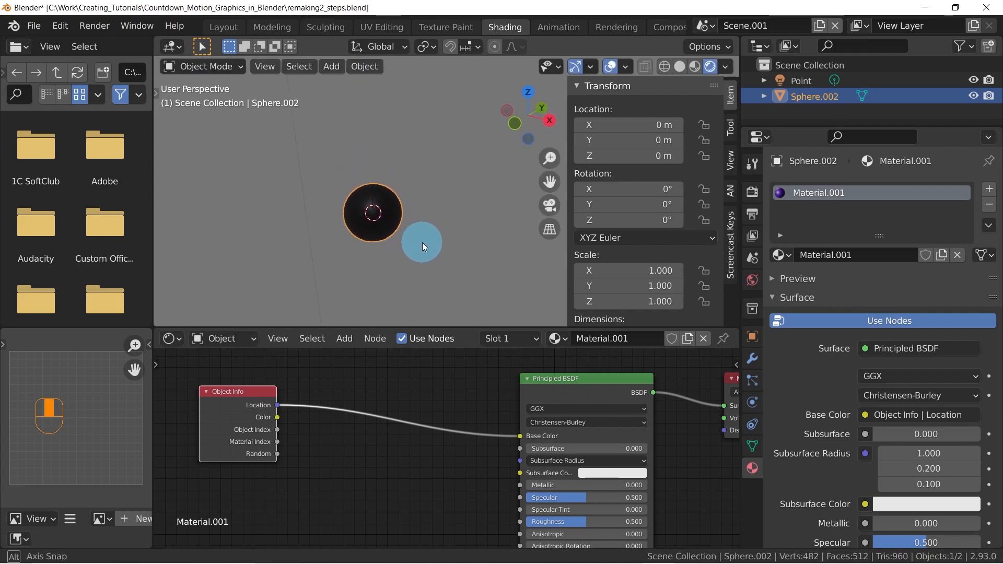
# Insert a Separate XYZ node between Object Info and Principled BSDF, and connect its Z output to the Base Color input
pyautogui.moveTo(230, 400); pyautogui.dragTo(214, 396)
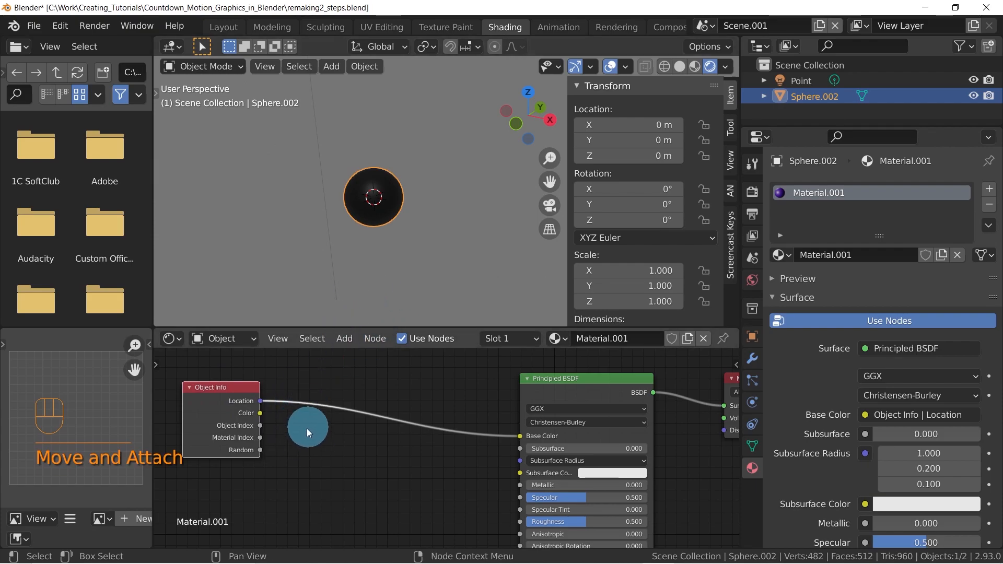
pyautogui.hotkey('shift', 'a')
pyautogui.moveTo(311, 479)
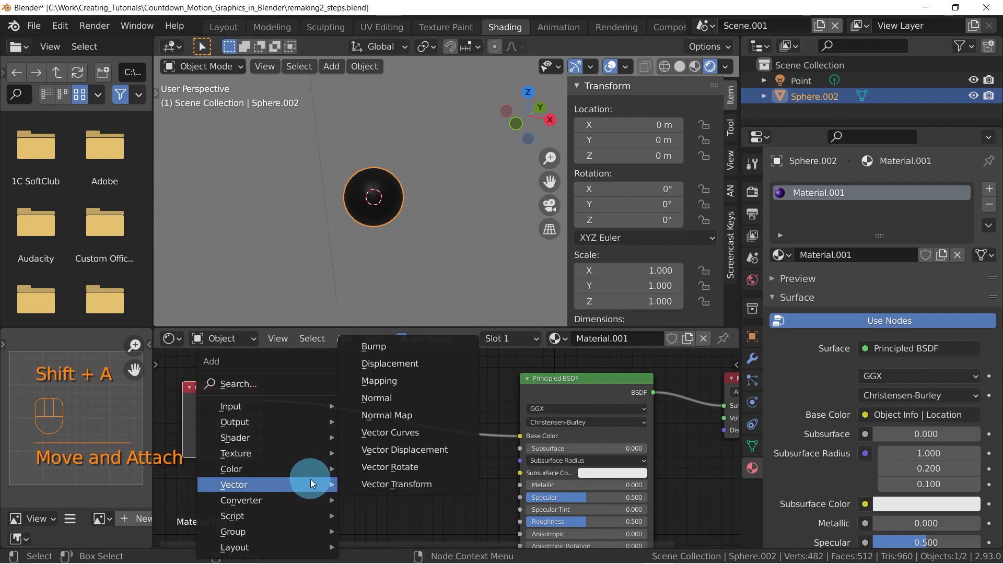
pyautogui.moveTo(284, 499)
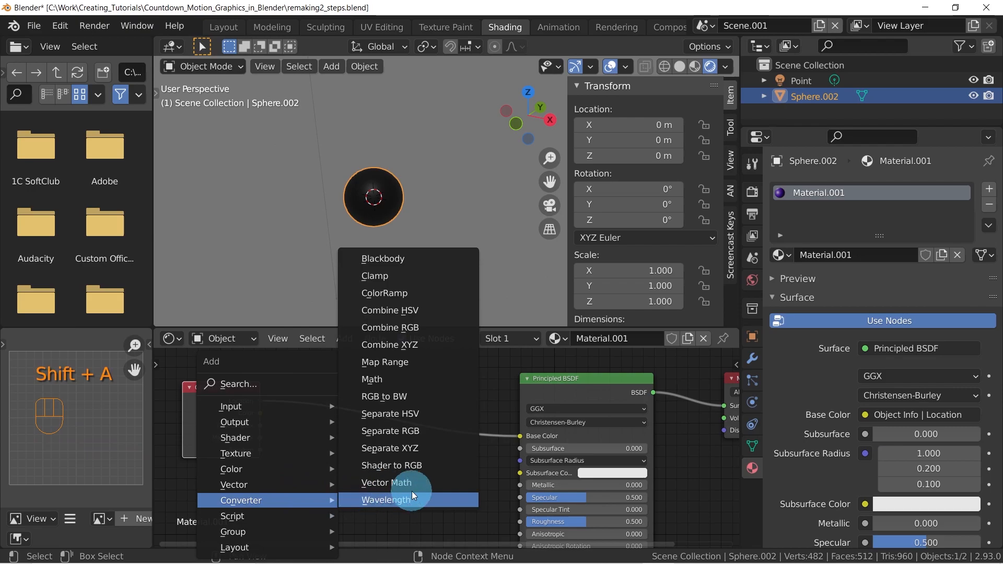
pyautogui.click(395, 454)
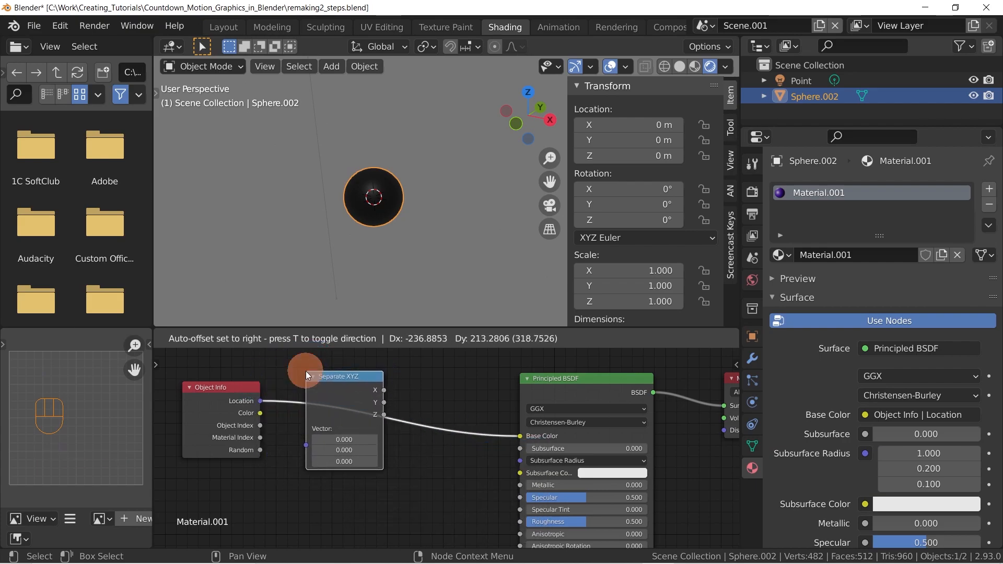
pyautogui.click(305, 370)
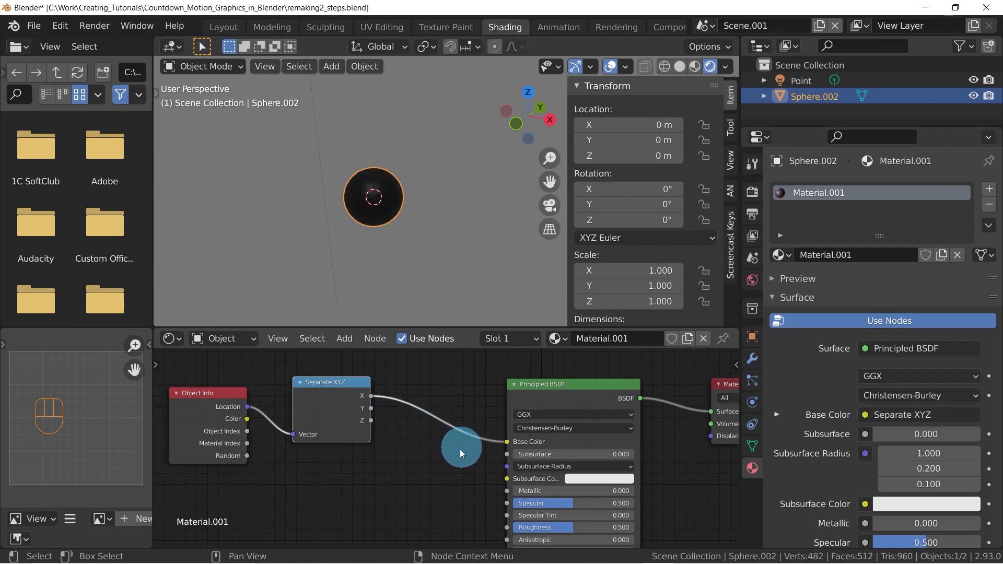
pyautogui.moveTo(371, 419); pyautogui.dragTo(507, 448)
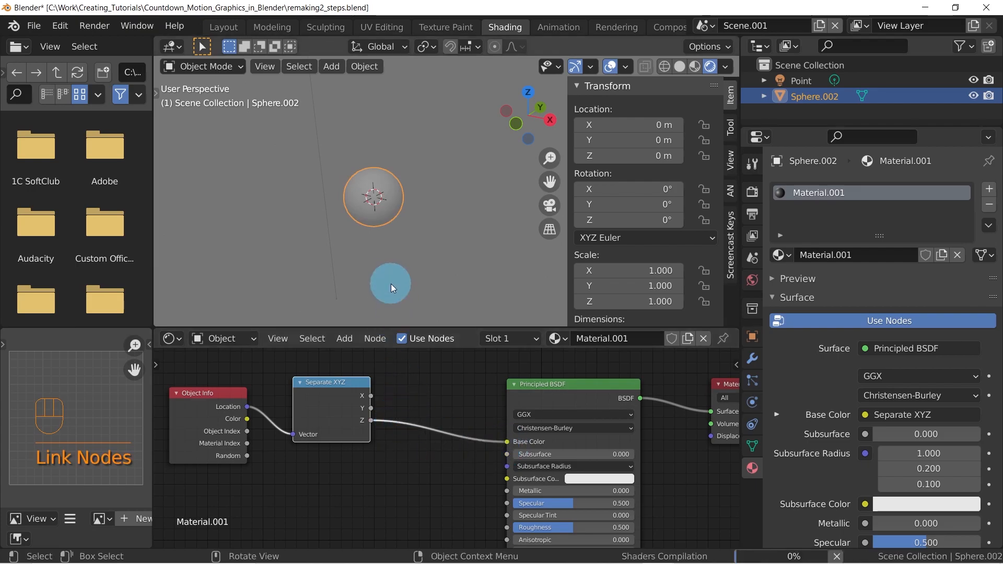
# Try raising the sphere about 2.32 m along the global Z axis to test the color from the Z output alone
pyautogui.moveTo(391, 241); pyautogui.dragTo(433, 243, button='middle')
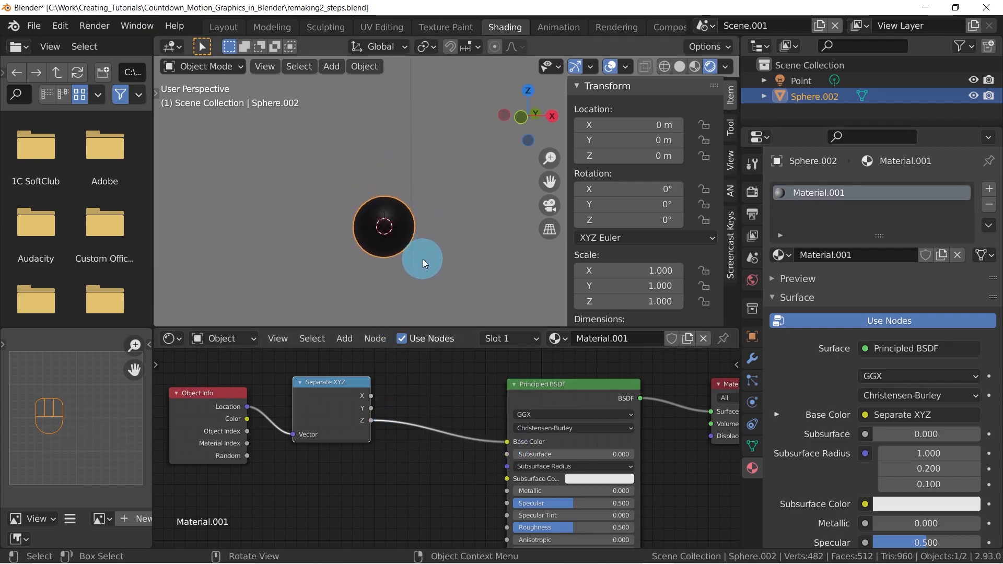
pyautogui.press('g')
pyautogui.press('z')
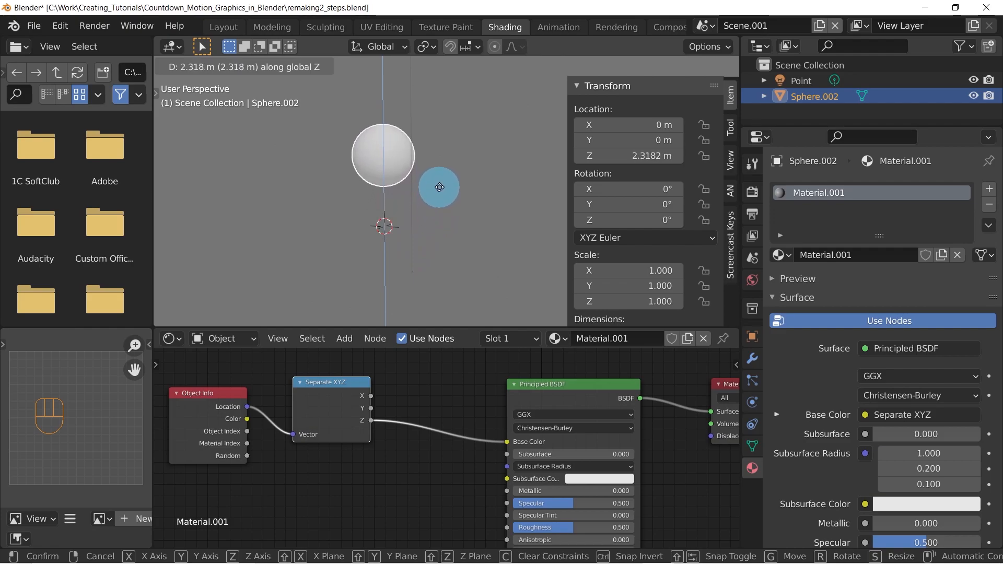
pyautogui.rightClick(443, 208)
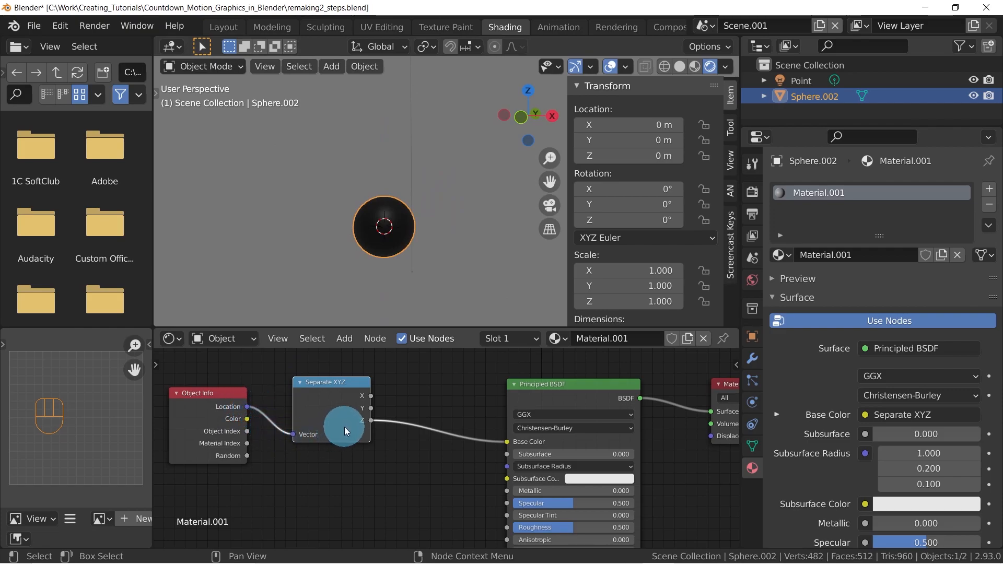
# Spread out the Object Info and Separate XYZ nodes to leave a wider gap before the Principled BSDF node
pyautogui.moveTo(424, 426); pyautogui.dragTo(474, 461, button='middle')
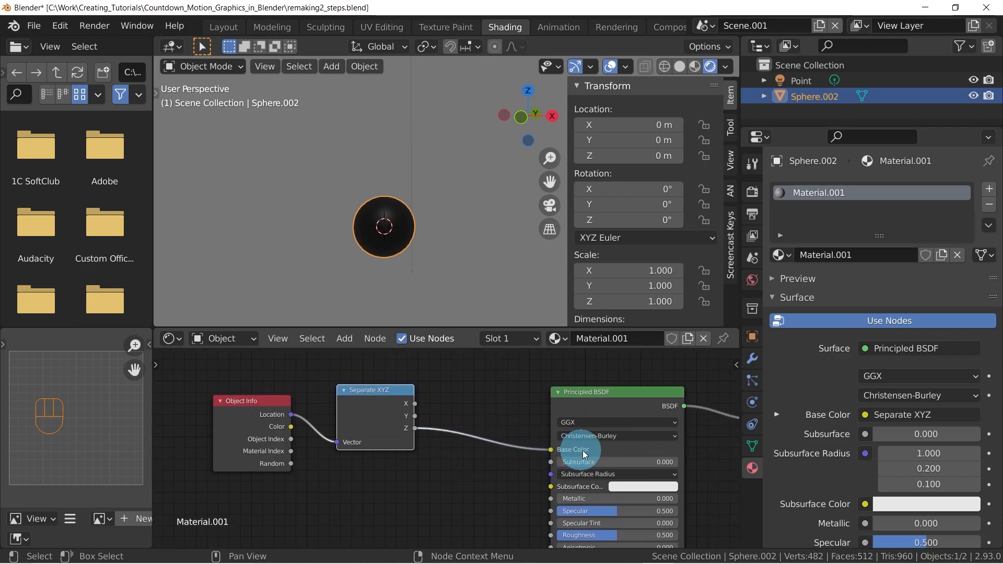
pyautogui.moveTo(604, 452); pyautogui.dragTo(426, 437, button='middle')
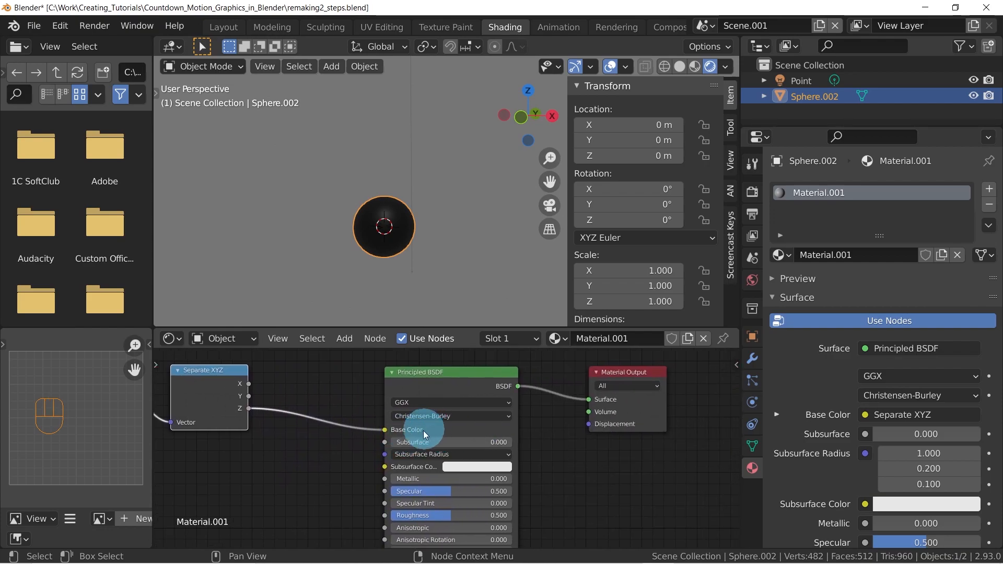
pyautogui.moveTo(286, 419); pyautogui.dragTo(565, 433, button='middle')
pyautogui.moveTo(339, 397); pyautogui.dragTo(229, 397)
pyautogui.moveTo(494, 383); pyautogui.dragTo(409, 392)
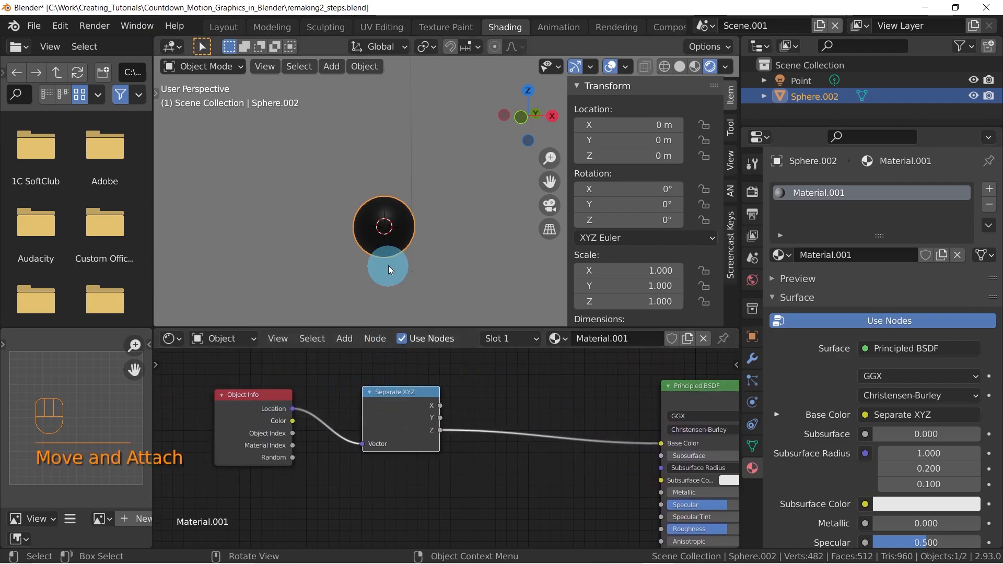
# Try raising the sphere about 0.49 m along the global Z axis to test its grey shade
pyautogui.moveTo(384, 249)
pyautogui.mouseDown(button='middle')
pyautogui.moveTo(349, 261)
pyautogui.moveTo(403, 247)
pyautogui.mouseUp(button='middle')
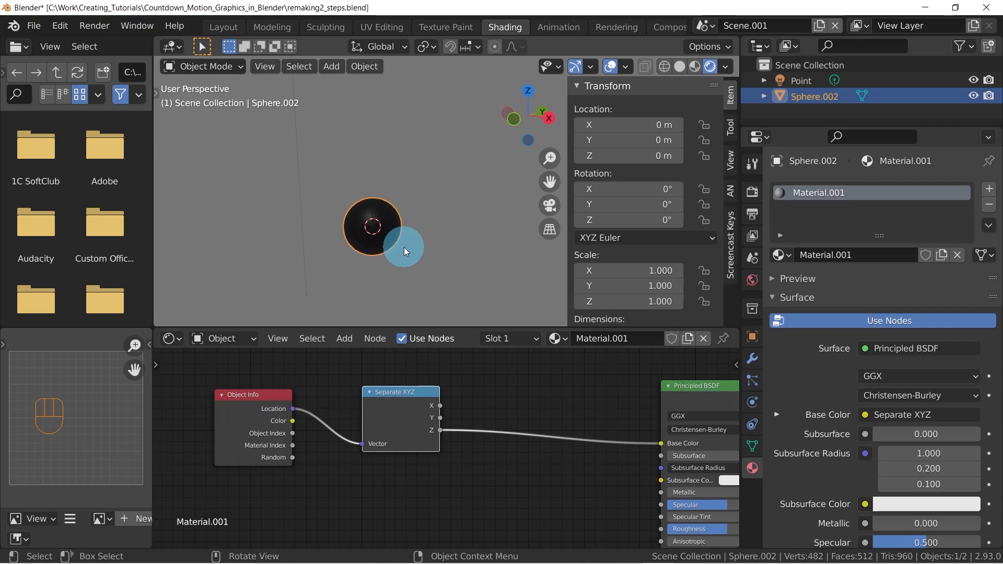
pyautogui.press('g')
pyautogui.press('z')
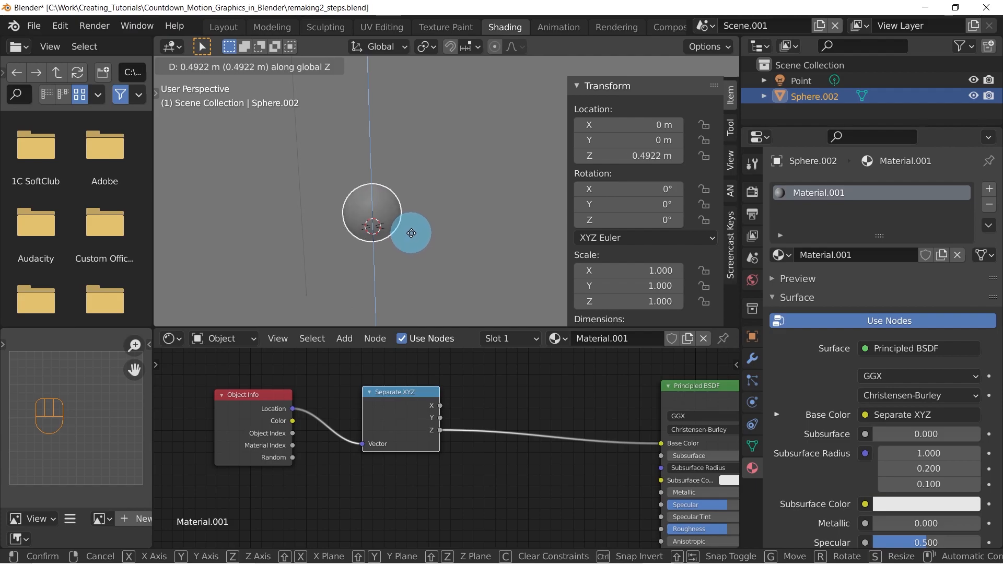
pyautogui.rightClick(410, 233)
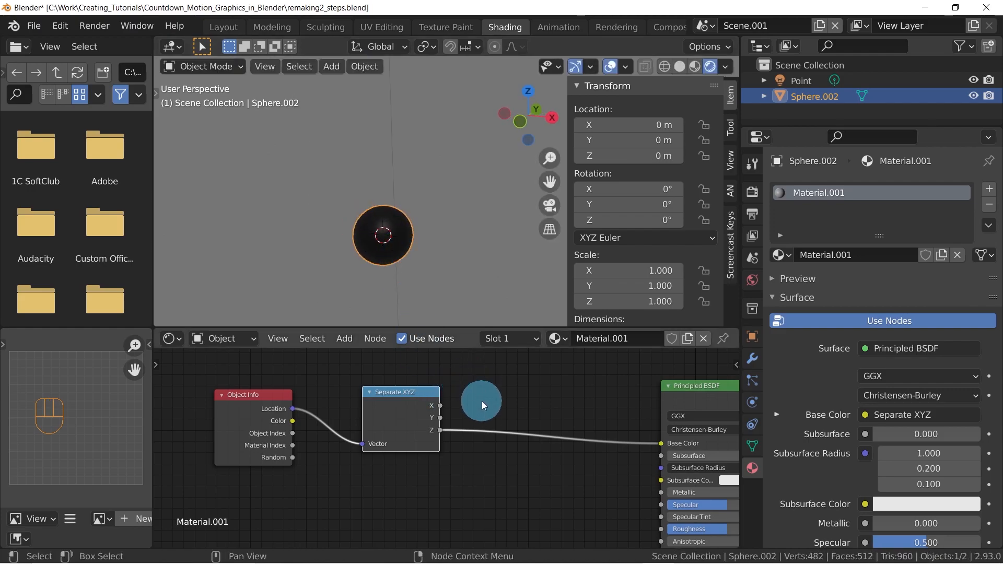
# Insert a ColorRamp node on the link between the Separate XYZ node's Z output and the Principled BSDF's Base Color
pyautogui.moveTo(481, 399); pyautogui.dragTo(423, 411, button='middle')
pyautogui.hotkey('shift', 'a')
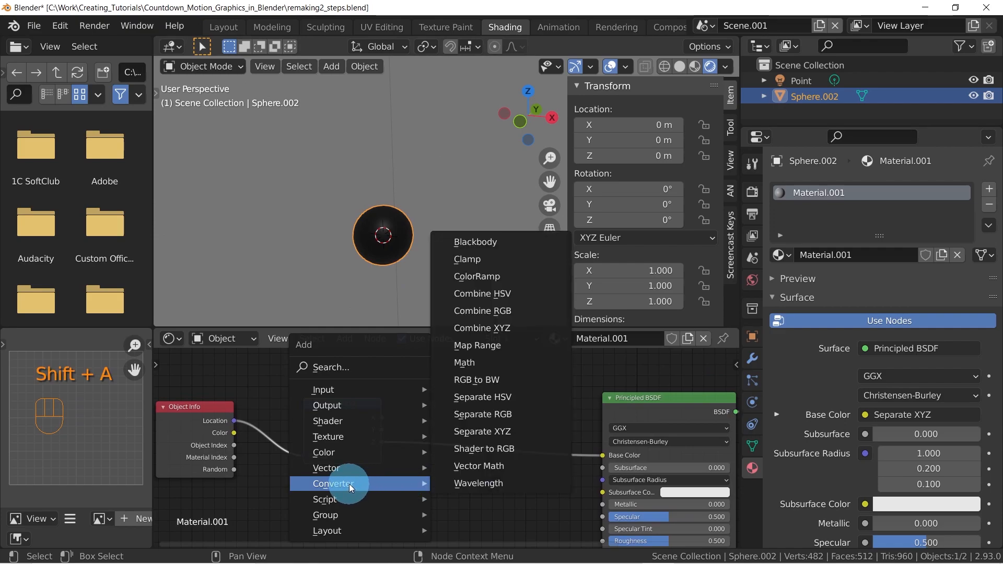
pyautogui.click(485, 286)
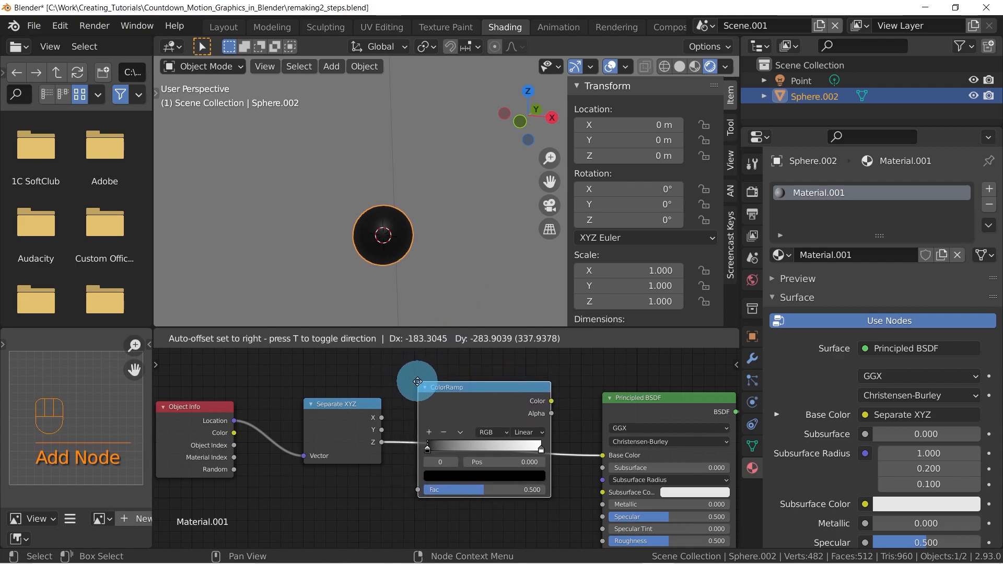
pyautogui.click(418, 382)
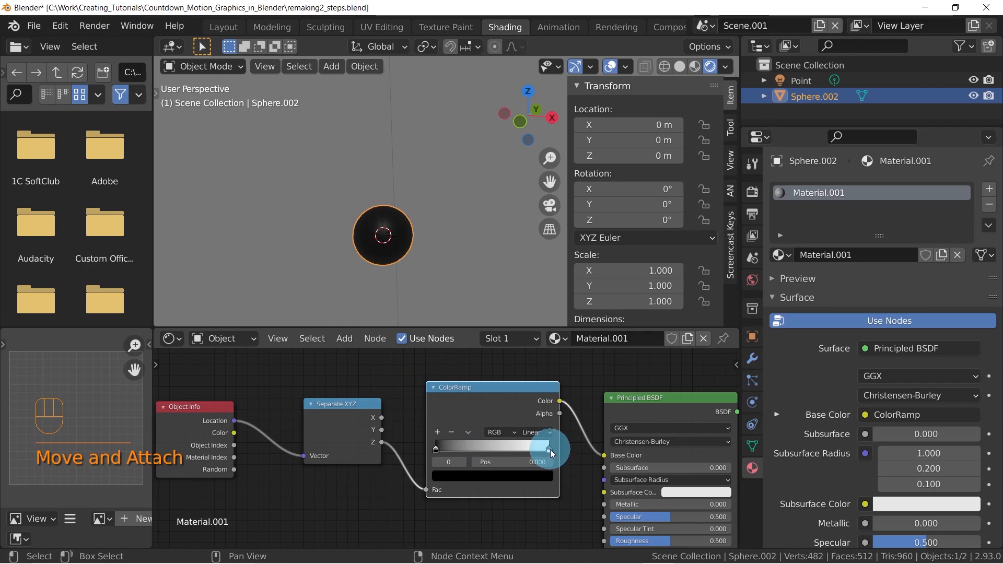
# Move the sphere about 0.51 m up along the global Z axis to test the ColorRamp
pyautogui.click(393, 234)
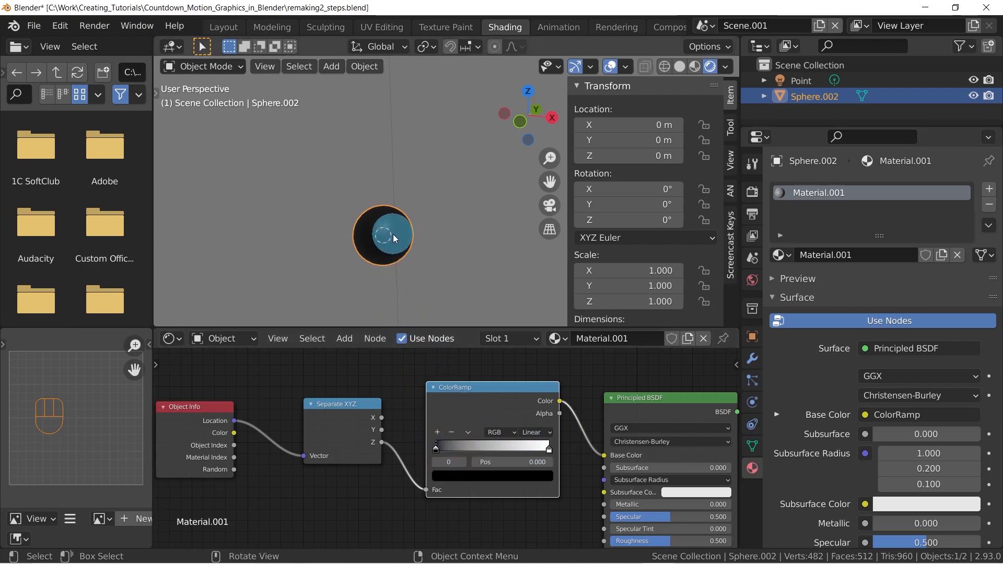
pyautogui.press('g')
pyautogui.press('z')
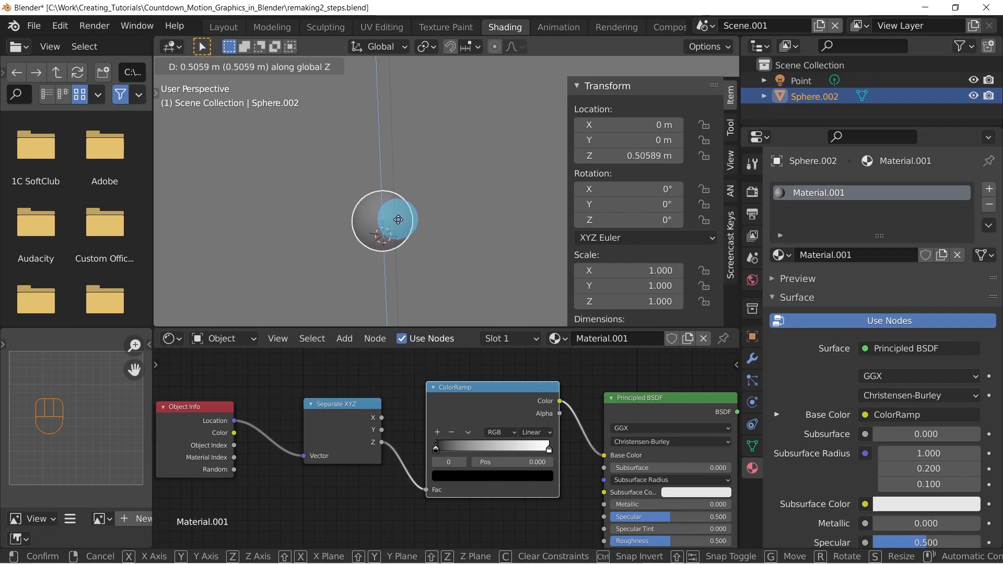
pyautogui.click(398, 219)
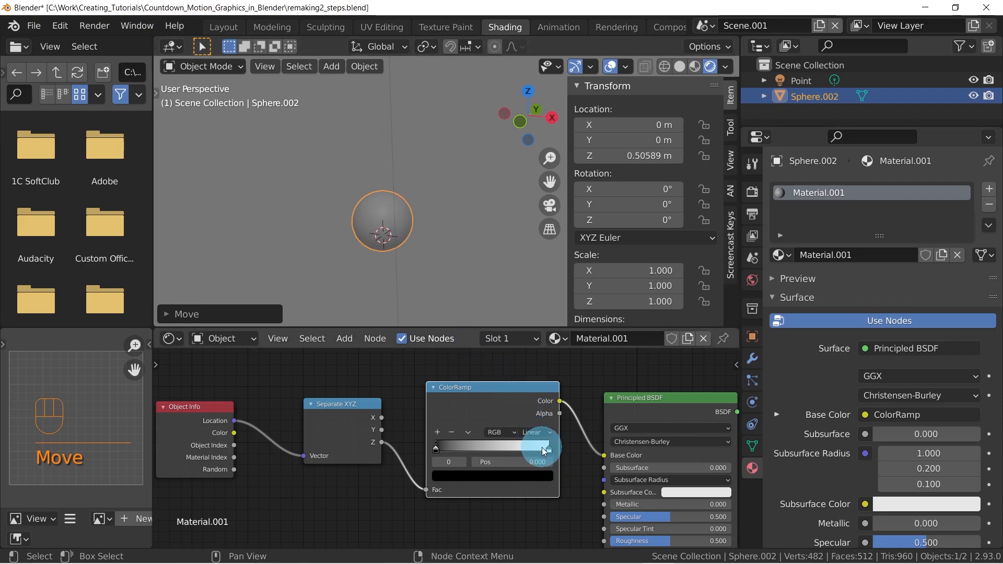
# Set the position of the ColorRamp's white stop to 0.5
pyautogui.moveTo(543, 448); pyautogui.dragTo(485, 440)
pyautogui.click(496, 459)
pyautogui.write('0.5')
pyautogui.press('Return')
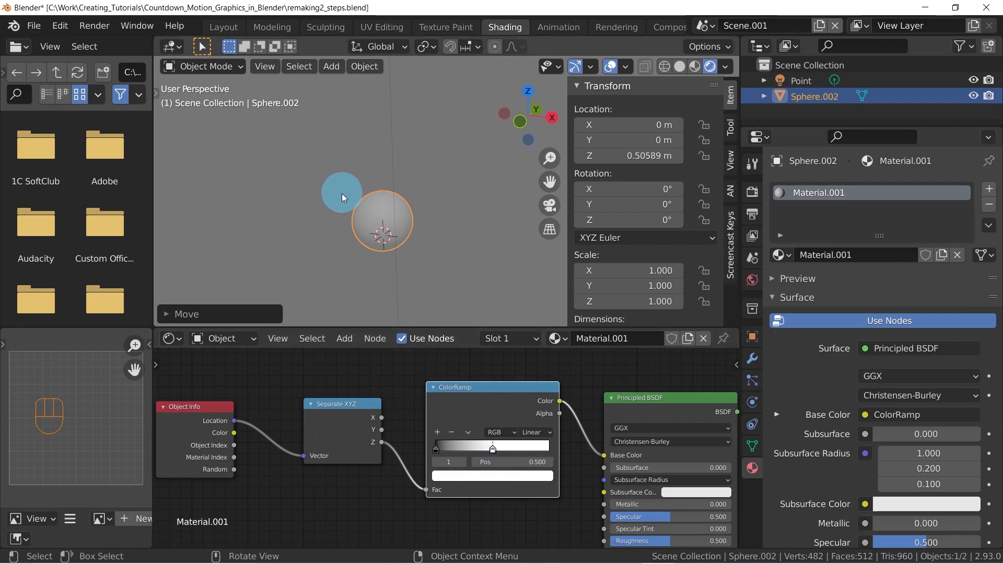
# Set the sphere's Z location to 0.5 m
pyautogui.click(635, 157)
pyautogui.write('.5')
pyautogui.press('Return')
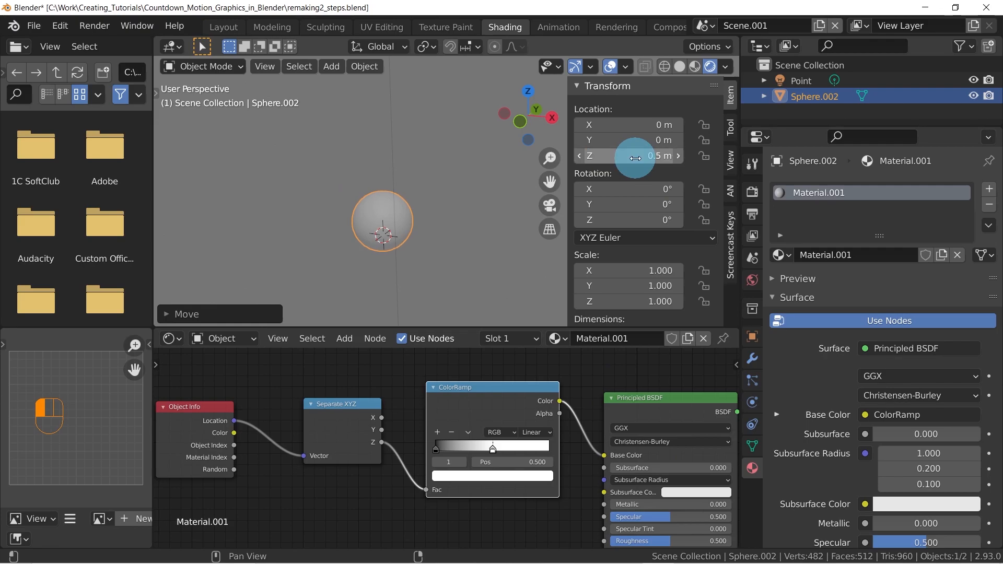
# Try the ColorRamp's white stop at position 1.000 and return it to 0.500 to compare the sphere's shade
pyautogui.scroll(2, 378, 205)
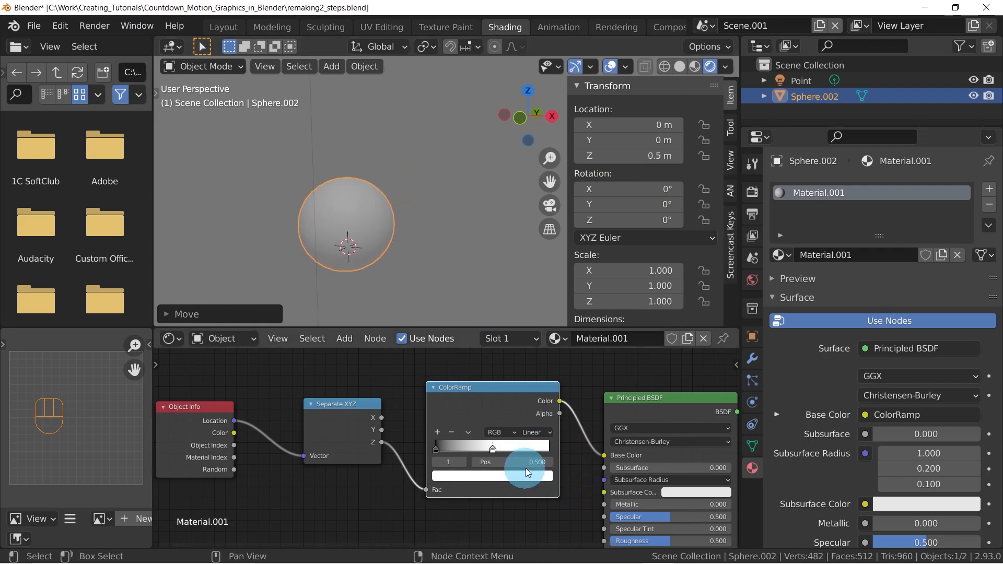
pyautogui.moveTo(492, 448); pyautogui.dragTo(566, 438)
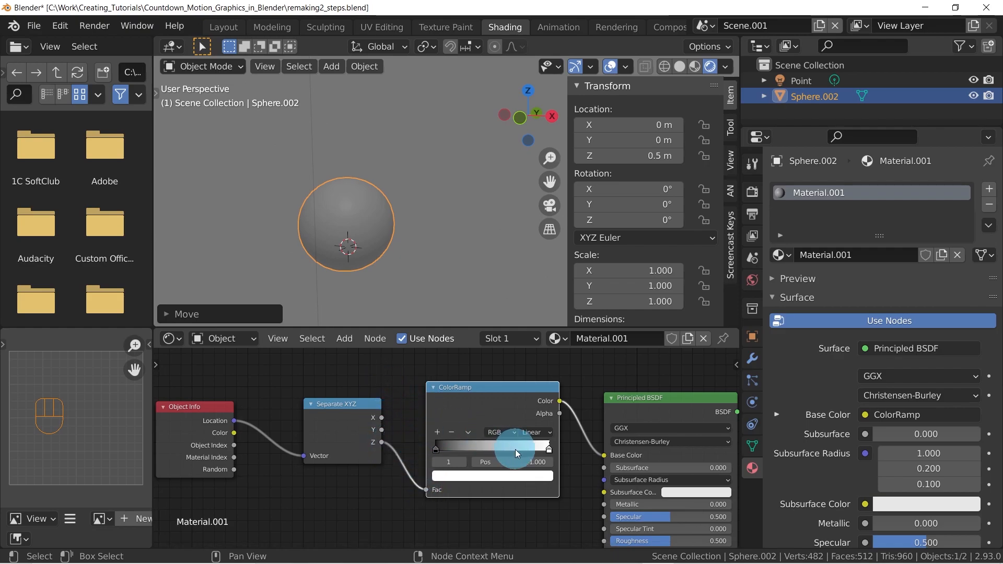
pyautogui.moveTo(549, 449); pyautogui.dragTo(489, 446)
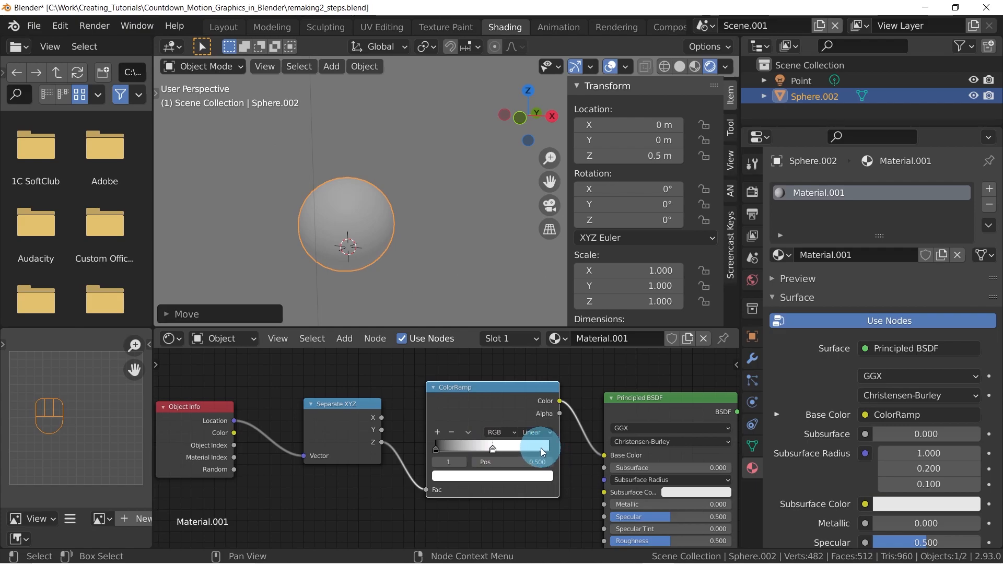
# Move the ColorRamp's black stop to about 0.191 and set the sphere's Z location to 0 m
pyautogui.click(494, 451)
pyautogui.moveTo(435, 448); pyautogui.dragTo(450, 450)
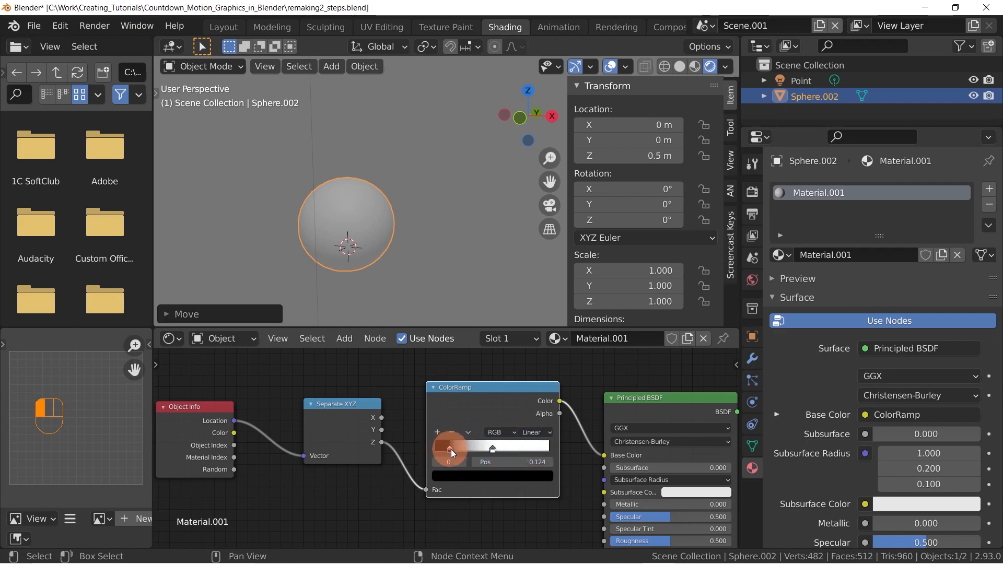
pyautogui.doubleClick(655, 156)
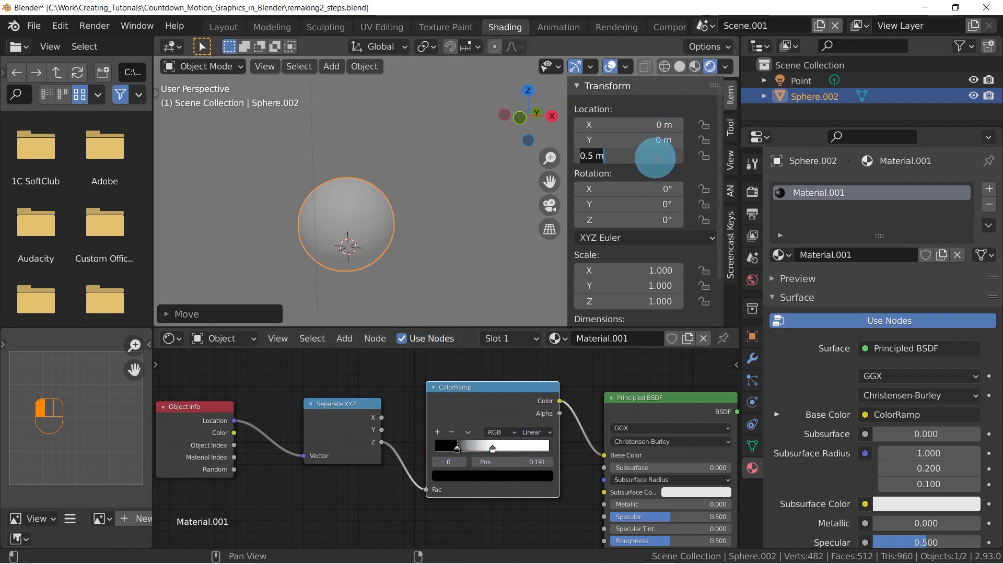
pyautogui.write('.')
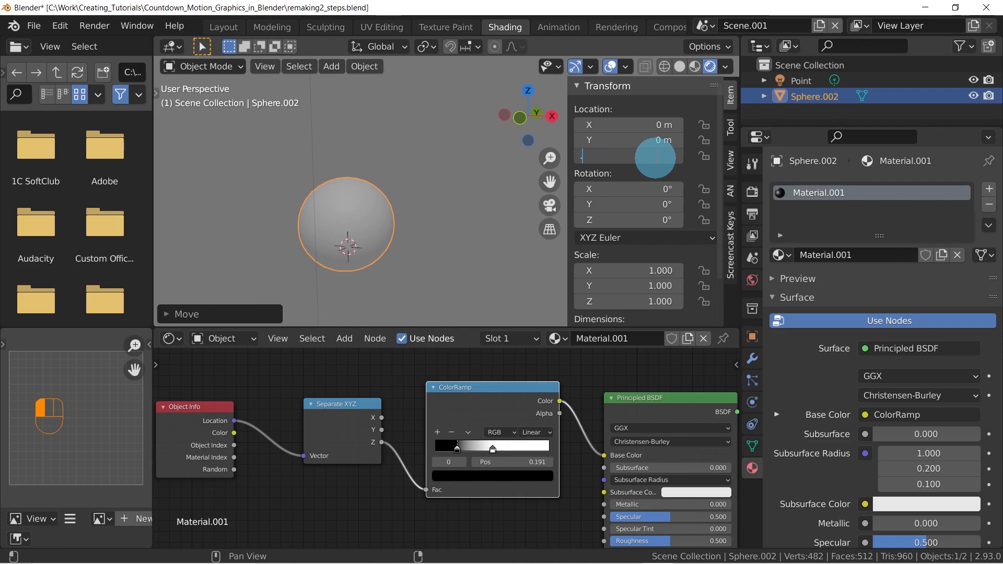
pyautogui.press('Return')
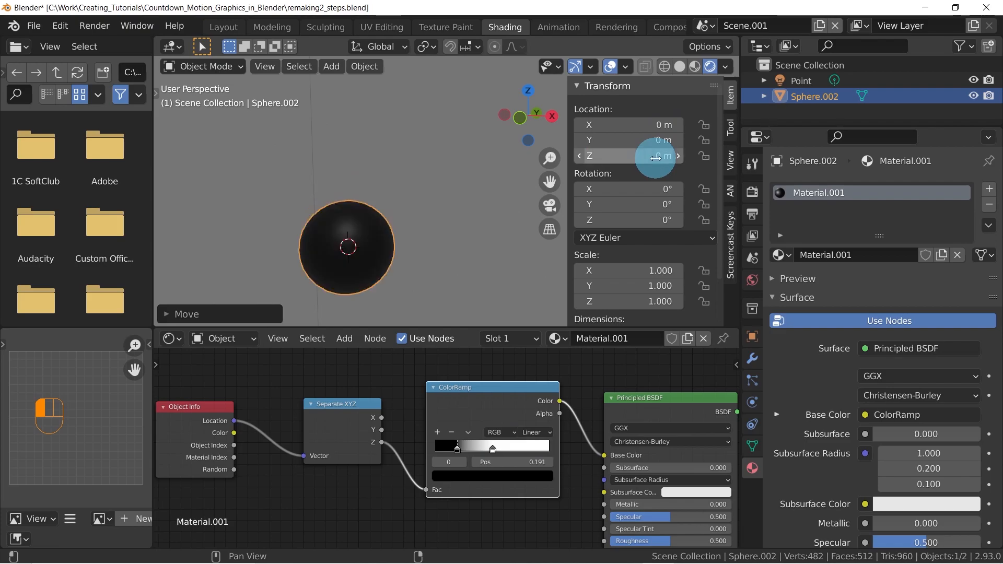
# Preview the sphere's shade while moving it up to about 0.52 m along the global Z axis, and cancel the move
pyautogui.press('g')
pyautogui.press('z')
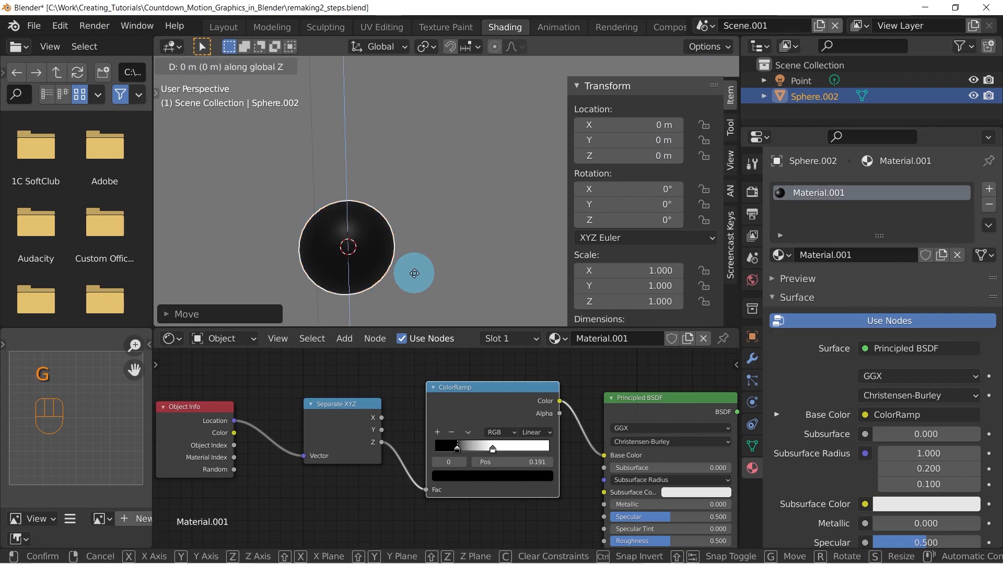
pyautogui.press('shift')
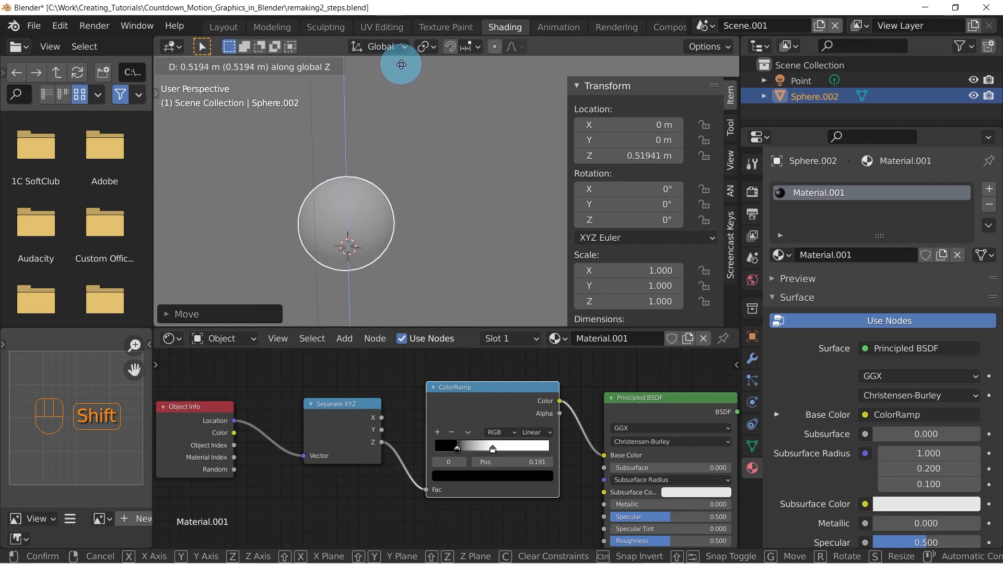
pyautogui.rightClick(405, 439)
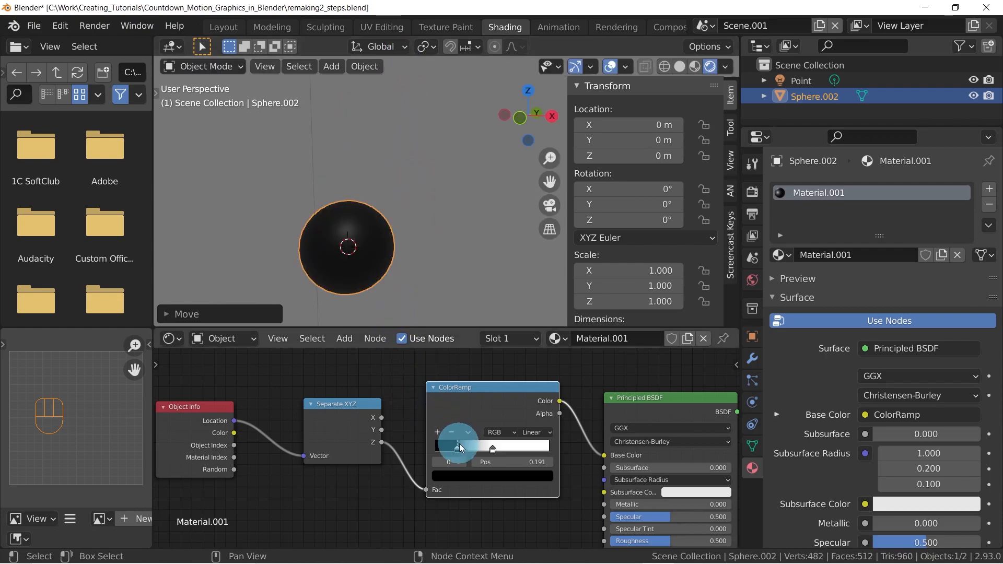
# Set the ColorRamp's black stop to position 0.490 and its white stop to 0.510 for a sharp transition
pyautogui.moveTo(459, 447)
pyautogui.mouseDown()
pyautogui.moveTo(494, 450)
pyautogui.moveTo(459, 450)
pyautogui.moveTo(474, 452)
pyautogui.mouseUp()
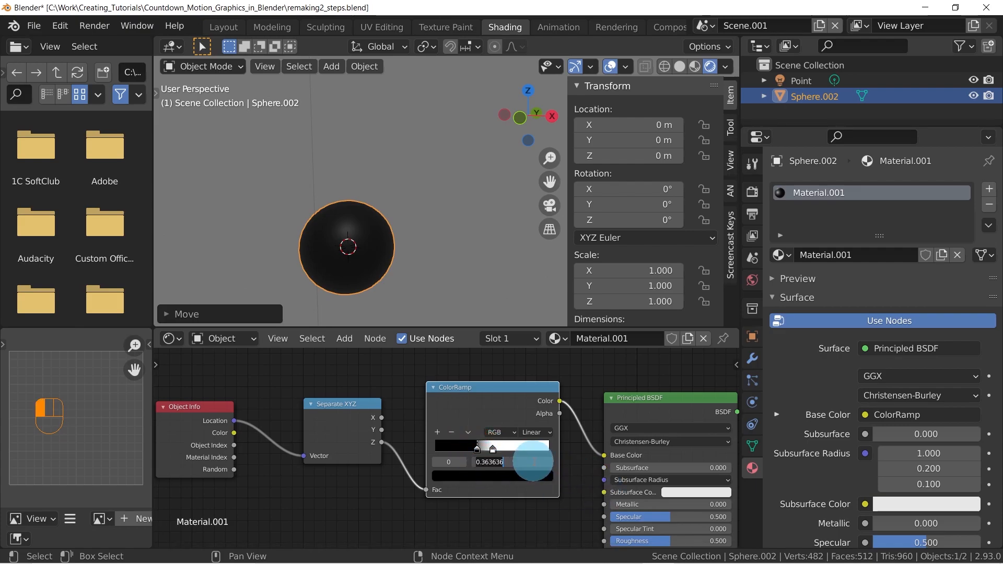
pyautogui.click(533, 461)
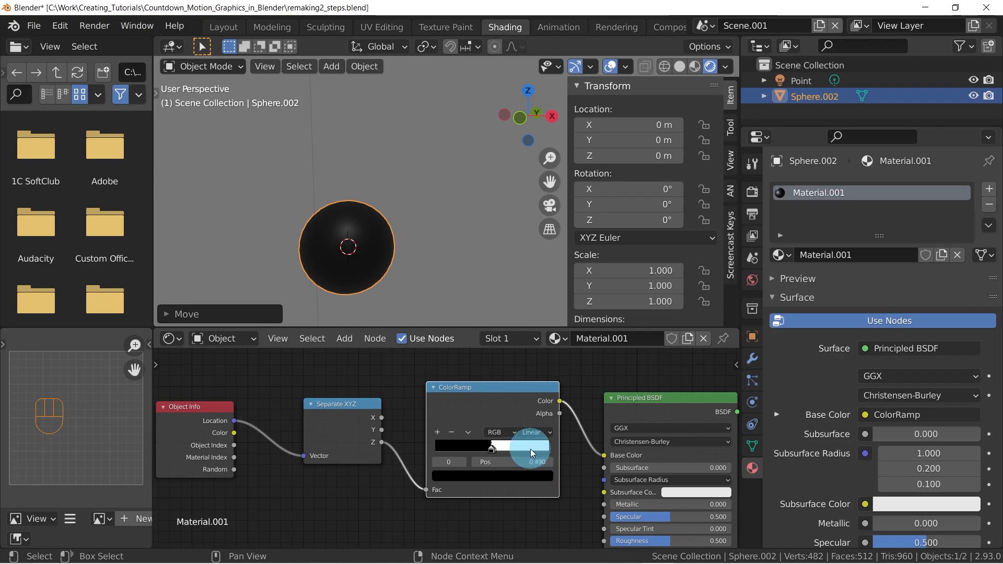
pyautogui.click(500, 446)
pyautogui.click(531, 462)
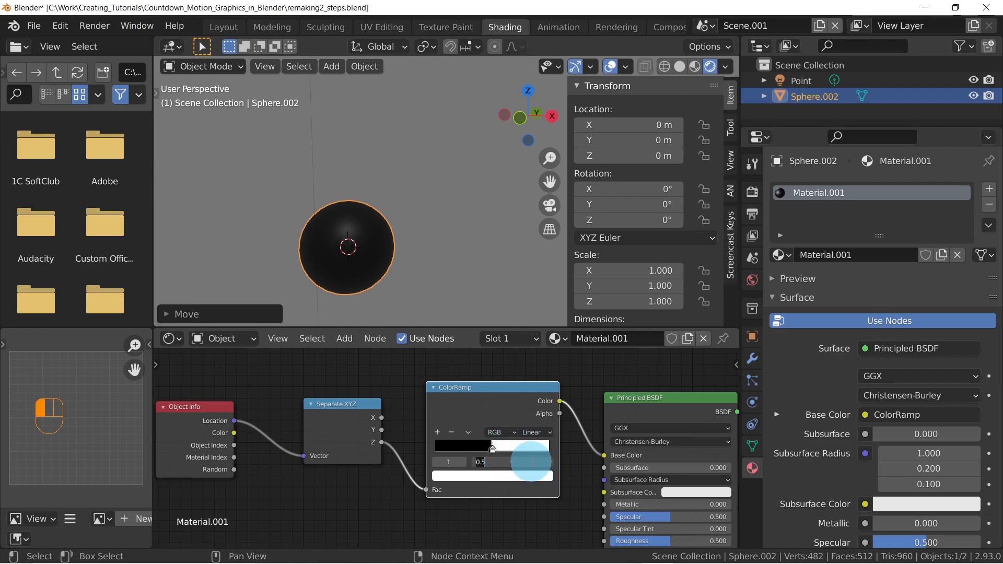
pyautogui.write('.51')
pyautogui.press('Return')
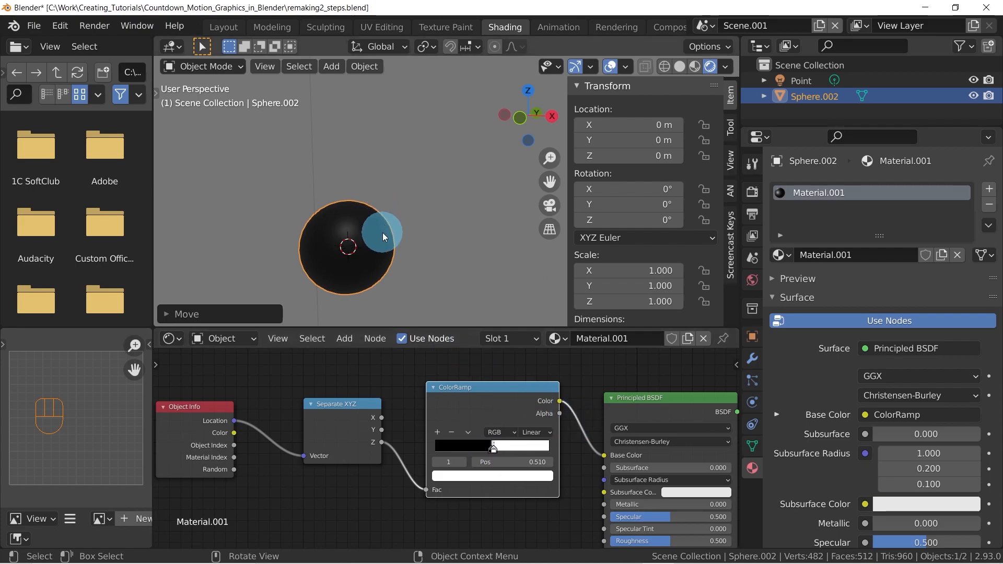
# Preview the sharp color change by moving the sphere along global Z around 0.49 to 0.50 m, and cancel the move
pyautogui.press('g')
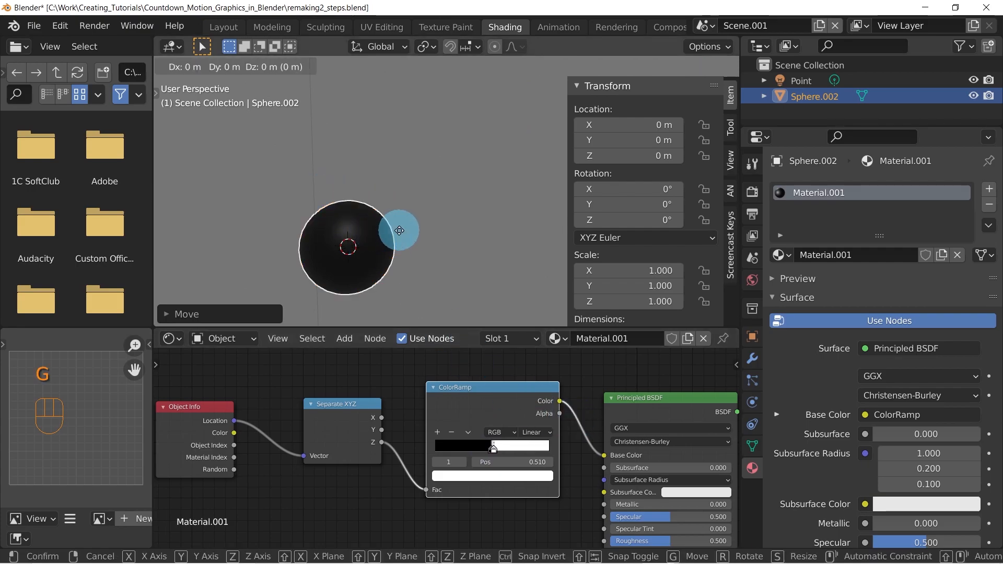
pyautogui.press('z')
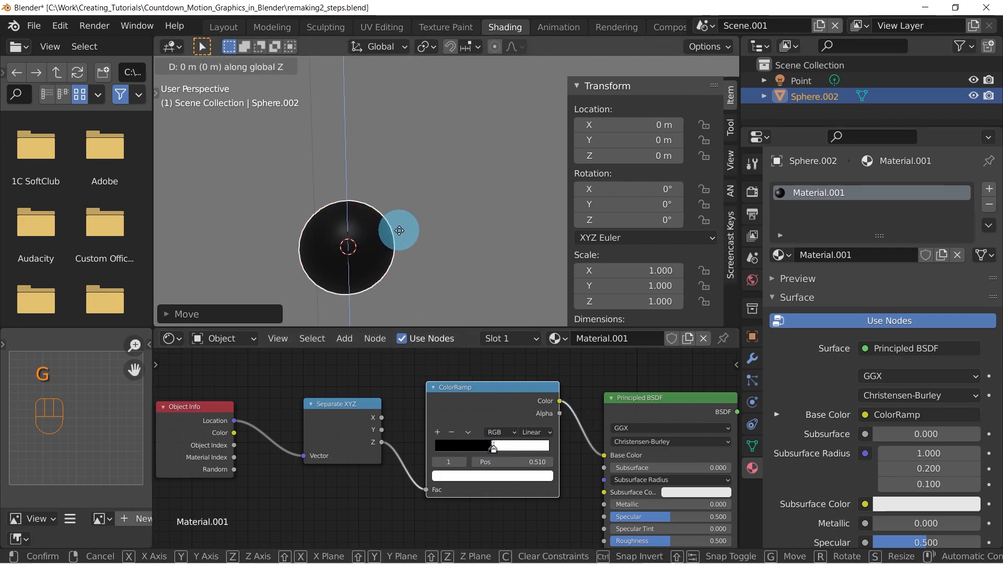
pyautogui.press('shift')
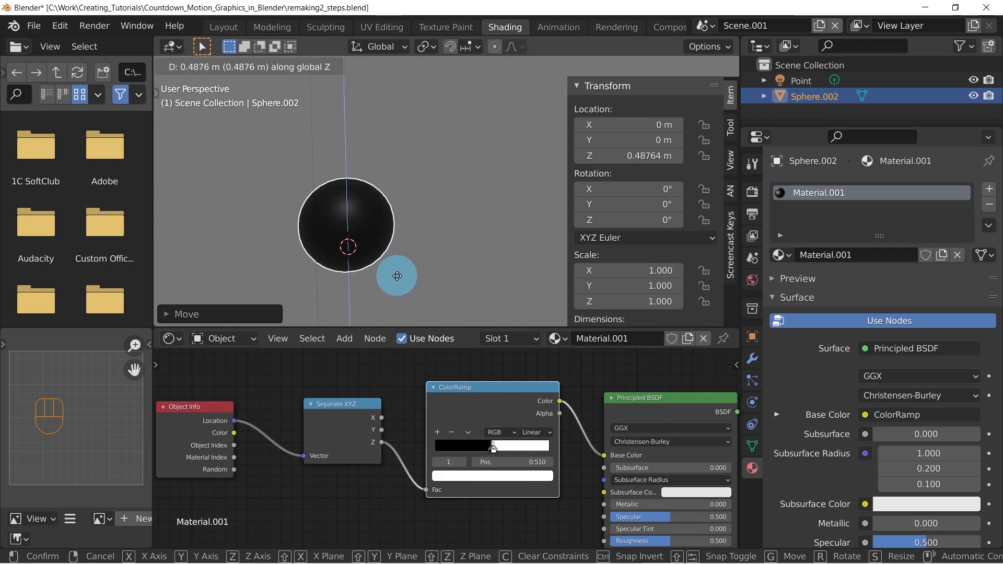
pyautogui.press('shift')
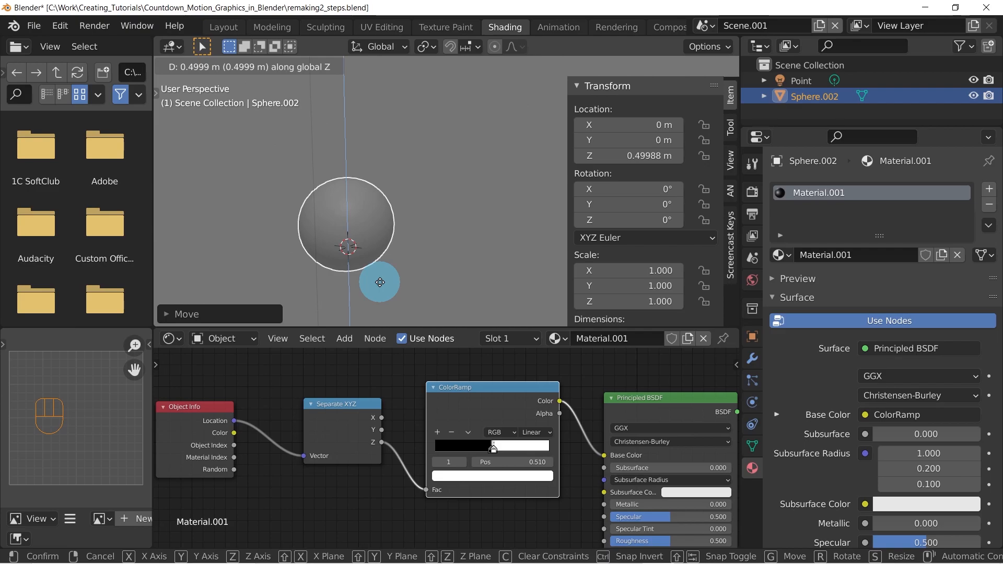
pyautogui.press('shift')
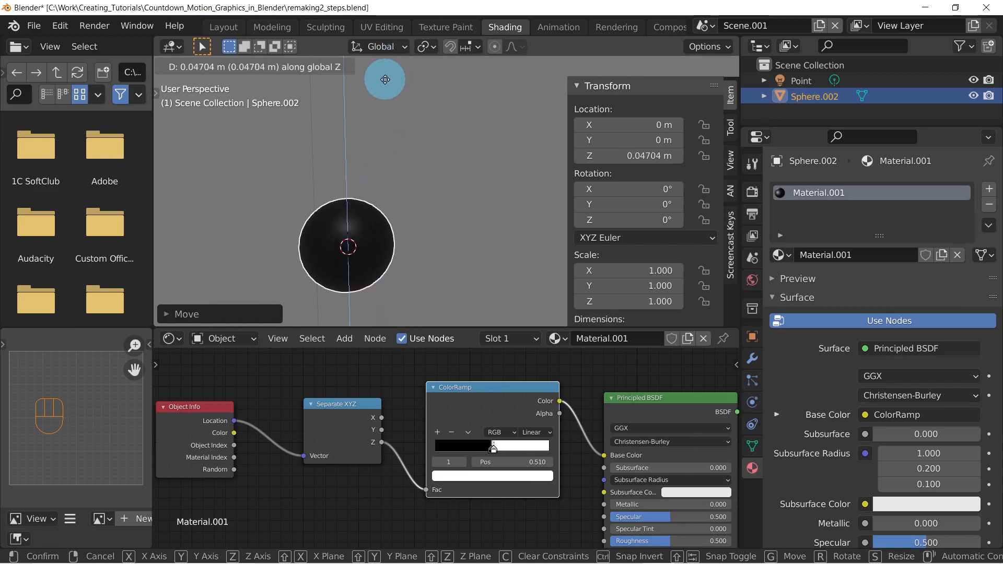
pyautogui.rightClick(385, 79)
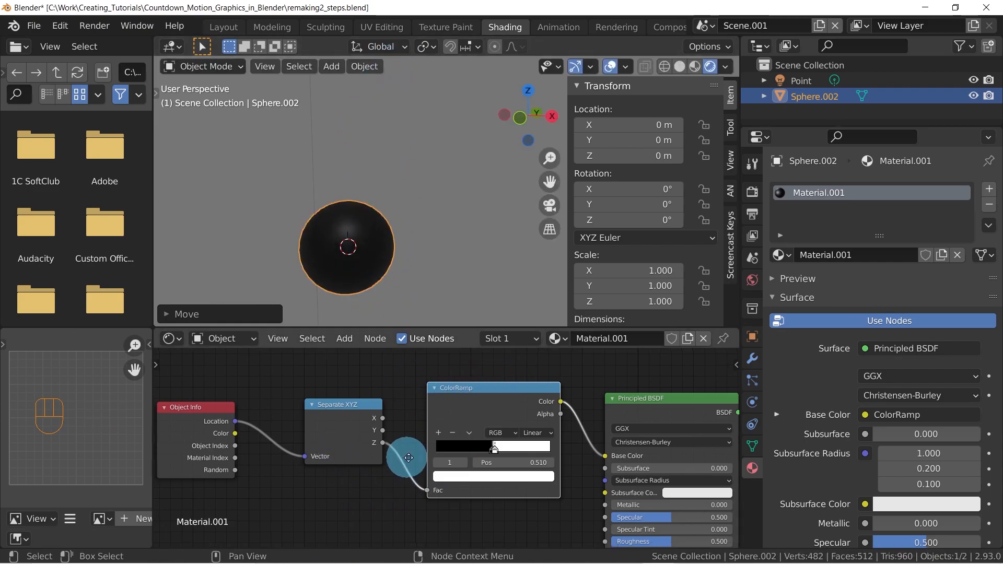
# Spread the ColorRamp's stops apart, placing the black stop at about 0.005 and the white stop near the far end
pyautogui.moveTo(405, 459); pyautogui.dragTo(466, 432, button='middle')
pyautogui.moveTo(544, 424); pyautogui.dragTo(492, 418)
pyautogui.moveTo(554, 423); pyautogui.dragTo(428, 471, button='middle')
pyautogui.moveTo(428, 471); pyautogui.dragTo(480, 469)
pyautogui.moveTo(399, 471); pyautogui.dragTo(380, 471)
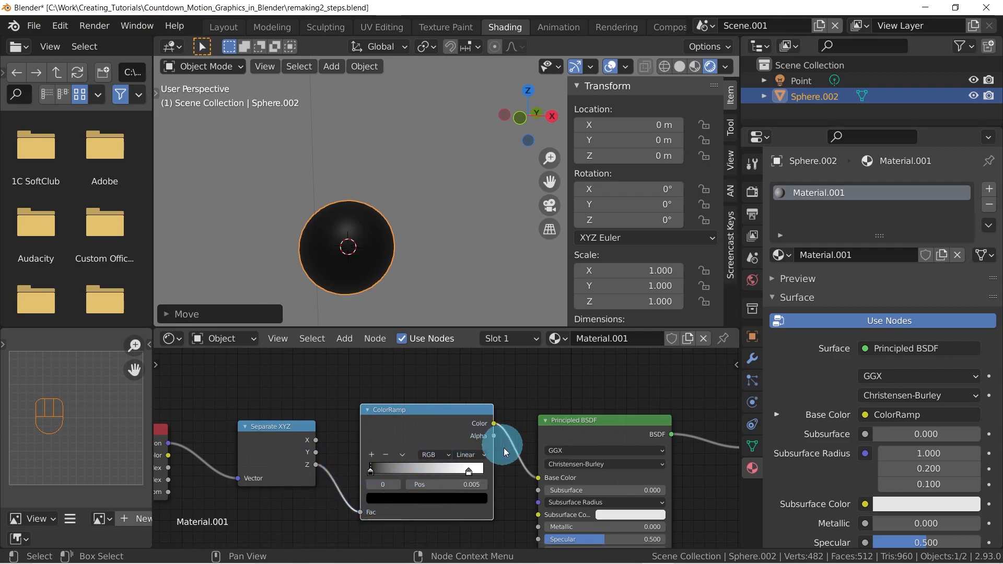
# Link the ColorRamp's Color directly to the Material Output's Surface and preview it with a cancelled Z move of the sphere
pyautogui.moveTo(572, 493); pyautogui.dragTo(484, 478, button='middle')
pyautogui.moveTo(379, 400); pyautogui.dragTo(629, 425)
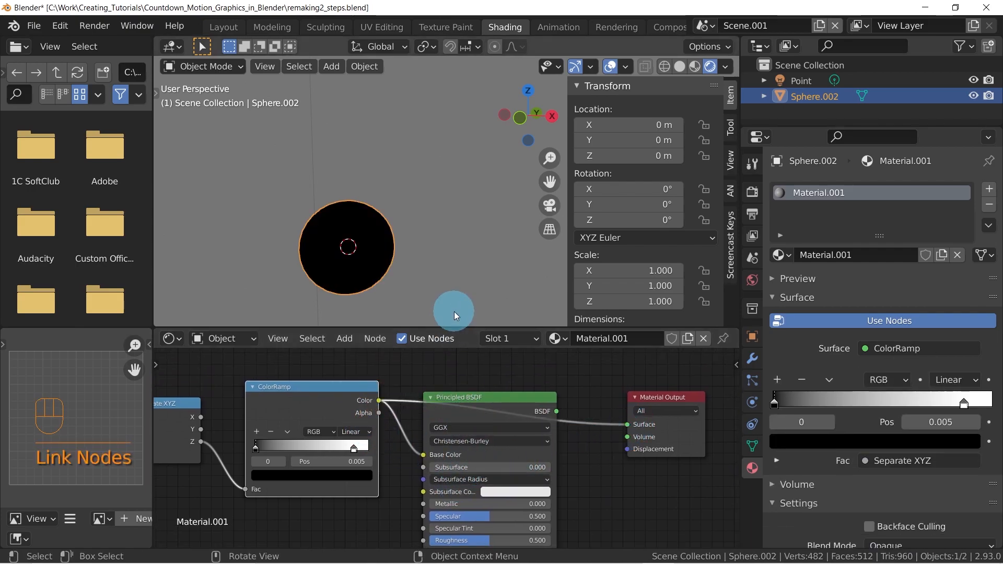
pyautogui.press('g')
pyautogui.press('z')
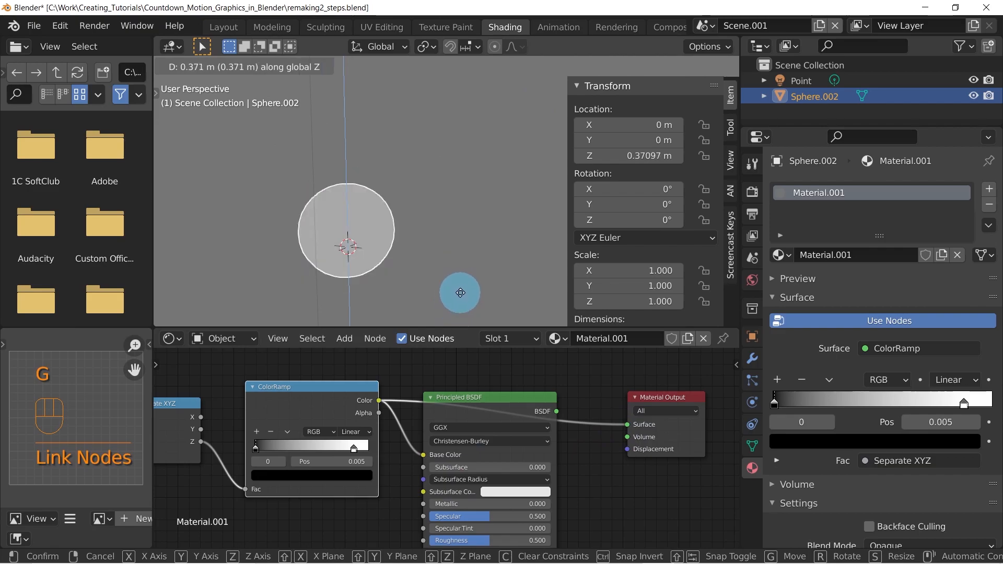
pyautogui.rightClick(466, 312)
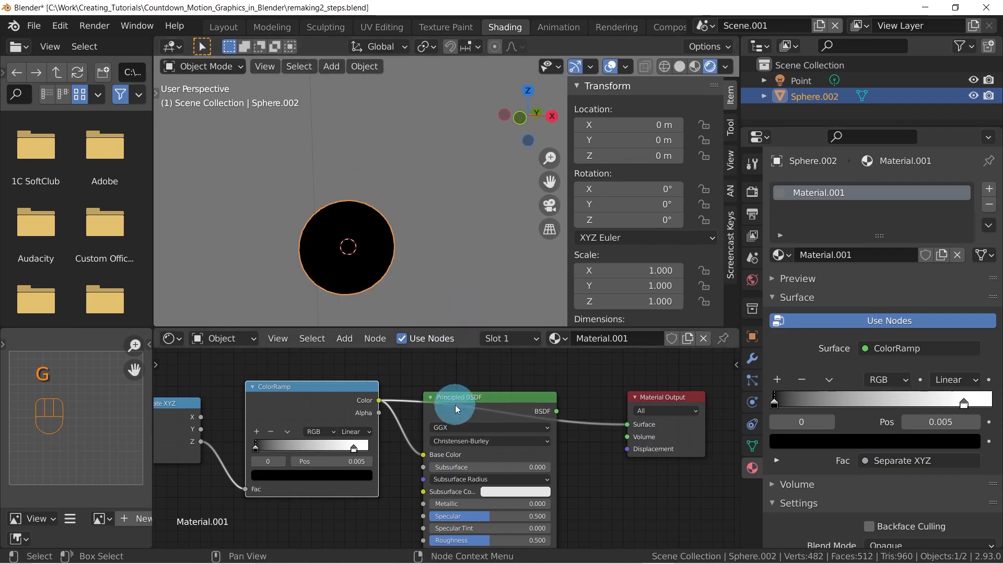
# Switch from the test scene back to the main scene named Scene
pyautogui.scroll(-4, 584, 444)
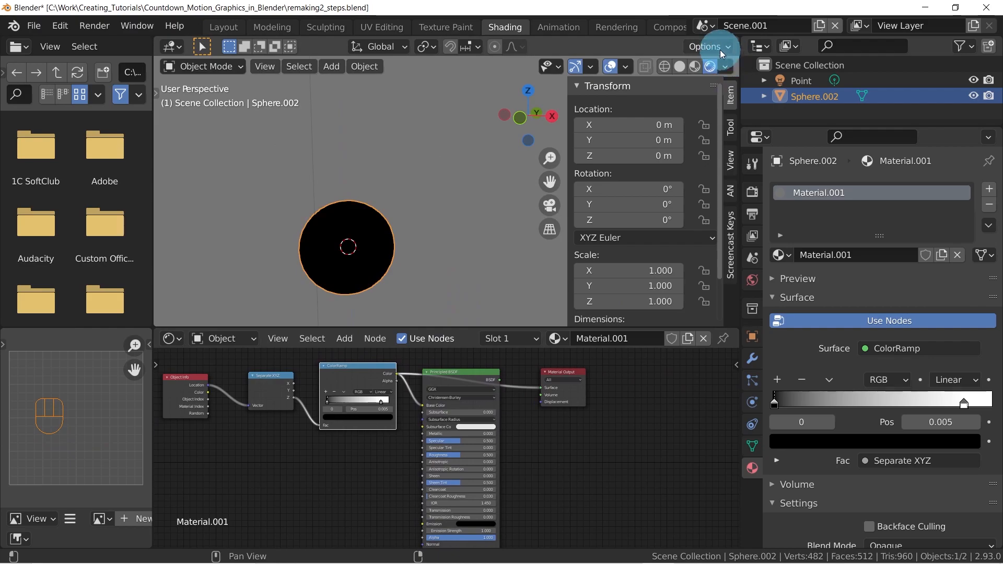
pyautogui.click(706, 26)
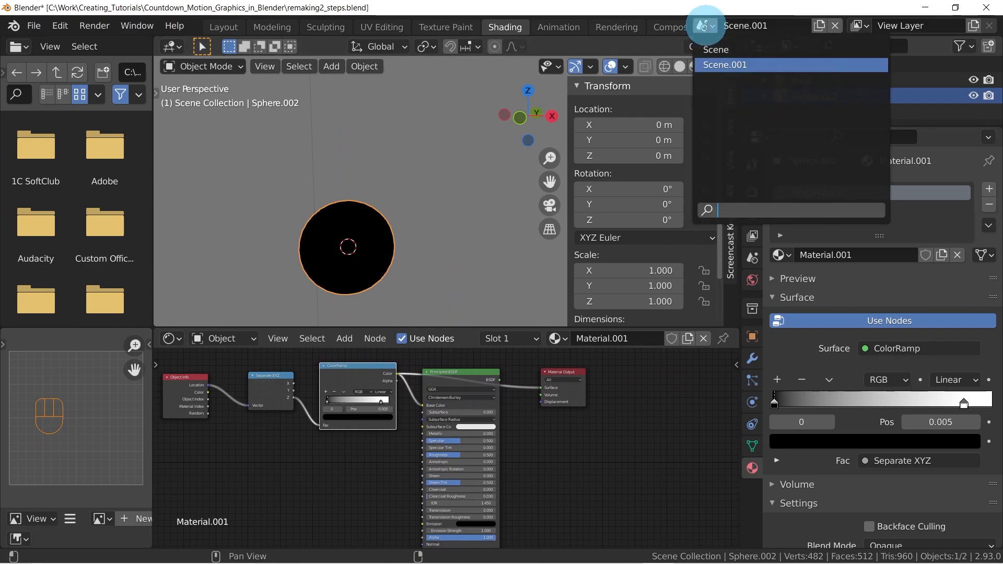
pyautogui.click(717, 49)
# Select the emitter and examine its grid of particle spheres and the raised wave from several angles
pyautogui.moveTo(416, 203); pyautogui.dragTo(449, 205, button='middle')
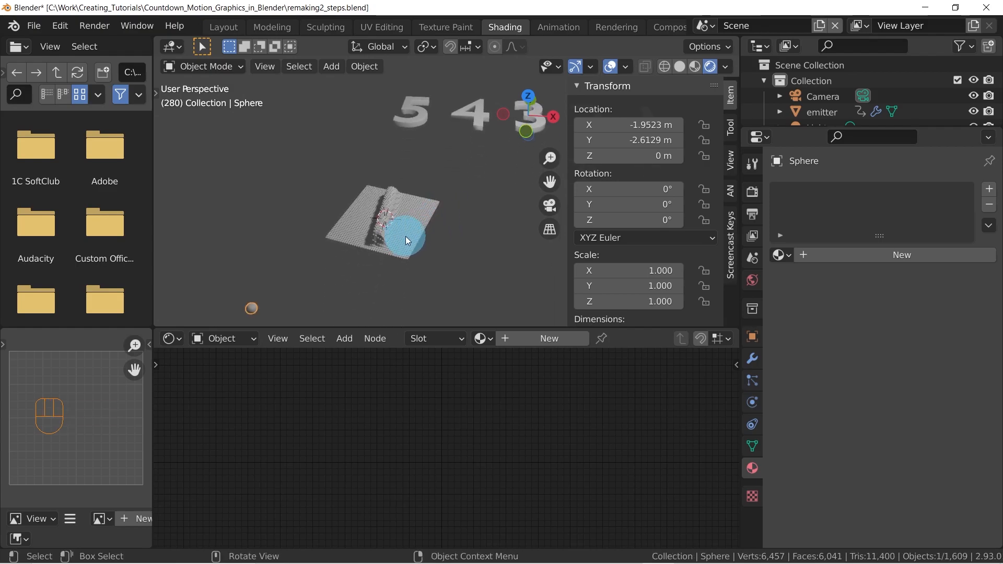
pyautogui.click(405, 236)
pyautogui.moveTo(399, 247); pyautogui.dragTo(444, 227, button='middle')
pyautogui.scroll(6, 470, 232)
pyautogui.moveTo(444, 227); pyautogui.dragTo(349, 249, button='middle')
pyautogui.scroll(-2, 334, 249)
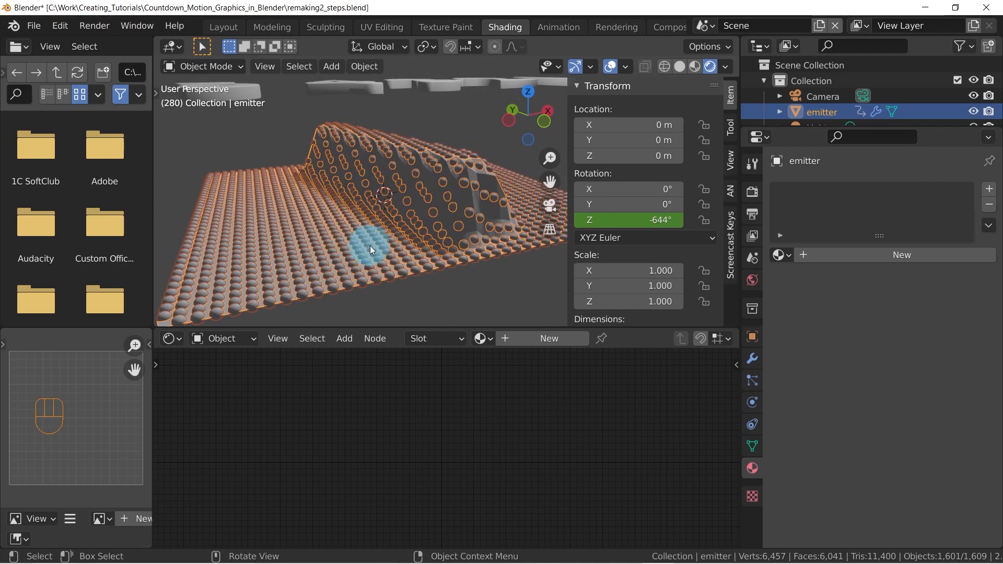
pyautogui.moveTo(305, 275); pyautogui.dragTo(340, 234, button='middle')
pyautogui.scroll(-4, 342, 234)
pyautogui.moveTo(392, 203); pyautogui.dragTo(384, 221, button='middle')
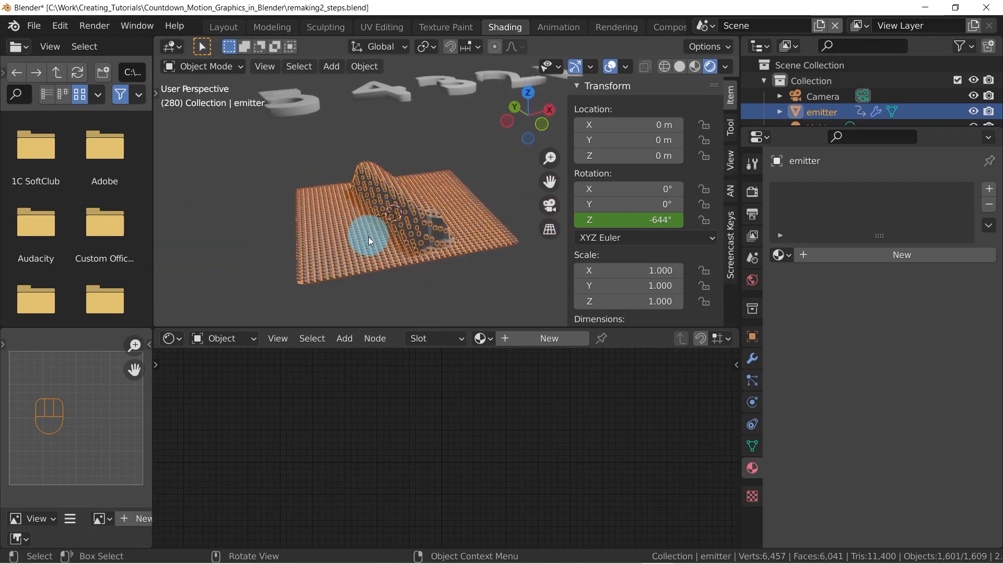
pyautogui.moveTo(353, 258); pyautogui.dragTo(434, 230, button='middle')
# Select the separate Sphere object beside the particle grid and enlarge the Outliner to show more of the scene's objects
pyautogui.click(342, 305)
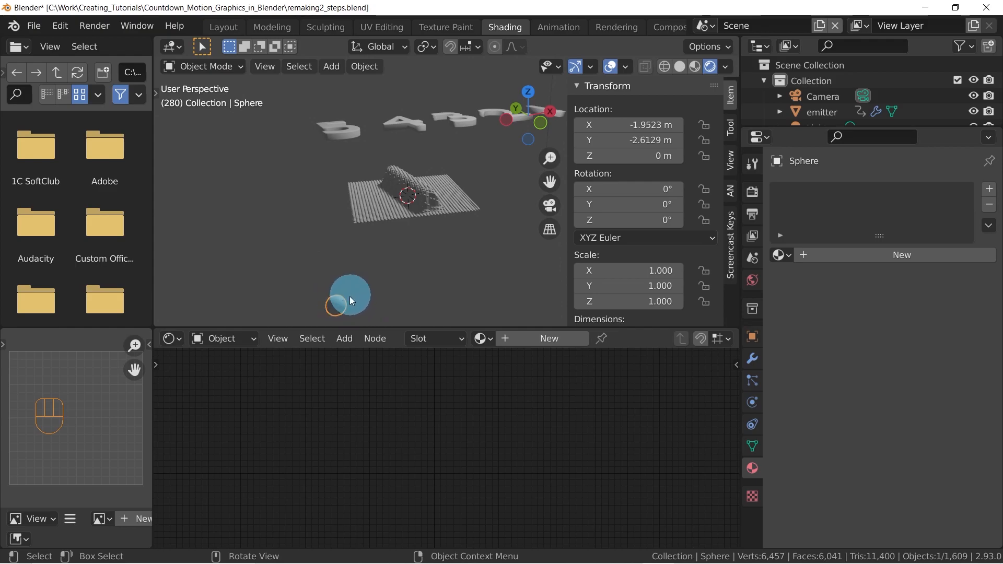
pyautogui.scroll(-2, 870, 88)
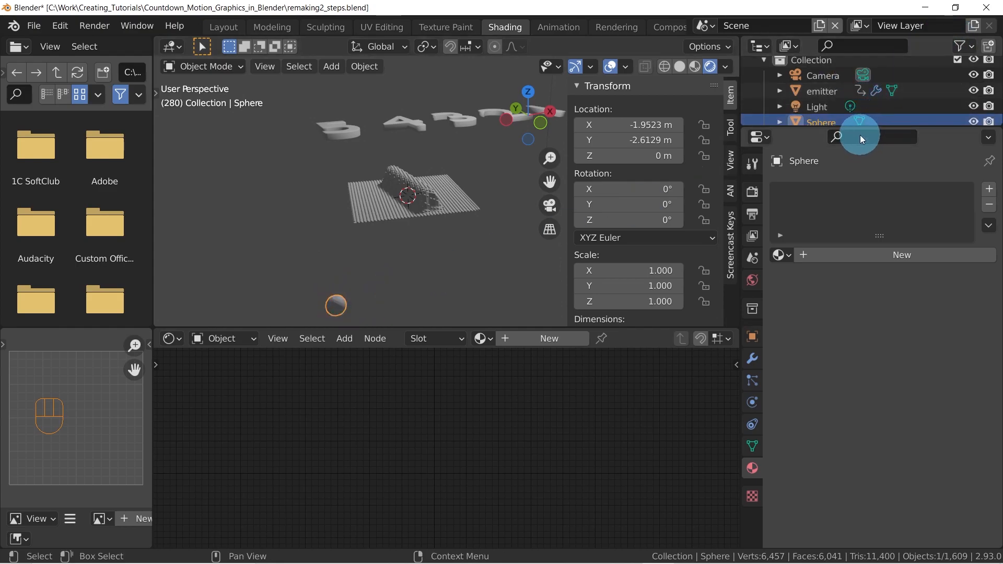
pyautogui.moveTo(857, 130); pyautogui.dragTo(844, 231)
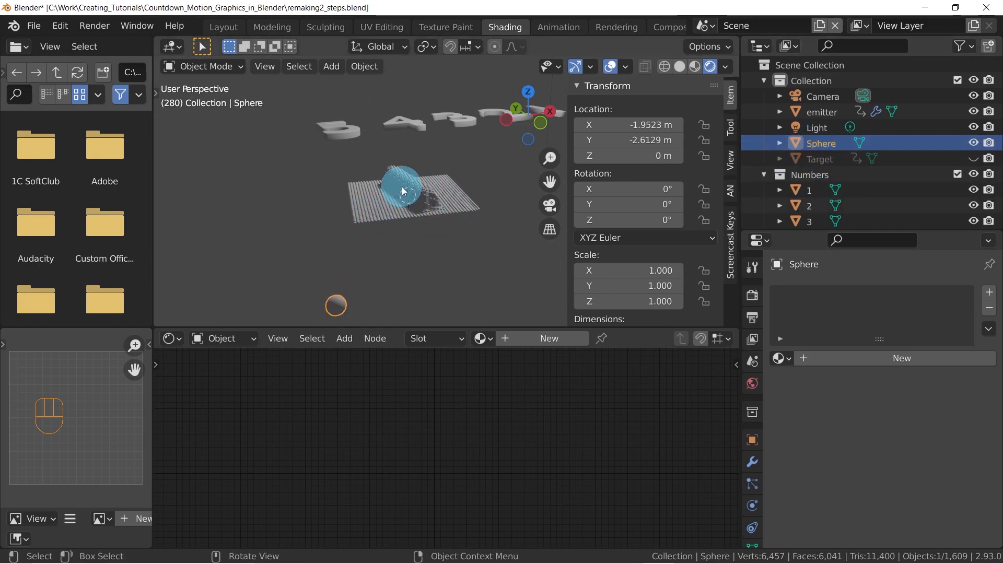
# Create a new material on the Sphere object and name it Particles_Material
pyautogui.scroll(5, 407, 186)
pyautogui.moveTo(408, 186)
pyautogui.mouseDown(button='middle')
pyautogui.moveTo(393, 223)
pyautogui.moveTo(409, 230)
pyautogui.moveTo(404, 180)
pyautogui.moveTo(422, 187)
pyautogui.mouseUp(button='middle')
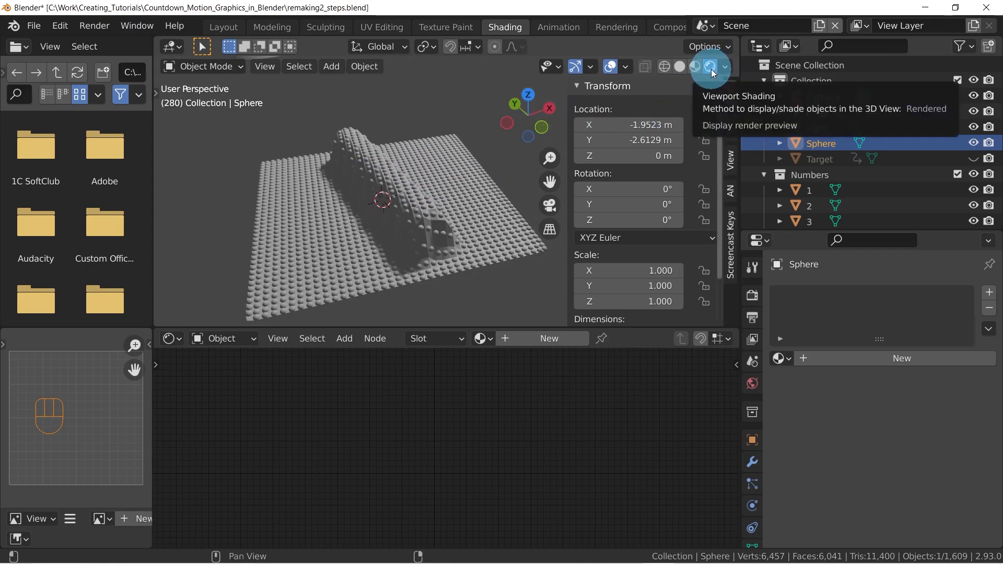
pyautogui.moveTo(424, 204); pyautogui.dragTo(442, 150, button='middle')
pyautogui.scroll(-1, 423, 160)
pyautogui.scroll(-3, 423, 160)
pyautogui.keyDown('shift'); pyautogui.moveTo(417, 239); pyautogui.dragTo(394, 243, button='middle'); pyautogui.keyUp('shift')
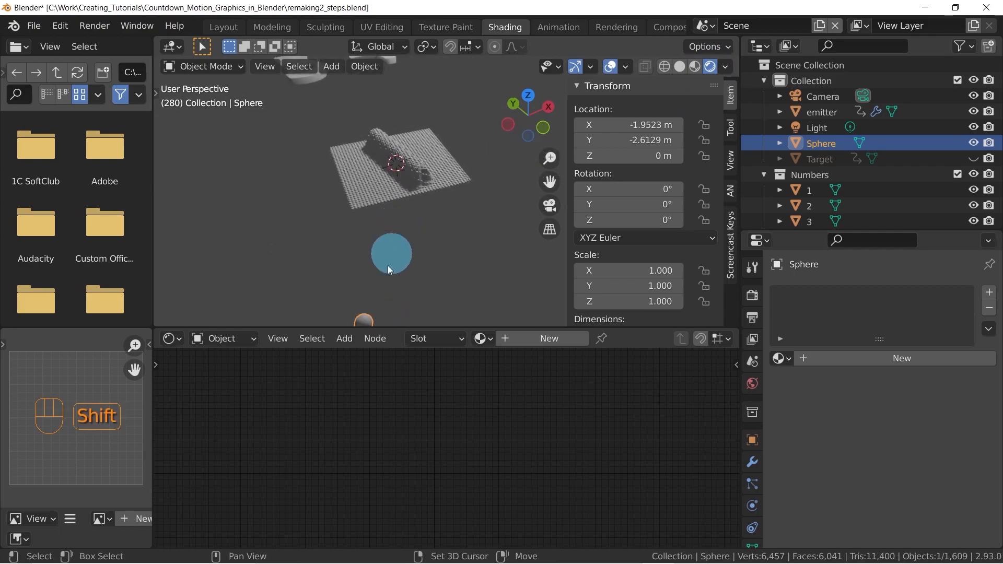
pyautogui.scroll(-3, 756, 486)
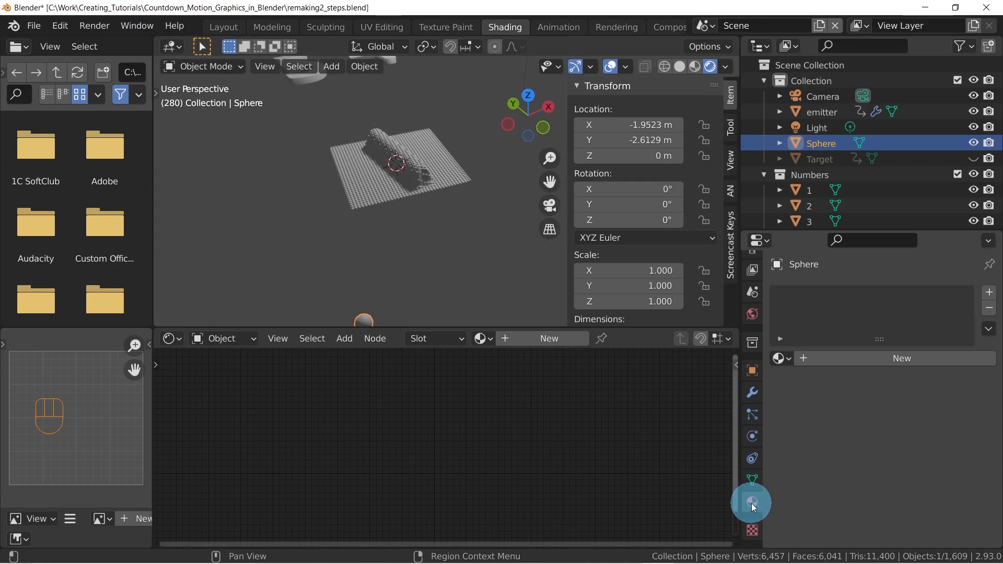
pyautogui.click(880, 361)
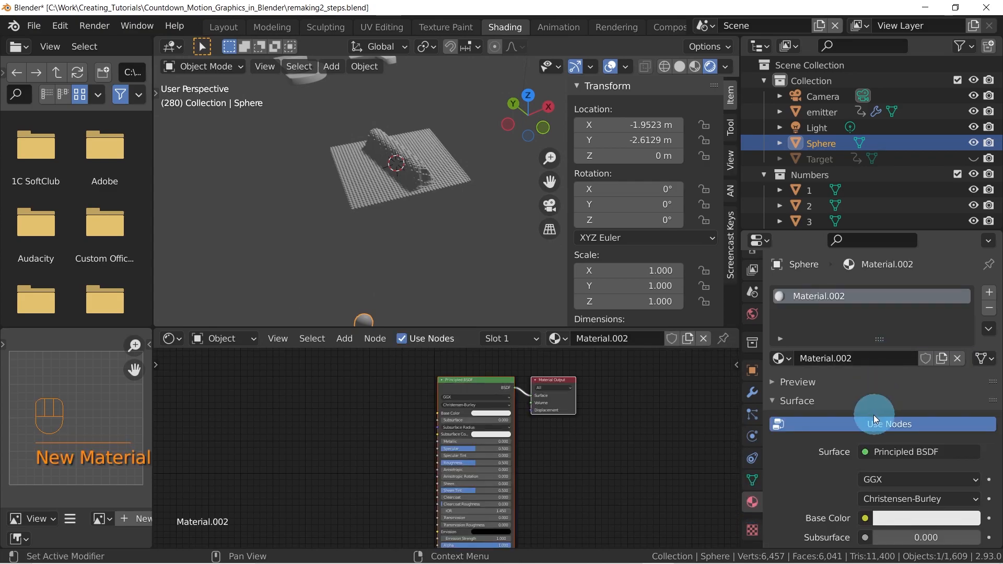
pyautogui.click(839, 362)
pyautogui.write('Particles')
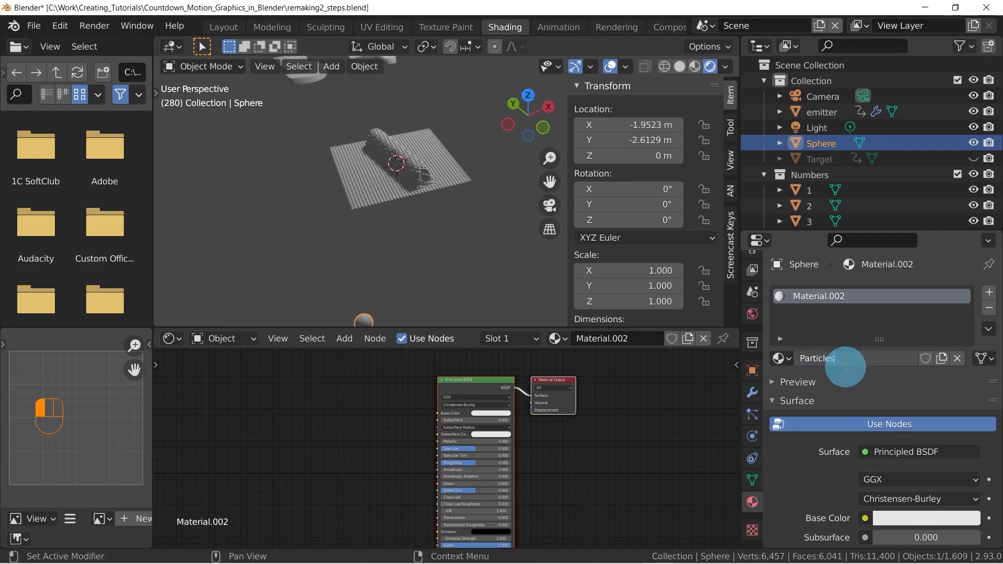
pyautogui.write('_M')
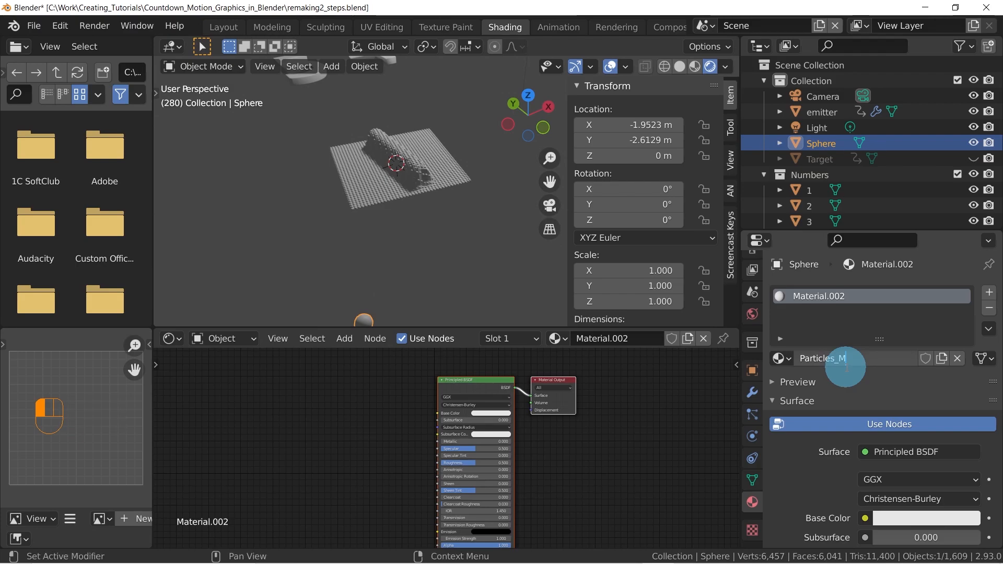
pyautogui.write('aterial')
pyautogui.press('Return')
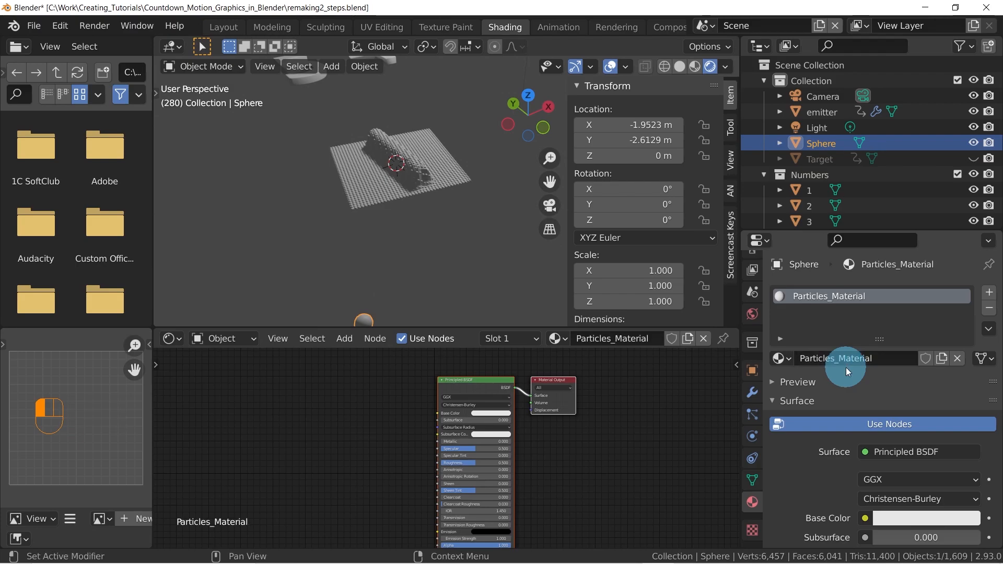
# Set the Principled BSDF's Base Color to pure red and check it on the sphere and the particle grid
pyautogui.scroll(-1, 524, 403)
pyautogui.moveTo(524, 403); pyautogui.dragTo(562, 413, button='middle')
pyautogui.scroll(2, 574, 423)
pyautogui.scroll(3, 438, 451)
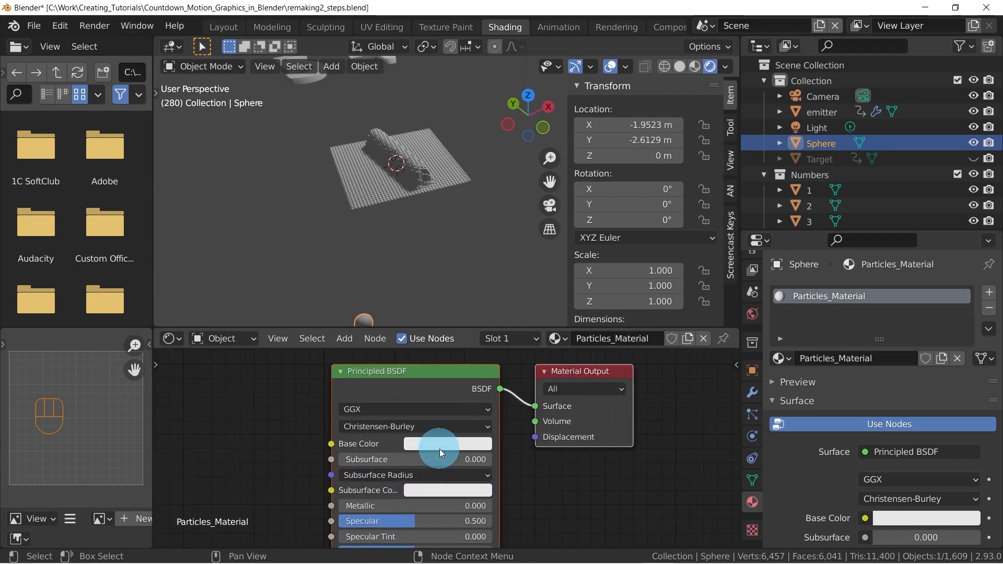
pyautogui.click(439, 449)
pyautogui.moveTo(497, 294); pyautogui.dragTo(375, 189)
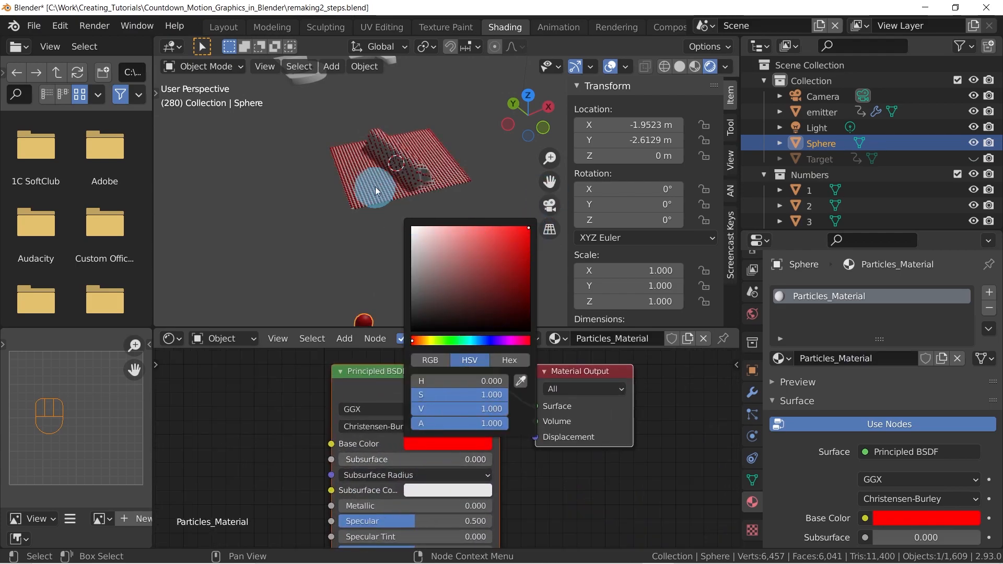
pyautogui.scroll(5, 374, 209)
pyautogui.scroll(-8, 371, 210)
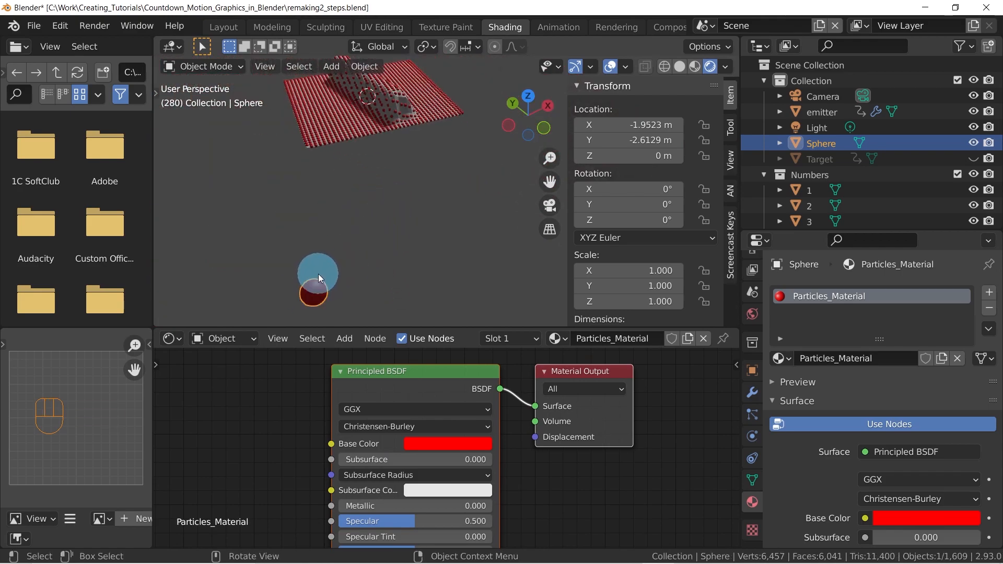
# Set the Principled BSDF's Base Color to pure white
pyautogui.click(465, 449)
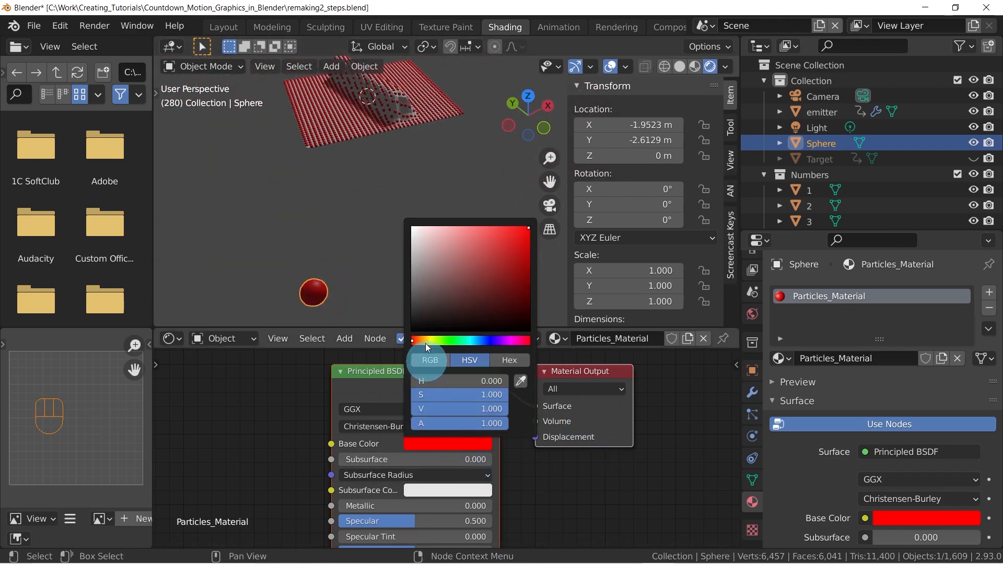
pyautogui.moveTo(431, 292); pyautogui.dragTo(305, 161)
pyautogui.moveTo(398, 436); pyautogui.dragTo(492, 453, button='middle')
pyautogui.scroll(-4, 491, 438)
pyautogui.moveTo(351, 443); pyautogui.dragTo(460, 406, button='middle')
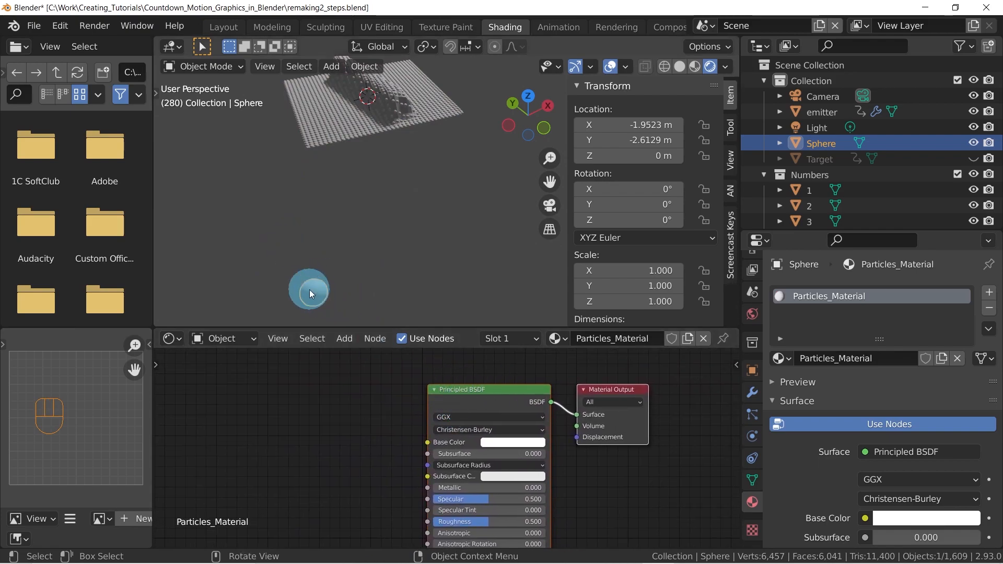
# Switch the Principled BSDF node's type to an Emission shader and place it closer to the Material Output
pyautogui.moveTo(393, 136); pyautogui.dragTo(409, 214, button='middle')
pyautogui.scroll(5, 345, 185)
pyautogui.scroll(-3, 409, 216)
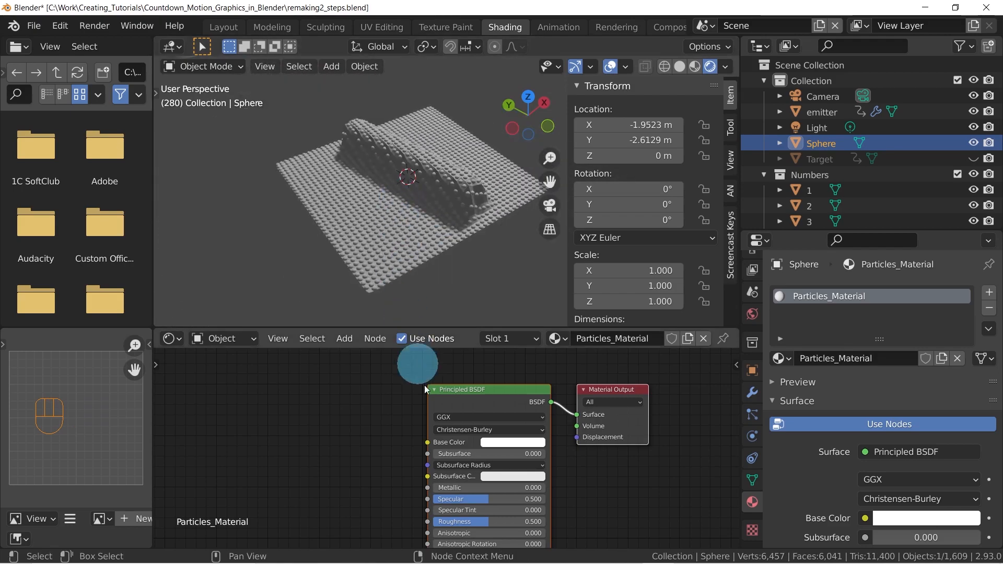
pyautogui.scroll(-5, 412, 418)
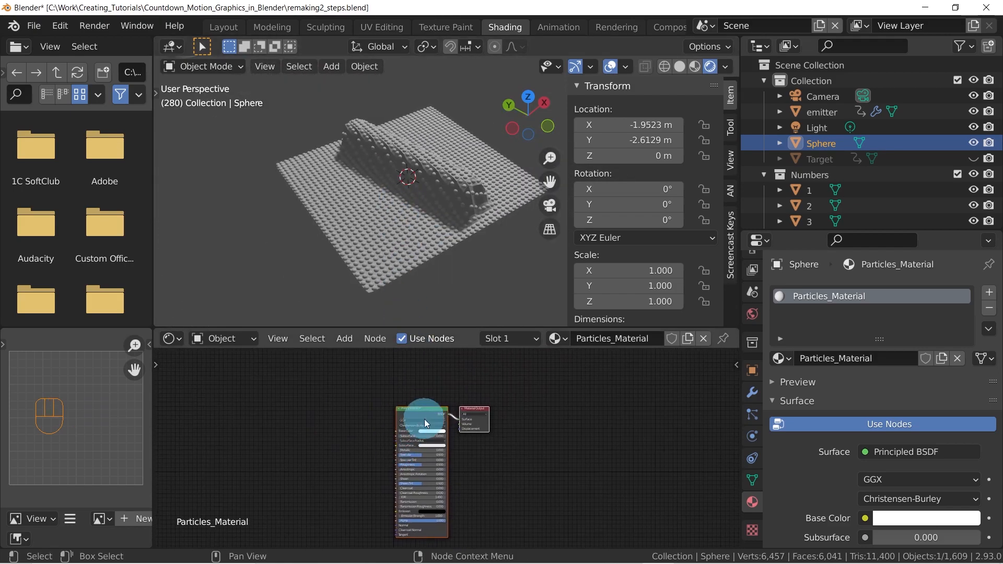
pyautogui.scroll(5, 422, 422)
pyautogui.click(435, 413)
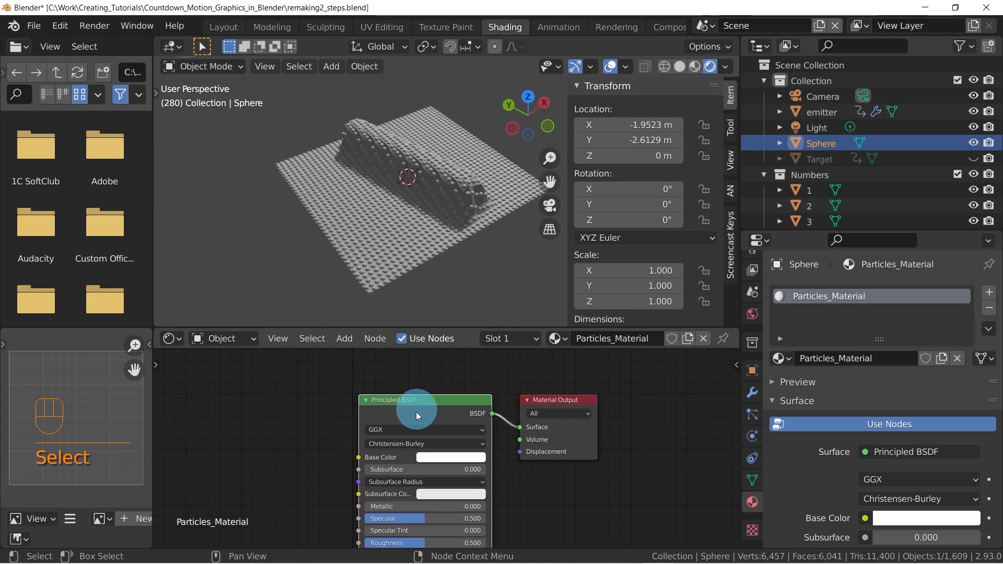
pyautogui.moveTo(422, 407); pyautogui.dragTo(425, 412, button='middle')
pyautogui.hotkey('shift', 's')
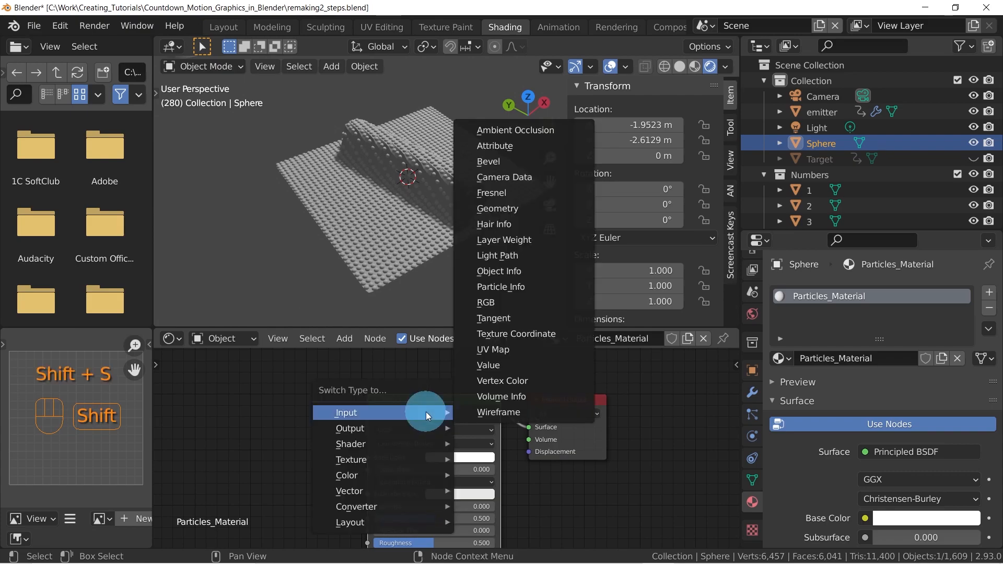
pyautogui.moveTo(374, 449)
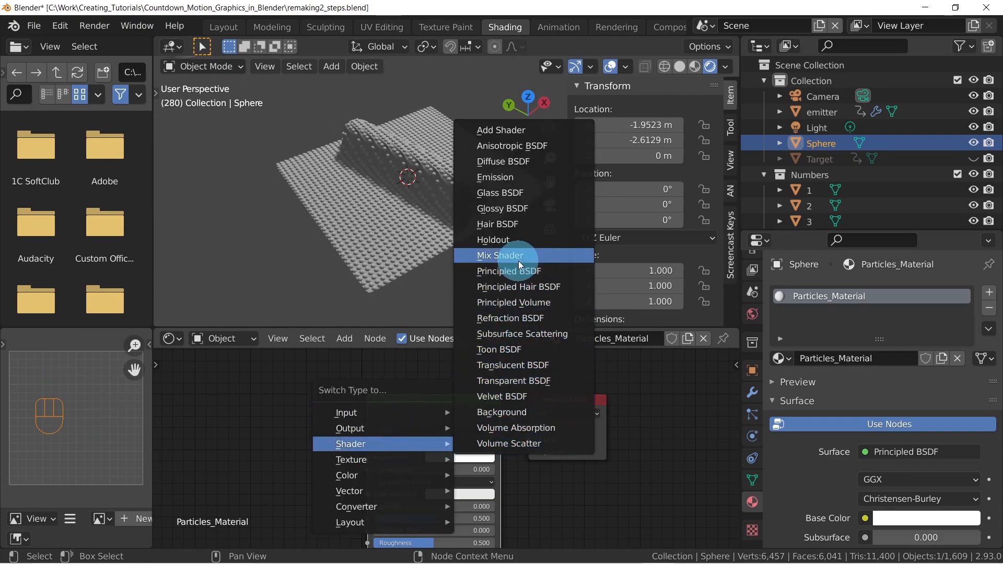
pyautogui.click(505, 177)
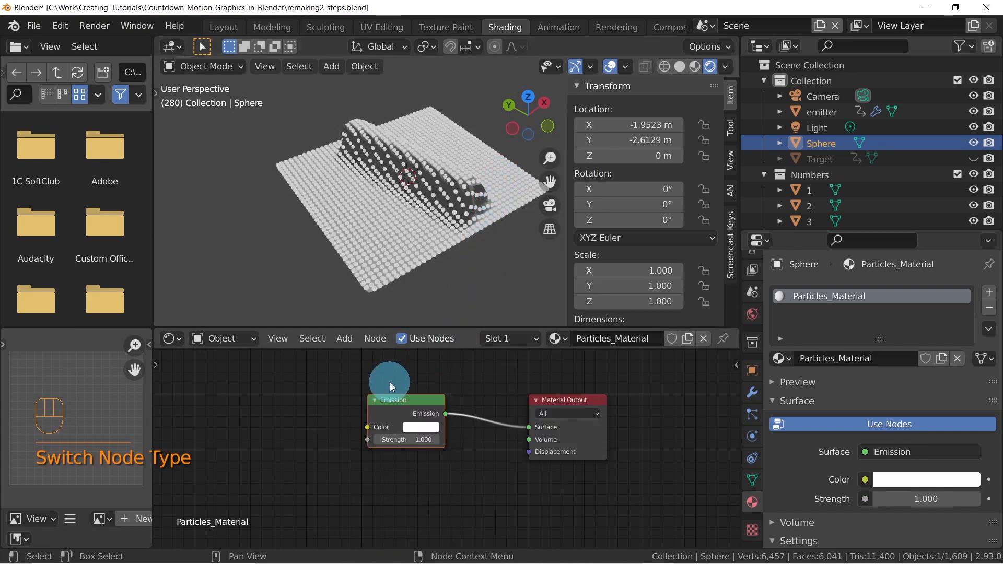
pyautogui.moveTo(395, 401); pyautogui.dragTo(436, 417)
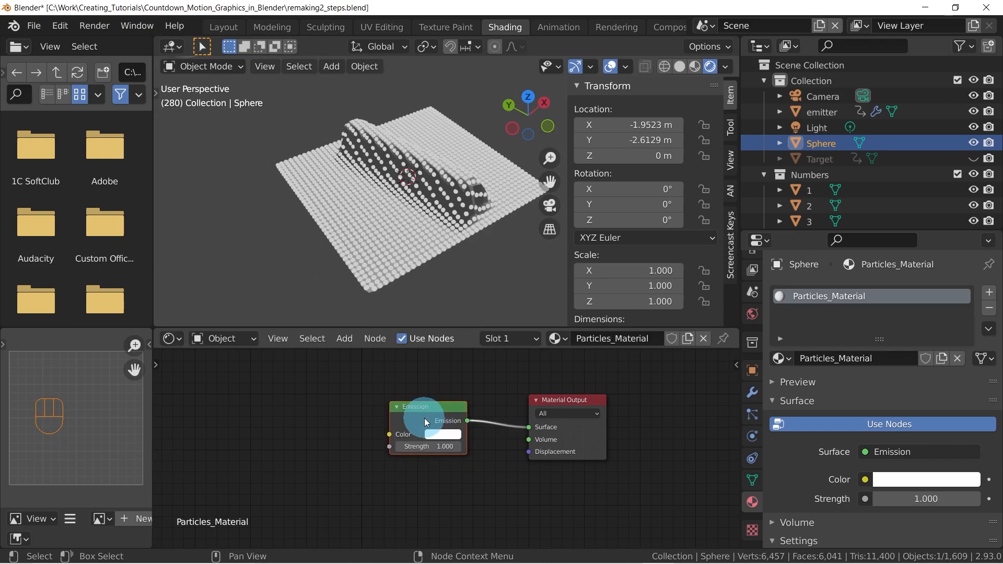
# Search the add-ons in Preferences for "node" to check whether Node Wrangler is enabled, and close the preferences
pyautogui.click(68, 12)
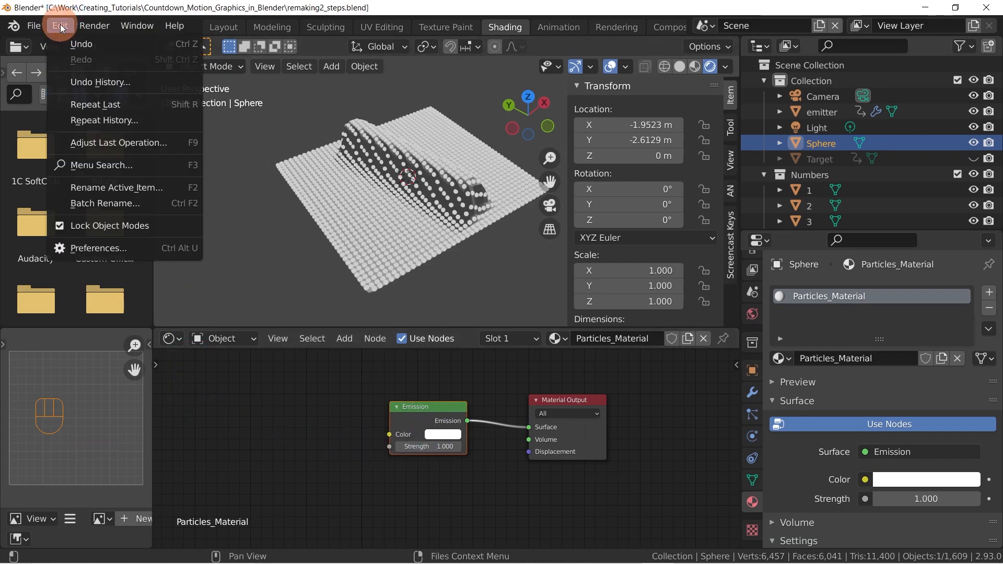
pyautogui.click(90, 248)
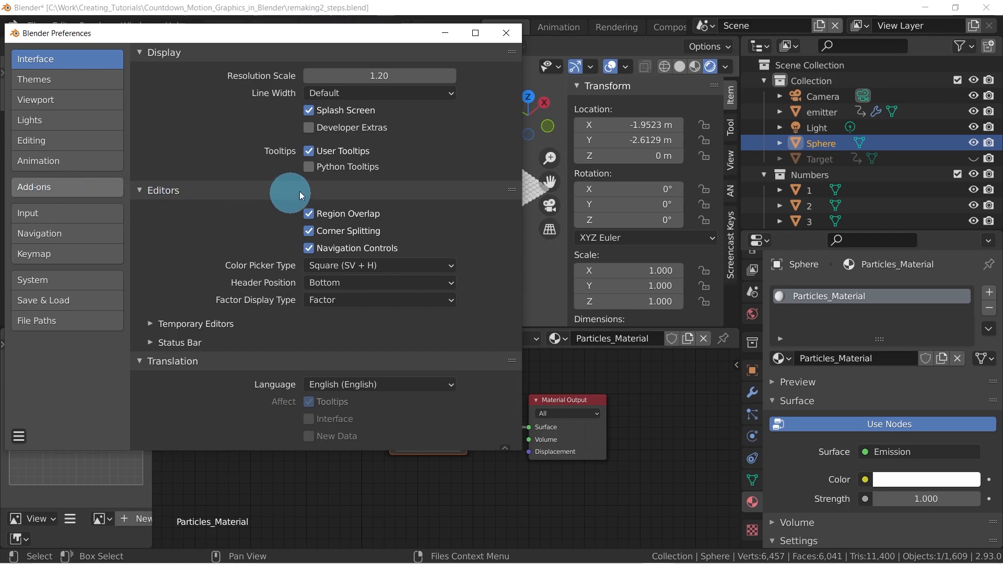
pyautogui.click(453, 75)
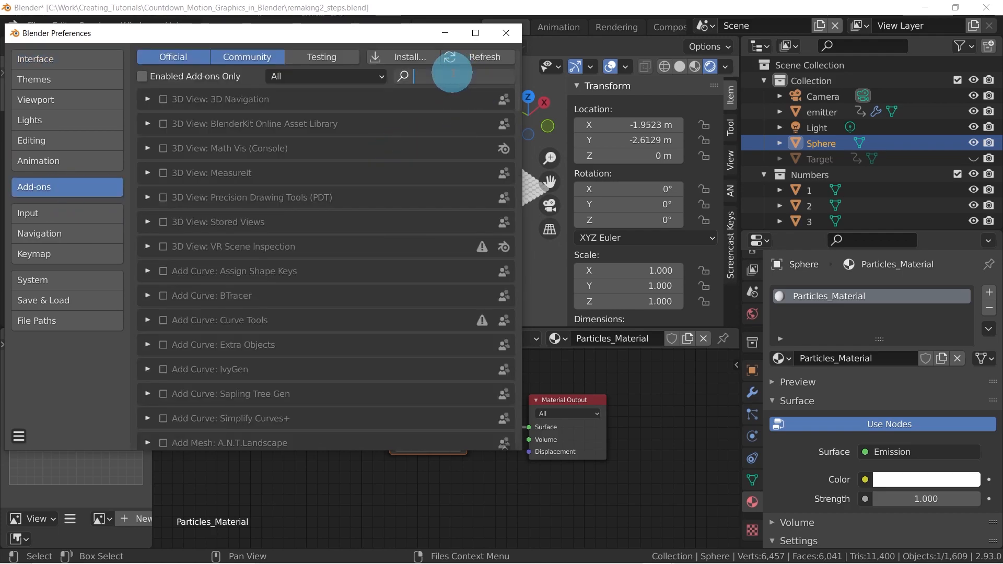
pyautogui.write('node')
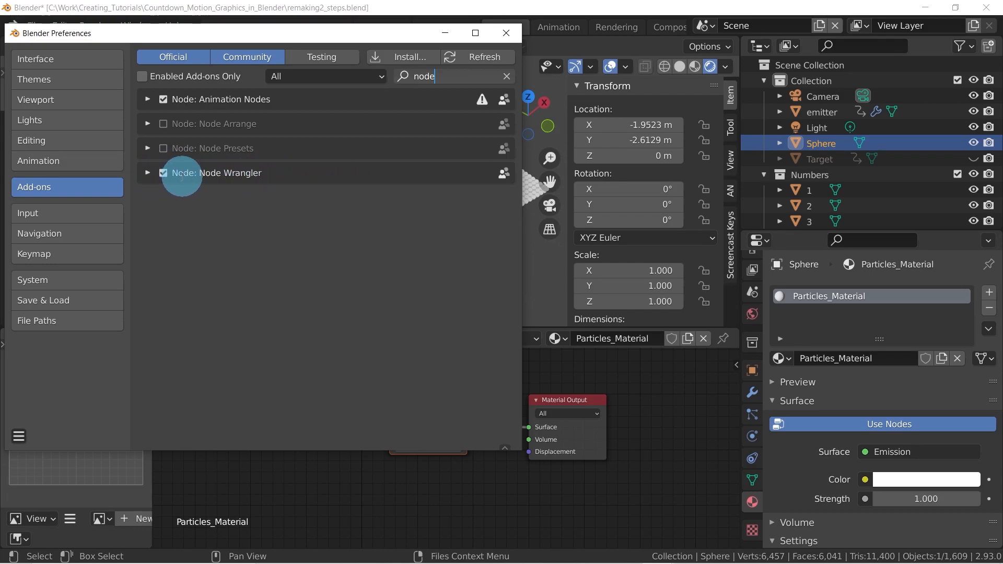
pyautogui.click(508, 34)
# Try replacing the Emission node by deleting it and adding another node, and undo the deletion
pyautogui.moveTo(423, 415)
pyautogui.mouseDown()
pyautogui.moveTo(414, 413)
pyautogui.moveTo(429, 419)
pyautogui.mouseUp()
pyautogui.moveTo(440, 405); pyautogui.dragTo(397, 408, button='middle')
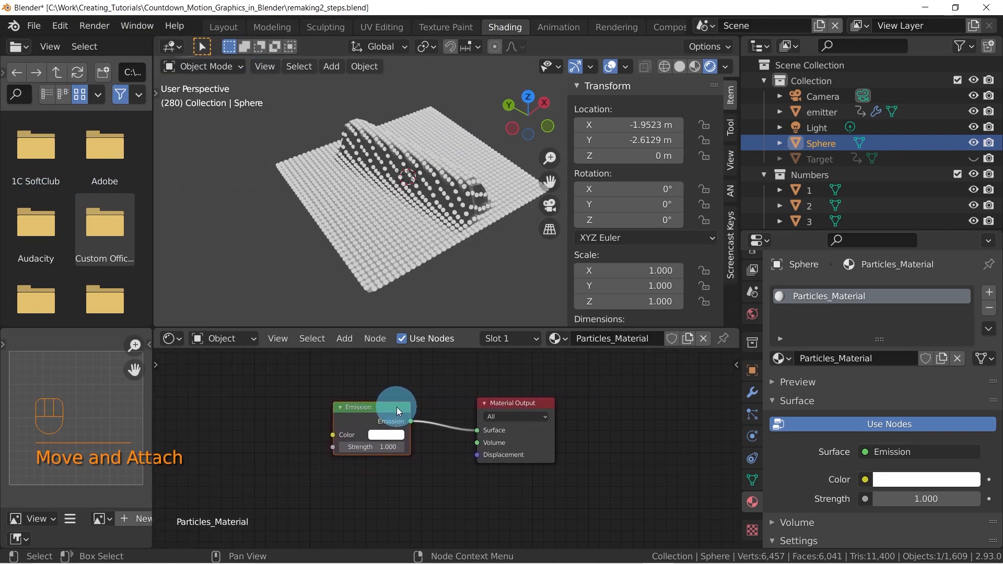
pyautogui.click(365, 411)
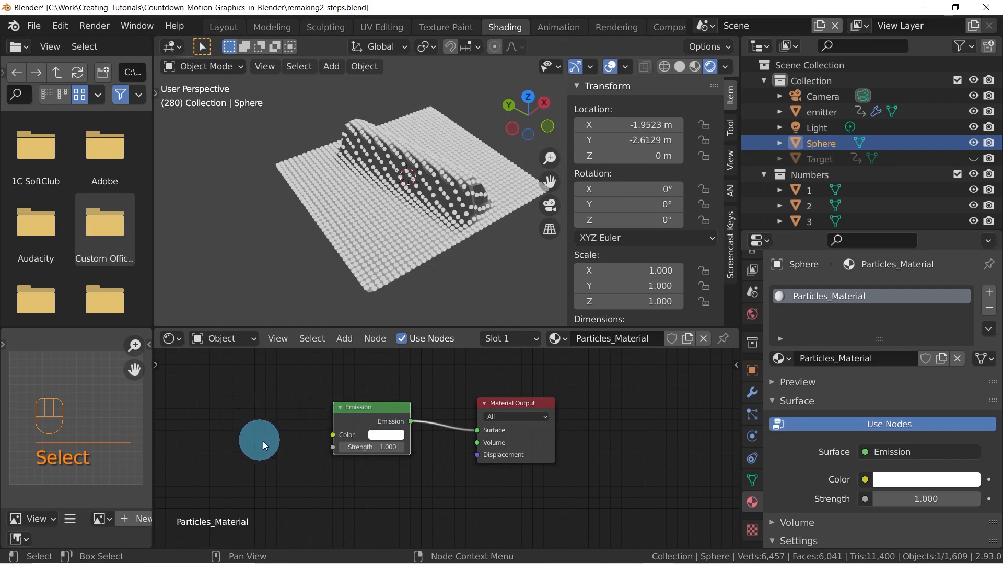
pyautogui.hotkey('shift', 's')
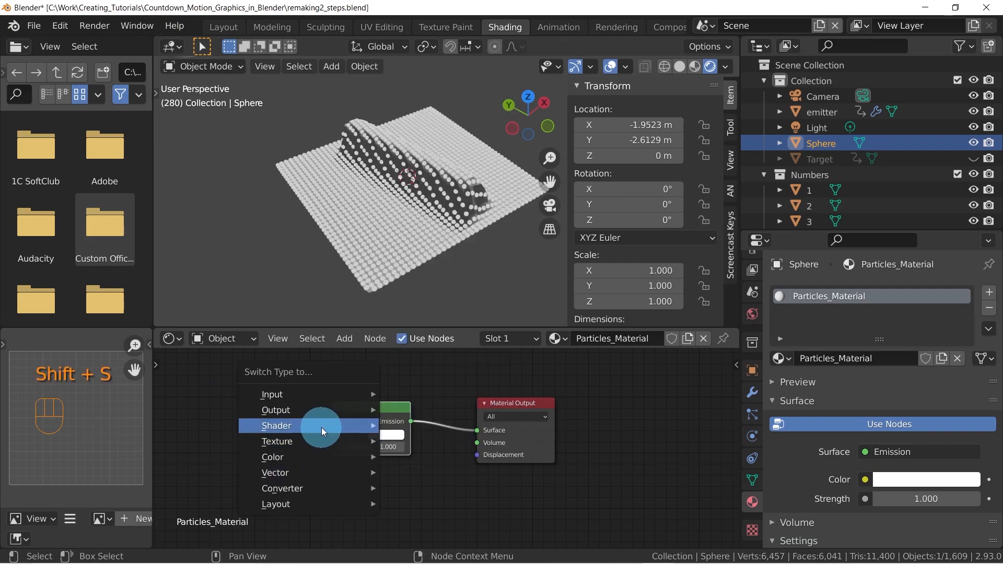
pyautogui.click(379, 410)
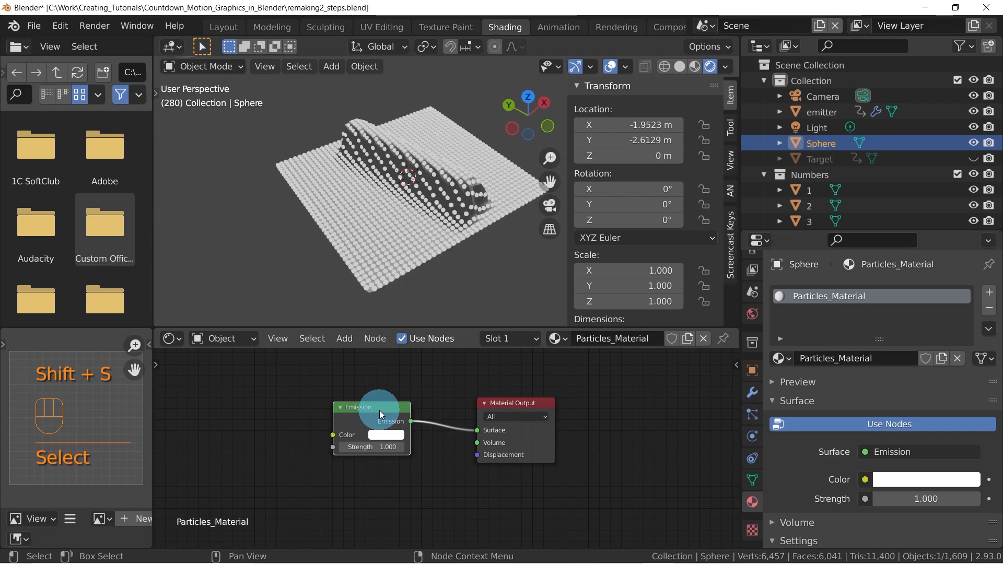
pyautogui.press('x')
pyautogui.hotkey('shift', 'a')
pyautogui.moveTo(374, 417)
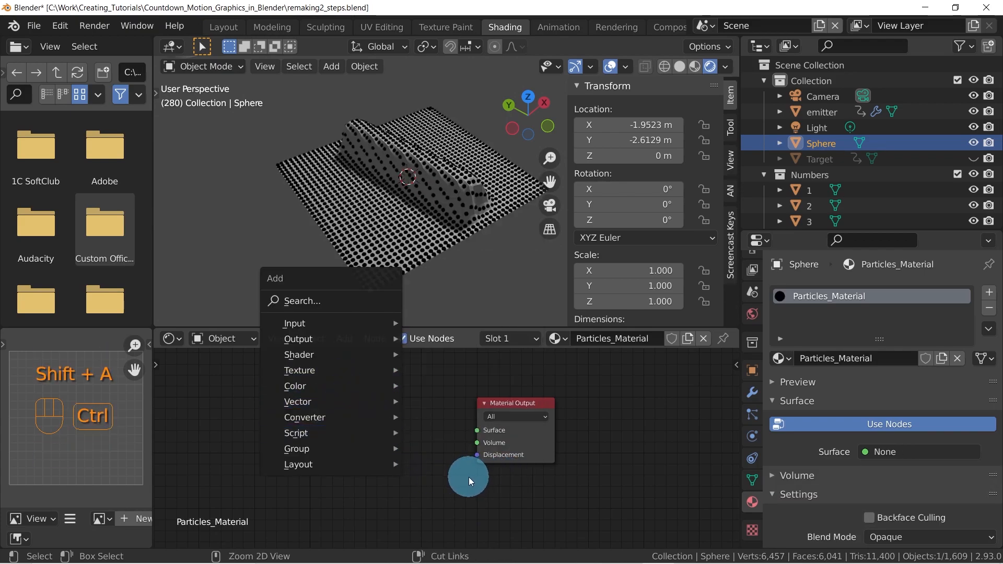
pyautogui.hotkey('ctrl', 'z')
pyautogui.moveTo(405, 403); pyautogui.dragTo(437, 408, button='middle')
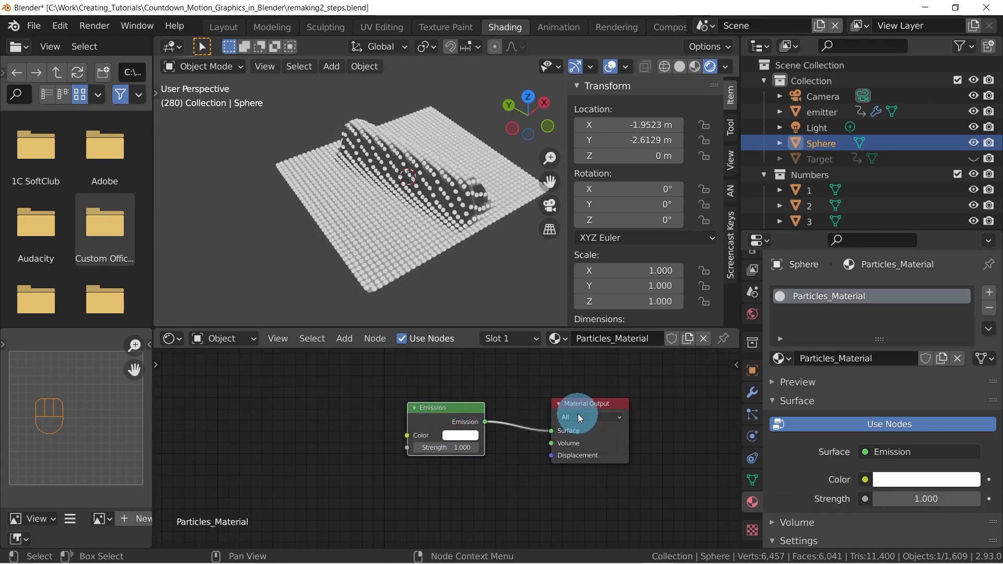
pyautogui.click(469, 443)
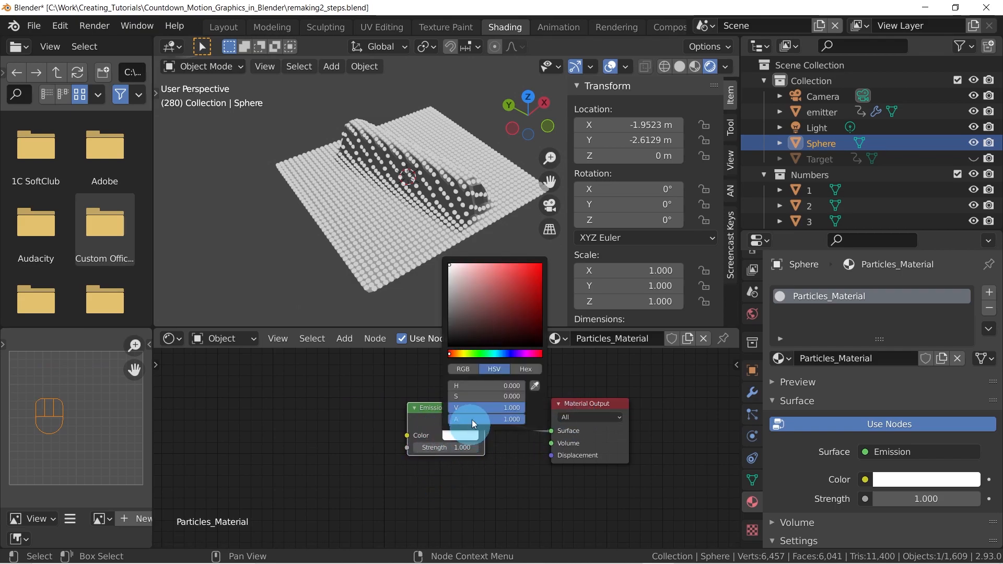
pyautogui.click(463, 369)
pyautogui.moveTo(337, 430); pyautogui.dragTo(450, 449, button='middle')
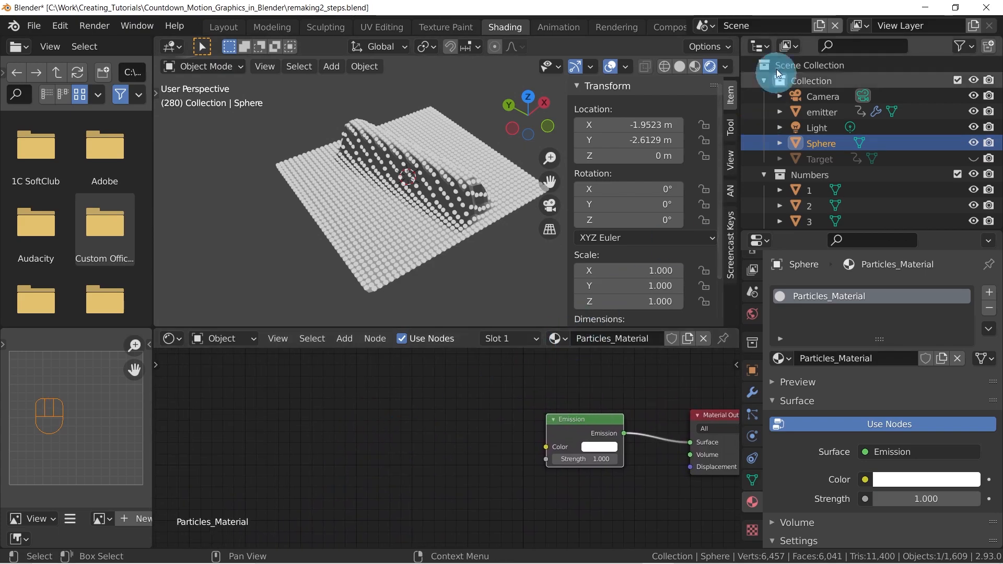
# Switch to Scene.001 and copy the Object Info, Separate XYZ and ColorRamp nodes of Material.001
pyautogui.click(705, 26)
pyautogui.click(725, 69)
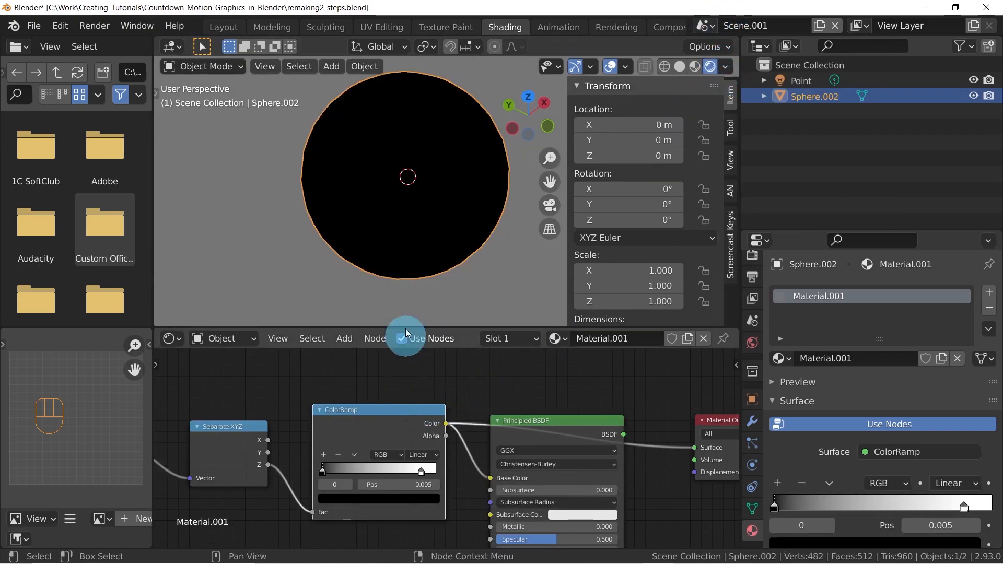
pyautogui.scroll(-3, 447, 417)
pyautogui.moveTo(444, 415); pyautogui.dragTo(331, 407, button='middle')
pyautogui.moveTo(157, 370); pyautogui.dragTo(462, 456)
pyautogui.click(400, 391)
pyautogui.keyDown('shift'); pyautogui.click(292, 404); pyautogui.keyUp('shift')
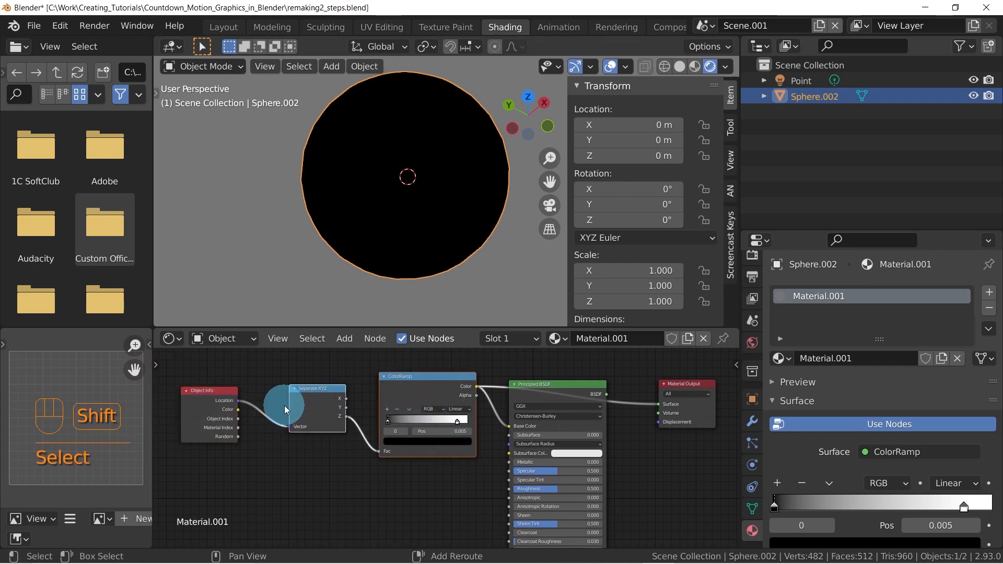
pyautogui.keyDown('shift'); pyautogui.click(224, 407); pyautogui.keyUp('shift')
pyautogui.hotkey('ctrl', 'c')
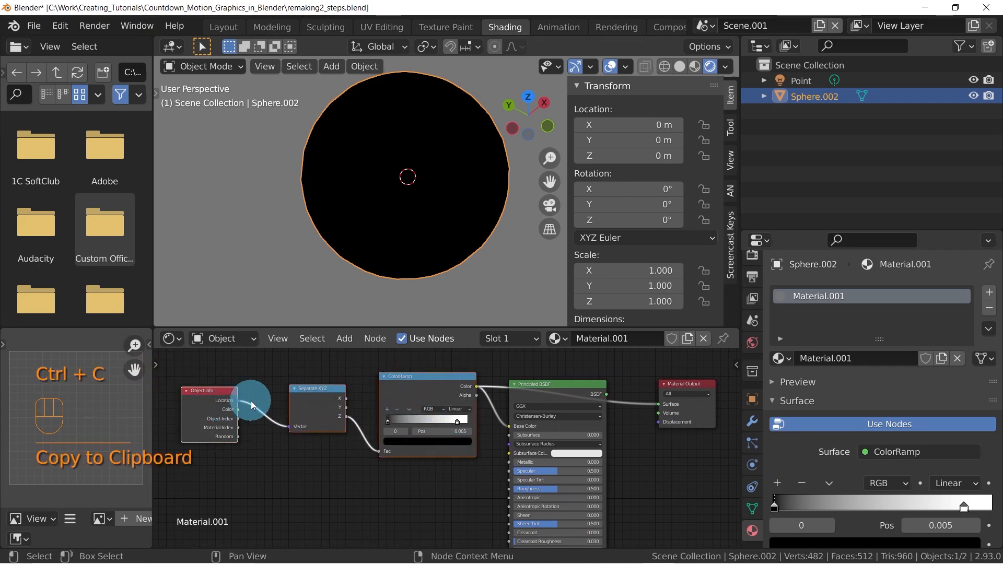
# Paste the copied nodes into Particles_Material in the main Scene and connect the ColorRamp's Color output to the Emission Color
pyautogui.click(717, 29)
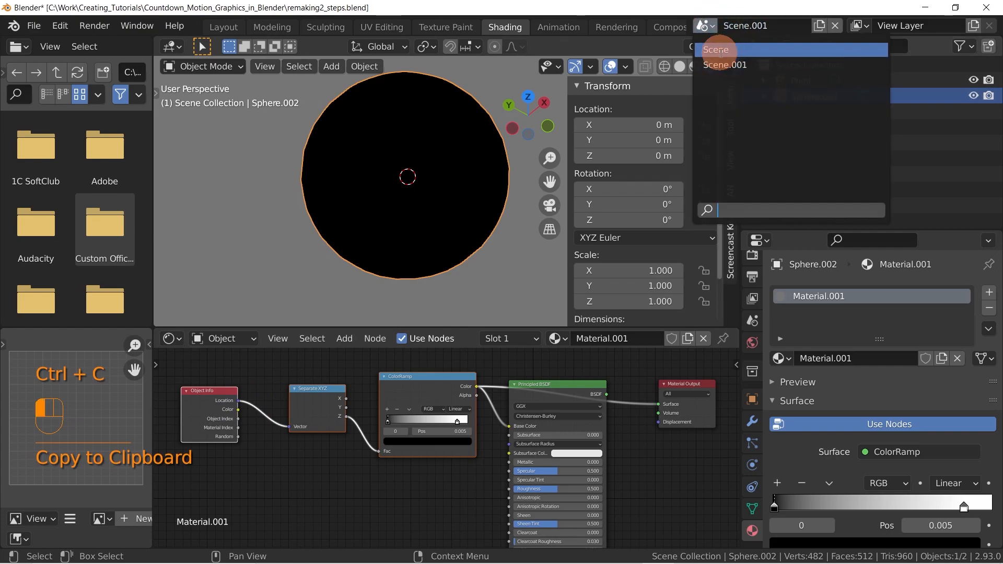
pyautogui.click(731, 46)
pyautogui.hotkey('ctrl', 'v')
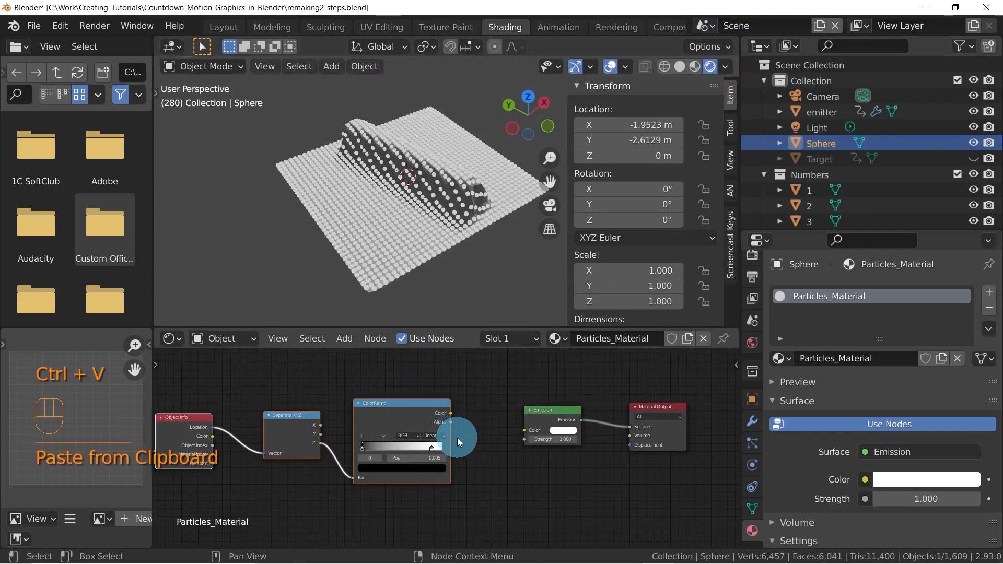
pyautogui.moveTo(450, 413); pyautogui.dragTo(527, 433)
# Examine the particles' height-based shading on the raised area and flat grid from several angles
pyautogui.scroll(4, 495, 185)
pyautogui.moveTo(495, 185); pyautogui.dragTo(452, 234, button='middle')
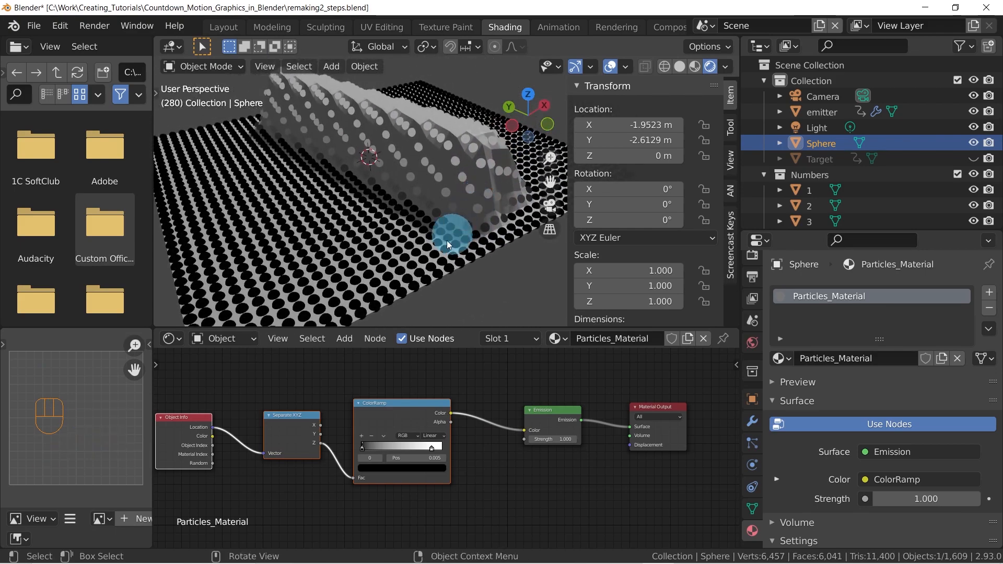
pyautogui.moveTo(381, 268); pyautogui.dragTo(307, 265, button='middle')
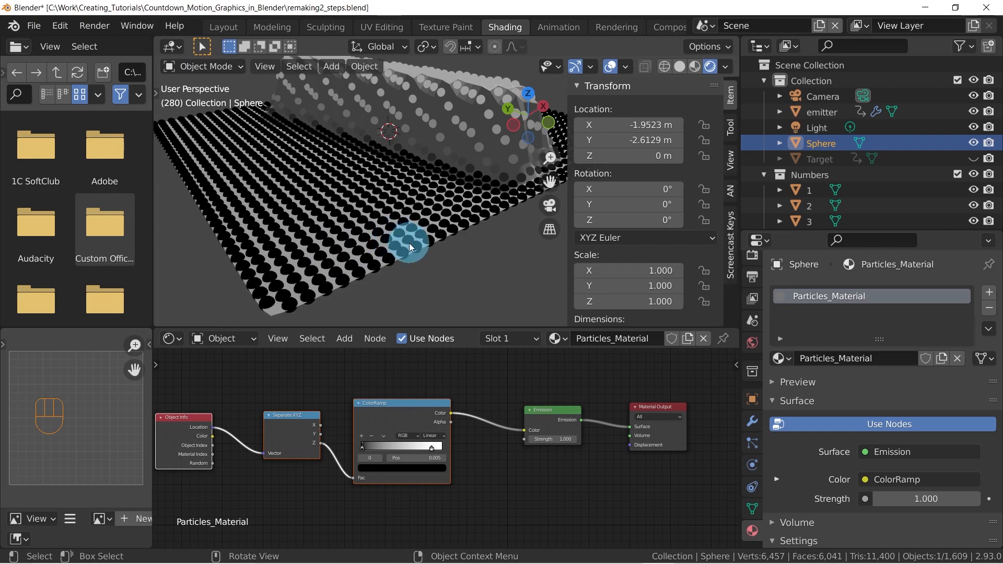
pyautogui.keyDown('shift'); pyautogui.moveTo(472, 187); pyautogui.dragTo(649, 167, button='middle'); pyautogui.keyUp('shift')
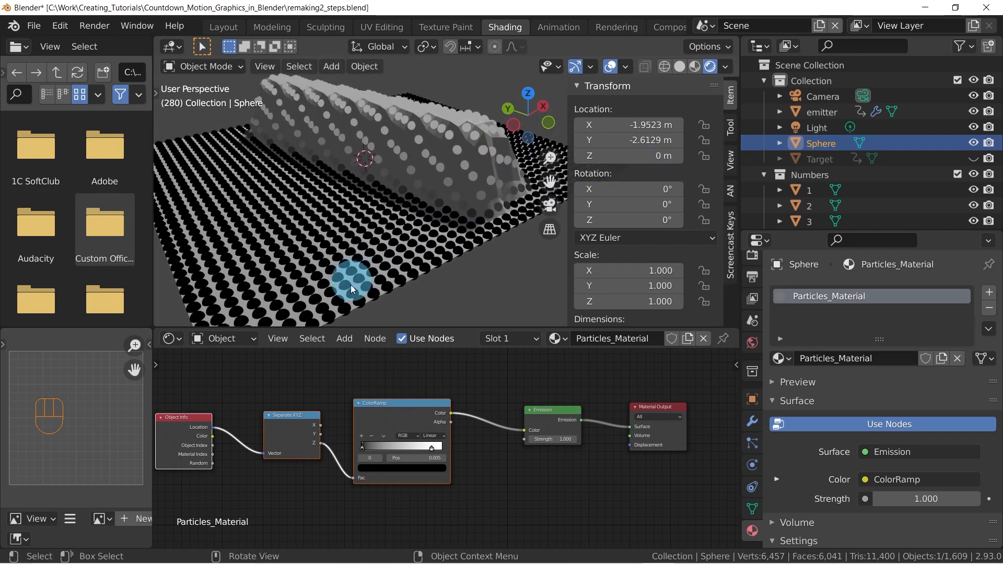
pyautogui.keyDown('ctrl'); pyautogui.moveTo(382, 271); pyautogui.dragTo(349, 256, button='middle'); pyautogui.keyUp('ctrl')
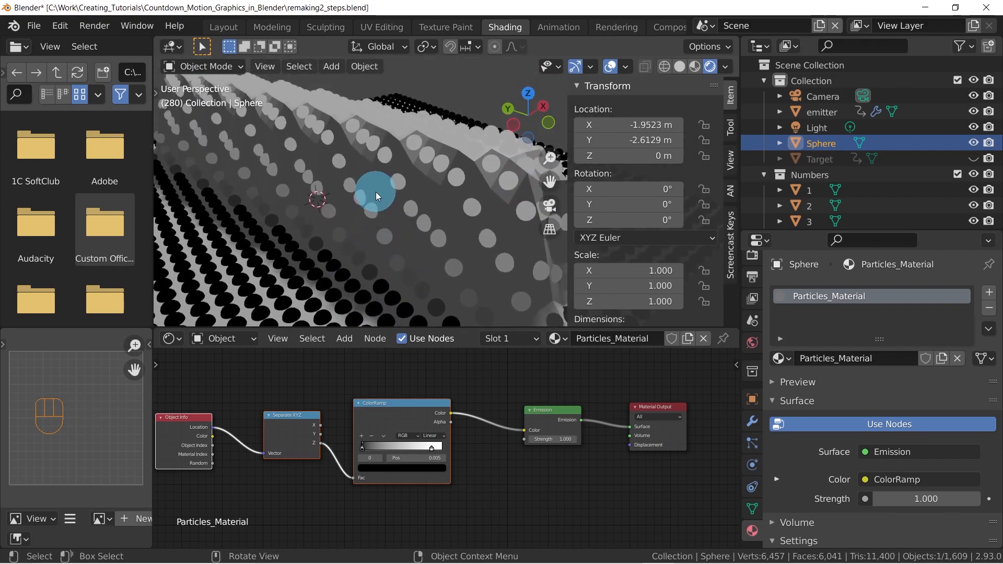
pyautogui.moveTo(391, 137); pyautogui.dragTo(306, 218, button='middle')
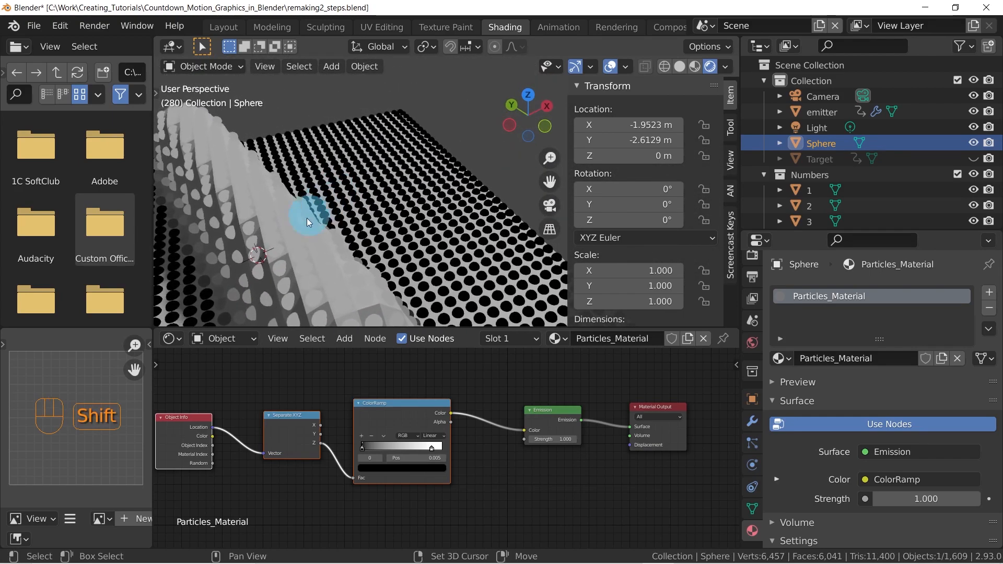
pyautogui.click(432, 448)
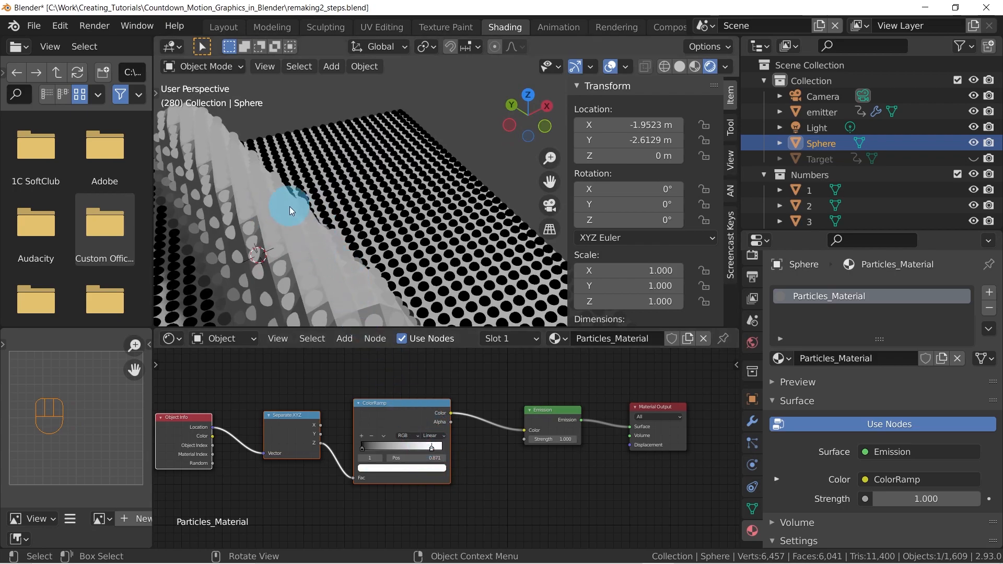
pyautogui.moveTo(316, 218); pyautogui.dragTo(418, 209, button='middle')
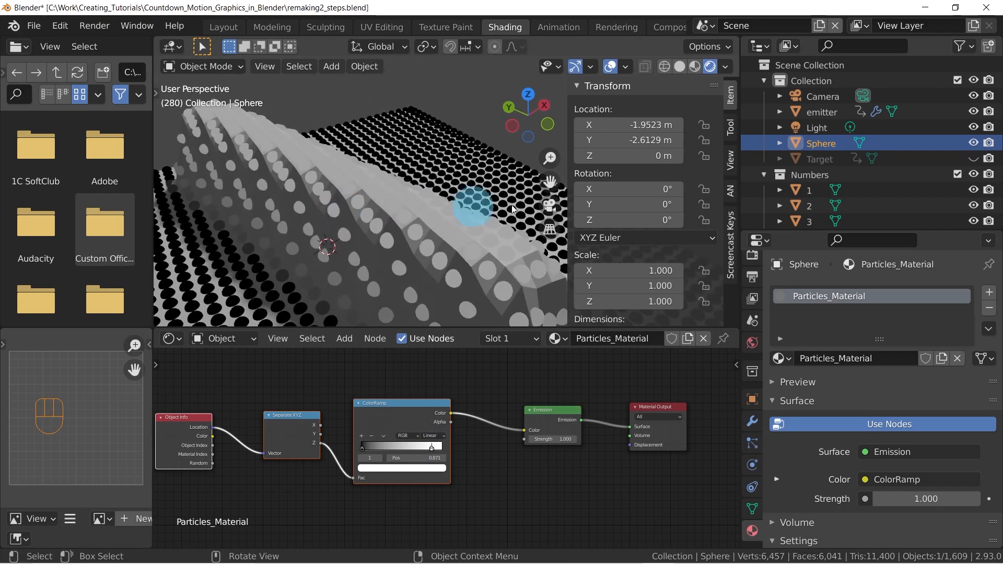
# Temporarily show the Target object to compare its height with the particle shading, and hide it again
pyautogui.click(974, 158)
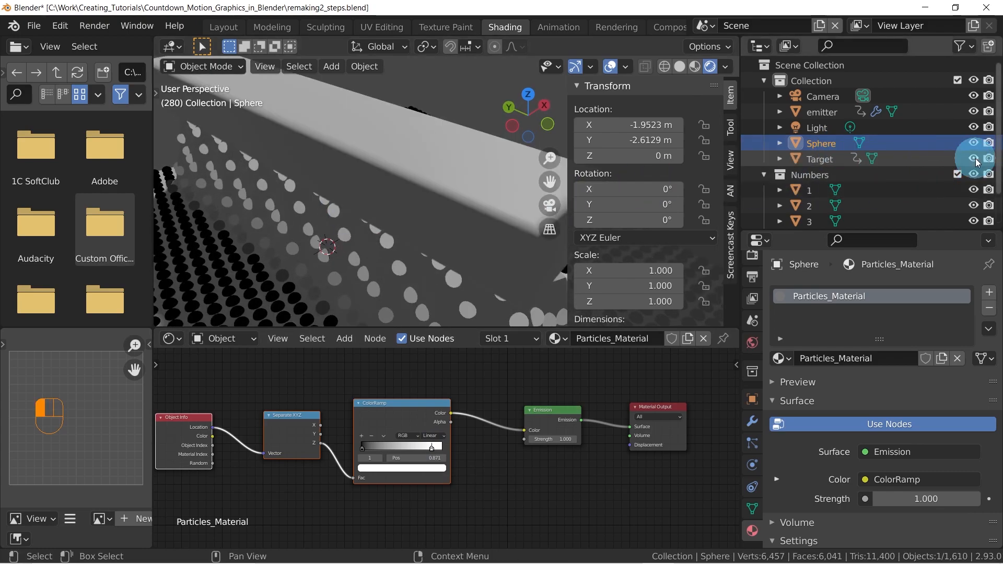
pyautogui.click(447, 167)
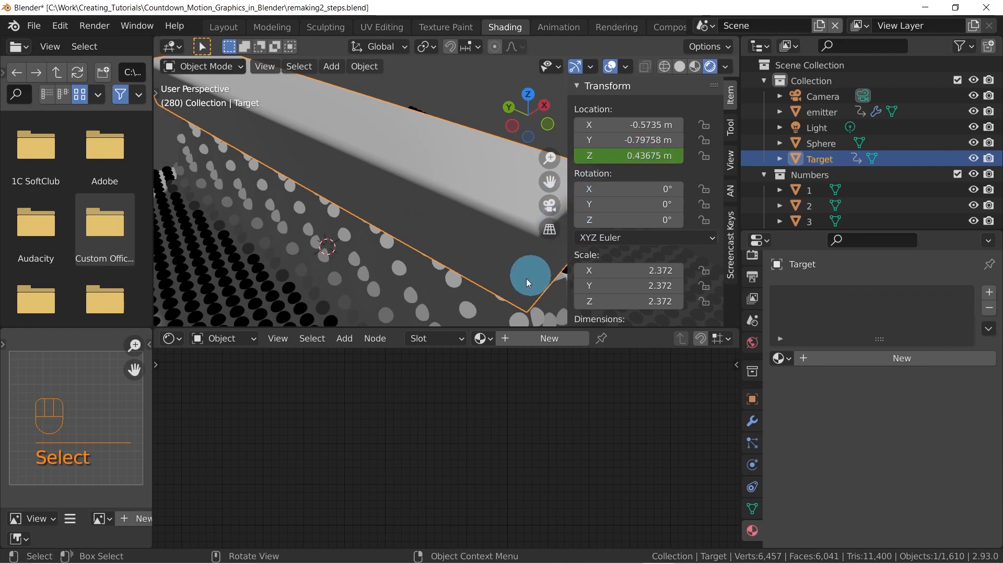
pyautogui.click(973, 159)
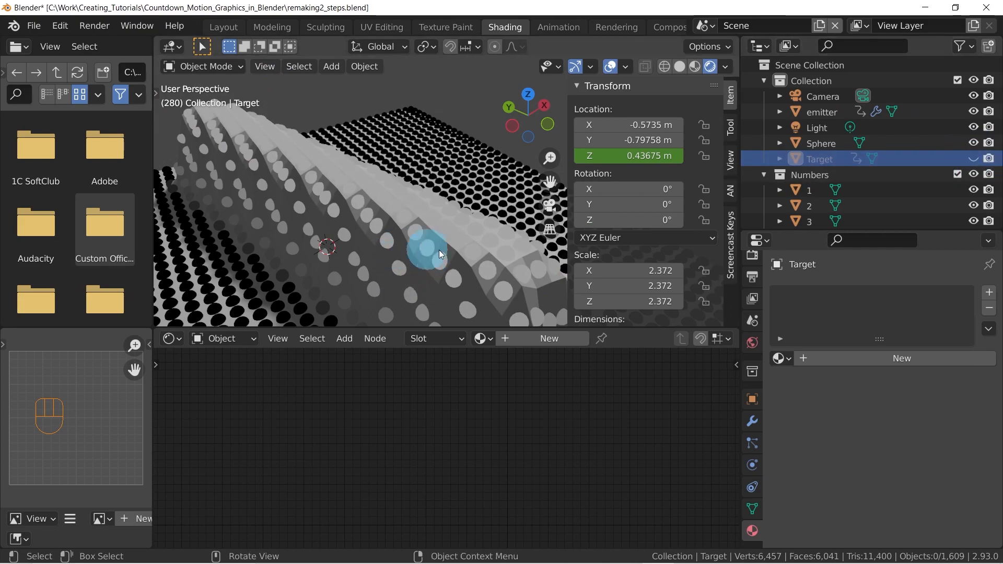
# Select the Sphere again and set its ColorRamp's white stop position to 0.5
pyautogui.click(820, 144)
pyautogui.moveTo(405, 487); pyautogui.dragTo(344, 468, button='middle')
pyautogui.scroll(2, 355, 460)
pyautogui.scroll(1, 405, 434)
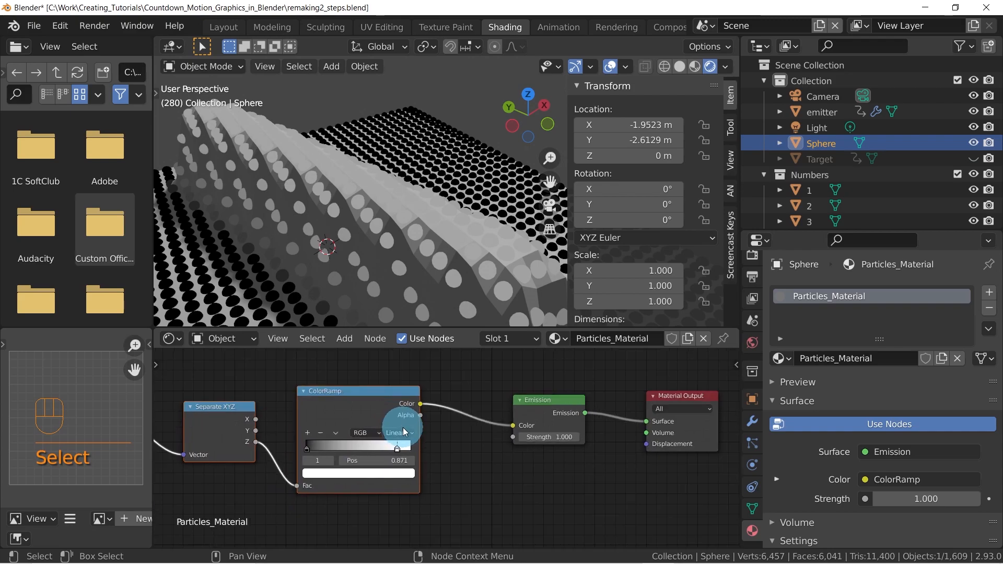
pyautogui.scroll(2, 414, 428)
pyautogui.moveTo(460, 448); pyautogui.dragTo(434, 443)
pyautogui.click(445, 459)
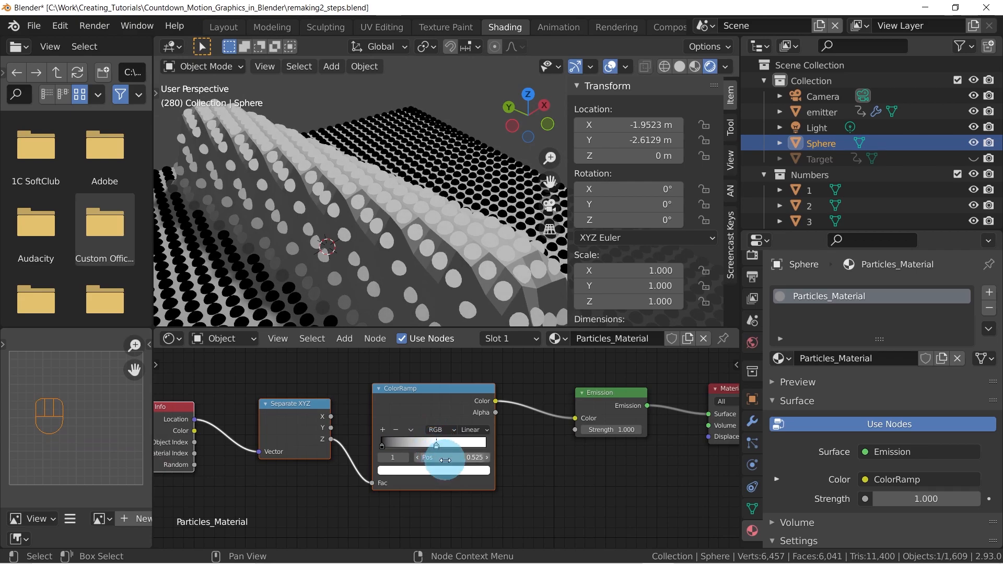
pyautogui.write('.5')
pyautogui.press('Return')
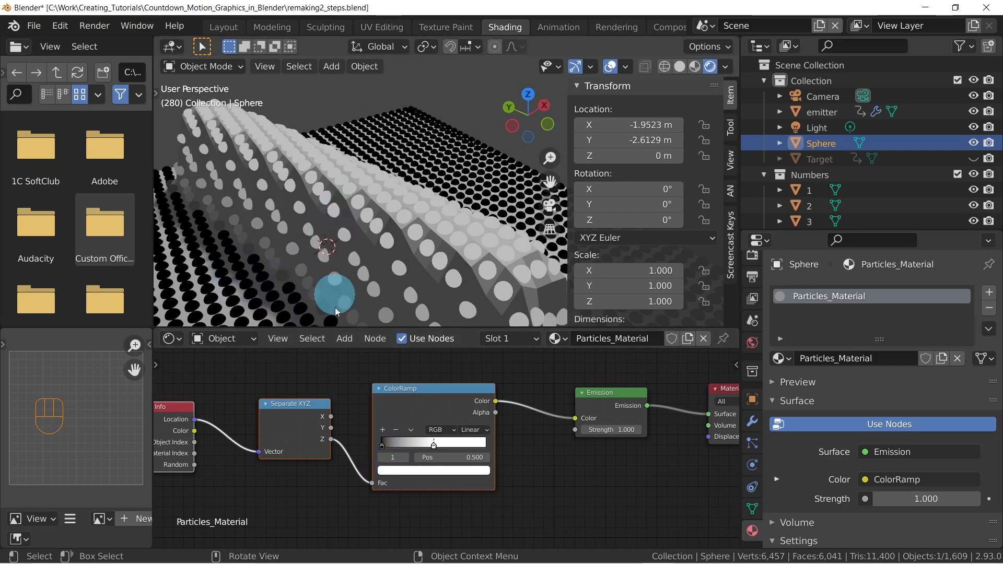
# Place the ColorRamp's black stop at position 0 and compare B-Spline and Ease interpolation, settling on B-Spline
pyautogui.moveTo(386, 444)
pyautogui.mouseDown()
pyautogui.moveTo(424, 444)
pyautogui.moveTo(316, 440)
pyautogui.mouseUp()
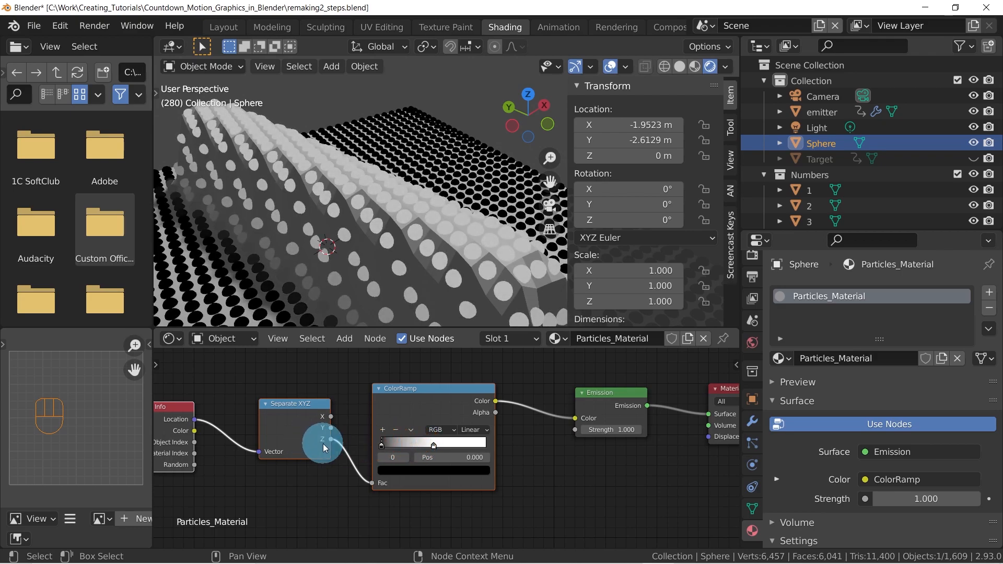
pyautogui.click(478, 430)
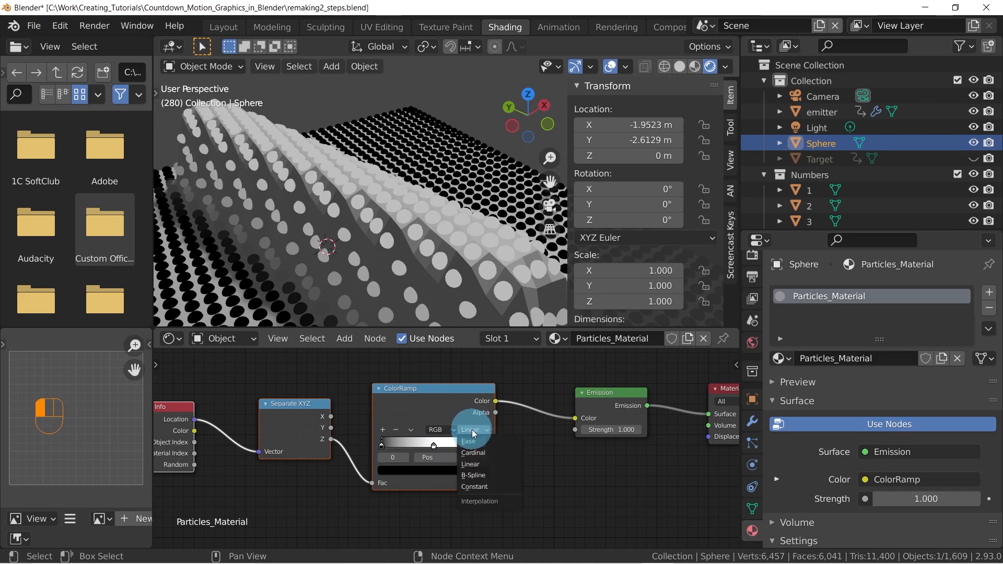
pyautogui.click(472, 474)
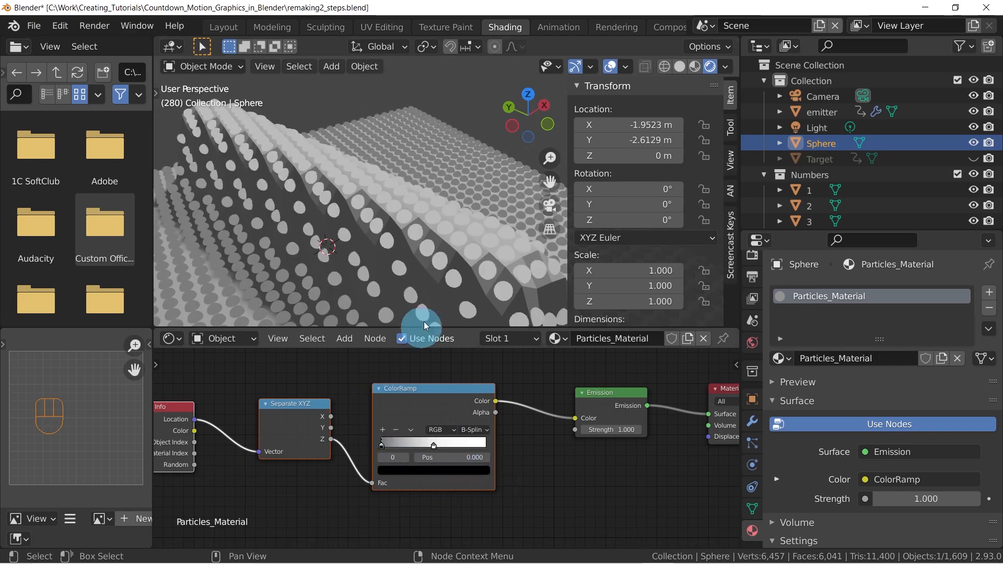
pyautogui.scroll(-2, 388, 239)
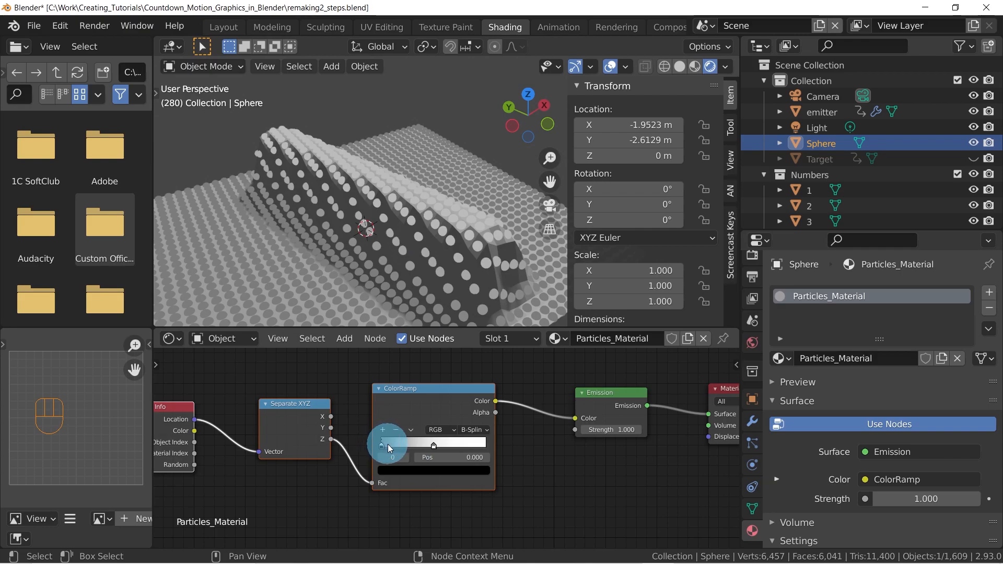
pyautogui.click(474, 430)
pyautogui.click(472, 439)
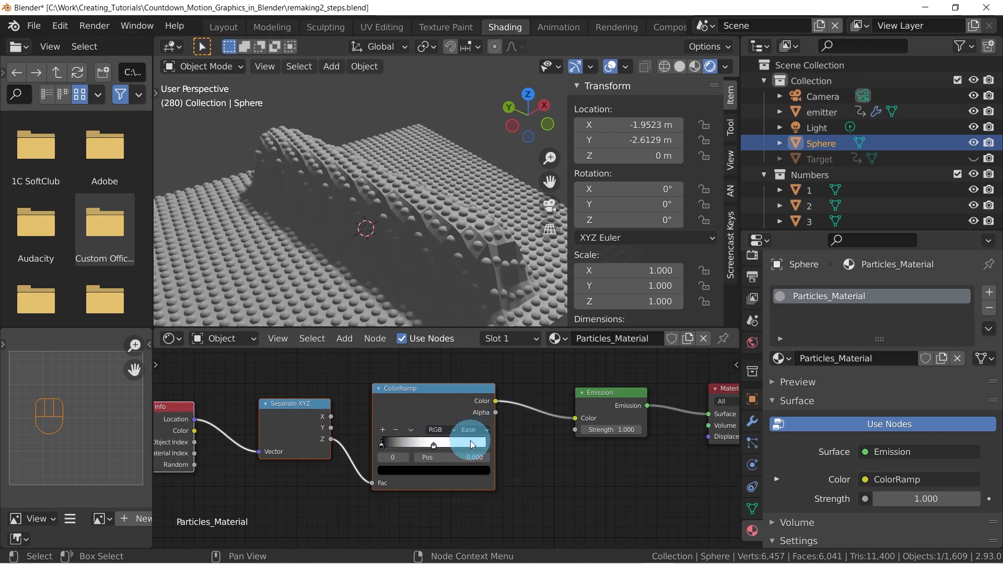
pyautogui.click(475, 427)
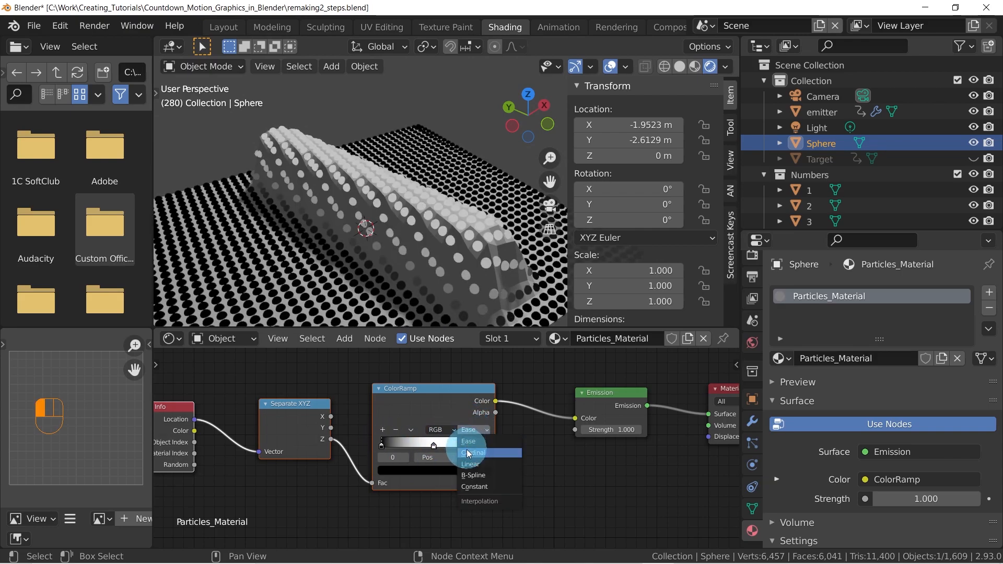
pyautogui.click(471, 473)
# Move the ColorRamp's black stop to about position 0.006 and check the resulting particle shading
pyautogui.moveTo(384, 444); pyautogui.dragTo(382, 443)
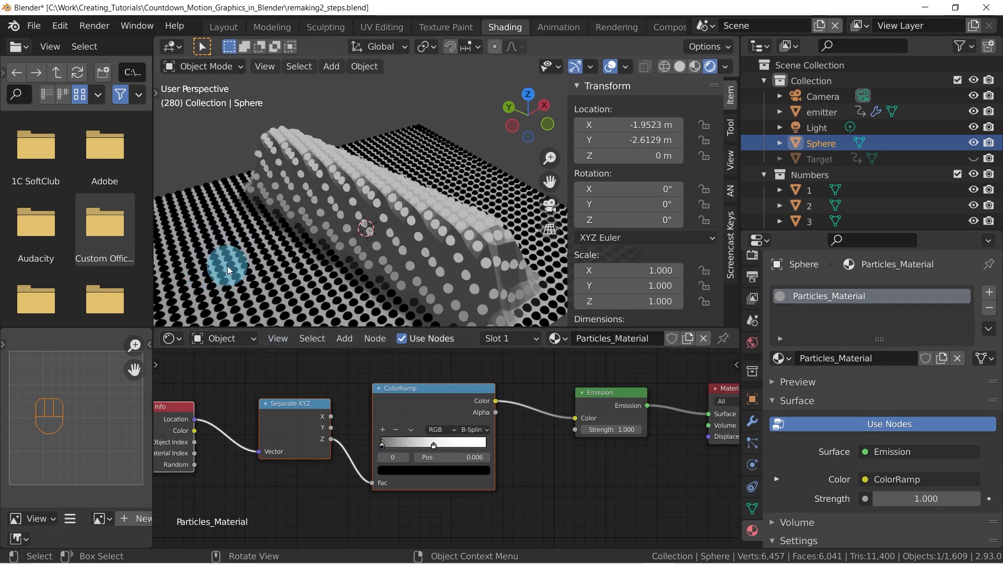
pyautogui.moveTo(484, 434); pyautogui.dragTo(574, 468, button='middle')
pyautogui.scroll(-2, 585, 409)
pyautogui.moveTo(360, 214); pyautogui.dragTo(355, 214, button='middle')
pyautogui.keyDown('shift'); pyautogui.moveTo(421, 261); pyautogui.dragTo(446, 217, button='middle'); pyautogui.keyUp('shift')
# Add a Transparent BSDF node below the Emission node and open its color for editing
pyautogui.moveTo(664, 454); pyautogui.dragTo(490, 440, button='middle')
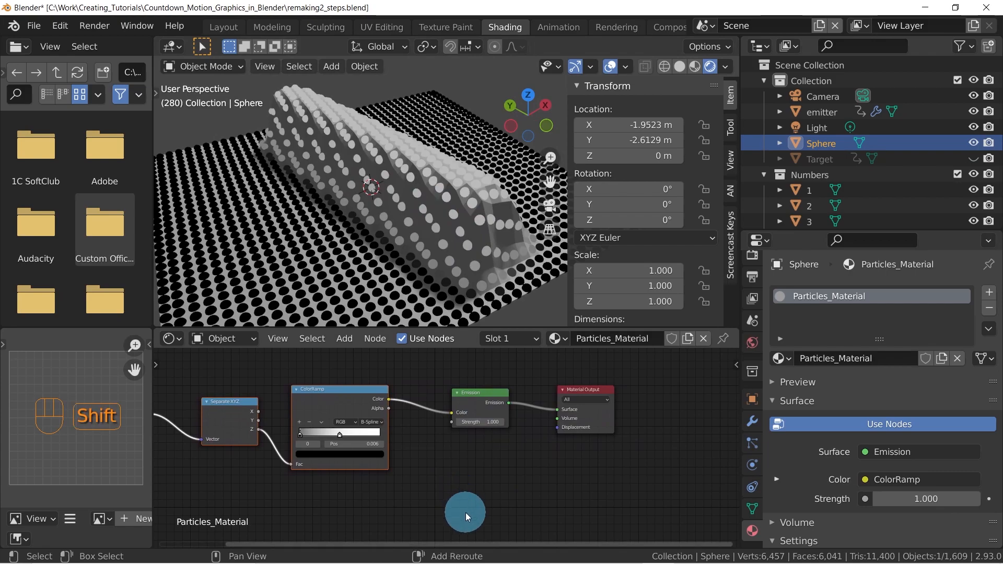
pyautogui.hotkey('shift', 'a')
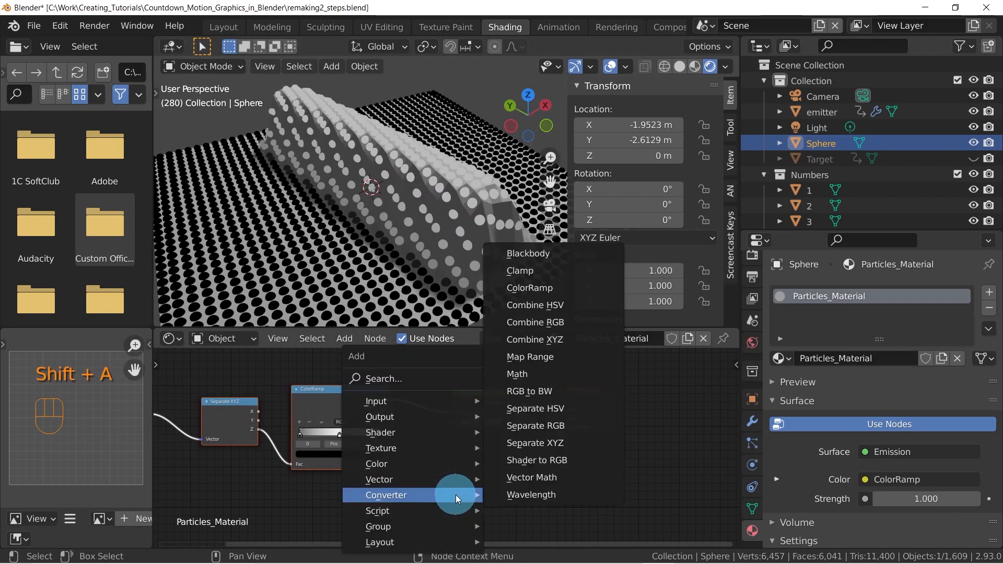
pyautogui.moveTo(396, 431)
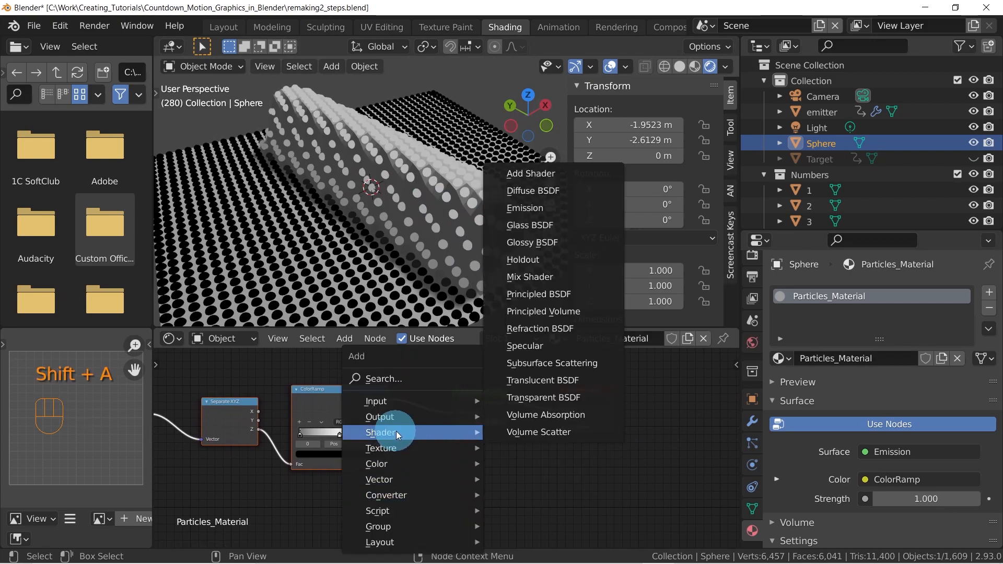
pyautogui.click(550, 397)
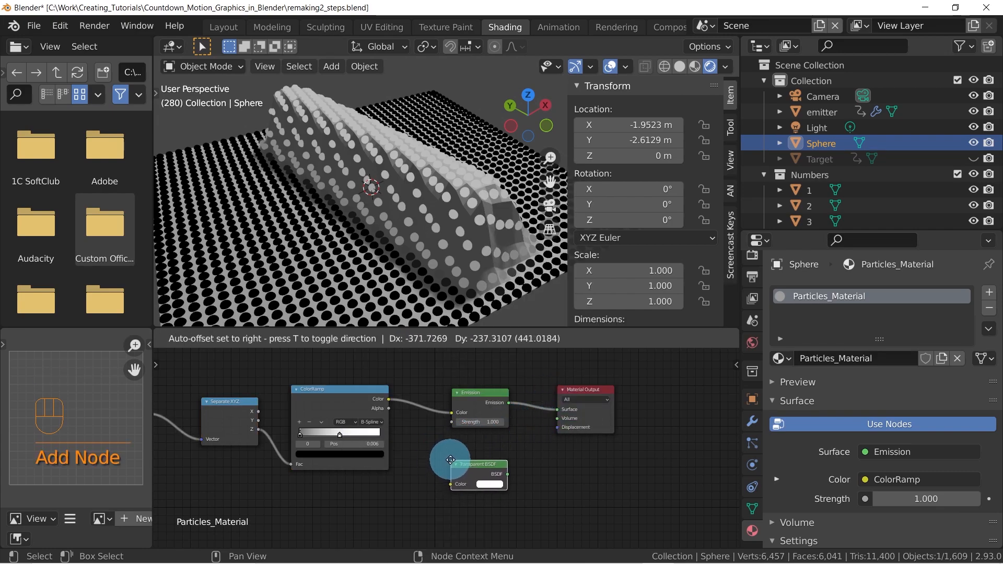
pyautogui.click(451, 471)
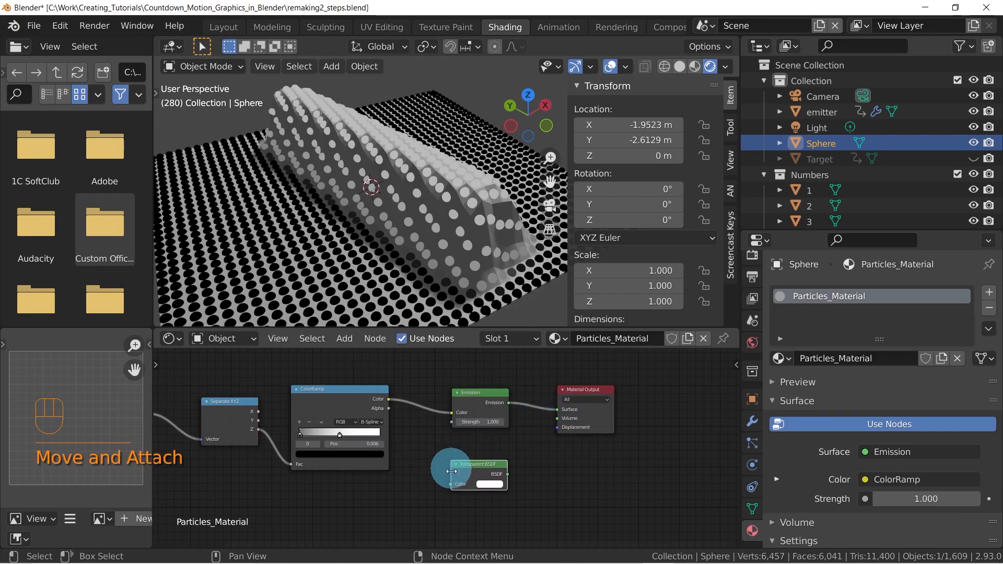
pyautogui.click(492, 484)
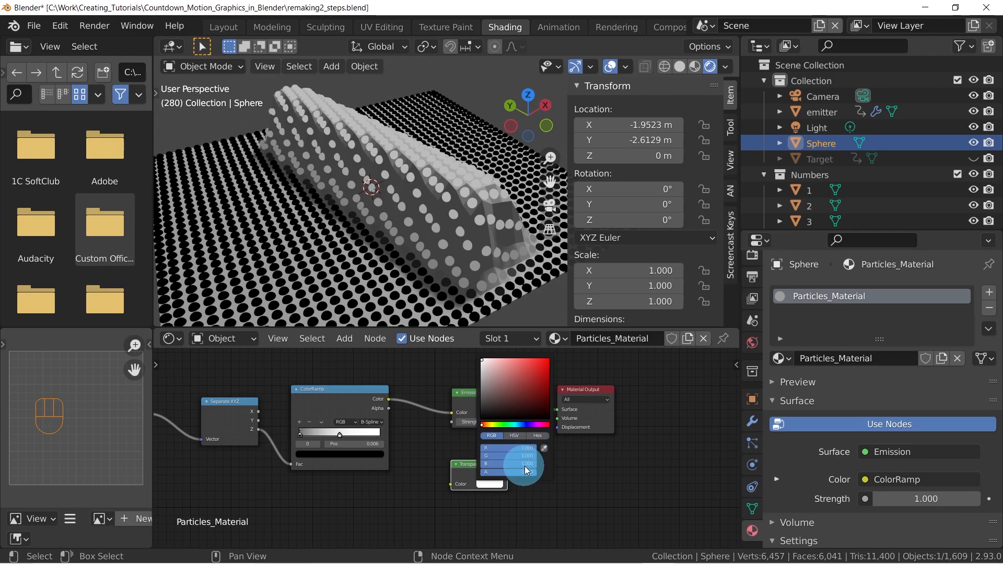
pyautogui.click(491, 484)
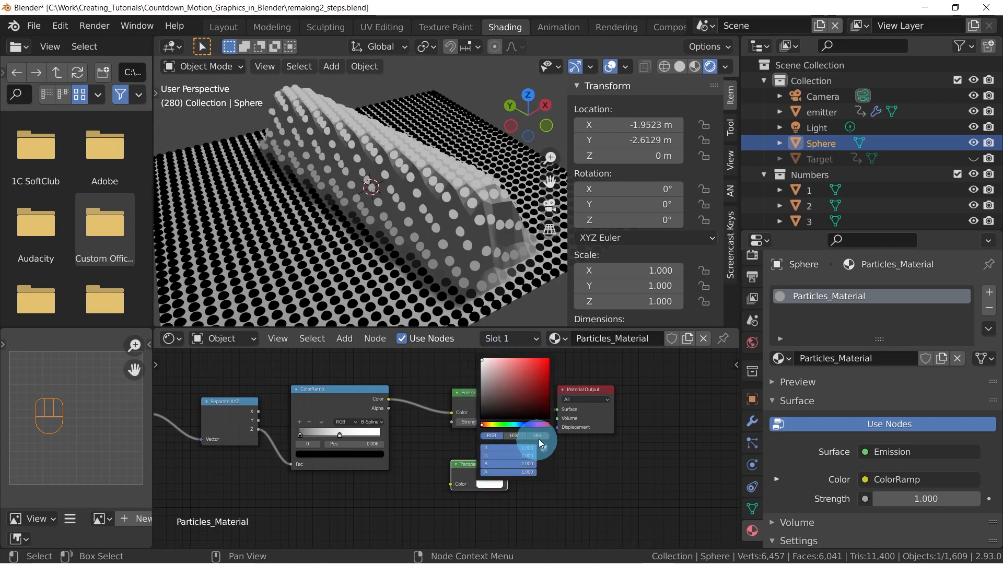
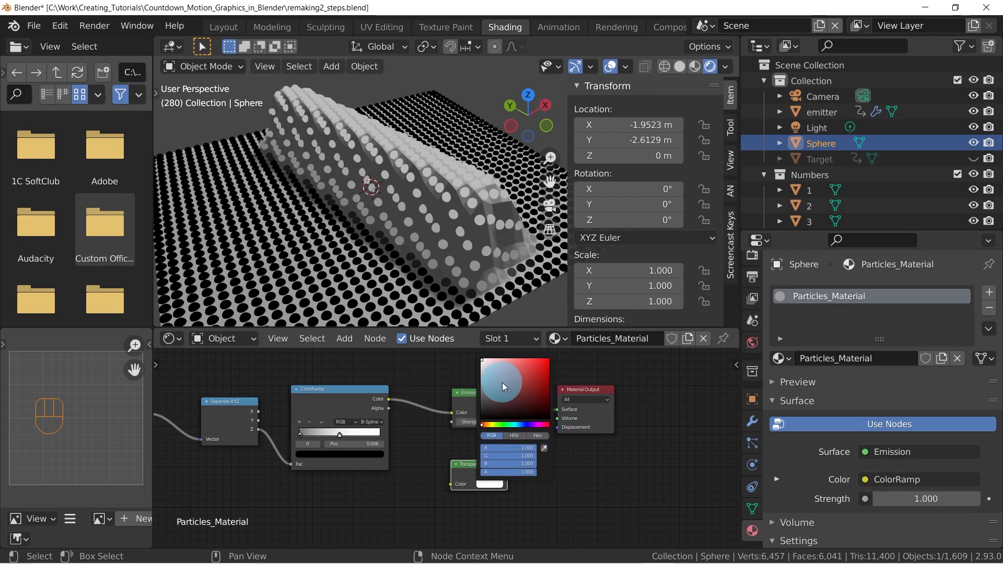
# Move the Transparent BSDF node up so it sits directly beneath the Emission node
pyautogui.click(441, 442)
pyautogui.moveTo(478, 463); pyautogui.dragTo(479, 443)
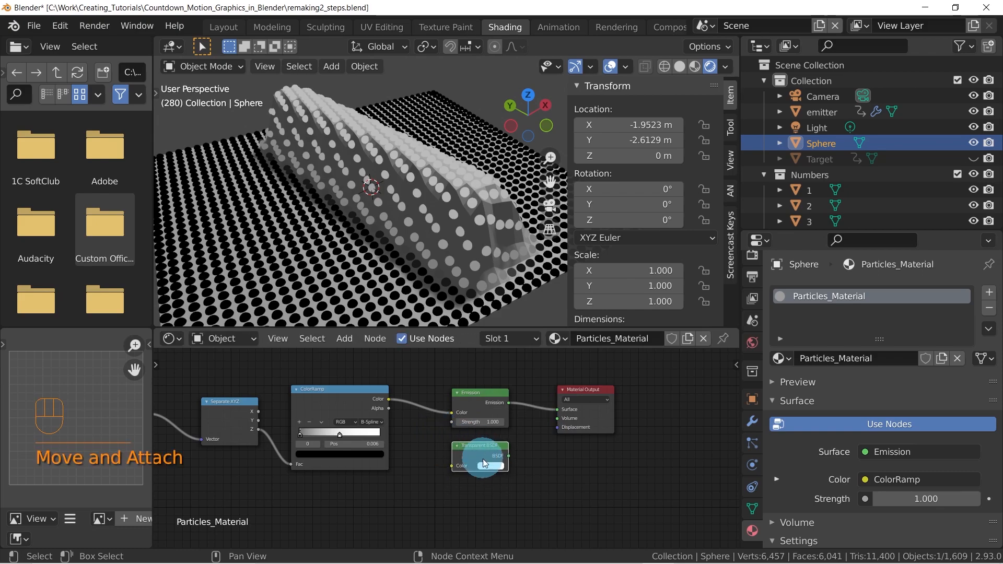
# Open the Interface section of the application preferences
pyautogui.click(55, 26)
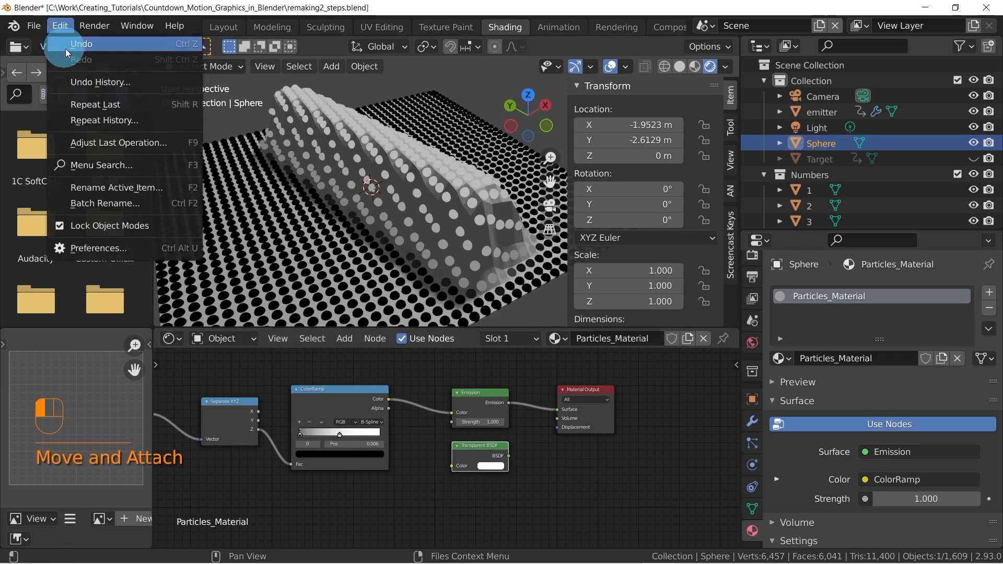
pyautogui.click(125, 249)
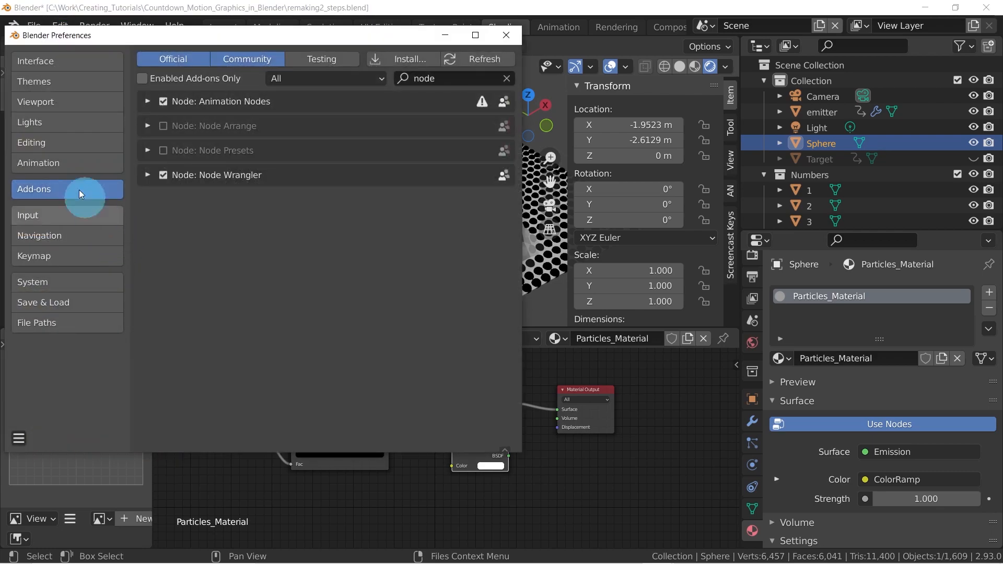
pyautogui.click(42, 60)
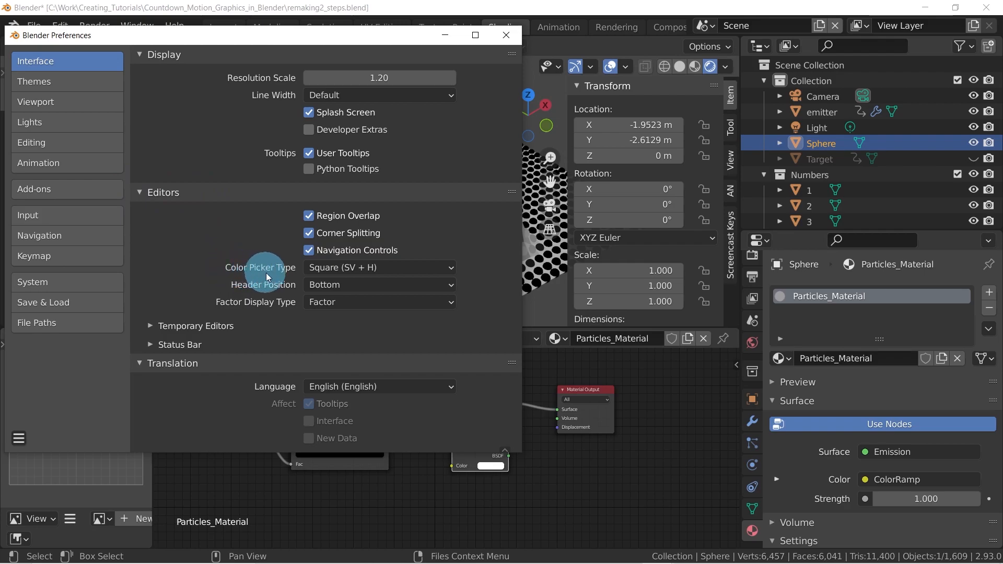
# Set the color picker type to Circle (HSV) and preview it on the Transparent BSDF node's color
pyautogui.click(411, 266)
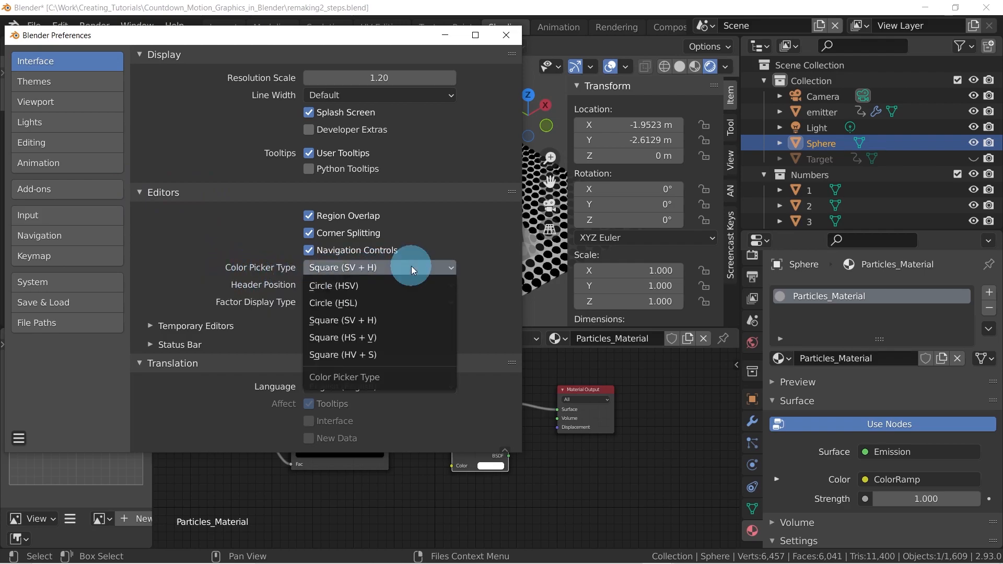
pyautogui.click(344, 287)
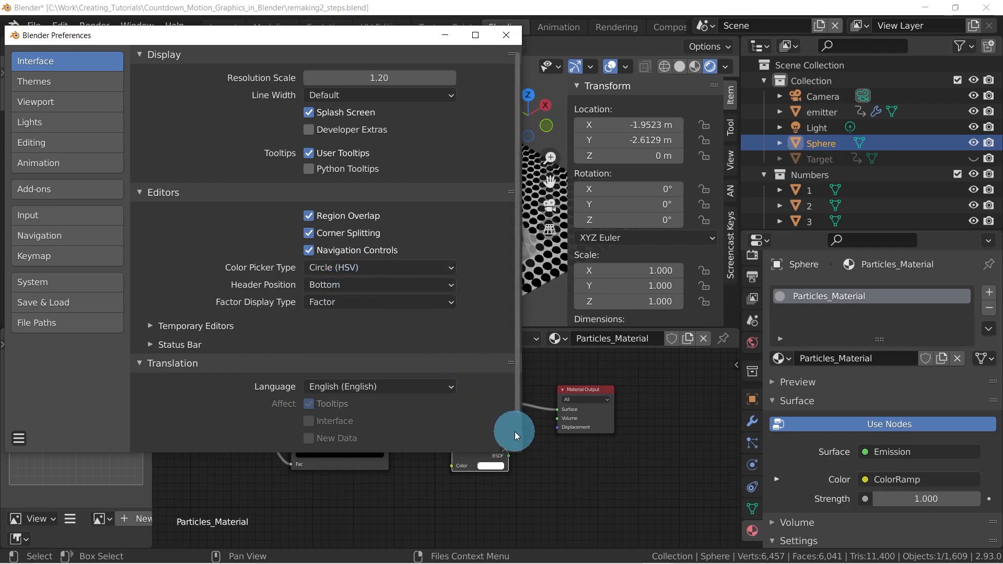
pyautogui.click(494, 465)
pyautogui.moveTo(423, 38); pyautogui.dragTo(258, 50)
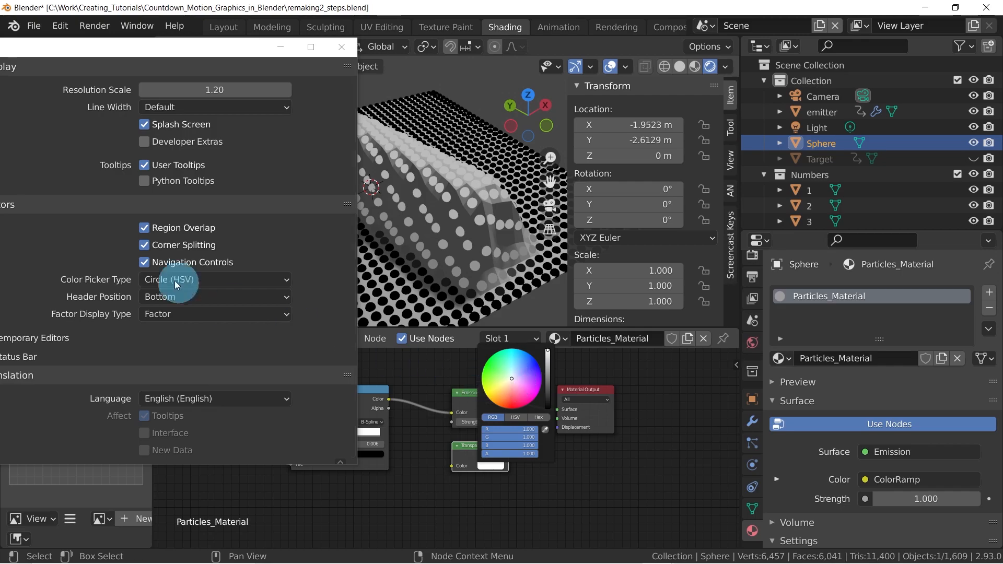
pyautogui.click(200, 275)
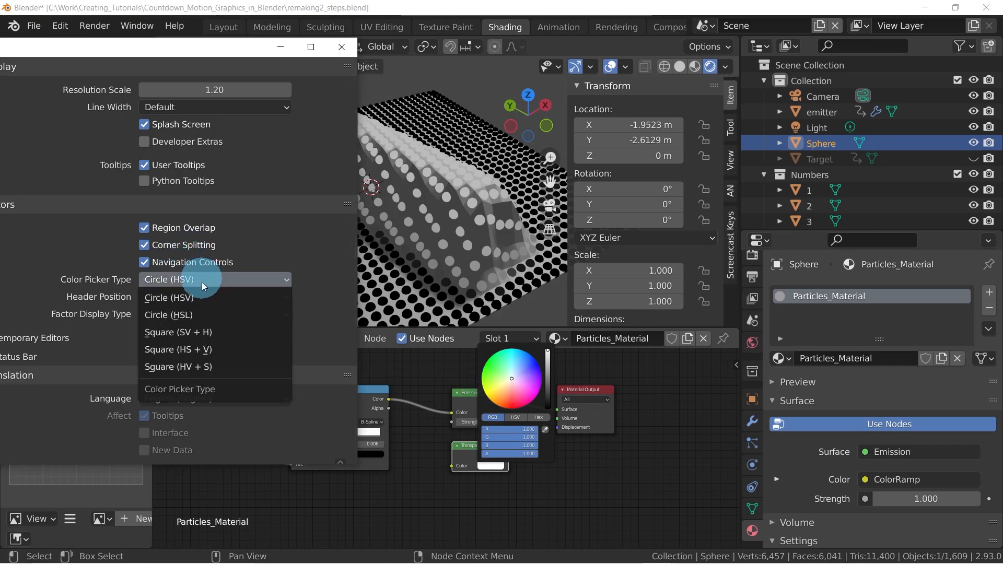
pyautogui.click(202, 296)
pyautogui.click(490, 465)
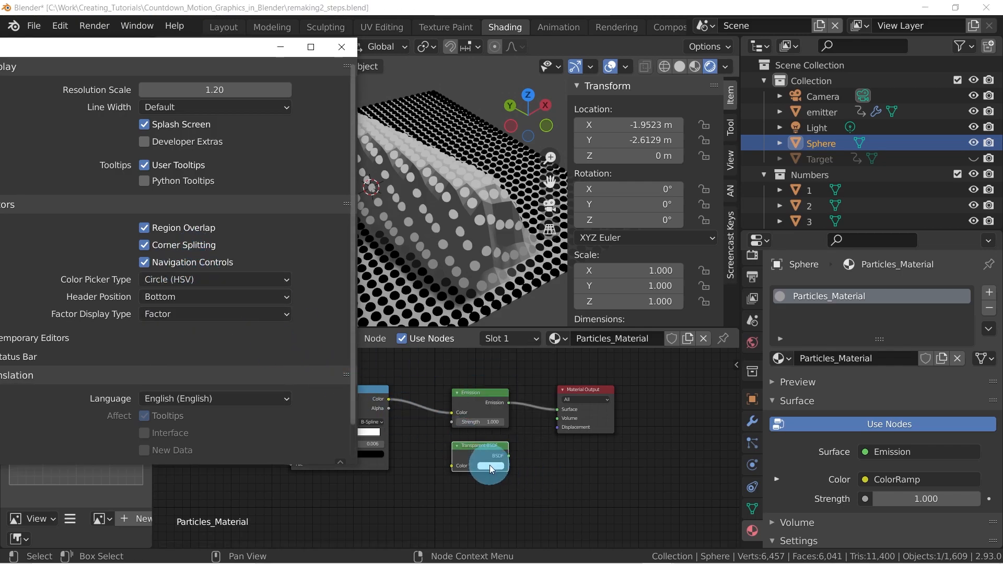
# Set the color picker type to Circle (HSL) and preview it on the Transparent BSDF node's color
pyautogui.click(196, 277)
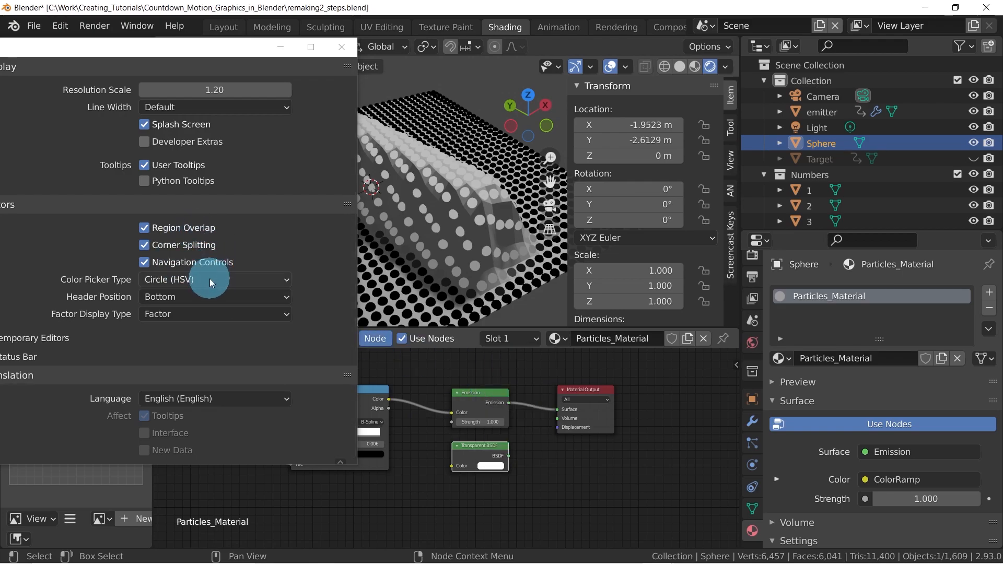
pyautogui.click(201, 317)
pyautogui.click(460, 493)
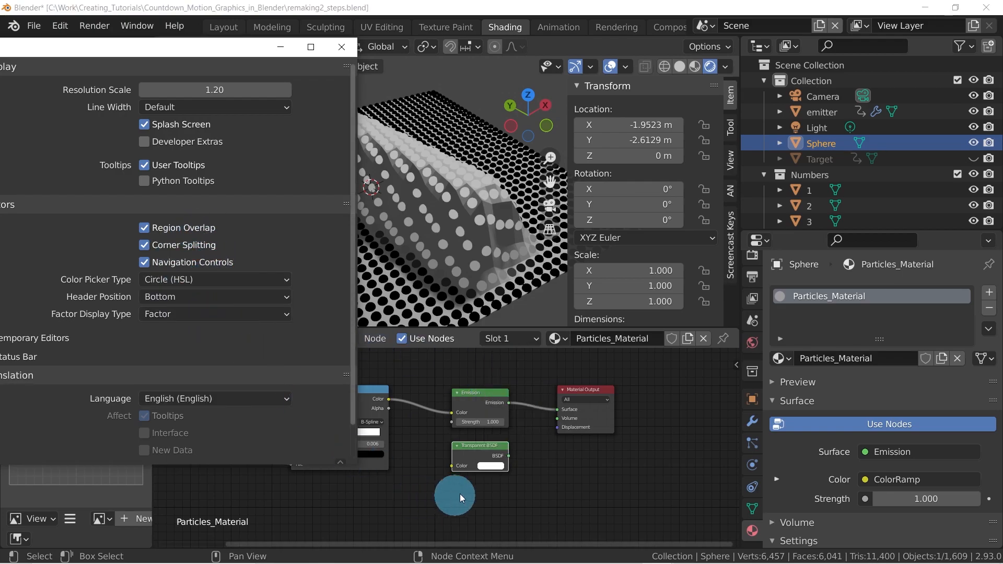
pyautogui.click(492, 465)
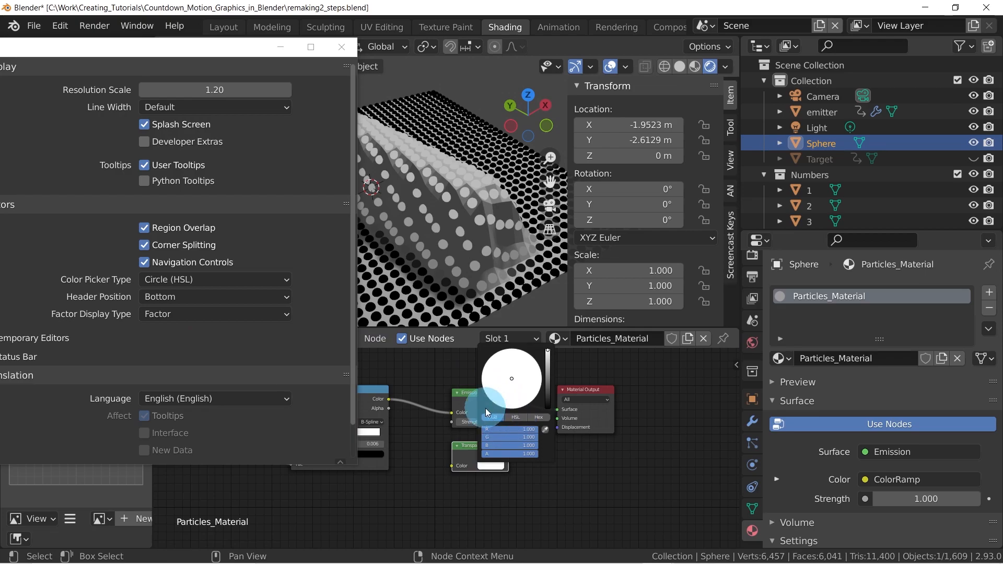
# Set the color picker type back to Square (SV + H) and check it on the Transparent BSDF node's color
pyautogui.click(197, 280)
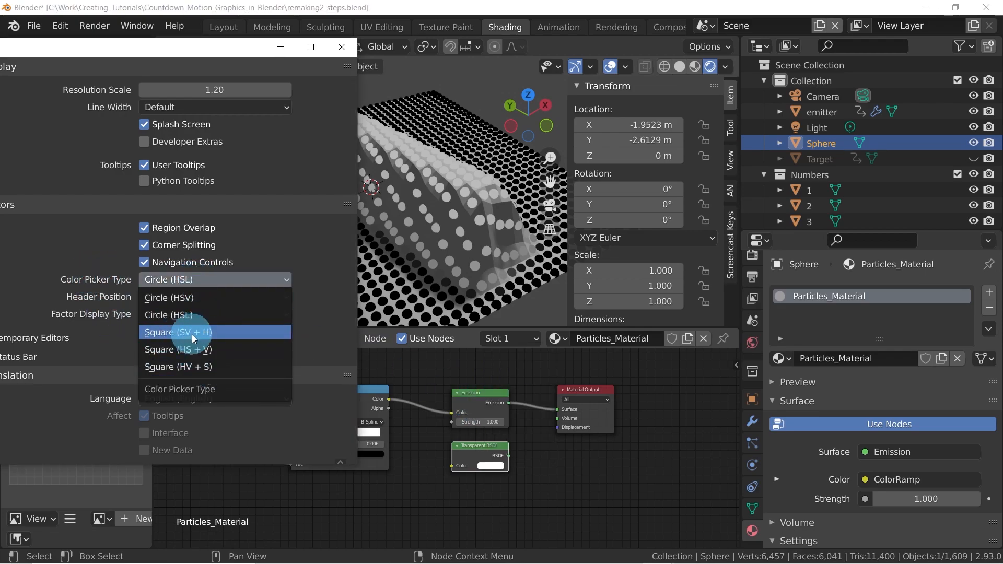
pyautogui.click(232, 333)
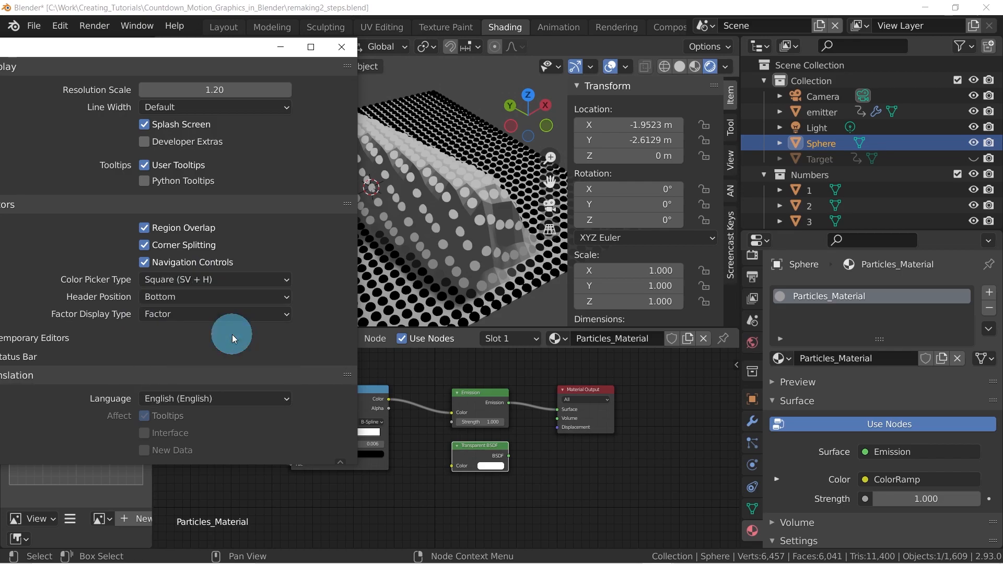
pyautogui.click(488, 465)
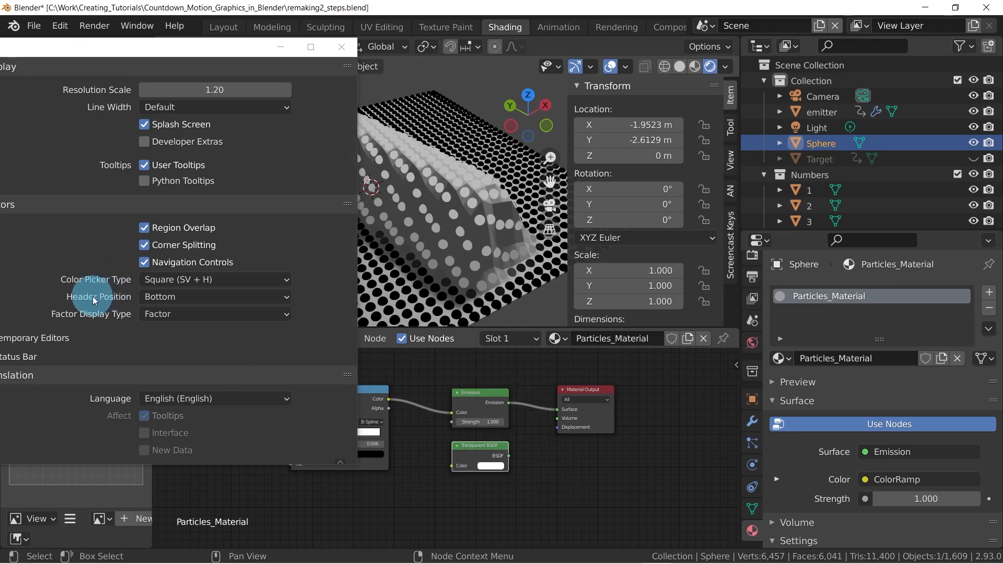
# Set the editors' header position preference to Top and close the preferences
pyautogui.moveTo(178, 50); pyautogui.dragTo(221, 52)
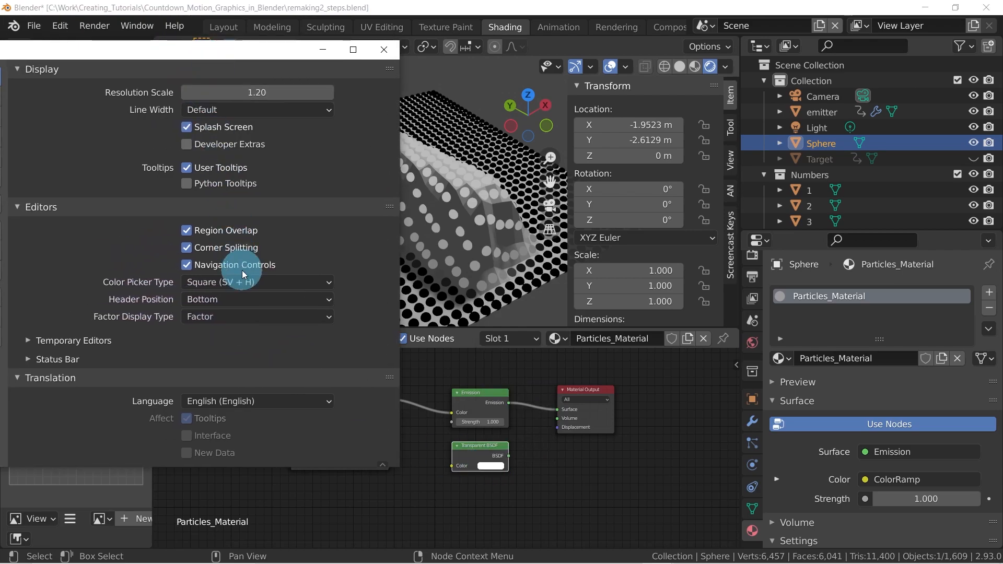
pyautogui.click(243, 299)
pyautogui.click(235, 333)
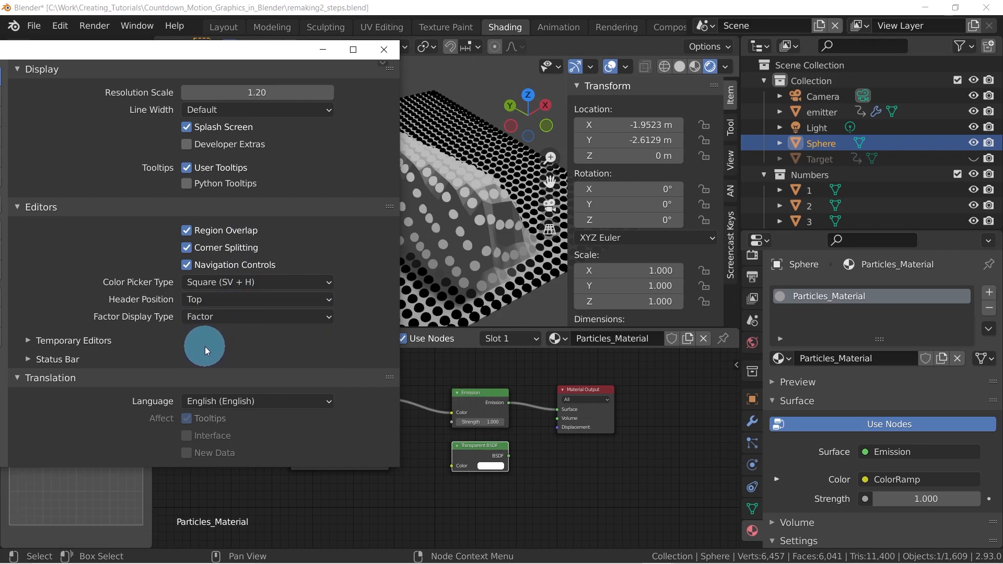
pyautogui.click(383, 54)
# Fine-tune the positions of the stacked Emission and Transparent BSDF nodes, leaving a small gap between them
pyautogui.moveTo(441, 450); pyautogui.dragTo(439, 480, button='middle')
pyautogui.scroll(3, 473, 453)
pyautogui.moveTo(484, 490)
pyautogui.mouseDown()
pyautogui.moveTo(473, 488)
pyautogui.moveTo(483, 489)
pyautogui.mouseUp()
pyautogui.moveTo(486, 427); pyautogui.dragTo(482, 425)
pyautogui.moveTo(485, 487); pyautogui.dragTo(499, 493)
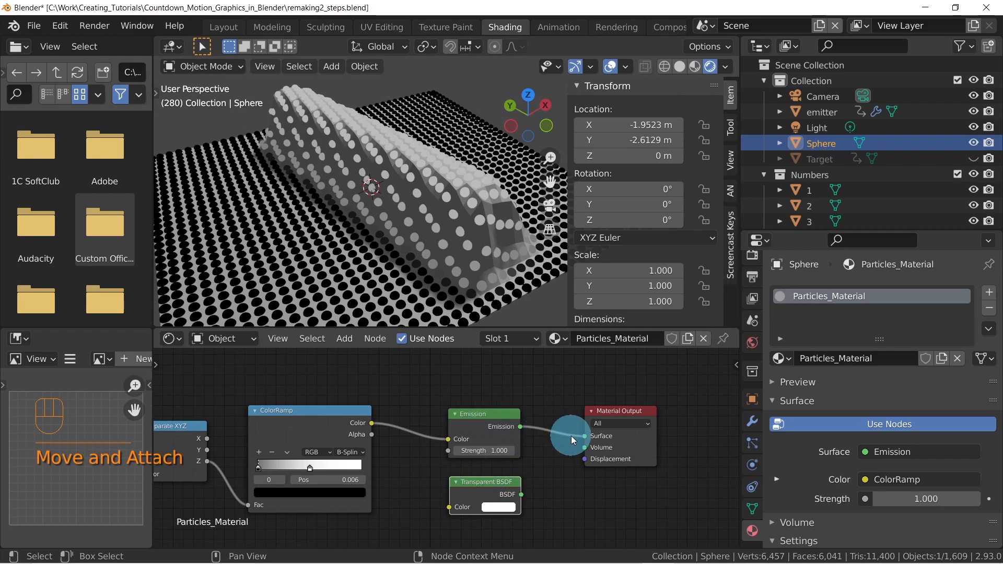
# Move the Material Output node farther from the Emission node to make room for another node
pyautogui.moveTo(548, 444); pyautogui.dragTo(506, 441, button='middle')
pyautogui.scroll(-1, 559, 438)
pyautogui.moveTo(578, 406); pyautogui.dragTo(617, 415)
pyautogui.moveTo(545, 478); pyautogui.dragTo(579, 465, button='middle')
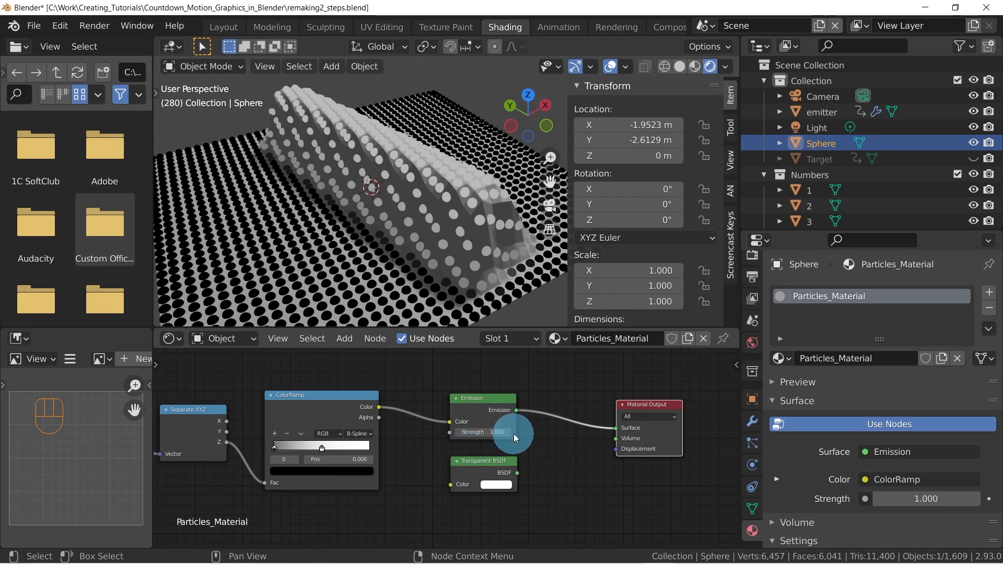
pyautogui.moveTo(543, 425); pyautogui.dragTo(504, 426, button='middle')
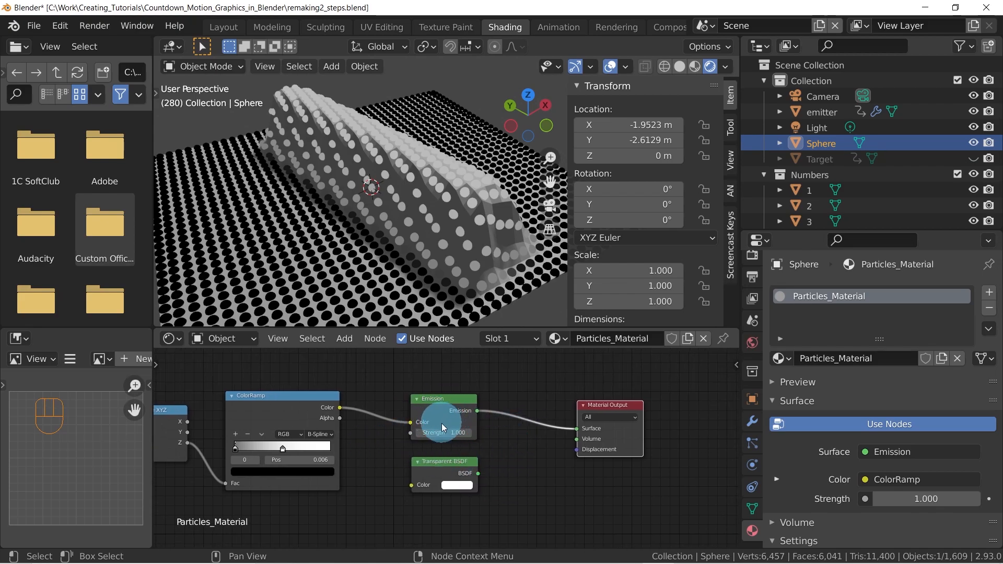
# Combine the Emission and Transparent BSDF nodes into a Mix Shader with the Node Wrangler mix gesture
pyautogui.hotkey('ctrl', 'shift')
pyautogui.keyDown('ctrl'); pyautogui.keyDown('shift'); pyautogui.moveTo(447, 422); pyautogui.dragTo(448, 422, button='right'); pyautogui.keyUp('shift'); pyautogui.keyUp('ctrl')
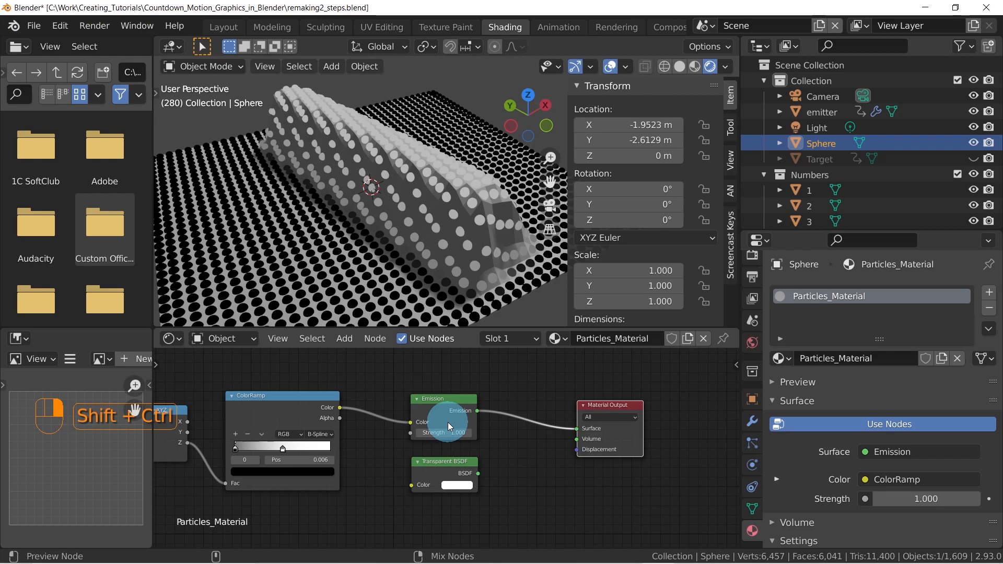
pyautogui.keyDown('ctrl'); pyautogui.keyDown('shift'); pyautogui.moveTo(447, 422); pyautogui.dragTo(447, 457, button='right'); pyautogui.keyUp('shift'); pyautogui.keyUp('ctrl')
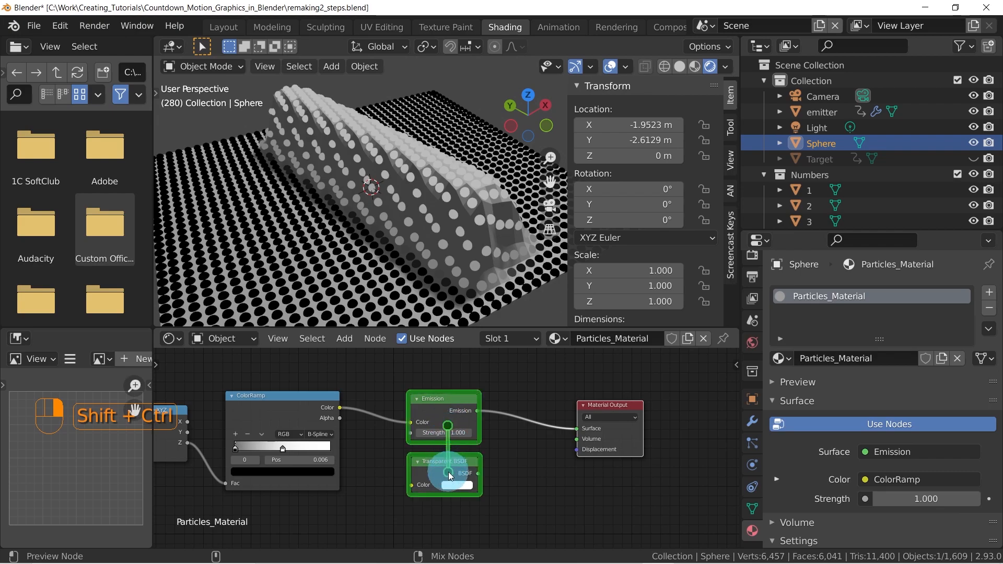
pyautogui.keyDown('ctrl'); pyautogui.keyDown('shift'); pyautogui.moveTo(448, 471); pyautogui.dragTo(448, 472, button='right'); pyautogui.keyUp('shift'); pyautogui.keyUp('ctrl')
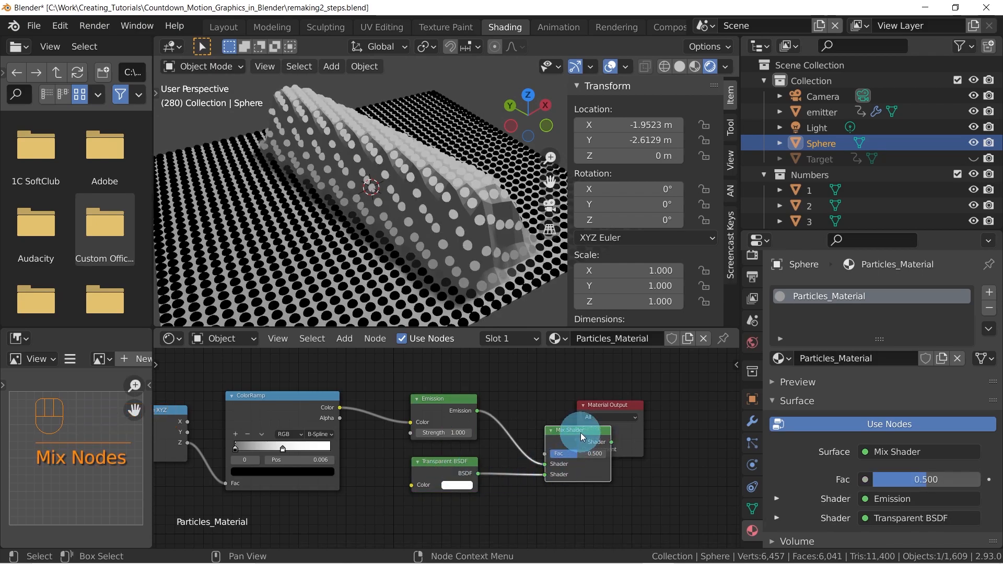
# Position the Mix Shader between the two shader nodes and the Material Output, shifting the Material Output farther out
pyautogui.moveTo(559, 413); pyautogui.dragTo(532, 400)
pyautogui.moveTo(618, 405); pyautogui.dragTo(677, 402)
pyautogui.moveTo(545, 405); pyautogui.dragTo(575, 408)
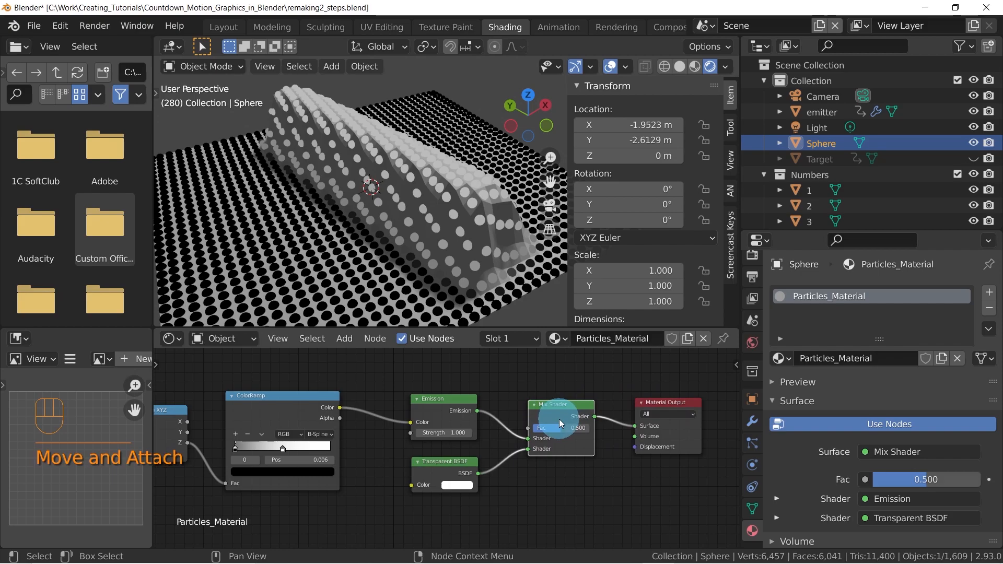
# Undo the last Mix Shader move and delete the Mix Shader with its links reconnected
pyautogui.hotkey('ctrl', 'z')
pyautogui.hotkey('ctrl', 'z')
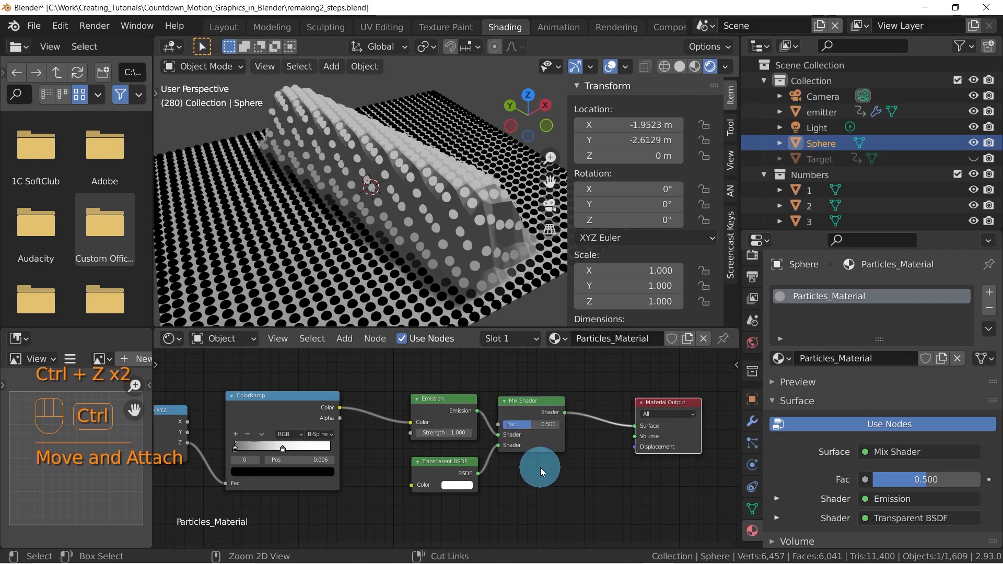
pyautogui.click(540, 413)
pyautogui.hotkey('ctrl', 'x')
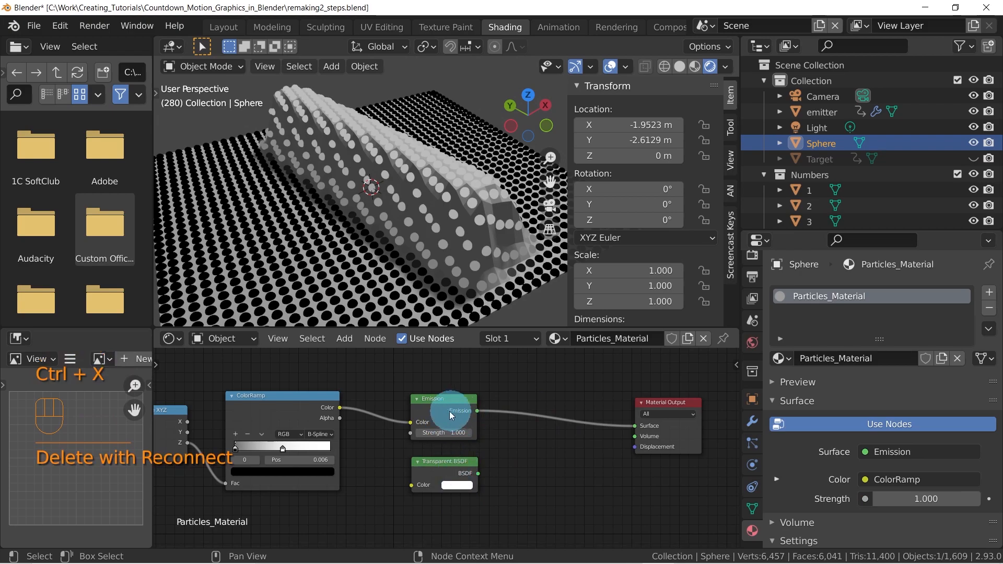
# Mix the Emission and Transparent BSDF nodes again with the mix gesture, and delete the resulting Mix Shader with reconnect
pyautogui.keyDown('ctrl'); pyautogui.keyDown('shift'); pyautogui.moveTo(453, 414); pyautogui.dragTo(454, 462, button='right'); pyautogui.keyUp('shift'); pyautogui.keyUp('ctrl')
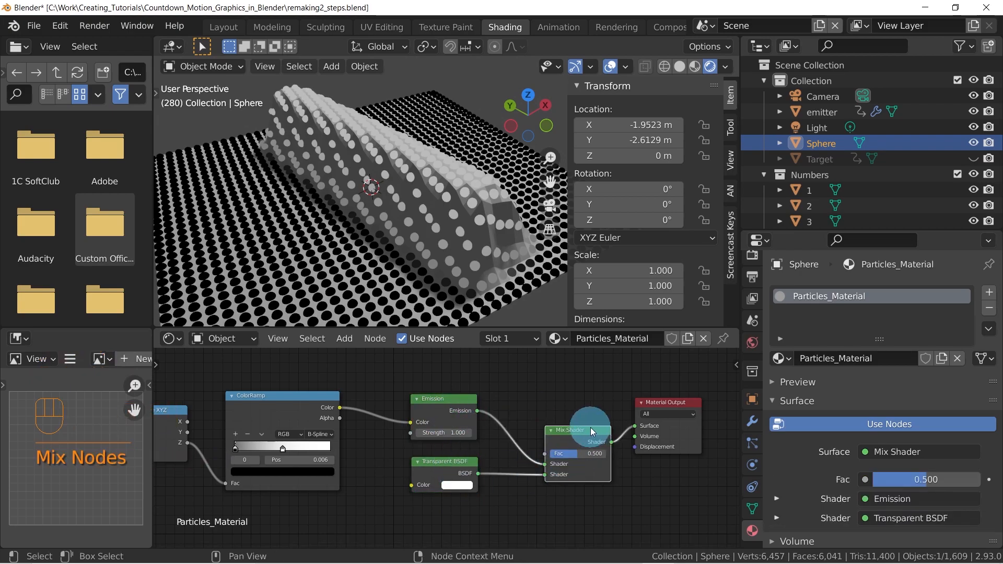
pyautogui.click(562, 416)
pyautogui.hotkey('ctrl', 'z')
pyautogui.hotkey('ctrl', 'z')
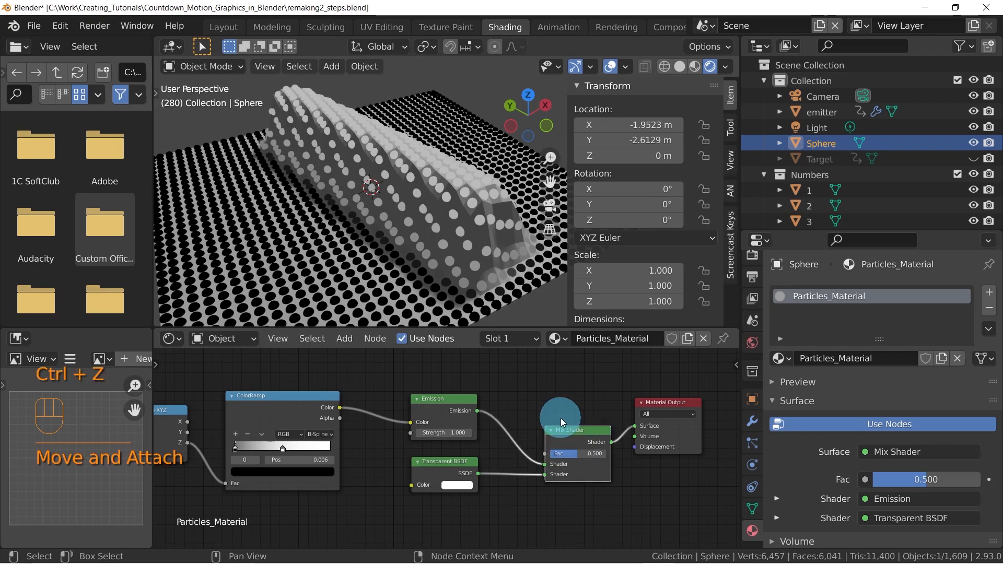
pyautogui.click(576, 439)
pyautogui.hotkey('ctrl', 'x')
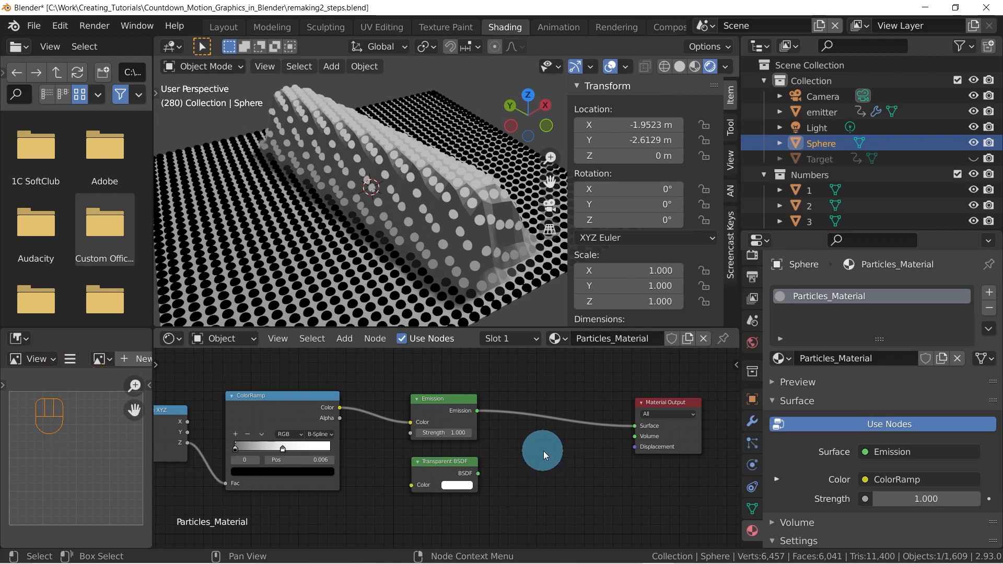
# Add a Mix Shader node onto the link between the Emission and Material Output nodes
pyautogui.moveTo(539, 432); pyautogui.dragTo(490, 462, button='middle')
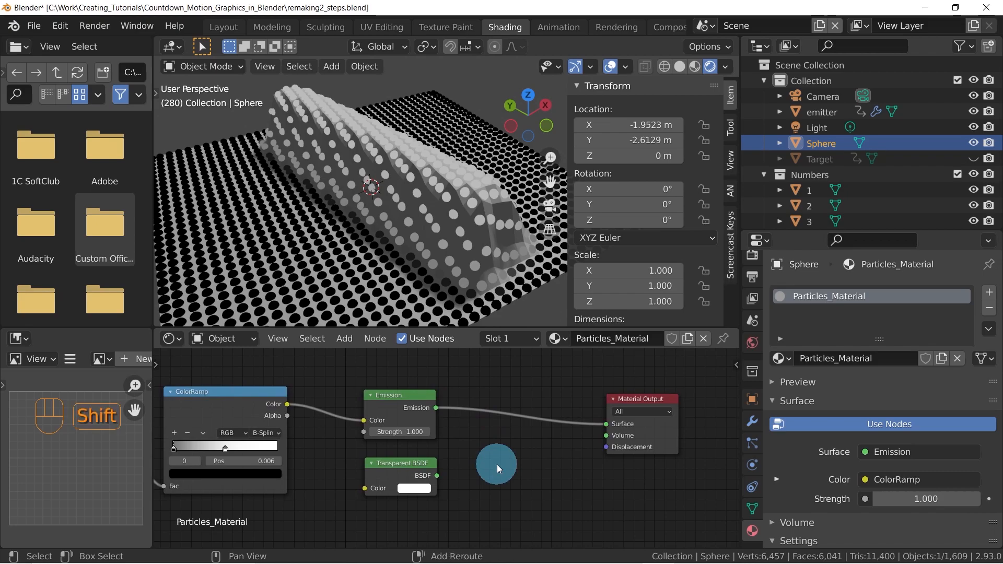
pyautogui.hotkey('shift', 'a')
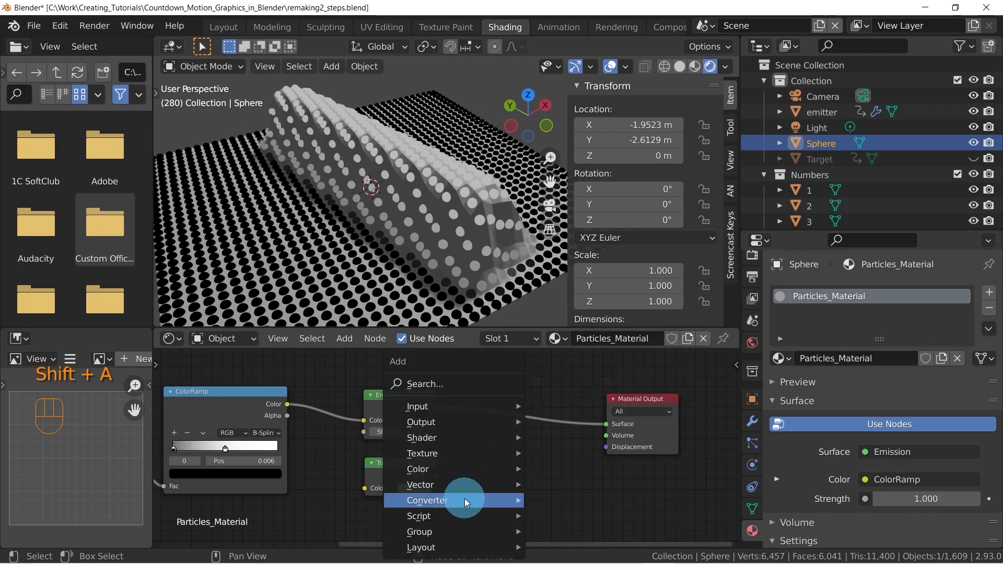
pyautogui.moveTo(464, 499)
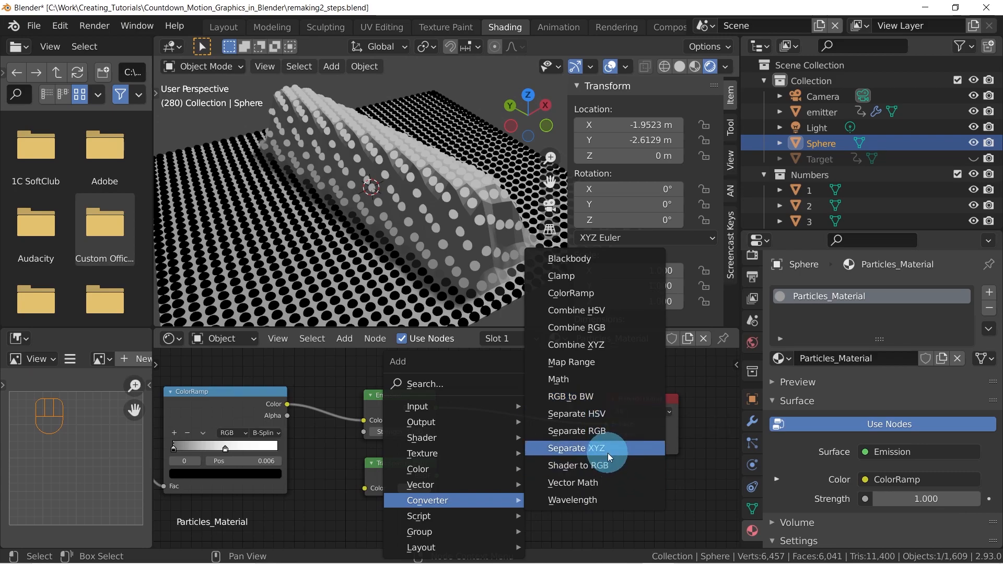
pyautogui.moveTo(439, 436)
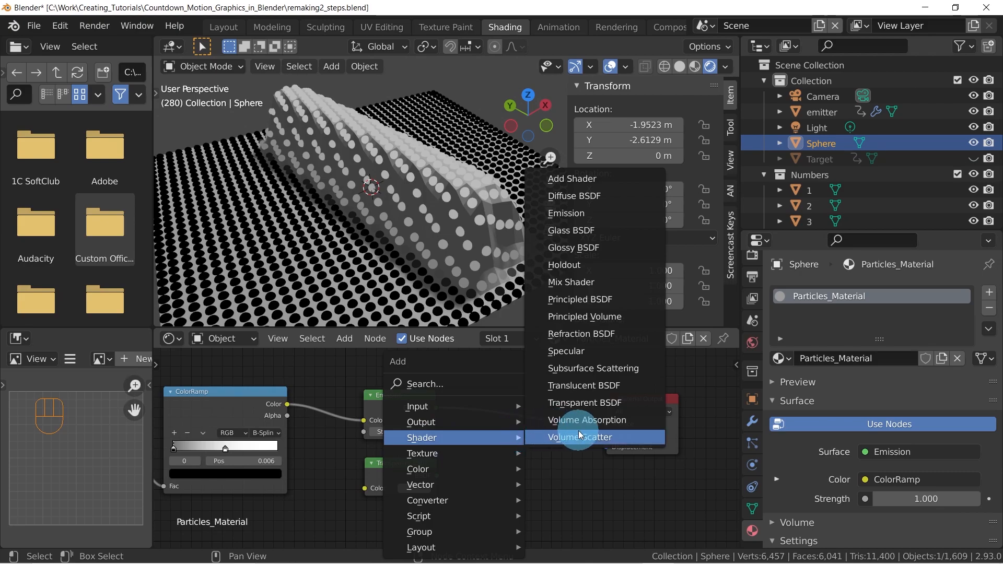
pyautogui.click(575, 282)
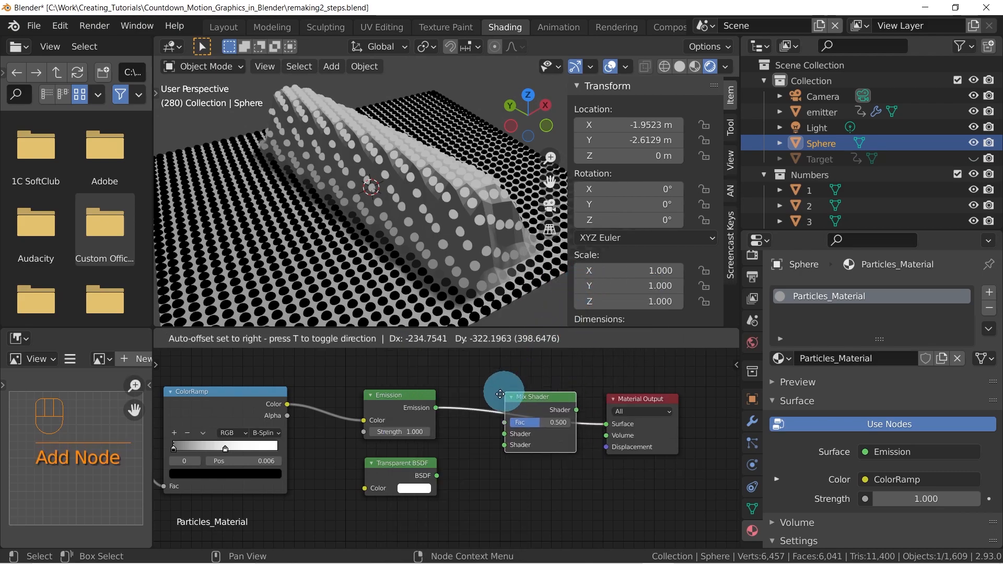
pyautogui.click(491, 387)
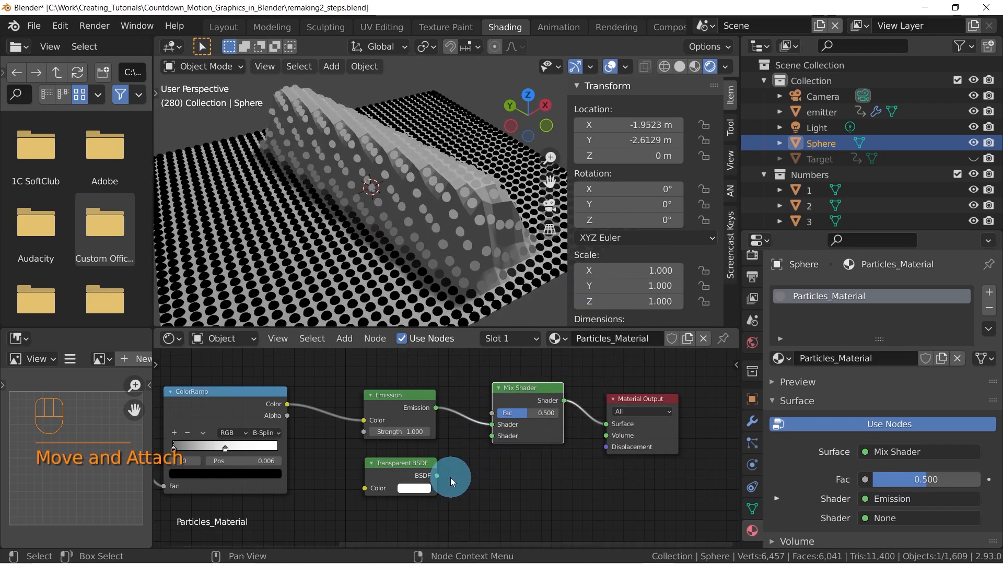
# Connect the Transparent BSDF output to the Mix Shader's second shader input
pyautogui.moveTo(438, 475); pyautogui.dragTo(494, 436)
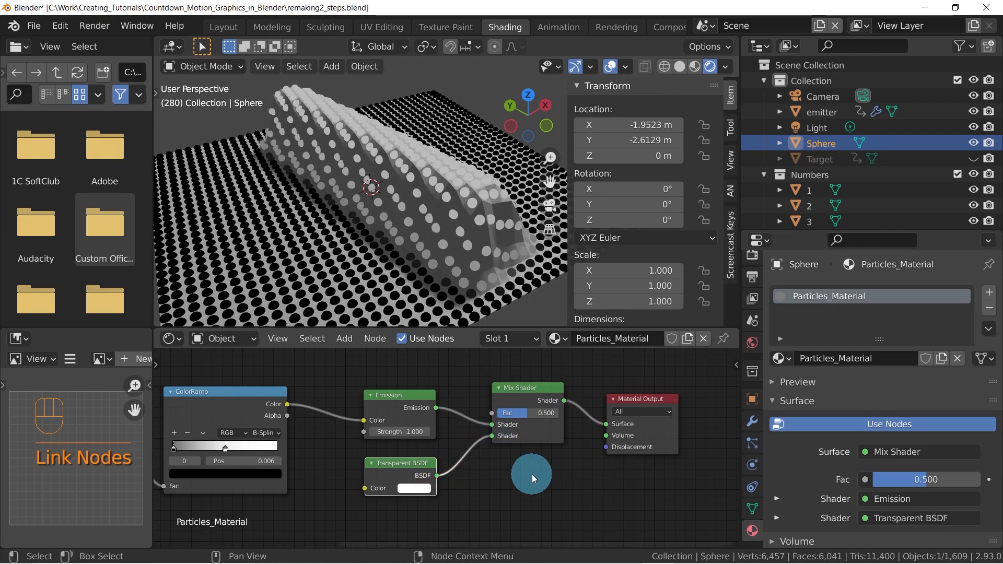
pyautogui.moveTo(501, 421); pyautogui.dragTo(524, 436, button='middle')
pyautogui.scroll(-2, 525, 443)
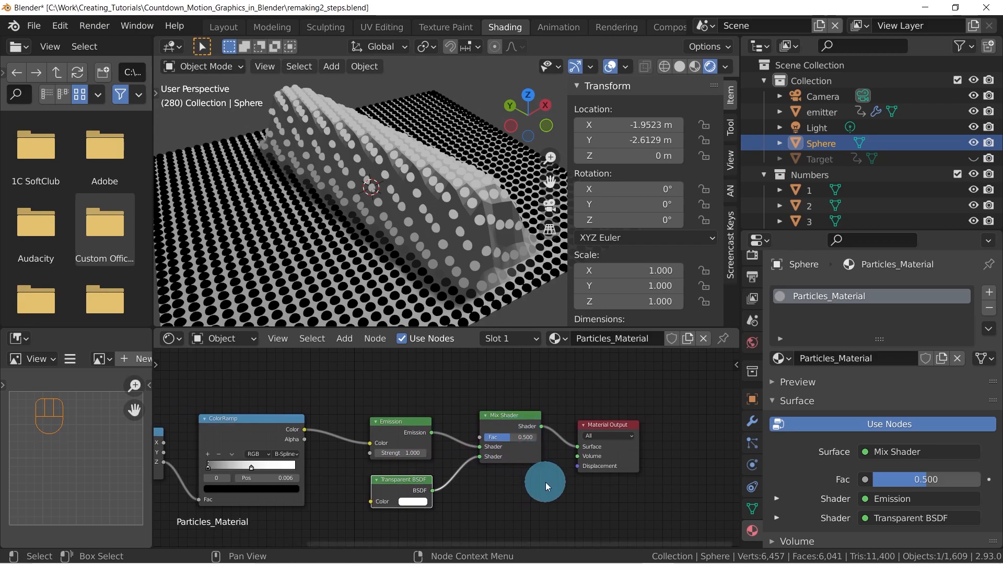
pyautogui.moveTo(522, 462); pyautogui.dragTo(563, 470, button='middle')
pyautogui.click(549, 425)
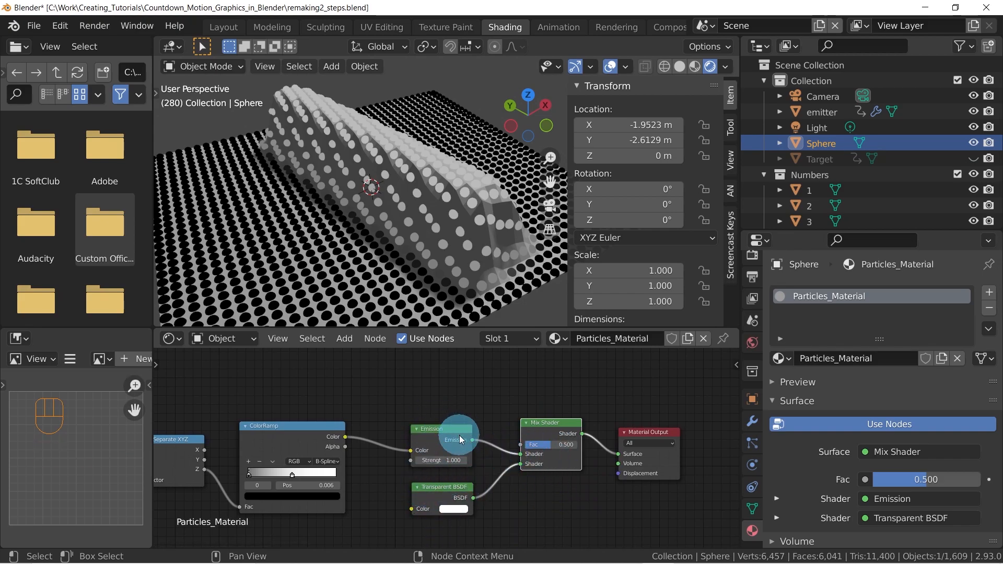
# Disconnect the ColorRamp from the Emission color and link its Color output to the Mix Shader's Fac input
pyautogui.moveTo(454, 418); pyautogui.dragTo(509, 424, button='middle')
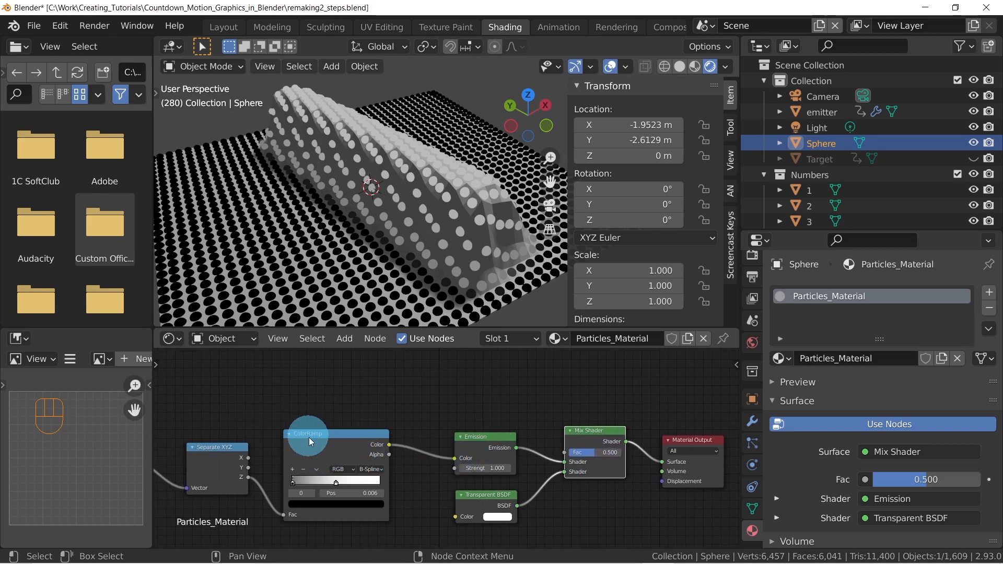
pyautogui.moveTo(454, 460); pyautogui.dragTo(387, 506)
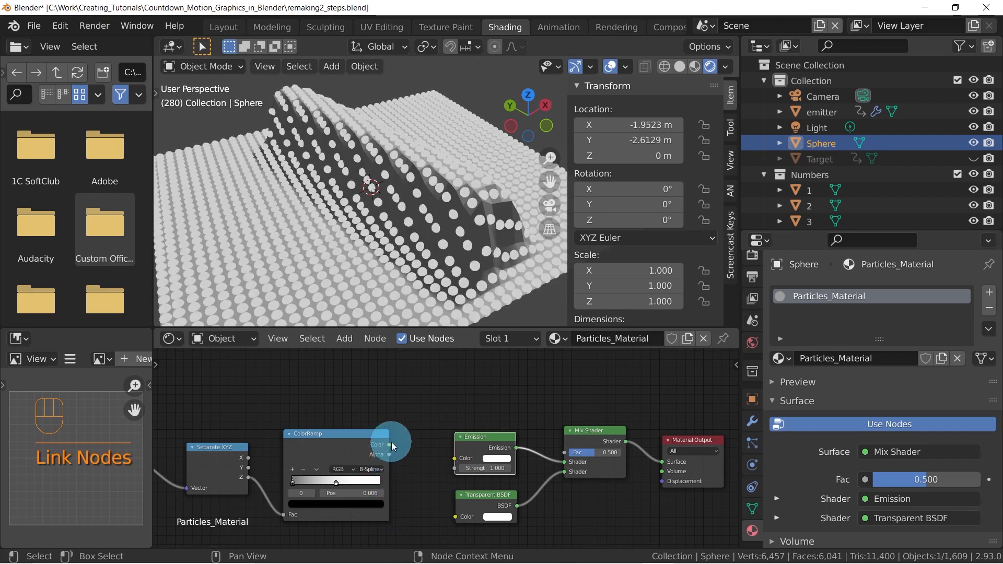
pyautogui.moveTo(389, 444); pyautogui.dragTo(567, 452)
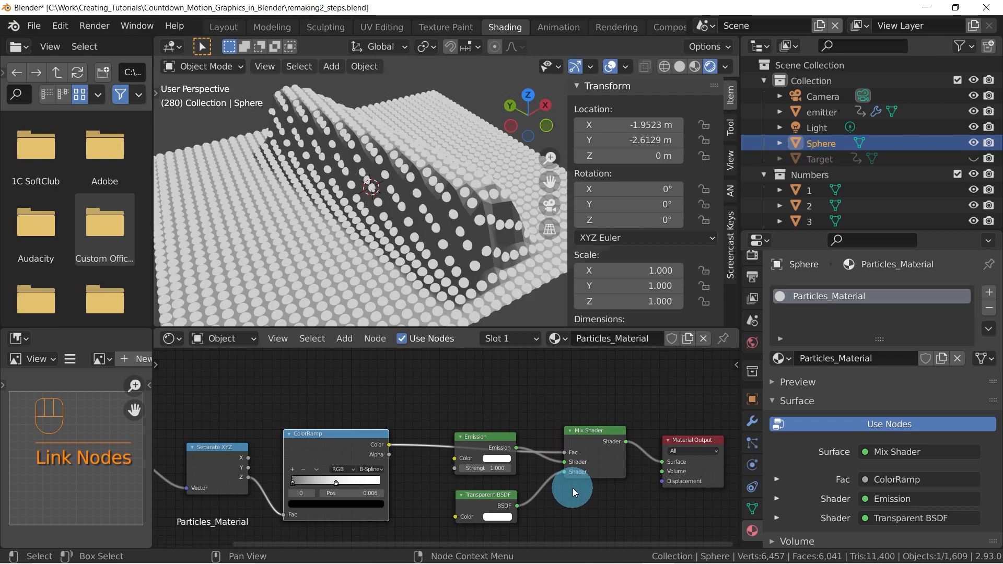
# Rearrange the nodes, placing the ColorRamp higher, the Emission and Transparent BSDF lower, and the Mix Shader slightly higher
pyautogui.moveTo(346, 437); pyautogui.dragTo(348, 392)
pyautogui.moveTo(414, 418); pyautogui.dragTo(472, 405, button='middle')
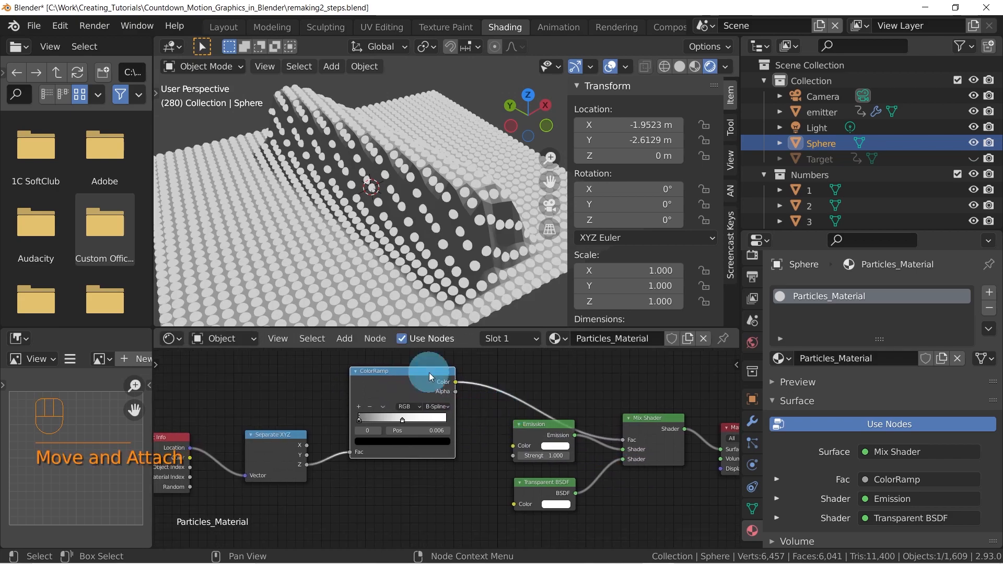
pyautogui.scroll(-4, 365, 190)
pyautogui.moveTo(342, 257); pyautogui.dragTo(233, 305, button='middle')
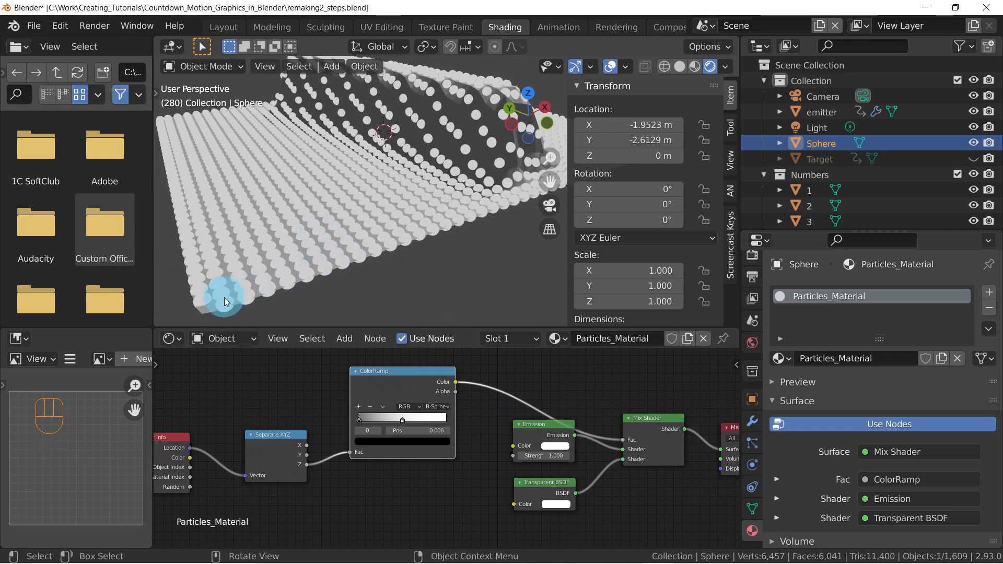
pyautogui.moveTo(547, 426); pyautogui.dragTo(535, 444)
pyautogui.moveTo(538, 483); pyautogui.dragTo(525, 500)
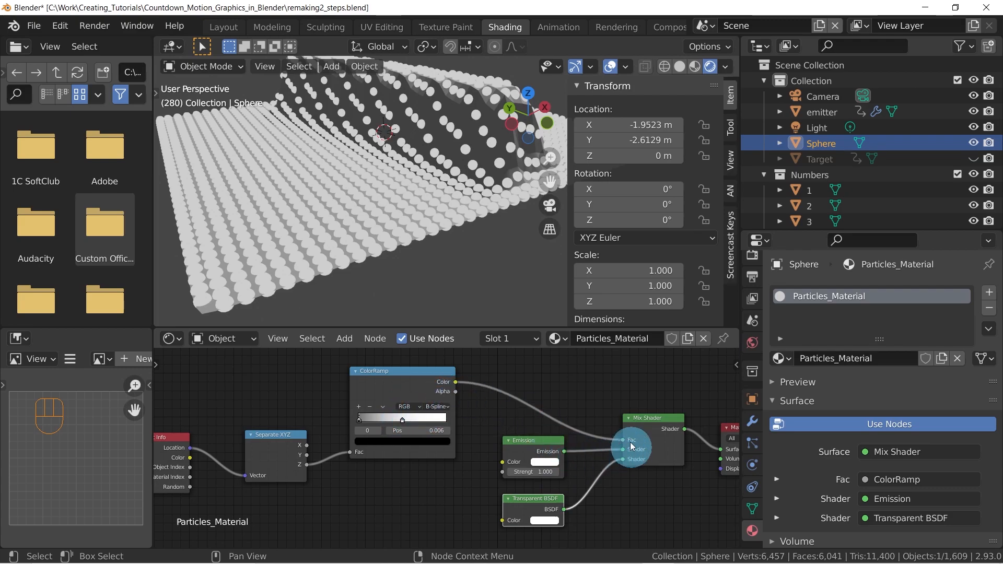
pyautogui.moveTo(646, 422); pyautogui.dragTo(629, 405)
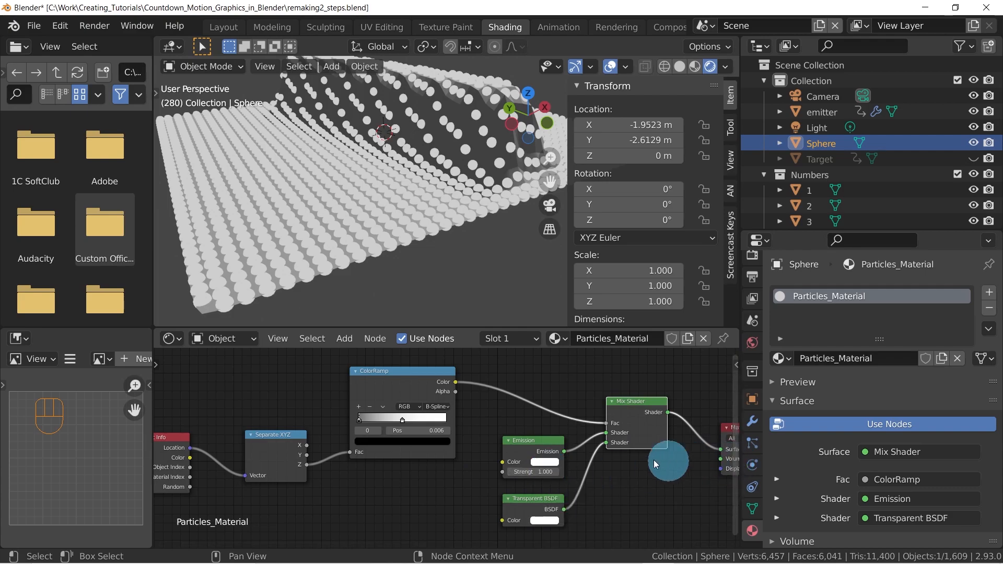
# Swap the Mix Shader's two shader inputs and place the Transparent BSDF node above the Emission node
pyautogui.moveTo(606, 431); pyautogui.dragTo(609, 449)
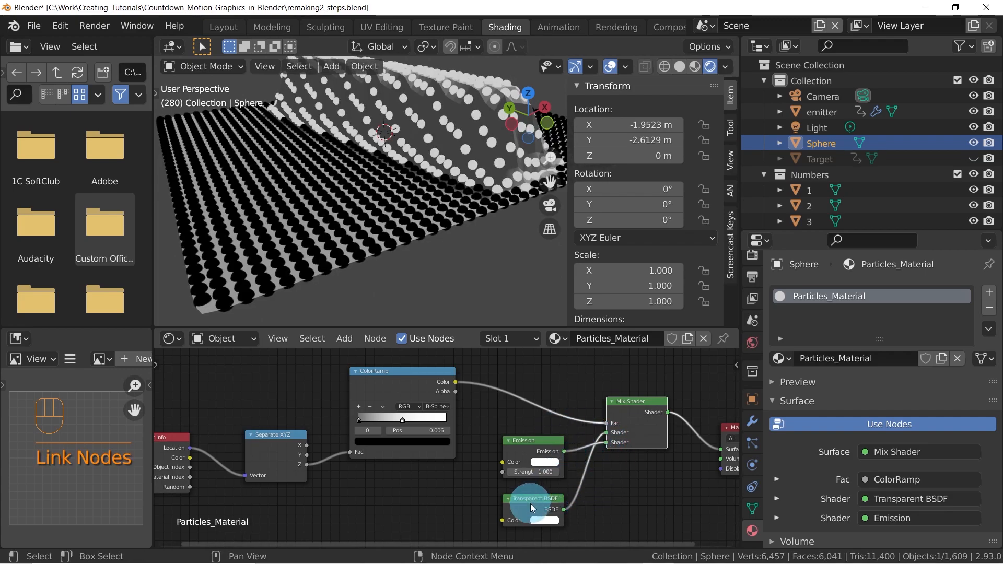
pyautogui.moveTo(531, 500)
pyautogui.mouseDown()
pyautogui.moveTo(531, 415)
pyautogui.moveTo(526, 486)
pyautogui.mouseUp()
pyautogui.moveTo(528, 416); pyautogui.dragTo(530, 435)
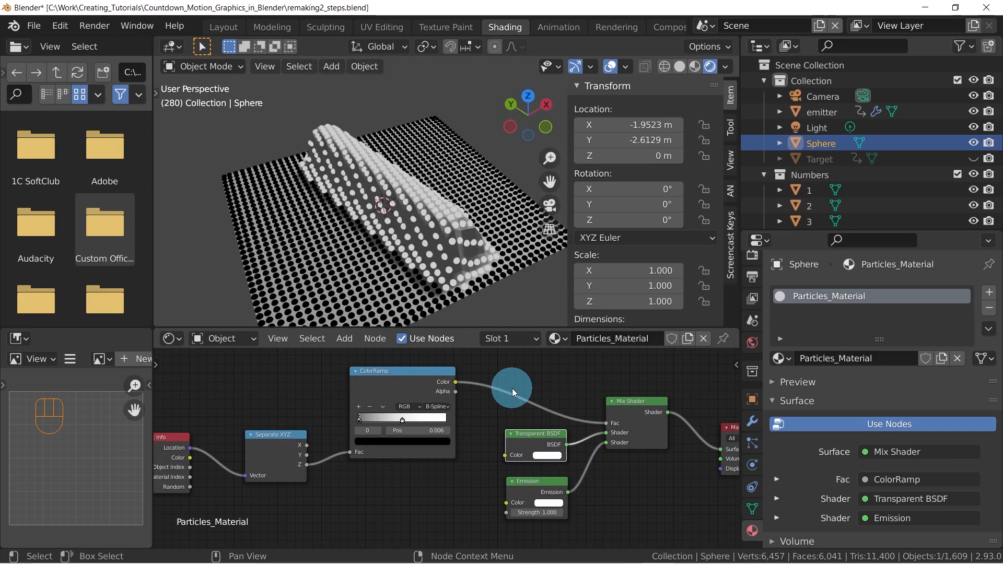
# Switch the render engine to Cycles and set its device to GPU Compute
pyautogui.moveTo(356, 169); pyautogui.dragTo(277, 248, button='middle')
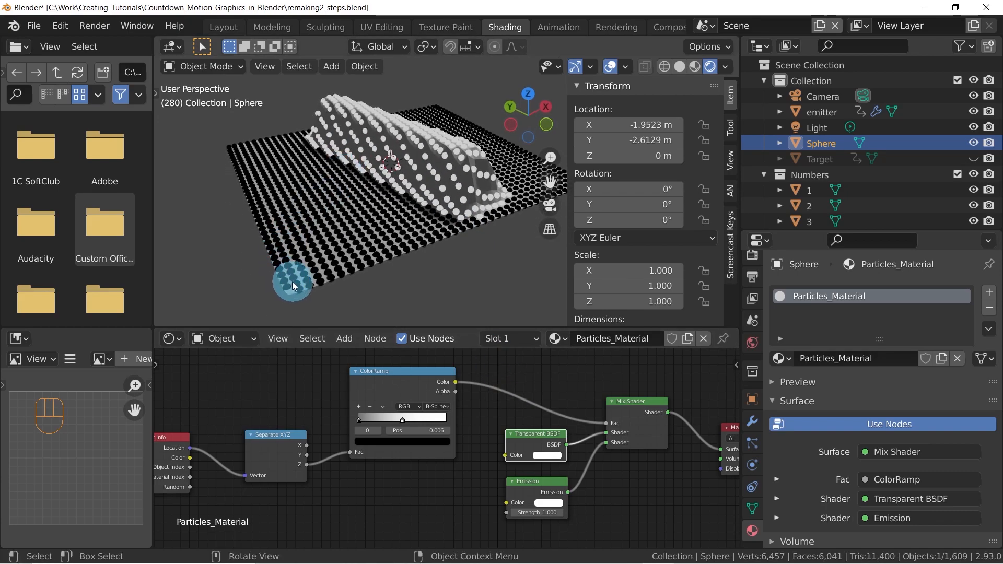
pyautogui.moveTo(347, 254); pyautogui.dragTo(340, 255, button='middle')
pyautogui.scroll(3, 756, 295)
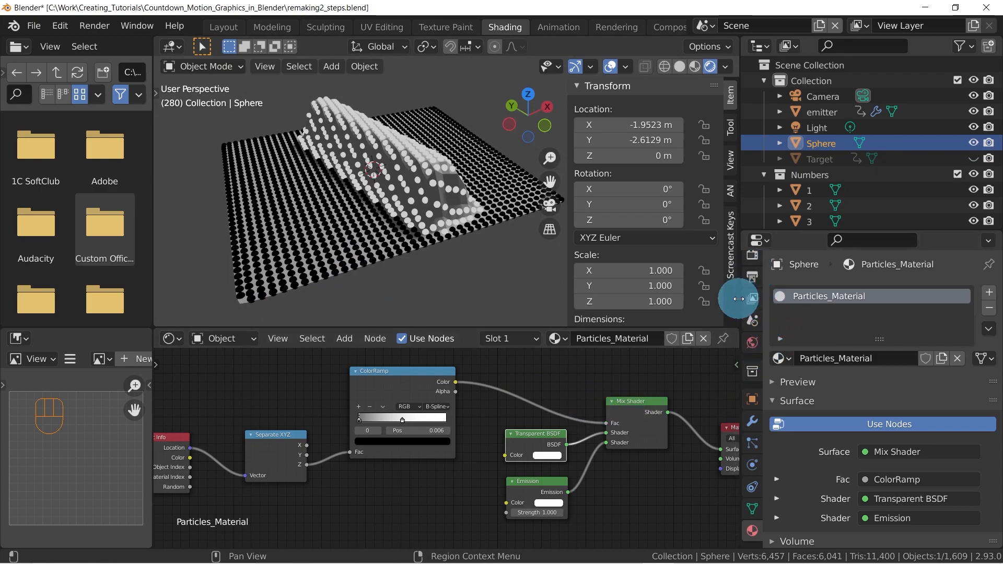
pyautogui.click(756, 294)
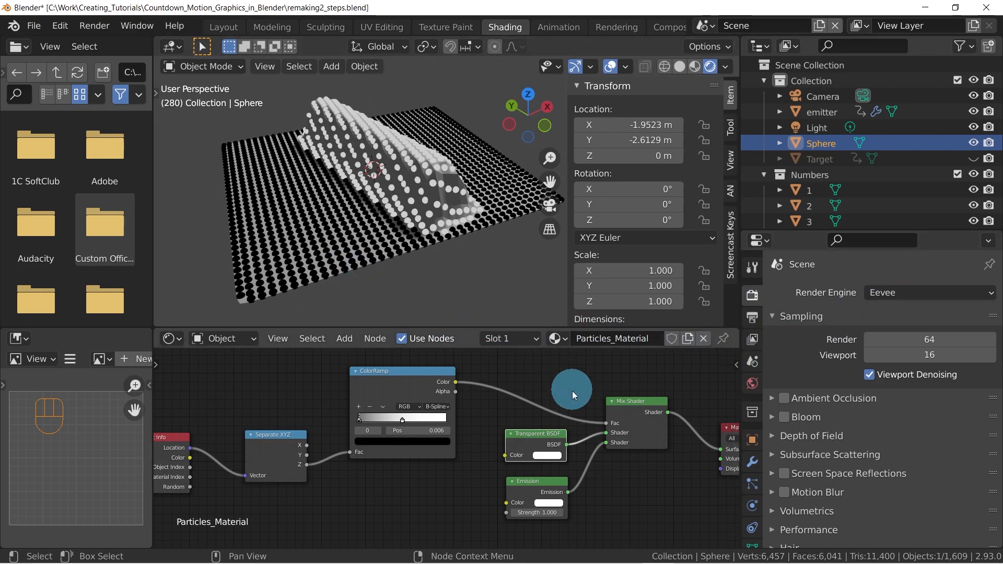
pyautogui.click(921, 293)
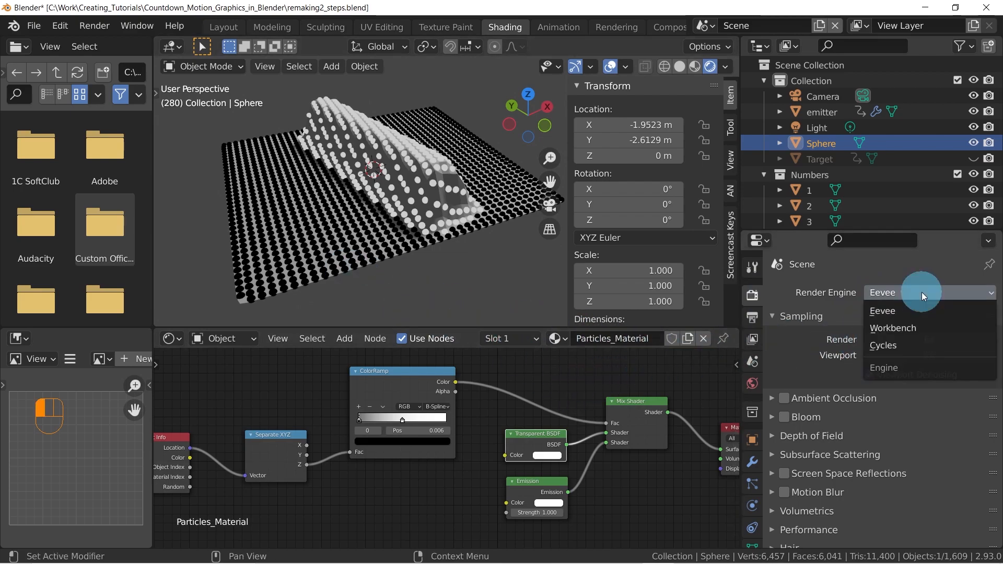
pyautogui.click(896, 346)
pyautogui.click(907, 331)
pyautogui.click(894, 365)
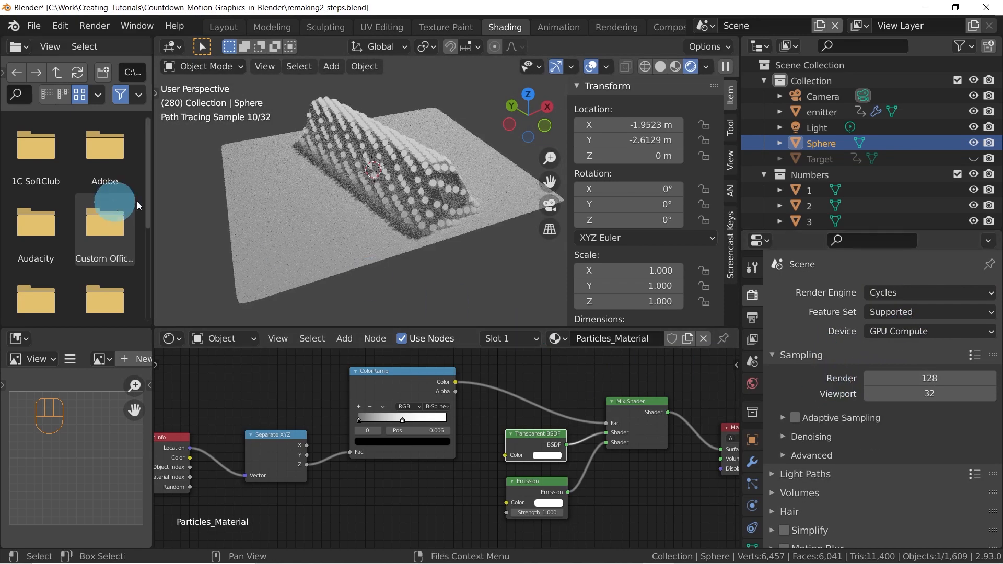
# Turn off Show Emitter in the emitter's particle system render settings, and deselect everything
pyautogui.moveTo(443, 171); pyautogui.dragTo(384, 164, button='middle')
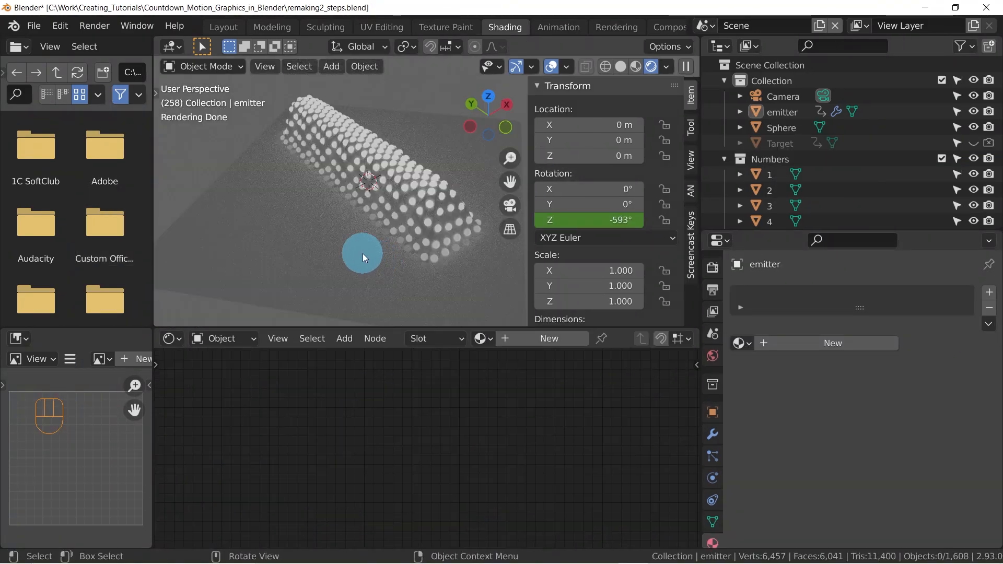
pyautogui.click(317, 256)
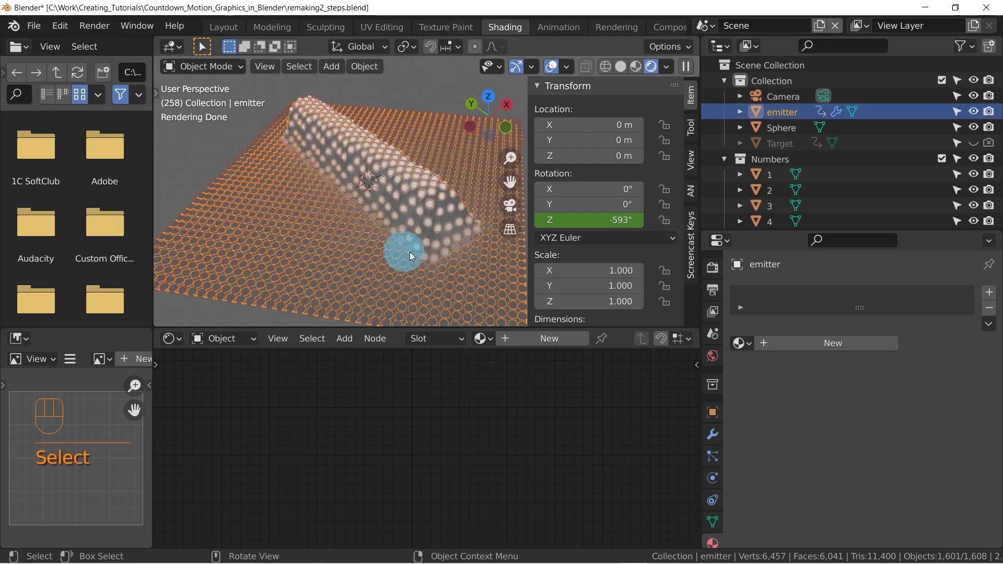
pyautogui.click(714, 456)
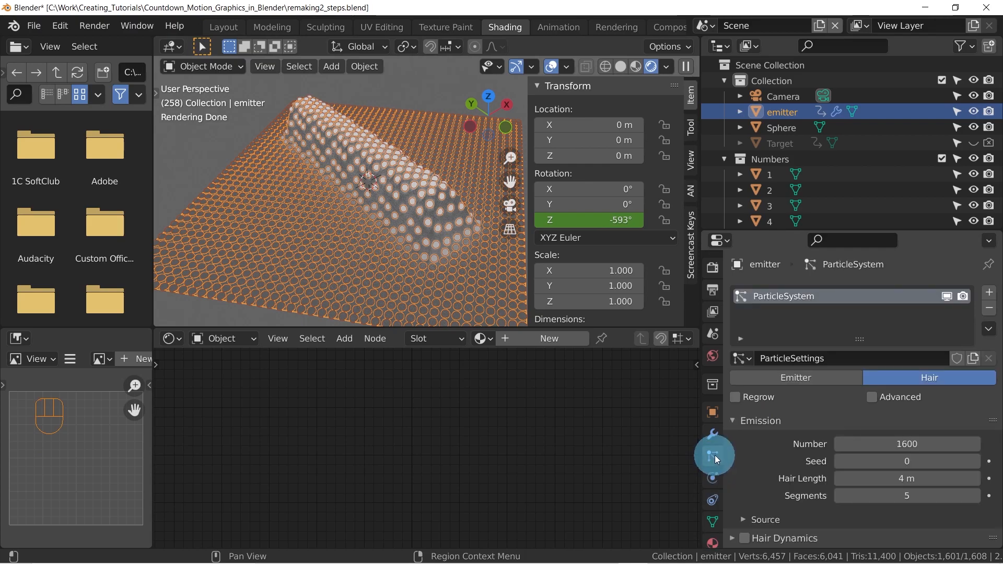
pyautogui.scroll(-9, 814, 372)
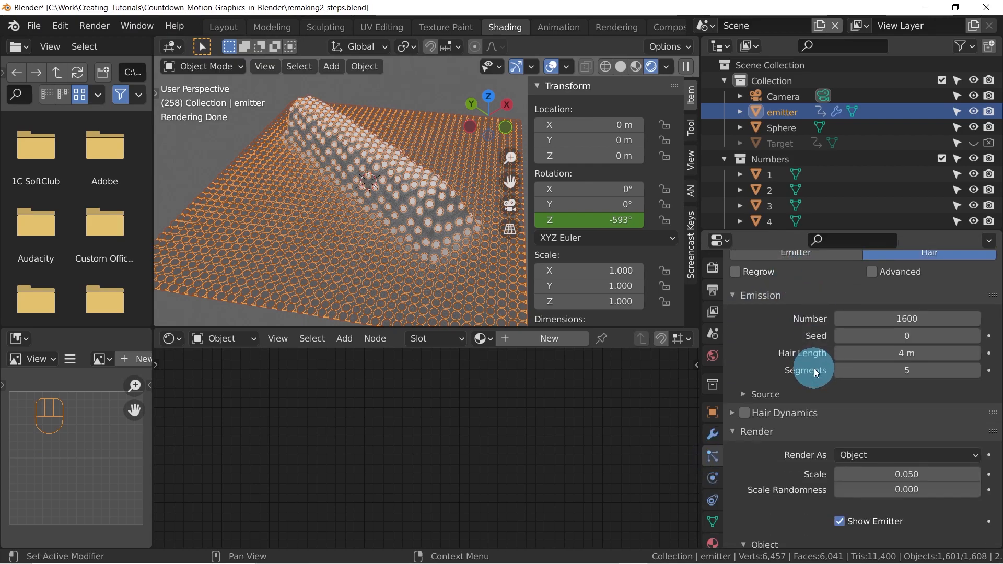
pyautogui.scroll(-3, 772, 380)
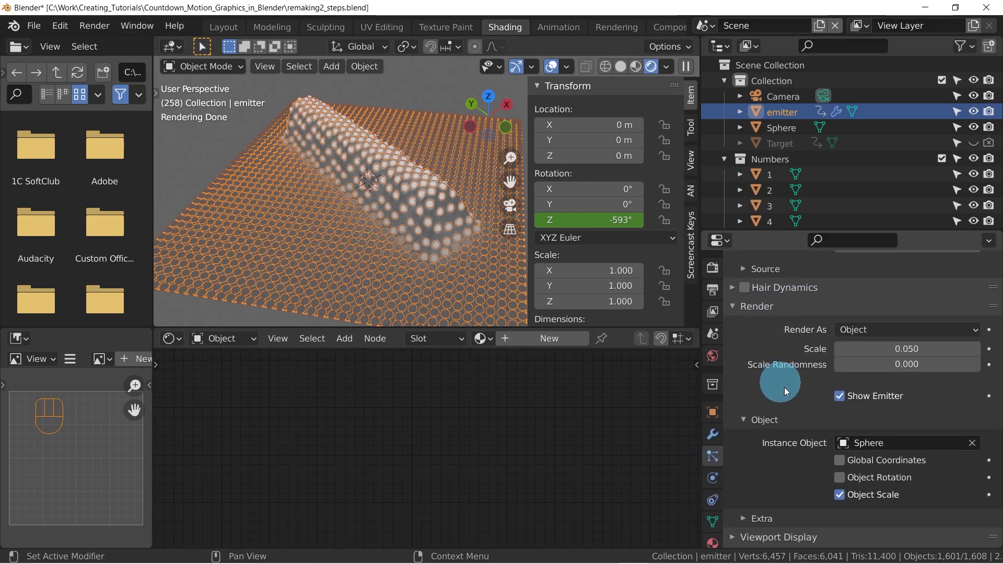
pyautogui.click(840, 396)
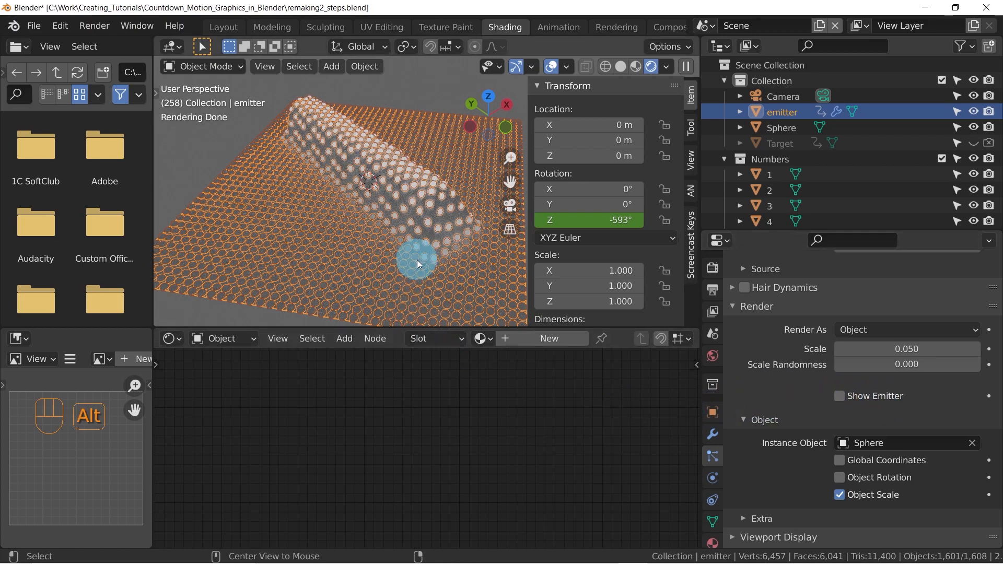
pyautogui.hotkey('alt', 'a')
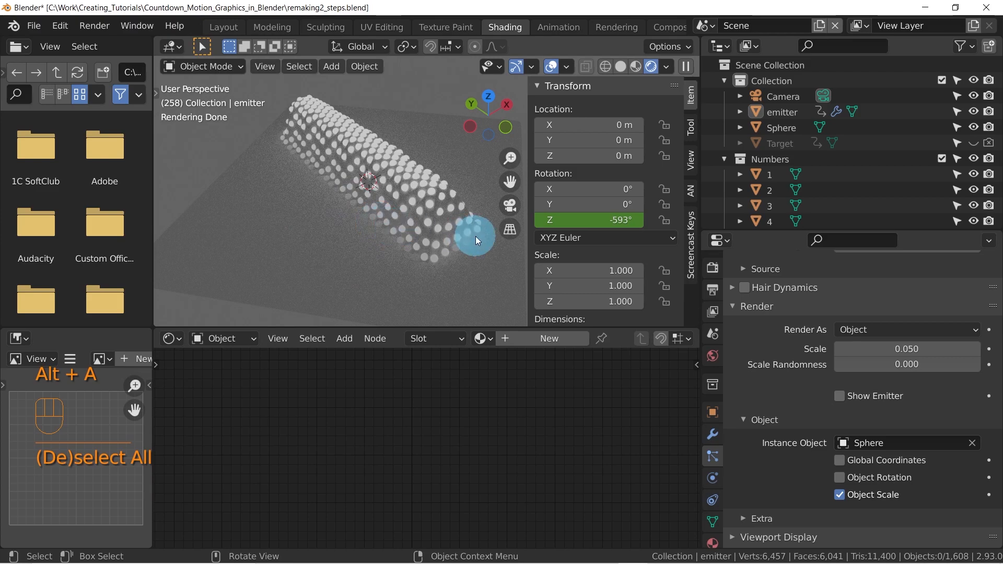
# Select the emitter object and assign a new material to it
pyautogui.click(298, 237)
pyautogui.scroll(-2, 716, 478)
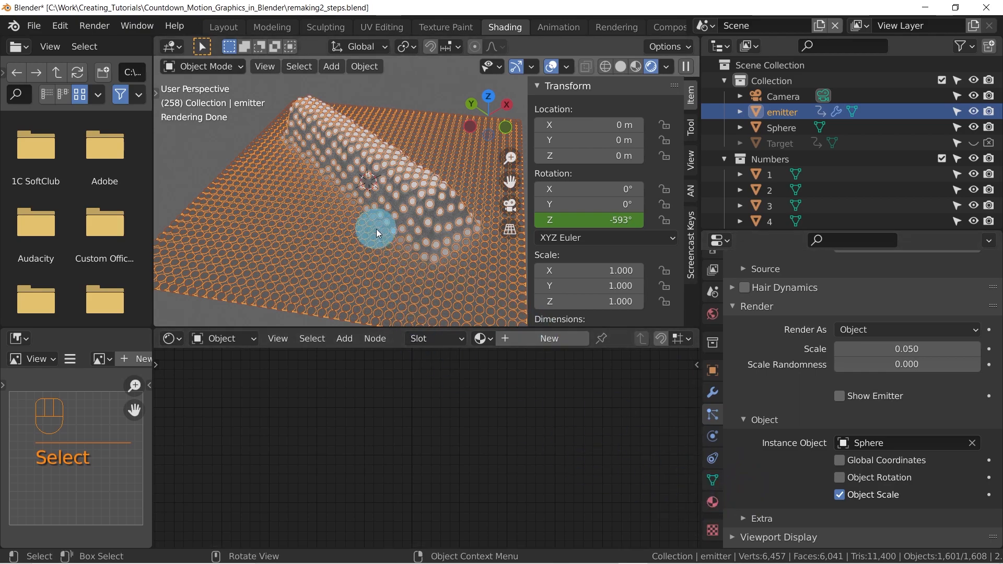
pyautogui.click(713, 501)
pyautogui.click(849, 343)
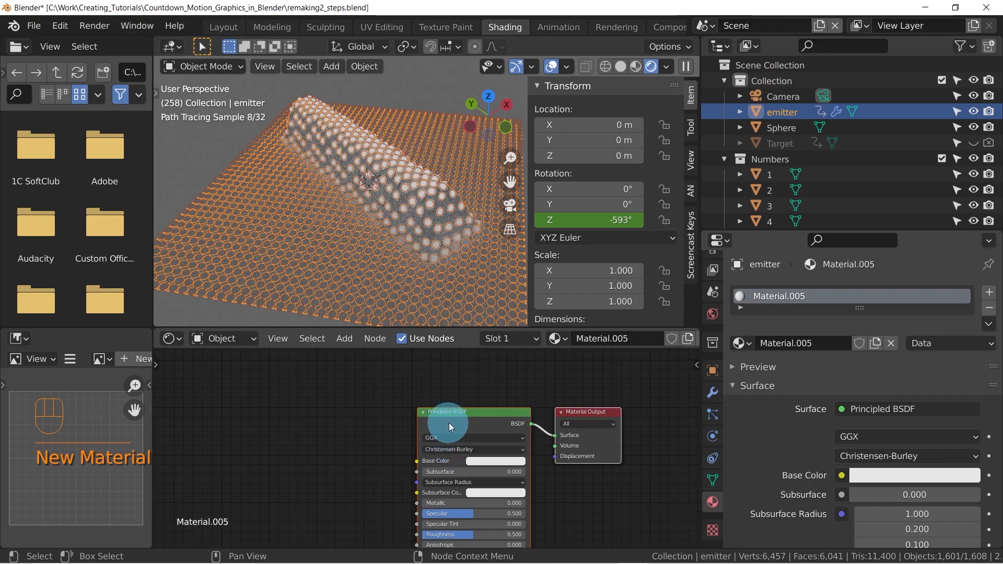
# Switch the emitter material's Principled BSDF to a Transparent BSDF and move it closer to the Material Output
pyautogui.moveTo(549, 480); pyautogui.dragTo(505, 463, button='middle')
pyautogui.click(407, 396)
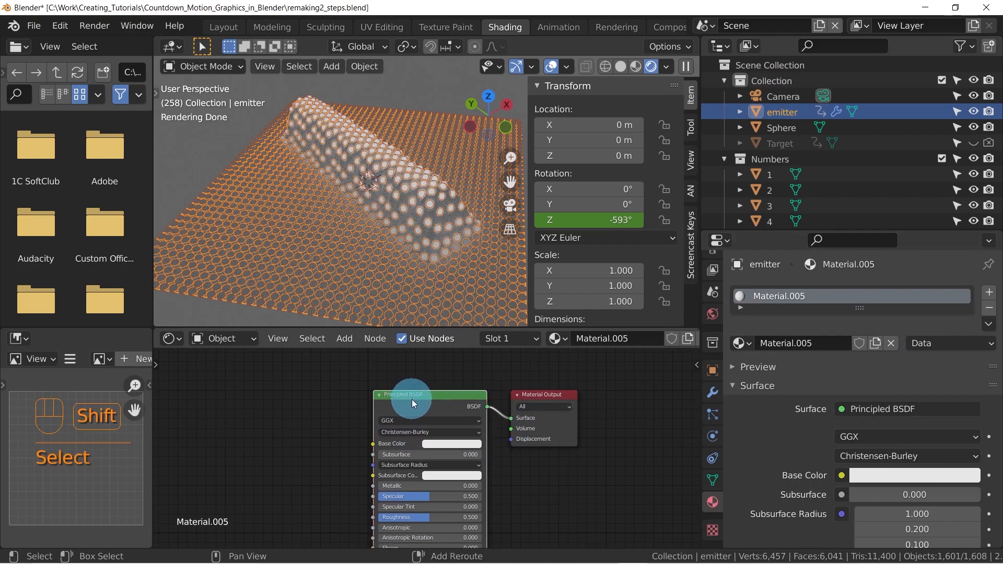
pyautogui.hotkey('shift', 's')
pyautogui.moveTo(412, 399)
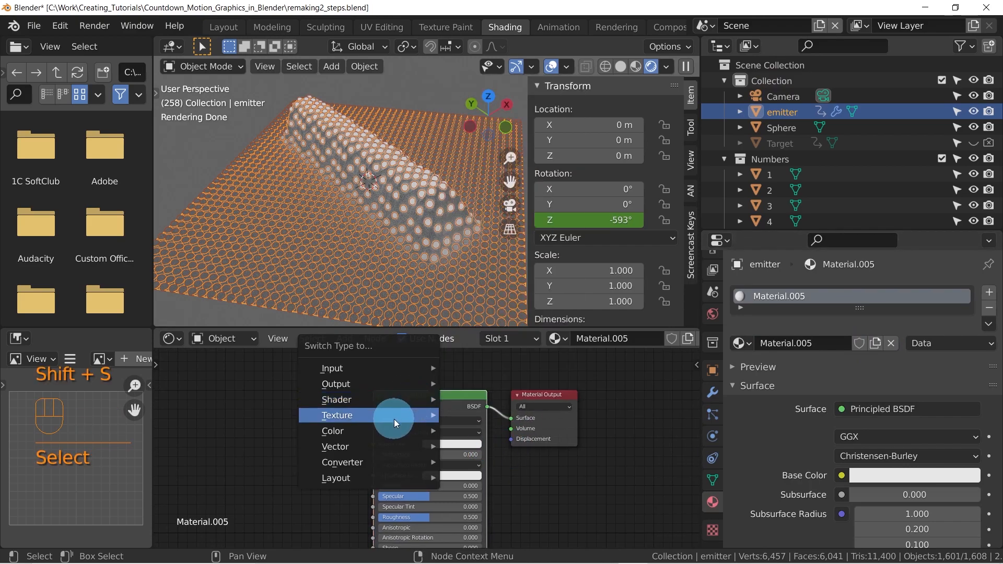
pyautogui.moveTo(385, 461)
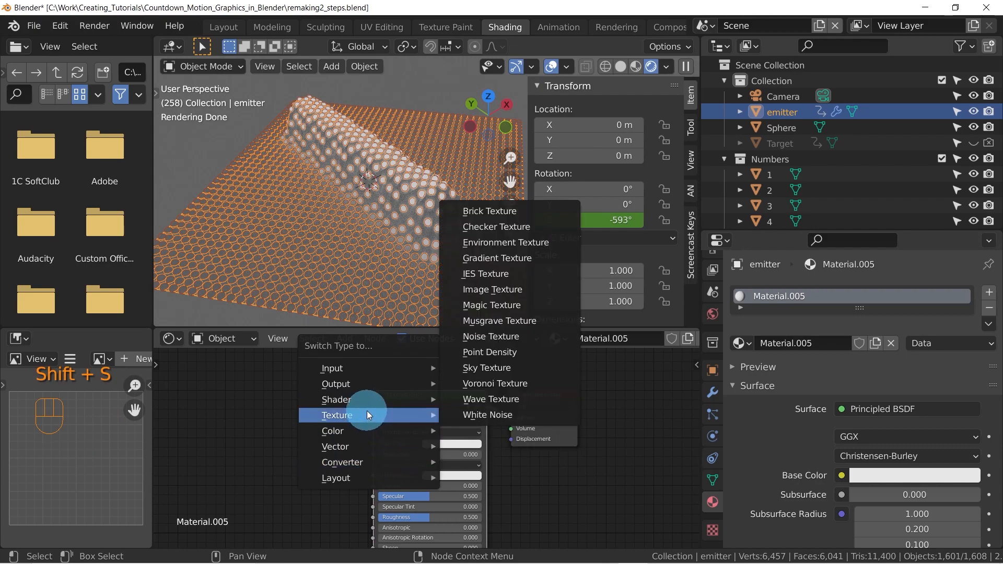
pyautogui.moveTo(367, 399)
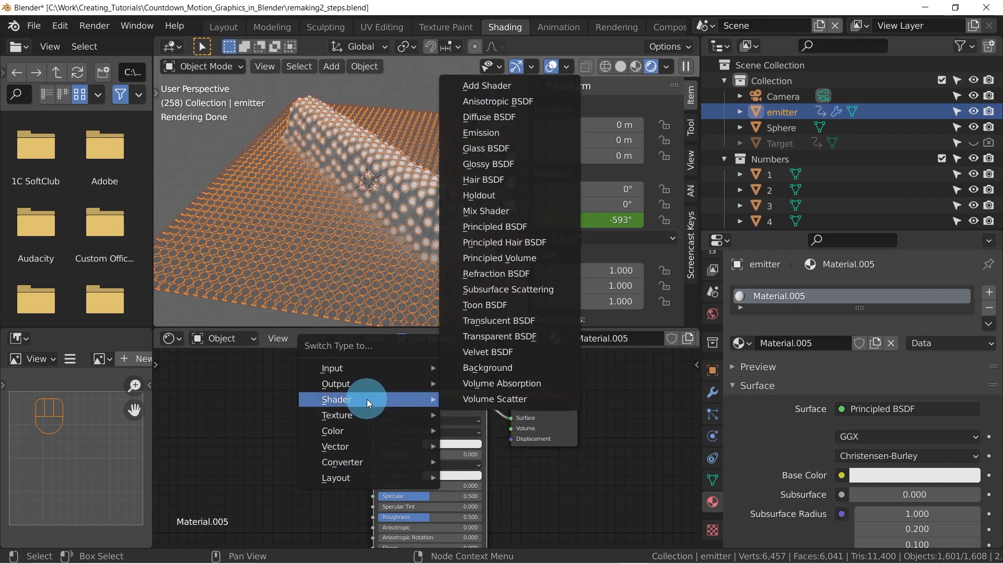
pyautogui.click(512, 335)
pyautogui.moveTo(410, 398); pyautogui.dragTo(441, 403)
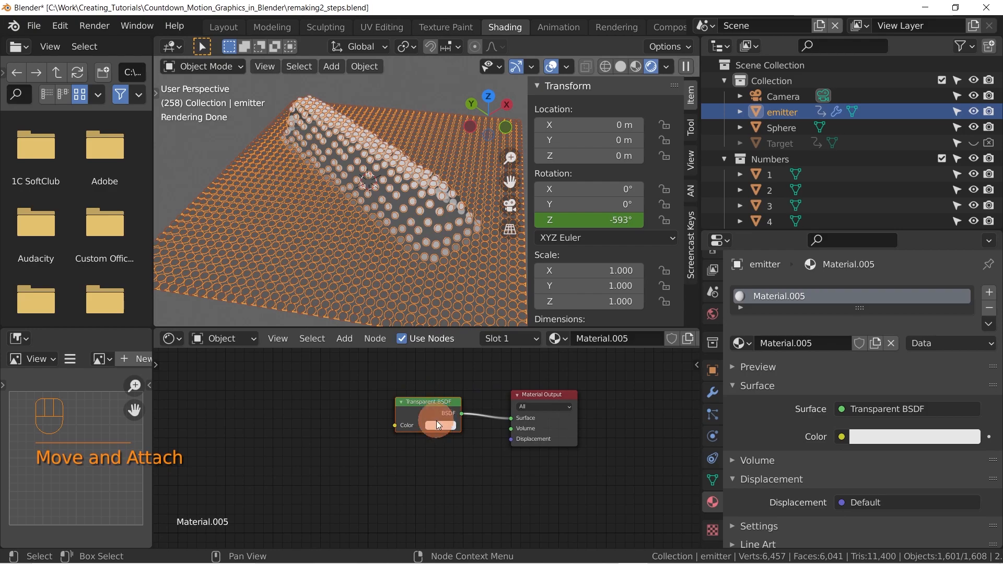
# Set the emitter's Transparent BSDF color to pure white, deselect all objects and inspect the rendered particles
pyautogui.click(436, 422)
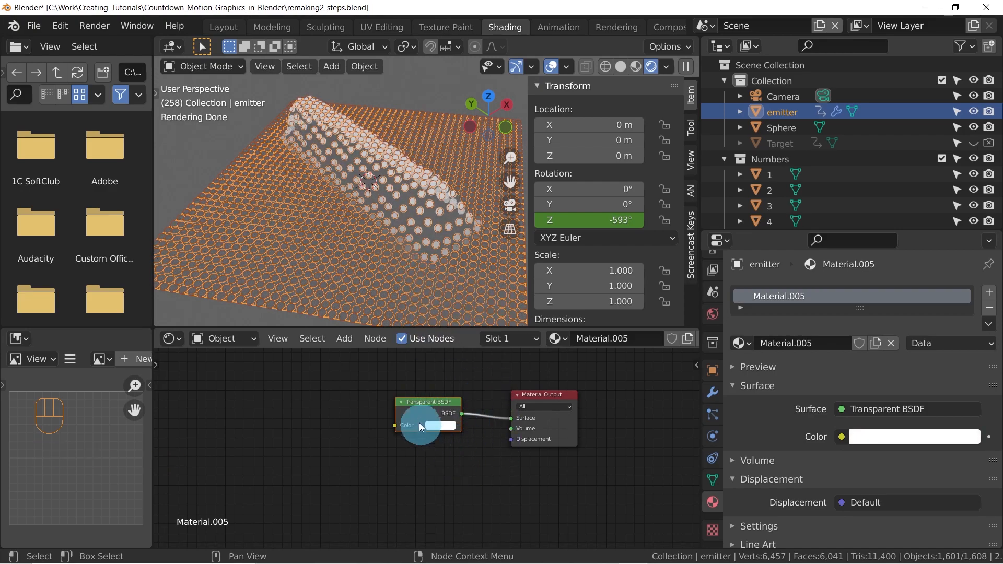
pyautogui.hotkey('alt', 'a')
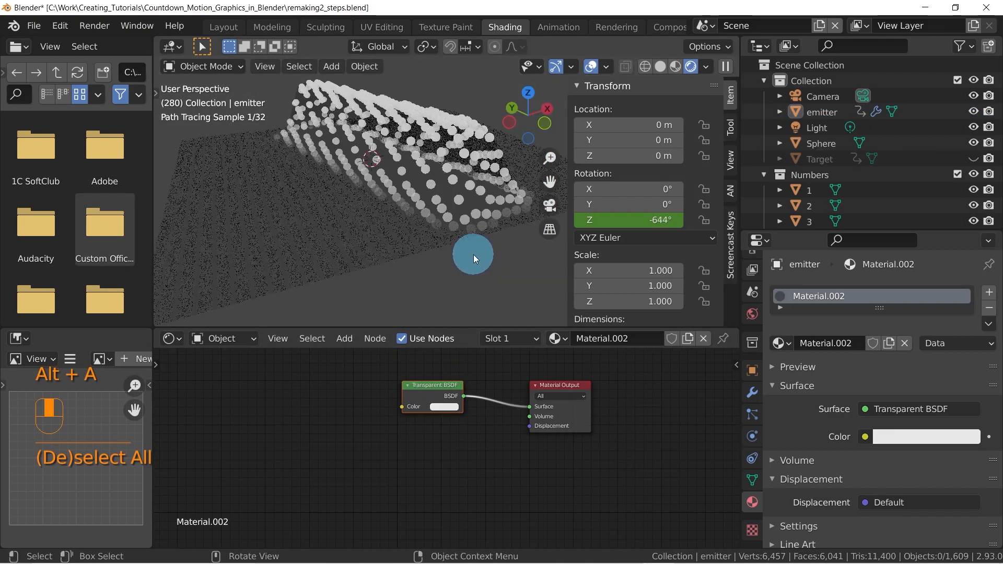
pyautogui.moveTo(374, 162); pyautogui.dragTo(398, 180, button='middle')
pyautogui.keyDown('shift'); pyautogui.moveTo(423, 216); pyautogui.dragTo(461, 185, button='middle'); pyautogui.keyUp('shift')
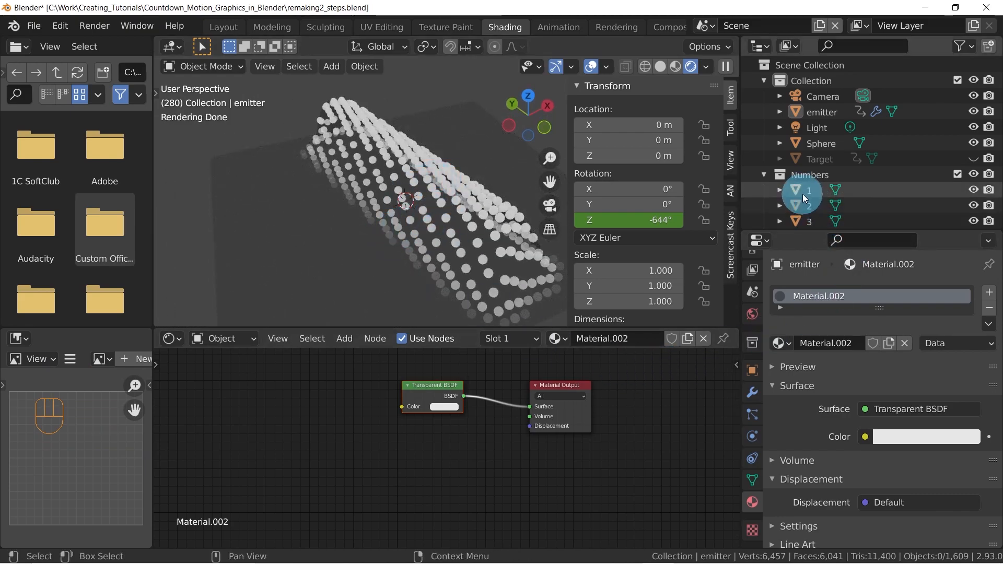
# Select the Sphere object and move the black stop of its material's ColorRamp to position 0.085
pyautogui.click(825, 144)
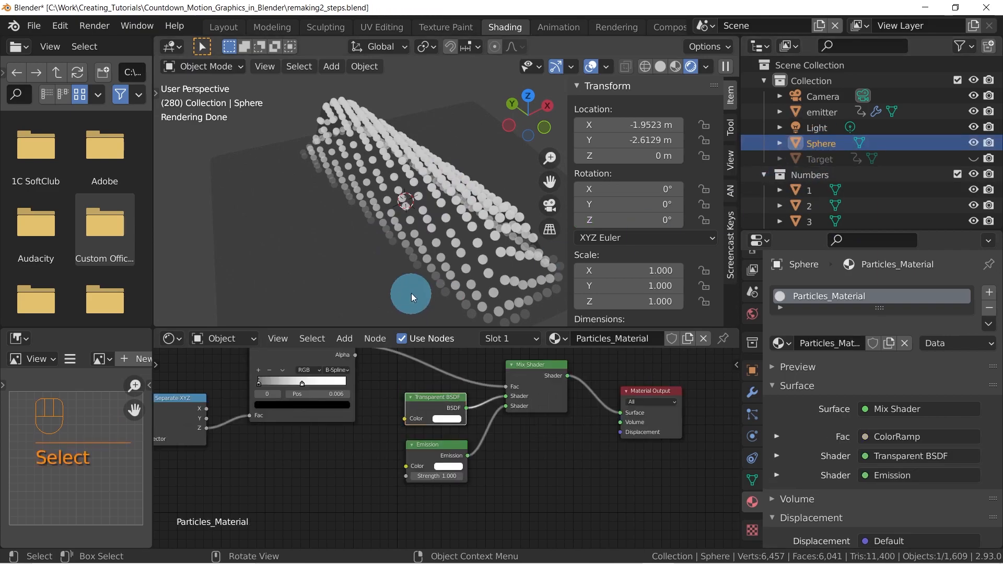
pyautogui.moveTo(443, 441); pyautogui.dragTo(473, 494, button='middle')
pyautogui.scroll(-2, 455, 443)
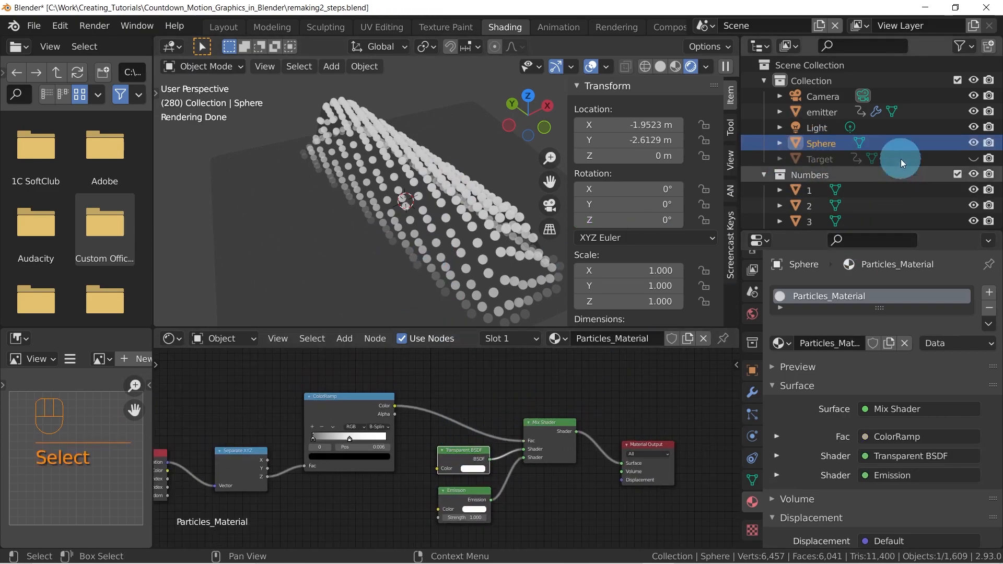
pyautogui.moveTo(348, 488); pyautogui.dragTo(339, 463, button='middle')
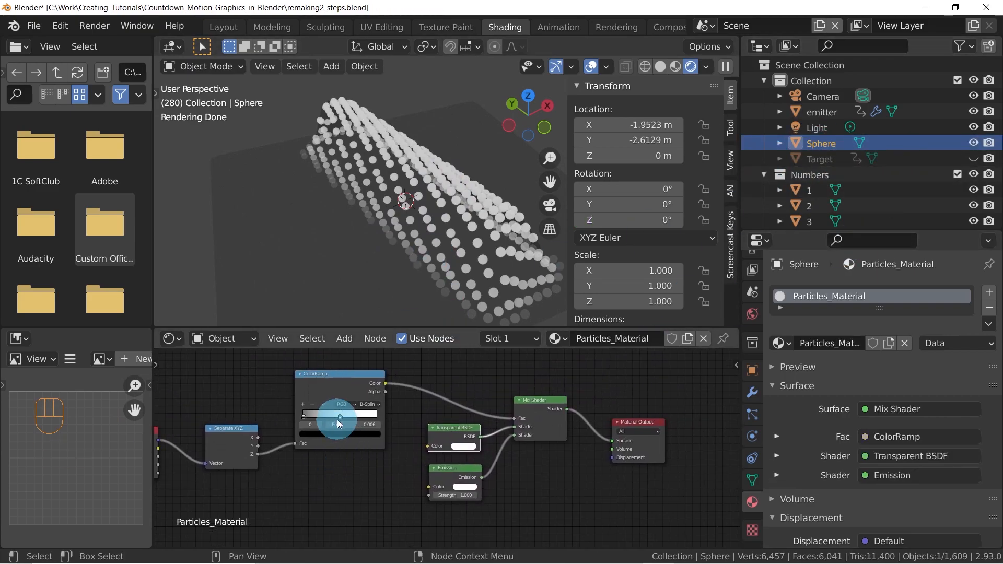
pyautogui.scroll(6, 337, 419)
pyautogui.moveTo(216, 399)
pyautogui.mouseDown()
pyautogui.moveTo(265, 392)
pyautogui.moveTo(234, 389)
pyautogui.moveTo(278, 395)
pyautogui.moveTo(224, 394)
pyautogui.mouseUp()
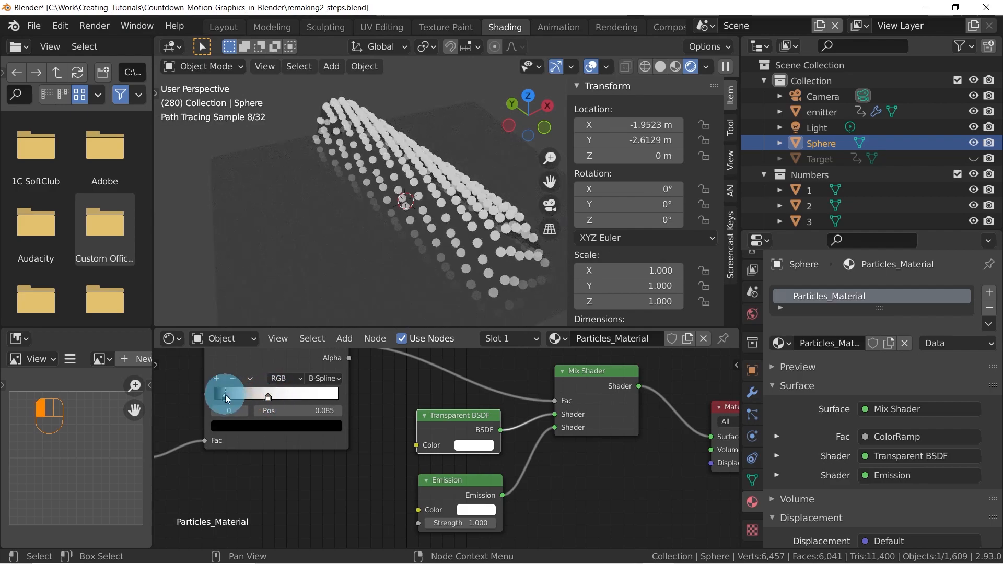
# Change the ColorRamp's interpolation to Linear and shift its black stop to position 0.030
pyautogui.click(325, 379)
pyautogui.click(322, 418)
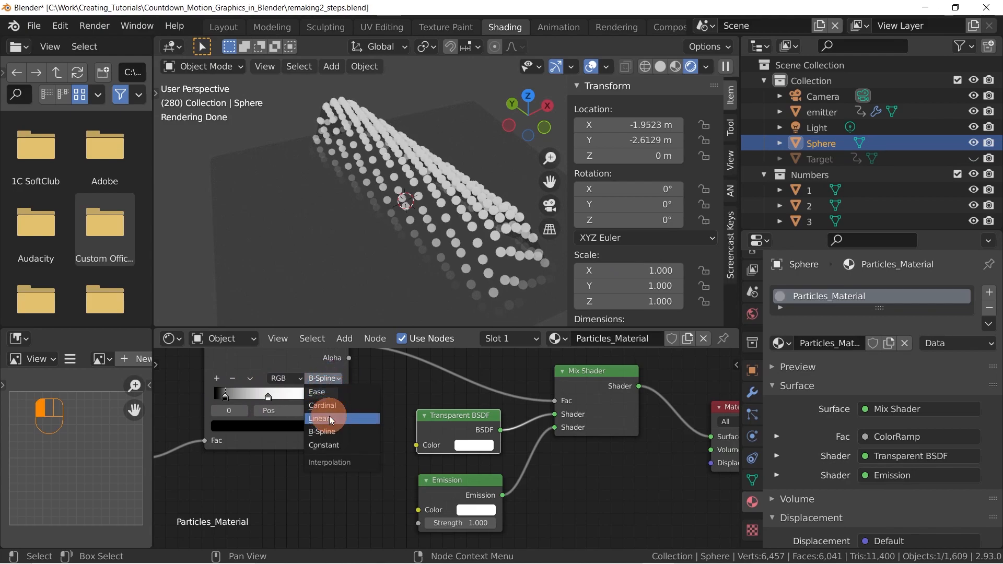
pyautogui.moveTo(229, 396)
pyautogui.mouseDown()
pyautogui.moveTo(286, 396)
pyautogui.moveTo(188, 394)
pyautogui.moveTo(178, 414)
pyautogui.moveTo(219, 395)
pyautogui.mouseUp()
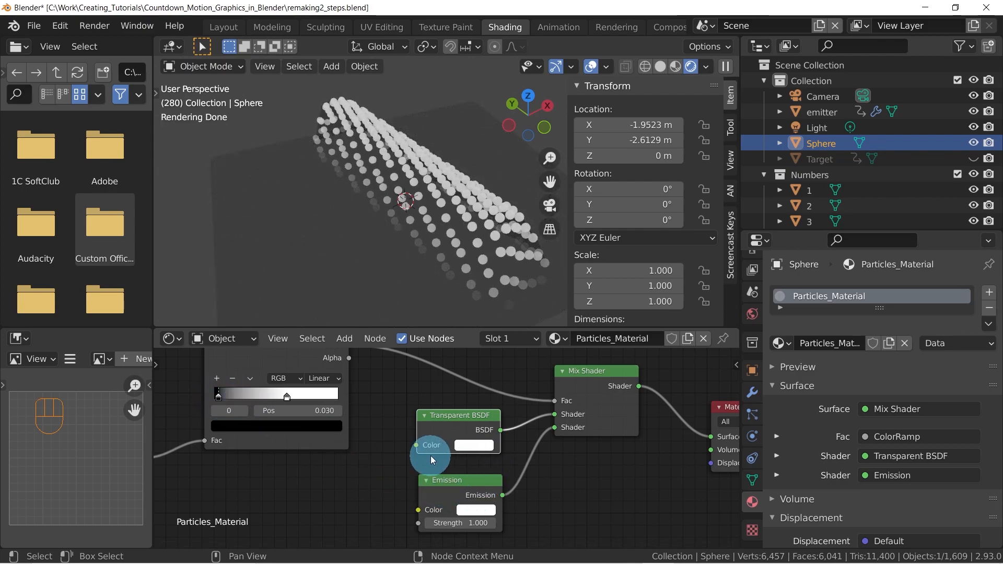
# Move the Object Info, Separate XYZ and ColorRamp nodes together away from the shader nodes to make room for another node
pyautogui.scroll(-2, 430, 456)
pyautogui.moveTo(447, 428); pyautogui.dragTo(440, 427, button='middle')
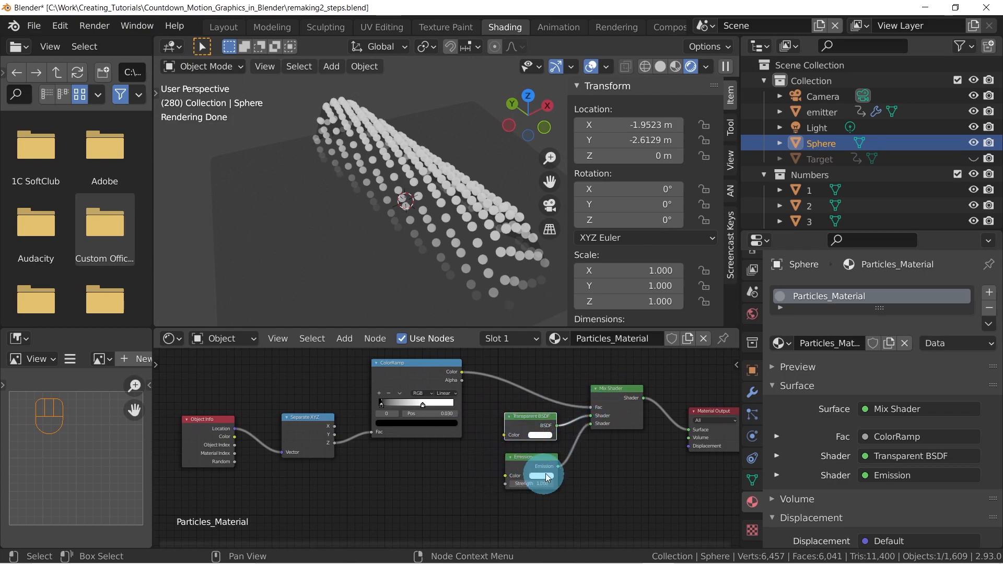
pyautogui.moveTo(521, 470); pyautogui.dragTo(579, 456, button='middle')
pyautogui.moveTo(488, 382); pyautogui.dragTo(506, 426, button='middle')
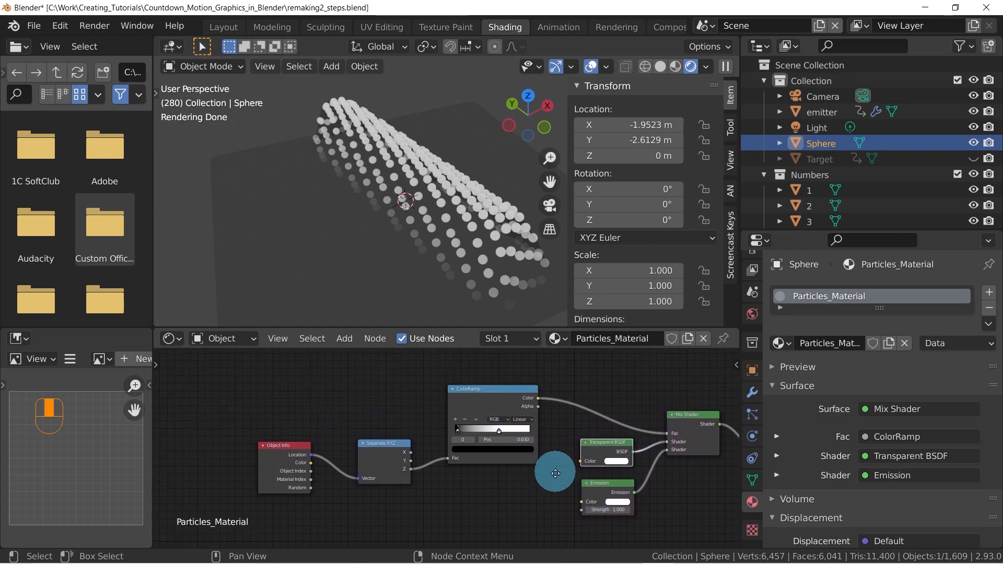
pyautogui.moveTo(268, 379); pyautogui.dragTo(509, 494)
pyautogui.press('g')
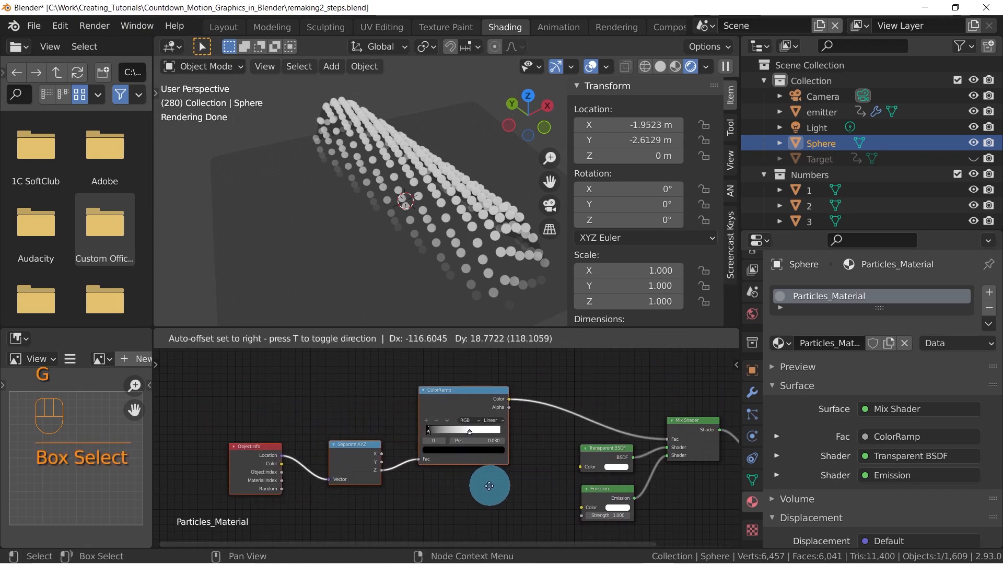
pyautogui.click(418, 475)
# Add a second ColorRamp node and place it unconnected below the first one, before the Emission node
pyautogui.moveTo(501, 475)
pyautogui.mouseDown(button='middle')
pyautogui.moveTo(524, 453)
pyautogui.moveTo(598, 433)
pyautogui.moveTo(519, 466)
pyautogui.mouseUp(button='middle')
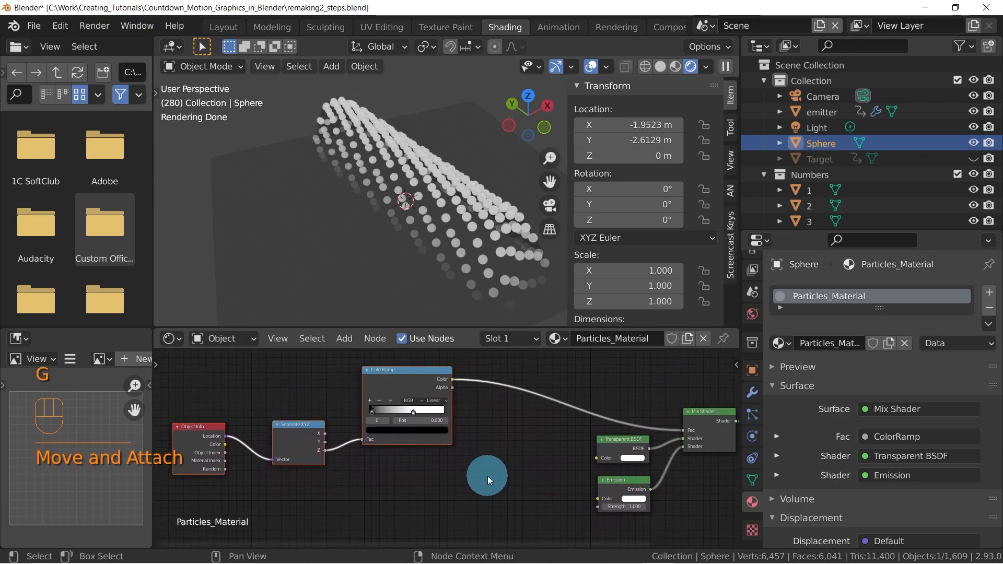
pyautogui.hotkey('shift', 'a')
pyautogui.moveTo(471, 493)
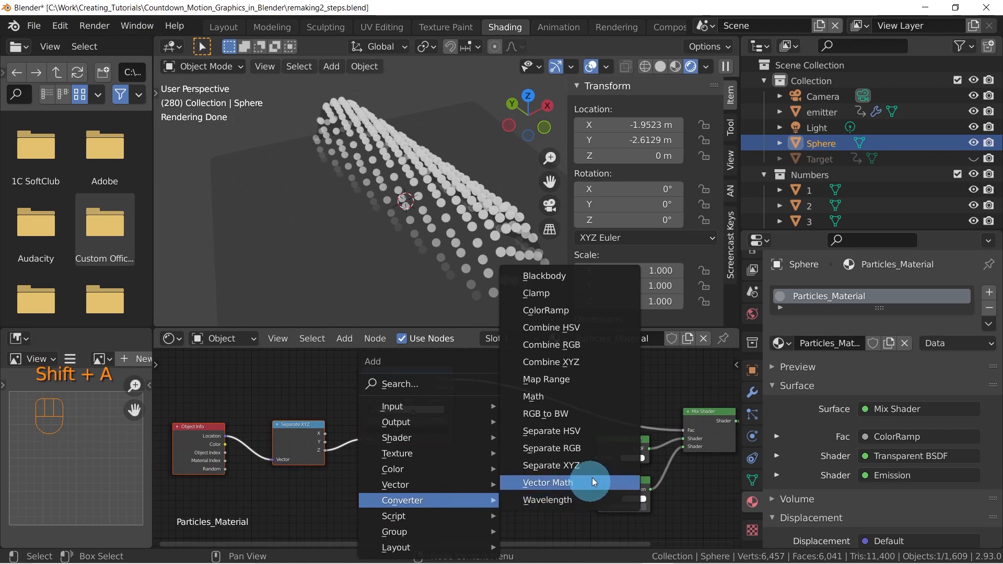
pyautogui.click(563, 314)
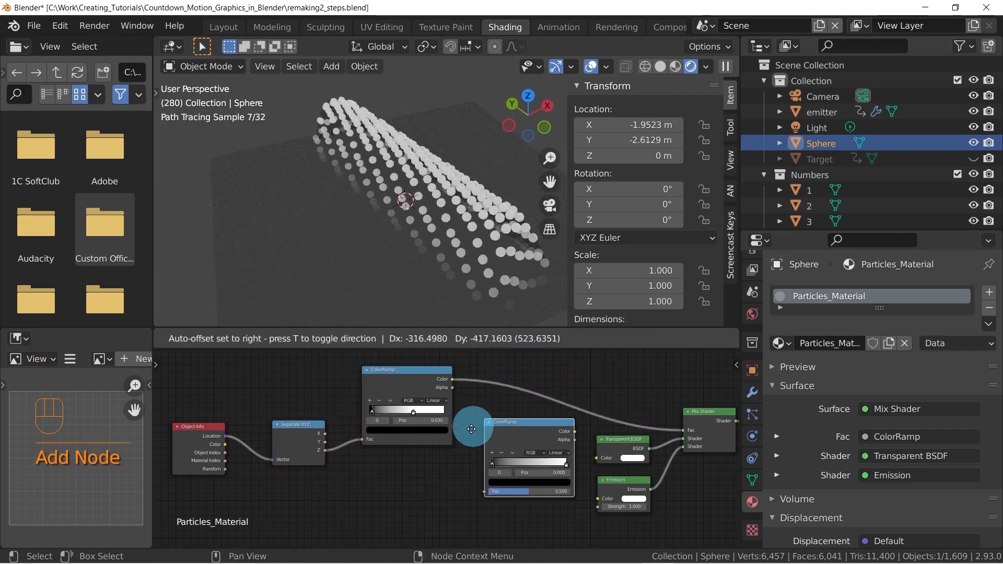
pyautogui.click(452, 459)
pyautogui.moveTo(470, 486); pyautogui.dragTo(443, 440, button='middle')
# Change the color of the second ColorRamp's black stop to red
pyautogui.click(440, 458)
pyautogui.click(433, 459)
pyautogui.click(440, 457)
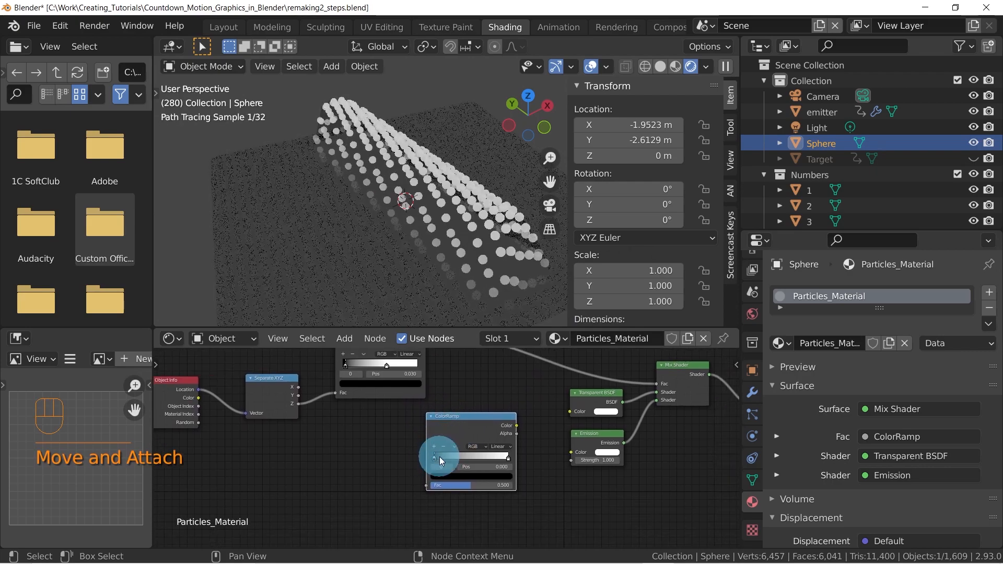
pyautogui.click(462, 475)
# Link the first ColorRamp's Color output to the red ColorRamp's Fac, and the red ramp's Color to the Emission Color
pyautogui.moveTo(477, 382); pyautogui.dragTo(499, 363)
pyautogui.scroll(-1, 514, 439)
pyautogui.moveTo(513, 439); pyautogui.dragTo(560, 436, button='middle')
pyautogui.scroll(-1, 527, 447)
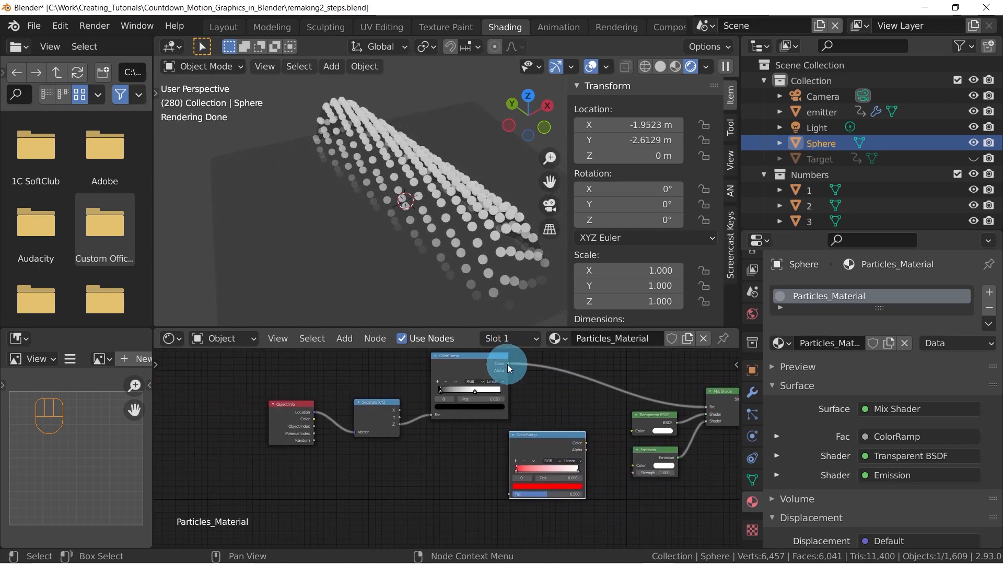
pyautogui.moveTo(508, 363); pyautogui.dragTo(510, 494)
pyautogui.moveTo(521, 443); pyautogui.dragTo(507, 449)
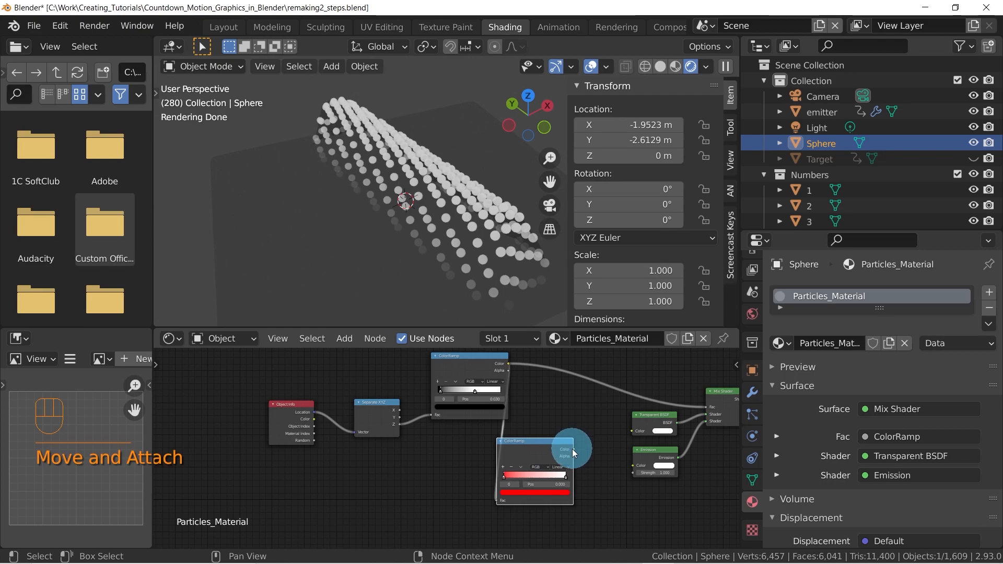
pyautogui.moveTo(572, 450); pyautogui.dragTo(632, 466)
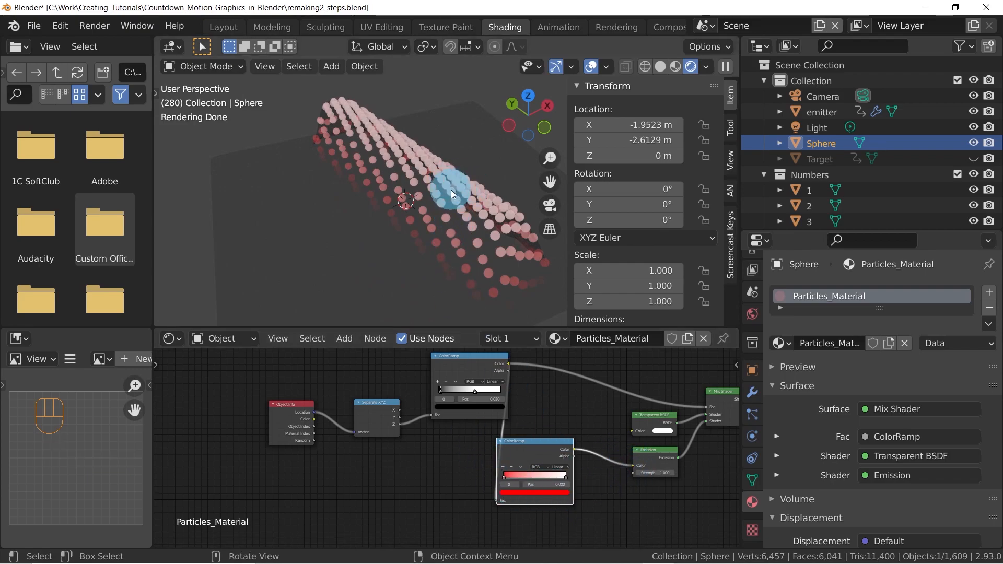
# Move the red ColorRamp's white stop to 0.364, and set the first ColorRamp to B-Spline with its black stop at 0.009
pyautogui.scroll(2, 550, 476)
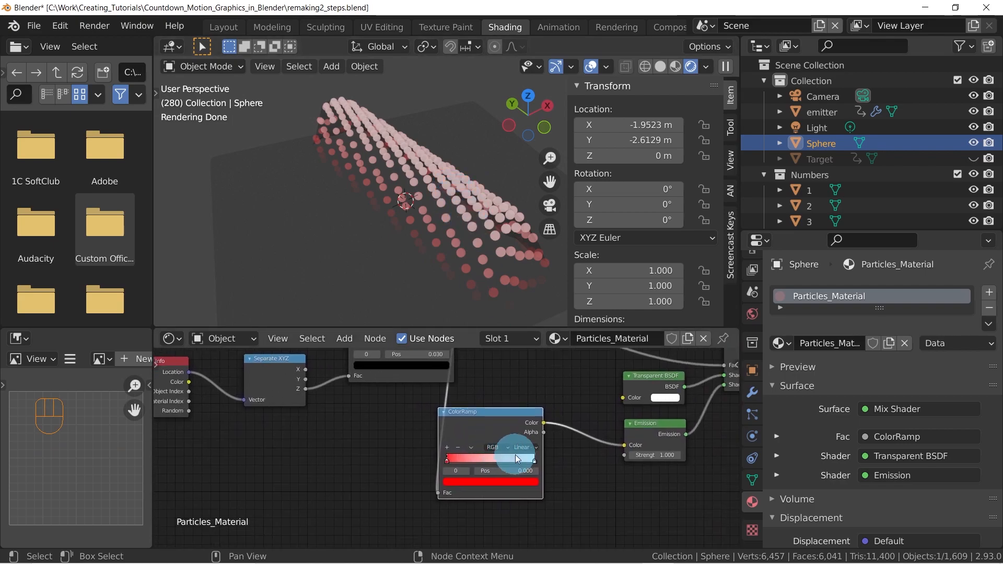
pyautogui.moveTo(531, 460); pyautogui.dragTo(468, 450)
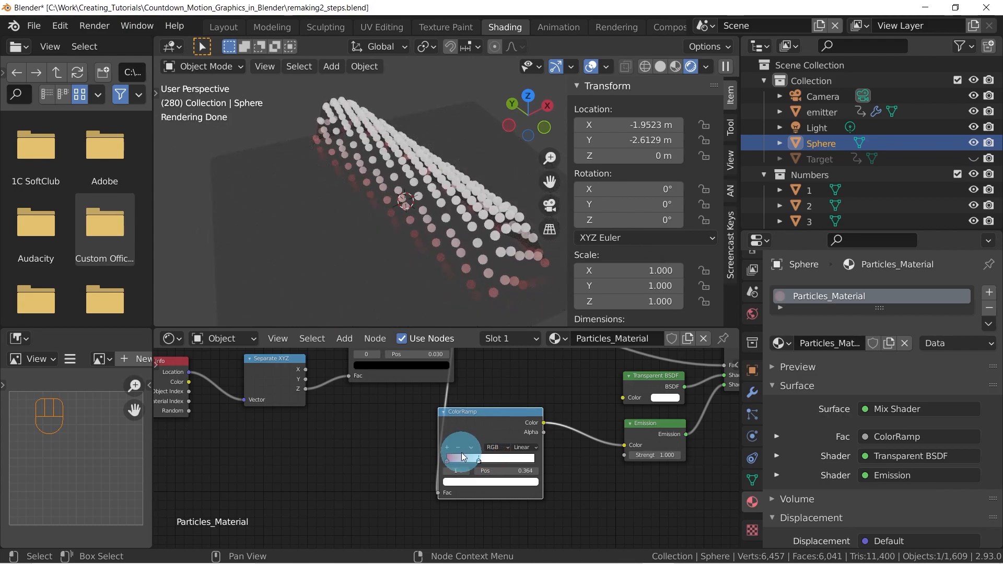
pyautogui.moveTo(480, 442); pyautogui.dragTo(505, 482, button='middle')
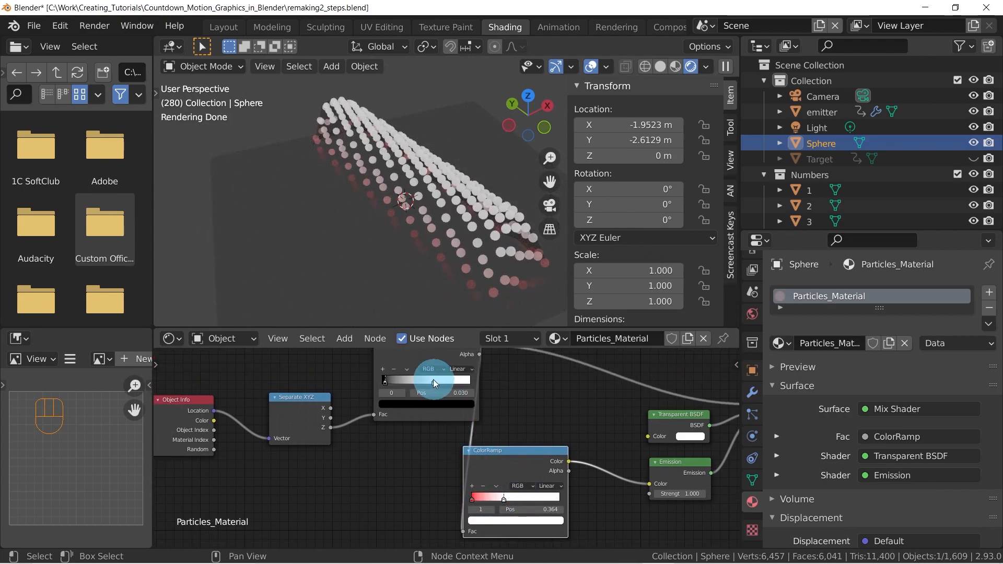
pyautogui.moveTo(431, 379); pyautogui.dragTo(386, 383)
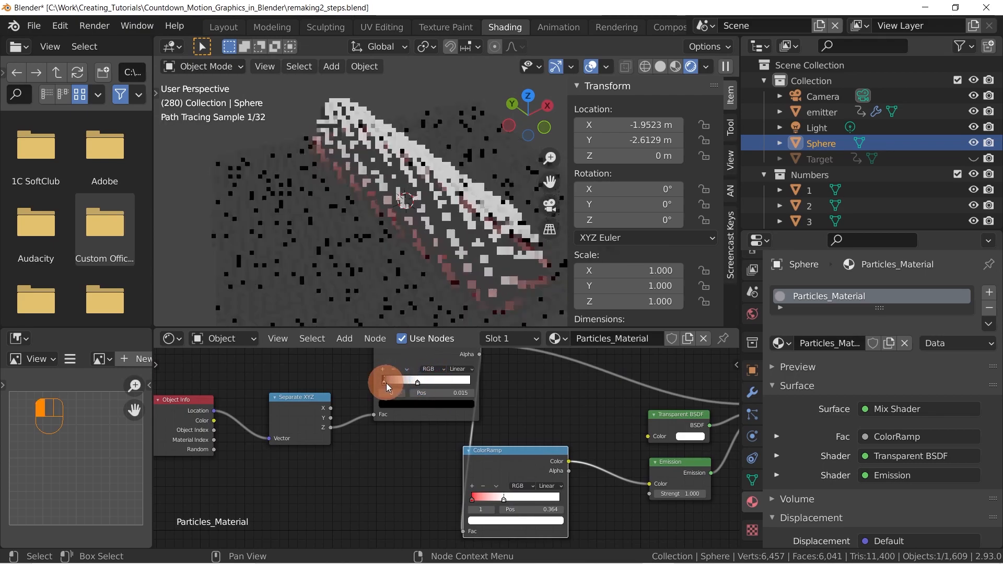
pyautogui.click(456, 368)
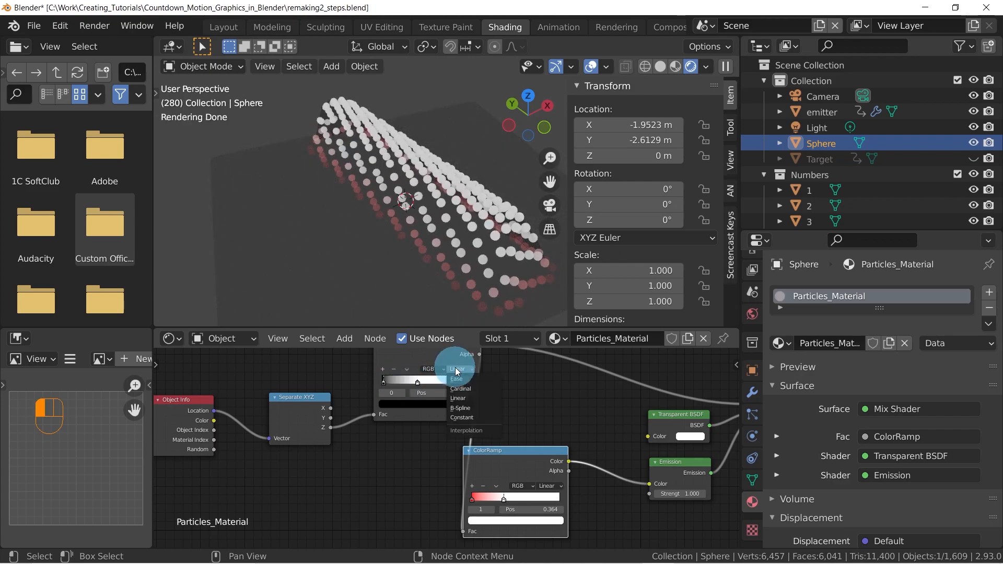
pyautogui.click(460, 408)
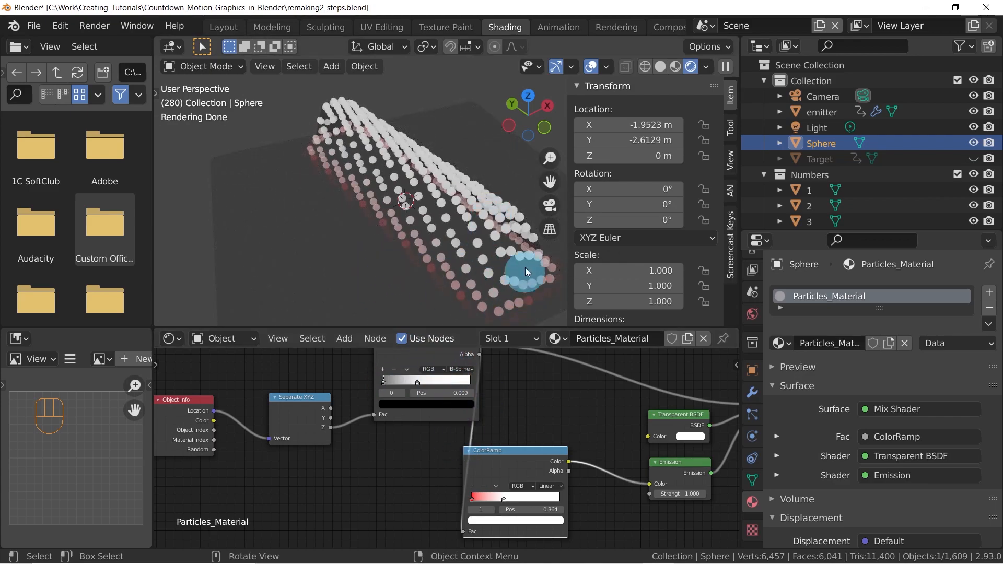
# Set the red ColorRamp's interpolation to B-Spline, with the white stop moved to 0.552 and the red stop to 0.373
pyautogui.moveTo(569, 466); pyautogui.dragTo(603, 442, button='middle')
pyautogui.moveTo(509, 478)
pyautogui.mouseDown()
pyautogui.moveTo(541, 480)
pyautogui.moveTo(525, 479)
pyautogui.mouseUp()
pyautogui.click(583, 463)
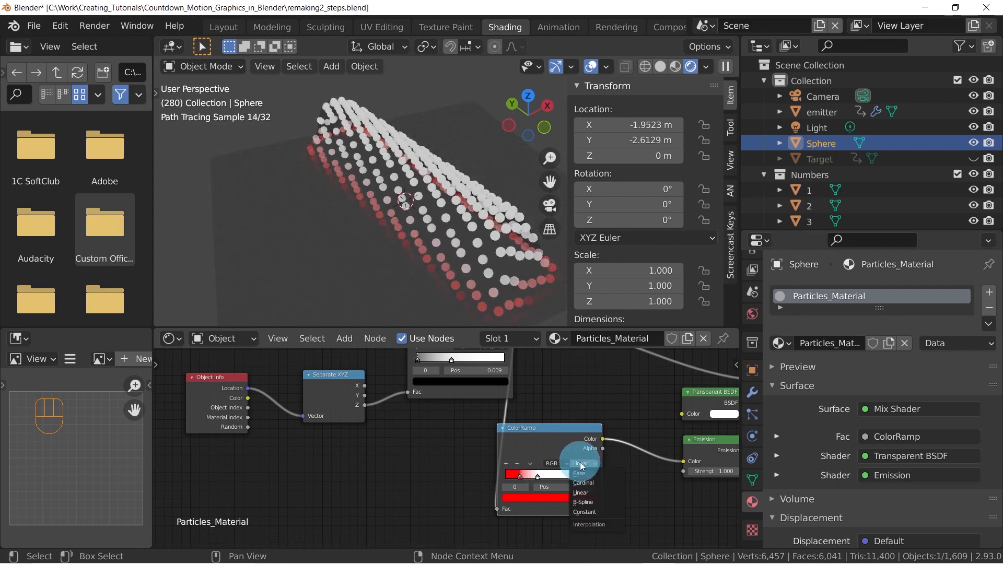
pyautogui.moveTo(544, 473); pyautogui.dragTo(553, 477)
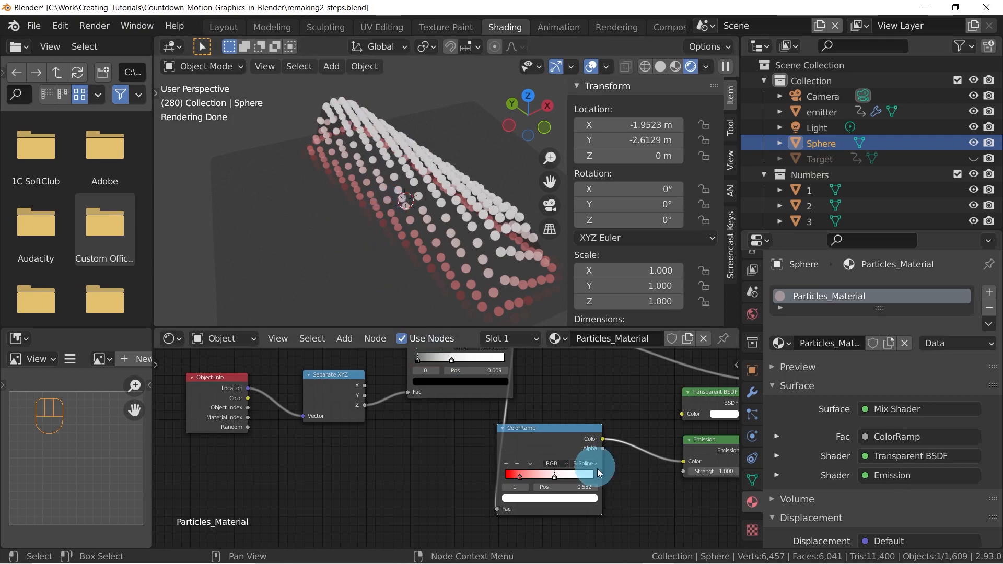
pyautogui.click(520, 476)
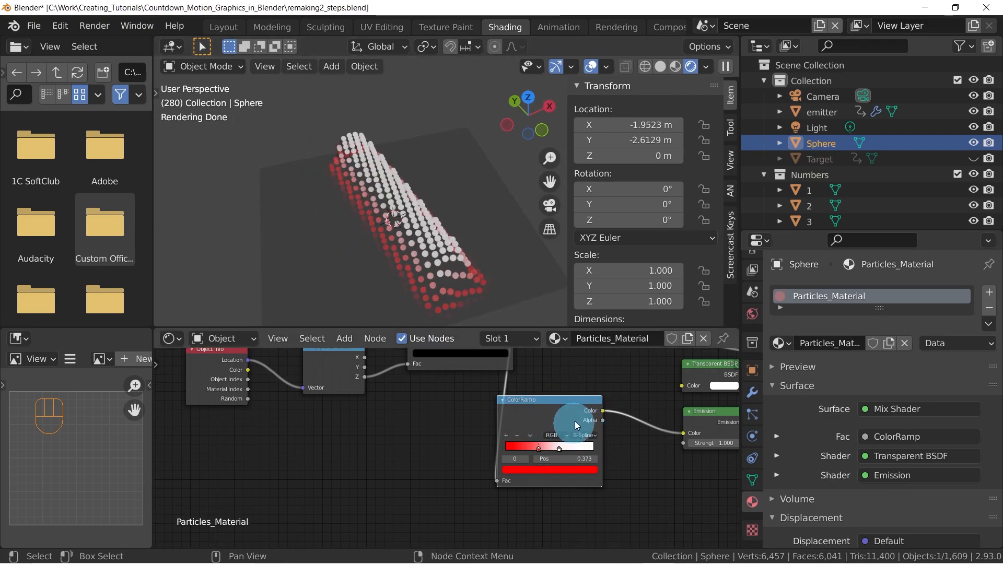
# Try driving the Emission Strength with the first ColorRamp's Color output and inspect the rendered particles up close
pyautogui.moveTo(574, 424); pyautogui.dragTo(510, 429, button='middle')
pyautogui.moveTo(626, 435); pyautogui.dragTo(566, 477, button='middle')
pyautogui.scroll(-1, 511, 417)
pyautogui.moveTo(456, 443); pyautogui.dragTo(497, 423, button='middle')
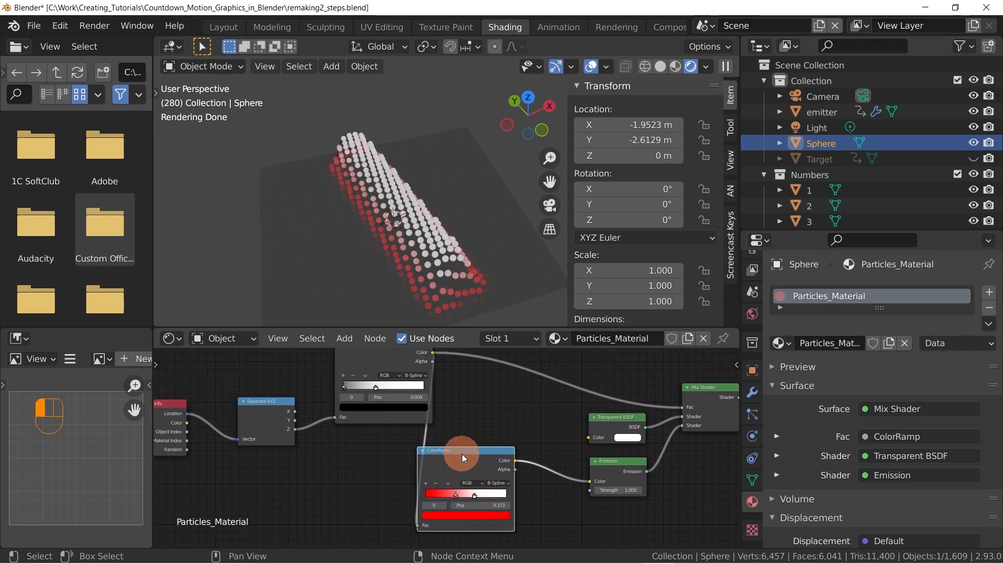
pyautogui.moveTo(462, 453); pyautogui.dragTo(477, 459)
pyautogui.moveTo(484, 416); pyautogui.dragTo(409, 425, button='middle')
pyautogui.moveTo(371, 363); pyautogui.dragTo(531, 502)
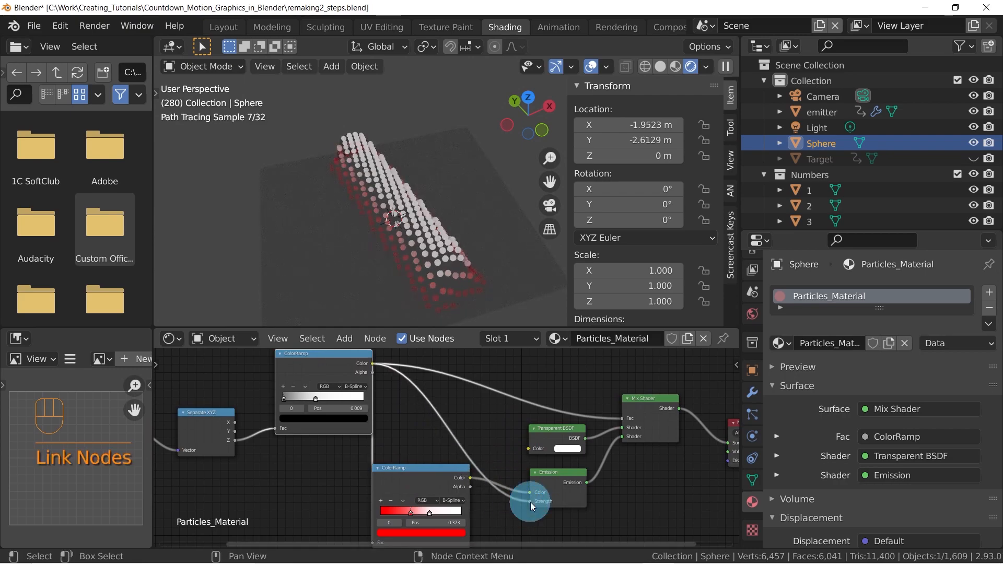
pyautogui.scroll(3, 365, 200)
pyautogui.moveTo(365, 199)
pyautogui.mouseDown(button='middle')
pyautogui.moveTo(400, 180)
pyautogui.moveTo(376, 175)
pyautogui.moveTo(393, 224)
pyautogui.moveTo(421, 199)
pyautogui.moveTo(384, 196)
pyautogui.mouseUp(button='middle')
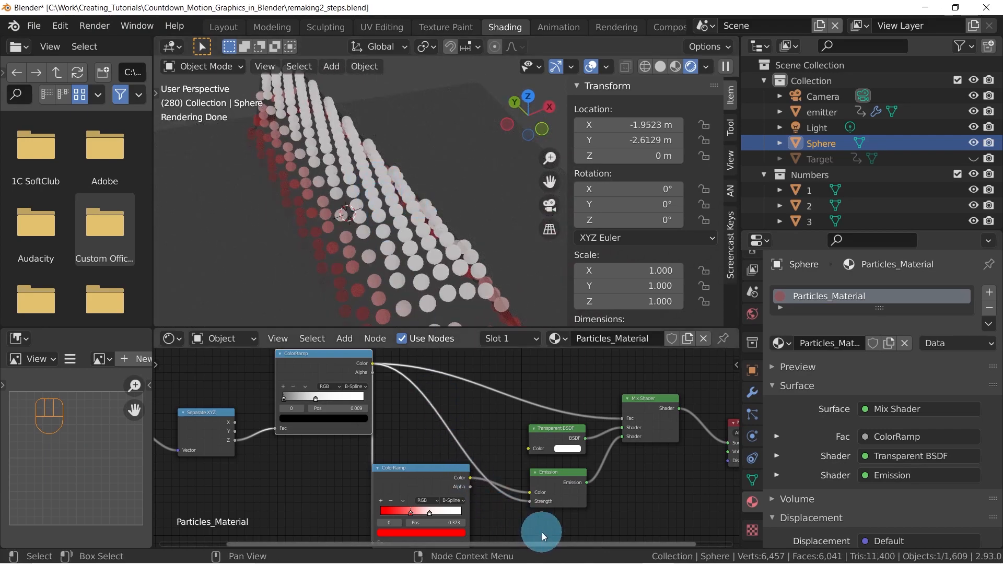
# Unlink the Emission Strength, move the red ColorRamp beside the Emission node, and compare the strength link once more before removing it again
pyautogui.moveTo(529, 500); pyautogui.dragTo(447, 432)
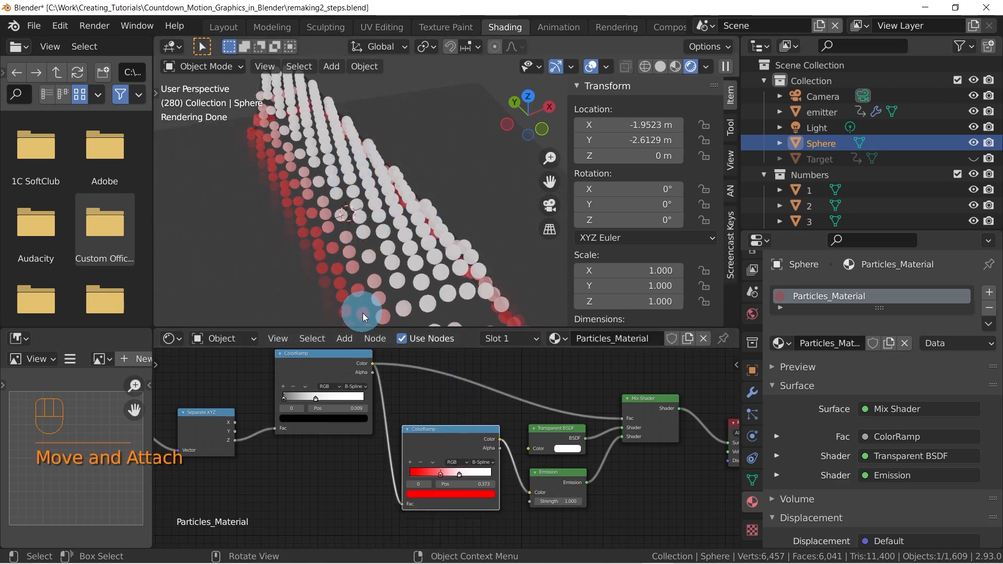
pyautogui.moveTo(372, 363); pyautogui.dragTo(531, 503)
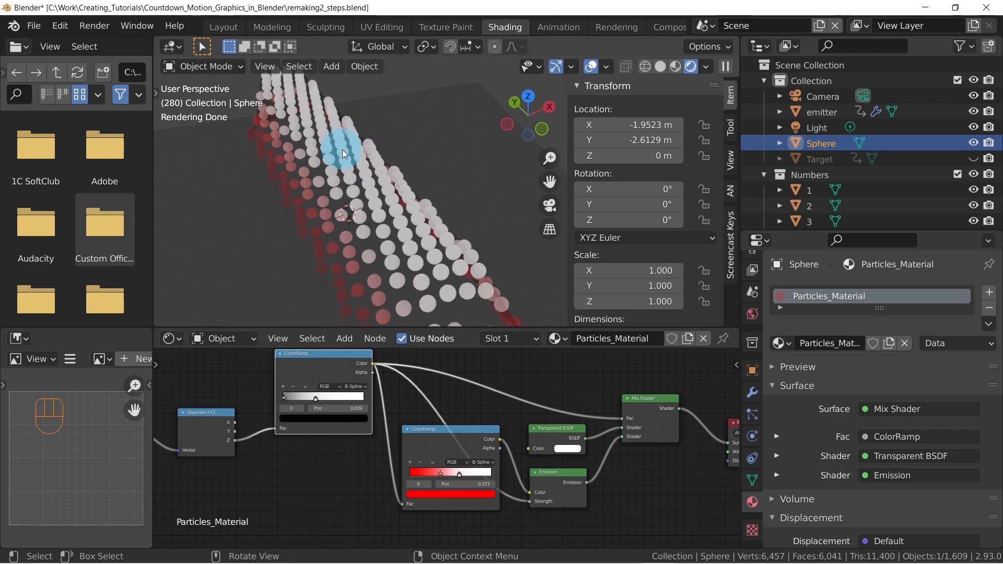
pyautogui.moveTo(532, 501); pyautogui.dragTo(432, 441)
pyautogui.moveTo(433, 441); pyautogui.dragTo(455, 434, button='middle')
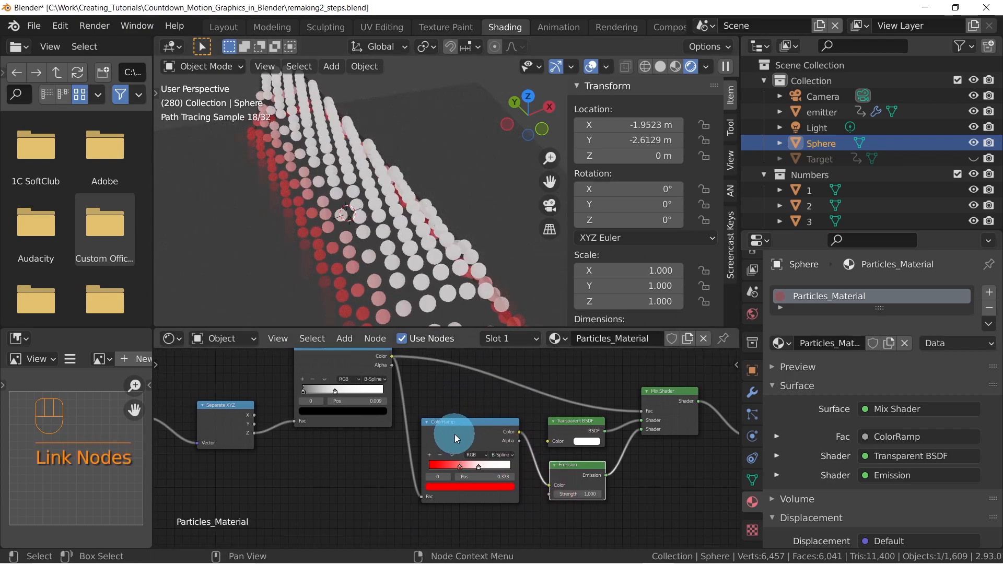
# Add a third ColorRamp below the red one and link the first ColorRamp's Color output to its Fac
pyautogui.scroll(-1, 454, 434)
pyautogui.scroll(-2, 452, 452)
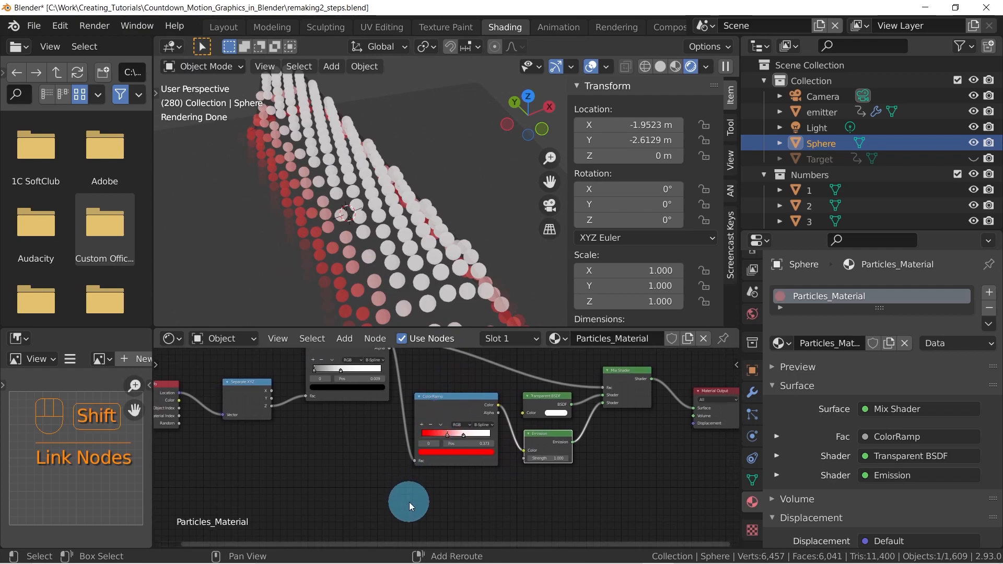
pyautogui.hotkey('shift', 'a')
pyautogui.moveTo(409, 502)
pyautogui.click(500, 308)
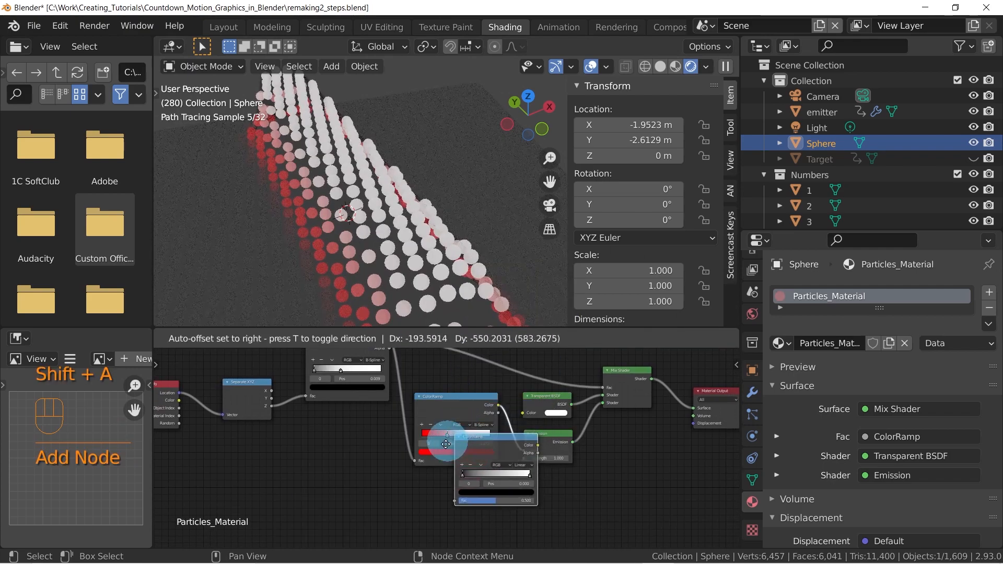
pyautogui.click(423, 477)
pyautogui.scroll(-1, 407, 449)
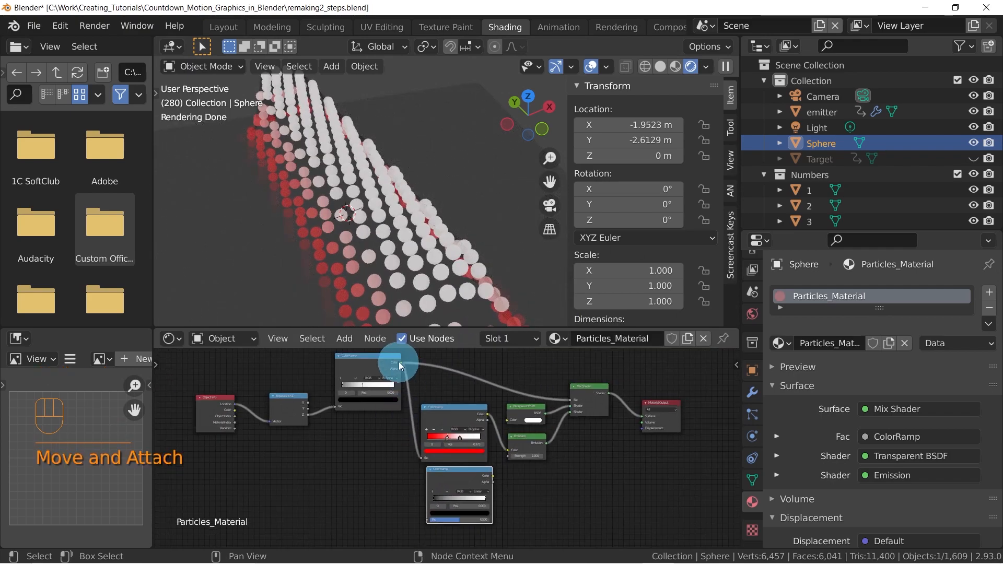
pyautogui.moveTo(402, 361); pyautogui.dragTo(431, 520)
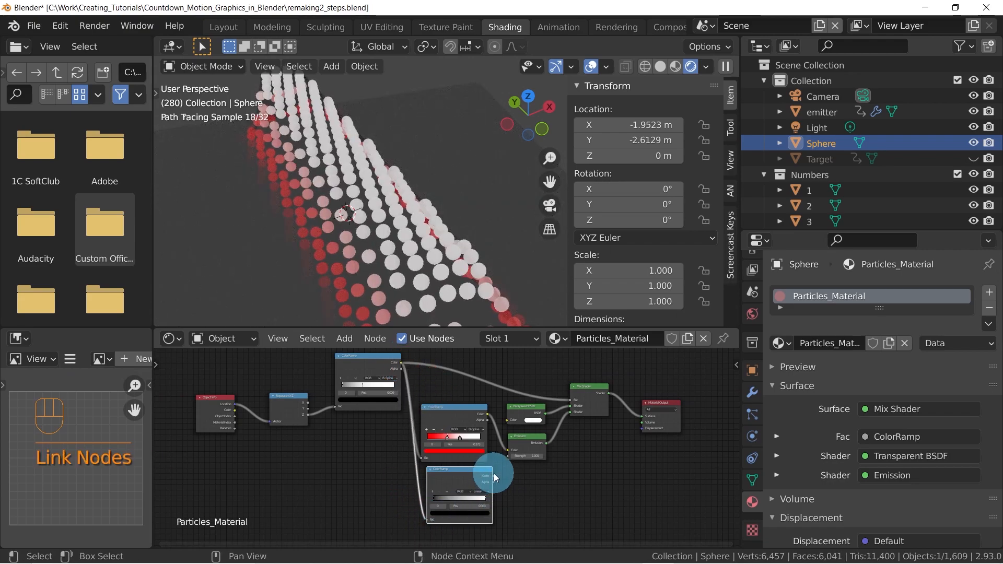
# Link the third ColorRamp's Color output to the Emission node's Strength input
pyautogui.moveTo(504, 472)
pyautogui.mouseDown()
pyautogui.moveTo(509, 459)
pyautogui.moveTo(494, 477)
pyautogui.mouseUp()
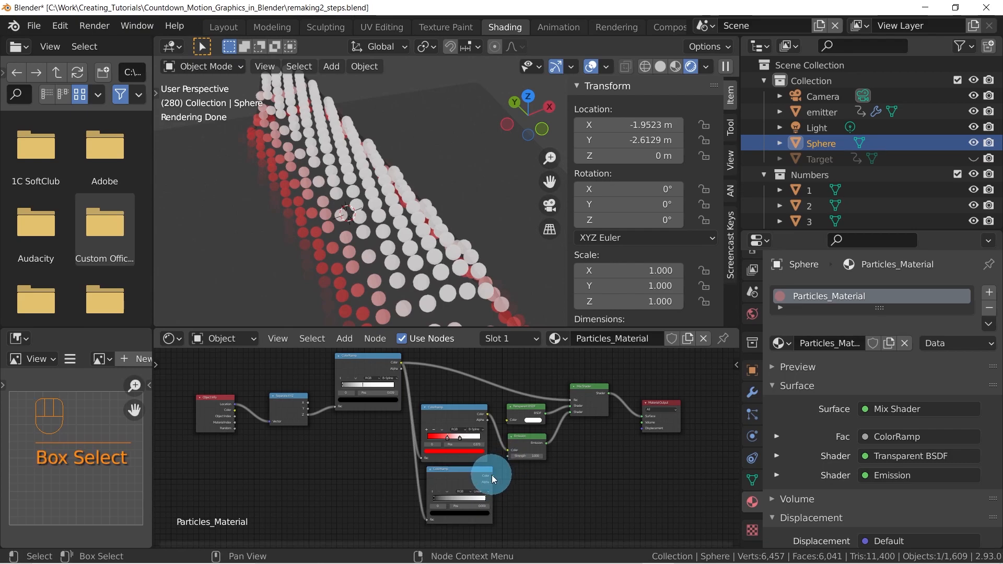
pyautogui.scroll(3, 486, 470)
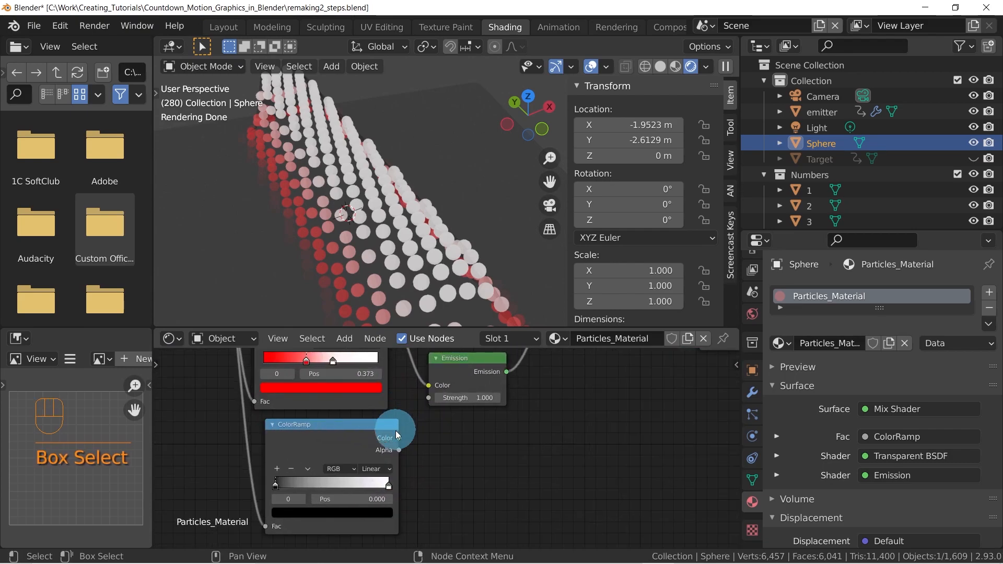
pyautogui.moveTo(399, 437); pyautogui.dragTo(429, 398)
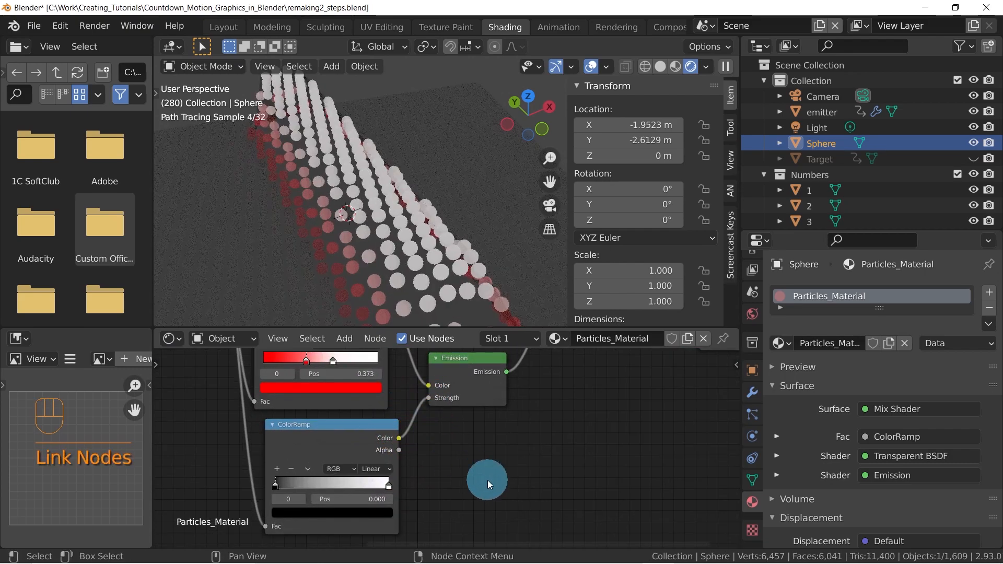
# Set the third ColorRamp's white stop to position 0.503 and open its color for editing
pyautogui.moveTo(481, 474); pyautogui.dragTo(533, 479, button='middle')
pyautogui.moveTo(456, 491); pyautogui.dragTo(388, 474)
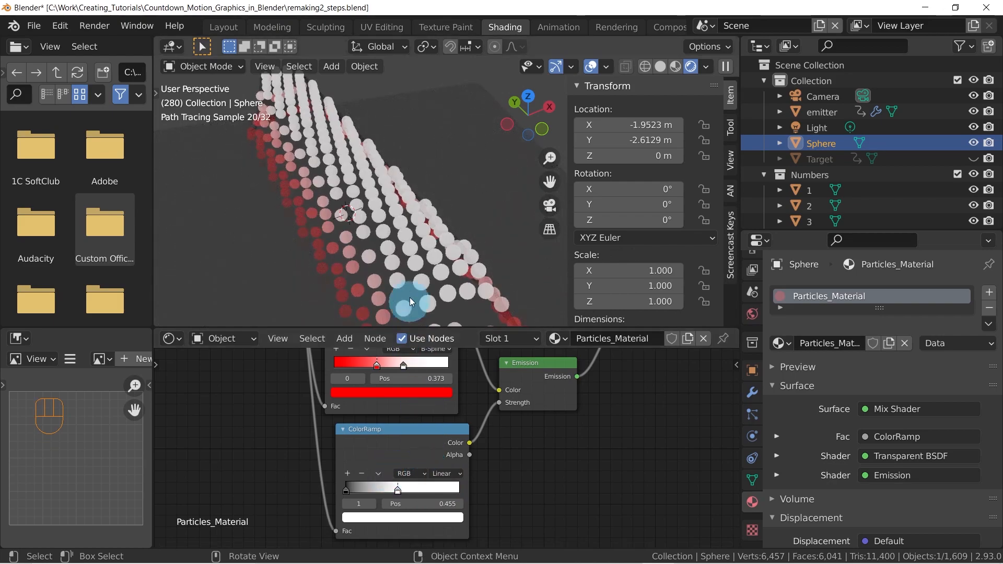
pyautogui.scroll(-2, 415, 239)
pyautogui.moveTo(422, 237)
pyautogui.mouseDown(button='middle')
pyautogui.moveTo(448, 230)
pyautogui.moveTo(428, 230)
pyautogui.mouseUp(button='middle')
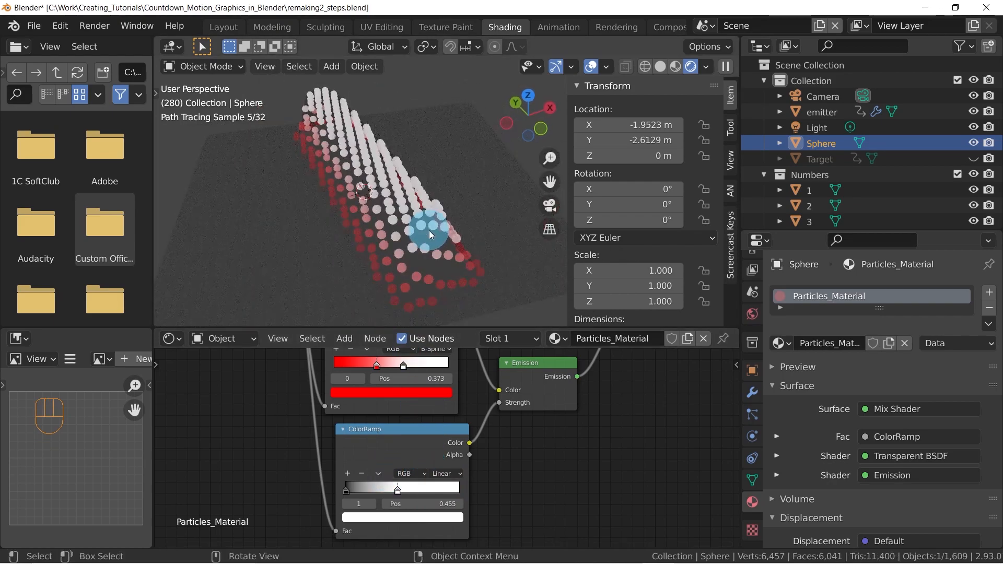
pyautogui.moveTo(387, 493); pyautogui.dragTo(402, 490)
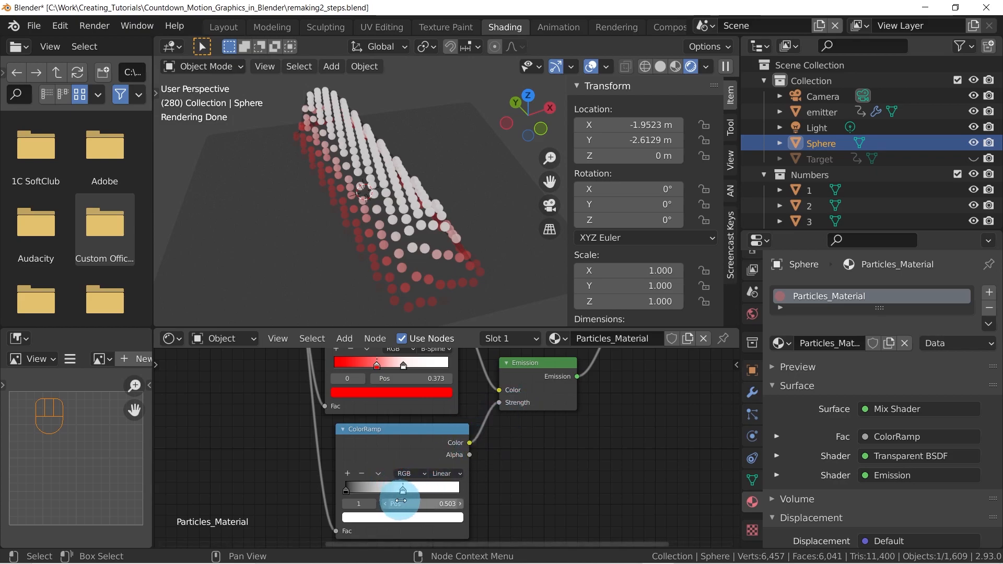
pyautogui.click(403, 517)
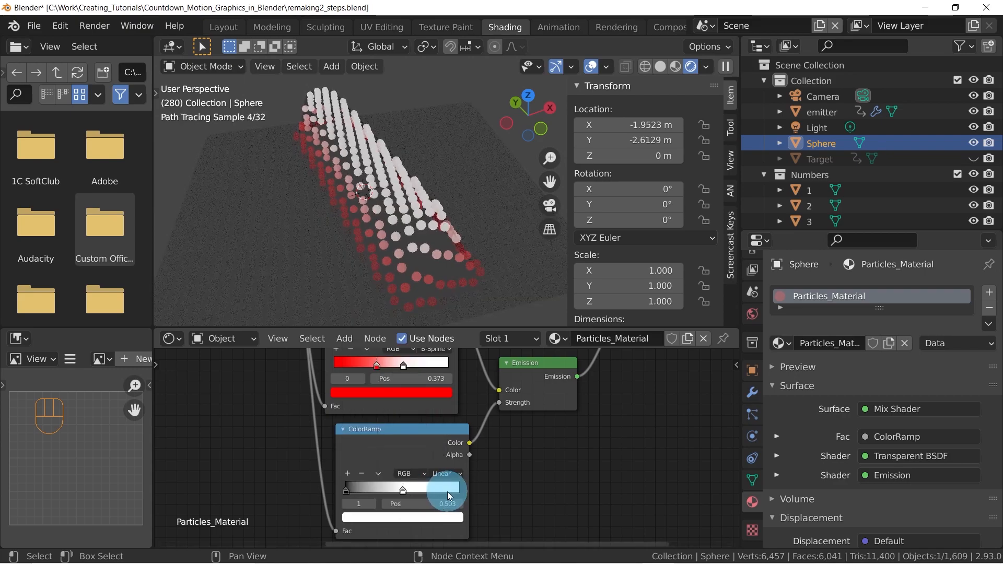
pyautogui.click(404, 516)
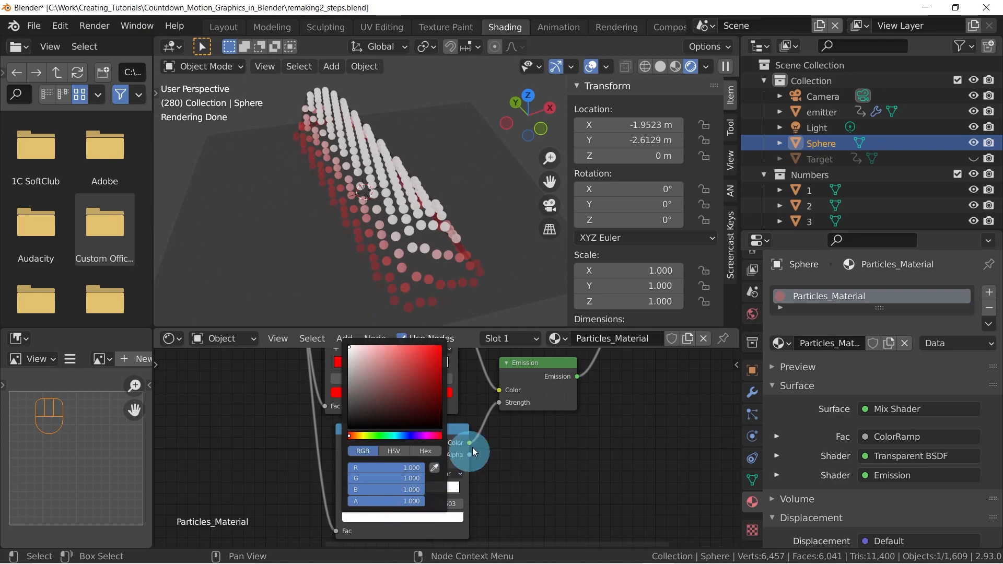
# Unlink the Emission Strength and try a fixed strength of 10
pyautogui.moveTo(498, 402)
pyautogui.mouseDown()
pyautogui.moveTo(484, 405)
pyautogui.moveTo(498, 389)
pyautogui.mouseUp()
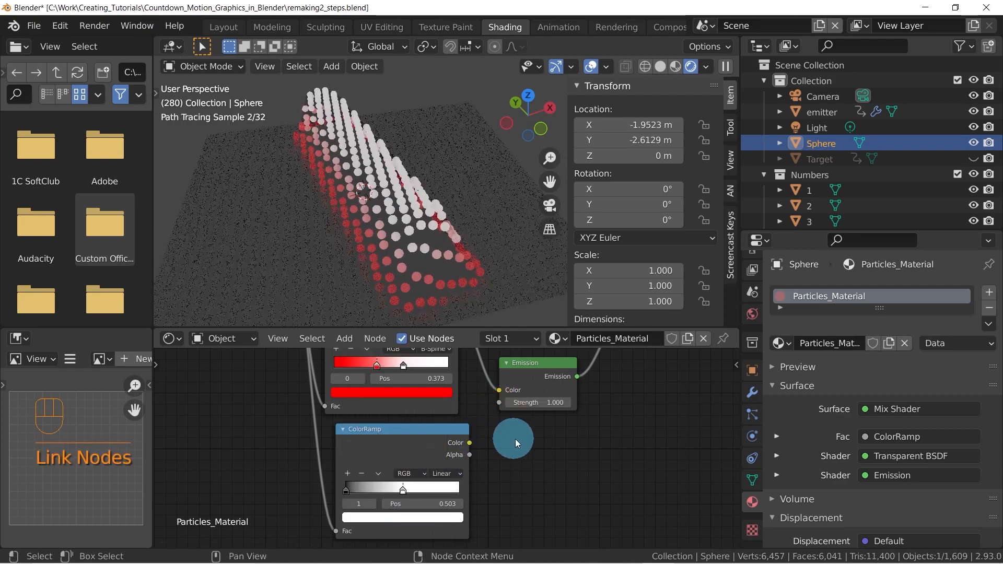
pyautogui.click(553, 402)
pyautogui.write('10')
pyautogui.press('Return')
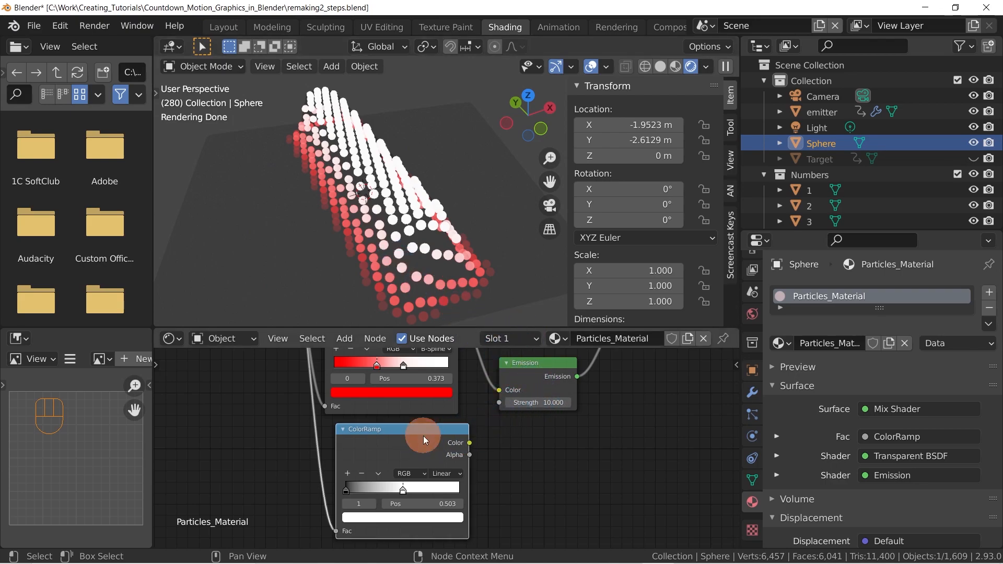
# Shift the third ColorRamp slightly away from the Emission node and relink its Color output to the Strength input
pyautogui.moveTo(423, 435); pyautogui.dragTo(407, 440)
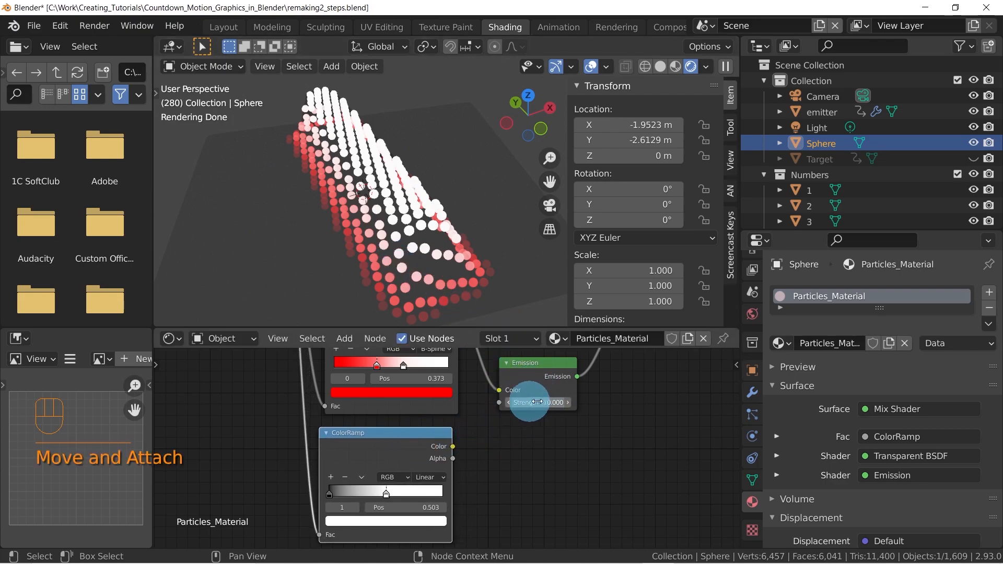
pyautogui.moveTo(403, 437)
pyautogui.mouseDown()
pyautogui.moveTo(417, 437)
pyautogui.moveTo(403, 437)
pyautogui.mouseUp()
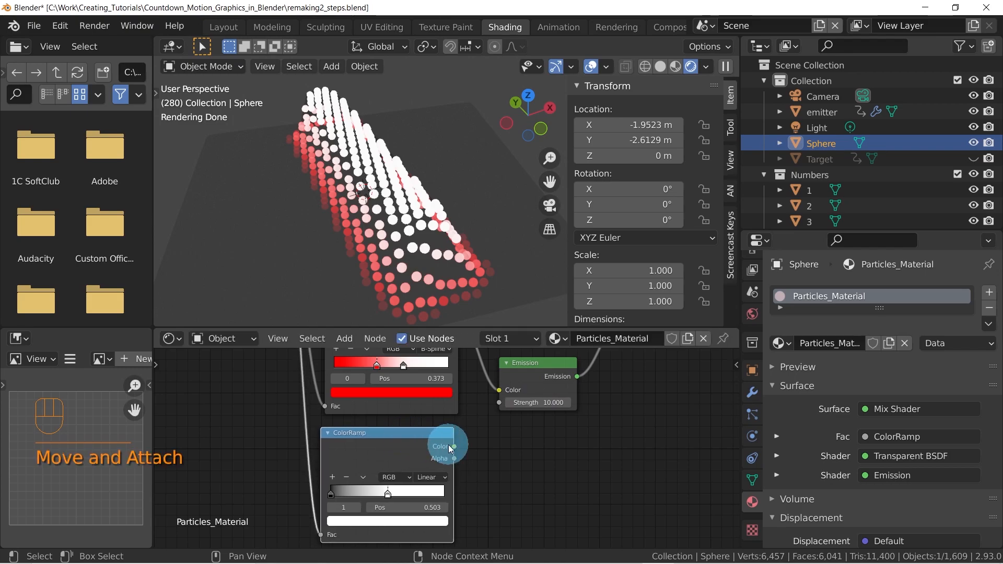
pyautogui.moveTo(497, 404); pyautogui.dragTo(454, 446)
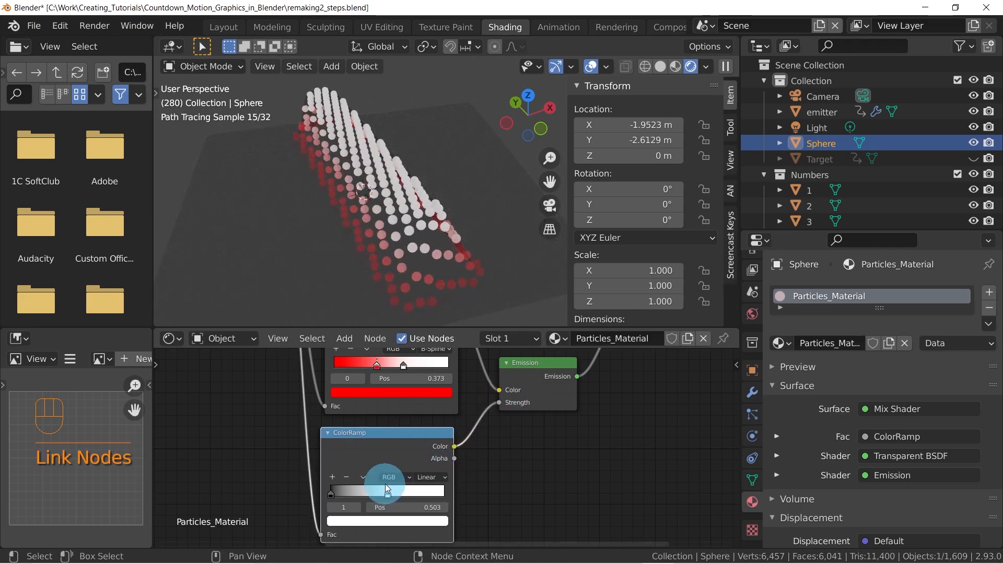
# Set the R, G and B values of the third ColorRamp's white stop to 5
pyautogui.click(387, 494)
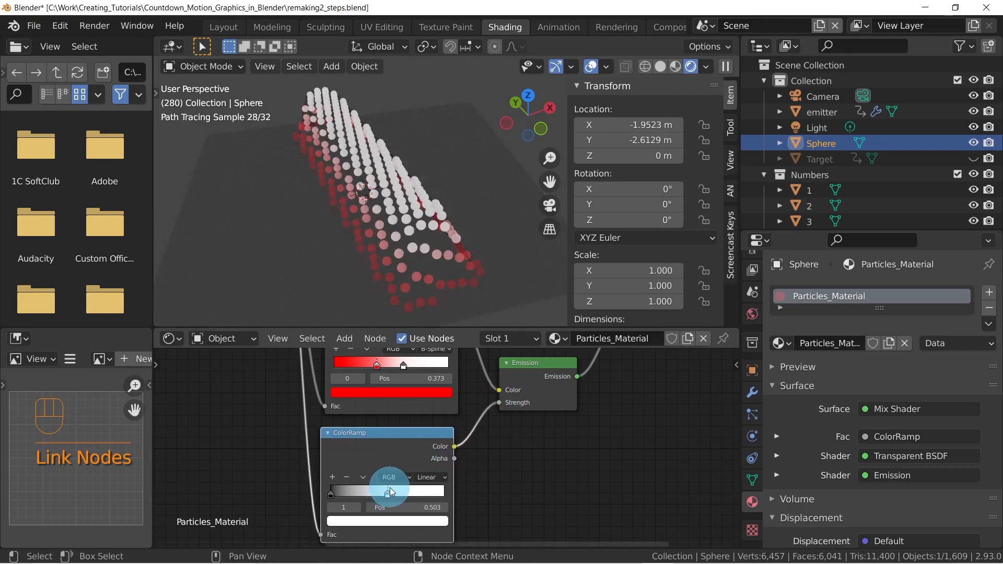
pyautogui.click(396, 521)
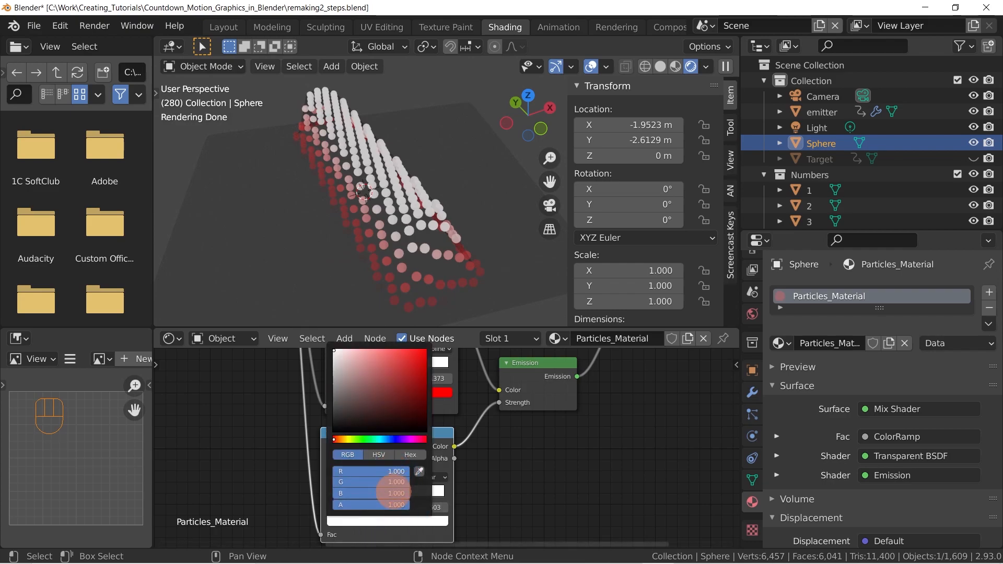
pyautogui.moveTo(393, 492); pyautogui.dragTo(391, 471)
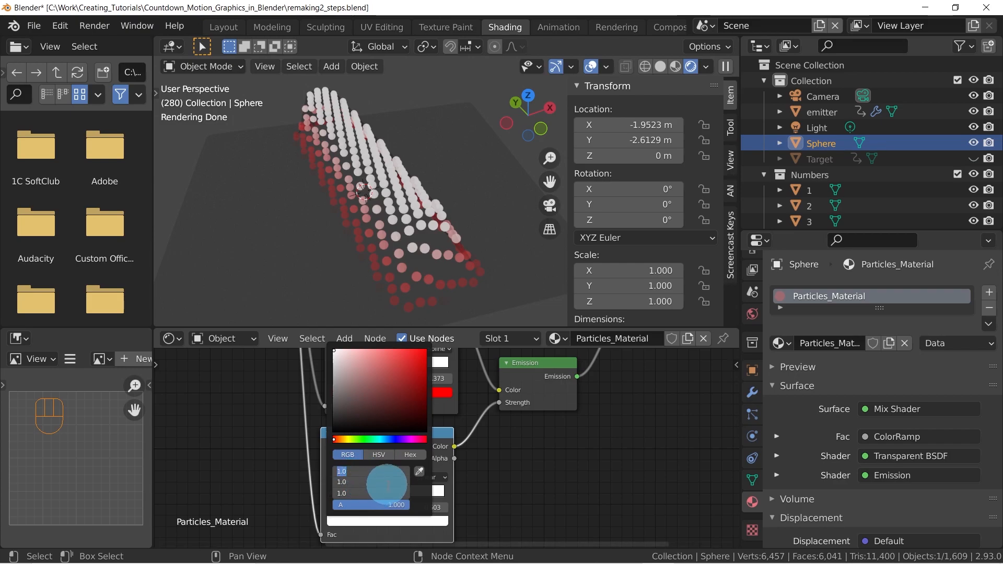
pyautogui.write('5')
pyautogui.press('Return')
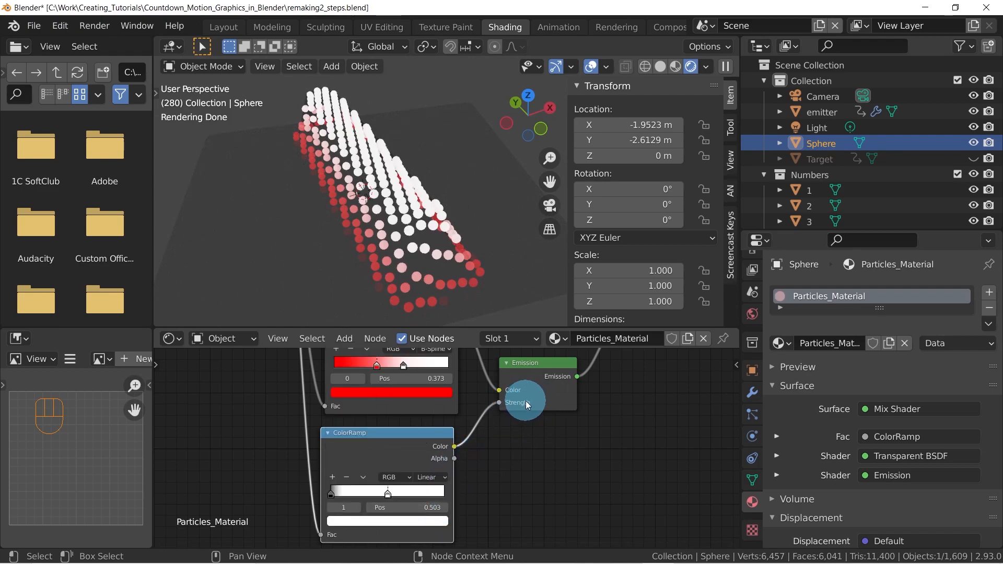
# Set the third ColorRamp's interpolation to Ease and move its black stop slightly toward the white stop
pyautogui.moveTo(332, 493)
pyautogui.mouseDown()
pyautogui.moveTo(374, 491)
pyautogui.moveTo(328, 482)
pyautogui.mouseUp()
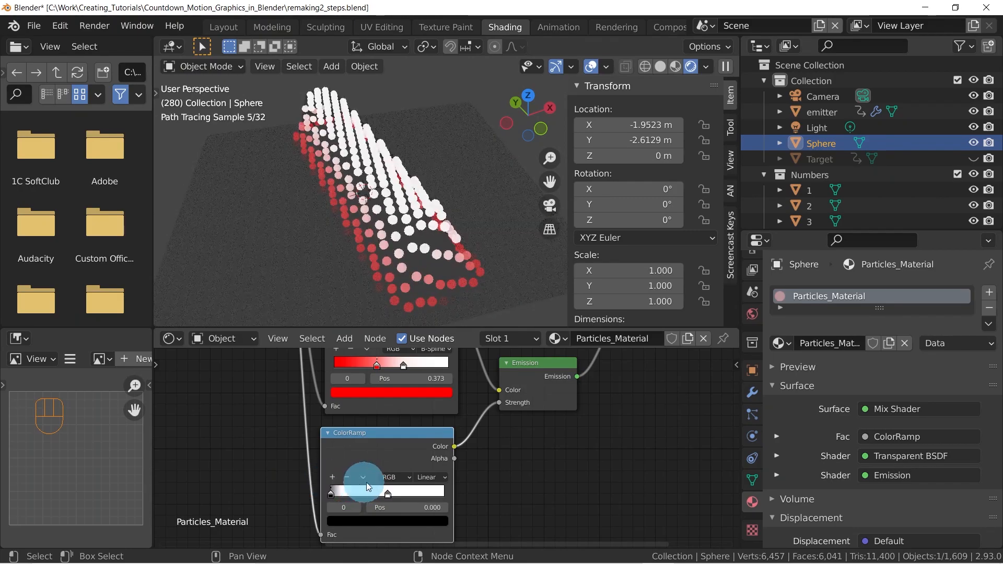
pyautogui.click(431, 477)
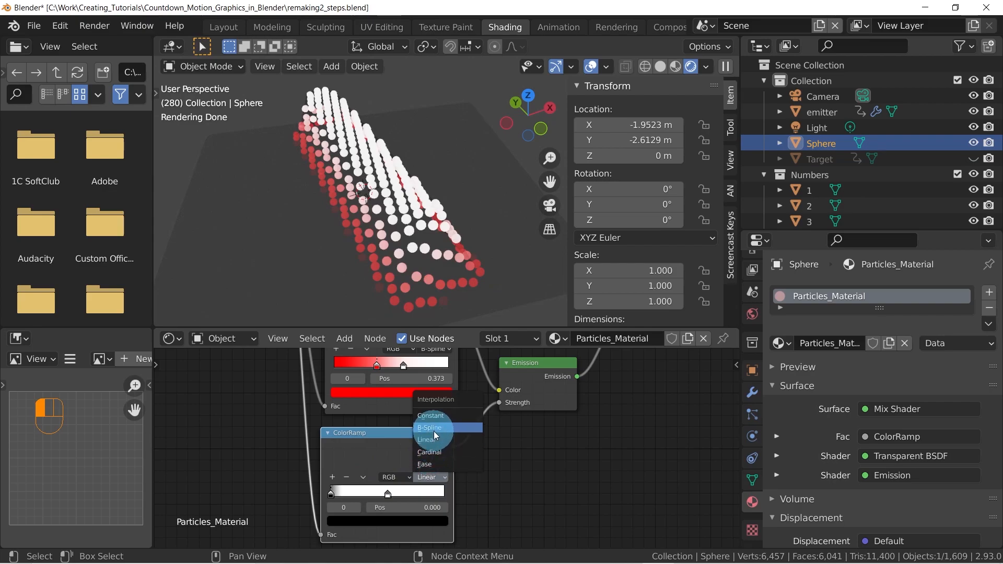
pyautogui.click(434, 463)
pyautogui.moveTo(334, 493); pyautogui.dragTo(346, 492)
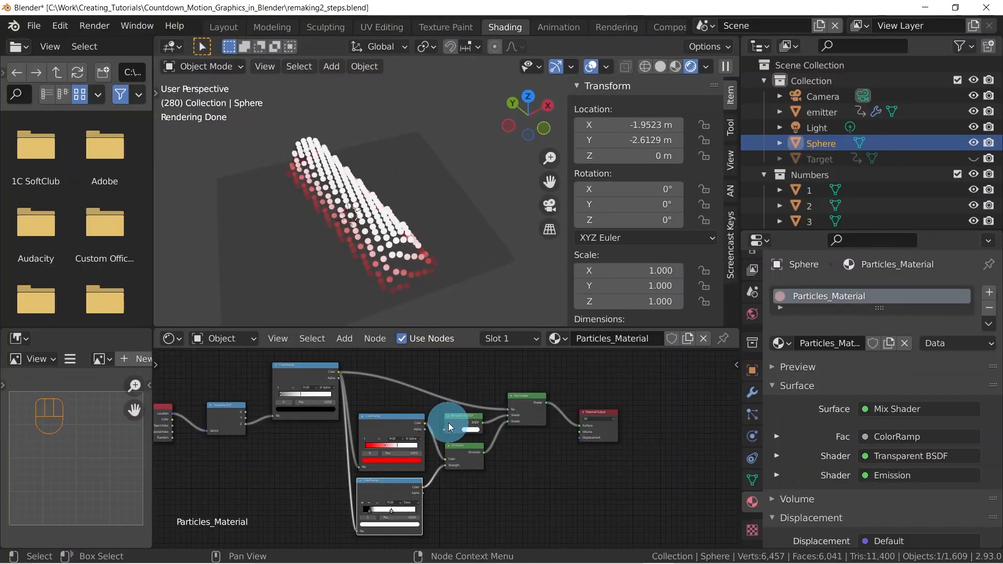
# Add a mesh plane at the origin beneath the particles
pyautogui.moveTo(422, 262)
pyautogui.mouseDown(button='middle')
pyautogui.moveTo(437, 213)
pyautogui.moveTo(425, 204)
pyautogui.mouseUp(button='middle')
pyautogui.press('shift')
pyautogui.hotkey('shift', 'a')
pyautogui.moveTo(393, 198)
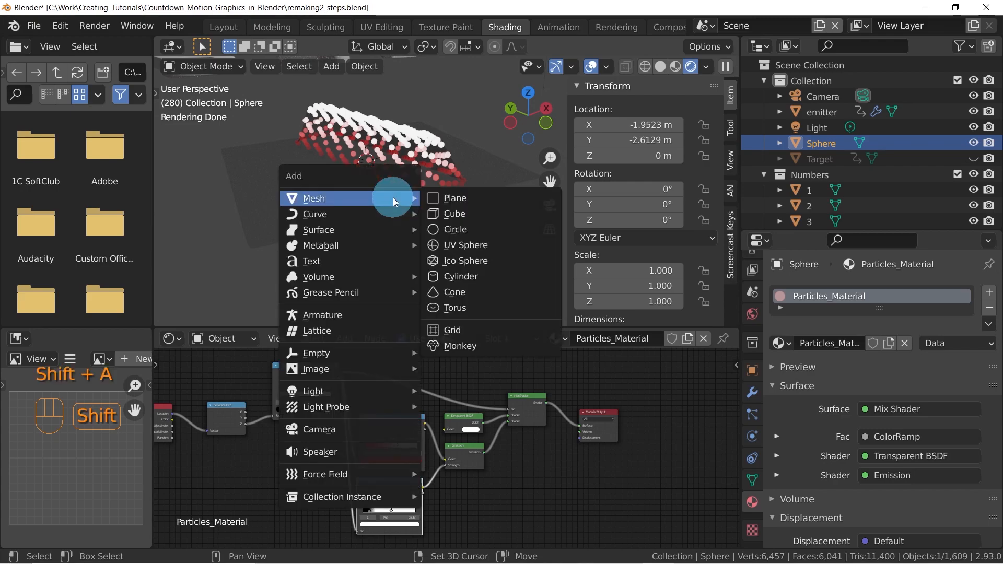
pyautogui.click(490, 196)
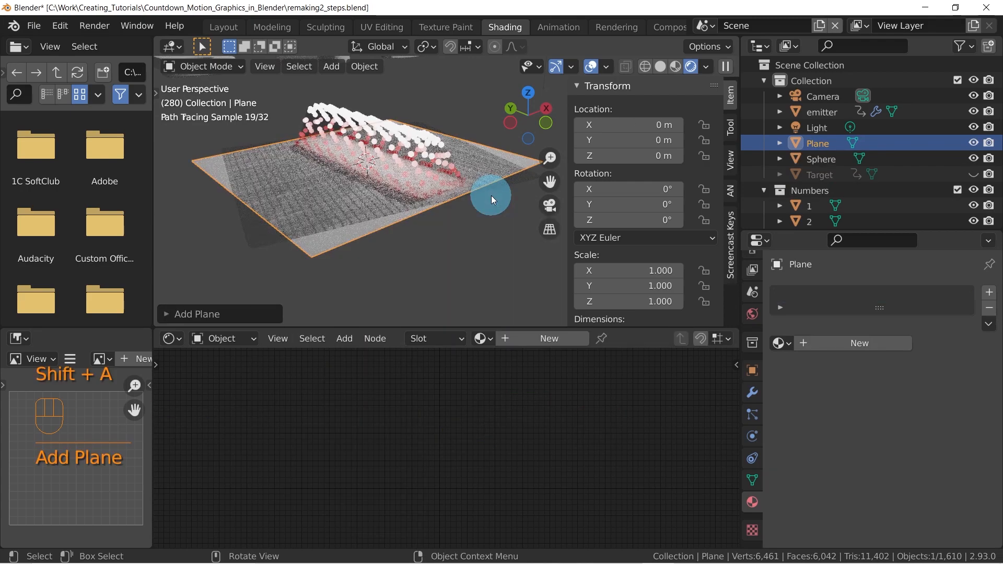
# Lower the plane about 0.05 m along the Z axis and scale it by 5
pyautogui.moveTo(475, 164)
pyautogui.mouseDown(button='middle')
pyautogui.moveTo(443, 179)
pyautogui.moveTo(368, 164)
pyautogui.mouseUp(button='middle')
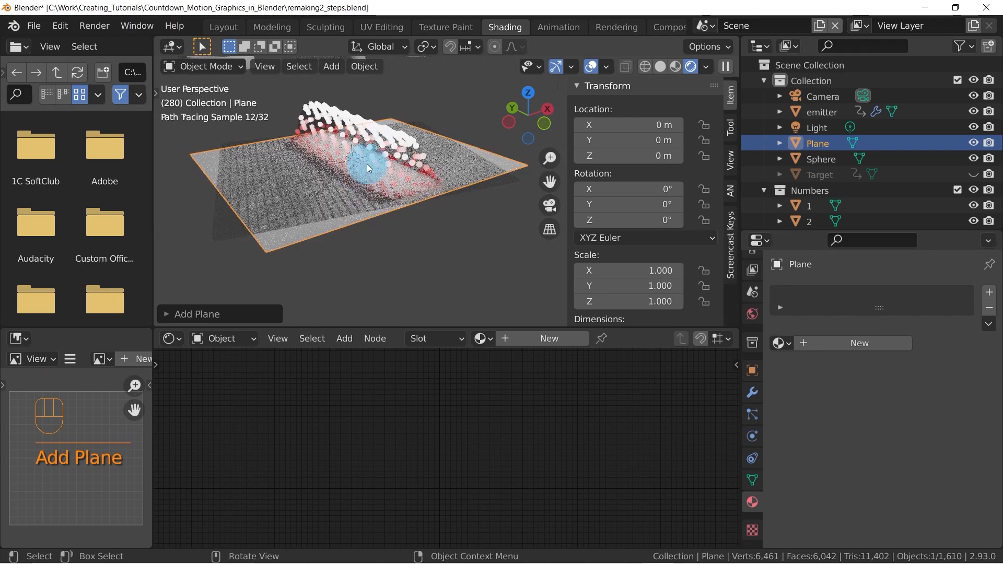
pyautogui.press('g')
pyautogui.press('z')
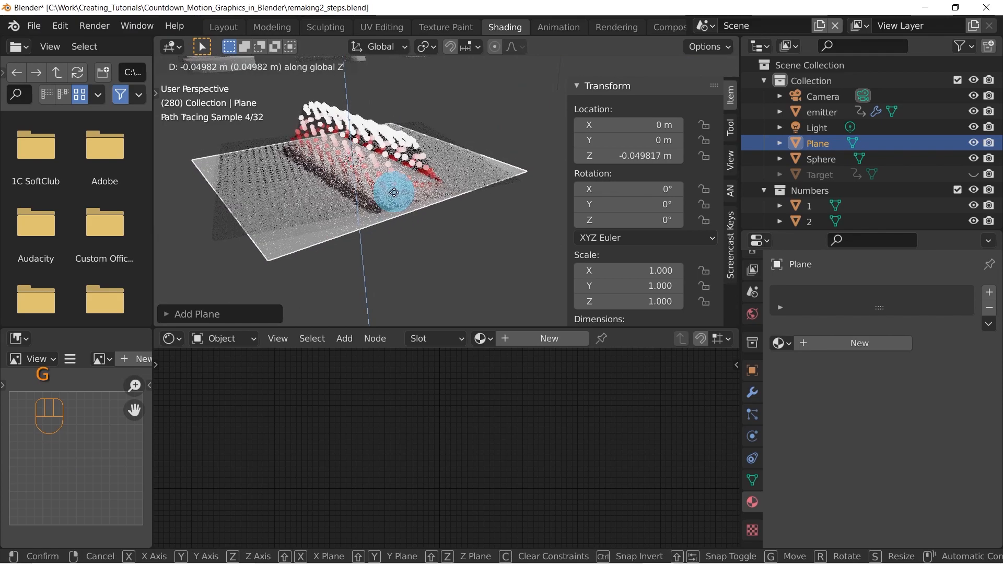
pyautogui.click(427, 198)
pyautogui.moveTo(427, 199); pyautogui.dragTo(437, 218, button='middle')
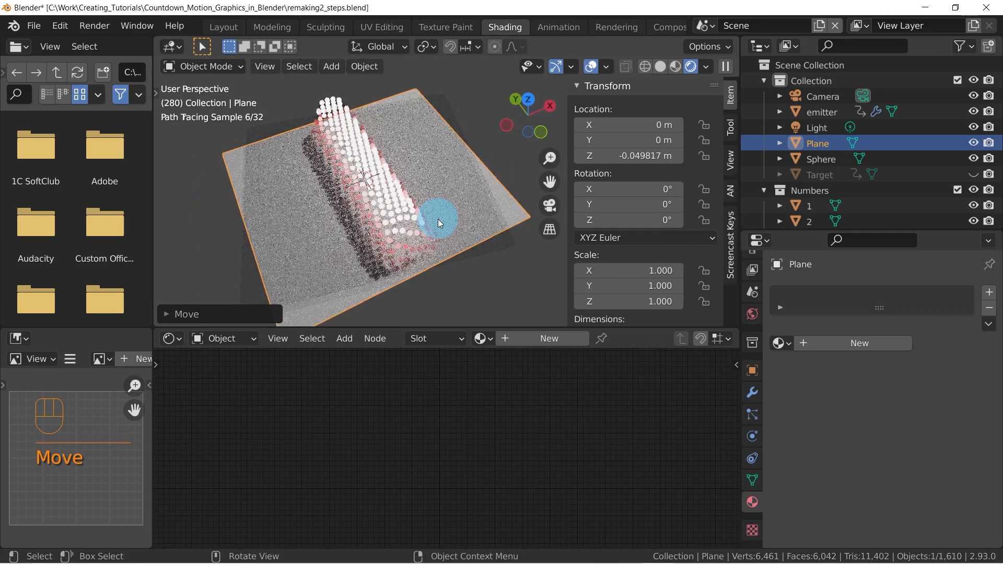
pyautogui.write('s5')
pyautogui.click(440, 224)
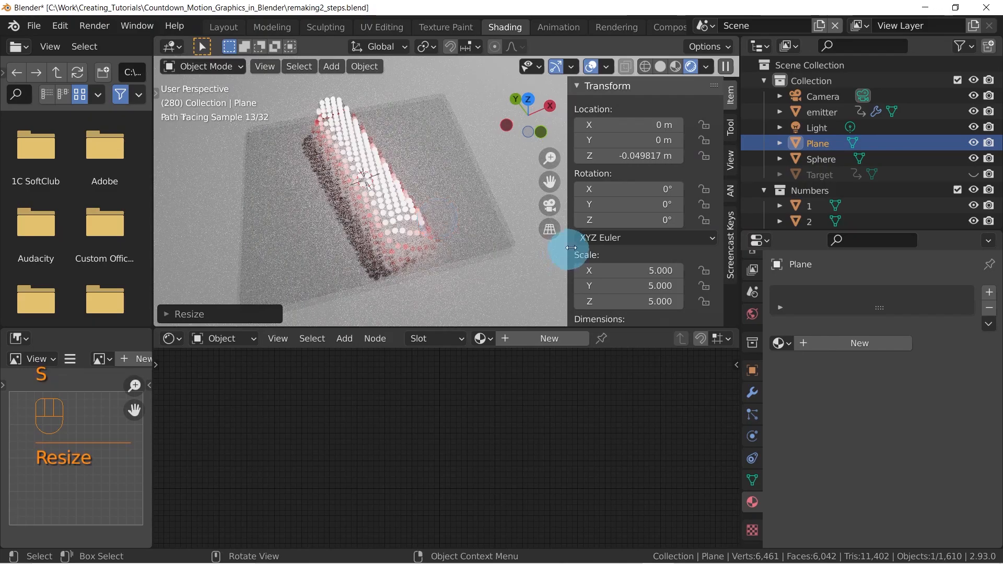
# Delete the point light above the scene and inspect how the glowing particles light the plane
pyautogui.moveTo(471, 193)
pyautogui.mouseDown(button='middle')
pyautogui.moveTo(447, 211)
pyautogui.moveTo(413, 202)
pyautogui.moveTo(416, 179)
pyautogui.moveTo(493, 139)
pyautogui.moveTo(436, 203)
pyautogui.moveTo(436, 219)
pyautogui.mouseUp(button='middle')
pyautogui.moveTo(436, 219); pyautogui.dragTo(445, 193, button='middle')
pyautogui.click(410, 105)
pyautogui.moveTo(427, 126); pyautogui.dragTo(430, 104, button='middle')
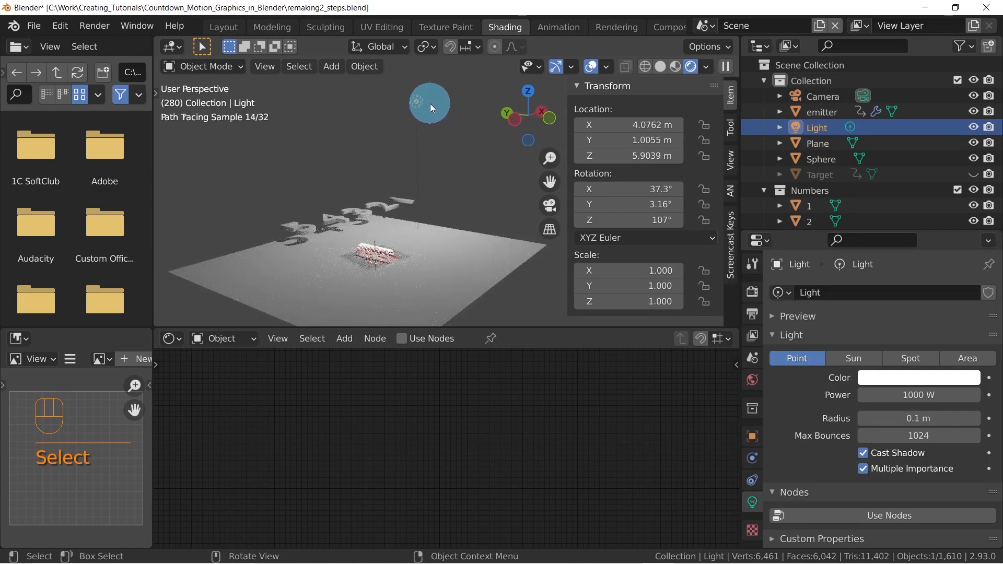
pyautogui.press('x')
pyautogui.click(437, 117)
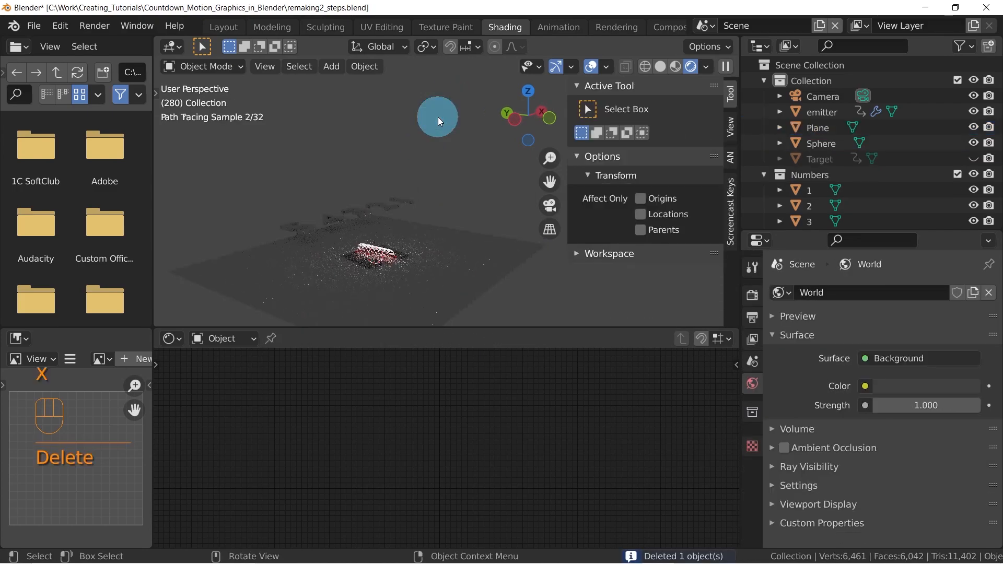
pyautogui.moveTo(443, 162); pyautogui.dragTo(415, 165, button='middle')
pyautogui.scroll(4, 399, 271)
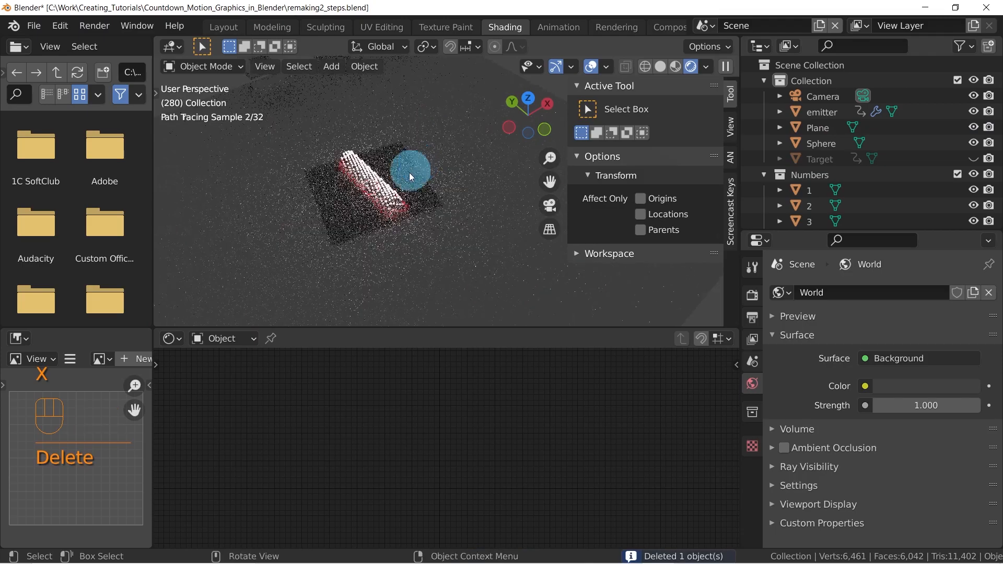
pyautogui.scroll(5, 388, 196)
pyautogui.moveTo(365, 196)
pyautogui.keyDown('shift'); pyautogui.mouseDown(button='middle')
pyautogui.moveTo(402, 199)
pyautogui.moveTo(372, 181)
pyautogui.mouseUp(button='middle'); pyautogui.keyUp('shift')
pyautogui.scroll(-3, 402, 200)
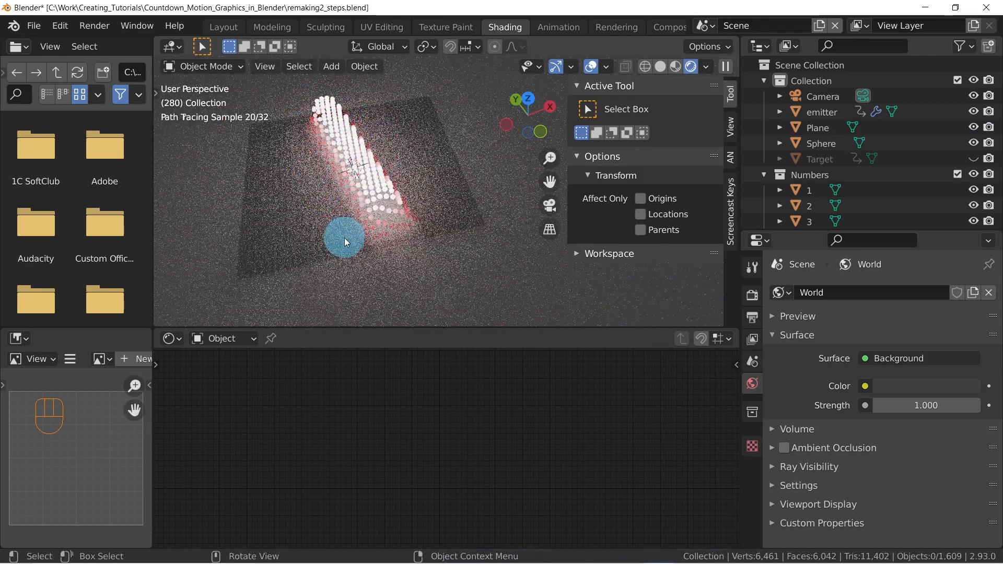
# Switch to the Layout workspace, preview the particles in Rendered shading and return the viewport to Solid shading
pyautogui.click(222, 27)
pyautogui.scroll(5, 460, 282)
pyautogui.moveTo(515, 66); pyautogui.dragTo(452, 267, button='middle')
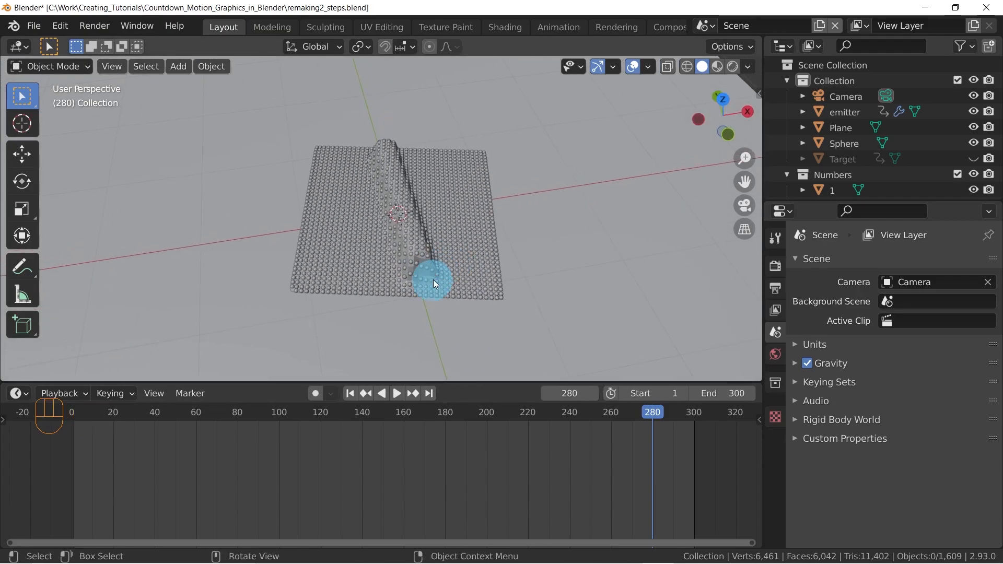
pyautogui.press('z')
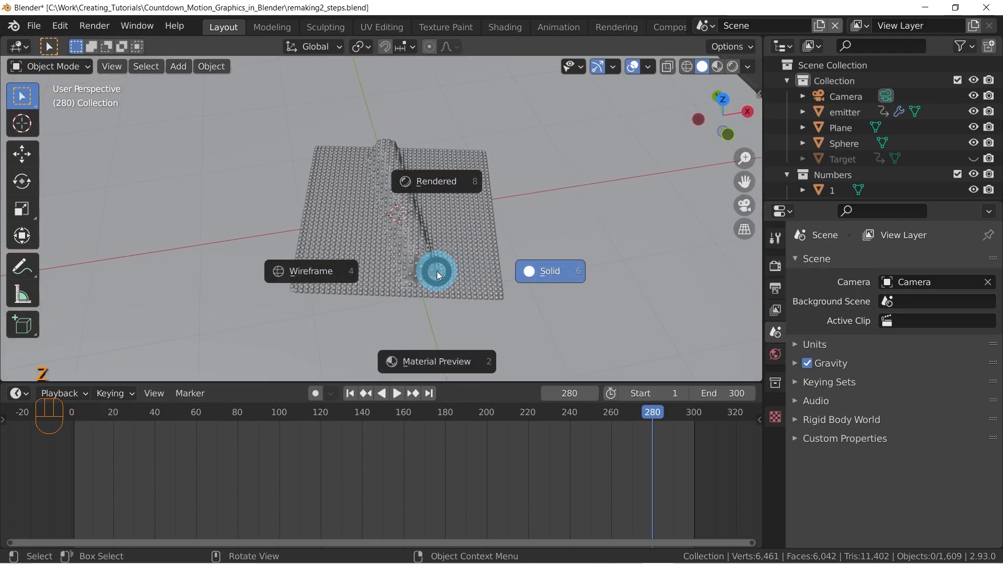
pyautogui.click(436, 180)
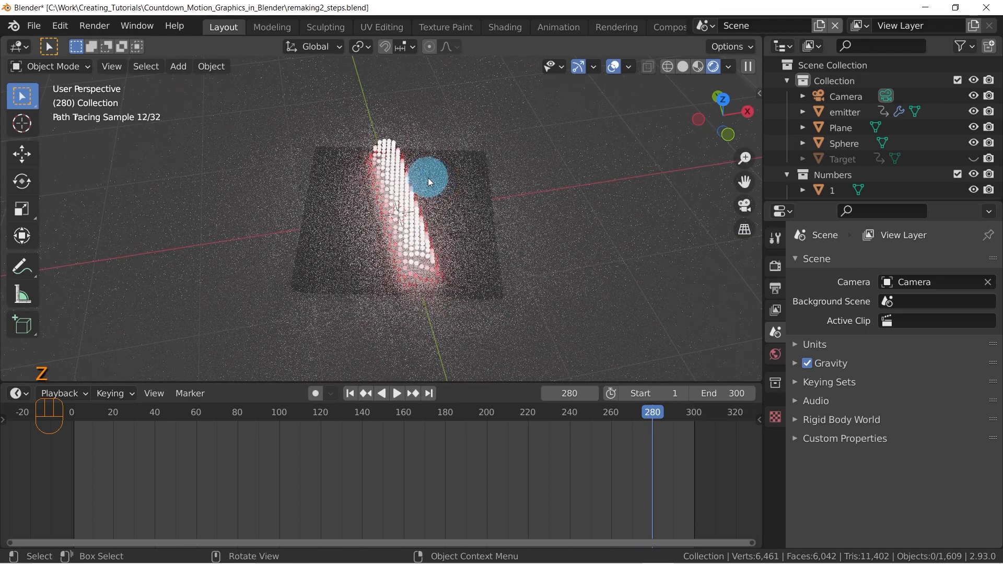
pyautogui.moveTo(409, 212)
pyautogui.mouseDown(button='middle')
pyautogui.moveTo(457, 183)
pyautogui.moveTo(401, 231)
pyautogui.mouseUp(button='middle')
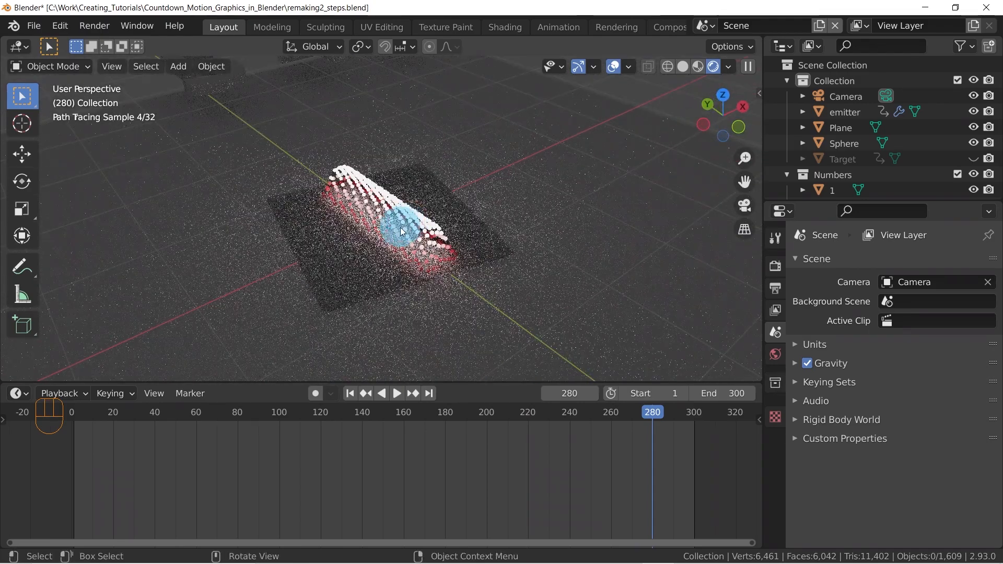
pyautogui.click(683, 66)
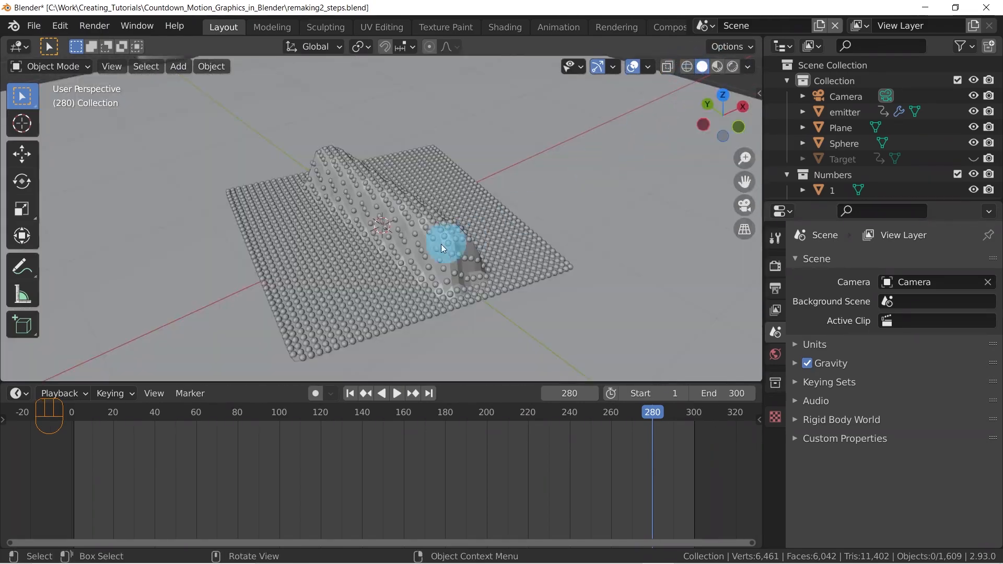
# Preview the scene in Rendered shading, switch to the Shading workspace and rename the plane to Floor
pyautogui.click(732, 66)
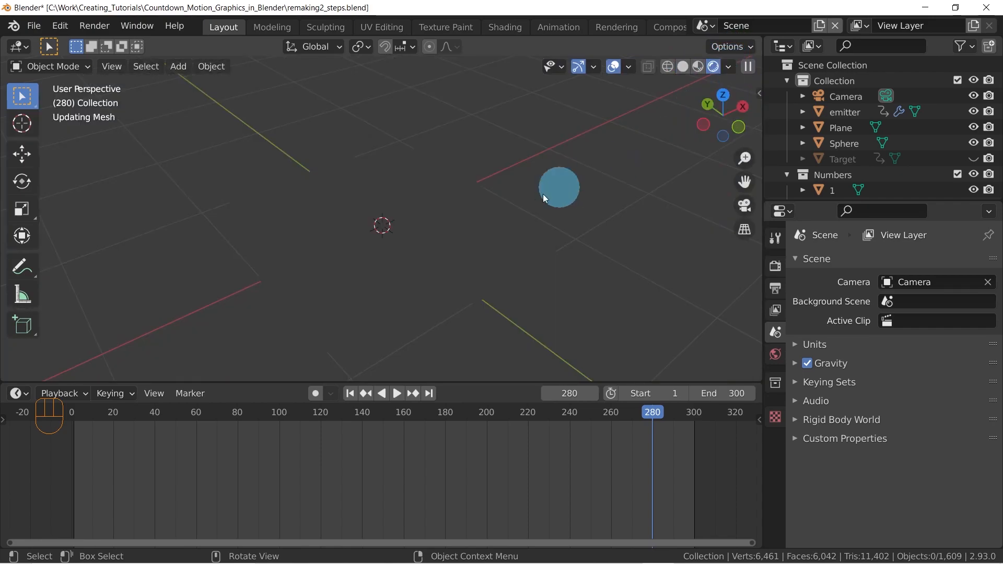
pyautogui.moveTo(503, 209); pyautogui.dragTo(510, 262, button='middle')
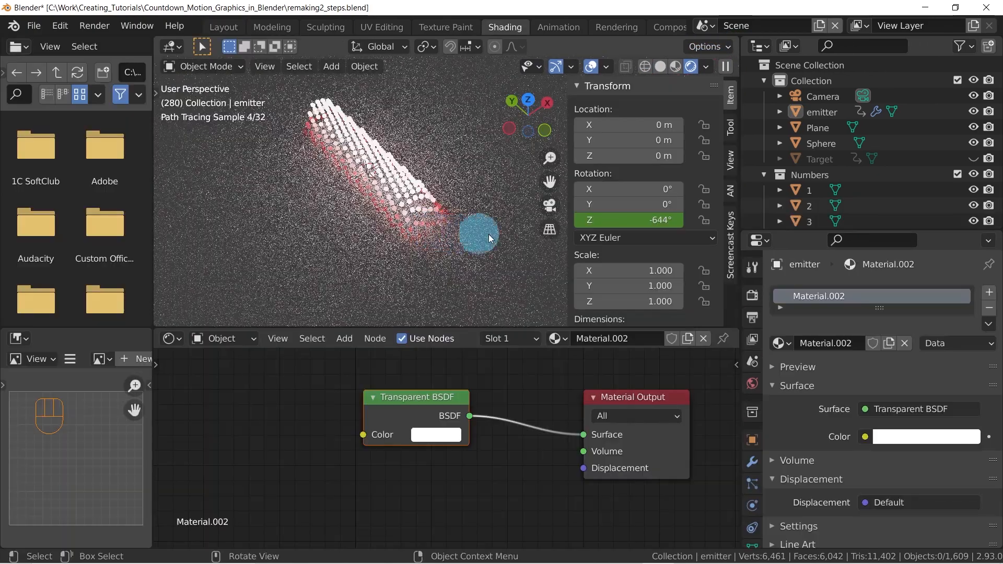
pyautogui.click(481, 135)
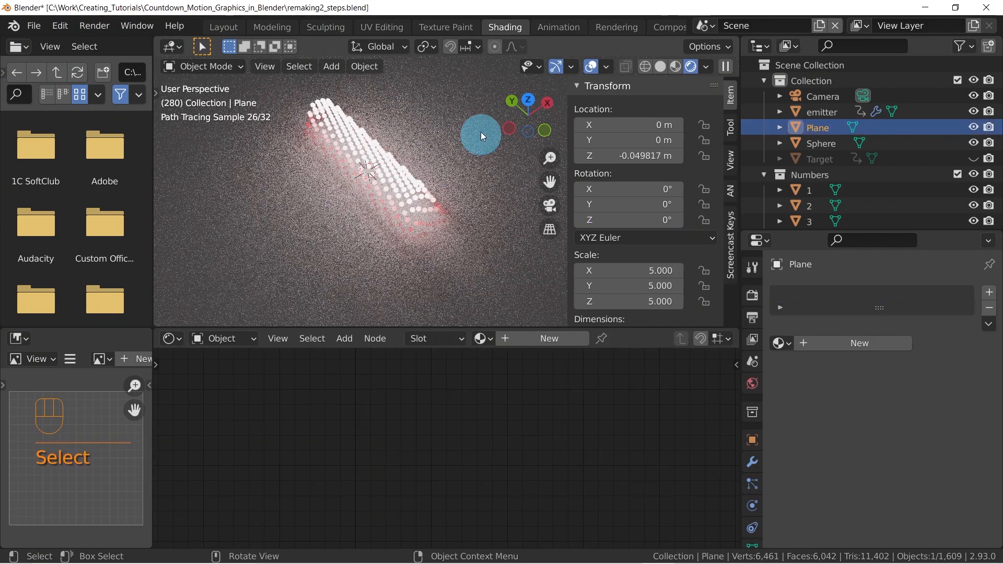
pyautogui.press('F2')
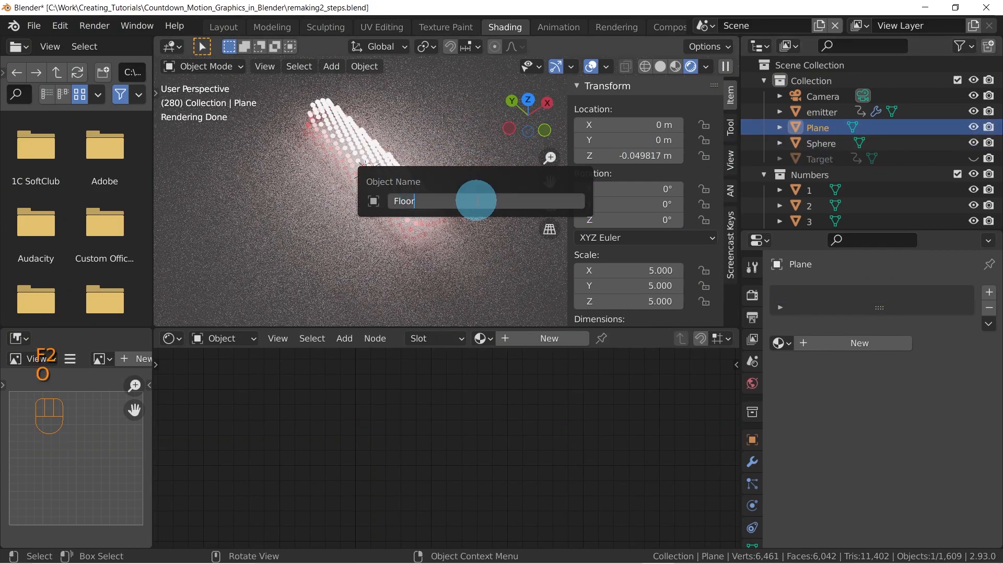
pyautogui.press('Return')
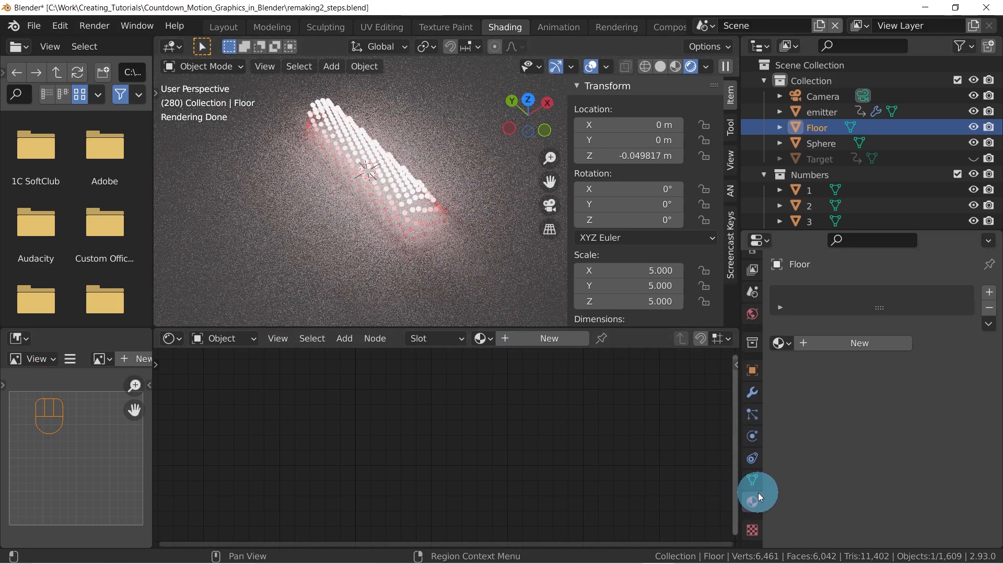
# Give the Floor a new material and set its Principled BSDF base color to a dark saturated red
pyautogui.click(753, 500)
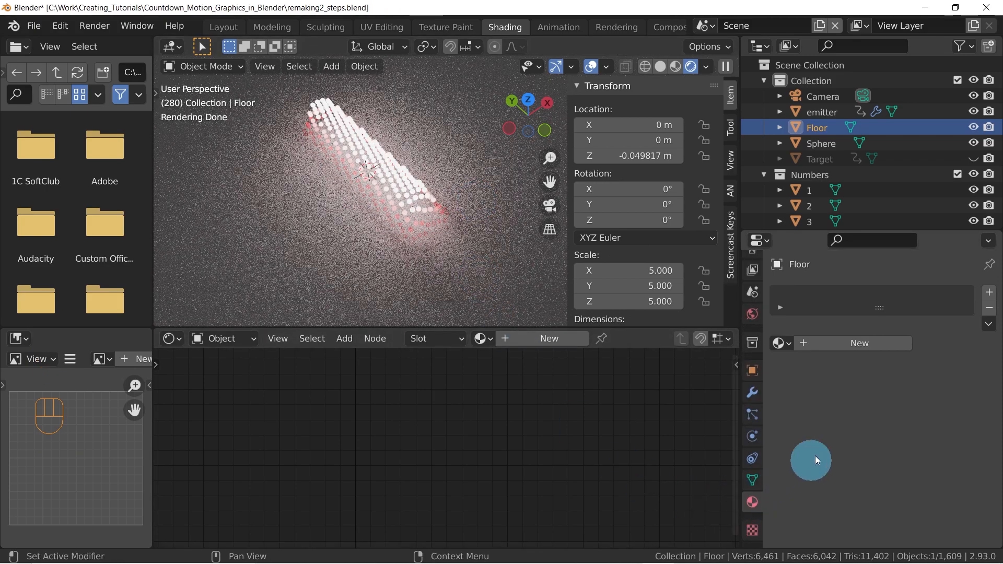
pyautogui.click(857, 339)
pyautogui.moveTo(496, 428); pyautogui.dragTo(470, 427, button='middle')
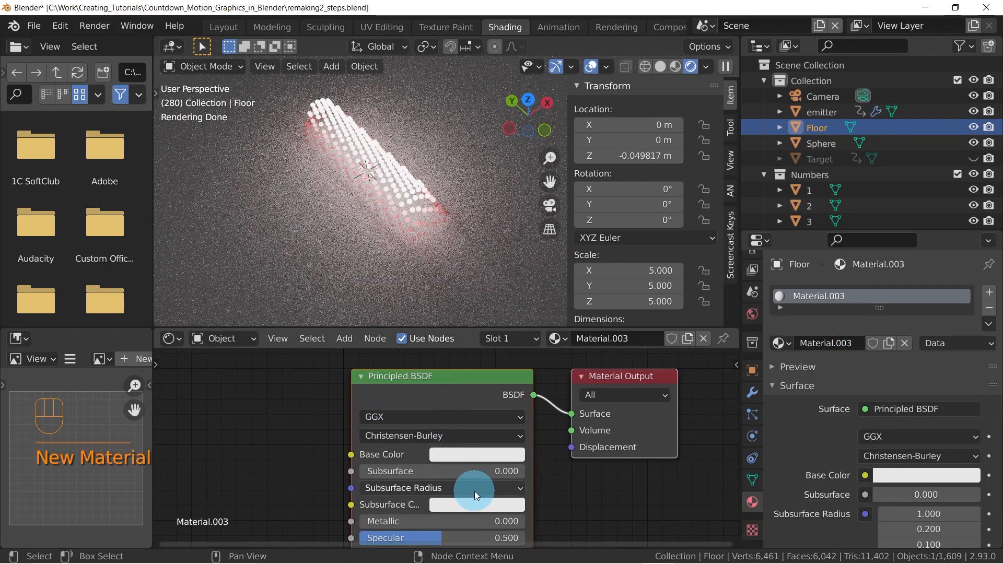
pyautogui.click(472, 454)
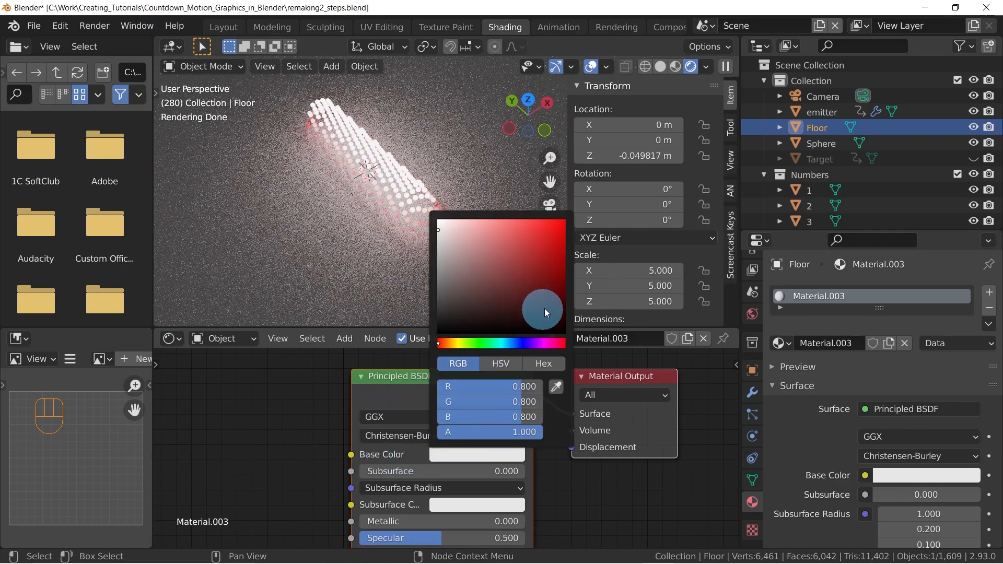
pyautogui.click(544, 253)
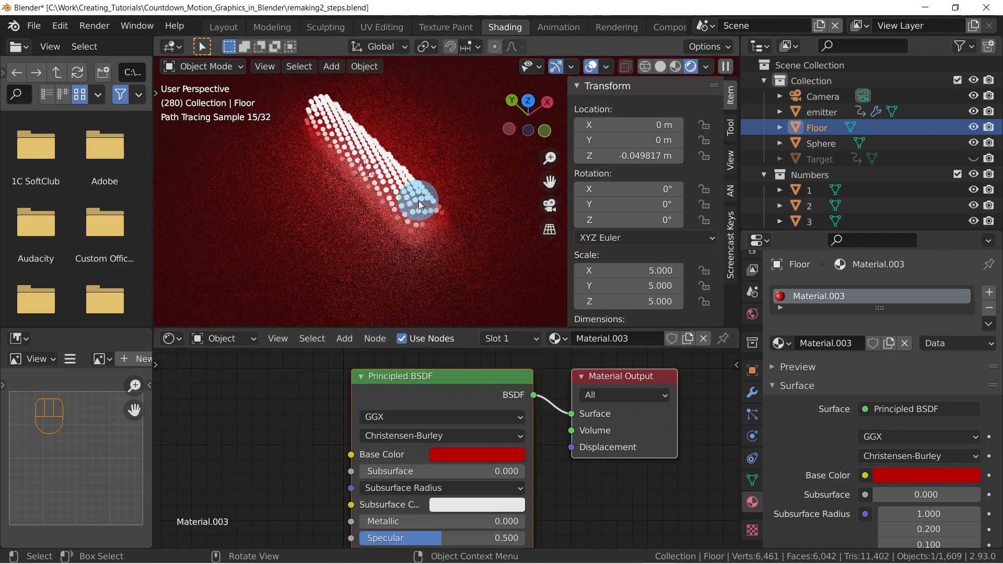
# In the sphere's Particles_Material, move the emission ColorRamp's red stop to position 0.585, with the white stop shifted just beyond it
pyautogui.click(415, 200)
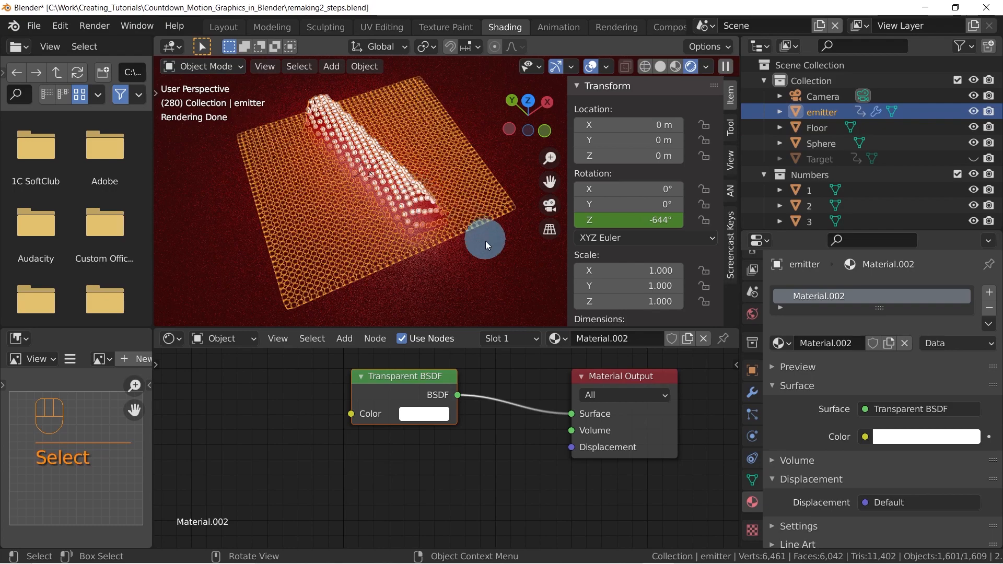
pyautogui.click(835, 143)
pyautogui.moveTo(353, 460); pyautogui.dragTo(455, 423, button='middle')
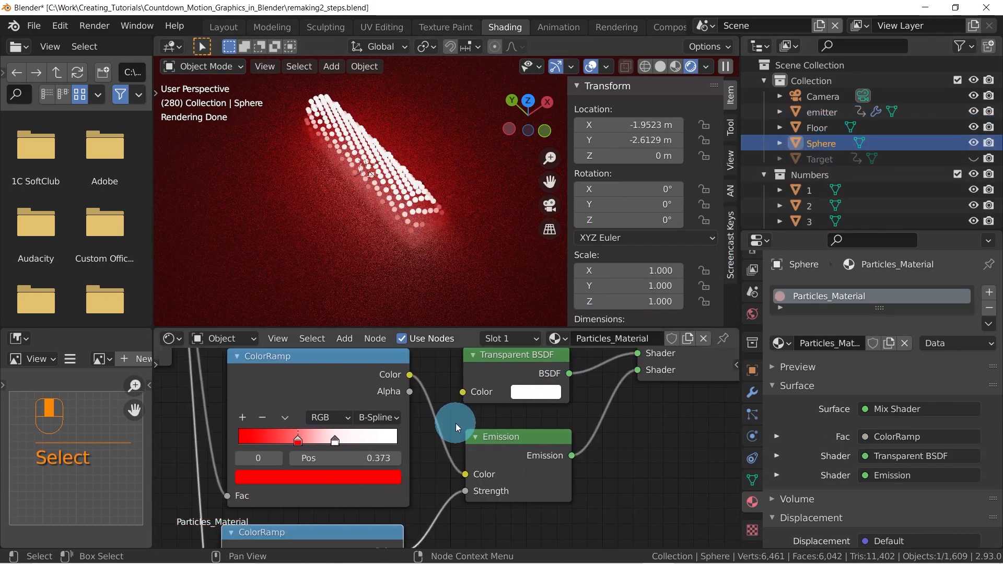
pyautogui.scroll(-2, 455, 423)
pyautogui.moveTo(394, 436); pyautogui.dragTo(422, 373, button='middle')
pyautogui.moveTo(432, 414); pyautogui.dragTo(387, 455, button='middle')
pyautogui.scroll(2, 350, 440)
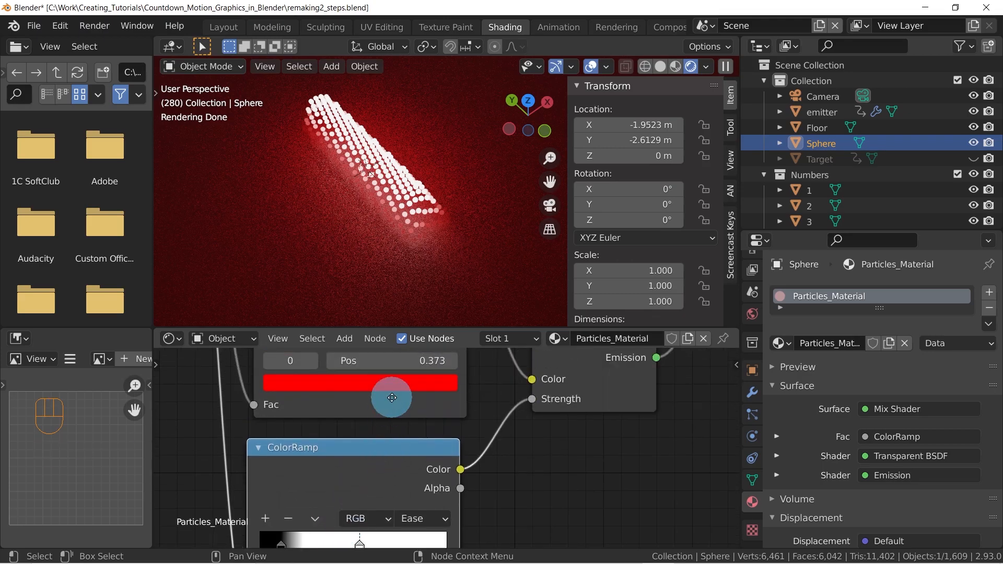
pyautogui.moveTo(357, 372); pyautogui.dragTo(356, 452, button='middle')
pyautogui.moveTo(338, 425); pyautogui.dragTo(385, 419)
pyautogui.moveTo(477, 202); pyautogui.dragTo(450, 209, button='middle')
pyautogui.keyDown('shift'); pyautogui.moveTo(474, 161); pyautogui.dragTo(471, 231, button='middle'); pyautogui.keyUp('shift')
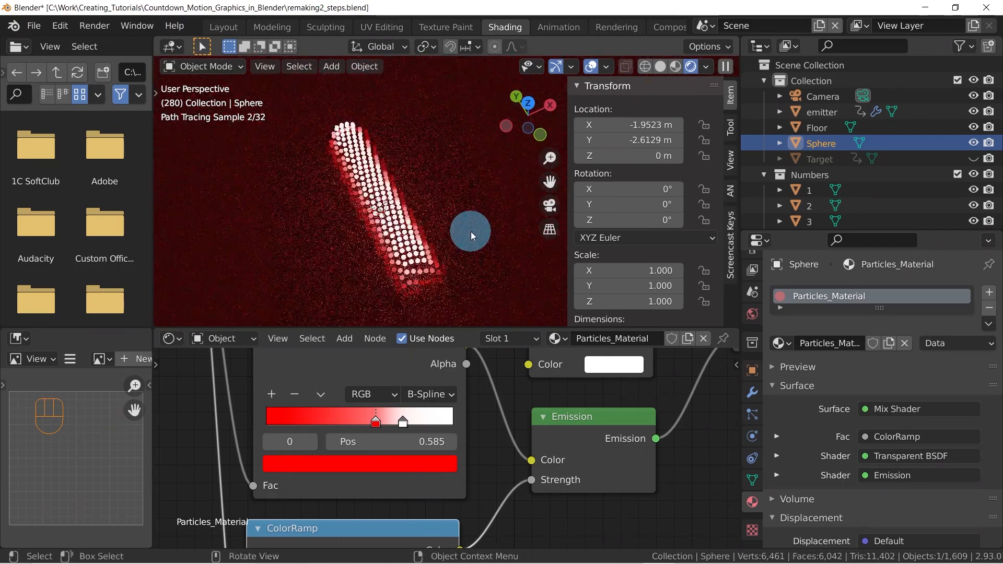
# Return to the Layout workspace and scrub to frames 203, 209 and 237 to examine how the particles light the floor
pyautogui.click(226, 28)
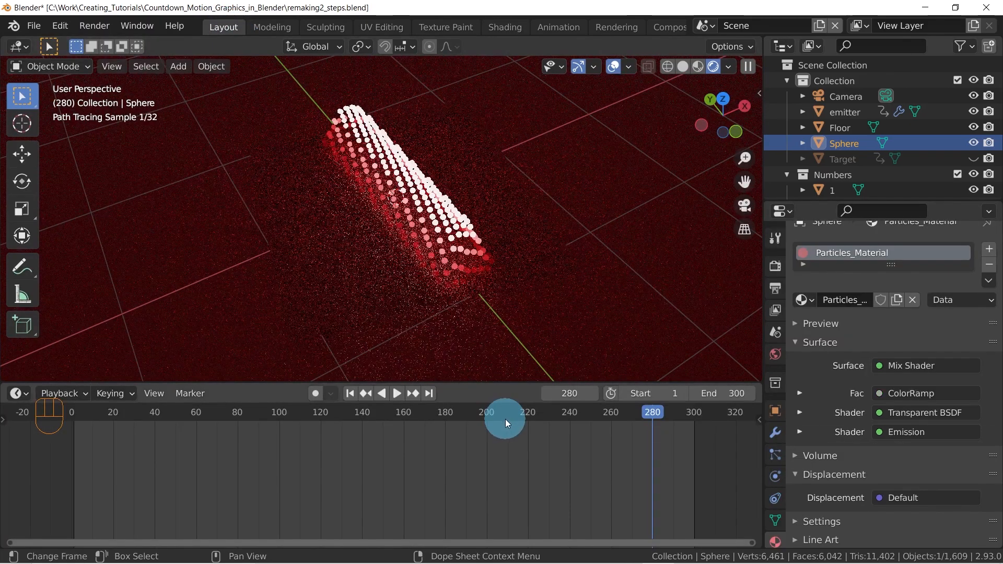
pyautogui.moveTo(656, 416); pyautogui.dragTo(493, 414)
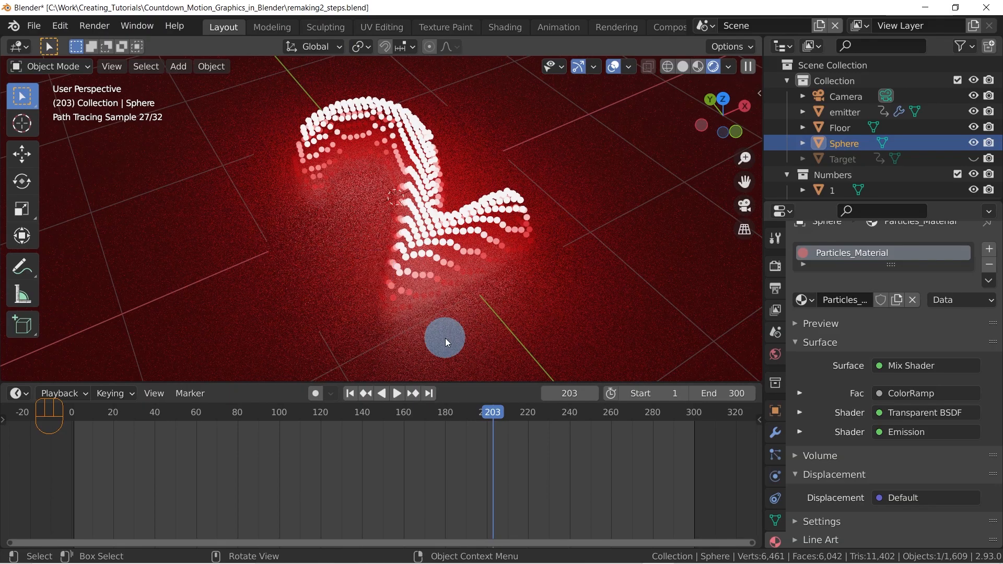
pyautogui.moveTo(491, 412)
pyautogui.mouseDown()
pyautogui.moveTo(539, 418)
pyautogui.moveTo(505, 402)
pyautogui.mouseUp()
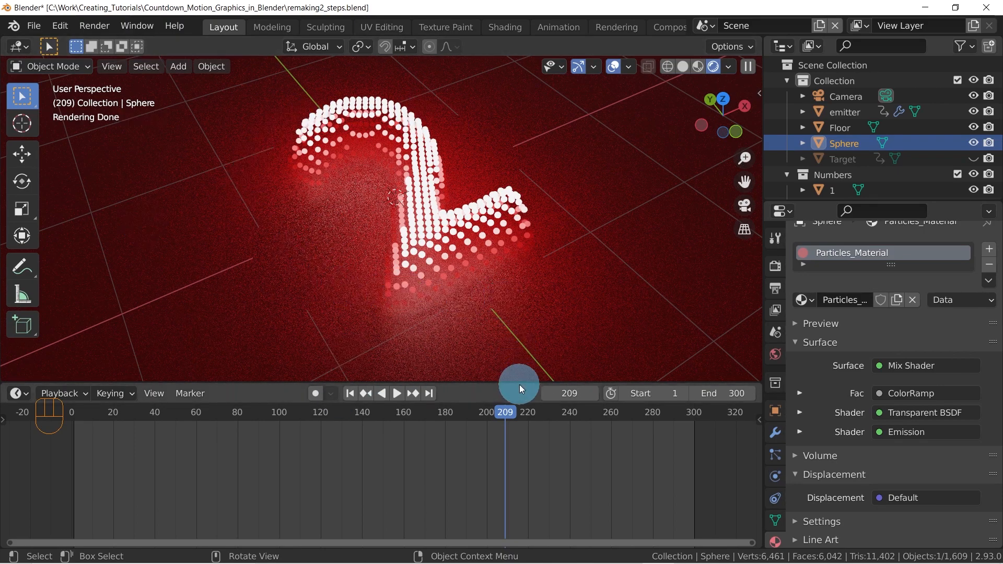
pyautogui.moveTo(510, 414); pyautogui.dragTo(563, 421)
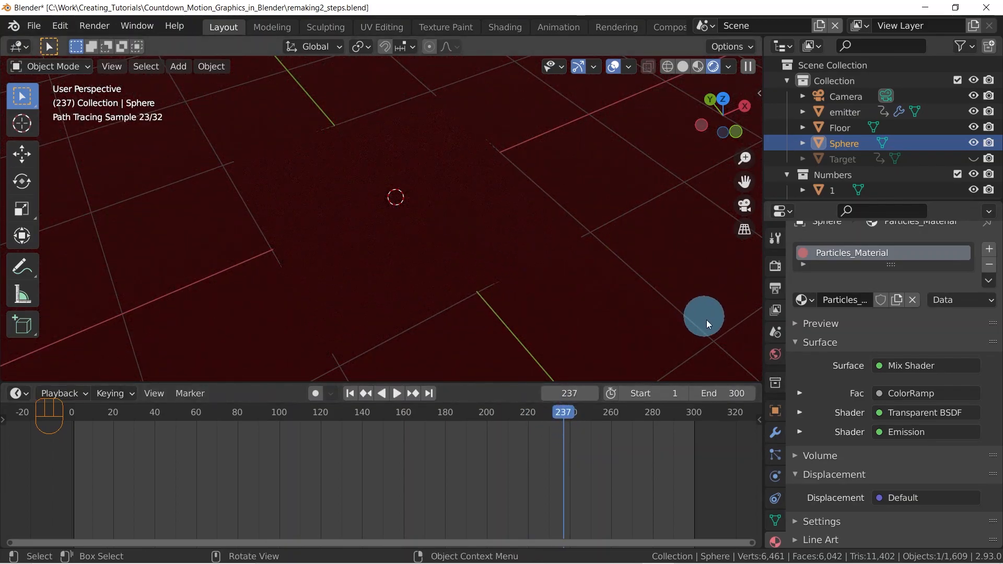
# Unlink the current world from the scene and create a new one in its place
pyautogui.click(776, 358)
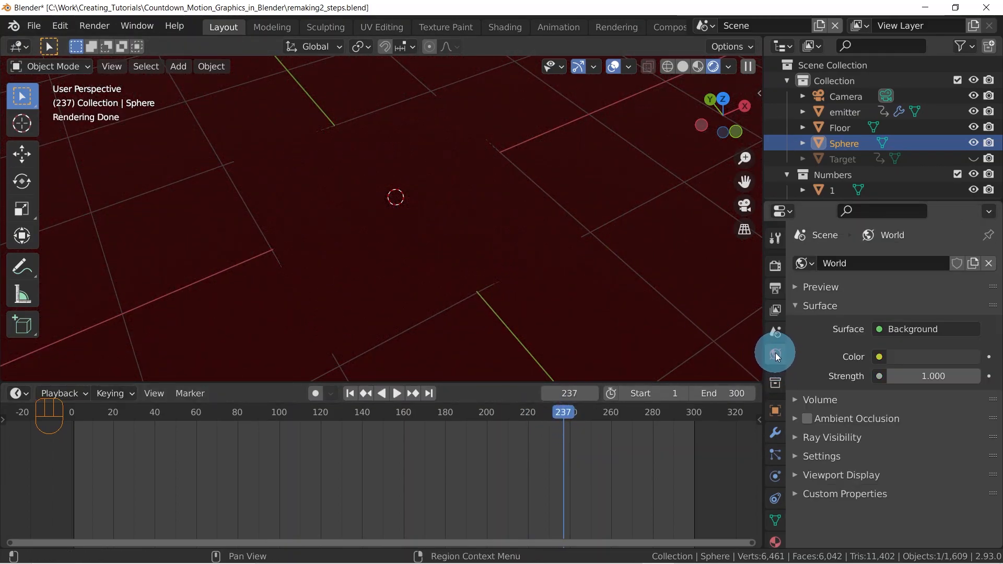
pyautogui.click(991, 264)
pyautogui.click(226, 200)
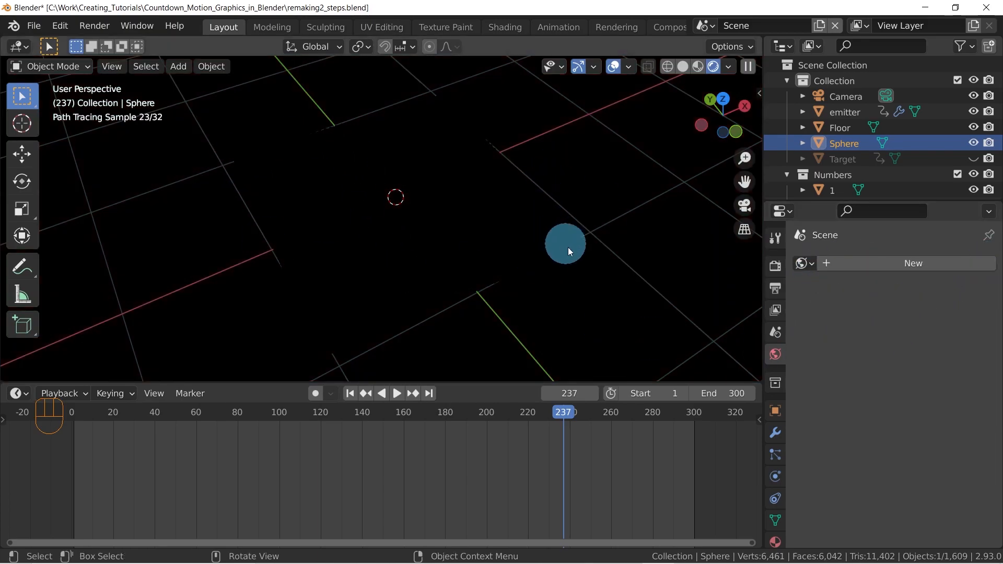
pyautogui.click(904, 265)
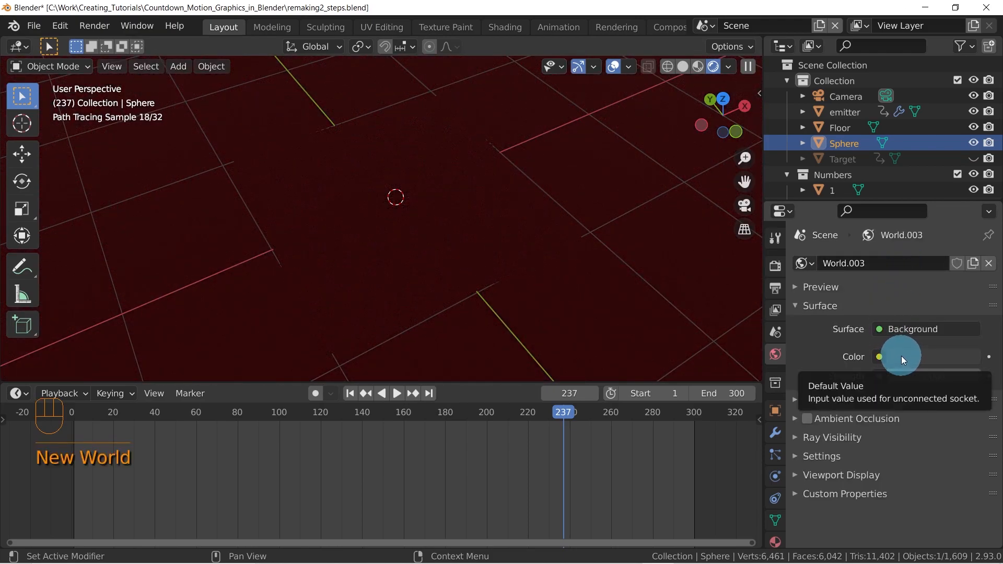
# Set the new world's background color to mid grey and check the lighting at frame 222
pyautogui.click(901, 356)
pyautogui.moveTo(858, 229); pyautogui.dragTo(841, 118)
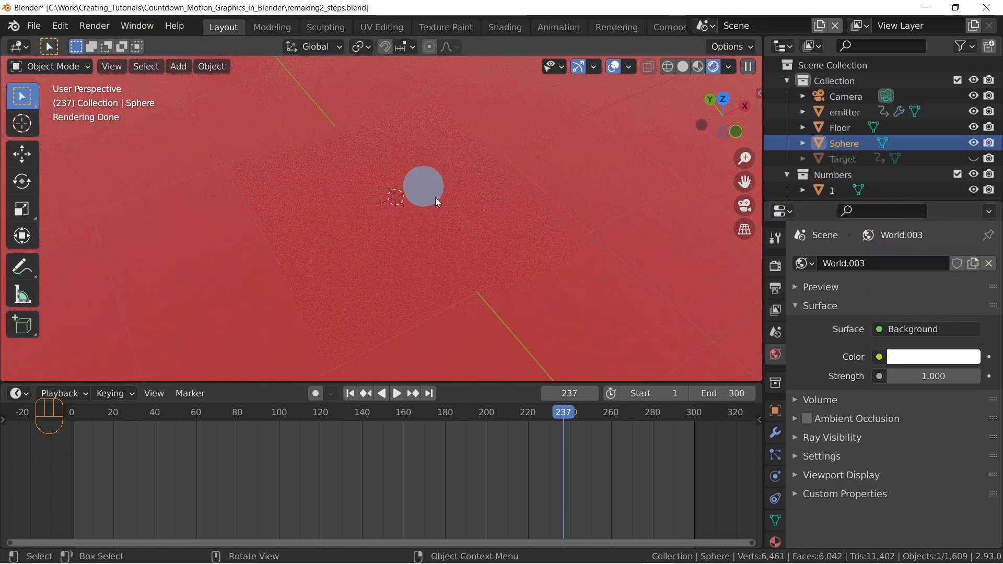
pyautogui.click(907, 356)
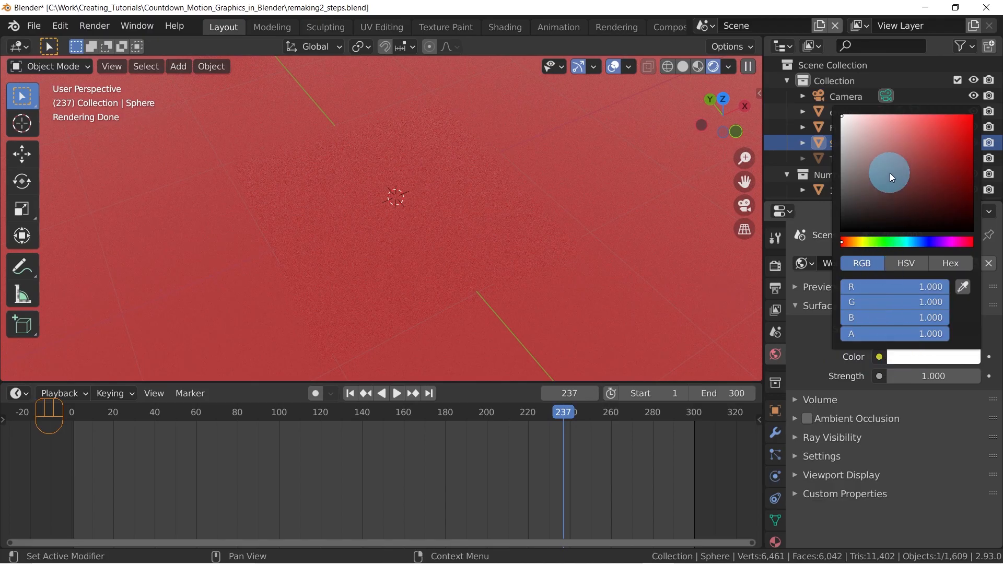
pyautogui.moveTo(888, 173); pyautogui.dragTo(831, 174)
pyautogui.moveTo(559, 412); pyautogui.dragTo(532, 413)
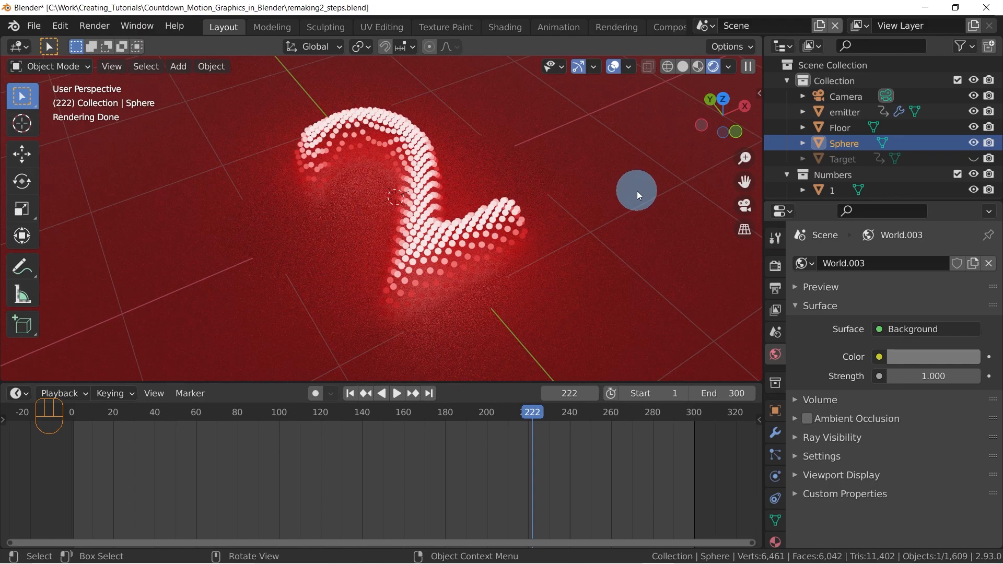
# Select the Floor, return to the Shading workspace and set its material's roughness to 0.2
pyautogui.click(637, 156)
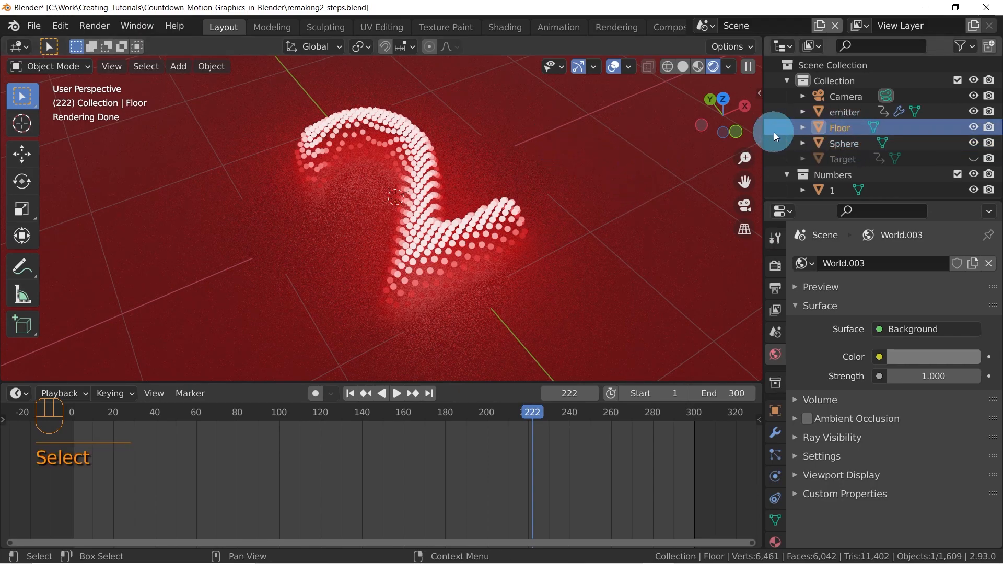
pyautogui.click(497, 30)
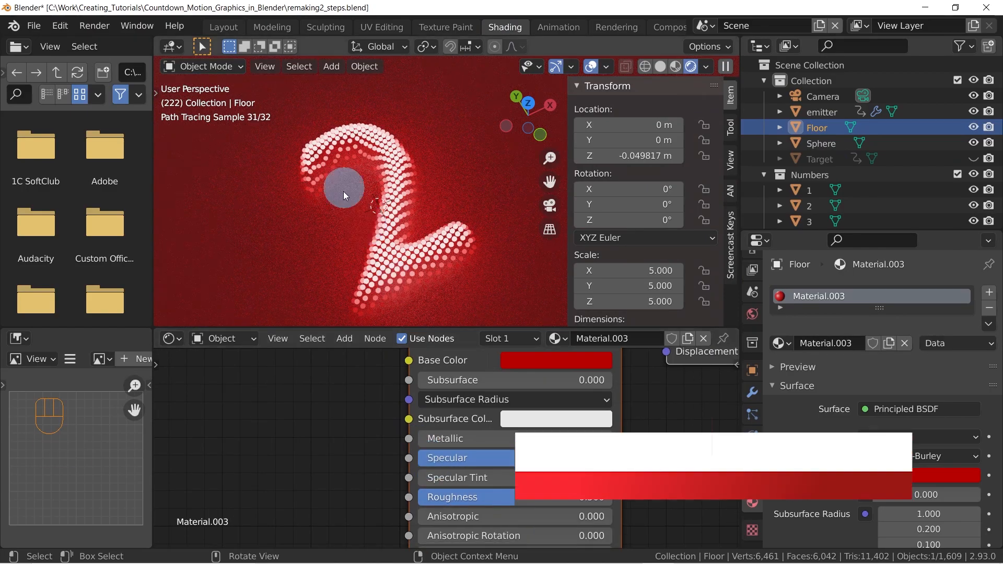
pyautogui.click(510, 499)
pyautogui.moveTo(511, 500); pyautogui.dragTo(471, 497)
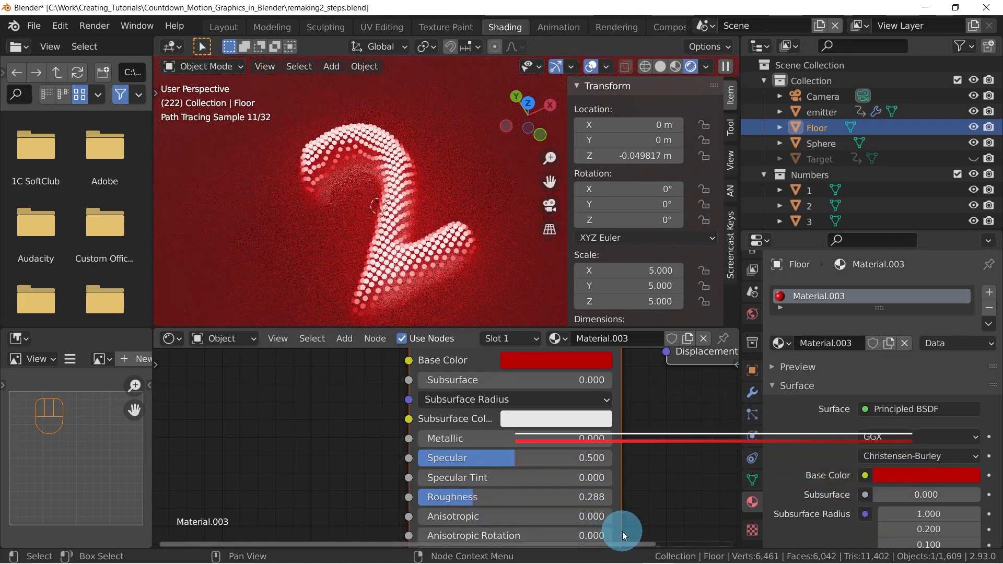
pyautogui.click(582, 499)
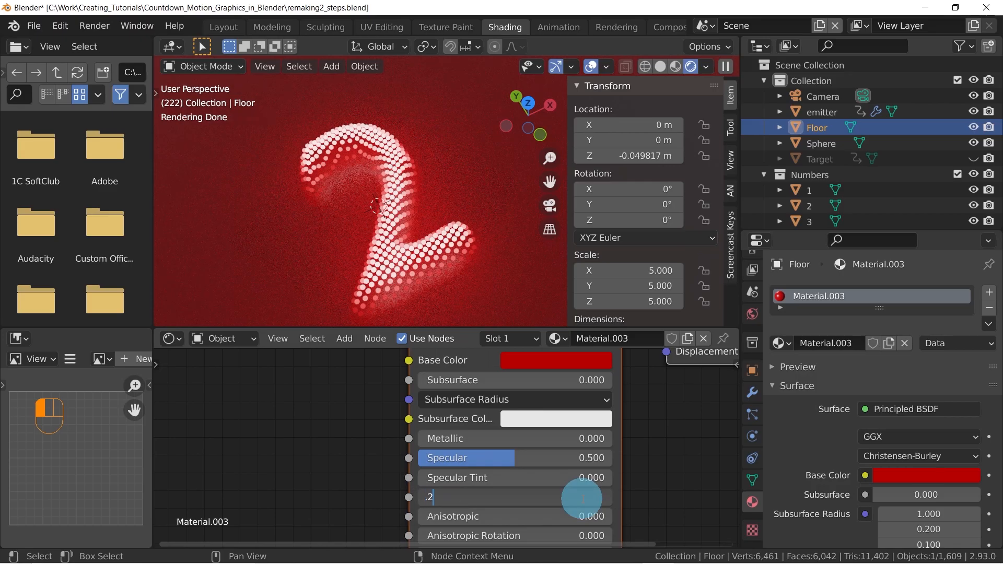
pyautogui.write('.2')
pyautogui.press('Return')
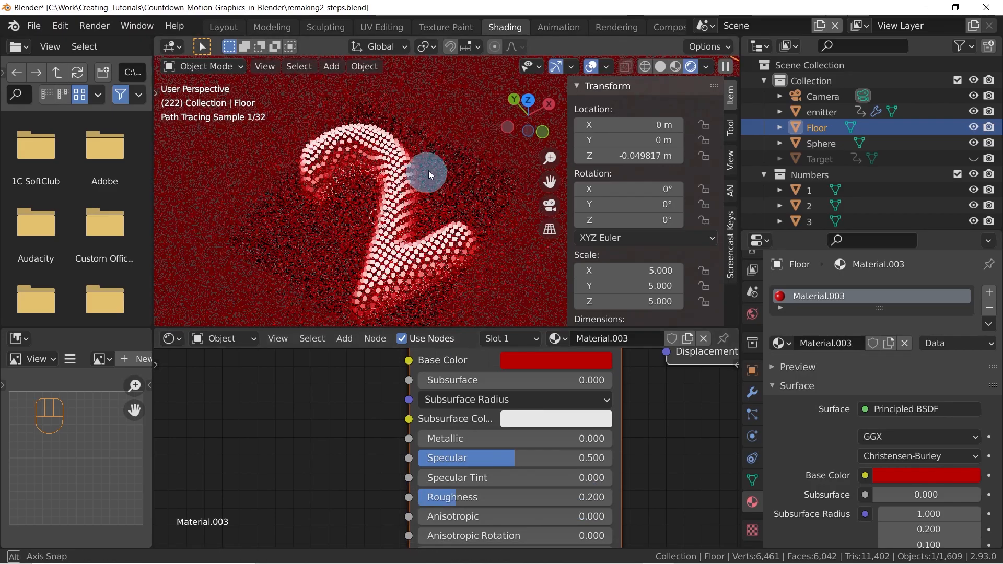
# Inspect the floor reflections from low and high angles and set the Floor material's roughness to 0.3
pyautogui.moveTo(423, 177); pyautogui.dragTo(452, 130, button='middle')
pyautogui.keyDown('shift'); pyautogui.moveTo(393, 171); pyautogui.dragTo(399, 207, button='middle'); pyautogui.keyUp('shift')
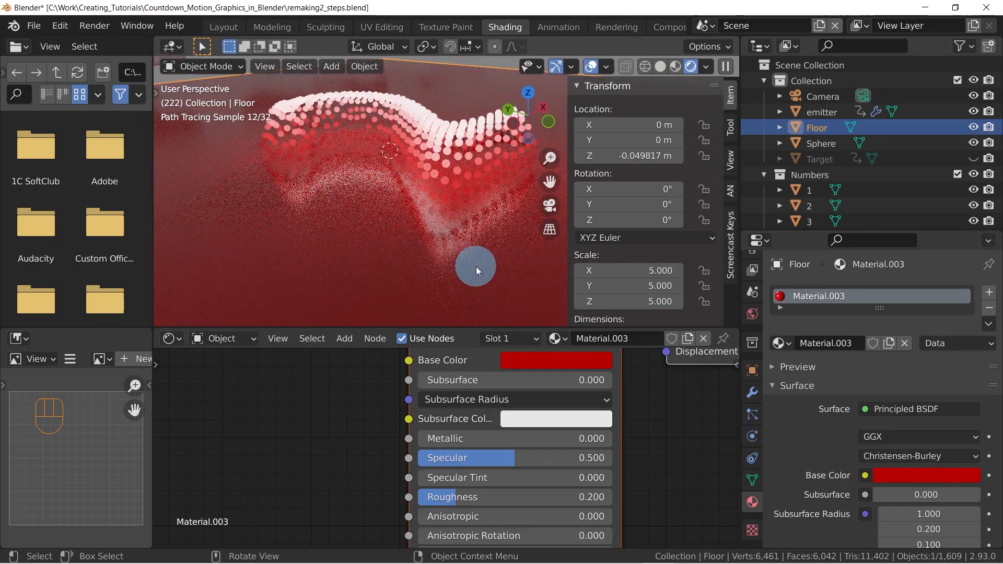
pyautogui.moveTo(486, 278); pyautogui.dragTo(470, 210, button='middle')
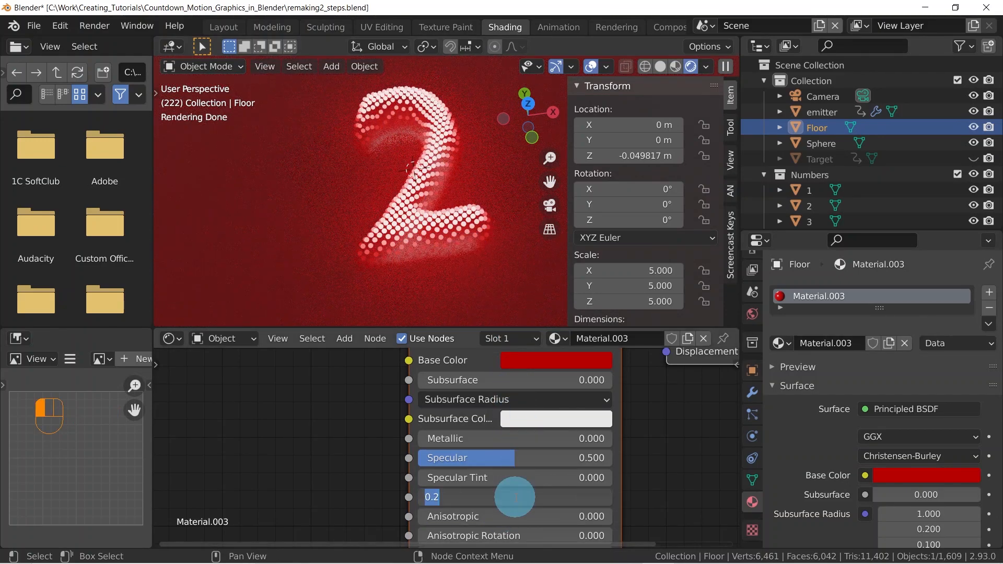
pyautogui.write('0.3')
pyautogui.press('Return')
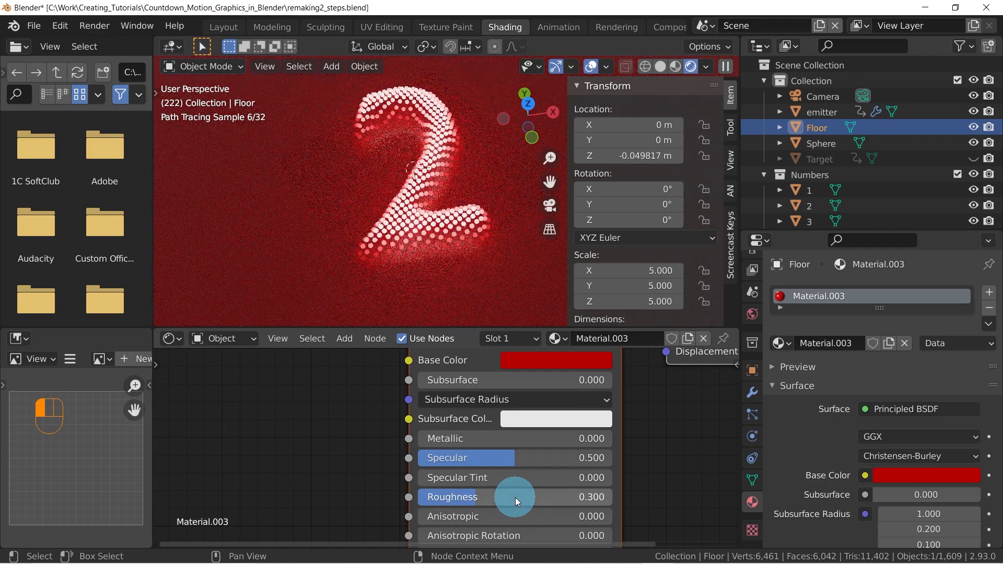
pyautogui.moveTo(424, 200)
pyautogui.mouseDown(button='middle')
pyautogui.moveTo(437, 197)
pyautogui.moveTo(432, 206)
pyautogui.mouseUp(button='middle')
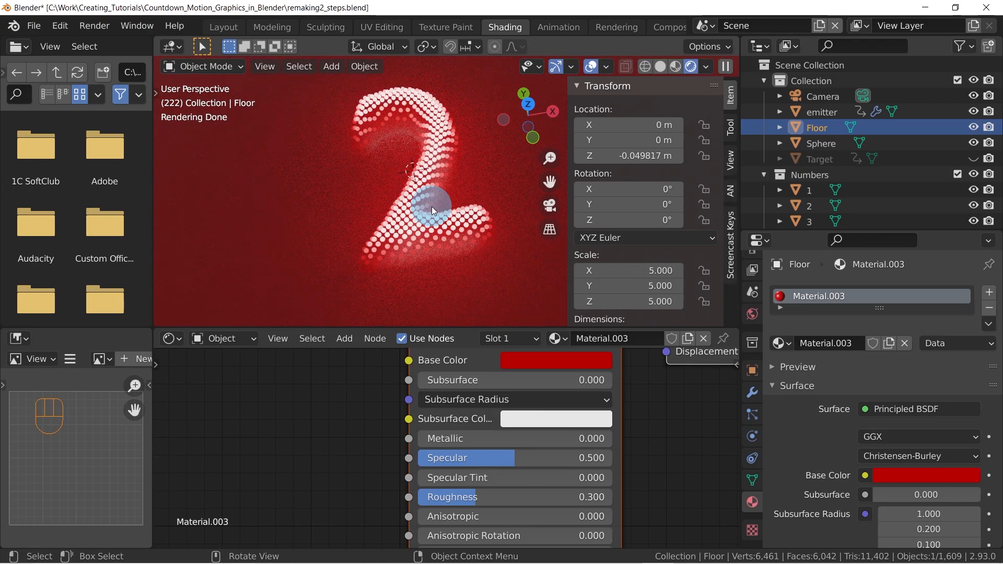
# View through the camera, select it, and assign Camera as the scene's active camera
pyautogui.press('KP_0')
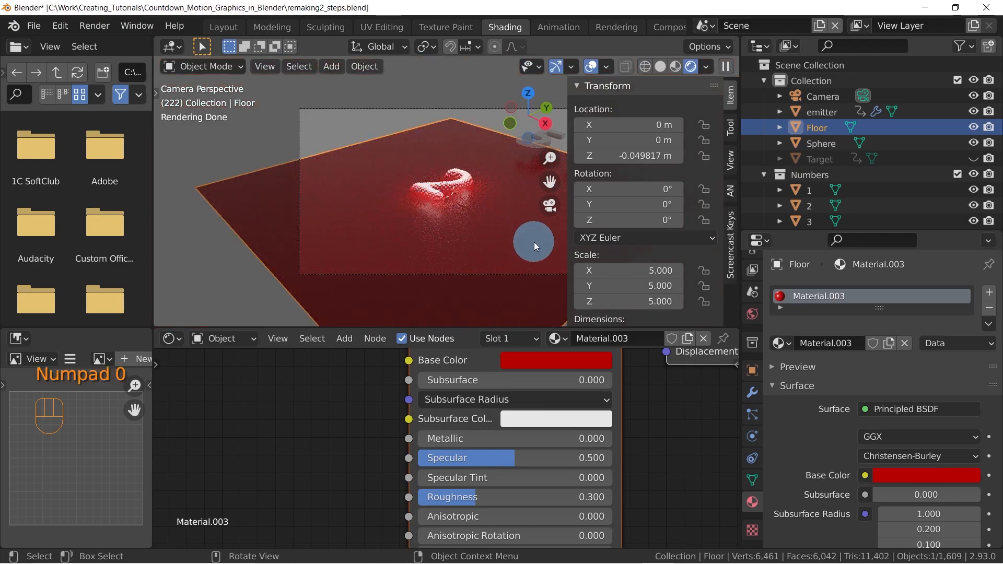
pyautogui.press('n')
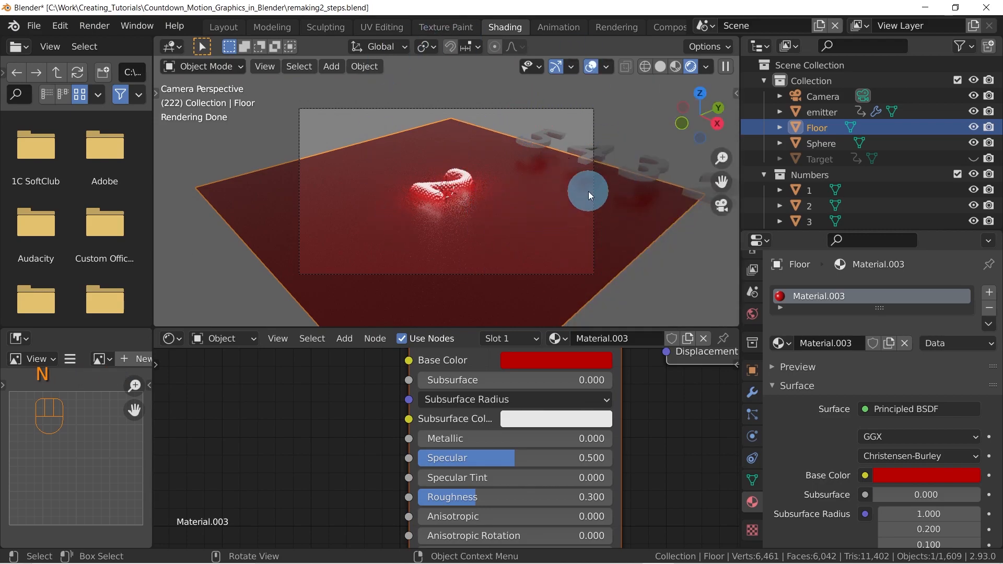
pyautogui.click(492, 108)
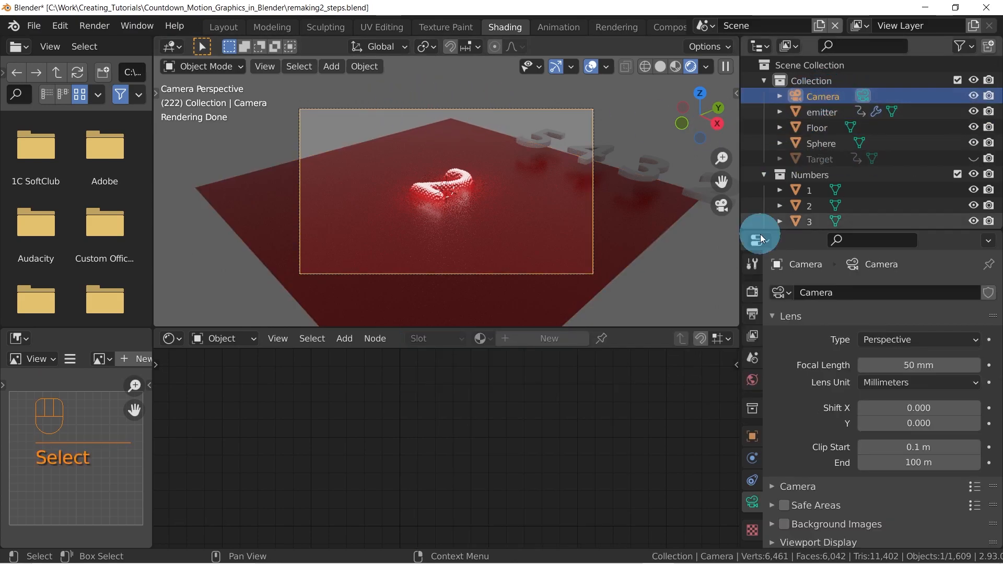
pyautogui.moveTo(740, 183); pyautogui.dragTo(700, 180)
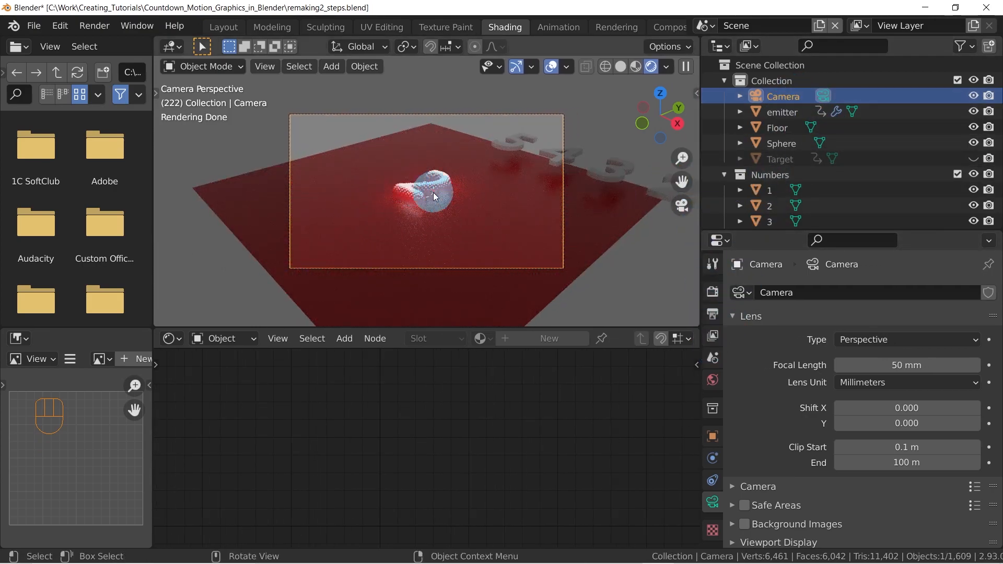
pyautogui.click(714, 359)
pyautogui.click(886, 316)
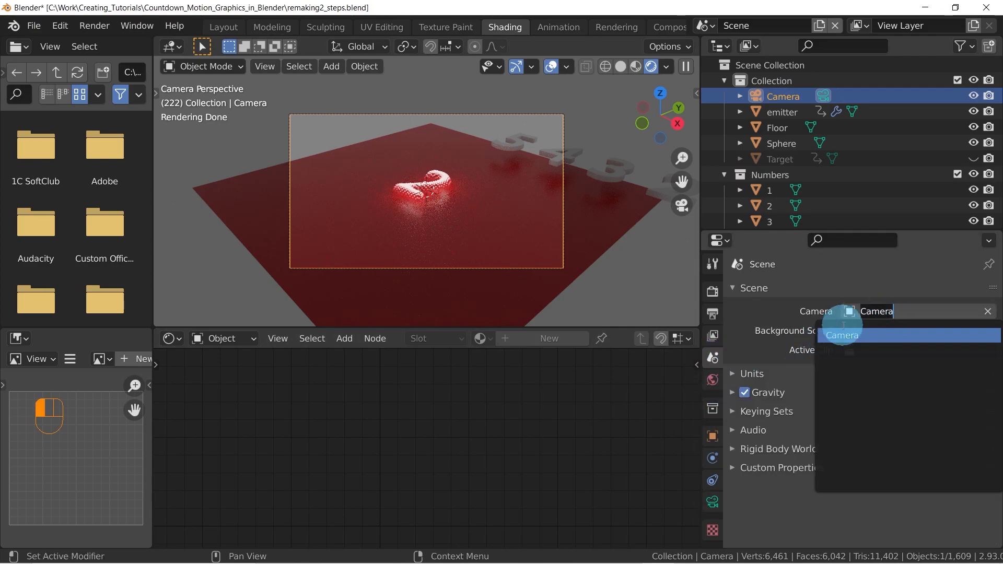
pyautogui.click(836, 334)
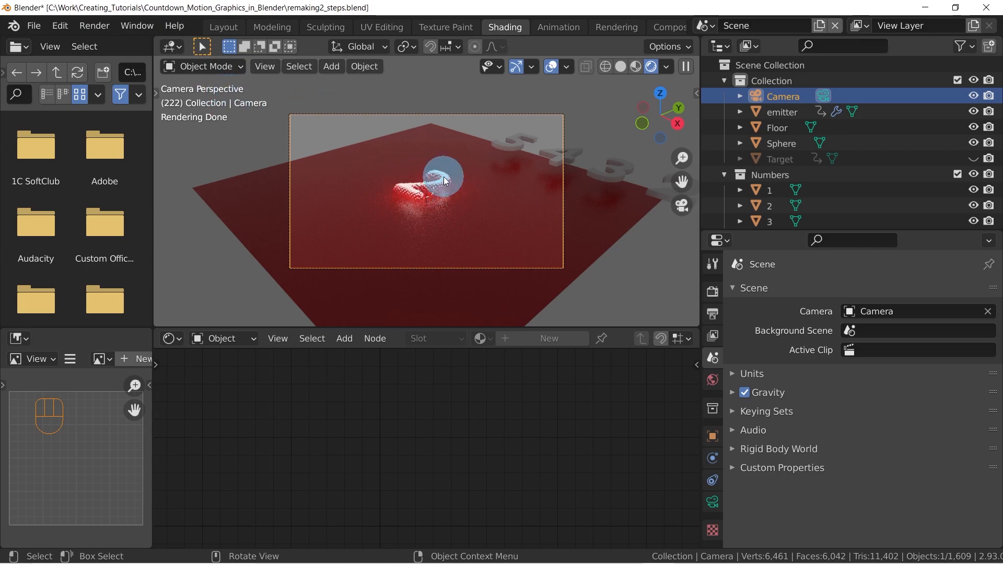
# Leave the camera view, orbit around the scene to inspect the camera's placement, and return to the camera view
pyautogui.press('KP_0')
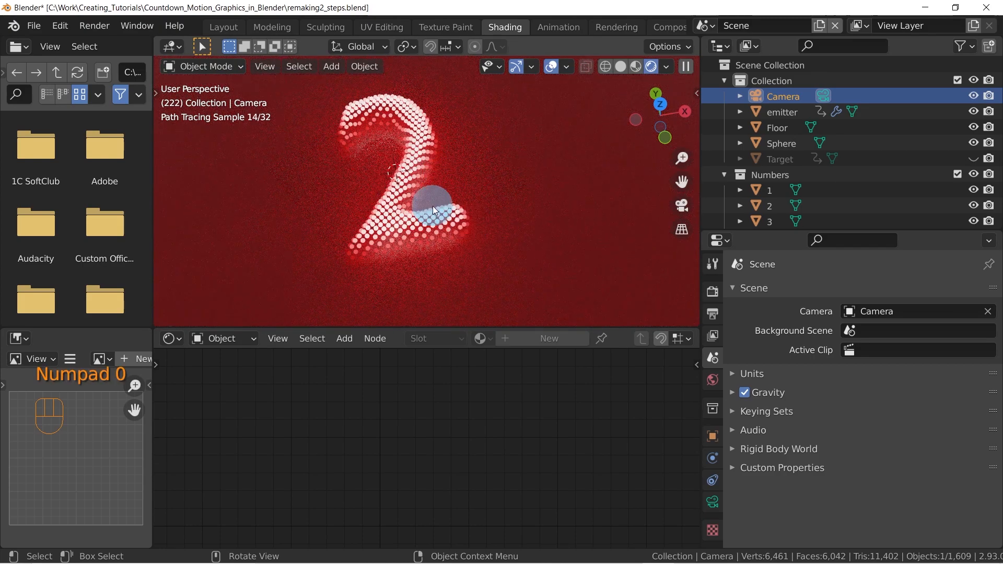
pyautogui.moveTo(402, 188); pyautogui.dragTo(584, 186, button='middle')
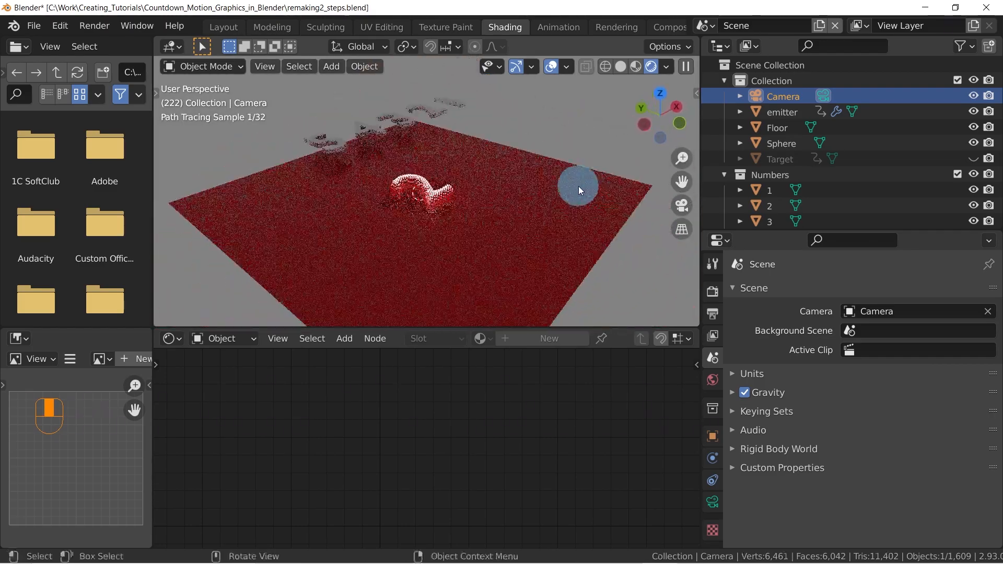
pyautogui.moveTo(576, 251); pyautogui.dragTo(573, 157, button='middle')
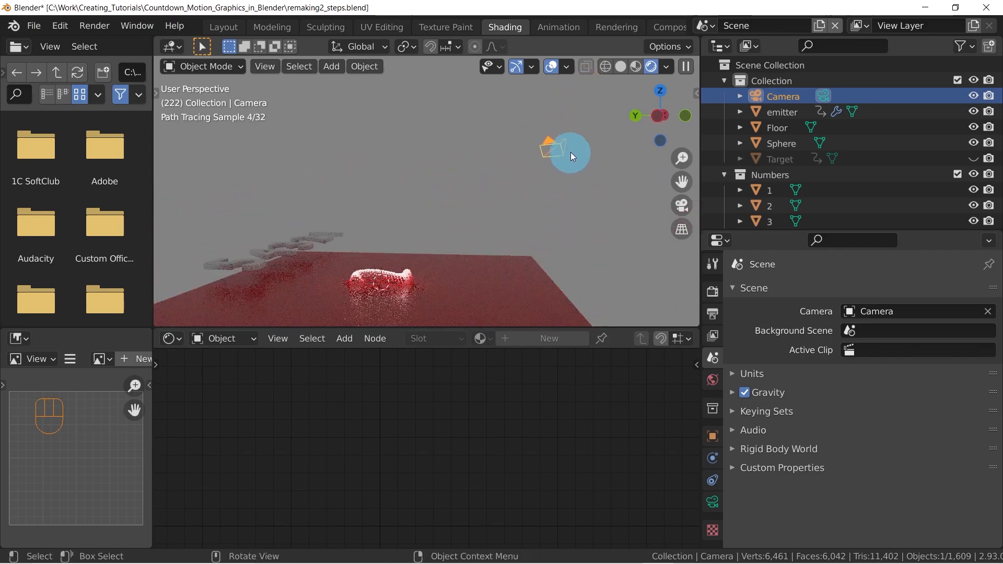
pyautogui.moveTo(568, 198); pyautogui.dragTo(480, 227, button='middle')
pyautogui.press('KP_0')
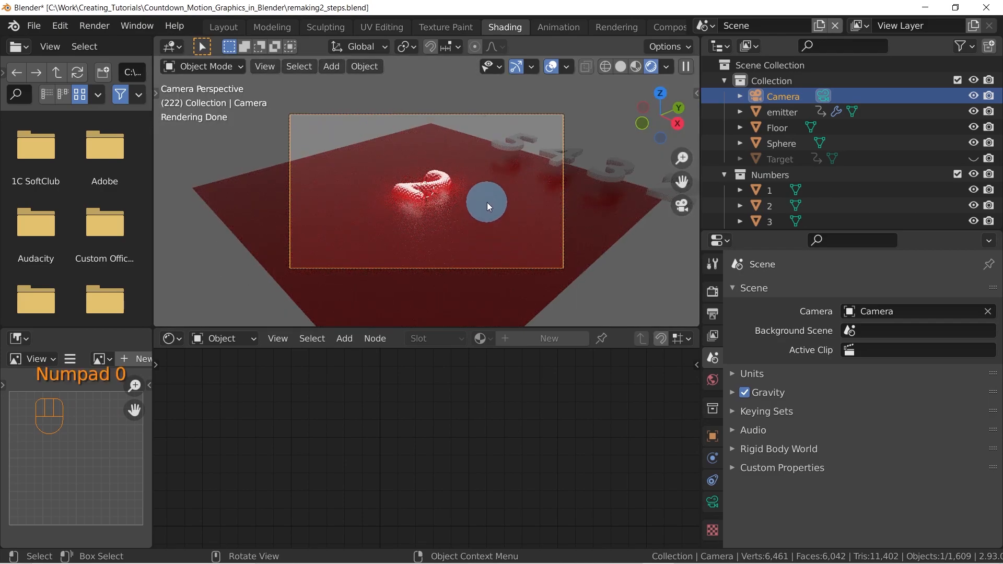
# Lock the camera to the view and reframe it closer above the glowing number 2
pyautogui.press('n')
pyautogui.click(687, 157)
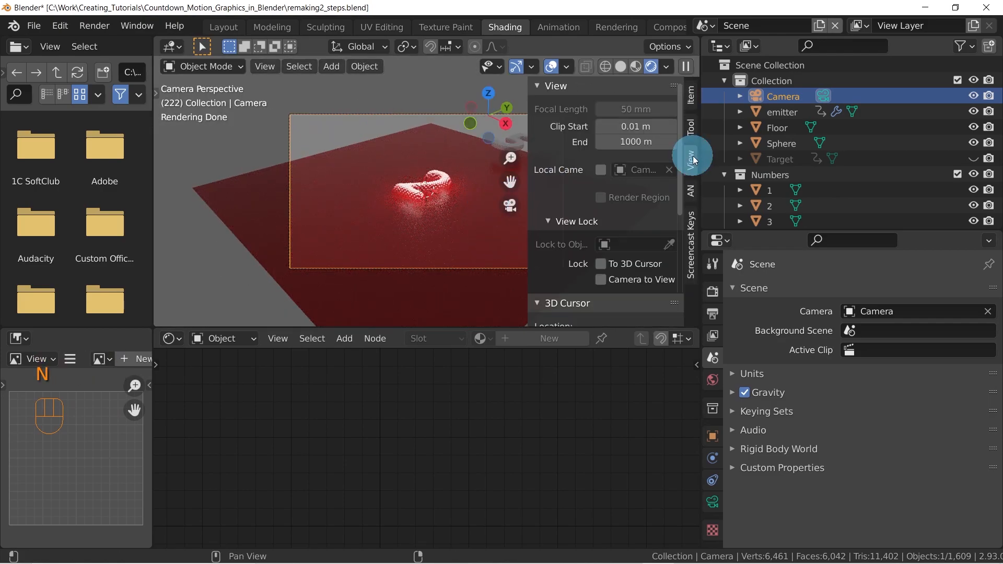
pyautogui.scroll(-2, 606, 236)
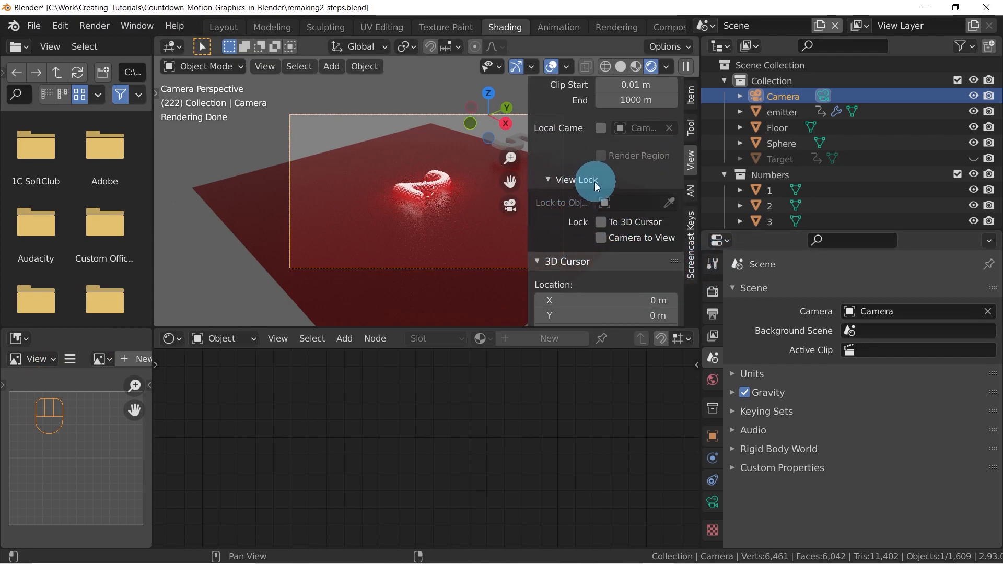
pyautogui.click(600, 238)
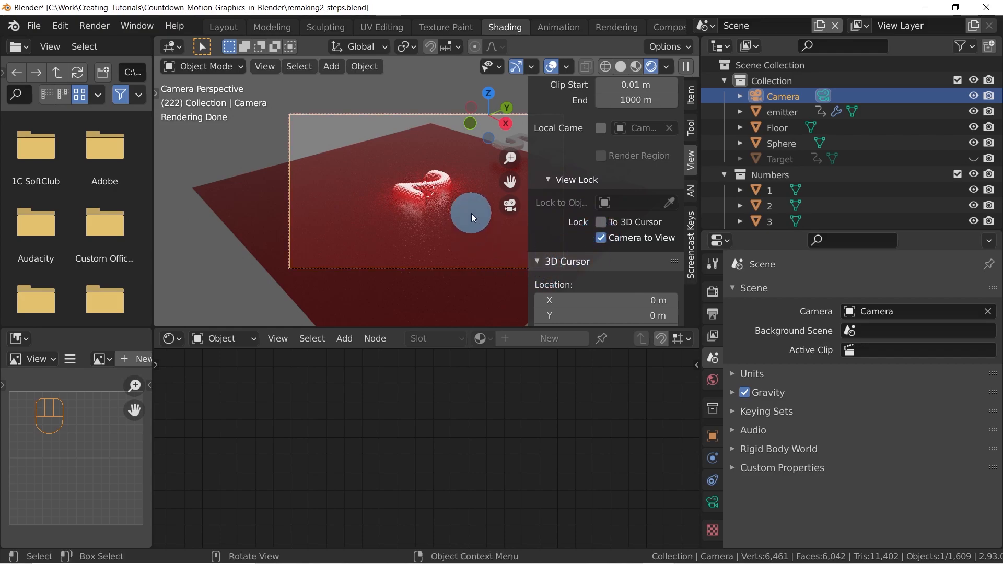
pyautogui.moveTo(376, 180)
pyautogui.mouseDown(button='middle')
pyautogui.moveTo(440, 201)
pyautogui.moveTo(417, 202)
pyautogui.moveTo(436, 191)
pyautogui.moveTo(469, 229)
pyautogui.moveTo(460, 227)
pyautogui.moveTo(470, 218)
pyautogui.moveTo(456, 217)
pyautogui.moveTo(489, 189)
pyautogui.mouseUp(button='middle')
pyautogui.press('n')
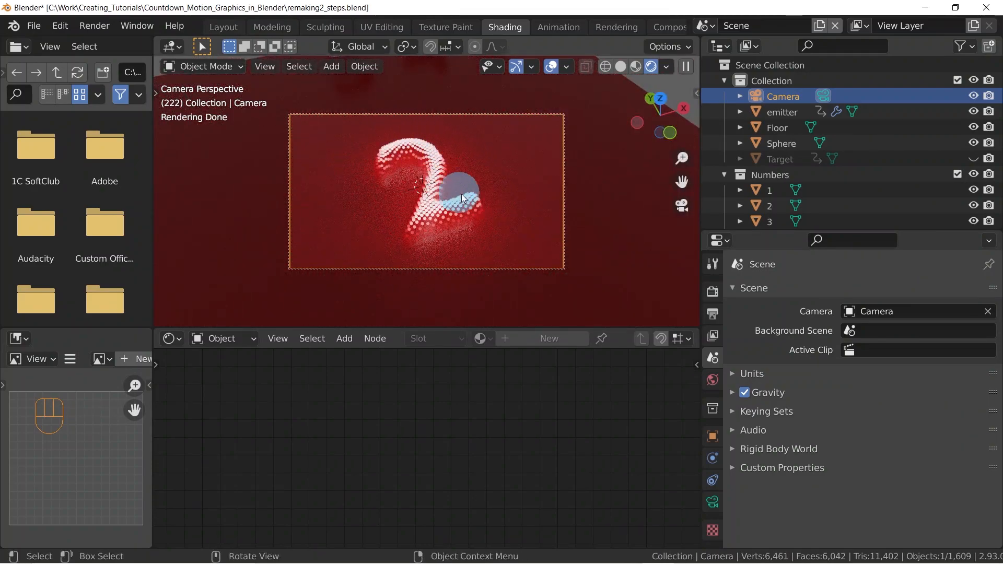
# Assign the shortcut Ctrl+Alt+V to the Camera to View lock and test it, leaving the lock off
pyautogui.press('n')
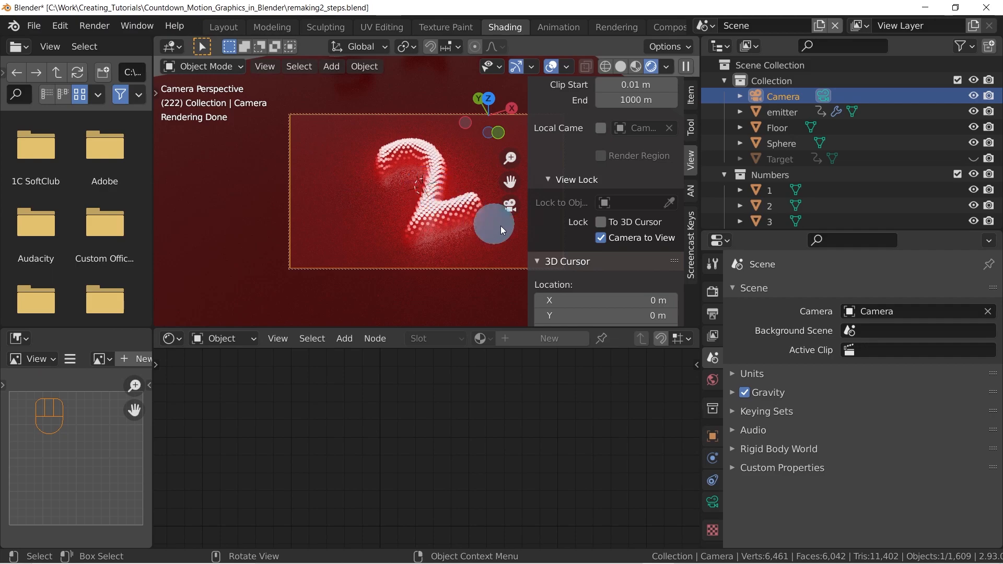
pyautogui.rightClick(633, 241)
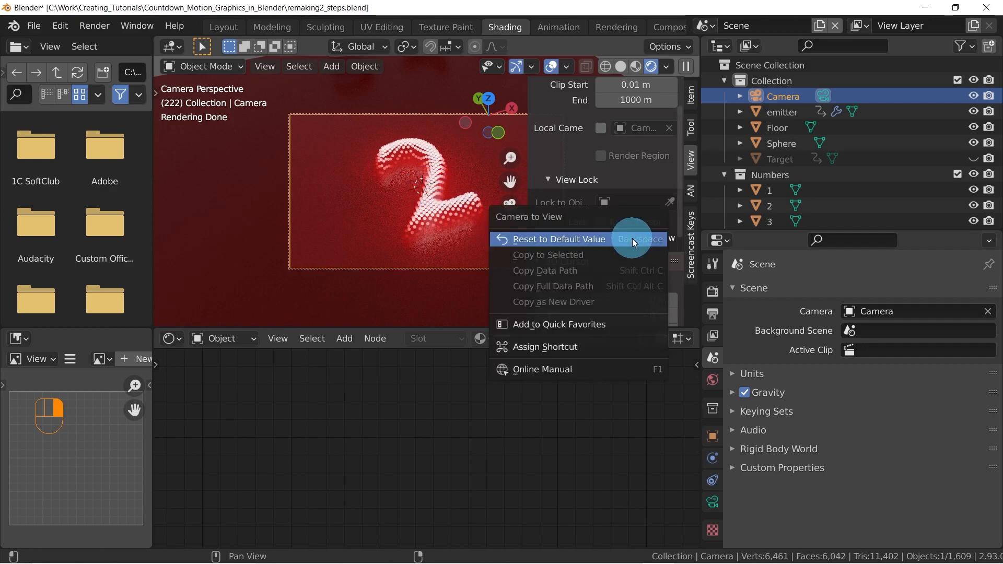
pyautogui.click(537, 346)
pyautogui.press('ctrl')
pyautogui.hotkey('ctrl', 'alt', 'c')
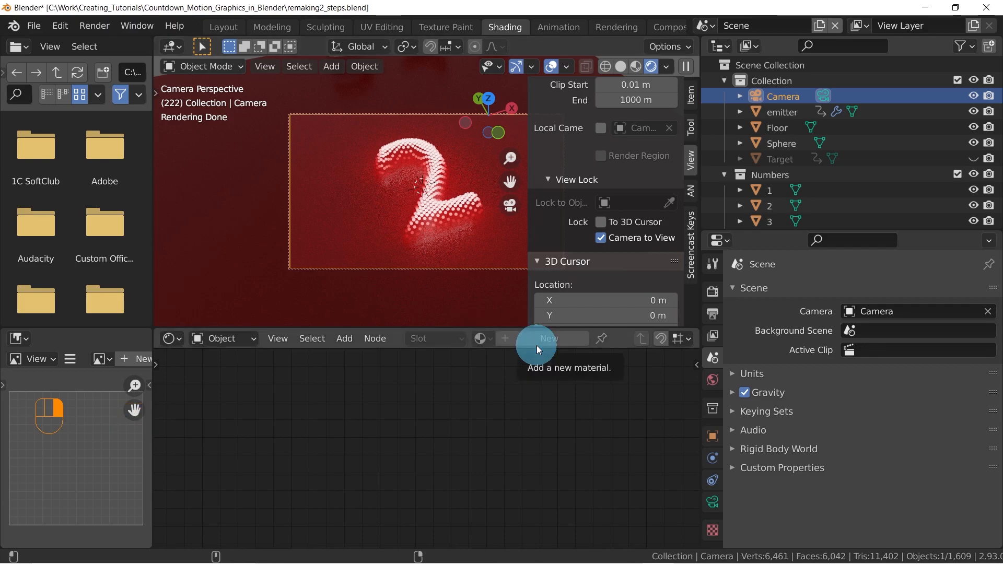
pyautogui.hotkey('ctrl', 'alt', 'v')
pyautogui.hotkey('ctrl', 'alt', 'v')
pyautogui.hotkey('ctrl', 'alt', 'v')
pyautogui.hotkey('ctrl', 'alt', 'v')
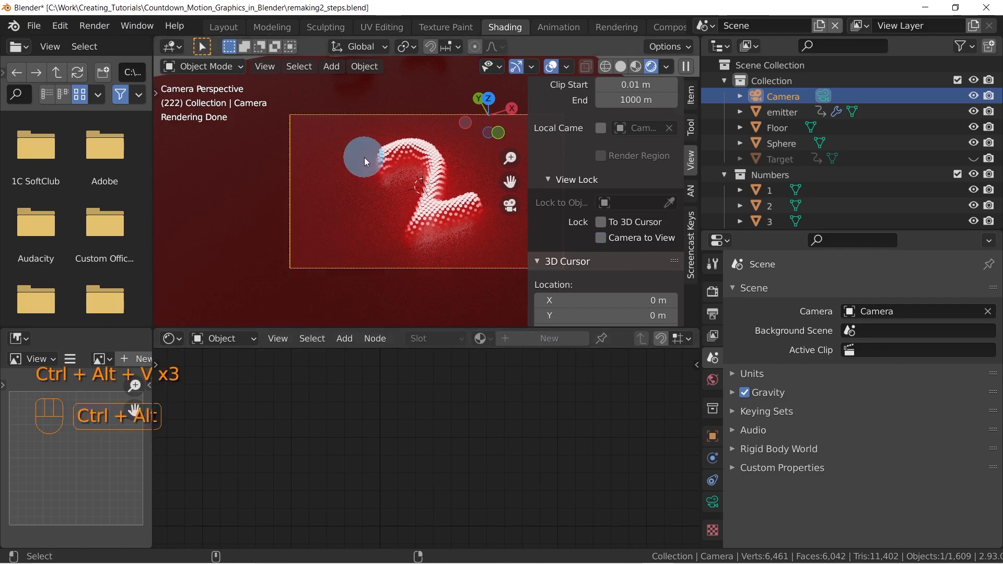
pyautogui.hotkey('ctrl', 'alt', 'v')
pyautogui.hotkey('ctrl', 'alt', 'v')
pyautogui.hotkey('ctrl', 'alt', 'v')
pyautogui.hotkey('ctrl', 'alt', 'v')
pyautogui.hotkey('ctrl', 'alt', 'v')
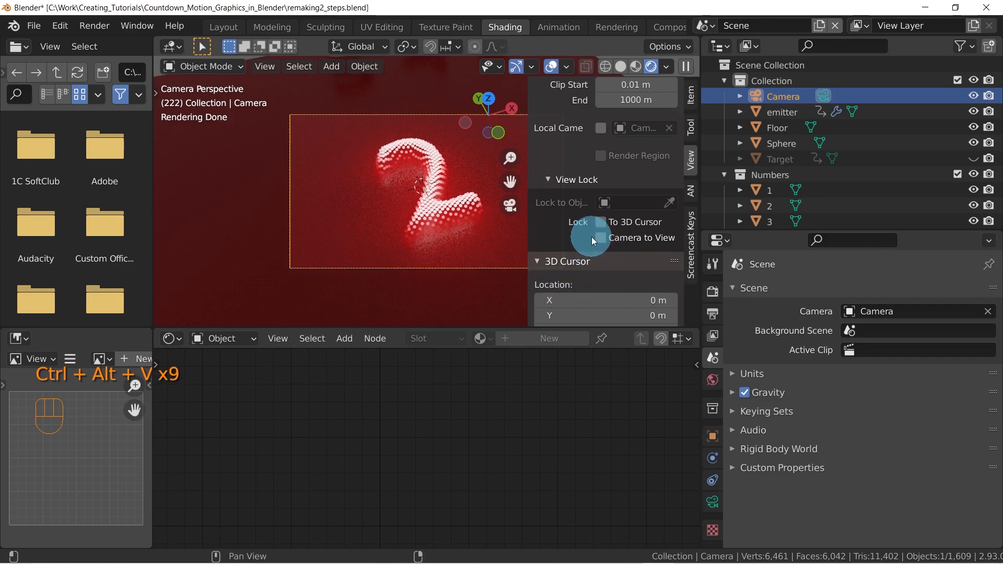
# Return to the camera view, re-enable the Camera to View lock, and fine-tune the framing around the number 2
pyautogui.press('n')
pyautogui.moveTo(405, 202); pyautogui.dragTo(461, 154, button='middle')
pyautogui.press('KP_0')
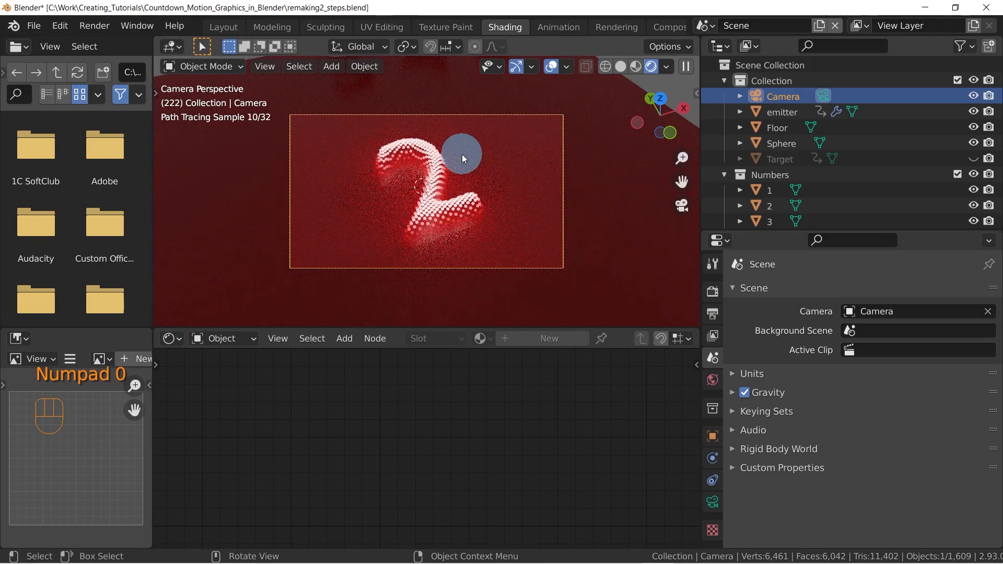
pyautogui.hotkey('ctrl', 'alt', 'v')
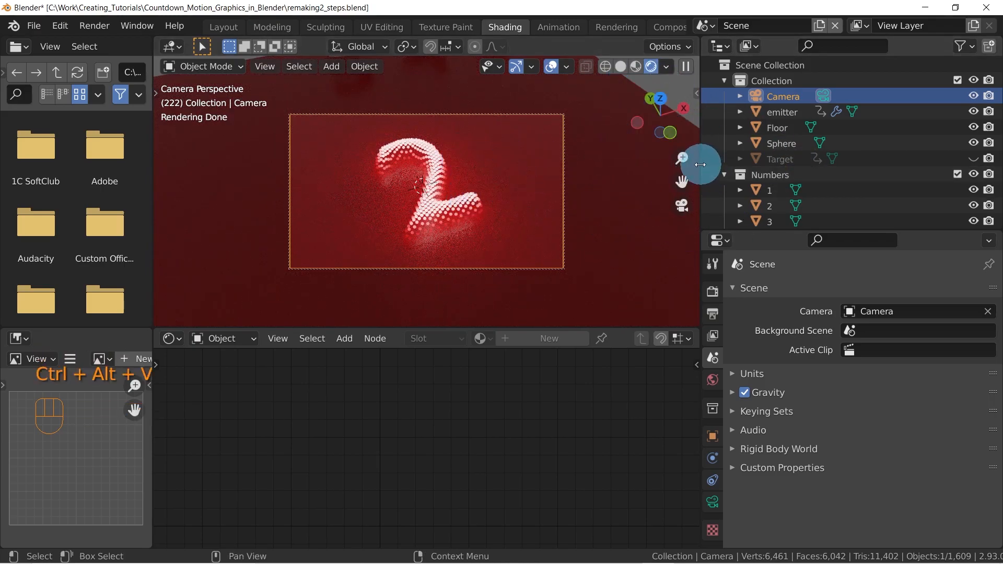
pyautogui.moveTo(522, 221)
pyautogui.keyDown('shift'); pyautogui.mouseDown(button='middle')
pyautogui.moveTo(489, 227)
pyautogui.moveTo(515, 215)
pyautogui.mouseUp(button='middle'); pyautogui.keyUp('shift')
pyautogui.moveTo(515, 215)
pyautogui.mouseDown(button='middle')
pyautogui.moveTo(488, 233)
pyautogui.moveTo(529, 179)
pyautogui.moveTo(510, 202)
pyautogui.moveTo(524, 206)
pyautogui.moveTo(522, 199)
pyautogui.mouseUp(button='middle')
pyautogui.keyDown('ctrl'); pyautogui.moveTo(522, 198); pyautogui.dragTo(520, 200, button='middle'); pyautogui.keyUp('ctrl')
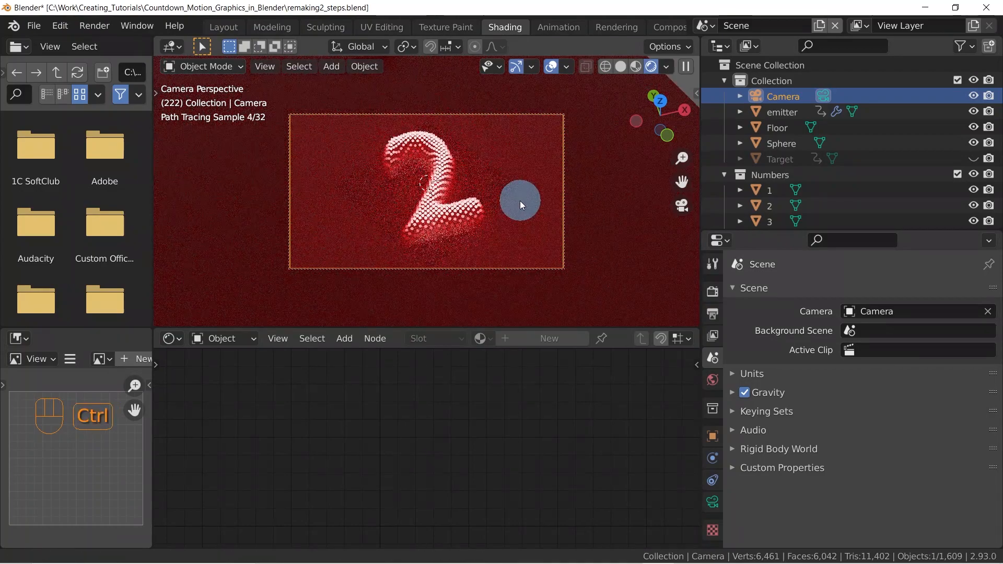
# Switch to the Layout workspace, look through the camera, and scrub the countdown to frame 208
pyautogui.click(220, 27)
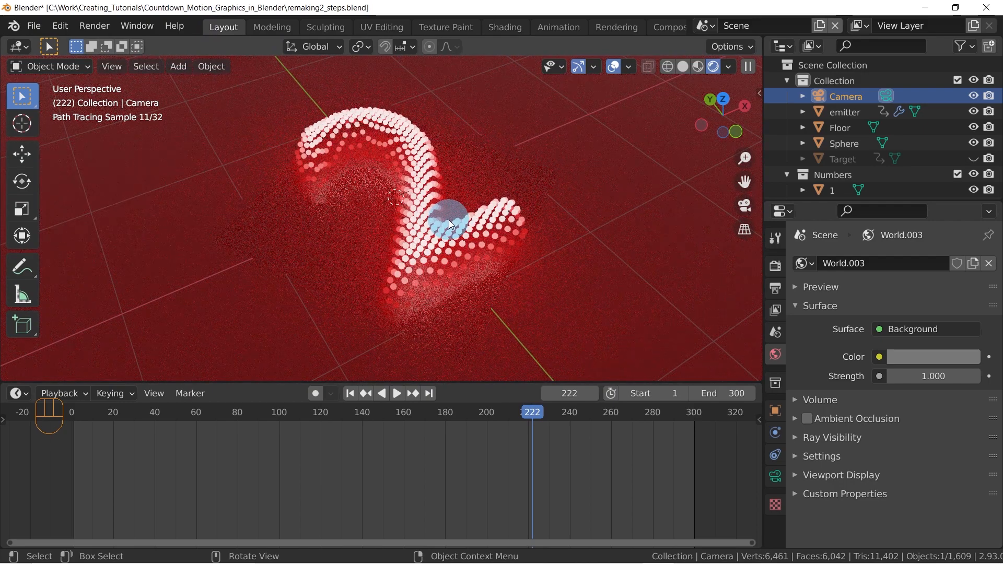
pyautogui.press('KP_0')
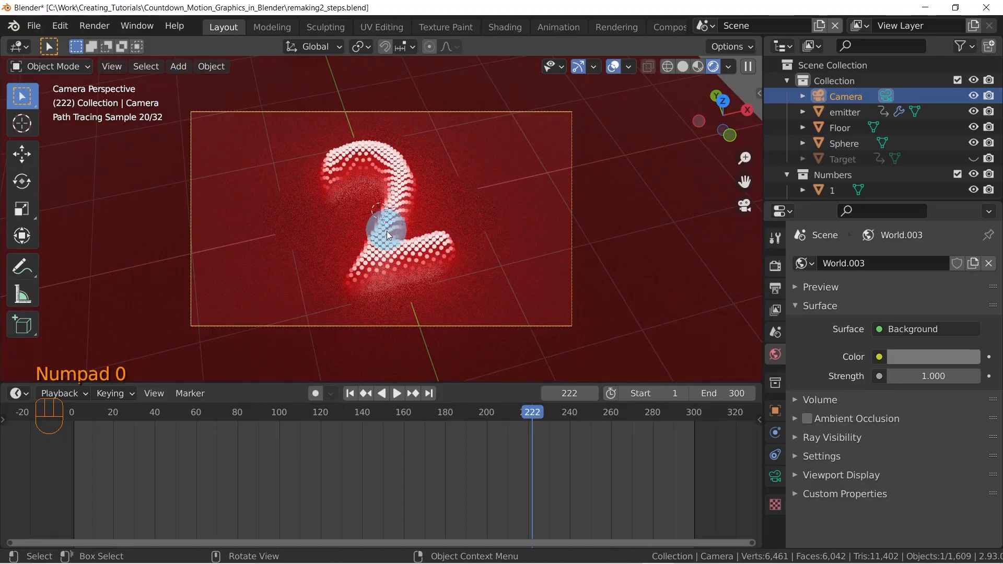
pyautogui.moveTo(133, 423); pyautogui.dragTo(503, 400)
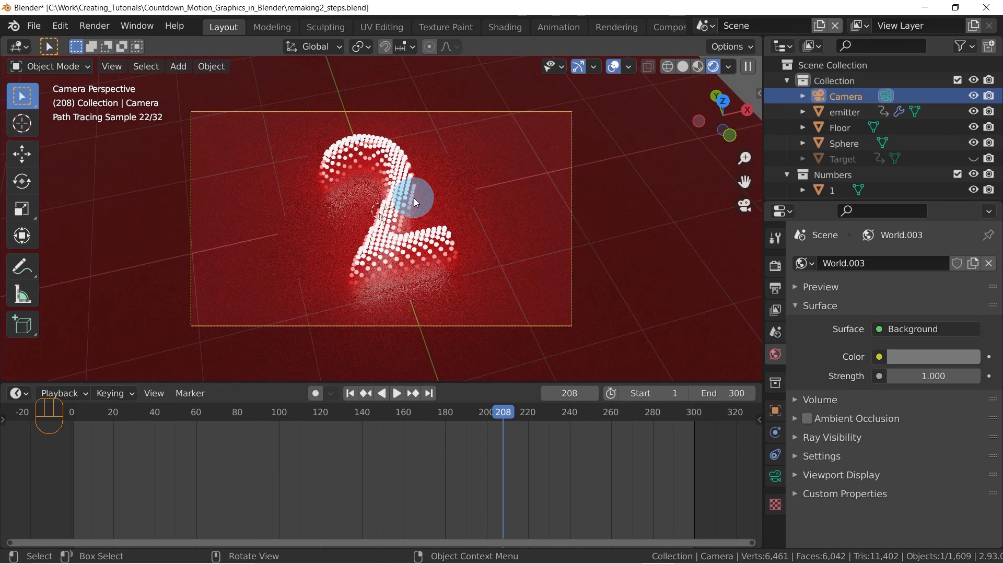
# Switch the viewport to solid shading and scrub around the number 2 transition, stopping at frame 205
pyautogui.press('z')
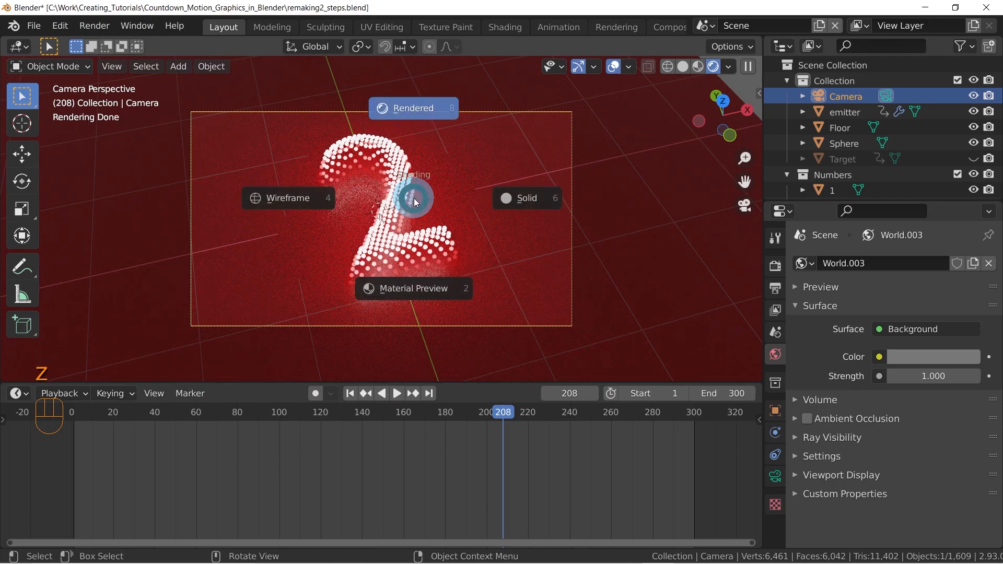
pyautogui.click(546, 196)
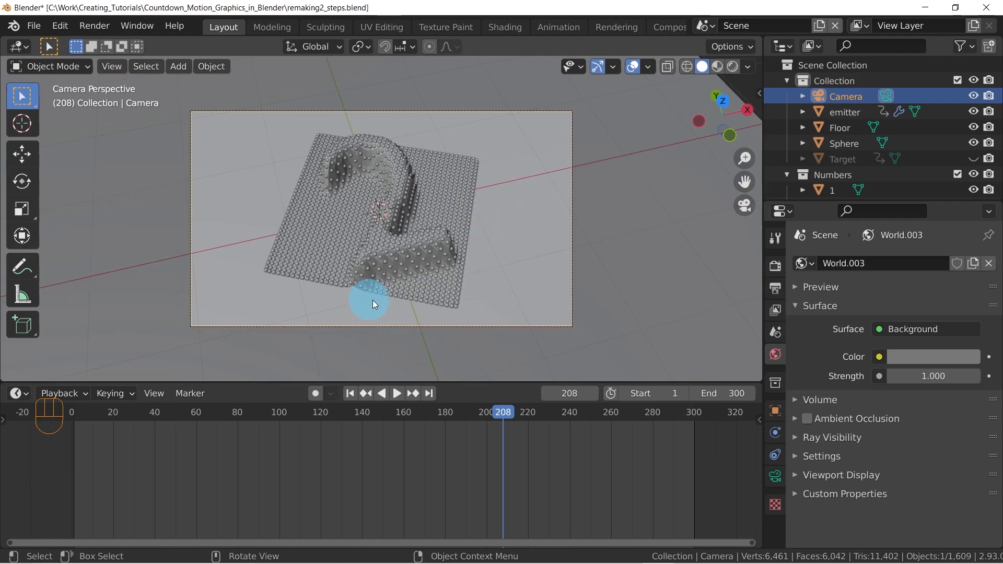
pyautogui.moveTo(492, 410)
pyautogui.mouseDown()
pyautogui.moveTo(517, 412)
pyautogui.moveTo(506, 405)
pyautogui.mouseUp()
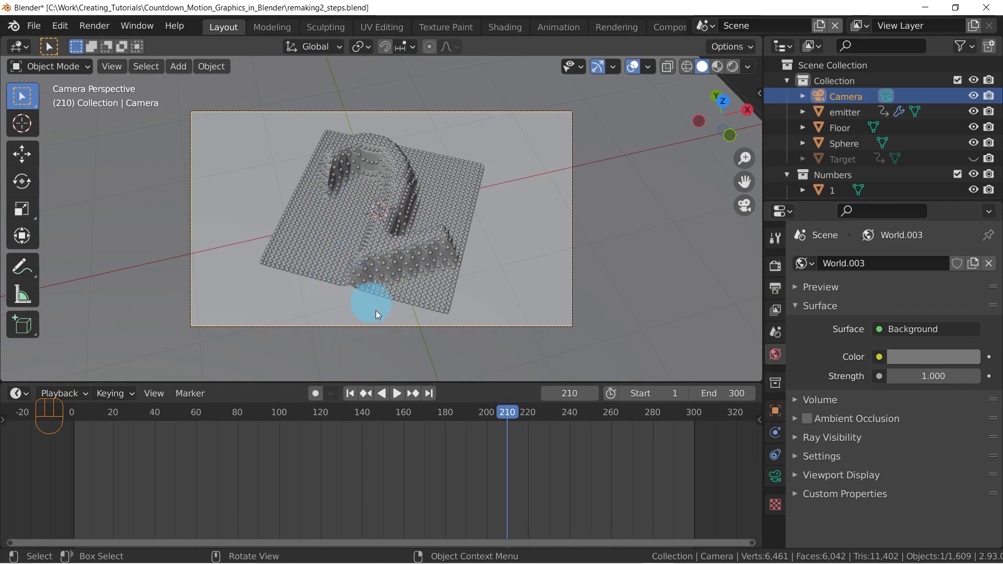
pyautogui.moveTo(504, 412)
pyautogui.mouseDown()
pyautogui.moveTo(530, 414)
pyautogui.moveTo(472, 412)
pyautogui.moveTo(497, 408)
pyautogui.mouseUp()
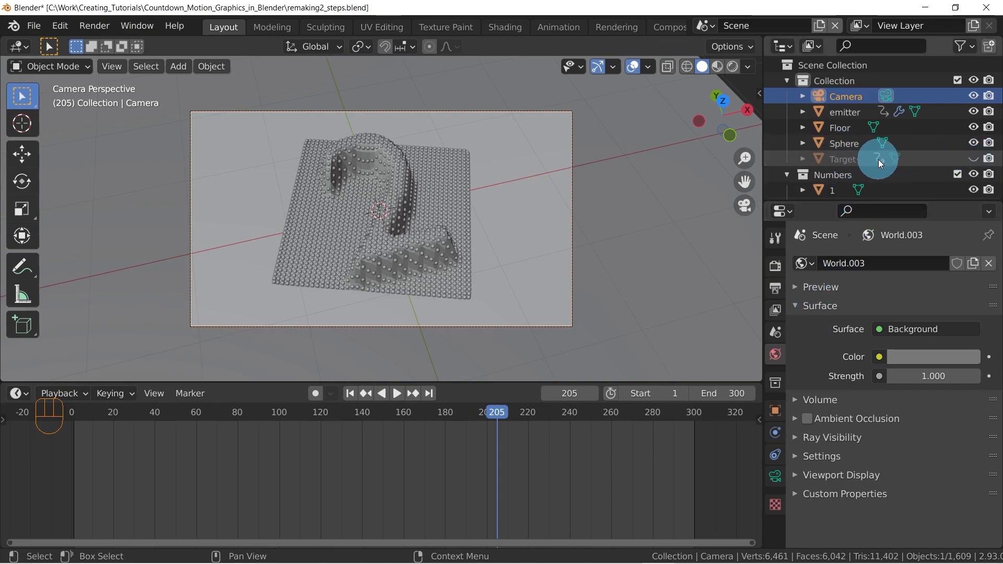
# Unhide the Target object and select it in top orthographic view
pyautogui.click(974, 159)
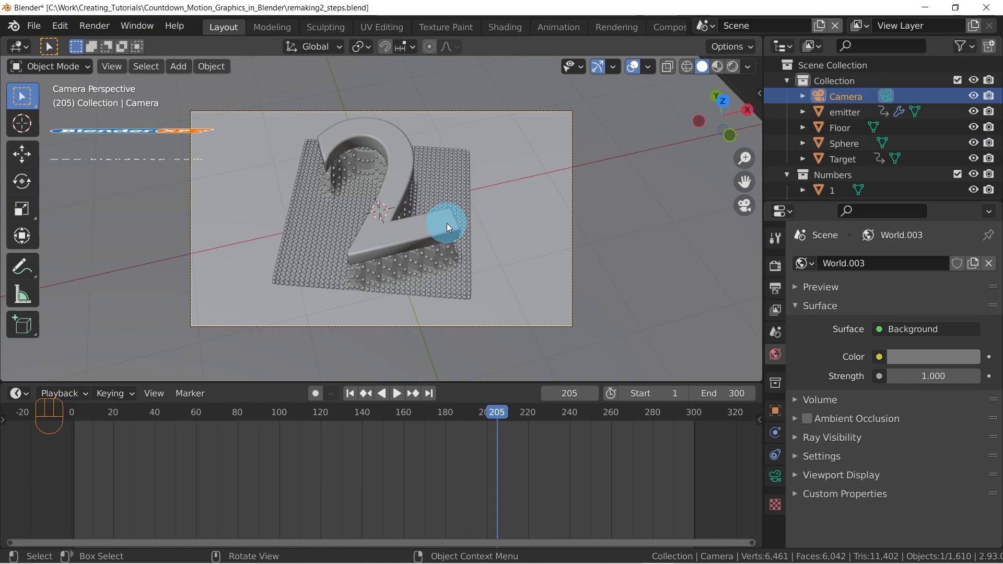
pyautogui.press('KP_0')
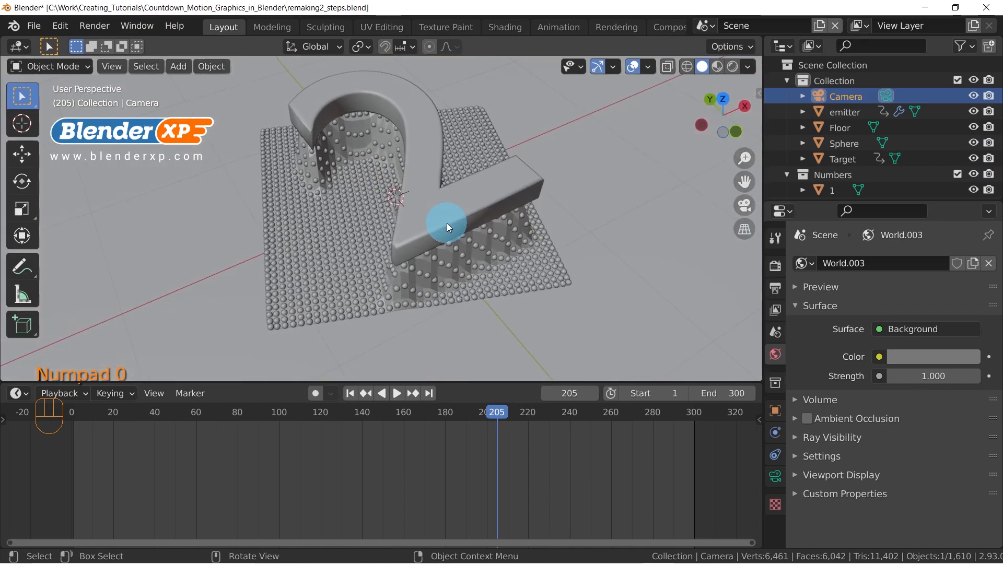
pyautogui.press('KP_7')
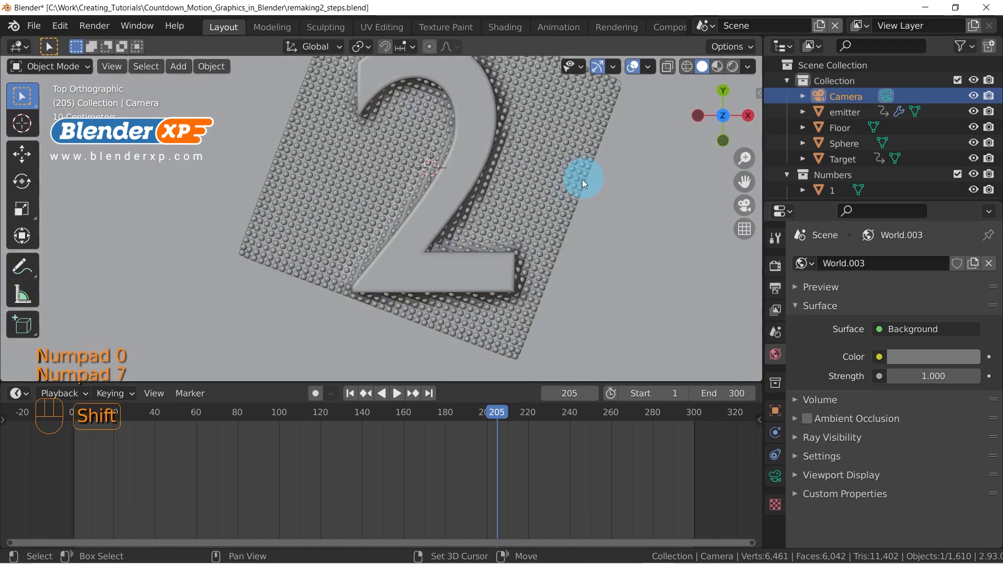
pyautogui.keyDown('shift'); pyautogui.moveTo(584, 178); pyautogui.dragTo(468, 249, button='middle'); pyautogui.keyUp('shift')
pyautogui.click(405, 199)
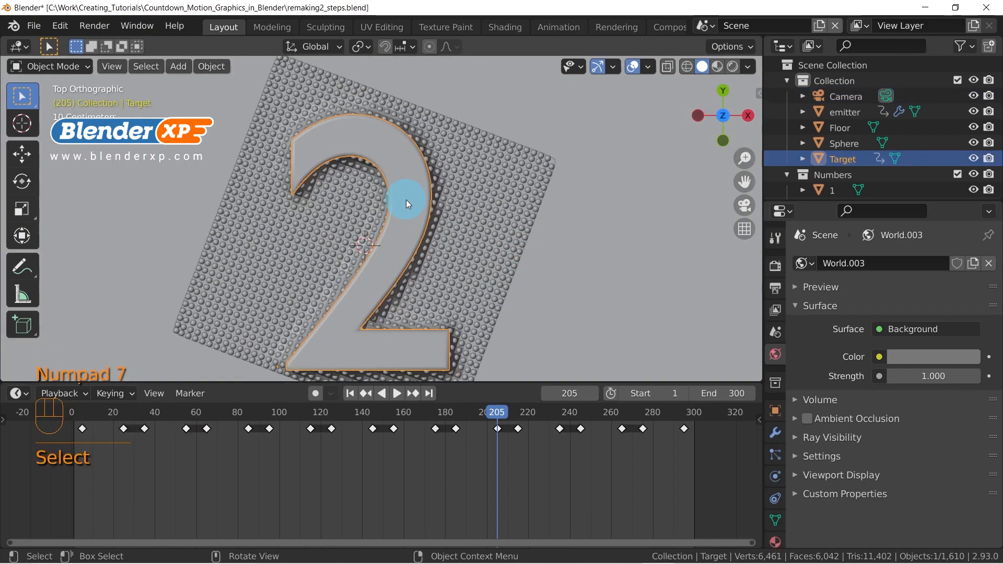
# Scale the Target number 2 down slightly, to about 0.97, and move it up to centre it over the emitter grid
pyautogui.scroll(-1, 408, 201)
pyautogui.press('s')
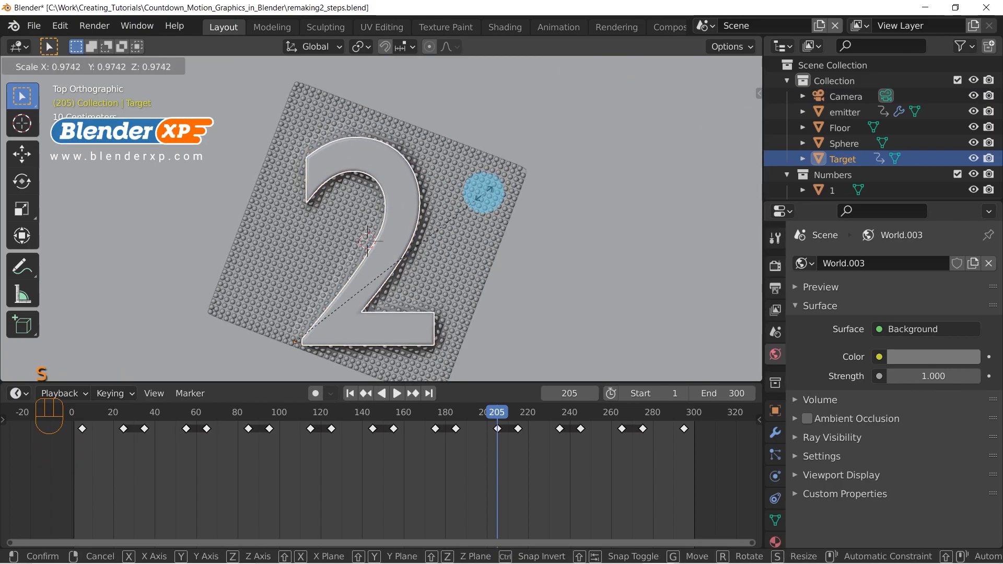
pyautogui.click(480, 202)
pyautogui.press('g')
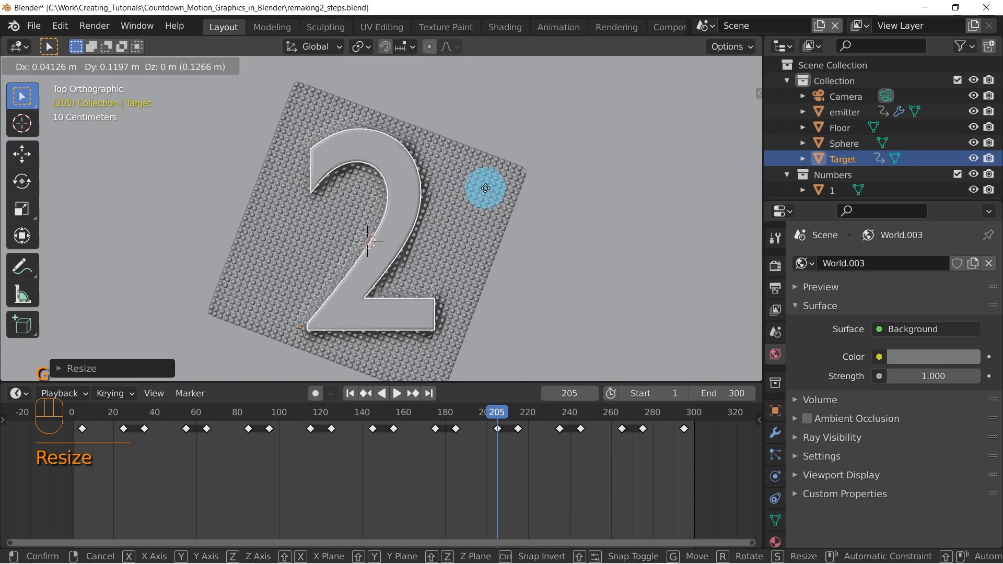
pyautogui.click(488, 192)
# Check the alignment of numbers 4 and 5 over the emitter grid by scrubbing to frames 92 and 28
pyautogui.moveTo(493, 412); pyautogui.dragTo(262, 440)
pyautogui.moveTo(566, 105); pyautogui.dragTo(590, 262, button='middle')
pyautogui.press('KP_7')
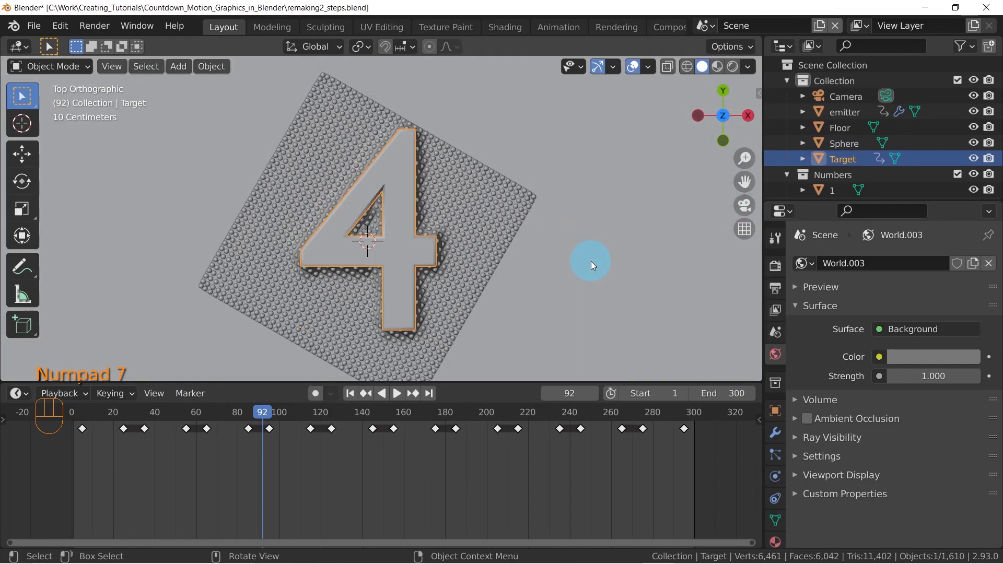
pyautogui.moveTo(262, 411); pyautogui.dragTo(130, 411)
pyautogui.moveTo(324, 272); pyautogui.dragTo(431, 200, button='middle')
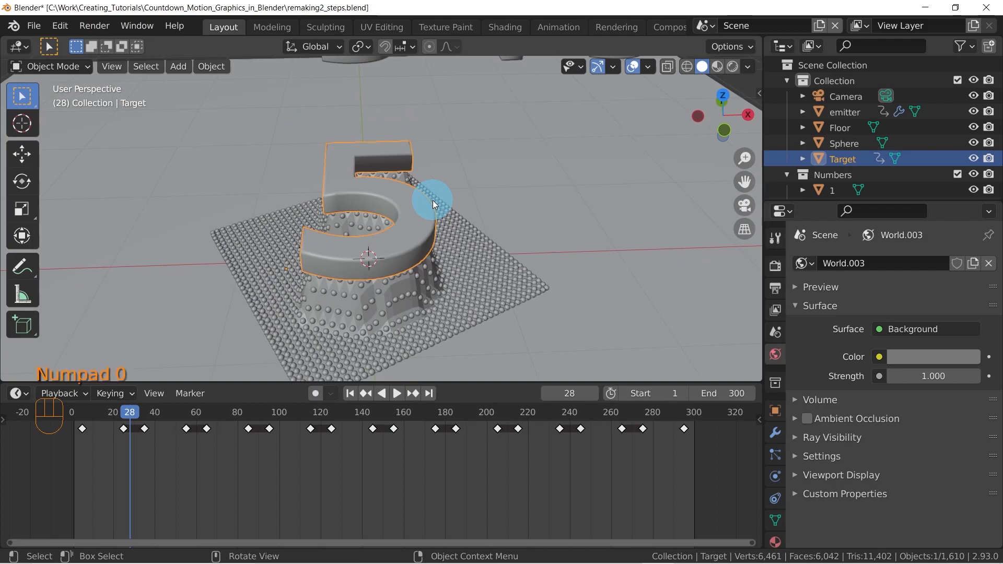
# Return to the camera view in rendered shading and hide the Target object in the viewport
pyautogui.press('KP_0')
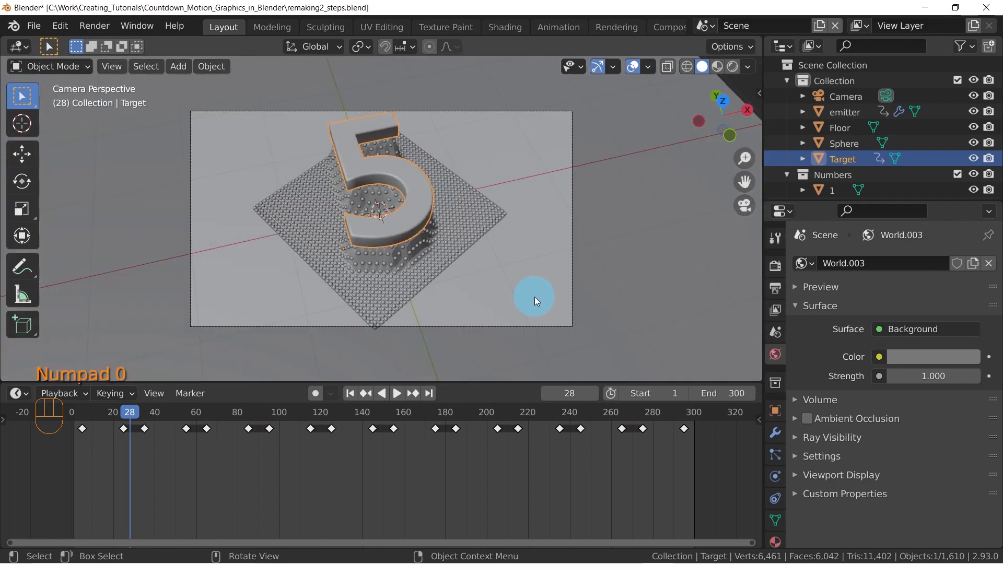
pyautogui.press('z')
pyautogui.click(547, 125)
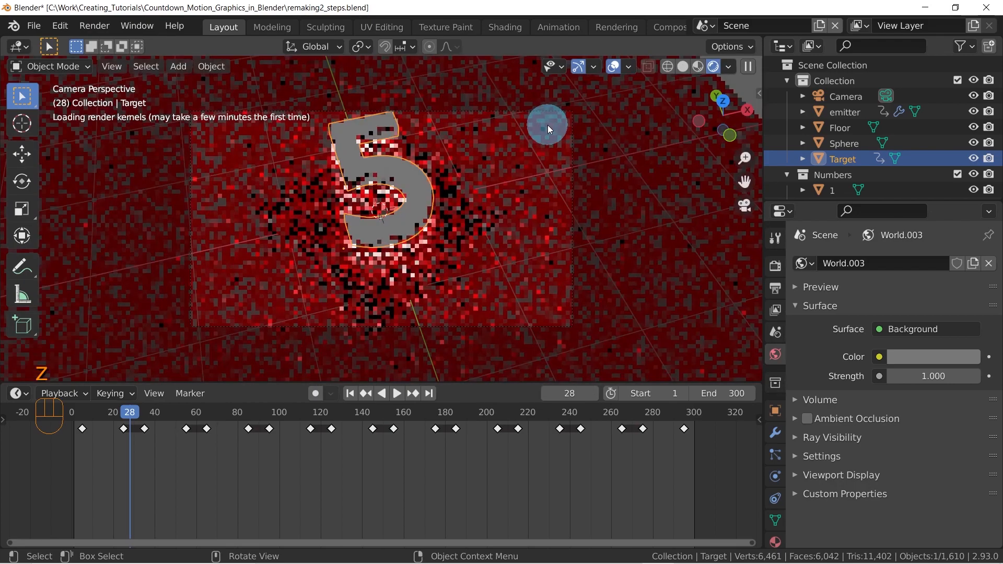
pyautogui.click(970, 159)
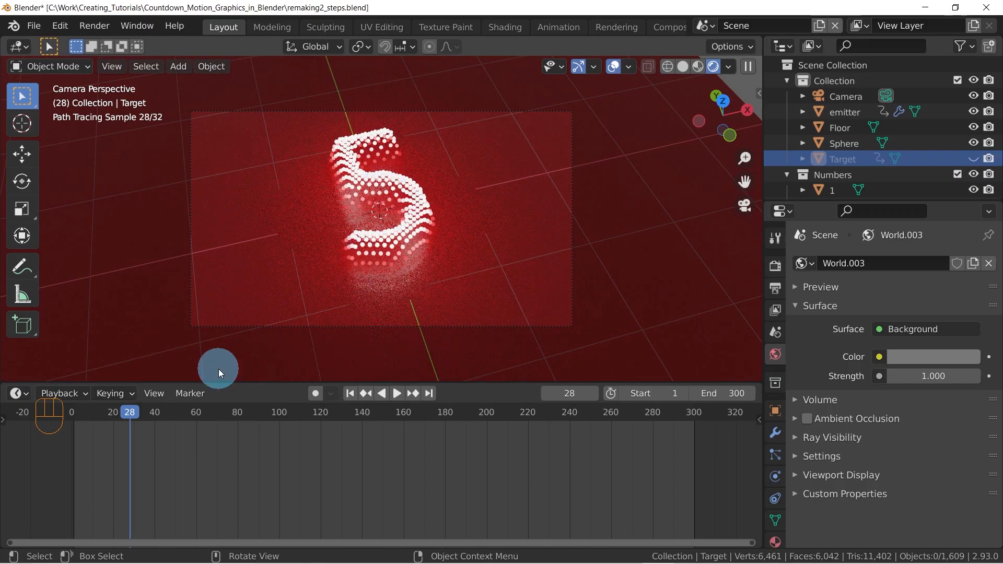
# Nudge the camera so the number 5 sits lower in the frame, and scrub the animation to frame 32
pyautogui.moveTo(129, 414)
pyautogui.mouseDown()
pyautogui.moveTo(183, 416)
pyautogui.moveTo(126, 405)
pyautogui.mouseUp()
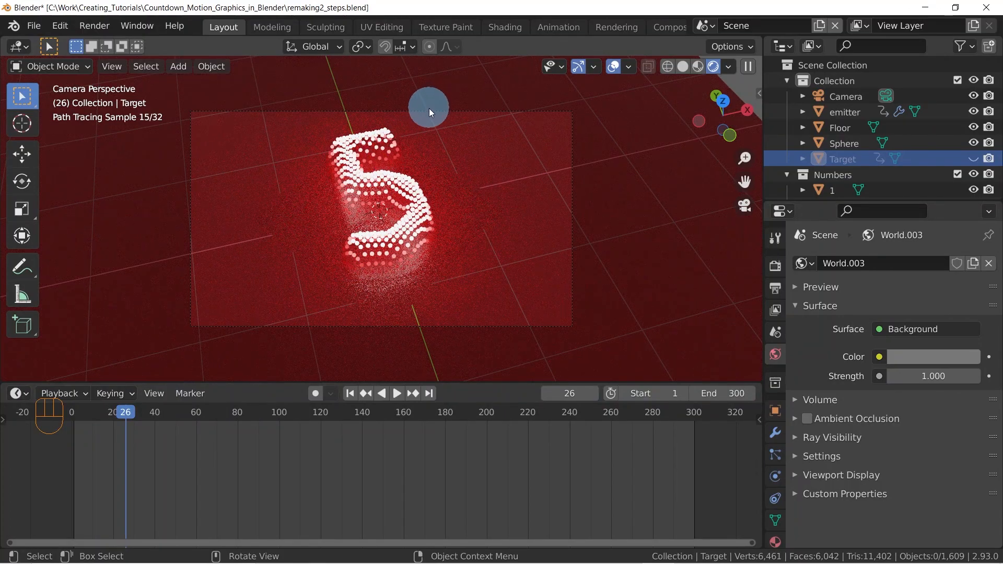
pyautogui.moveTo(436, 170)
pyautogui.keyDown('shift'); pyautogui.mouseDown(button='middle')
pyautogui.moveTo(450, 168)
pyautogui.moveTo(434, 171)
pyautogui.moveTo(433, 162)
pyautogui.moveTo(445, 187)
pyautogui.mouseUp(button='middle'); pyautogui.keyUp('shift')
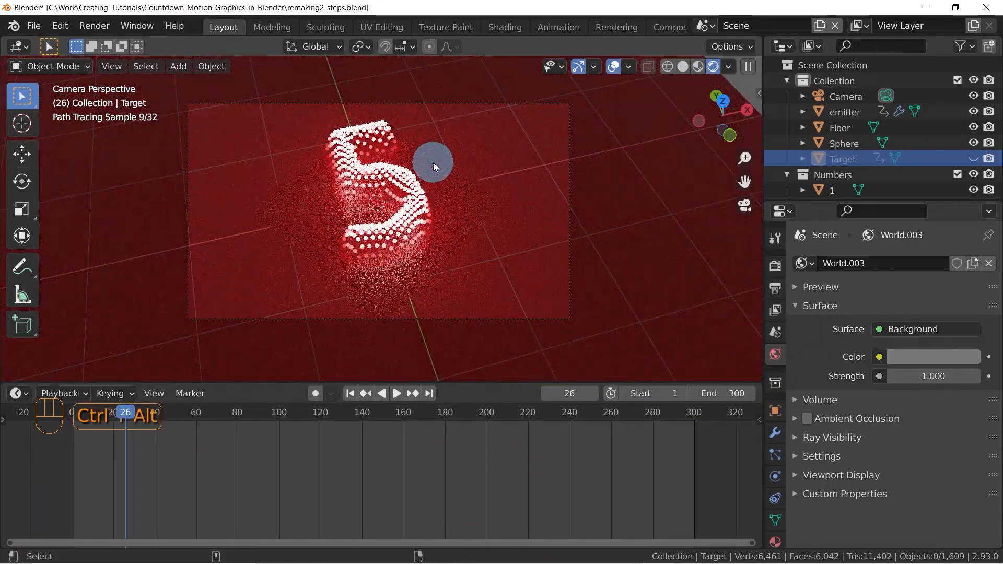
pyautogui.hotkey('ctrl', 'alt', 'v')
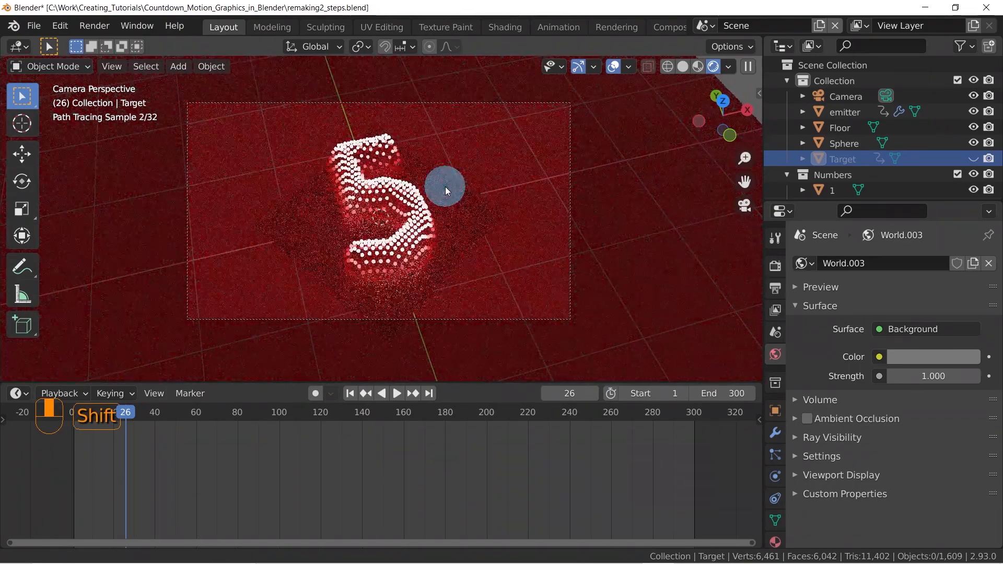
pyautogui.click(143, 412)
pyautogui.moveTo(143, 412); pyautogui.dragTo(115, 412)
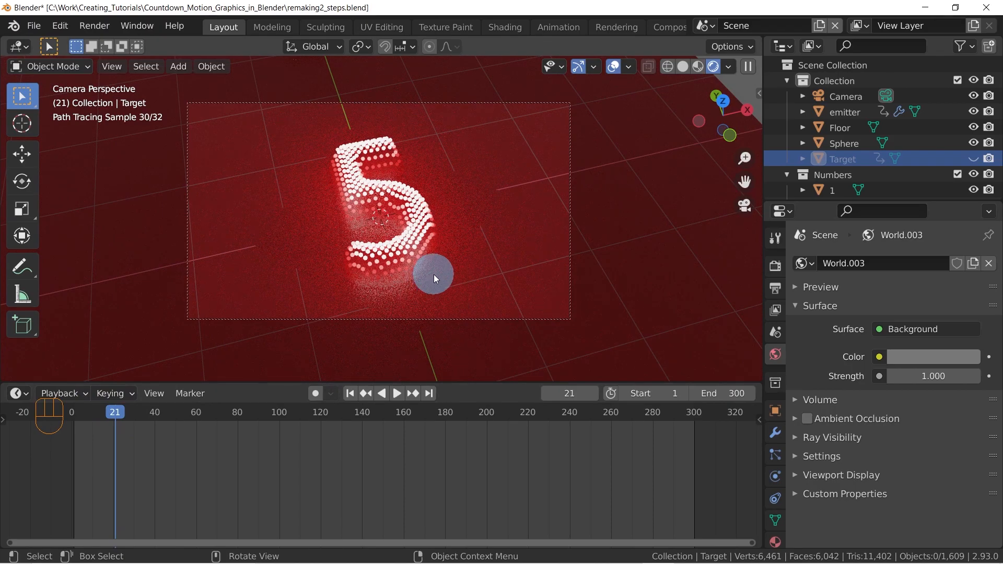
pyautogui.moveTo(115, 418); pyautogui.dragTo(139, 415)
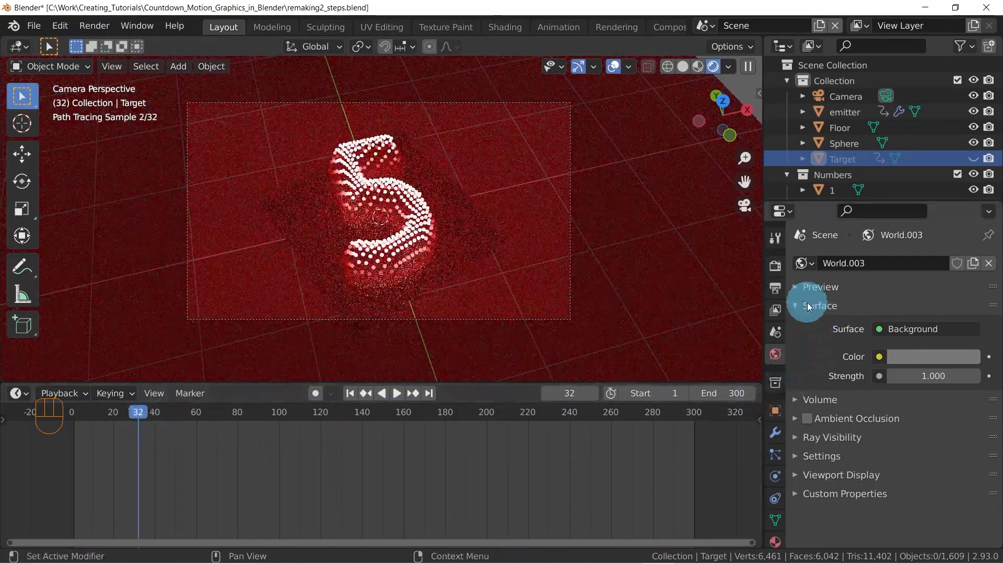
# Enable render denoising in the Cycles sampling settings using the OptiX denoiser
pyautogui.click(783, 266)
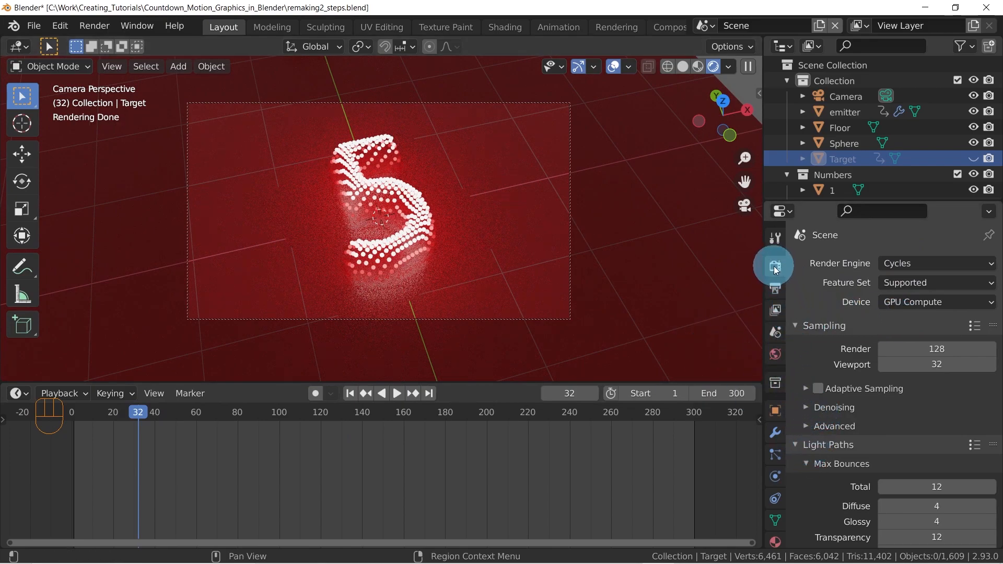
pyautogui.click(805, 407)
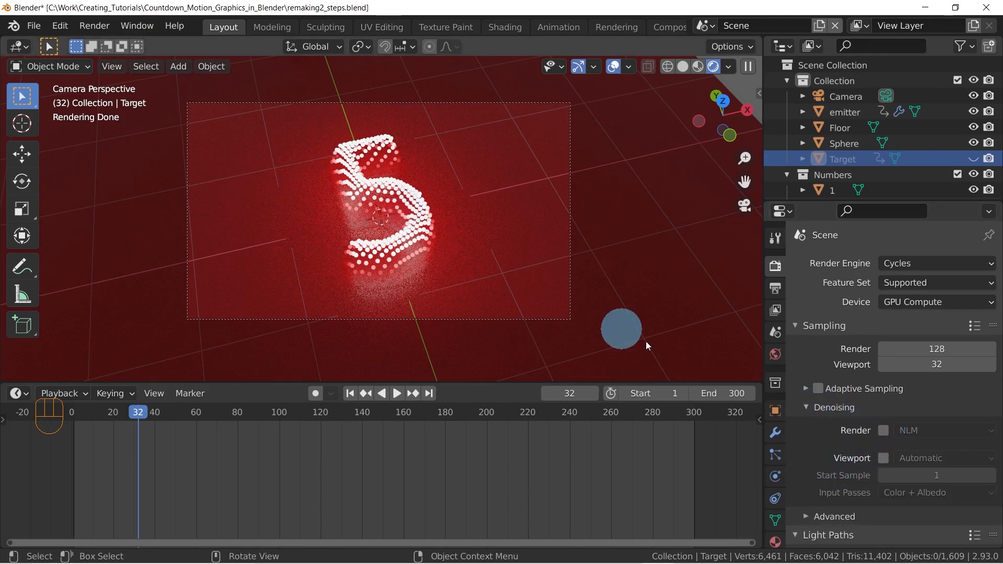
pyautogui.click(882, 431)
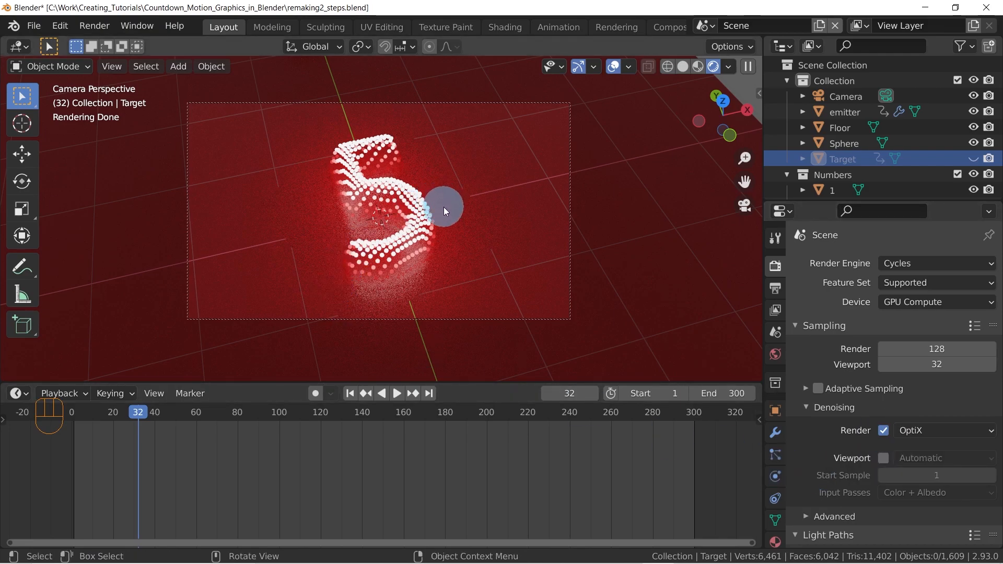
# Switch the viewport to solid shading and start a test render of frame 32, closing it before completion
pyautogui.press('z')
pyautogui.click(573, 204)
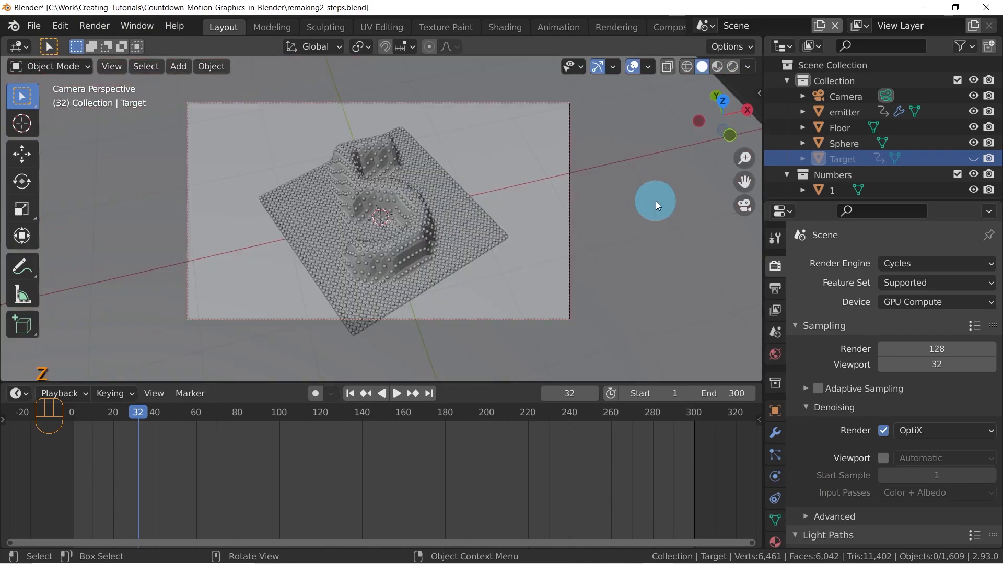
pyautogui.press('F12')
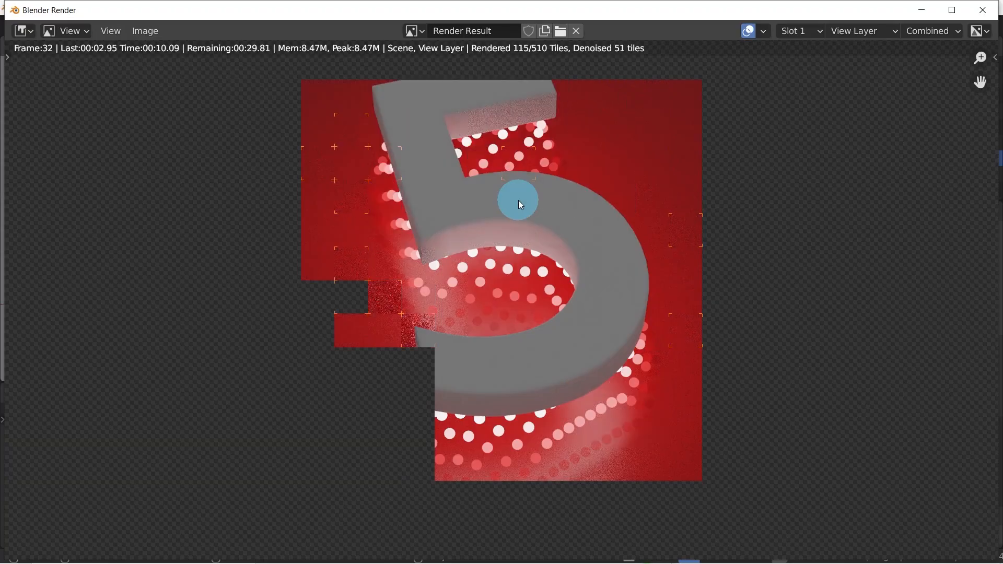
pyautogui.press('Escape')
pyautogui.press('Escape')
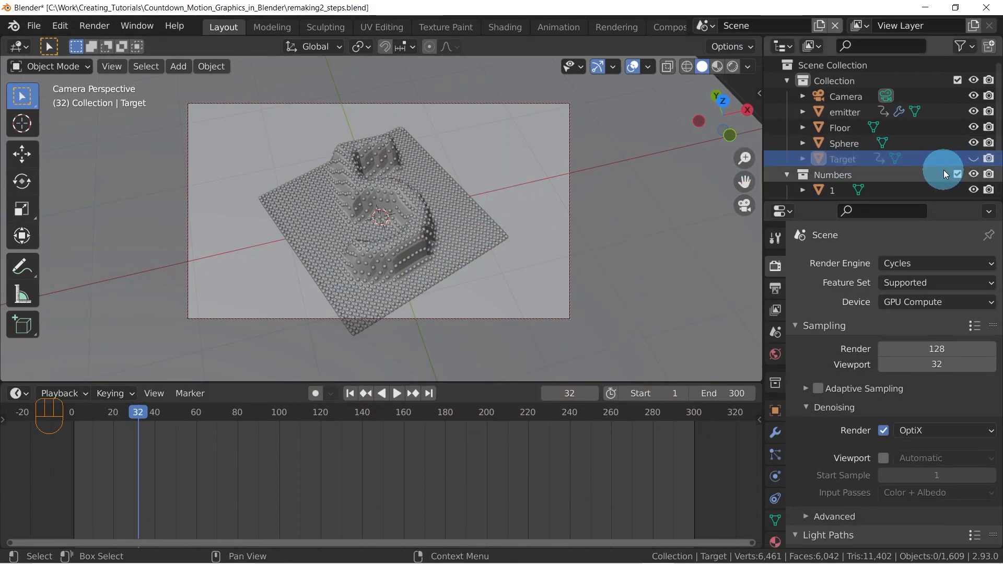
# Disable the Target object in renders and toggle its viewport visibility, leaving it hidden
pyautogui.click(990, 159)
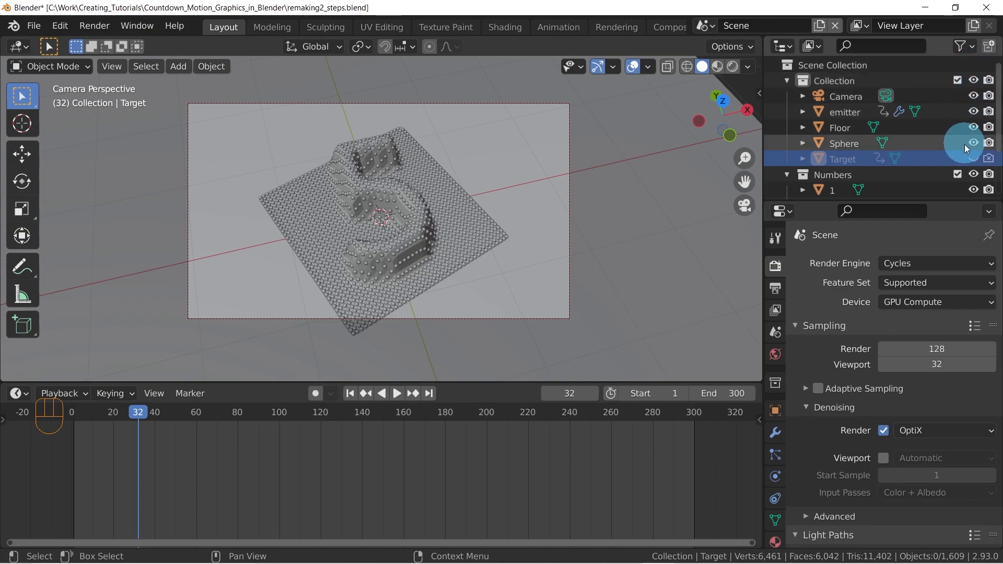
pyautogui.click(974, 159)
pyautogui.click(975, 159)
pyautogui.click(974, 158)
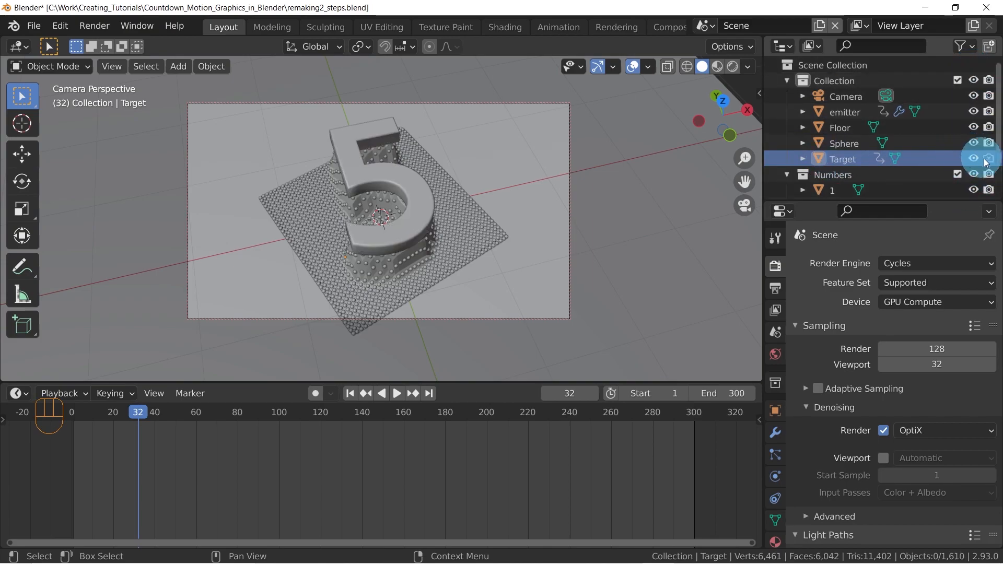
pyautogui.click(974, 158)
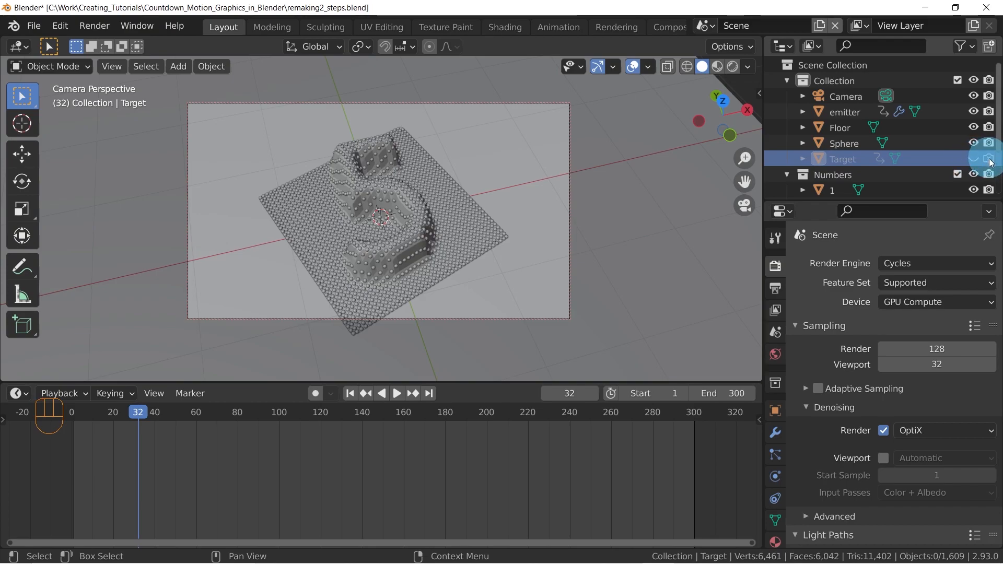
pyautogui.click(988, 159)
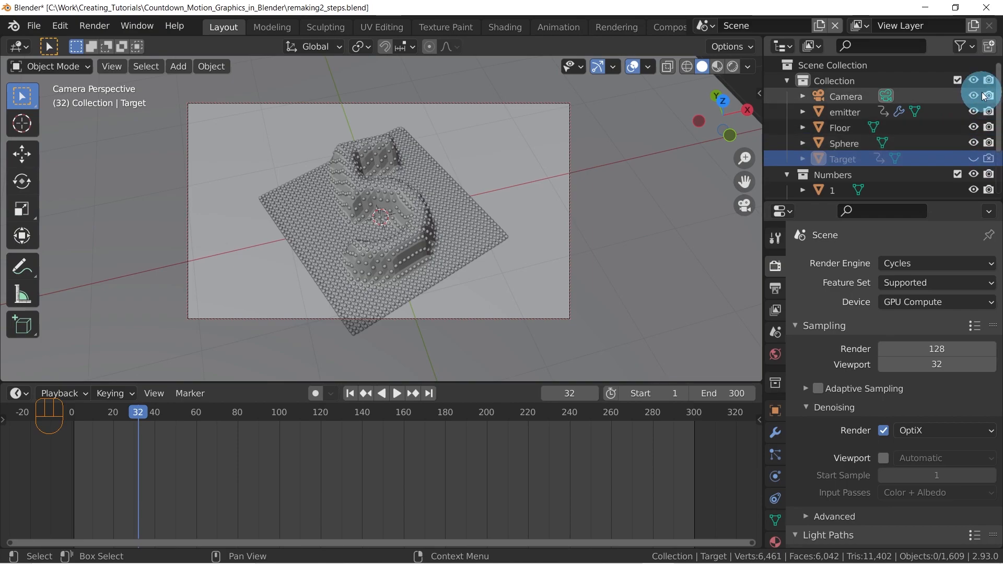
# Show the Outliner's selectability toggles, unhide the Target object, and make it unselectable
pyautogui.click(966, 46)
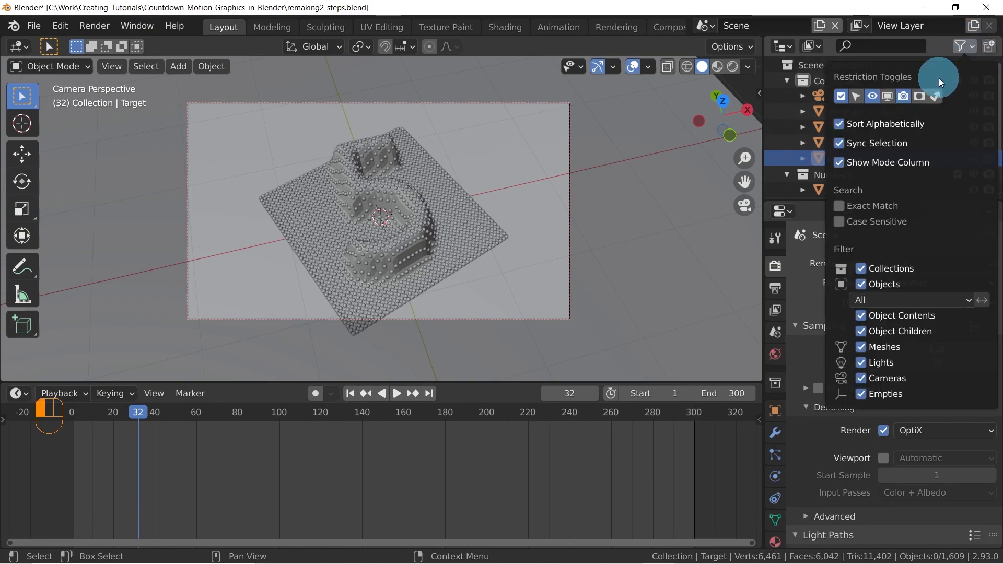
pyautogui.click(904, 97)
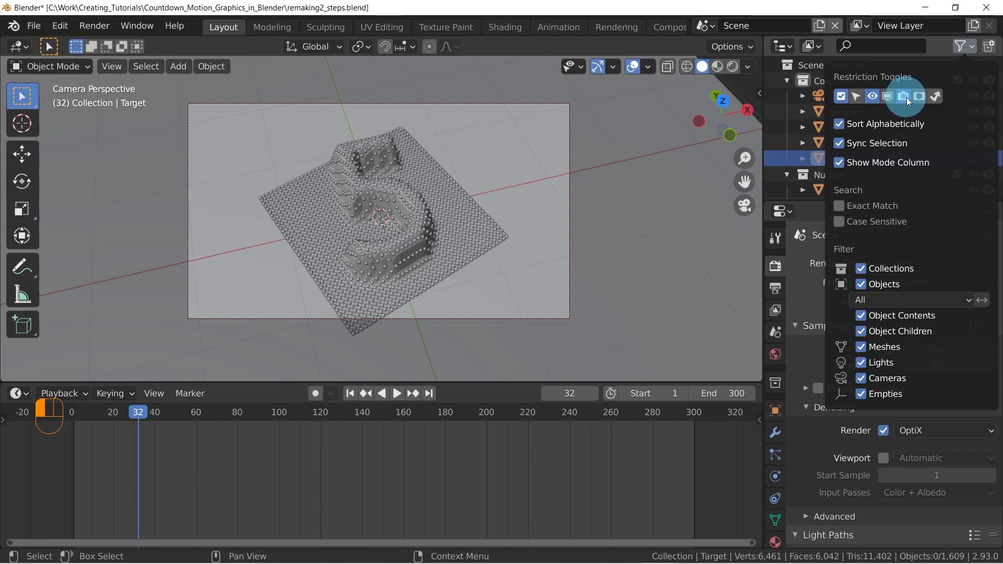
pyautogui.click(857, 95)
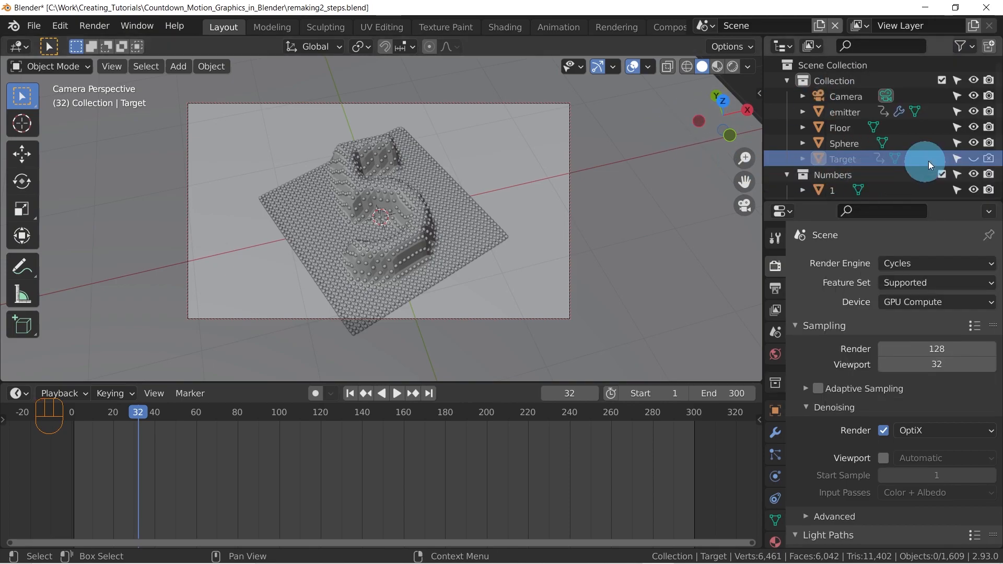
pyautogui.click(972, 159)
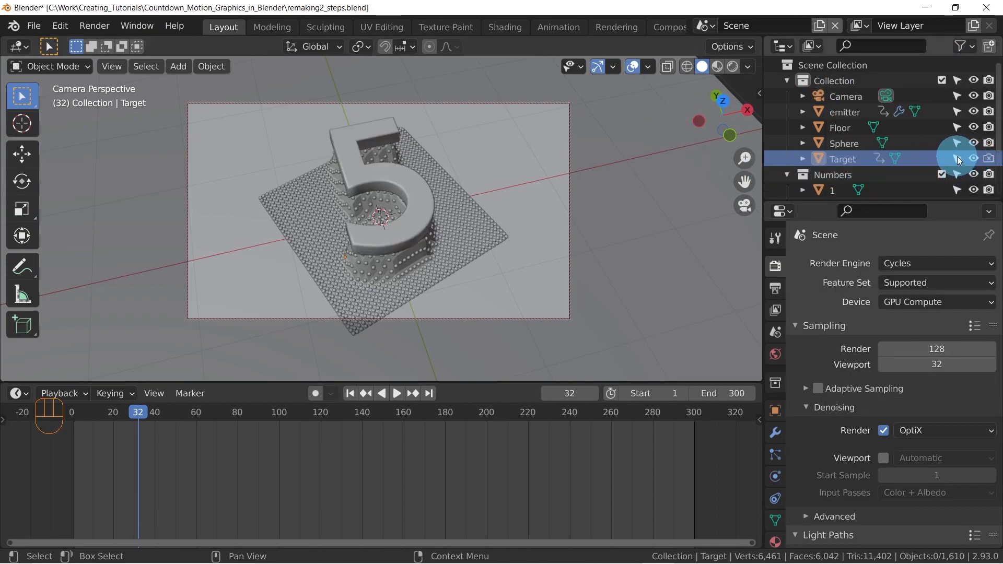
pyautogui.click(958, 158)
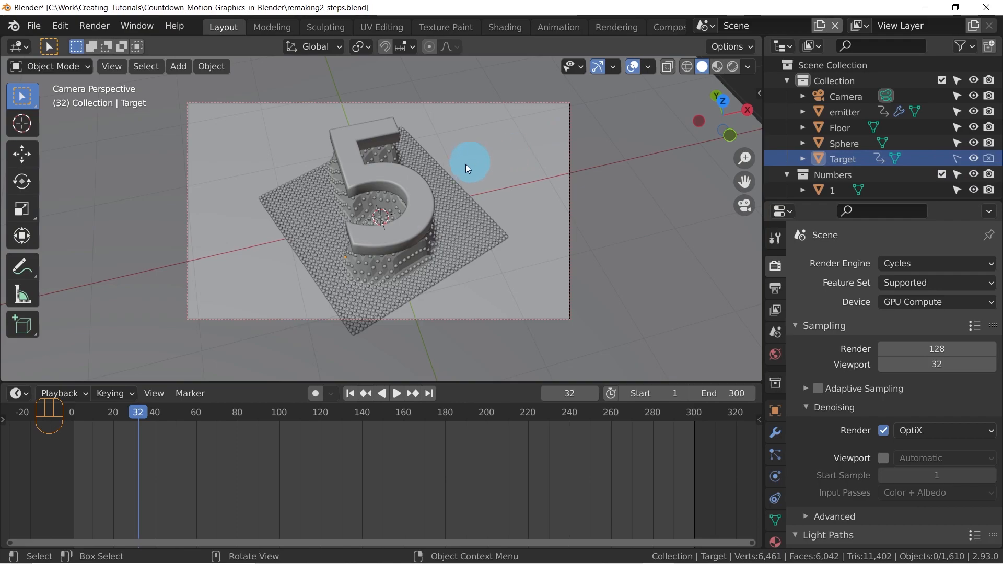
# Test selection over the number 5 in the viewport, and make the emitter object unselectable
pyautogui.click(393, 185)
pyautogui.click(384, 178)
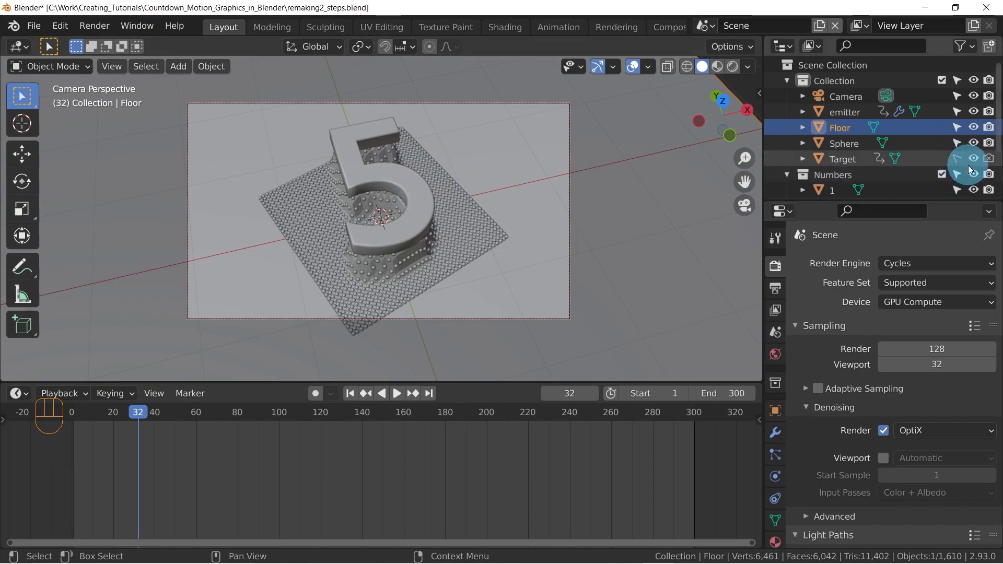
pyautogui.click(456, 221)
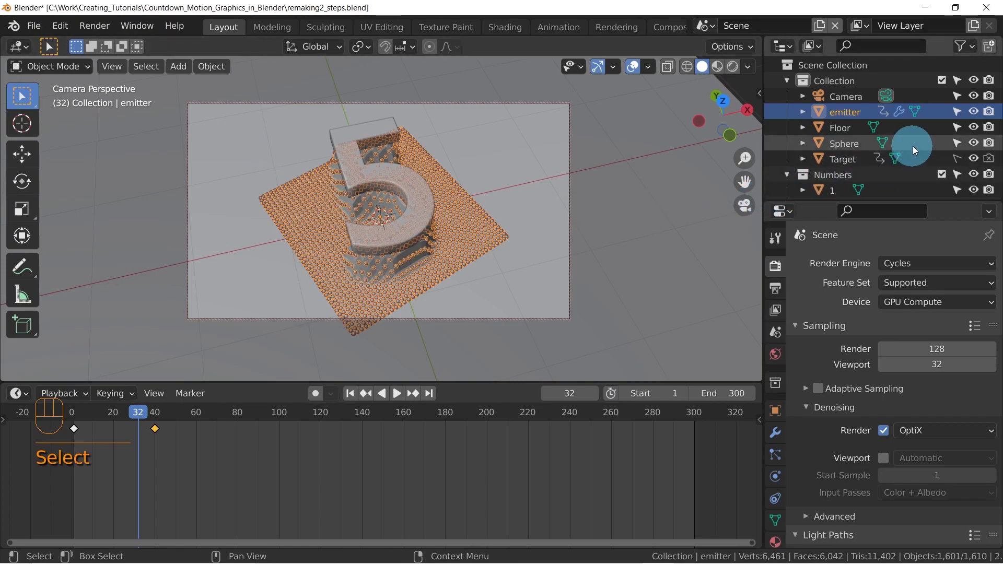
pyautogui.click(956, 112)
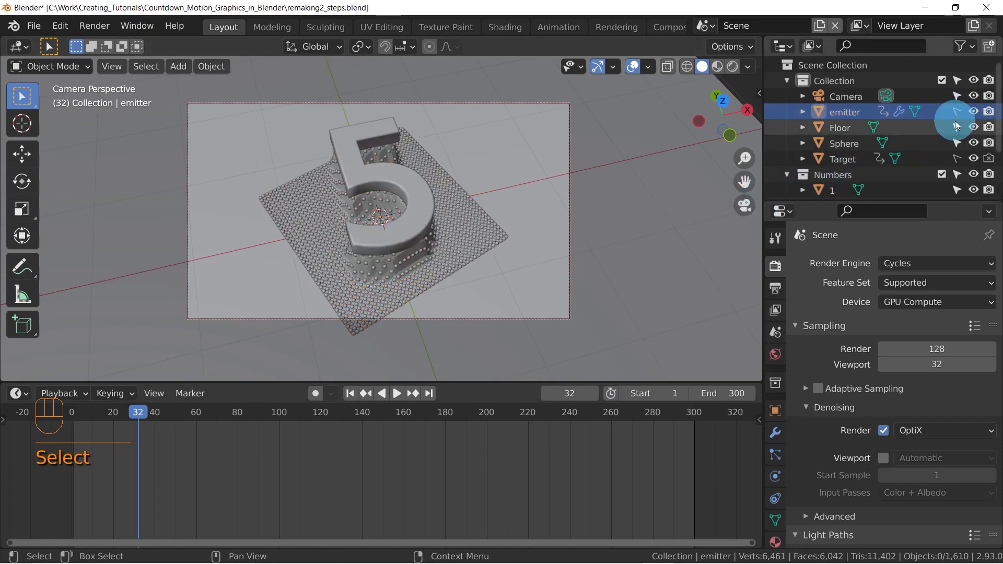
# Make the Floor, Camera and Sphere objects and the Numbers collection unselectable
pyautogui.click(472, 225)
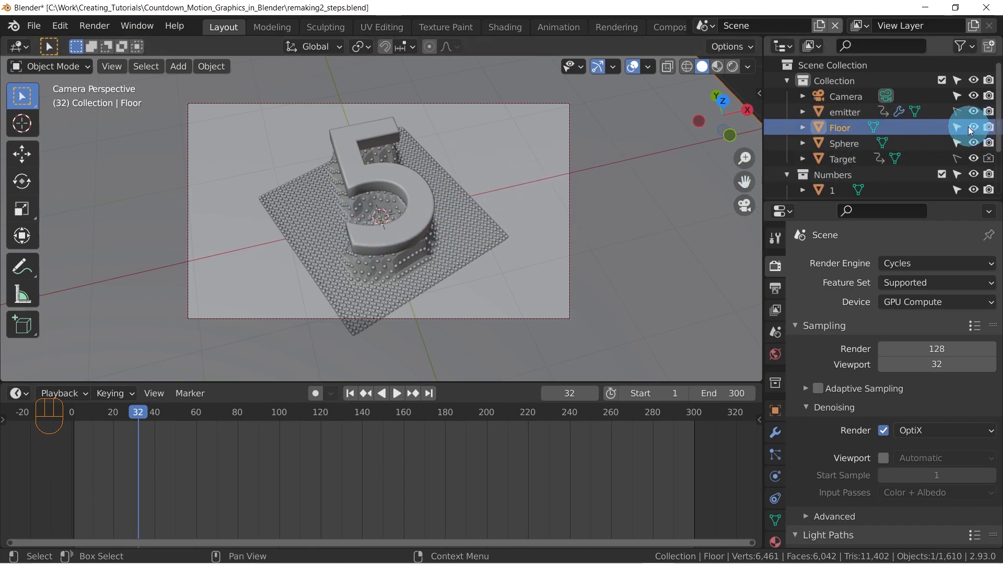
pyautogui.moveTo(953, 125); pyautogui.dragTo(954, 97)
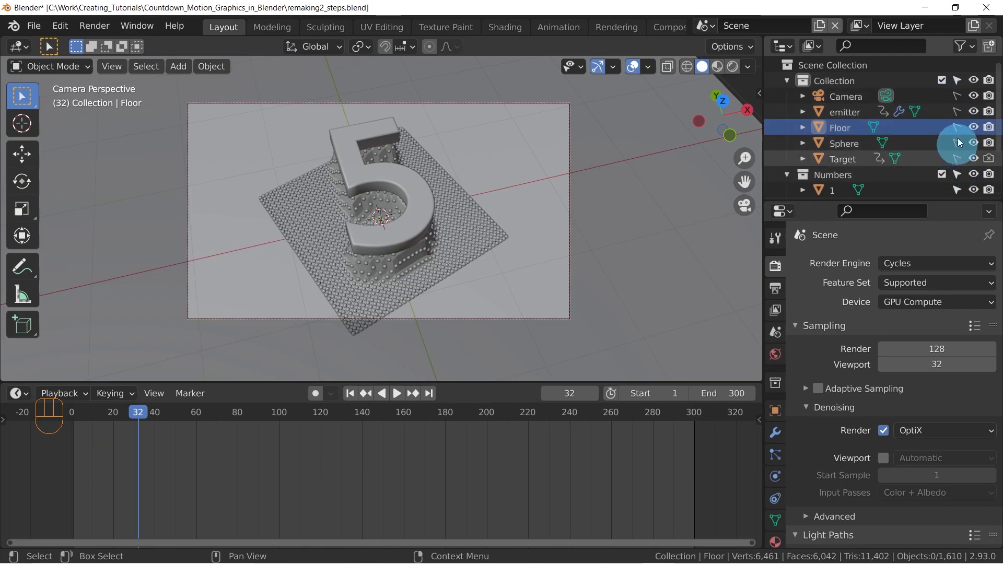
pyautogui.click(955, 174)
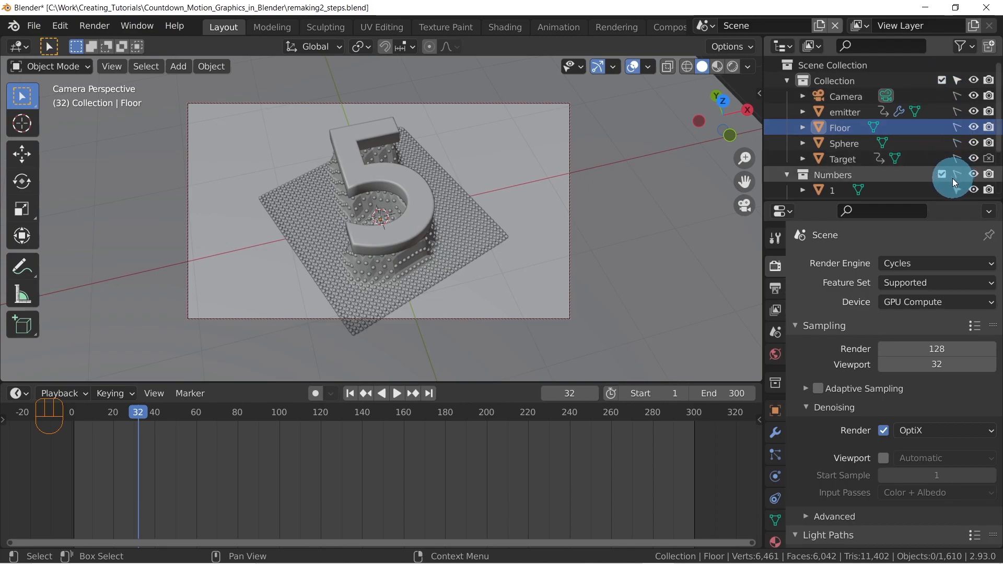
# Review the restriction toggles of the Numbers collection and Target, and render frame 32 again
pyautogui.scroll(-3, 947, 120)
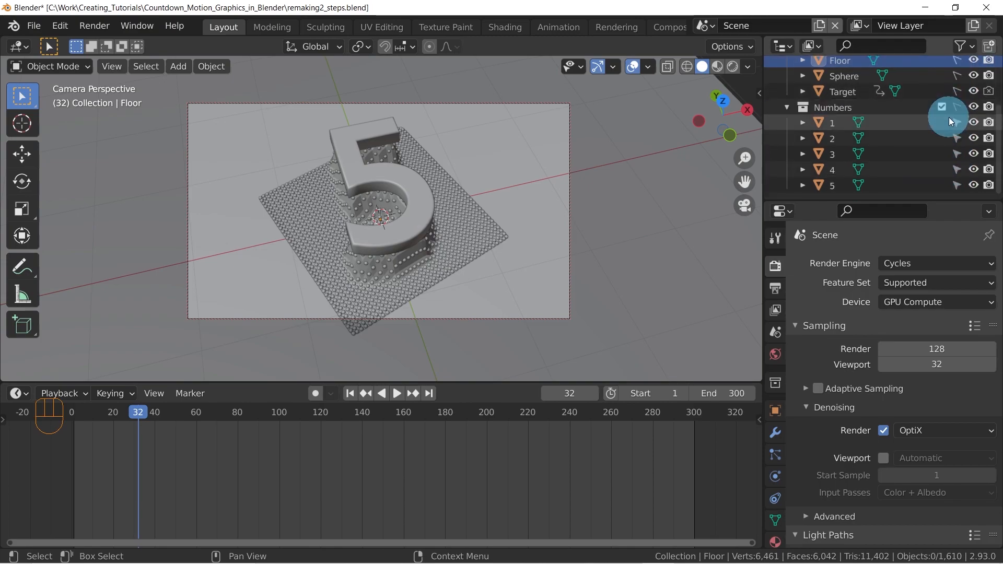
pyautogui.scroll(3, 949, 117)
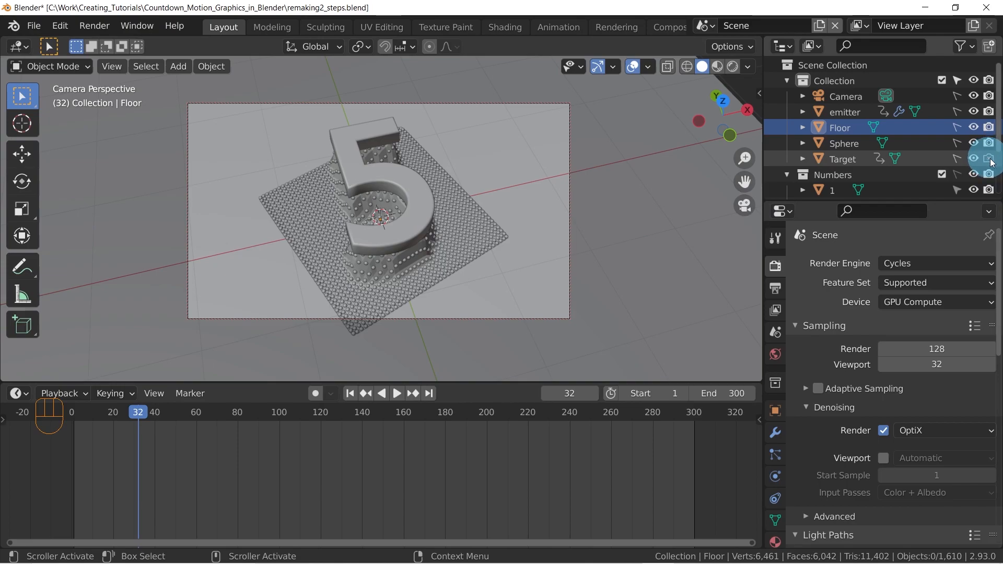
pyautogui.press('F12')
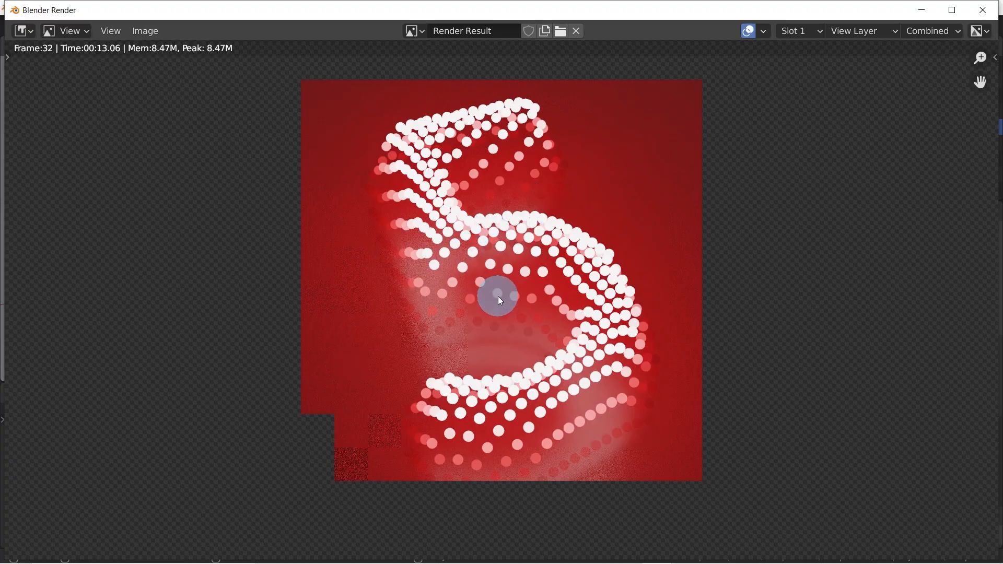
# Enable Motion Blur in the render settings, expand its options, and render frame 32 again
pyautogui.press('Escape')
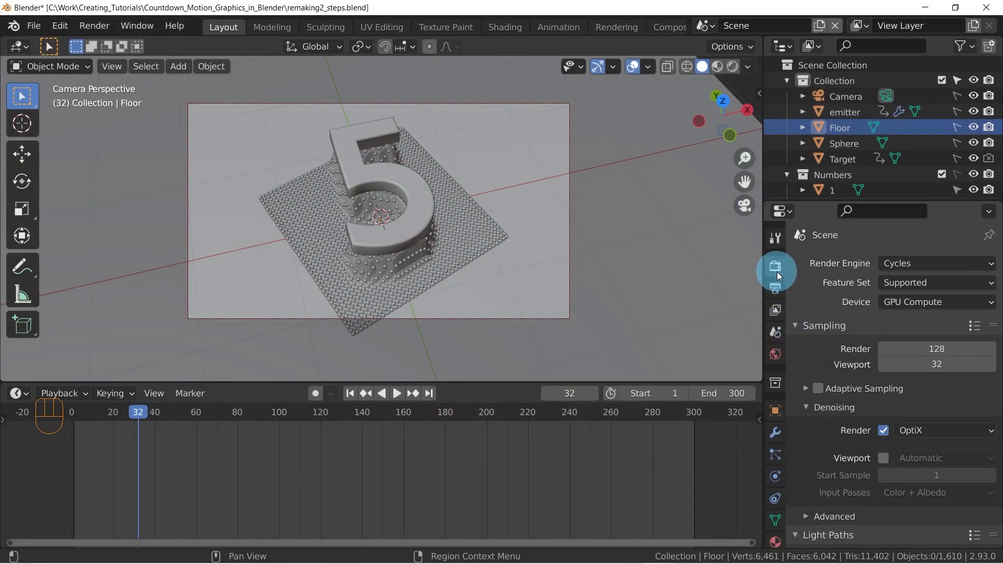
pyautogui.scroll(-10, 823, 297)
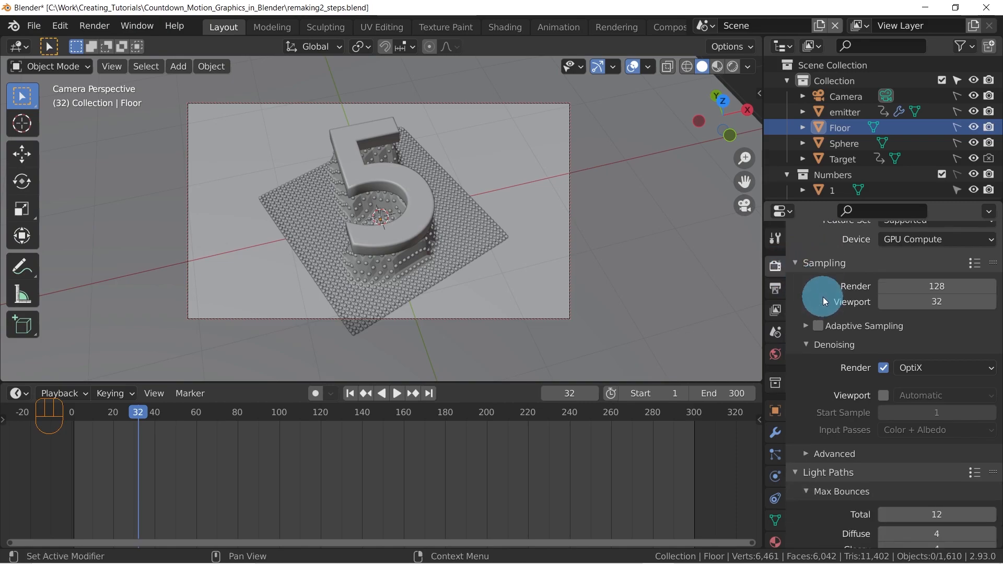
pyautogui.scroll(-4, 821, 293)
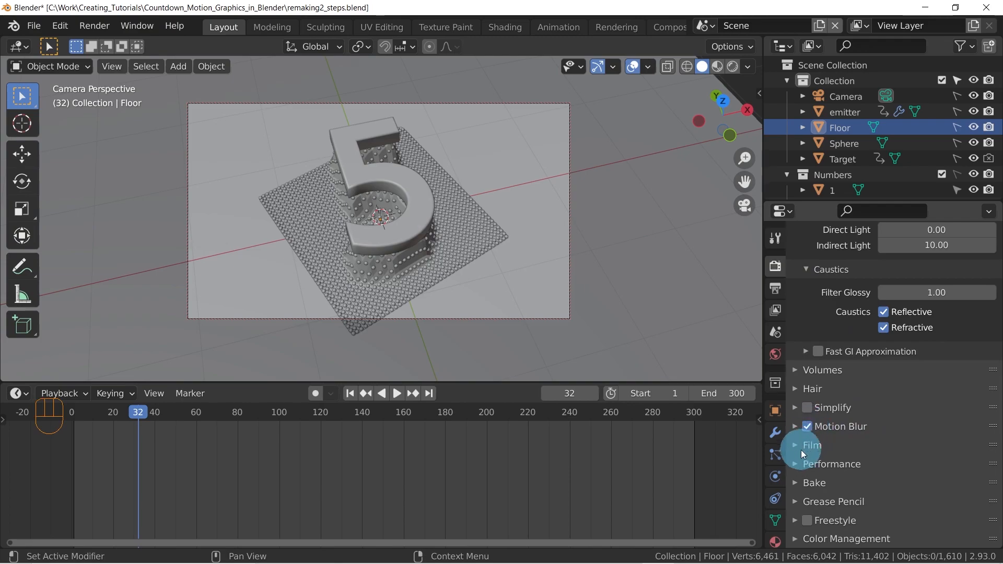
pyautogui.click(795, 426)
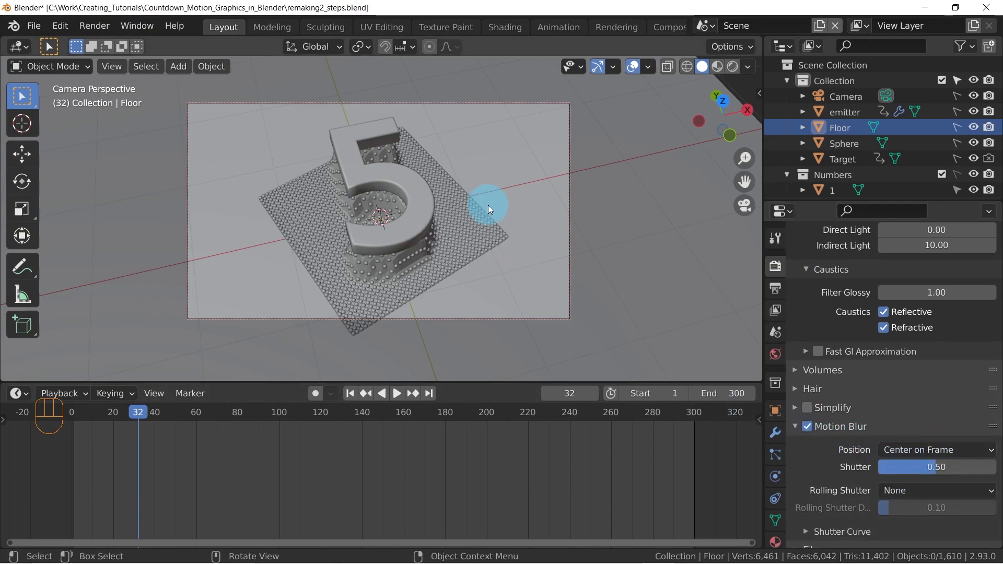
pyautogui.press('F12')
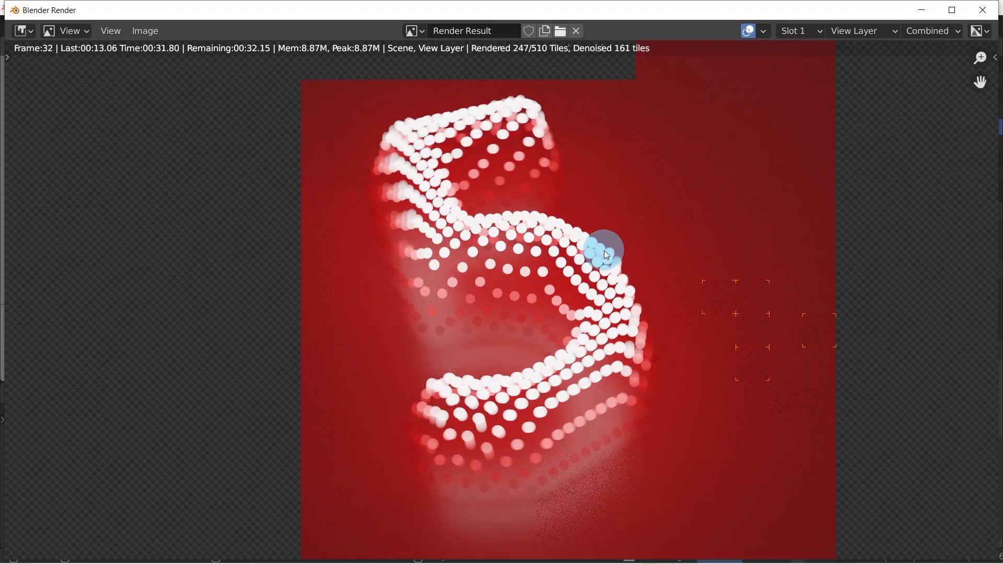
pyautogui.press('Escape')
pyautogui.click(996, 18)
# Set the motion blur shutter to 0.8 and start a test render of frame 32
pyautogui.moveTo(916, 470)
pyautogui.mouseDown()
pyautogui.moveTo(852, 466)
pyautogui.moveTo(934, 467)
pyautogui.mouseUp()
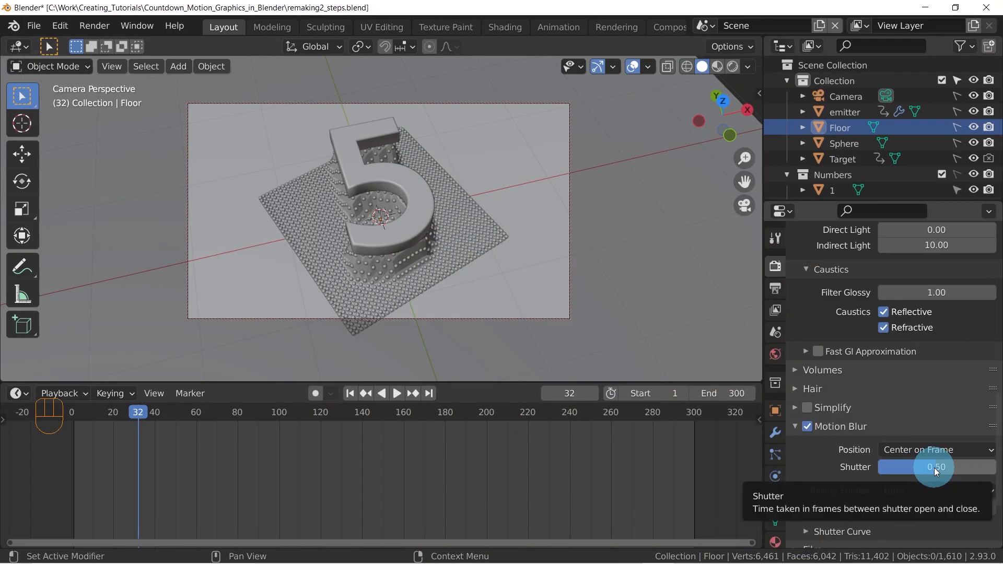
pyautogui.click(933, 468)
pyautogui.write('0.8')
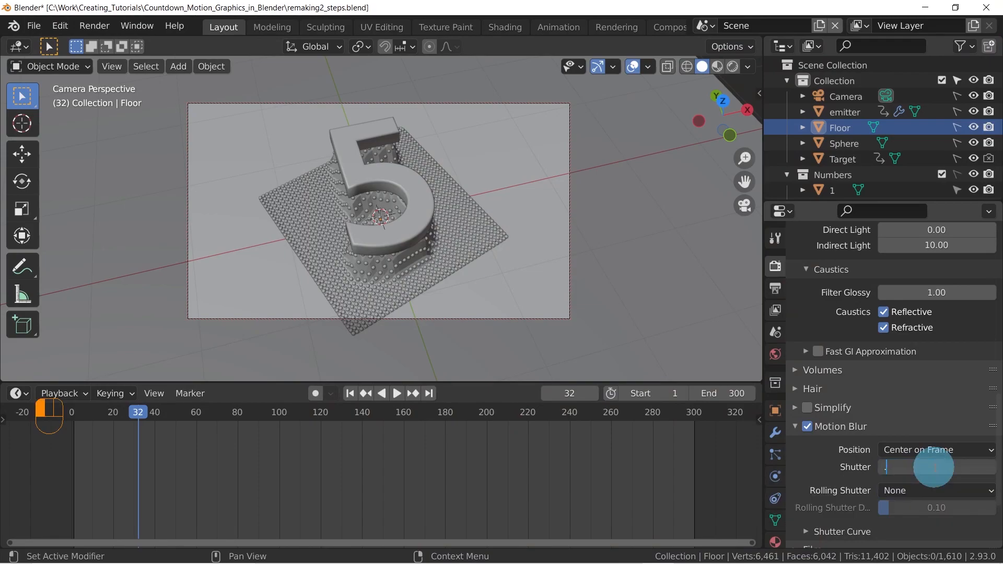
pyautogui.press('Return')
pyautogui.press('F12')
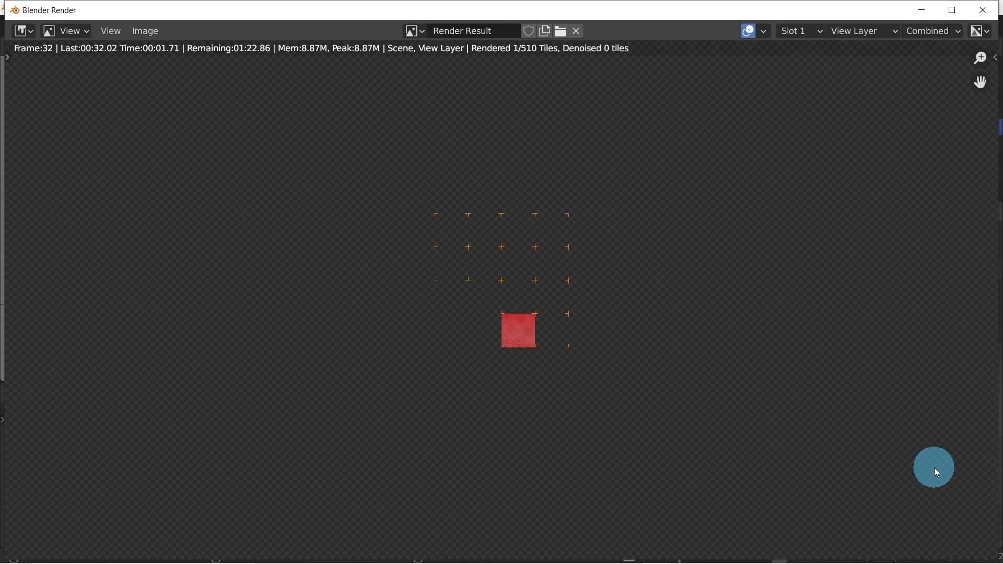
pyautogui.press('Escape')
# Set the motion blur shutter back to 0.5
pyautogui.doubleClick(931, 467)
pyautogui.write('.5')
pyautogui.press('Return')
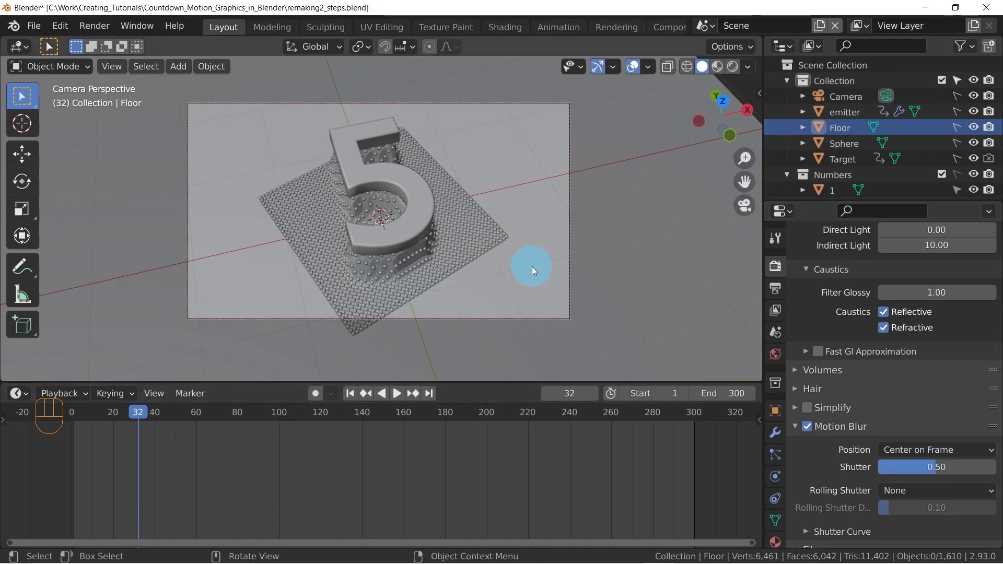
# Review the sampling and light path settings, and test-render frame 76 showing the number 4
pyautogui.scroll(10, 816, 271)
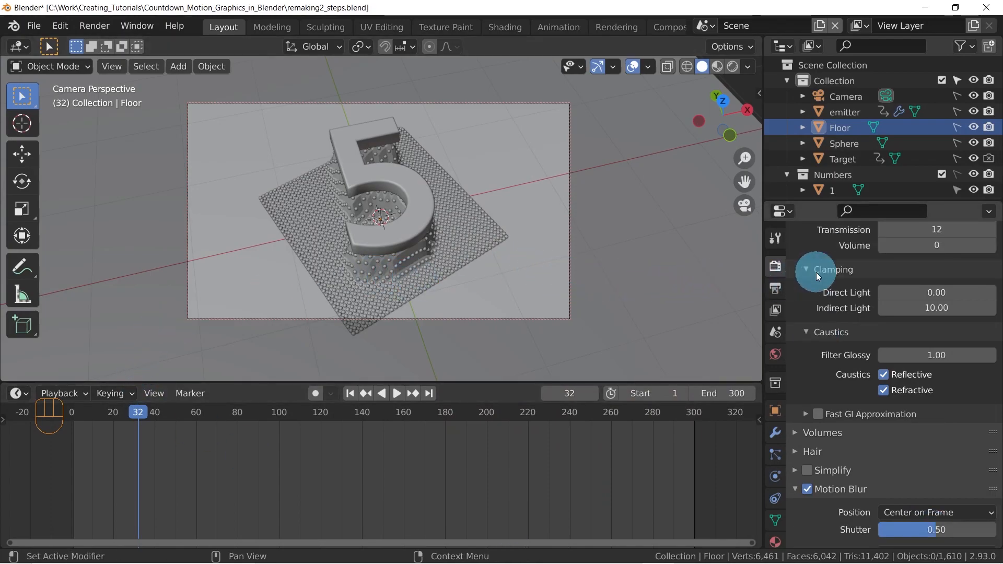
pyautogui.scroll(10, 815, 273)
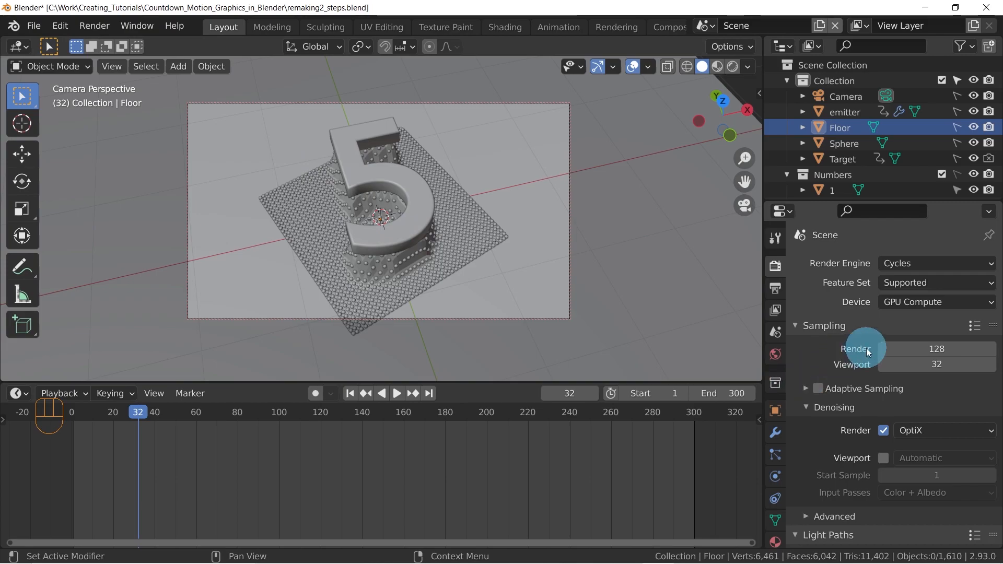
pyautogui.scroll(-6, 830, 342)
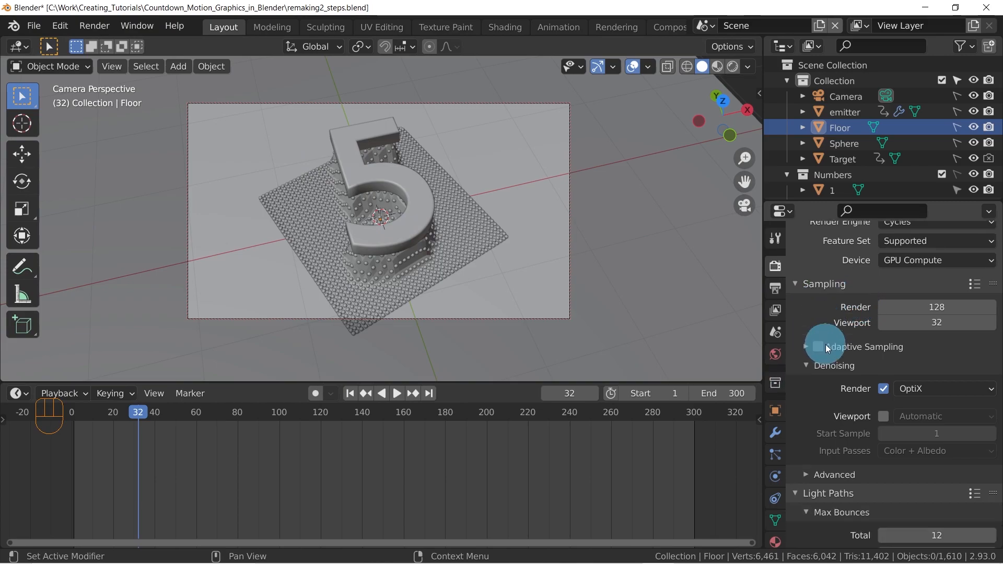
pyautogui.moveTo(157, 415); pyautogui.dragTo(230, 409)
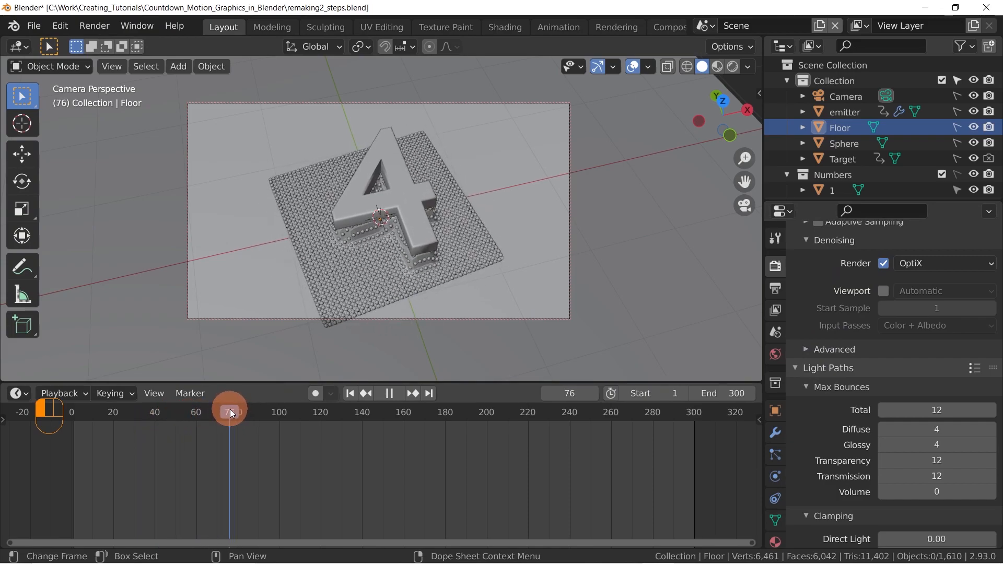
pyautogui.press('F12')
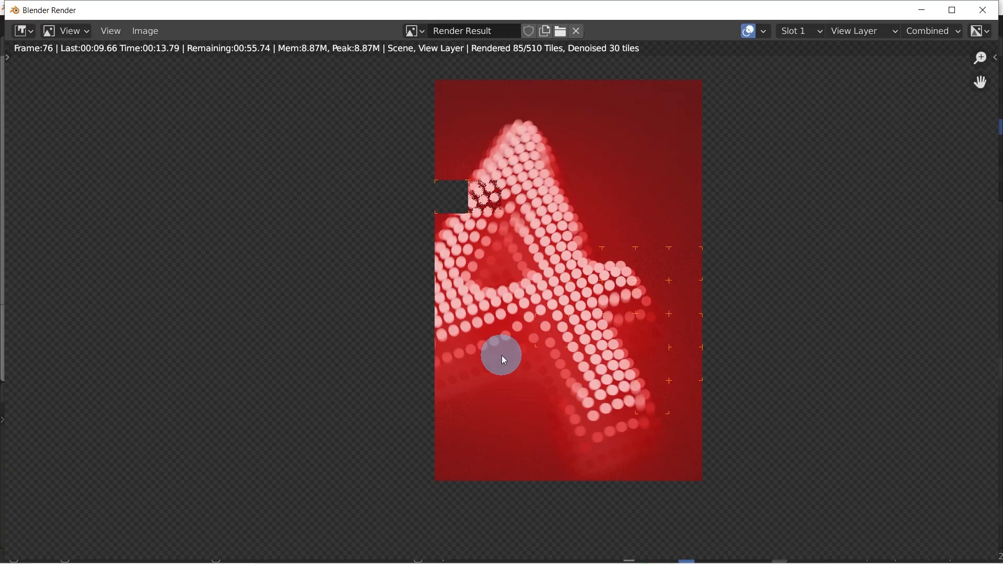
pyautogui.press('Escape')
pyautogui.press('Escape')
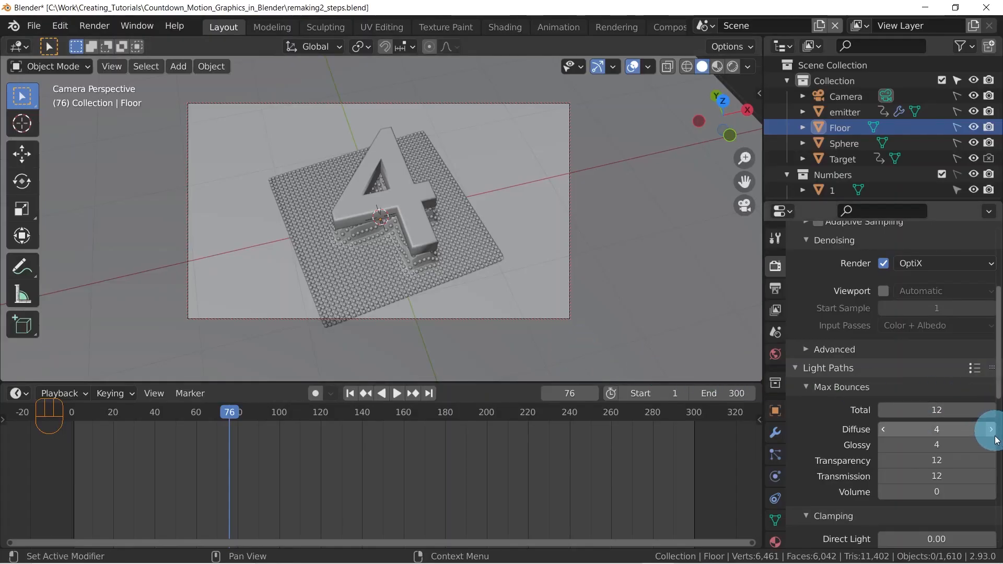
# Set the maximum transparency bounces to 6 and test-render frame 76
pyautogui.click(935, 459)
pyautogui.write('6')
pyautogui.press('Return')
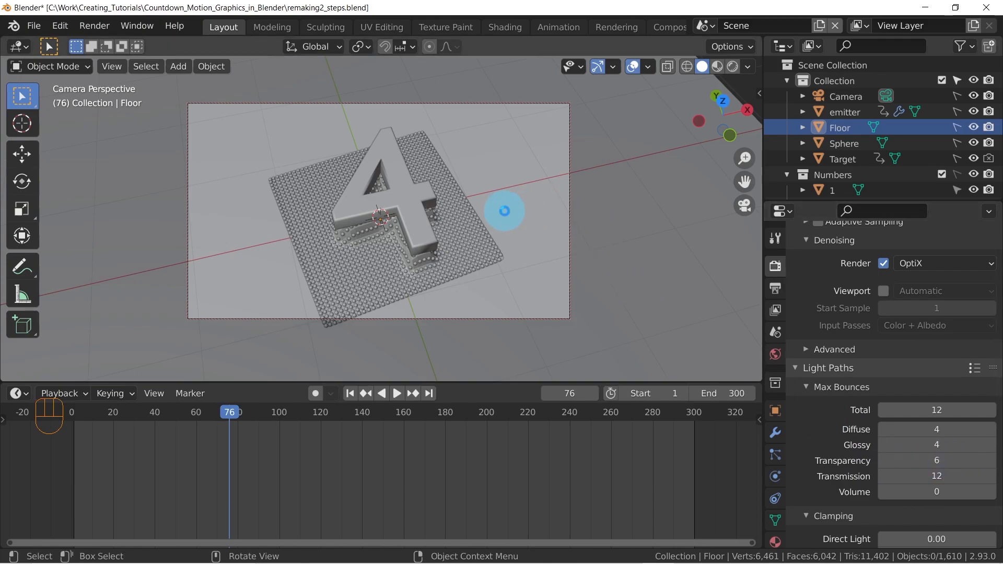
pyautogui.press('F12')
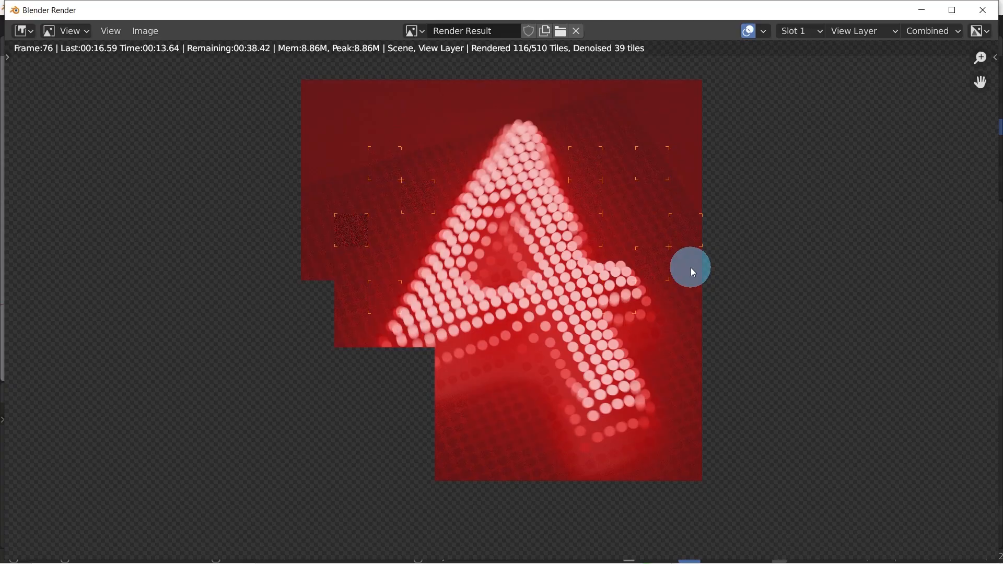
pyautogui.press('Escape')
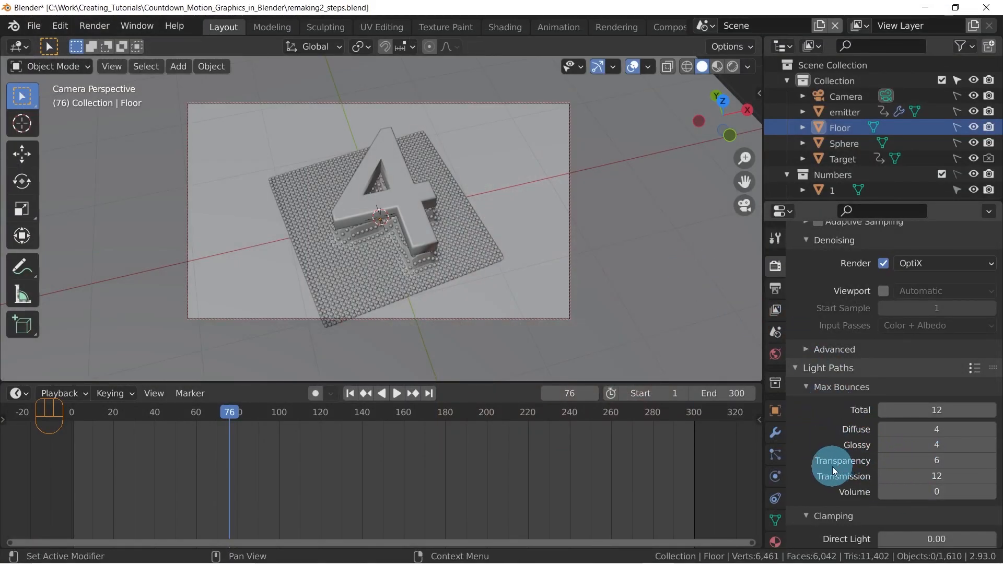
# Restore the maximum transparency bounces to 12 and test-render frame 76 again
pyautogui.click(924, 460)
pyautogui.write('12')
pyautogui.press('Return')
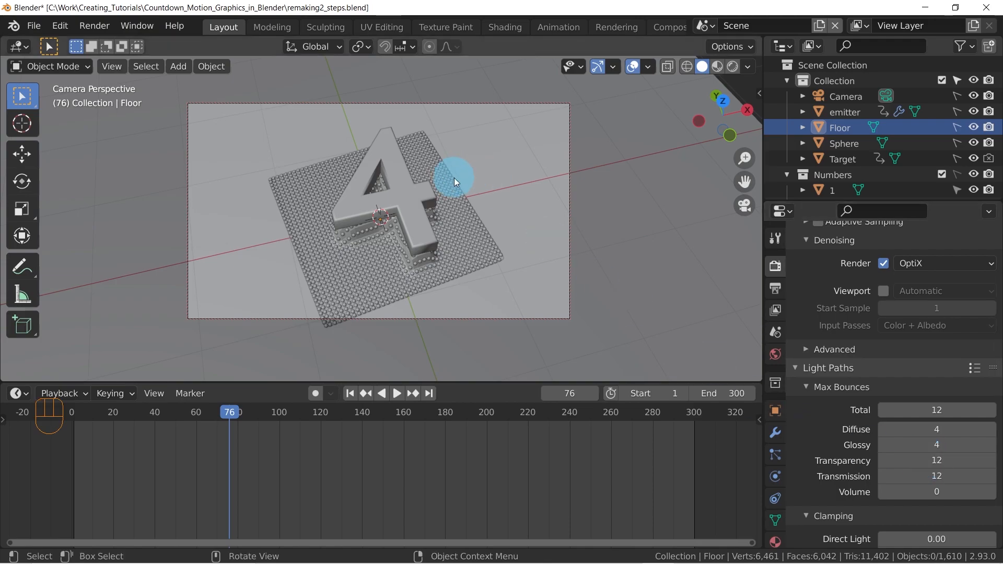
pyautogui.press('F12')
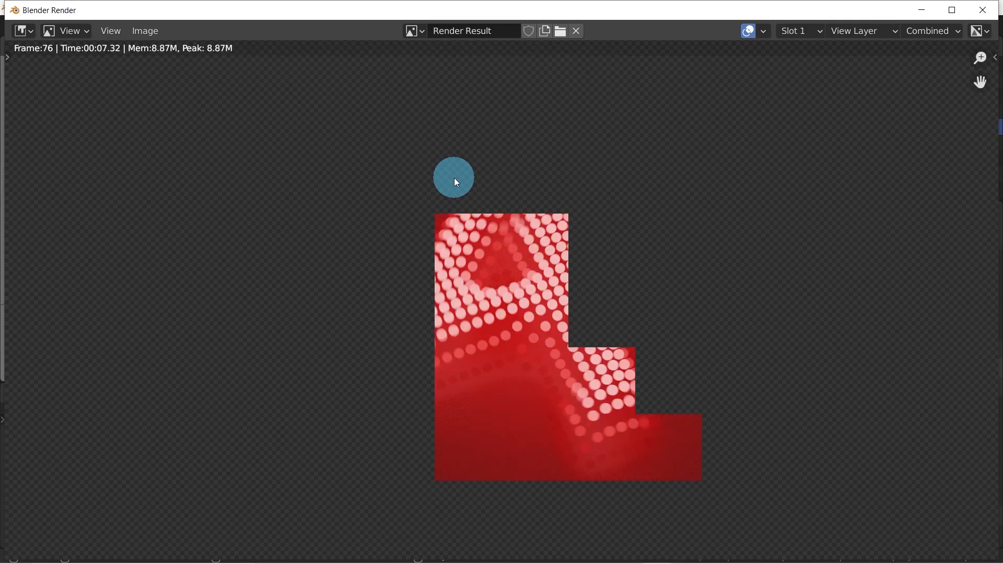
pyautogui.press('Escape')
# Move to frame 221 on the timeline and test-render the number 2
pyautogui.click(547, 412)
pyautogui.moveTo(547, 413); pyautogui.dragTo(530, 401)
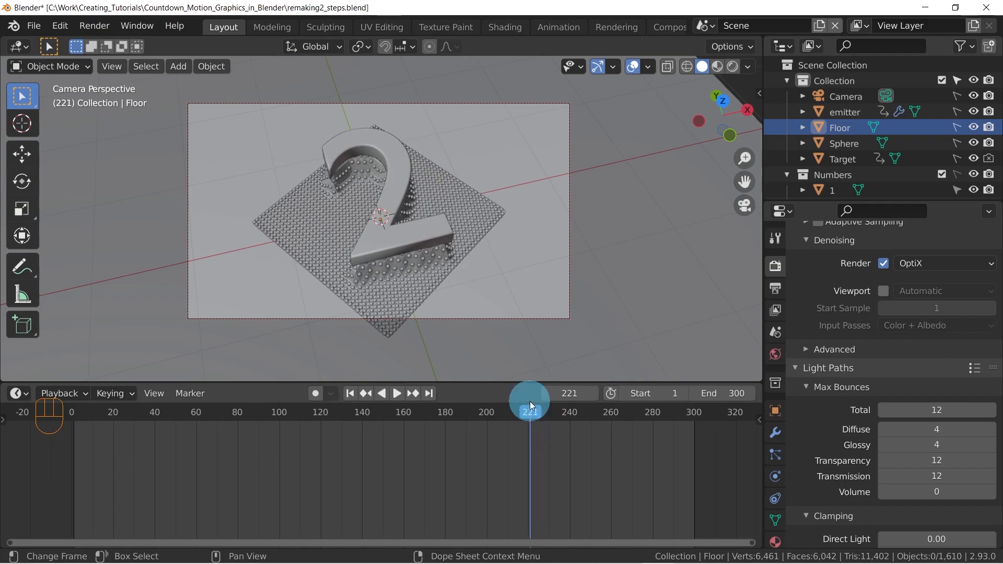
pyautogui.press('F12')
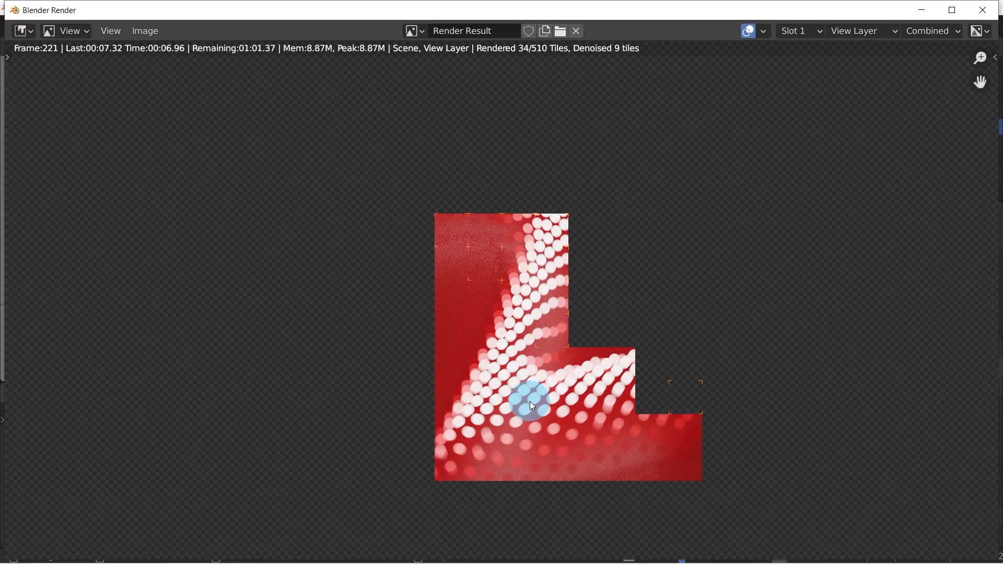
pyautogui.press('Escape')
pyautogui.press('Escape')
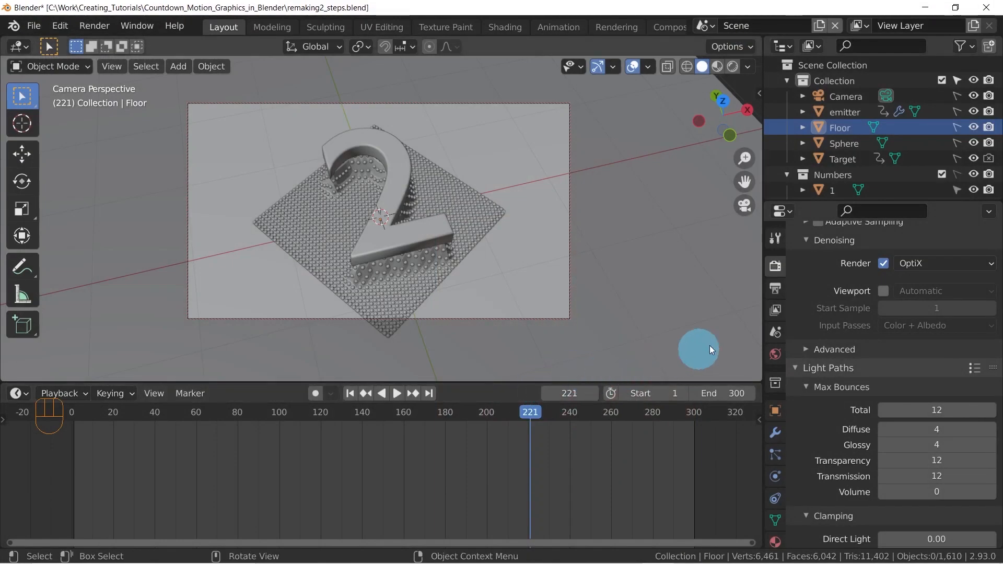
# Show the output settings, check the frame rate options, and open the file format choices
pyautogui.scroll(-1, 866, 314)
pyautogui.scroll(1, 865, 313)
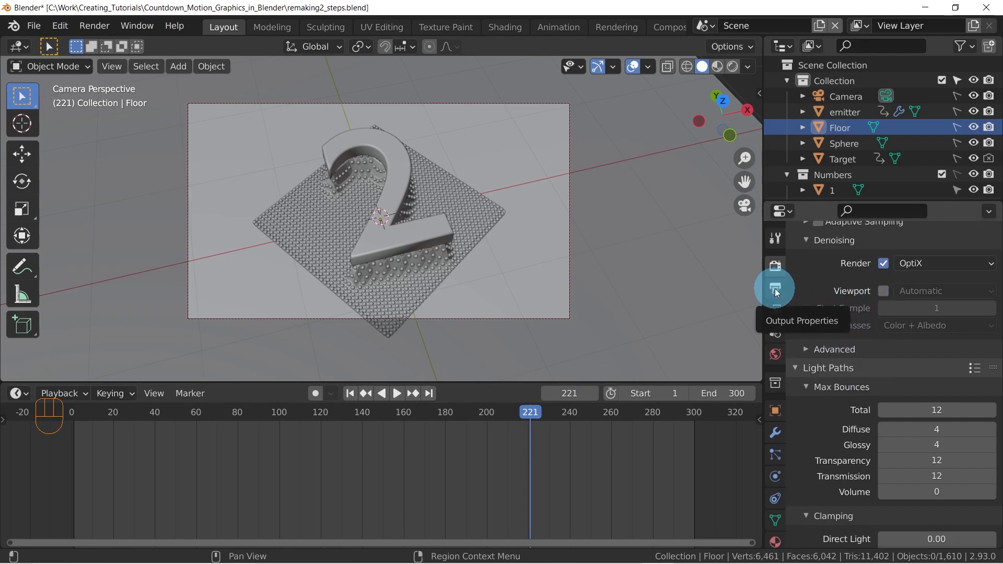
pyautogui.click(775, 288)
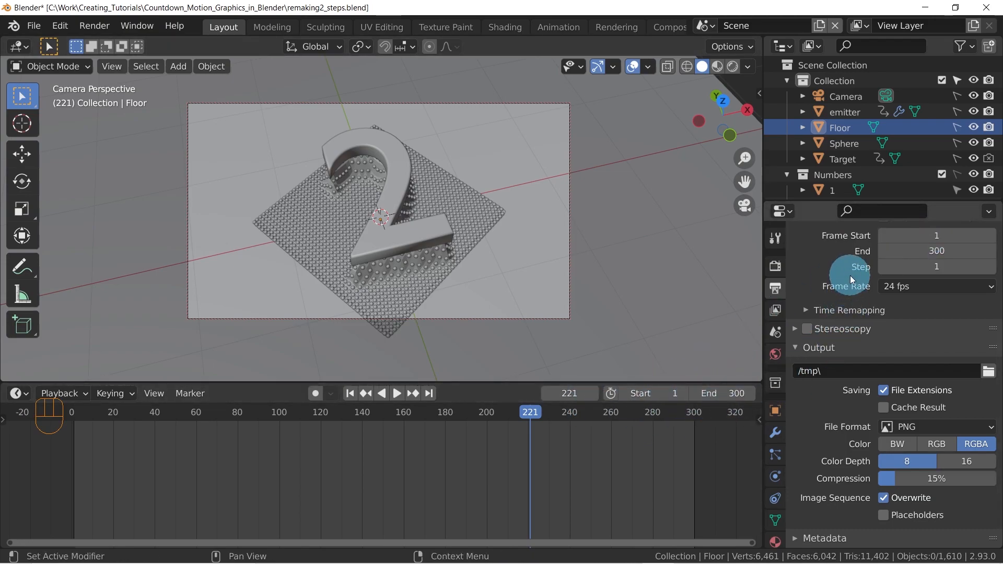
pyautogui.click(919, 287)
pyautogui.click(943, 426)
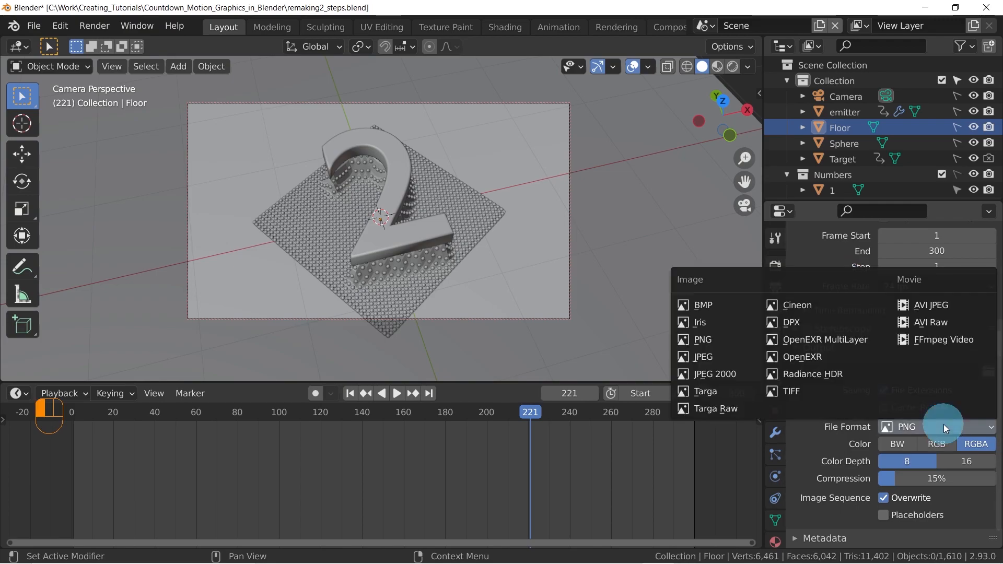
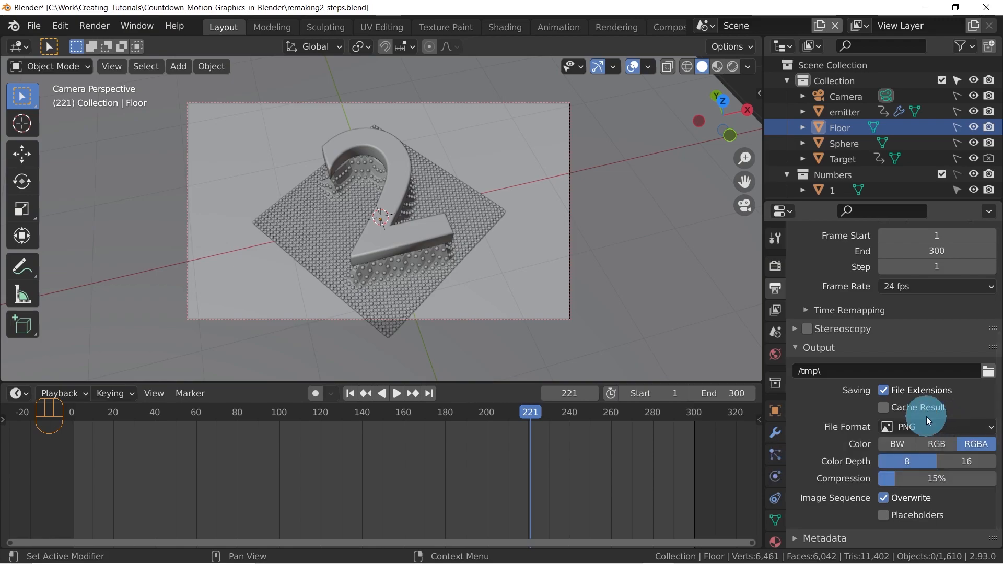
# Set the output file format to JPEG
pyautogui.click(935, 429)
pyautogui.click(715, 360)
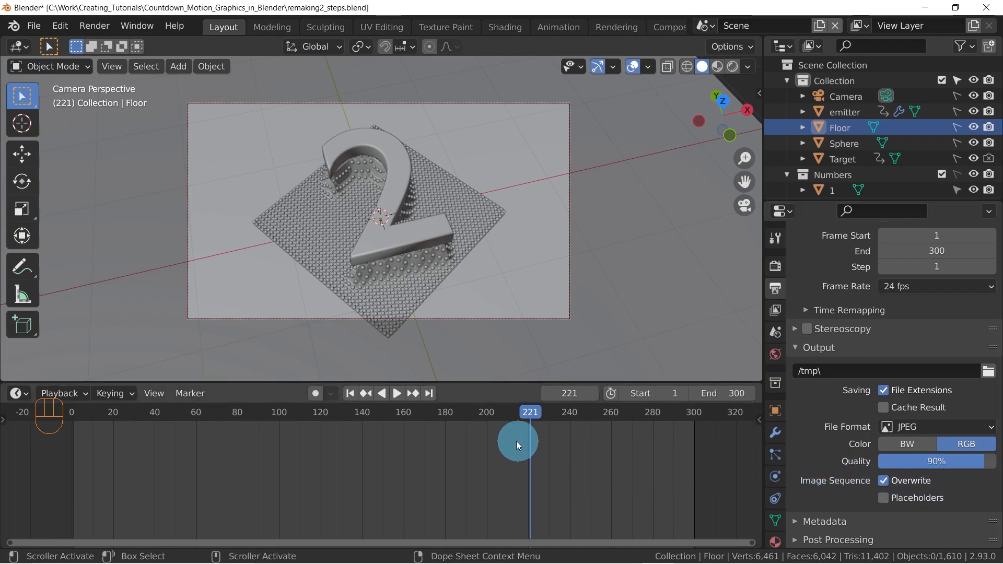
# Move to frame 80 on the timeline and set the start frame of the render range to 81
pyautogui.moveTo(261, 412); pyautogui.dragTo(235, 415)
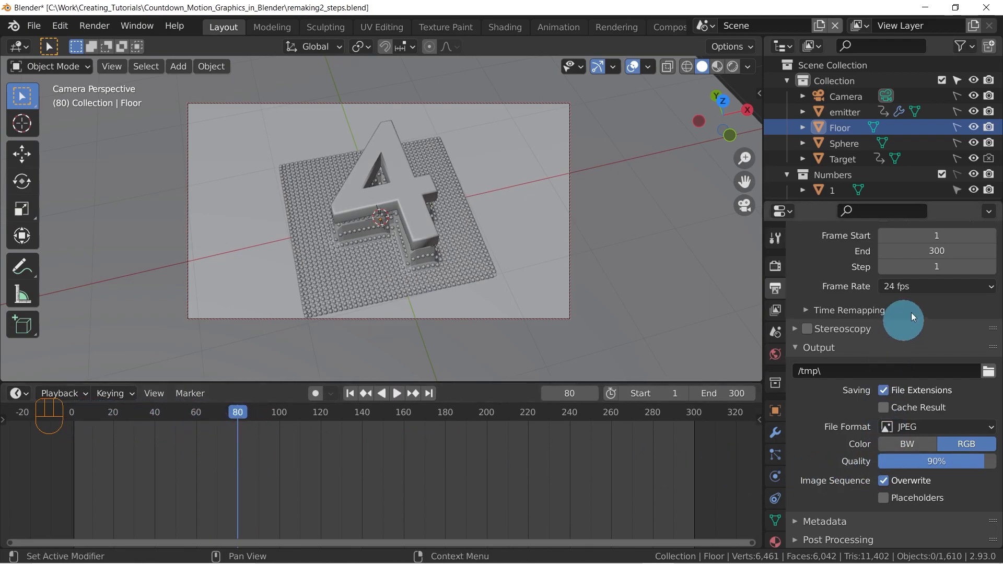
pyautogui.click(932, 236)
pyautogui.write('81')
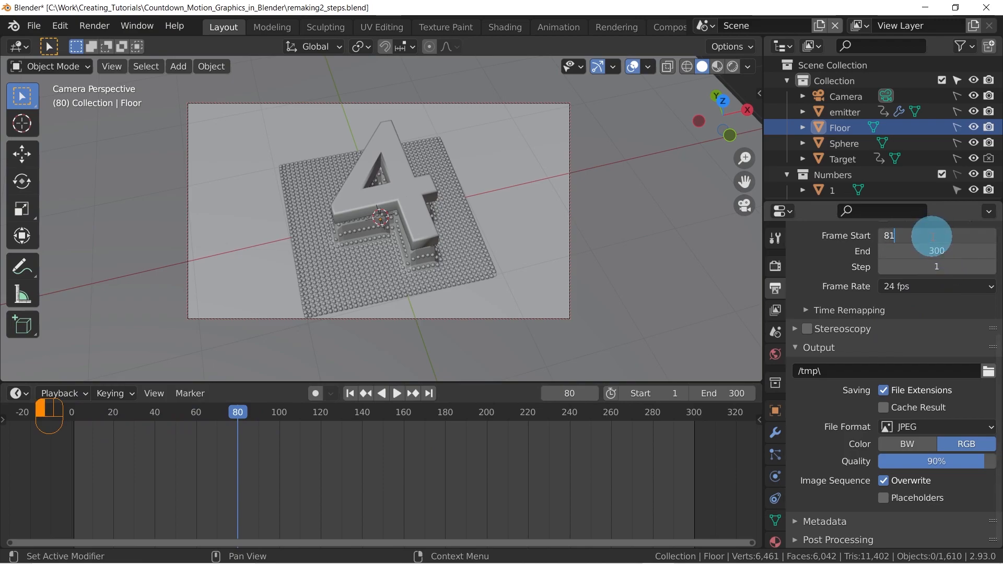
pyautogui.press('Return')
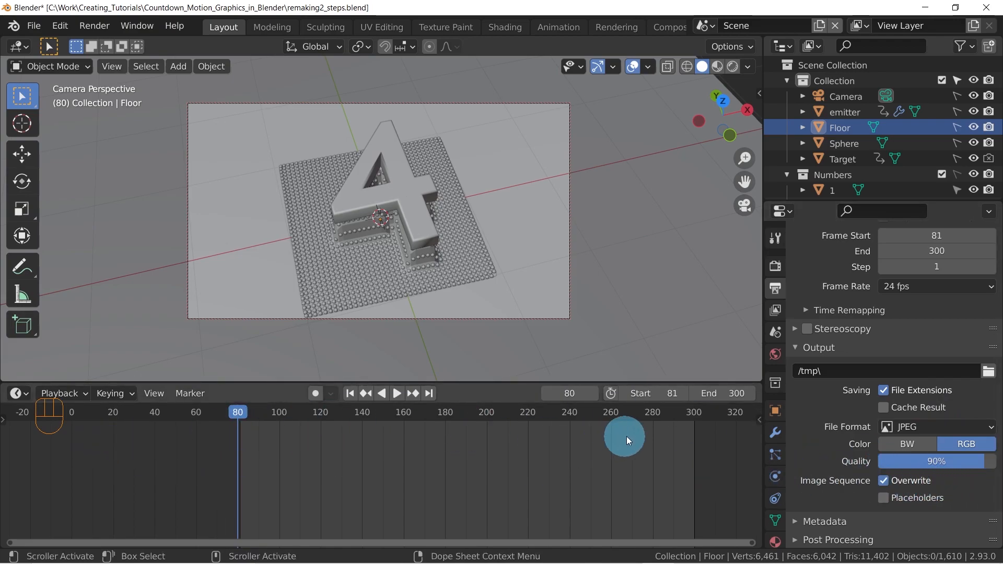
# Set the start frame of the render range to 0
pyautogui.click(912, 236)
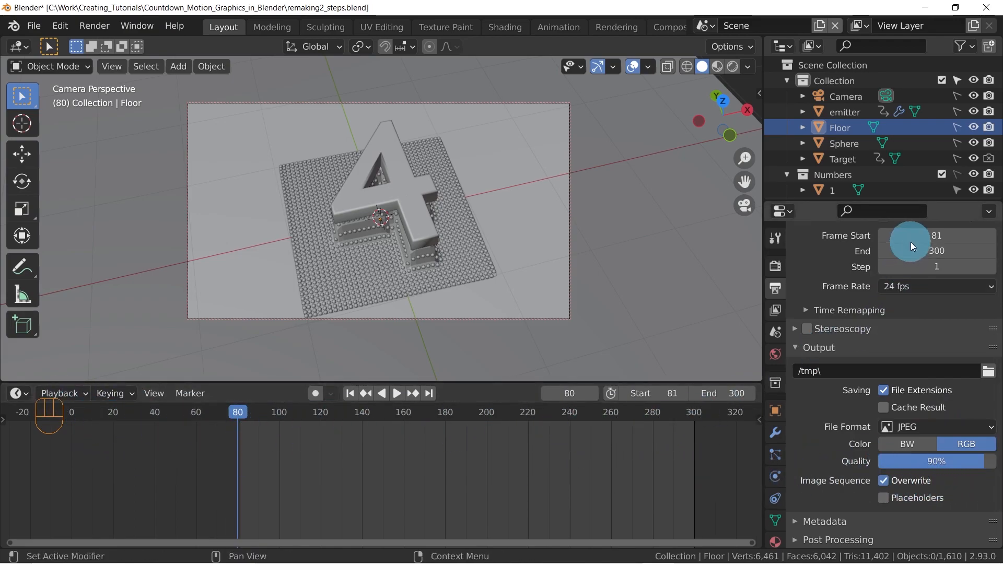
pyautogui.write('0')
pyautogui.press('Return')
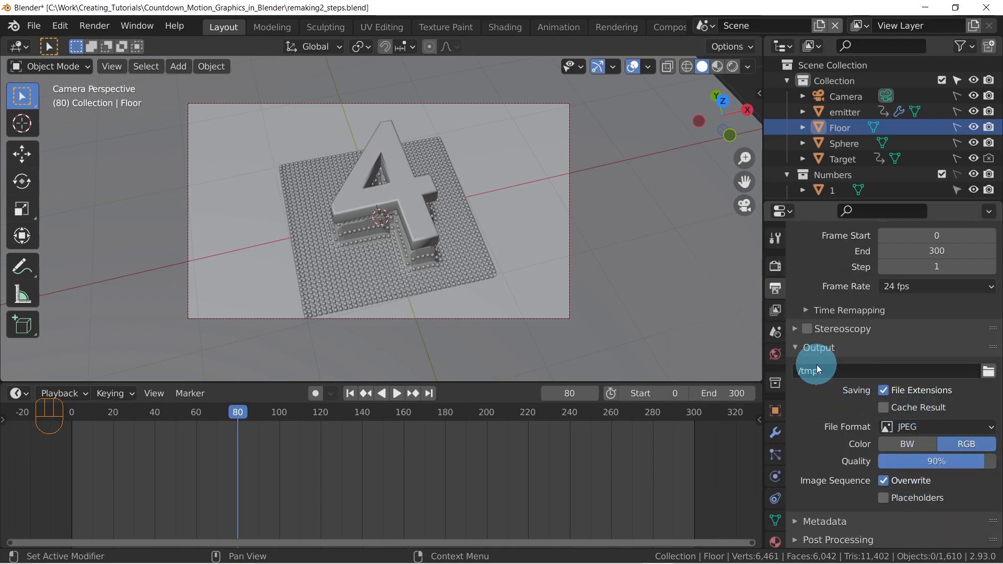
# Set the output path to the Render folder inside Countdown_MG_in_Blender_2, using the file name prefix Countdown_MG_
pyautogui.click(990, 372)
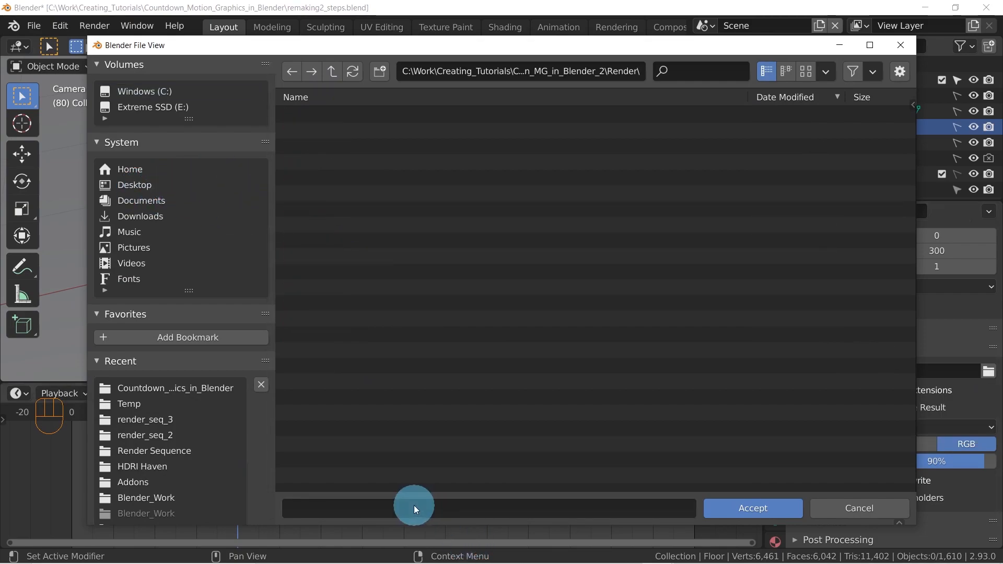
pyautogui.click(413, 504)
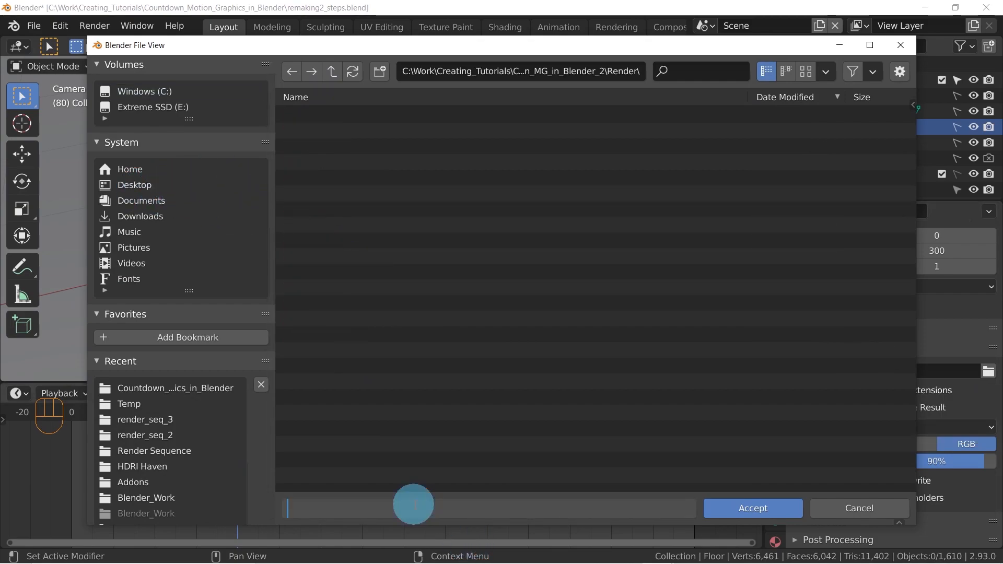
pyautogui.write('Countdown_MG_')
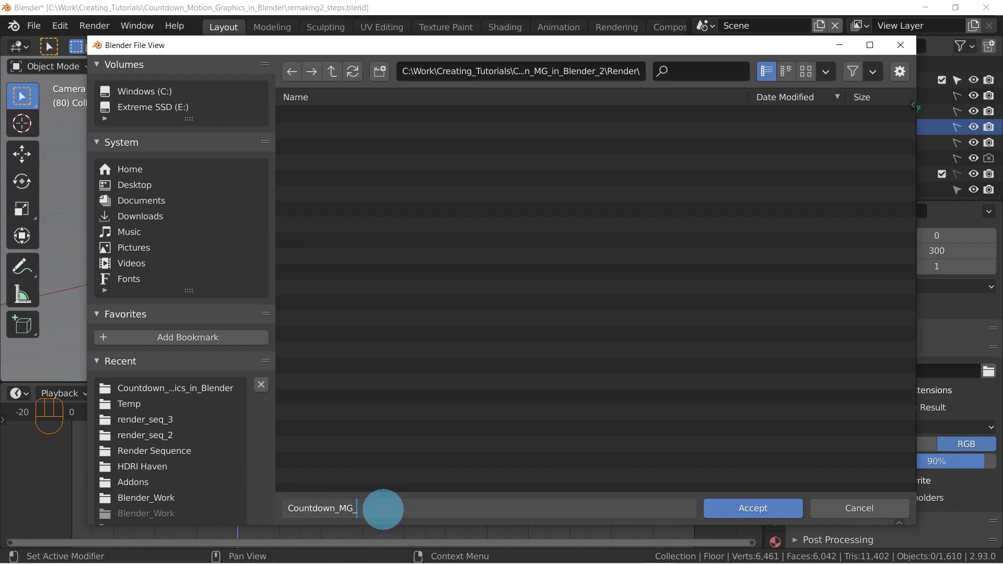
pyautogui.click(776, 509)
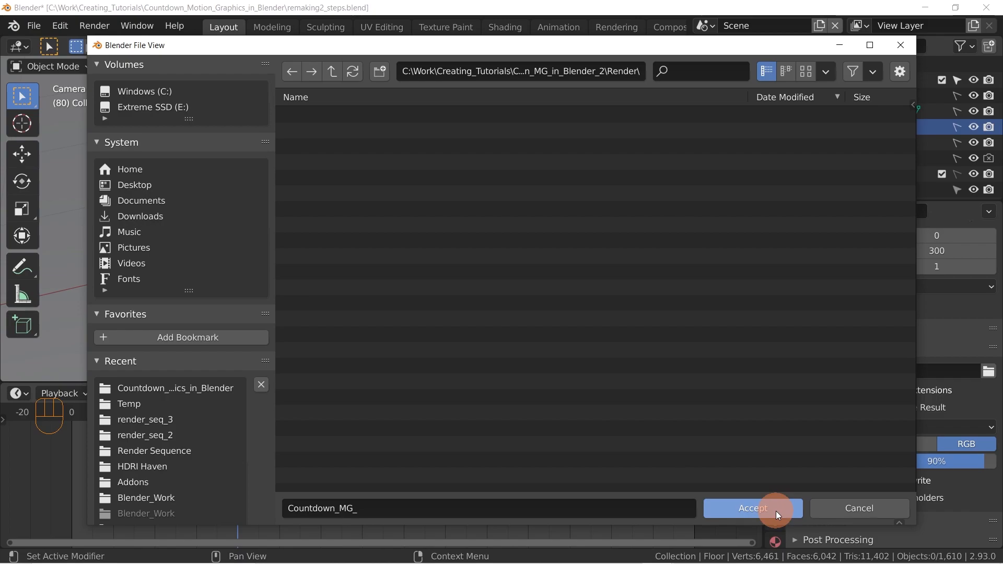
pyautogui.click(729, 508)
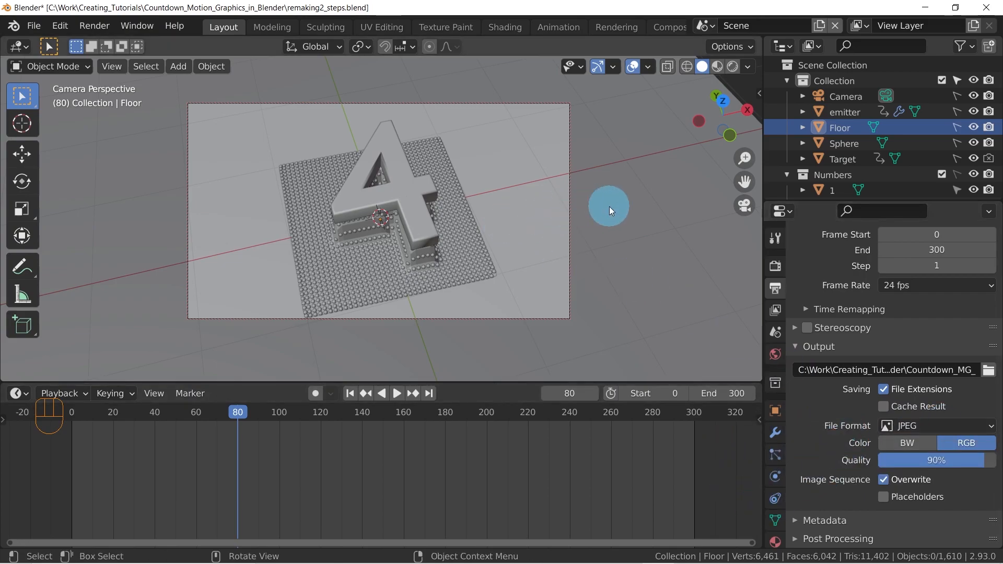
# Start rendering the animation from frame 0 and cancel the render
pyautogui.hotkey('ctrl', 'F12')
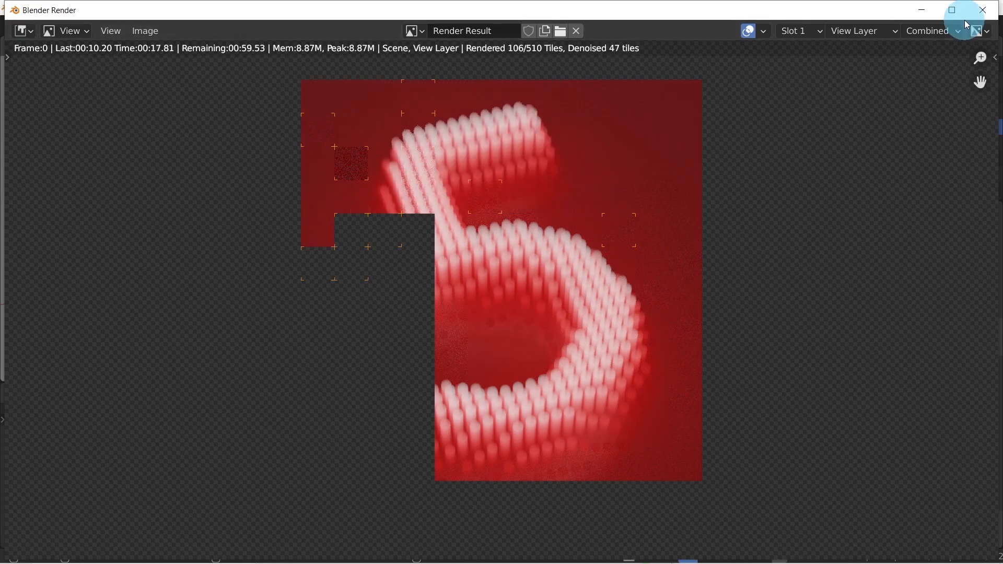
pyautogui.press('Escape')
pyautogui.press('Escape')
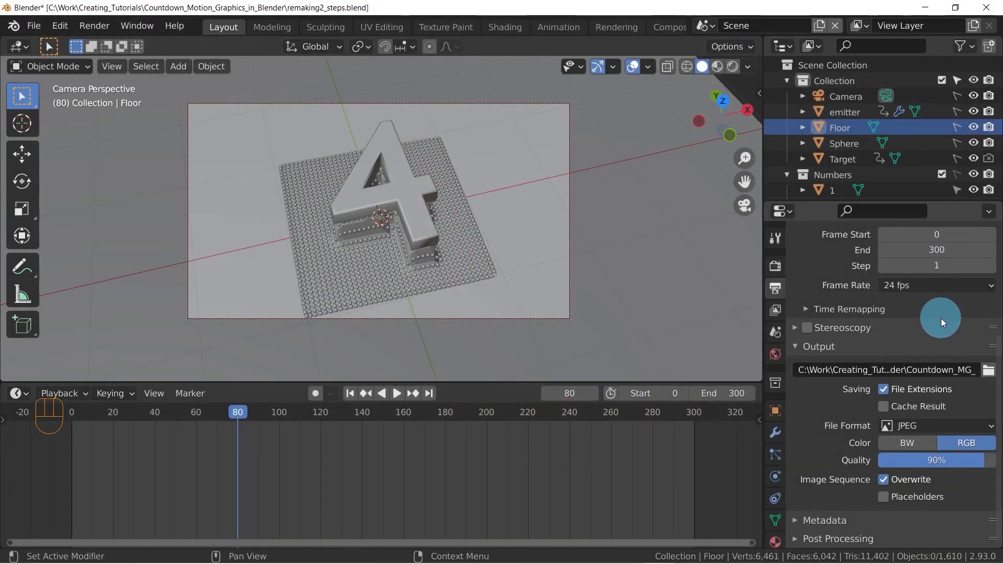
# Set the start frame to 1 and move the playhead to that frame
pyautogui.click(939, 235)
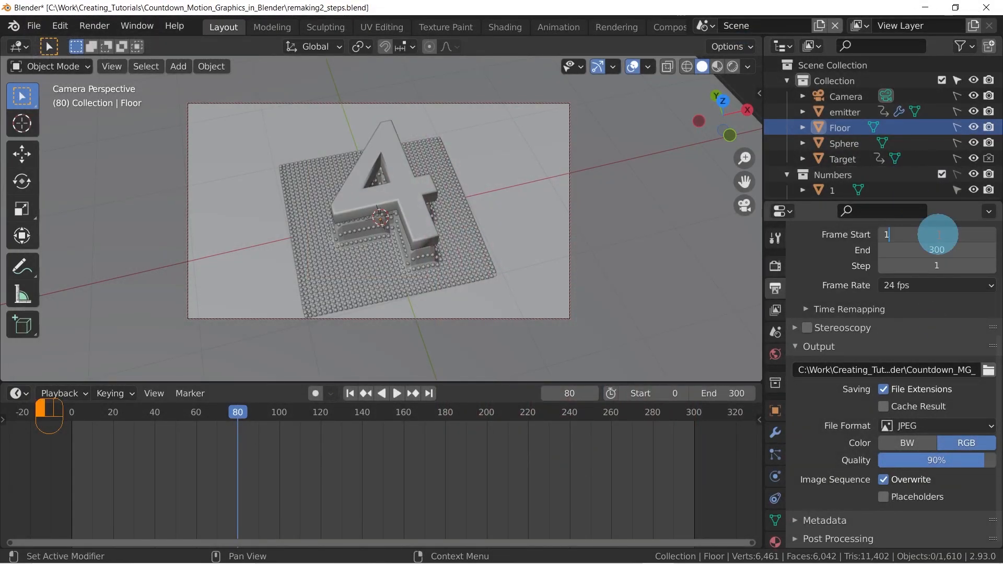
pyautogui.press('Return')
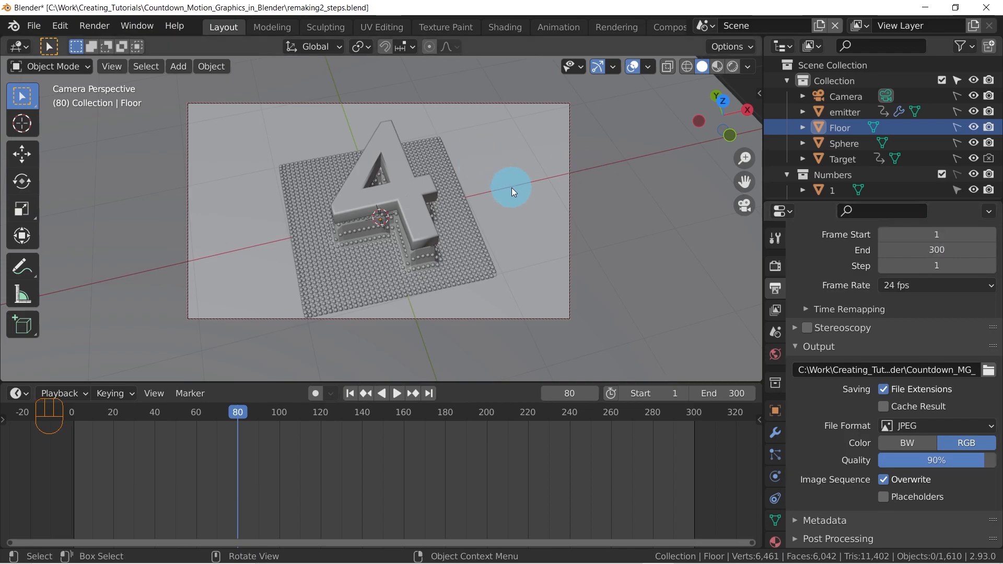
pyautogui.hotkey('shift', 'Left')
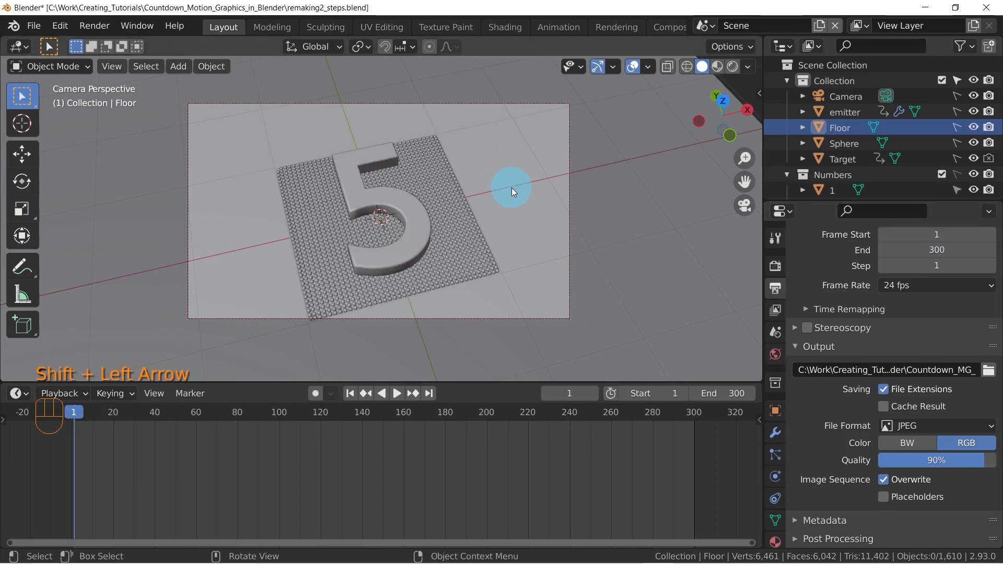
# Start a render at frame 1 to check the particles, and close the render window
pyautogui.press('ctrl')
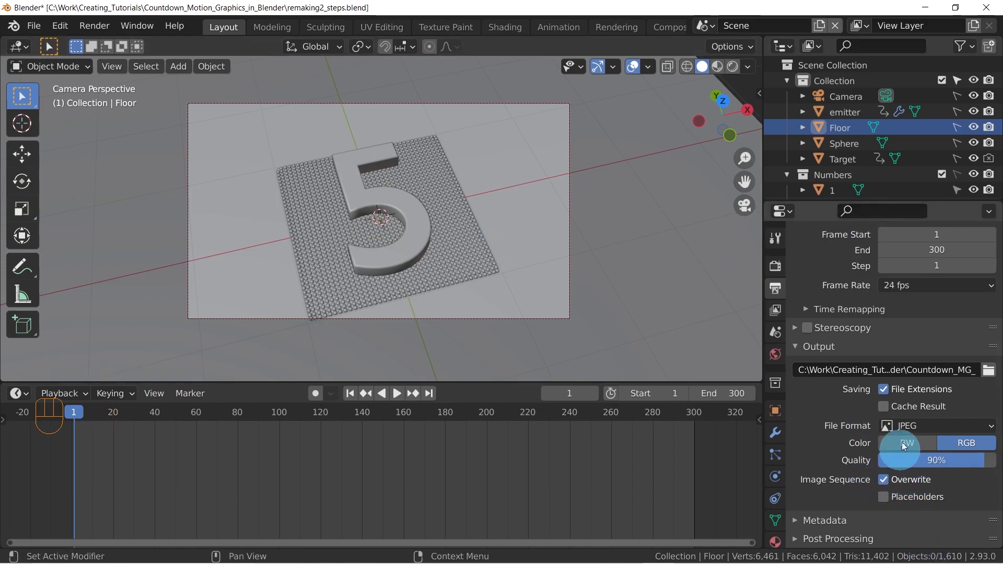
pyautogui.moveTo(336, 558)
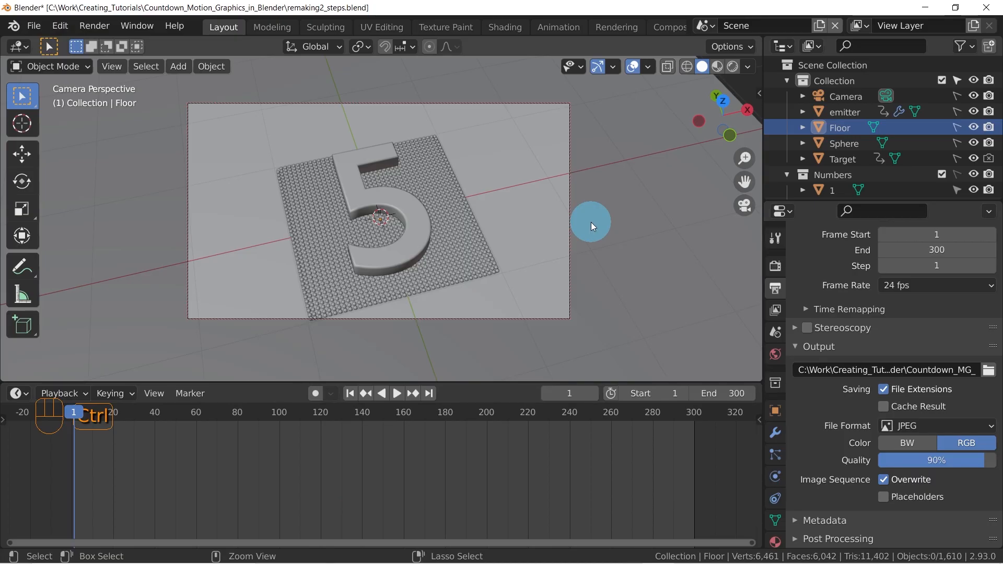
pyautogui.press('F12')
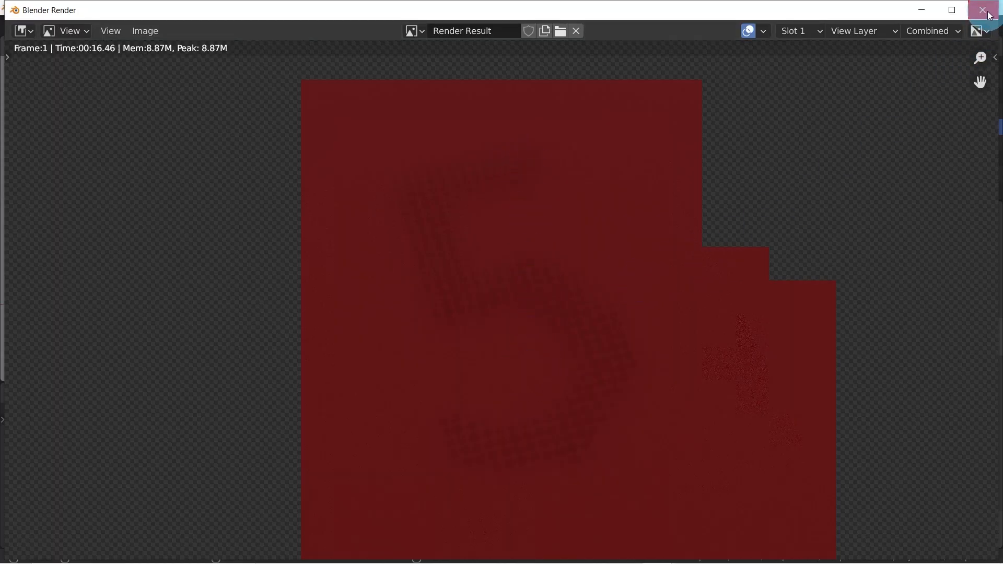
pyautogui.click(981, 9)
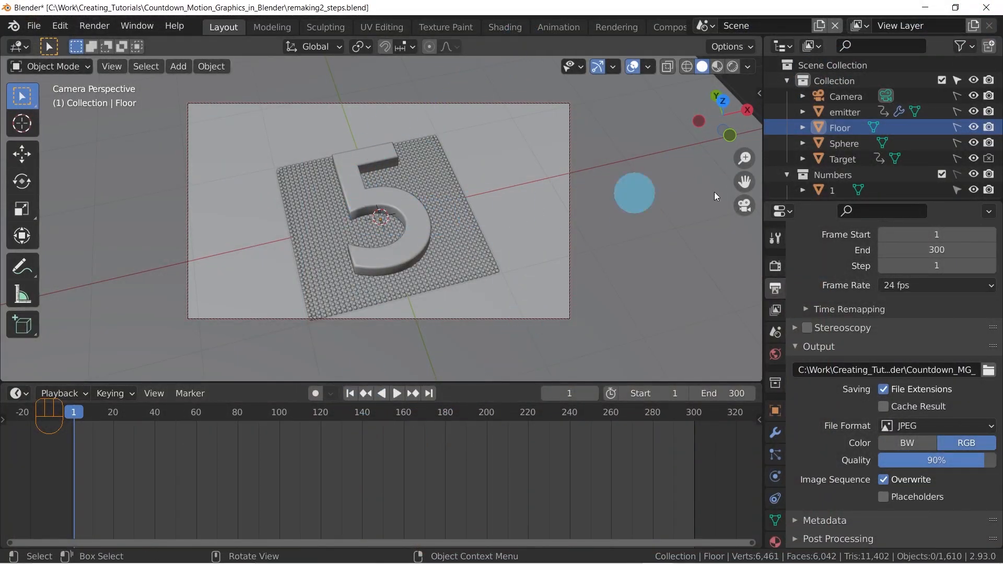
# In the Sphere's Particles_Material, move the first color ramp's black stop to position 0.018 and test-render frame 1
pyautogui.click(851, 142)
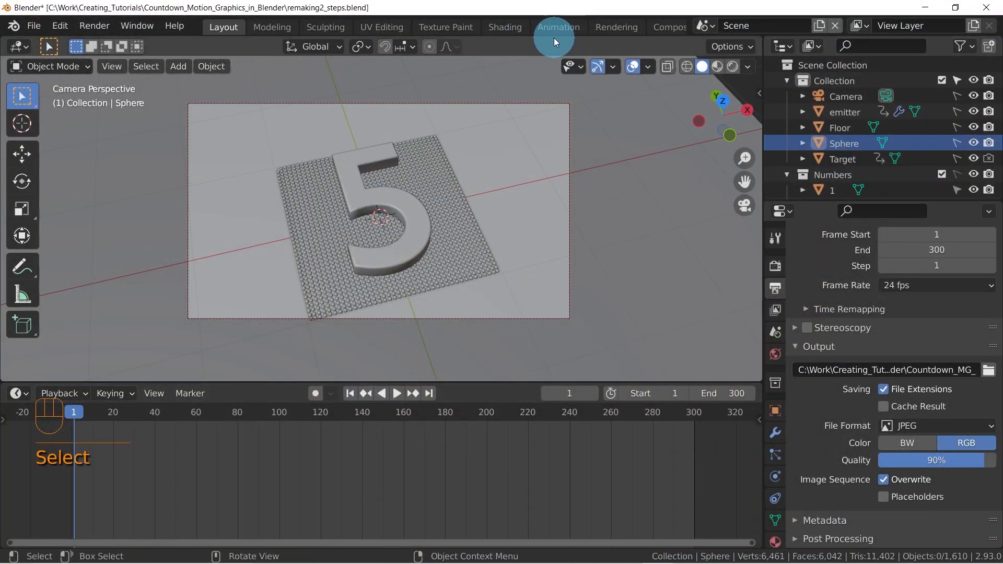
pyautogui.click(511, 31)
pyautogui.moveTo(319, 469); pyautogui.dragTo(495, 451, button='middle')
pyautogui.scroll(-12, 494, 450)
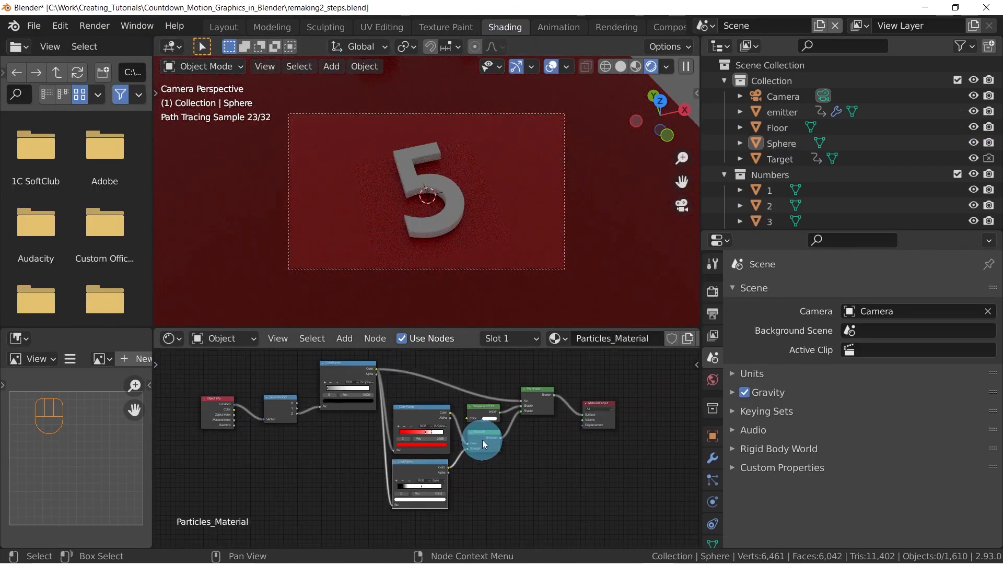
pyautogui.scroll(5, 366, 426)
pyautogui.moveTo(261, 403); pyautogui.dragTo(410, 458, button='middle')
pyautogui.scroll(5, 397, 459)
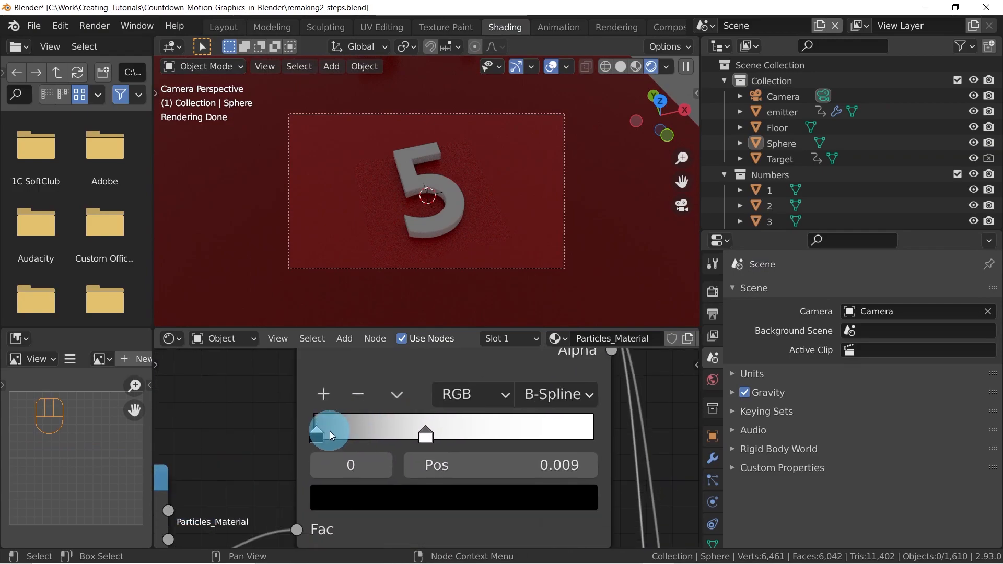
pyautogui.moveTo(325, 431); pyautogui.dragTo(327, 433)
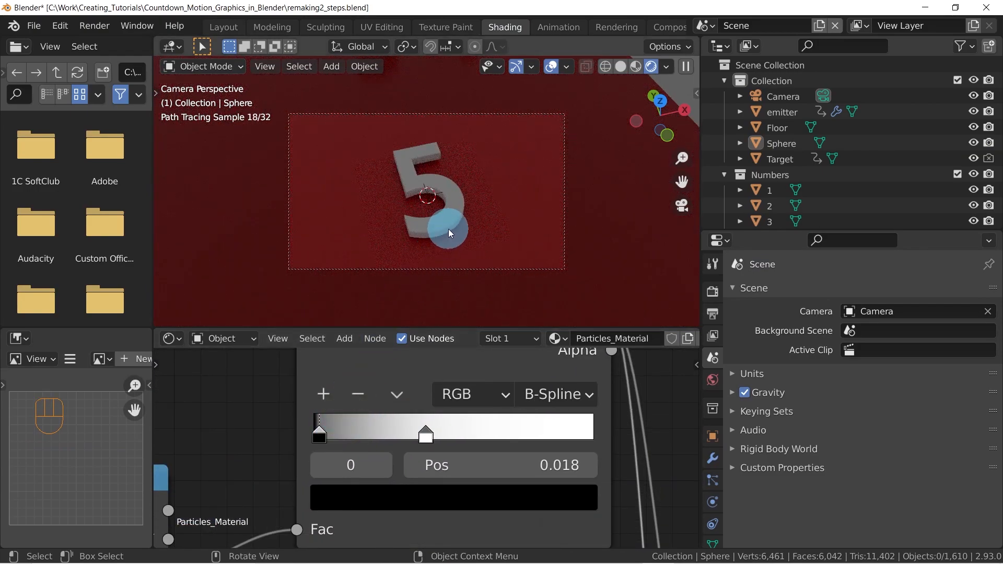
pyautogui.press('F12')
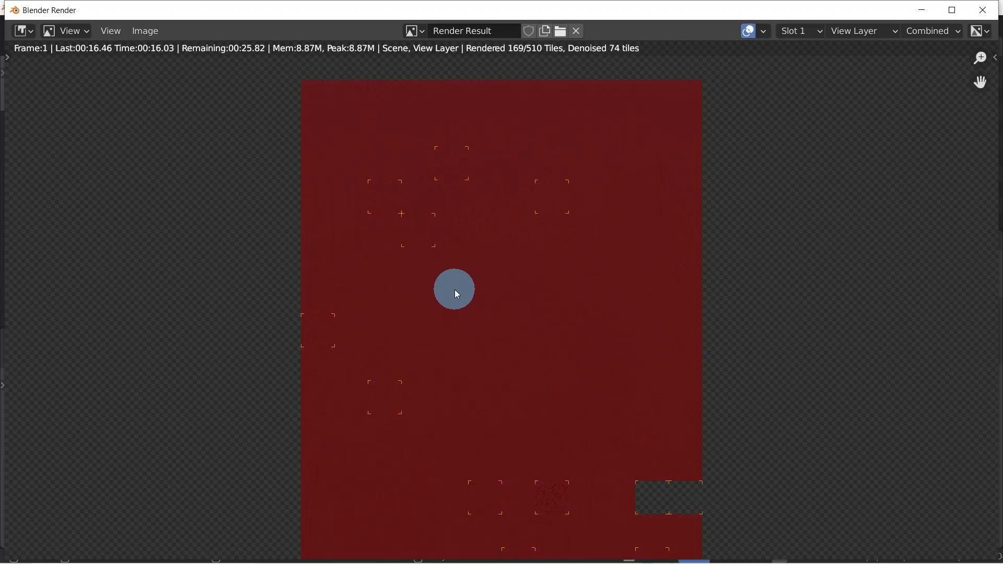
pyautogui.scroll(5, 454, 290)
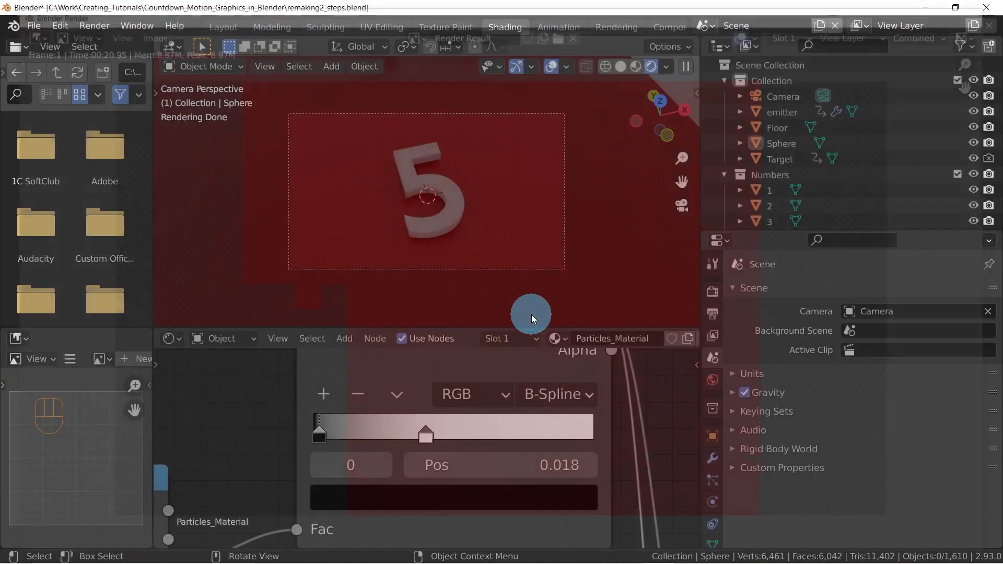
# Move the color ramp's black stop to position 0.033 and test-render frame 1 again
pyautogui.click(320, 435)
pyautogui.moveTo(321, 436); pyautogui.dragTo(324, 436)
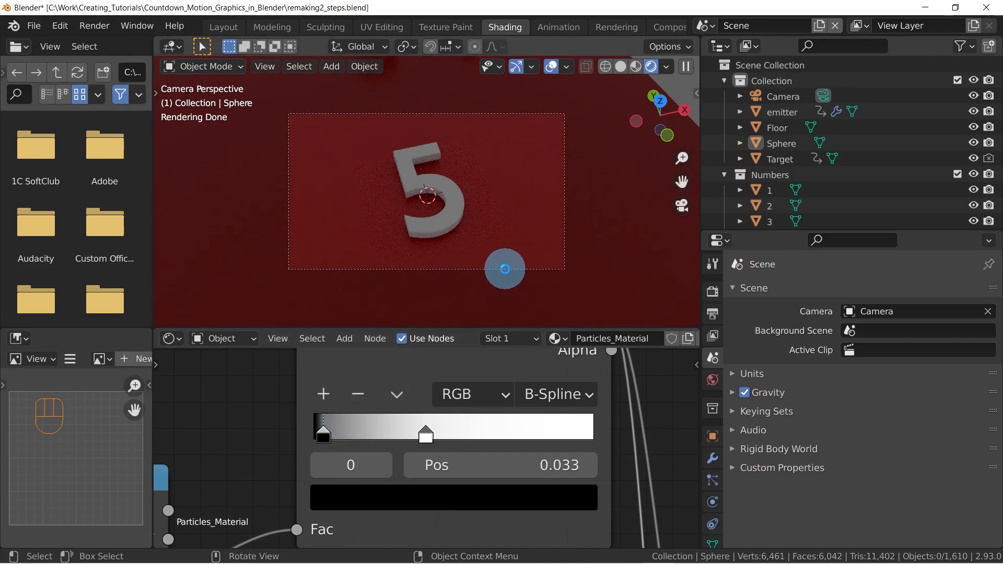
pyautogui.press('F12')
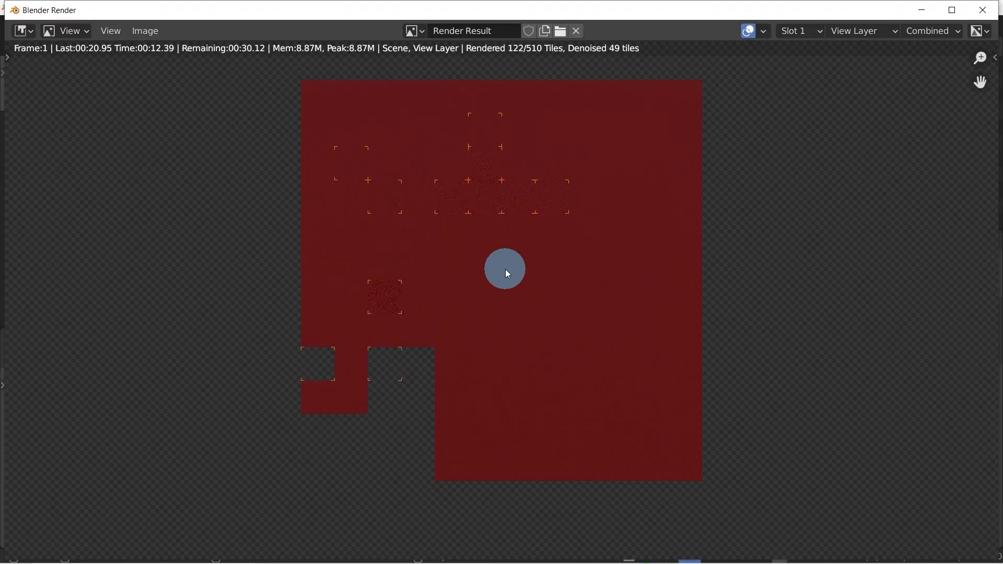
pyautogui.press('Escape')
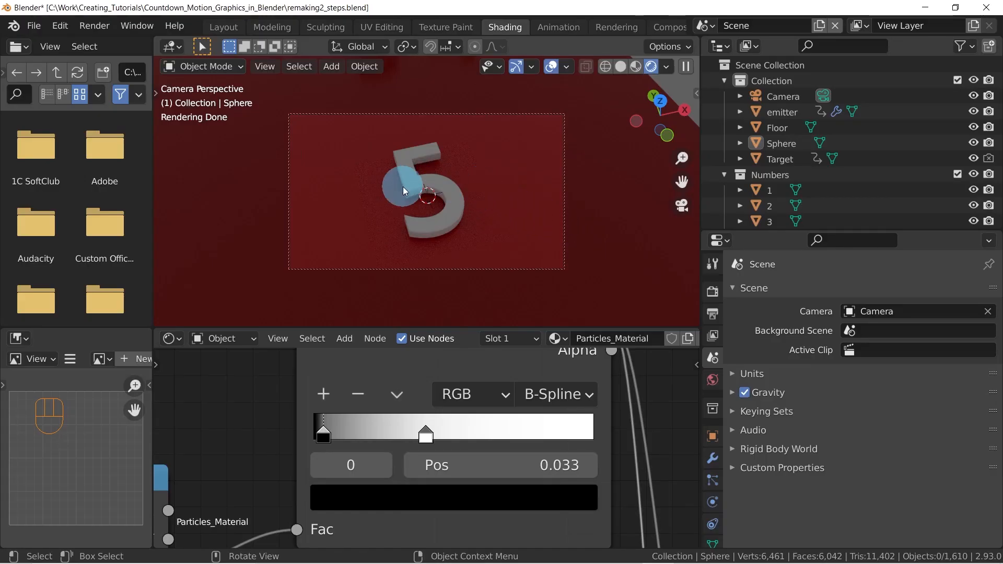
# Switch the viewport to solid shading and render the full animation
pyautogui.press('z')
pyautogui.click(559, 186)
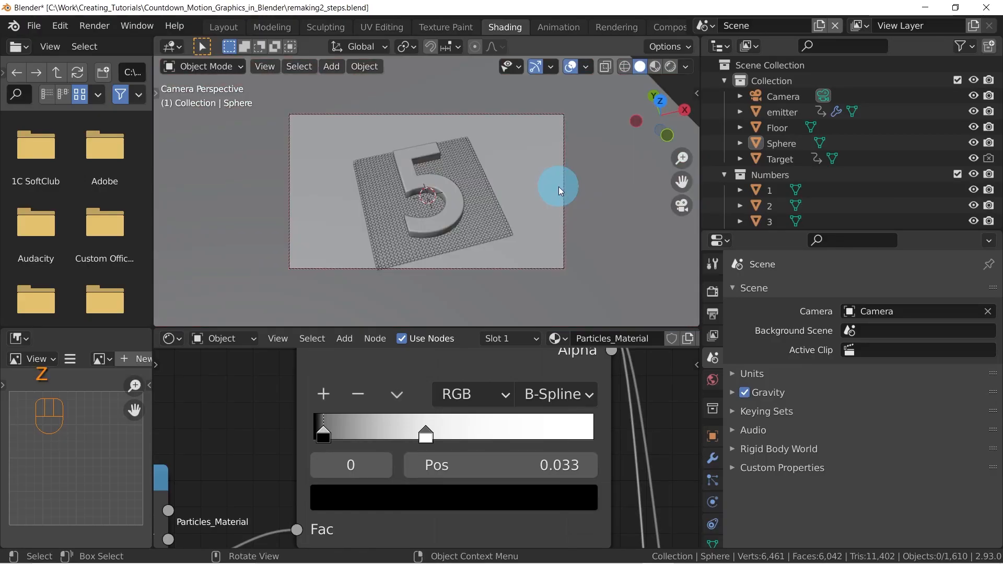
pyautogui.hotkey('ctrl', 'F12')
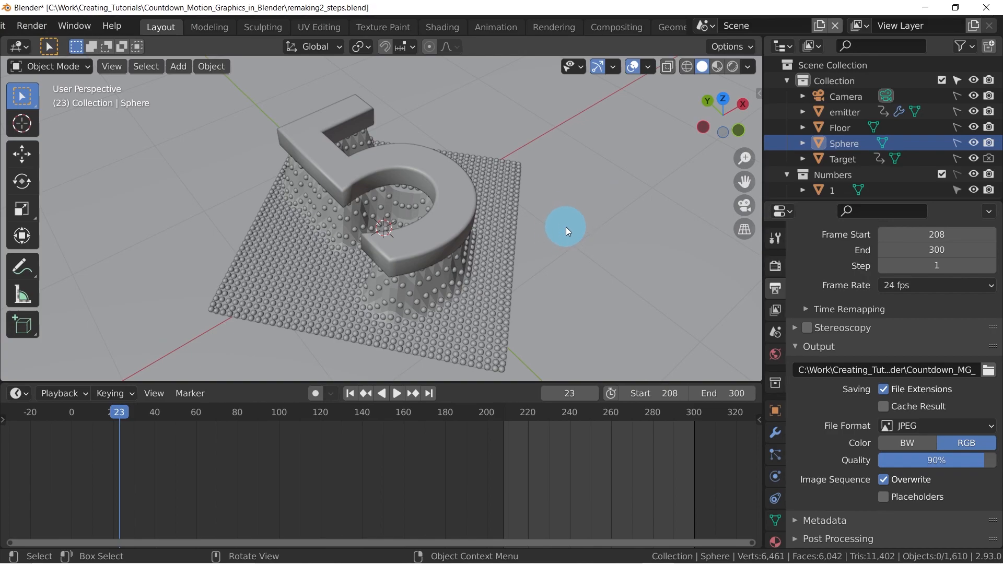
# Switch to File Explorer, review the rendered Countdown_MG_ JPEG sequence in the Render folder, and return to Blender
pyautogui.hotkey('alt', 'Tab')
pyautogui.scroll(7, 424, 239)
pyautogui.scroll(-7, 424, 238)
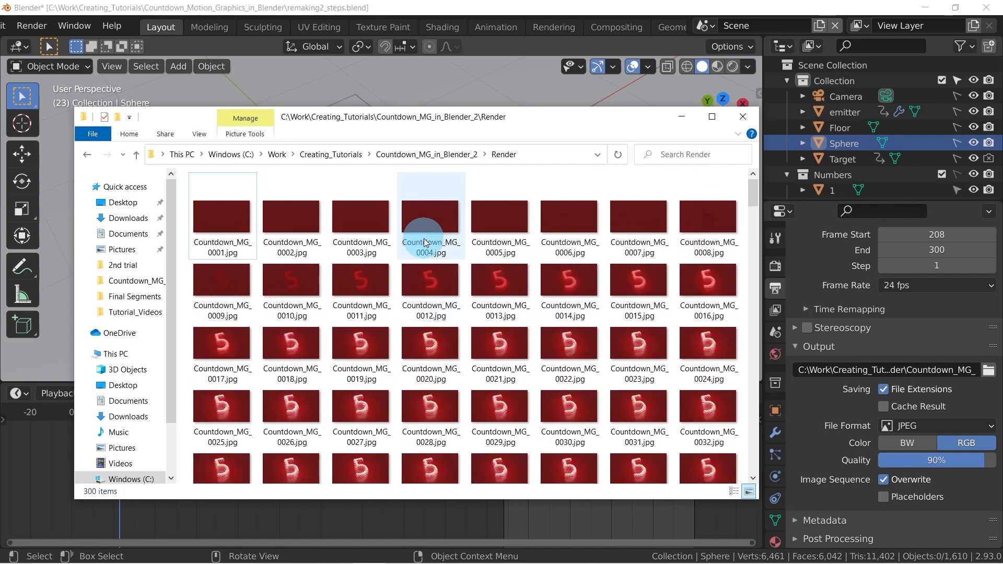
pyautogui.scroll(-20, 324, 250)
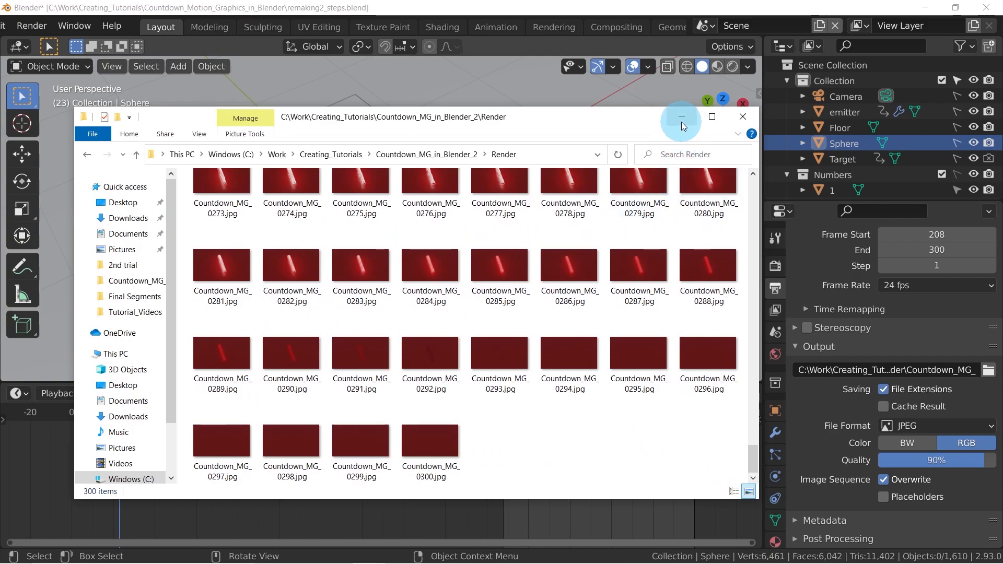
pyautogui.click(681, 121)
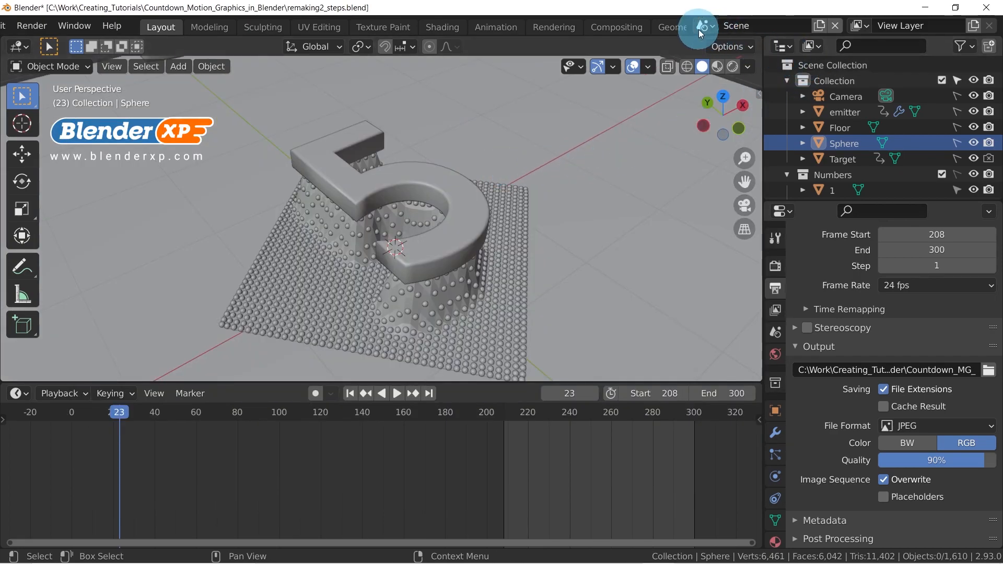
# Create a new empty scene with default settings and enlarge the 3D viewport by shrinking the timeline area
pyautogui.click(815, 27)
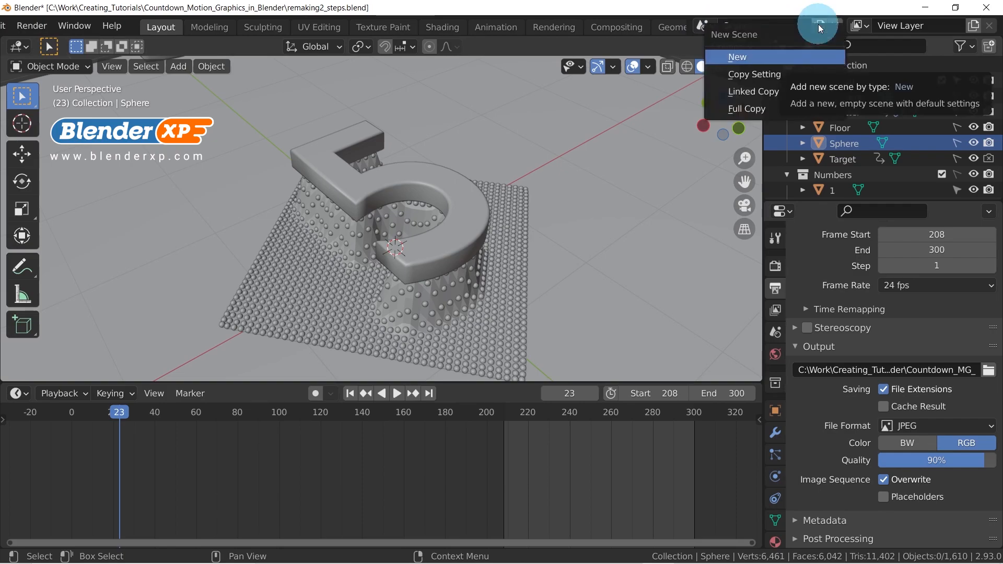
pyautogui.click(762, 55)
pyautogui.moveTo(449, 231); pyautogui.dragTo(435, 233, button='middle')
pyautogui.moveTo(475, 379); pyautogui.dragTo(470, 450)
pyautogui.moveTo(465, 428); pyautogui.dragTo(381, 252, button='middle')
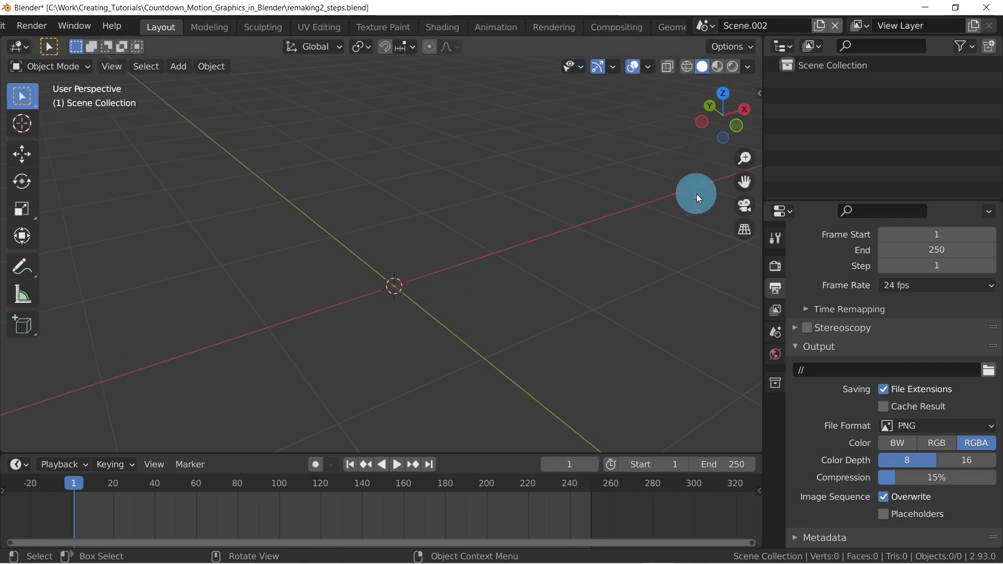
# Switch to the Compositing workspace and enable the use of nodes for the new scene
pyautogui.click(606, 25)
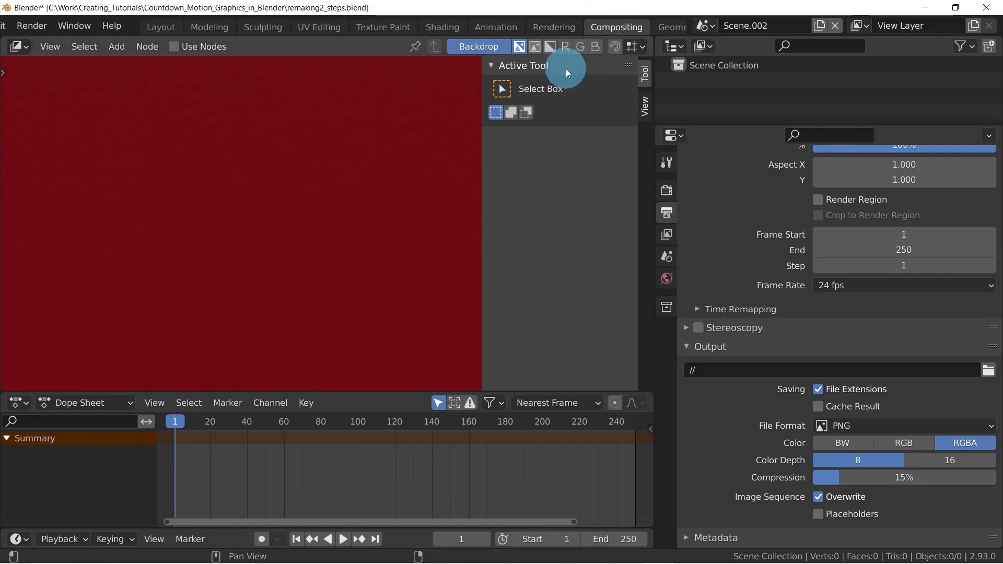
pyautogui.click(173, 47)
pyautogui.scroll(-2, 252, 187)
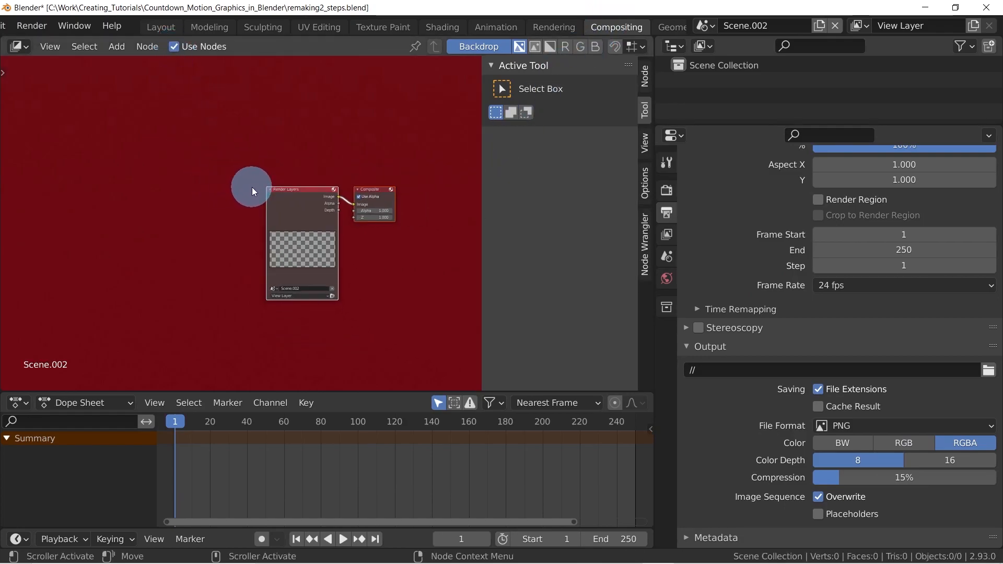
# Attach a Viewer node to the Render Layers node's image output and delete the Render Layers node
pyautogui.keyDown('ctrl'); pyautogui.keyDown('shift'); pyautogui.click(291, 195); pyautogui.keyUp('shift'); pyautogui.keyUp('ctrl')
pyautogui.moveTo(291, 194); pyautogui.dragTo(251, 195)
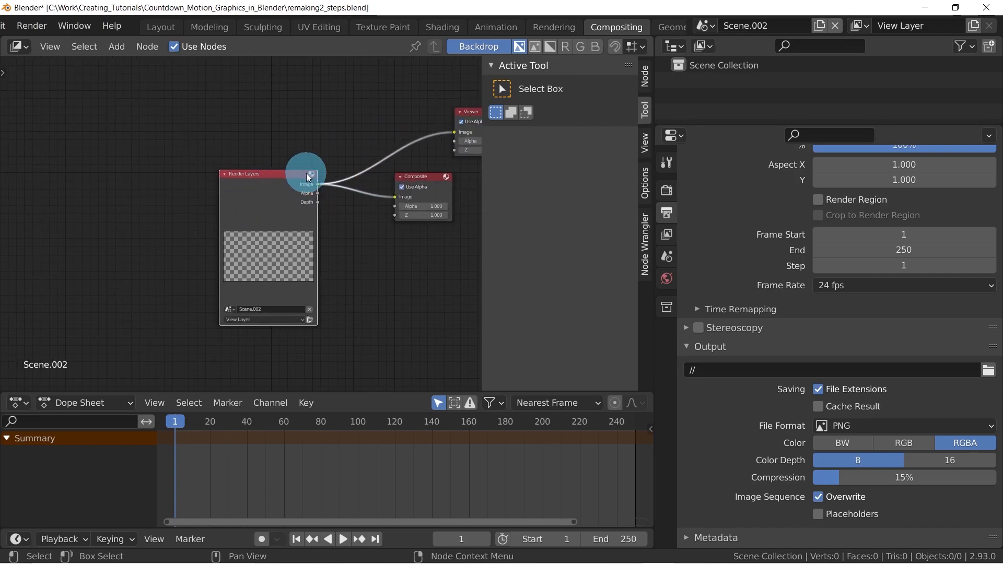
pyautogui.scroll(2, 307, 172)
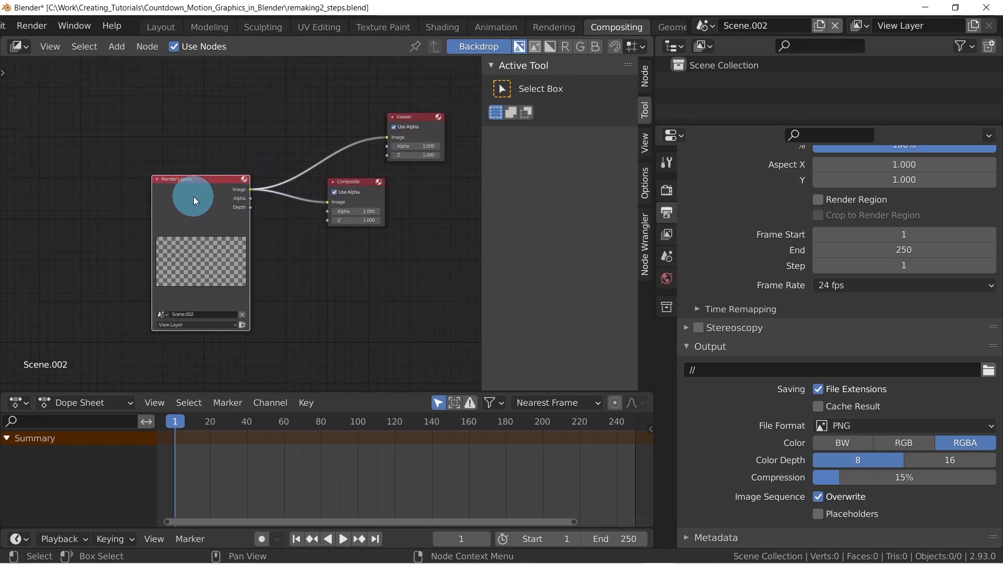
pyautogui.press('x')
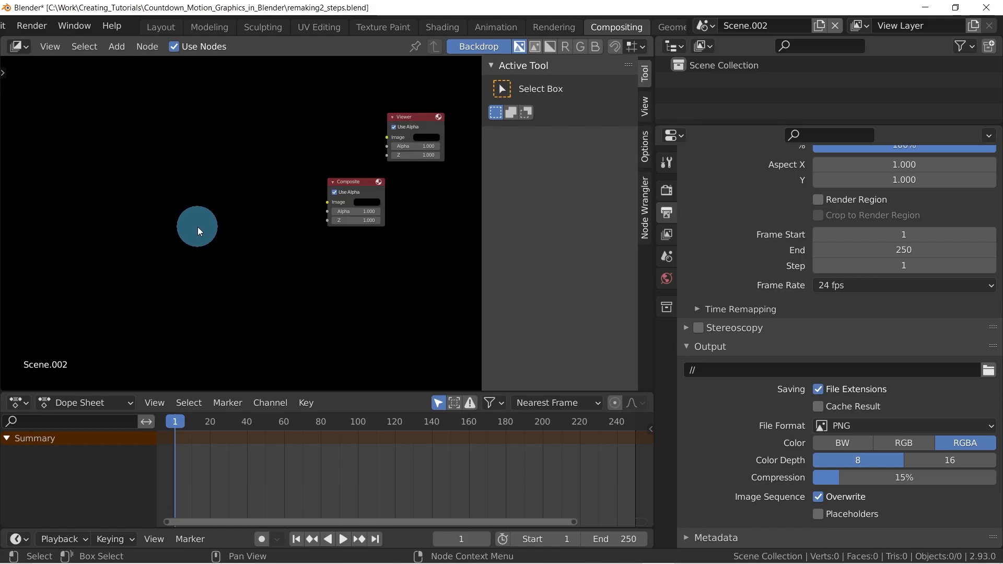
# Add an image sequence input node with all Countdown_MG_ JPEG frames from the Render folder, placed beside the Composite node
pyautogui.hotkey('shift', 'a')
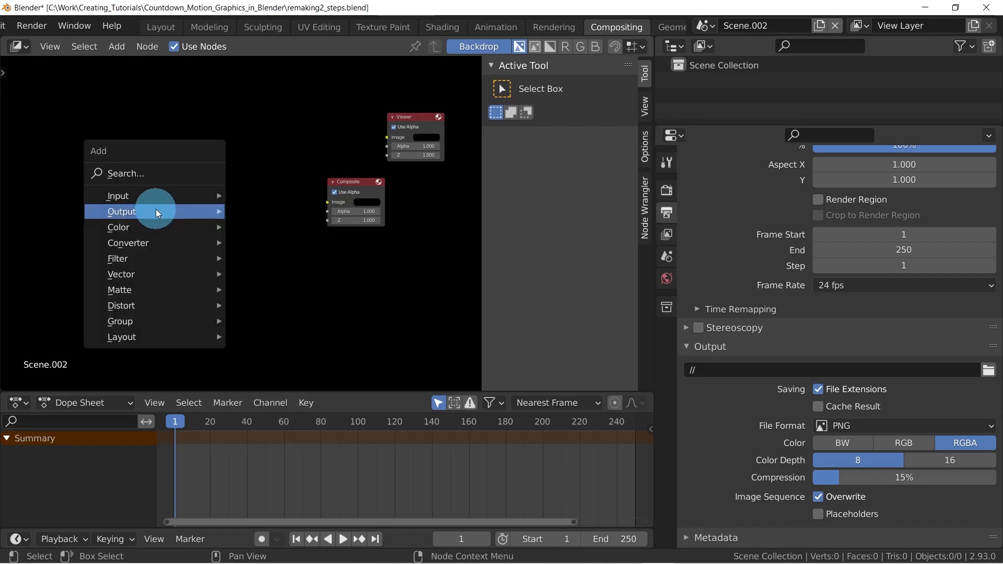
pyautogui.moveTo(140, 198)
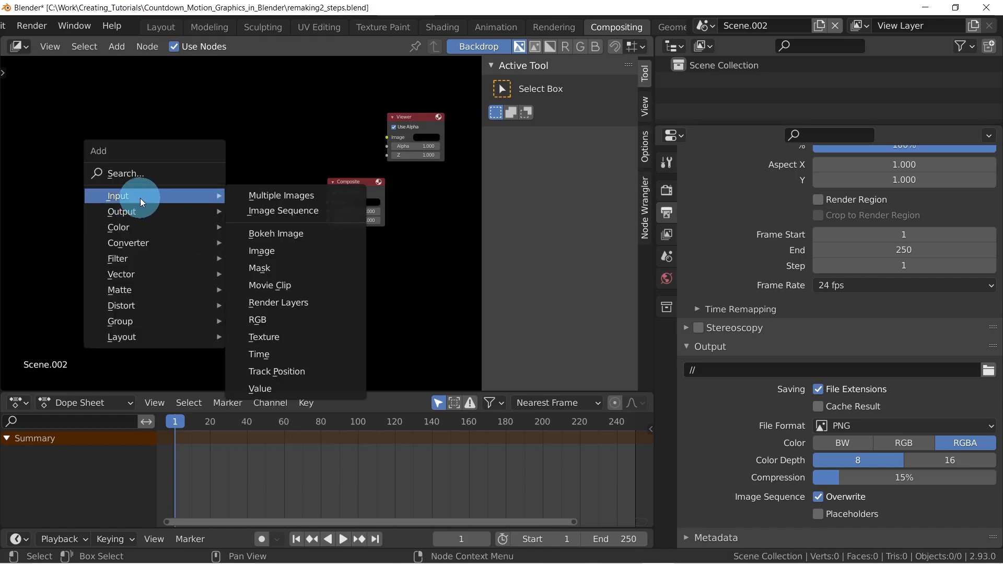
pyautogui.click(272, 215)
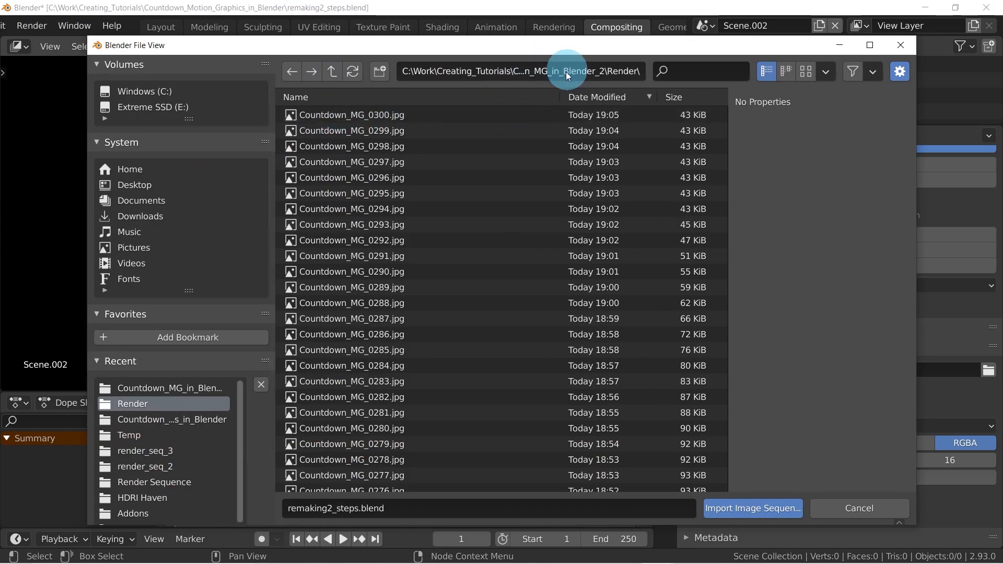
pyautogui.scroll(-12, 364, 272)
pyautogui.scroll(12, 364, 272)
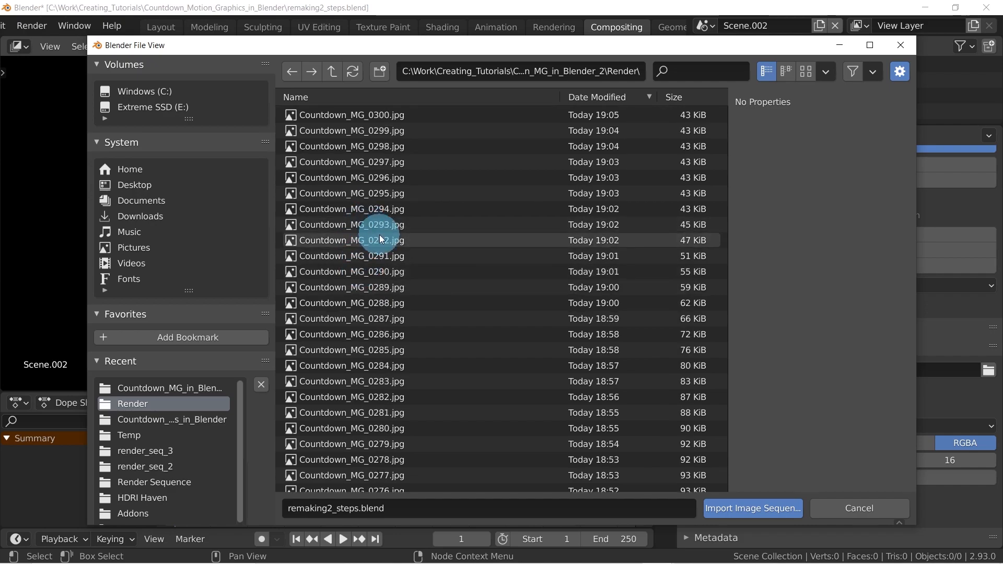
pyautogui.press('a')
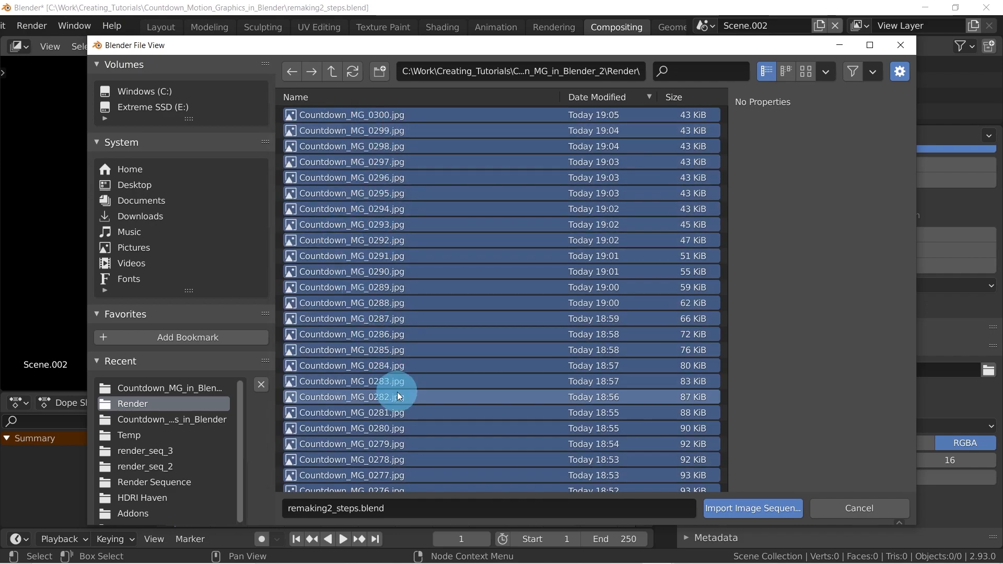
pyautogui.click(747, 507)
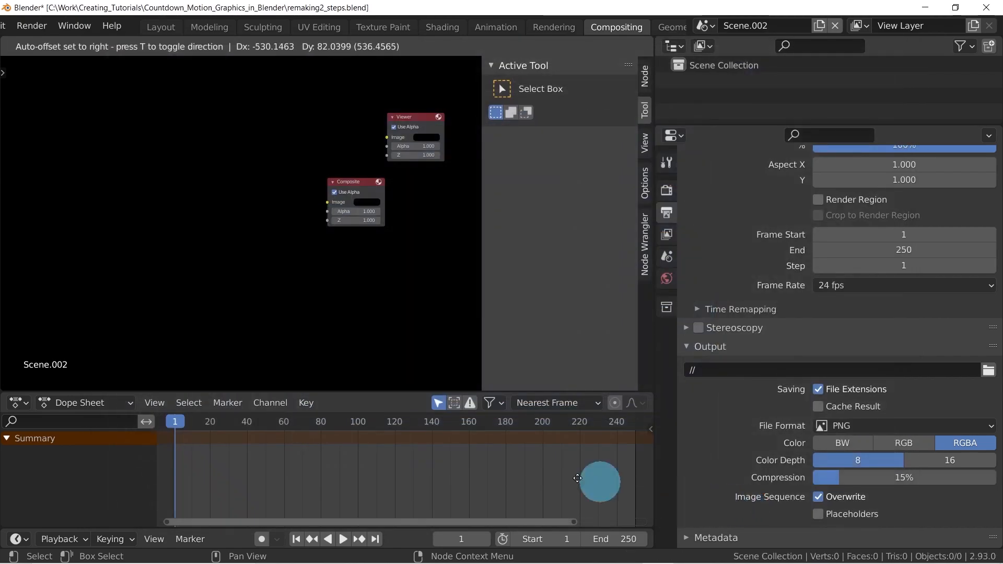
pyautogui.click(212, 131)
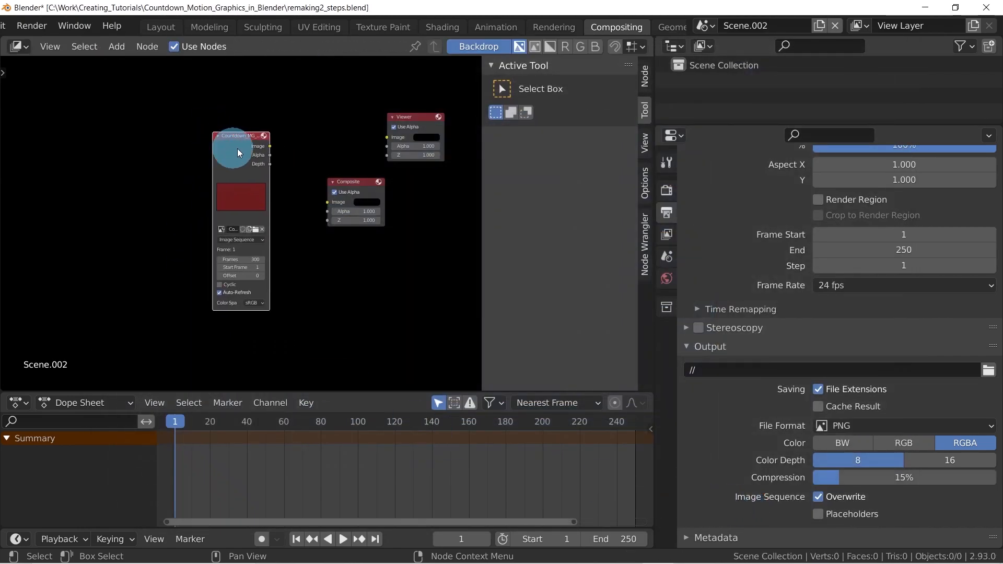
# Connect the image sequence node's Image output to both the Composite and Viewer nodes, moving the Composite node to make room
pyautogui.scroll(8, 268, 234)
pyautogui.moveTo(305, 201); pyautogui.dragTo(247, 182, button='middle')
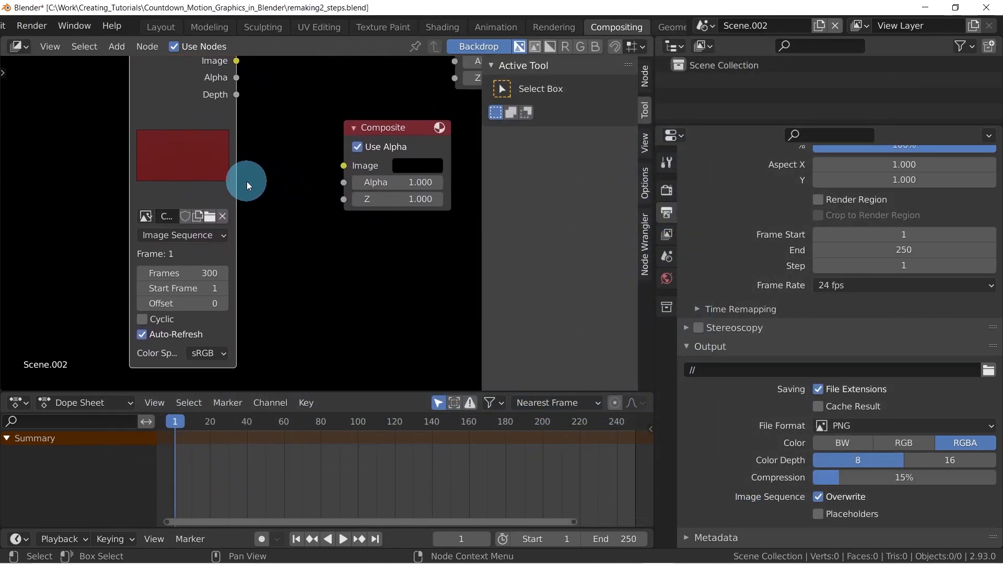
pyautogui.scroll(-3, 242, 195)
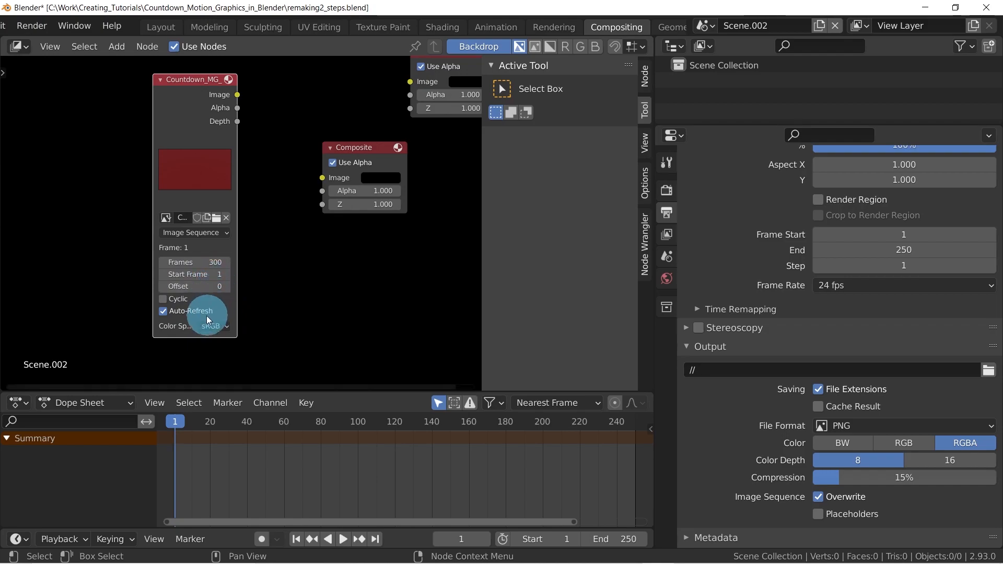
pyautogui.moveTo(232, 187); pyautogui.dragTo(179, 230, button='middle')
pyautogui.scroll(-1, 184, 230)
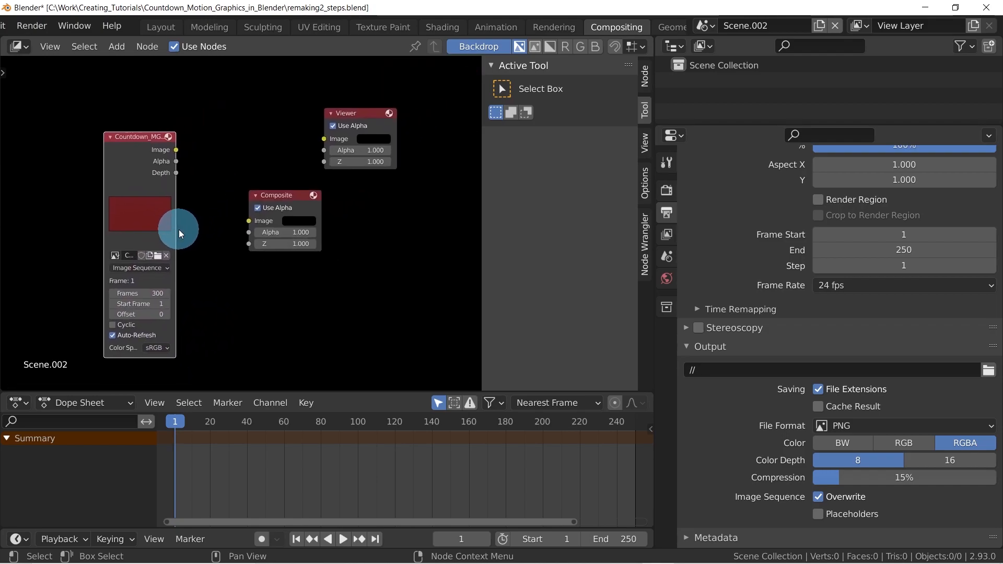
pyautogui.moveTo(273, 196)
pyautogui.mouseDown()
pyautogui.moveTo(265, 222)
pyautogui.moveTo(284, 206)
pyautogui.mouseUp()
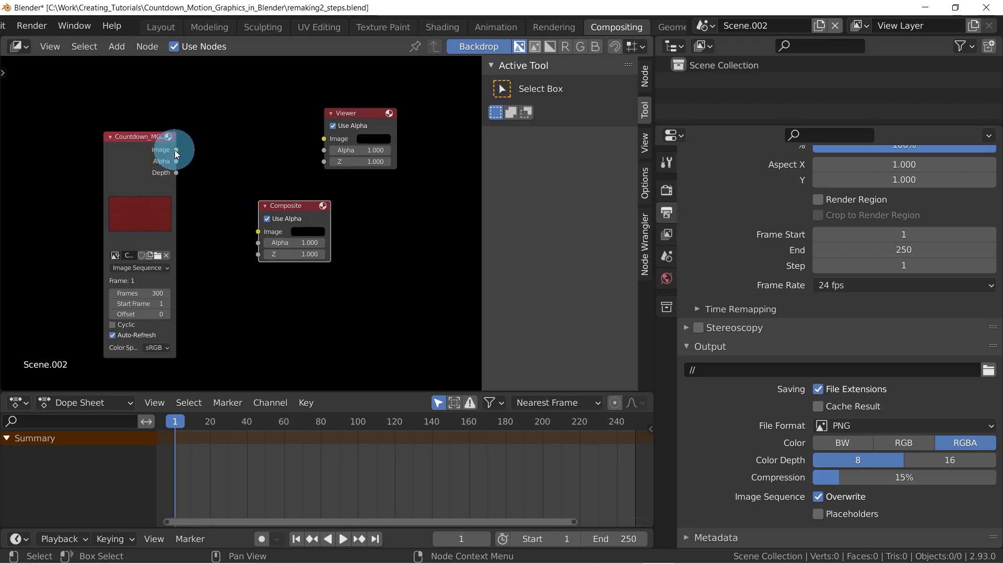
pyautogui.moveTo(176, 152); pyautogui.dragTo(258, 233)
pyautogui.moveTo(290, 203); pyautogui.dragTo(321, 206)
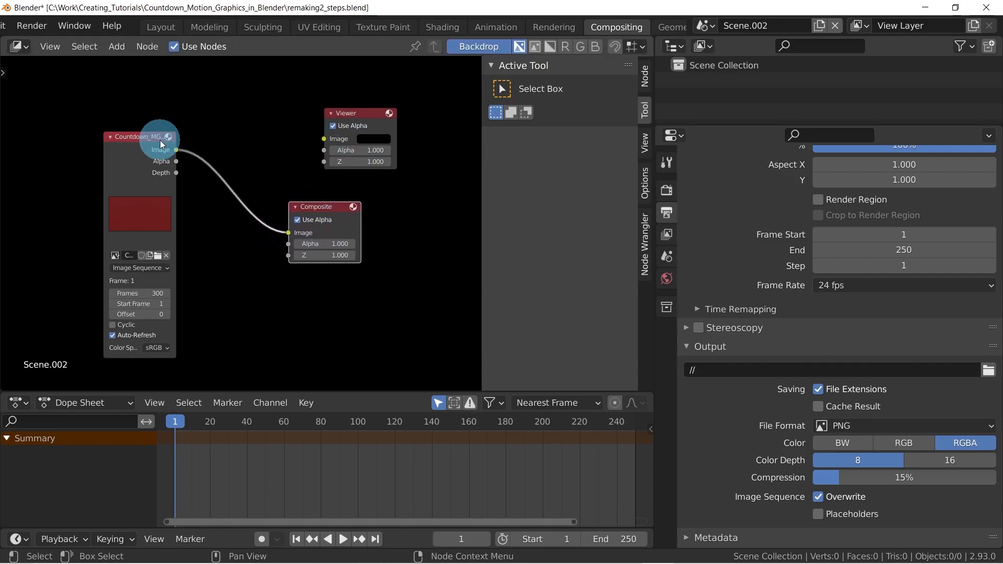
pyautogui.moveTo(176, 150); pyautogui.dragTo(325, 139)
# Play the image sequence up to frame 80 and shrink the backdrop until the whole frame fits in the compositor
pyautogui.press('space')
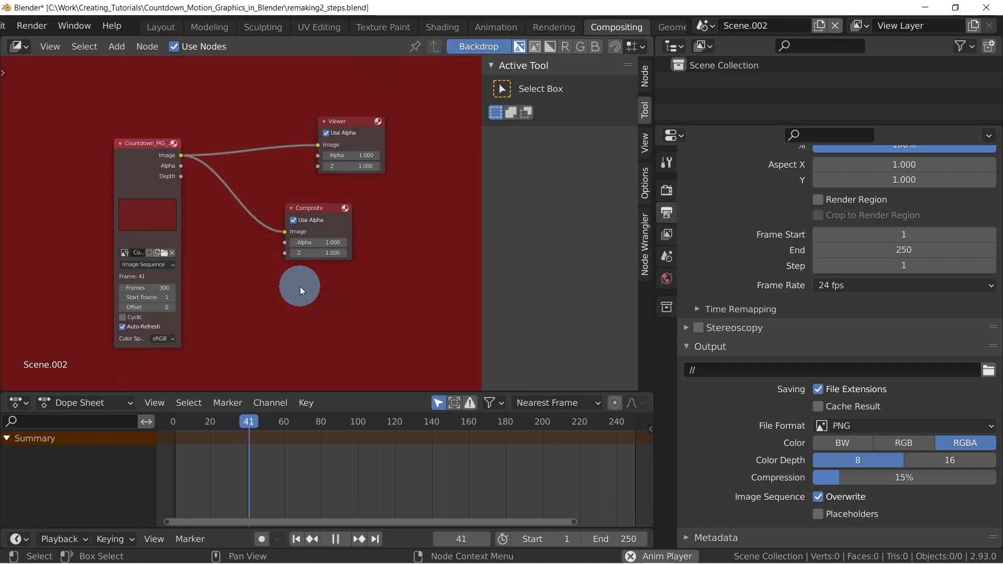
pyautogui.press('space')
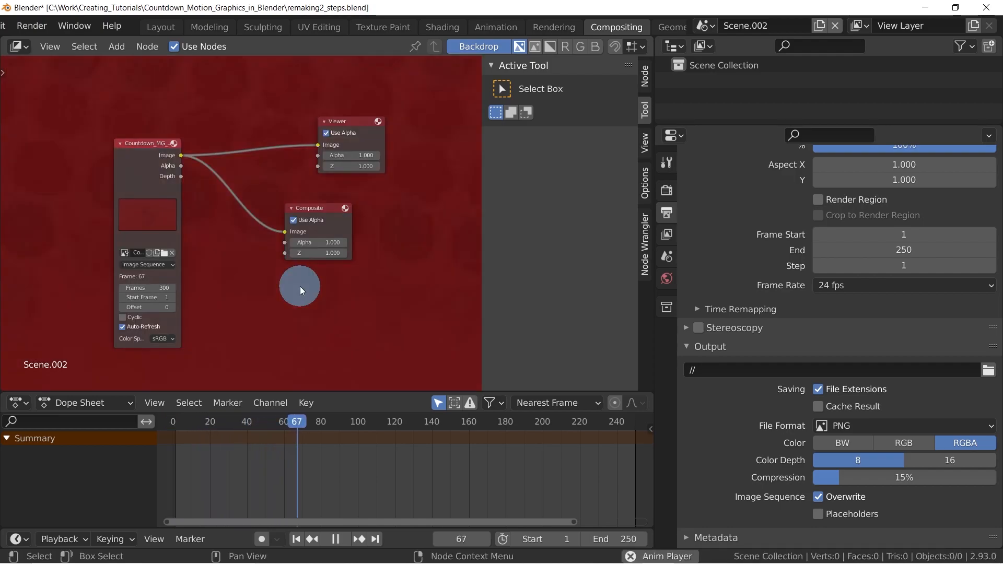
pyautogui.press('space')
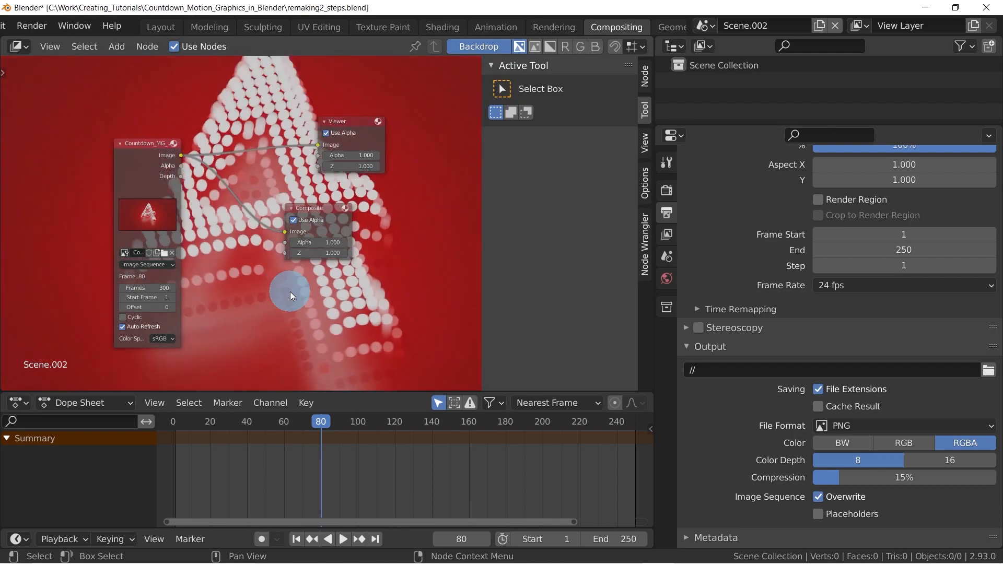
pyautogui.press('v')
pyautogui.press('v')
pyautogui.press('v')
pyautogui.press('v')
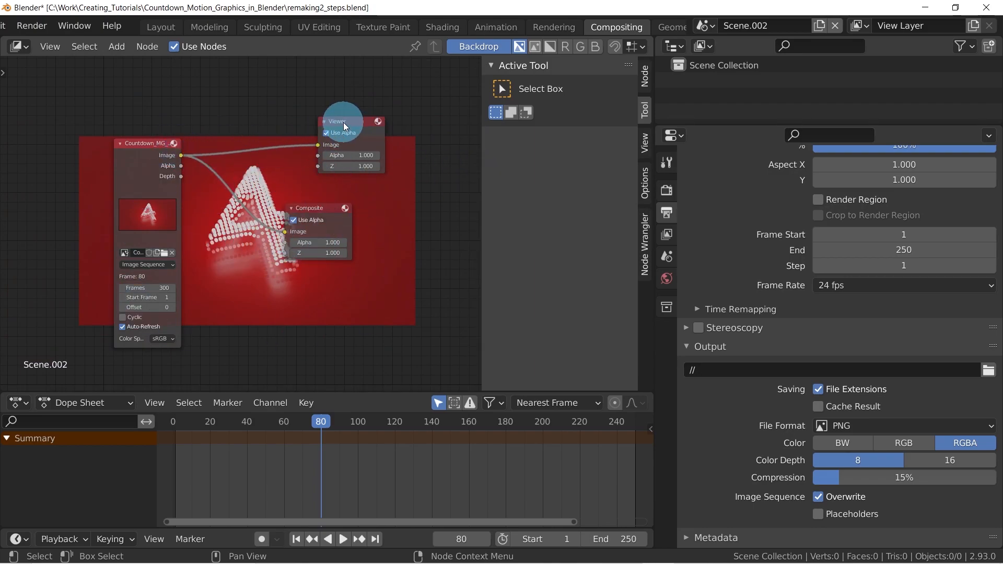
# Set the scene's output file format to FFmpeg Video
pyautogui.click(666, 190)
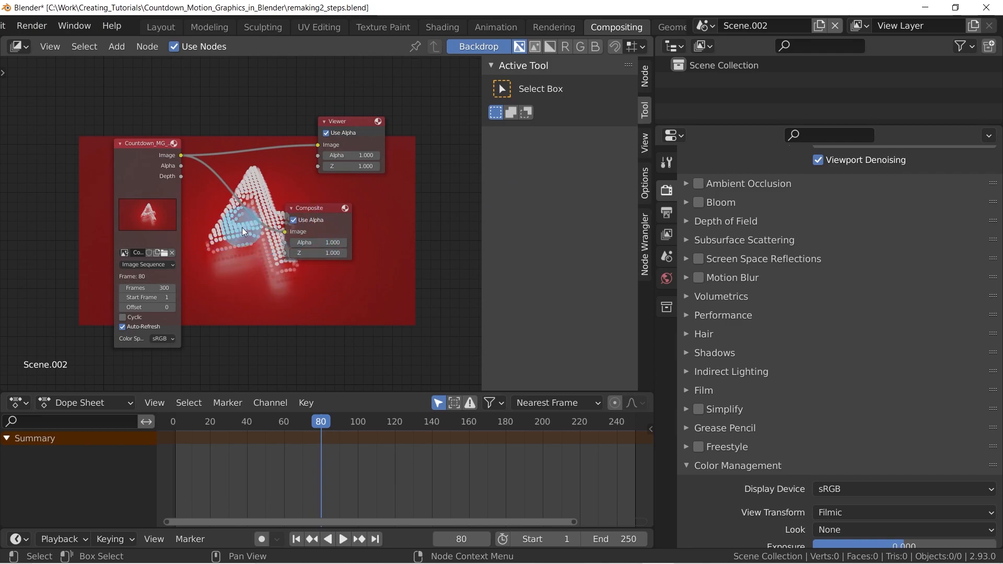
pyautogui.click(669, 214)
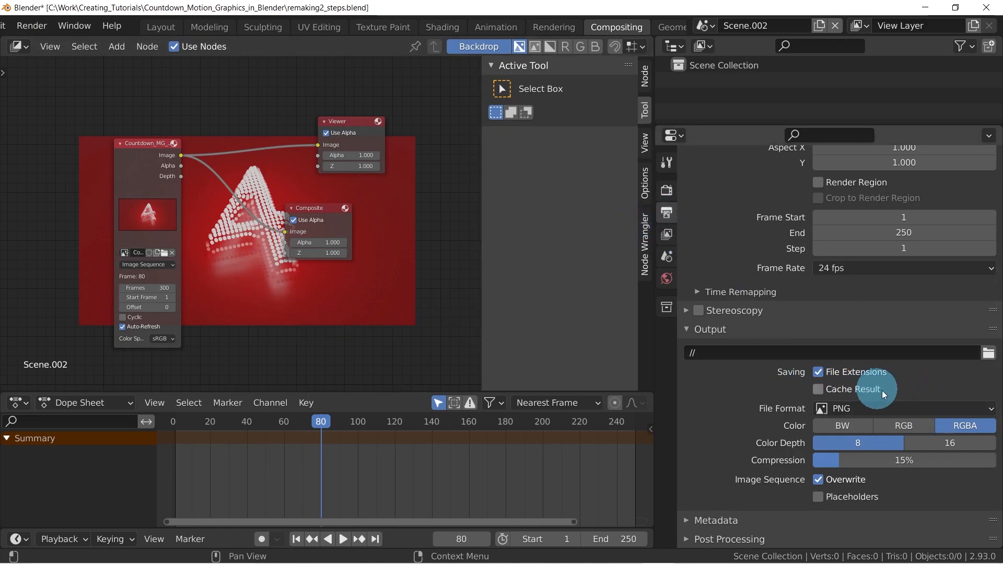
pyautogui.click(857, 408)
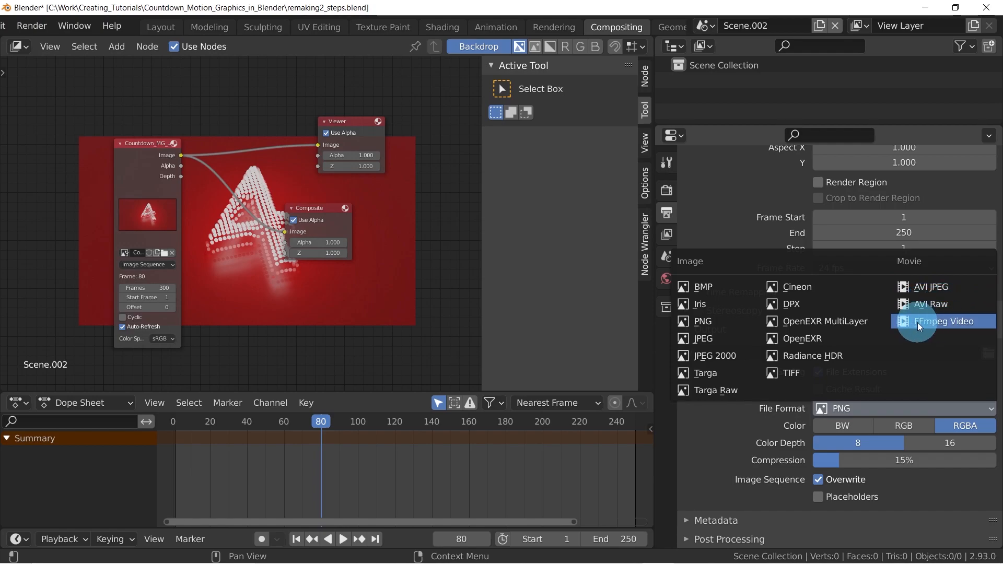
pyautogui.click(944, 319)
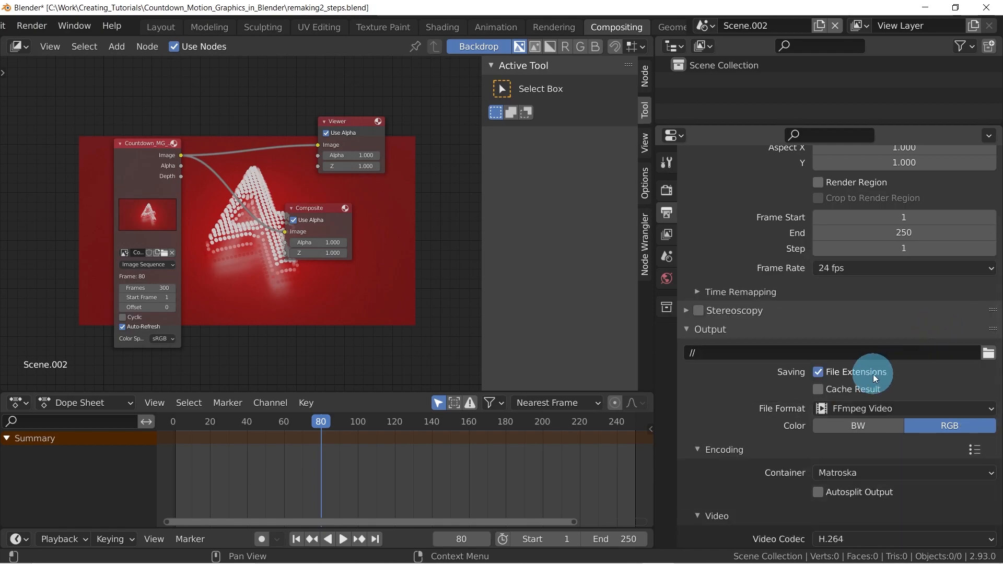
# Choose the Matroska container for encoding and set the video output quality to Lossless
pyautogui.scroll(-5, 772, 384)
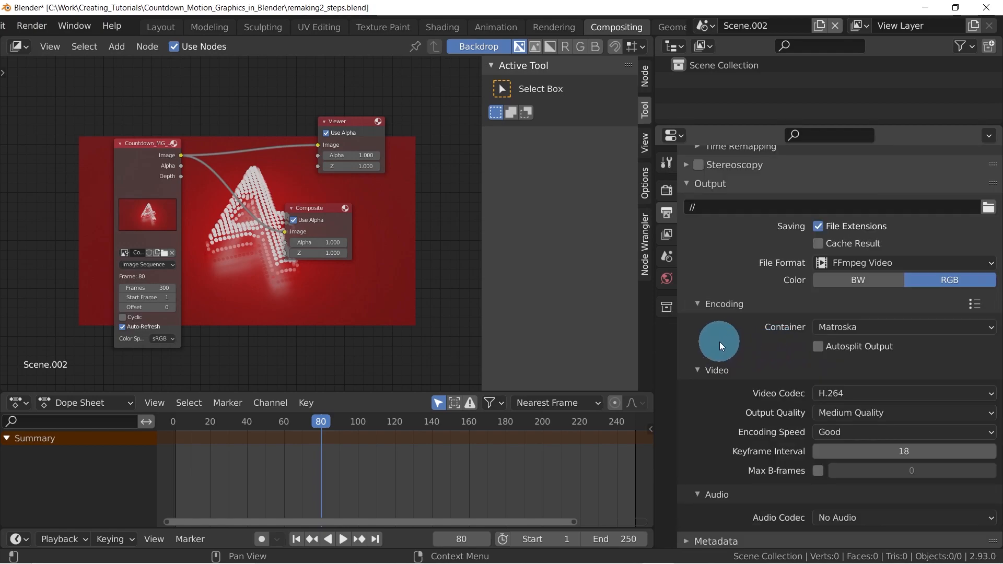
pyautogui.click(878, 329)
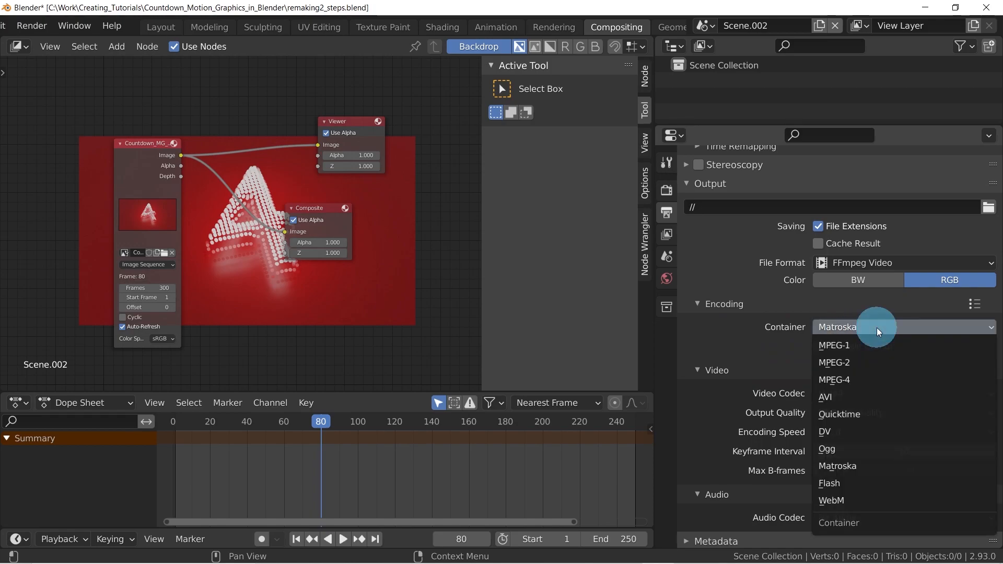
pyautogui.click(865, 460)
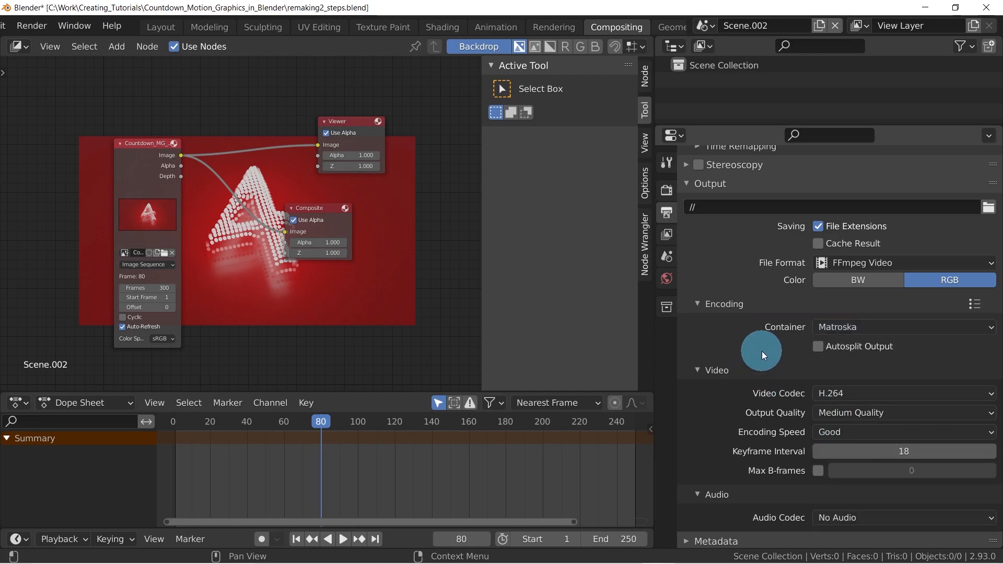
pyautogui.click(869, 330)
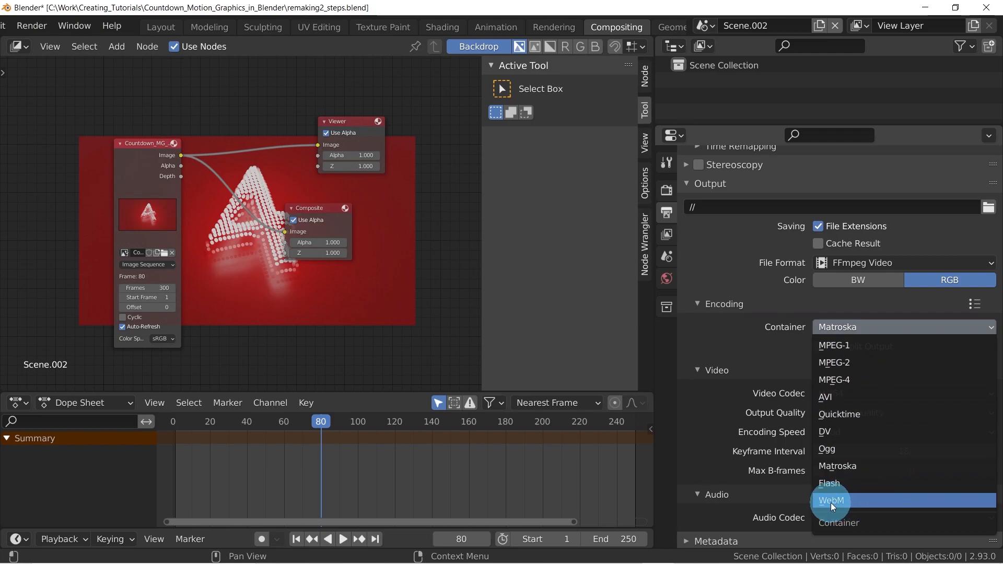
pyautogui.click(844, 466)
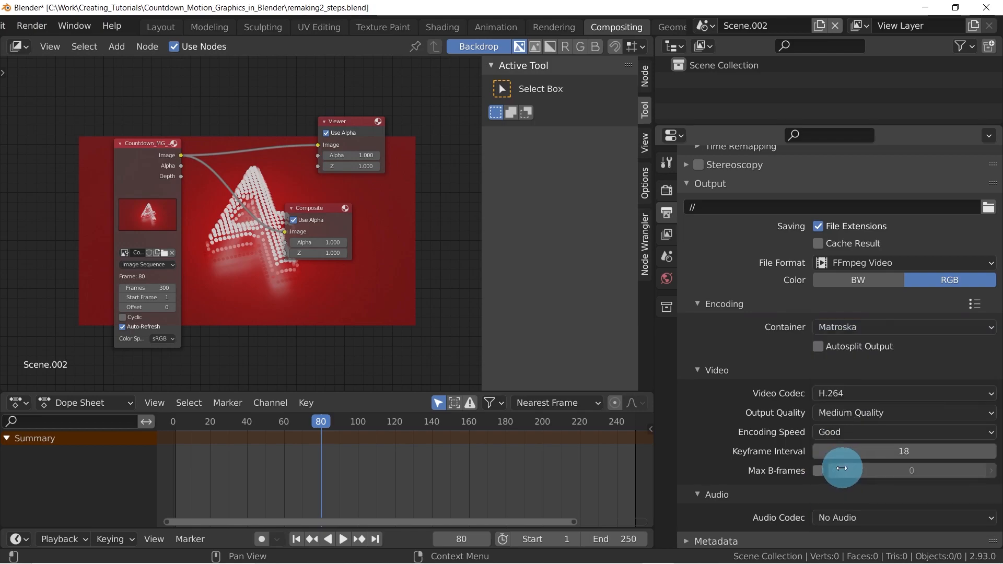
pyautogui.click(838, 415)
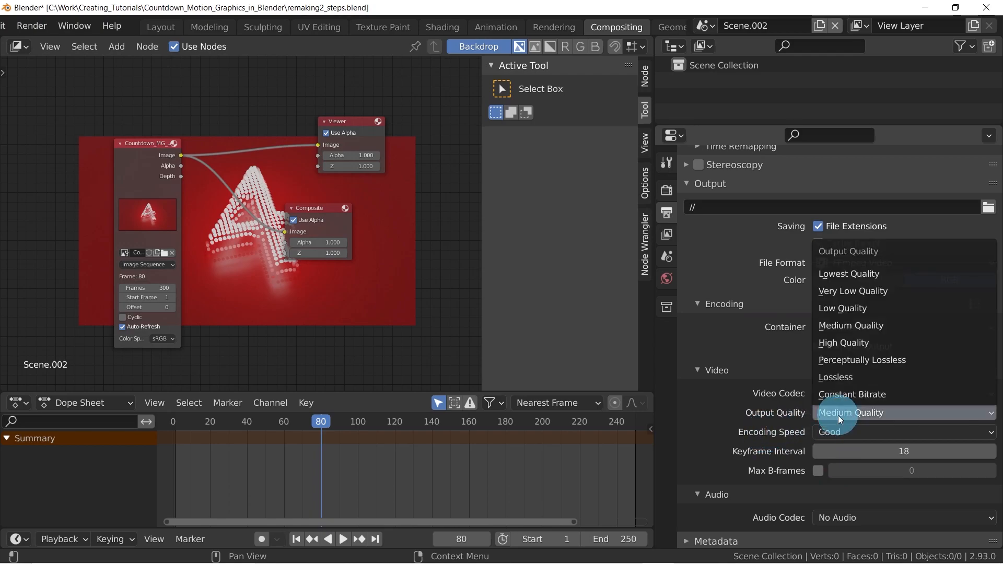
pyautogui.click(843, 378)
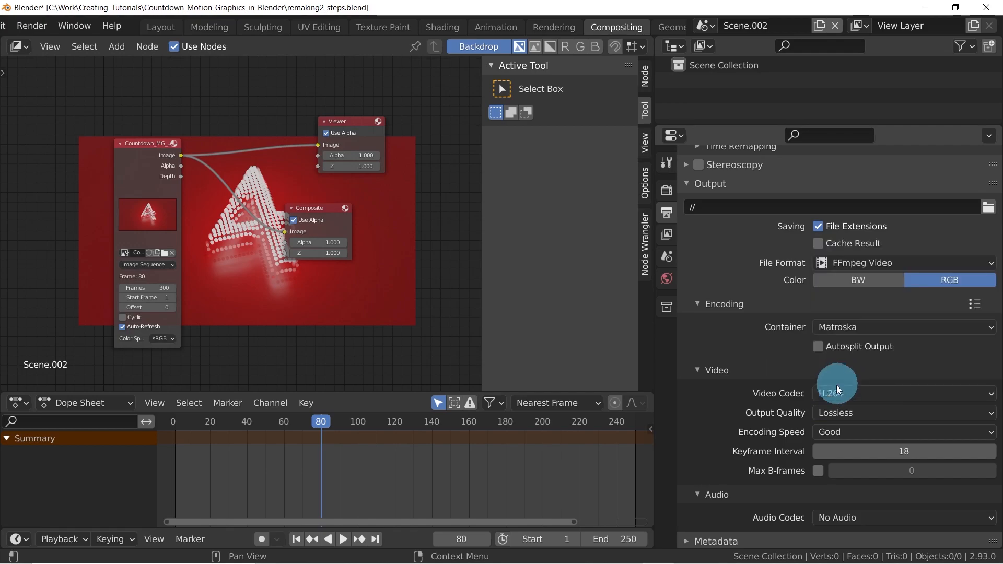
pyautogui.scroll(-1, 722, 437)
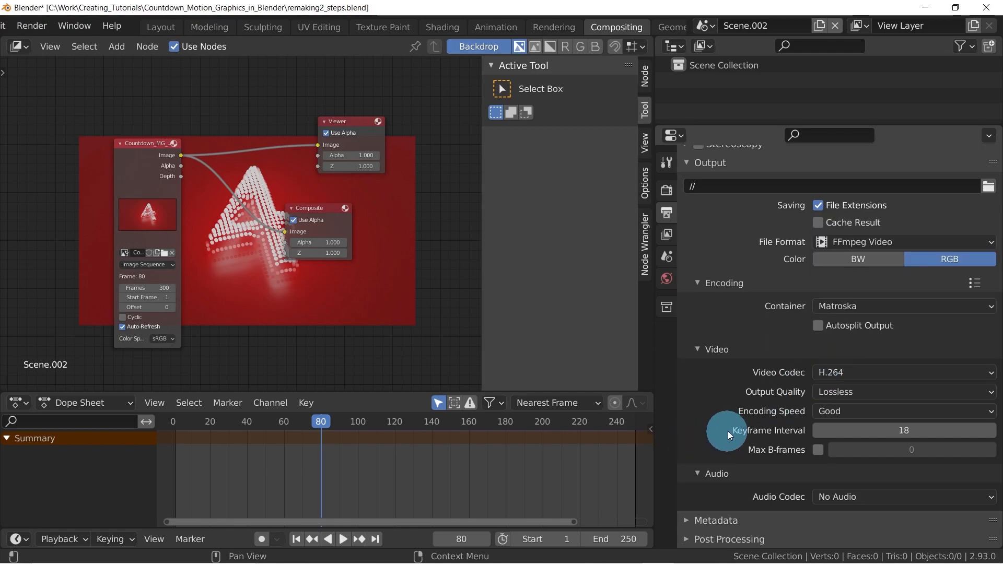
# Set the encoding speed to Slowest and align the Composite node directly beneath the Viewer node
pyautogui.click(833, 413)
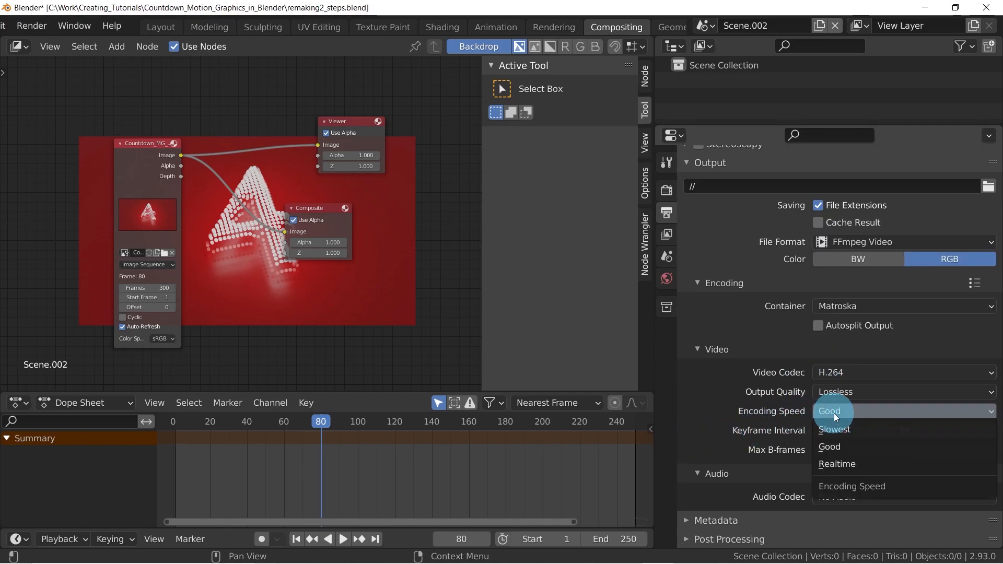
pyautogui.click(835, 428)
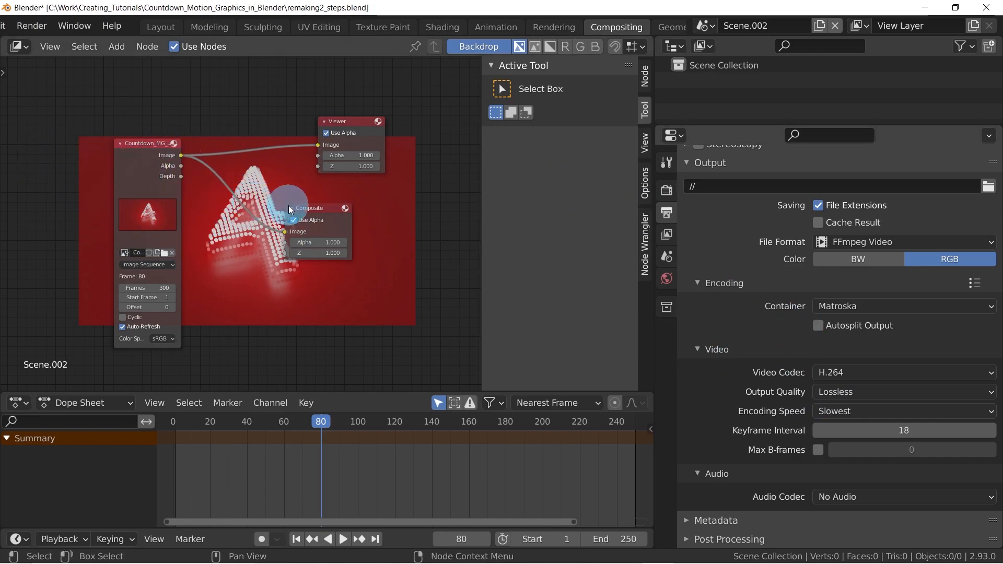
pyautogui.moveTo(325, 212); pyautogui.dragTo(356, 200)
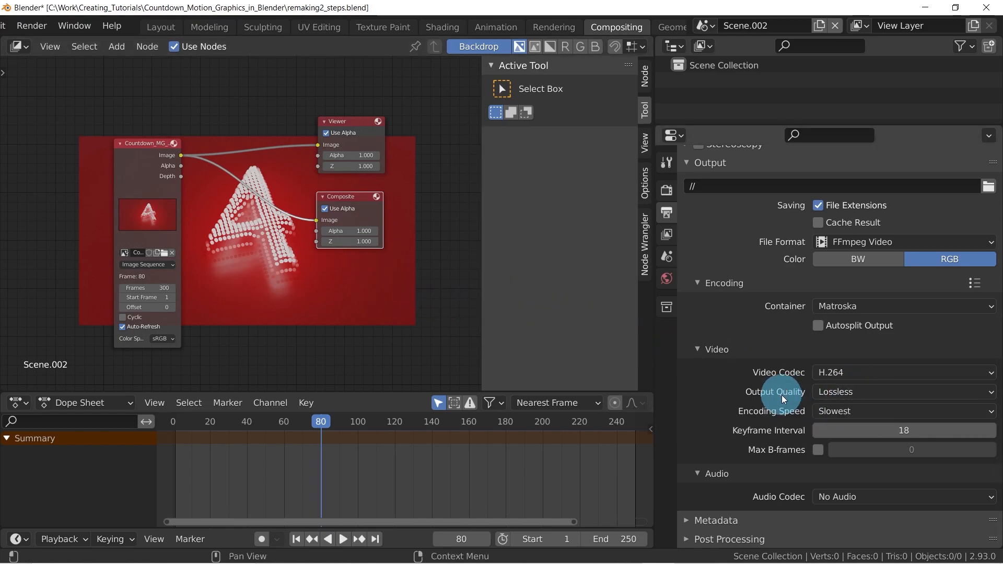
# Set the scene's end frame to 300 and the frame rate to 30 fps
pyautogui.scroll(10, 781, 395)
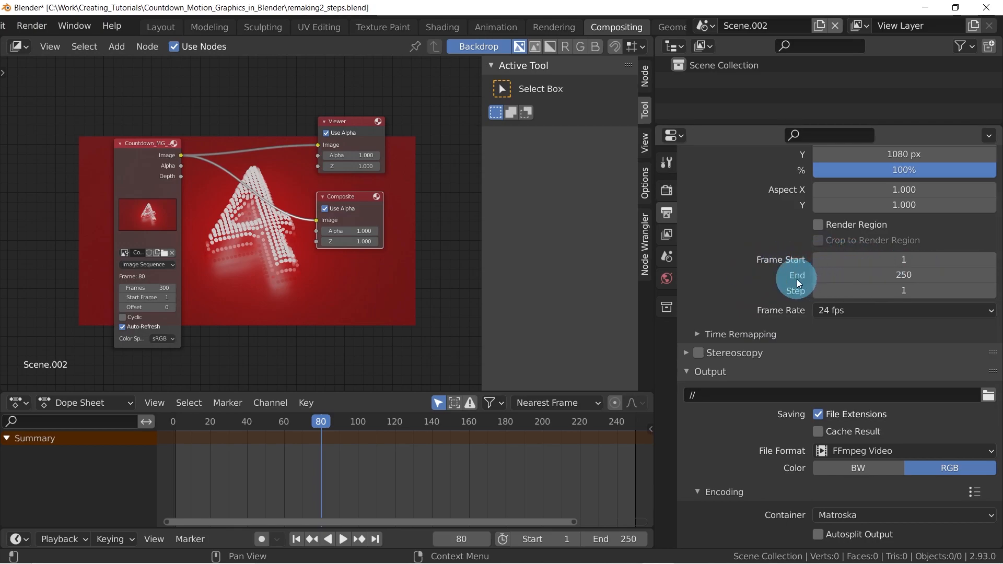
pyautogui.click(907, 275)
pyautogui.write('300')
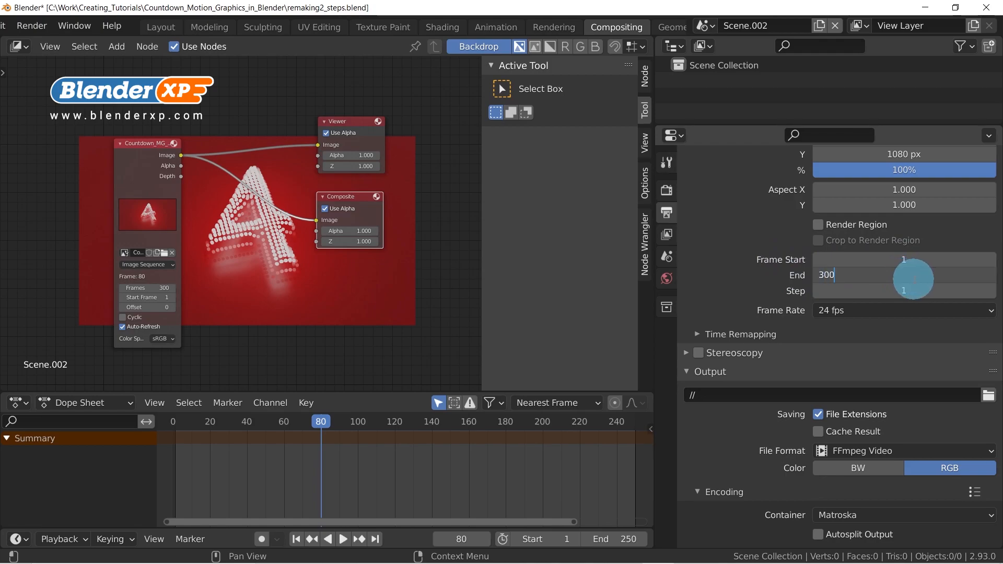
pyautogui.press('Return')
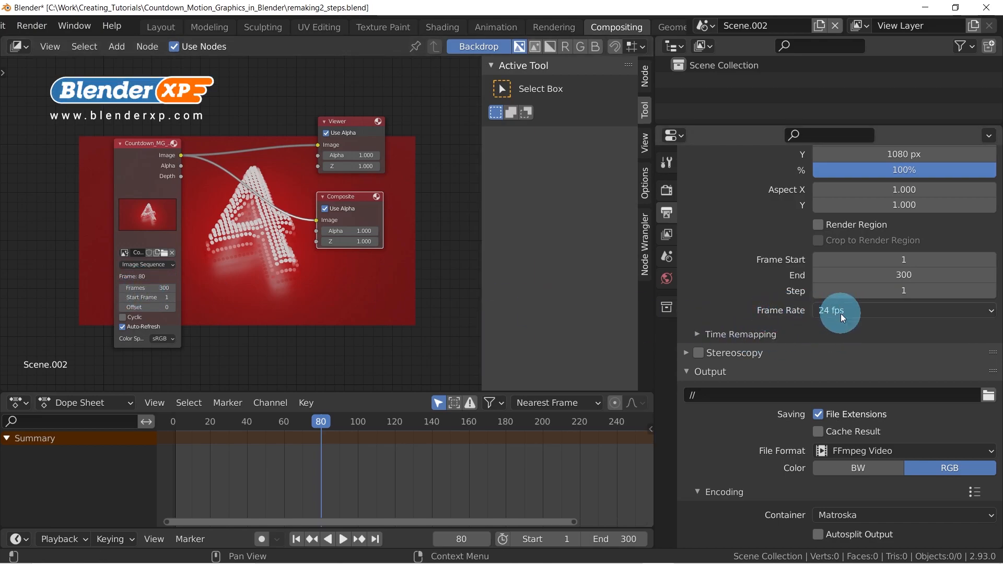
pyautogui.click(857, 312)
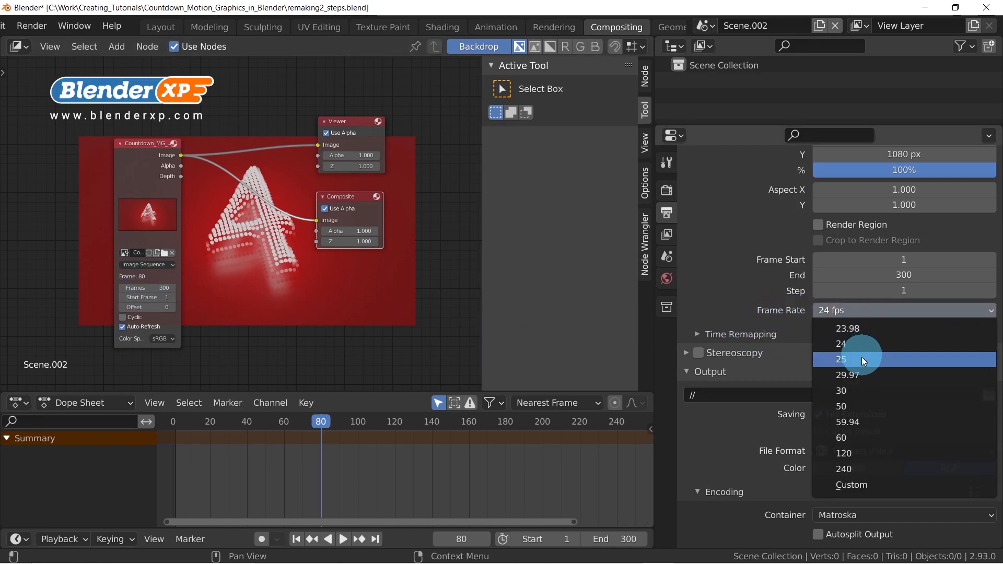
pyautogui.click(862, 390)
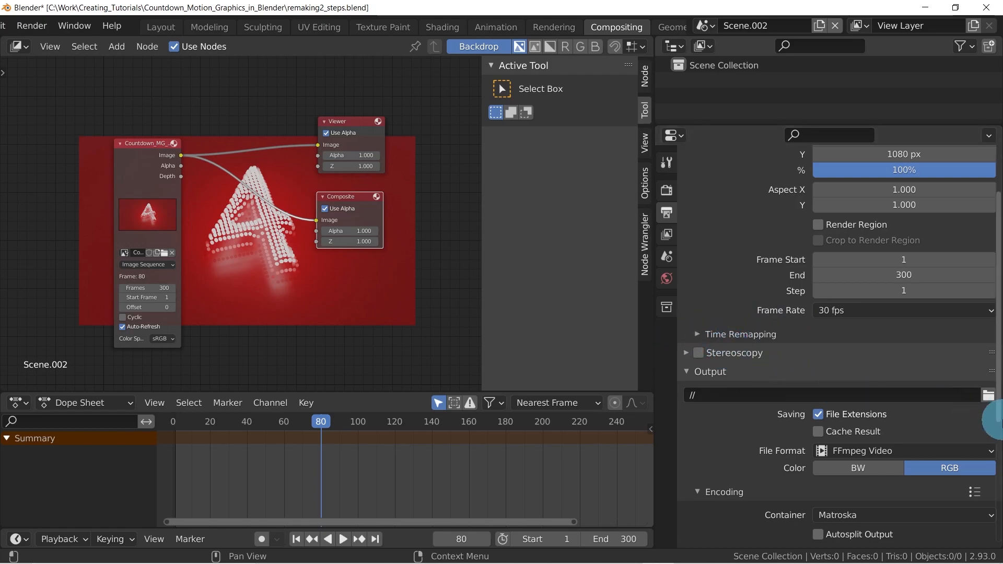
# Set the output path to the project folder with the file name Final_countdown_tutorial
pyautogui.click(989, 396)
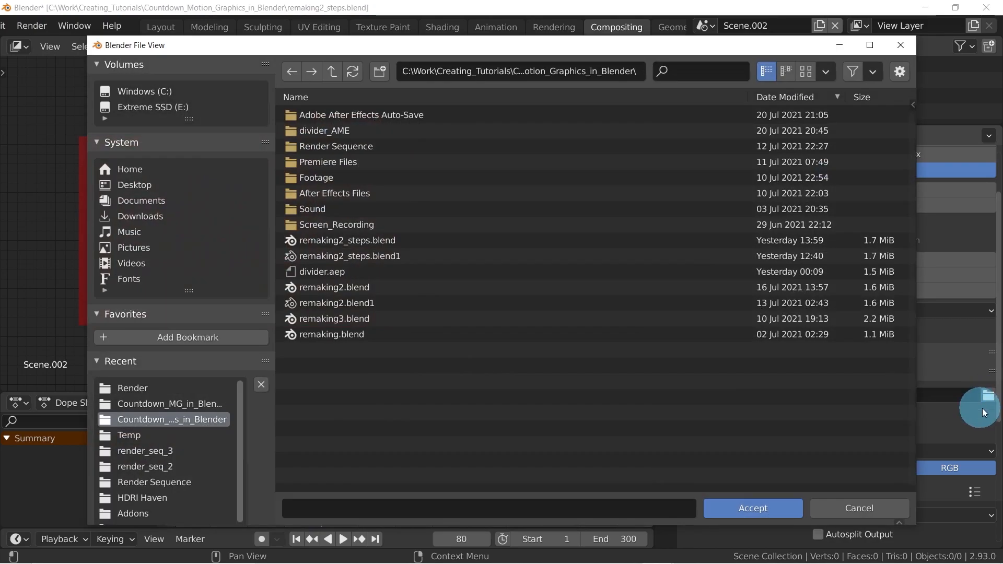
pyautogui.click(378, 518)
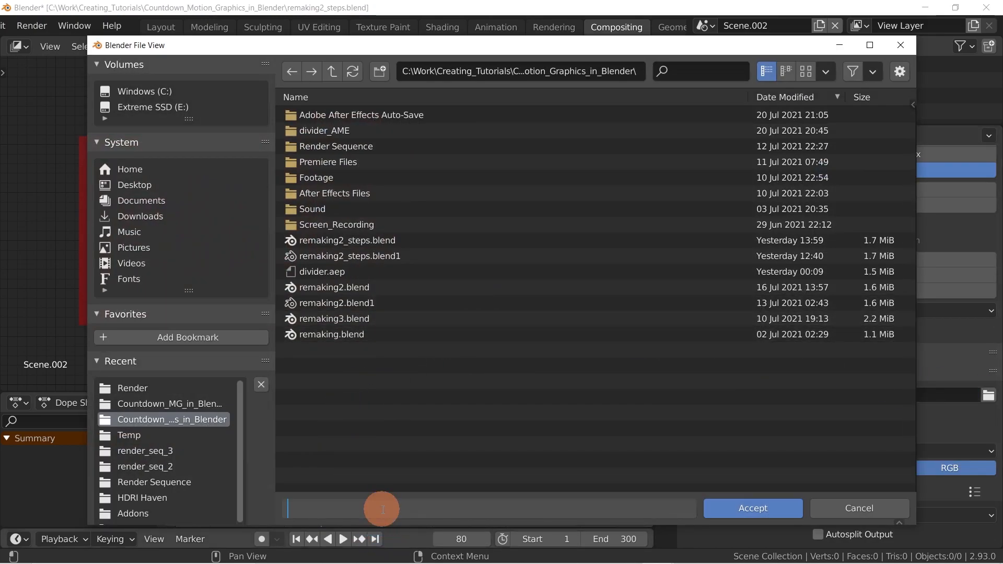
pyautogui.click(427, 347)
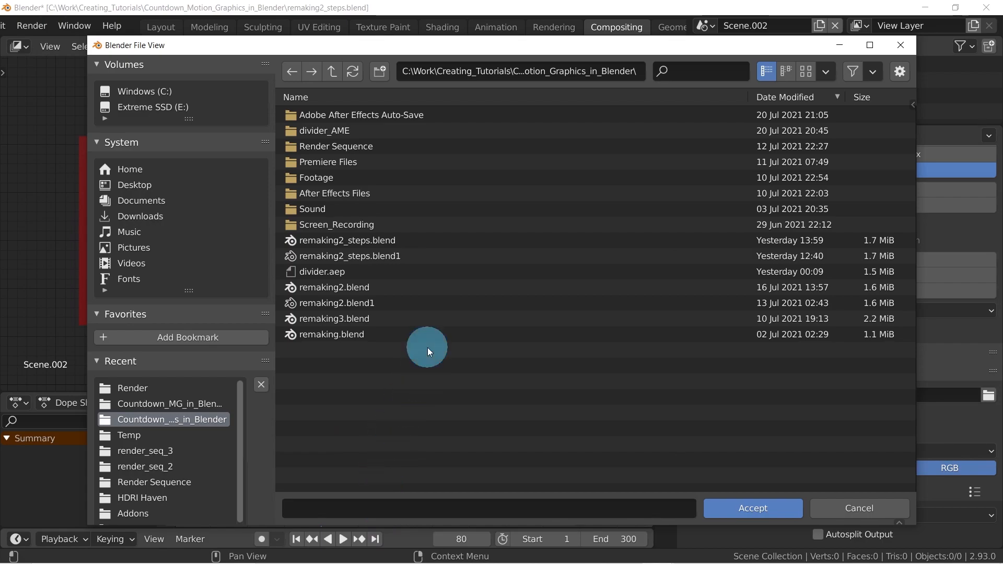
pyautogui.click(468, 506)
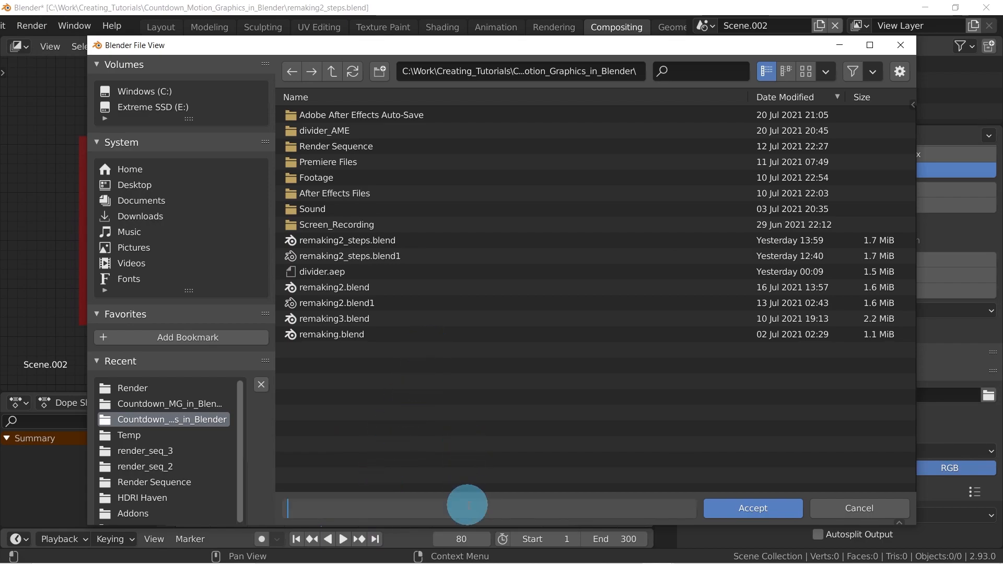
pyautogui.write('Final_countdown_tutorial')
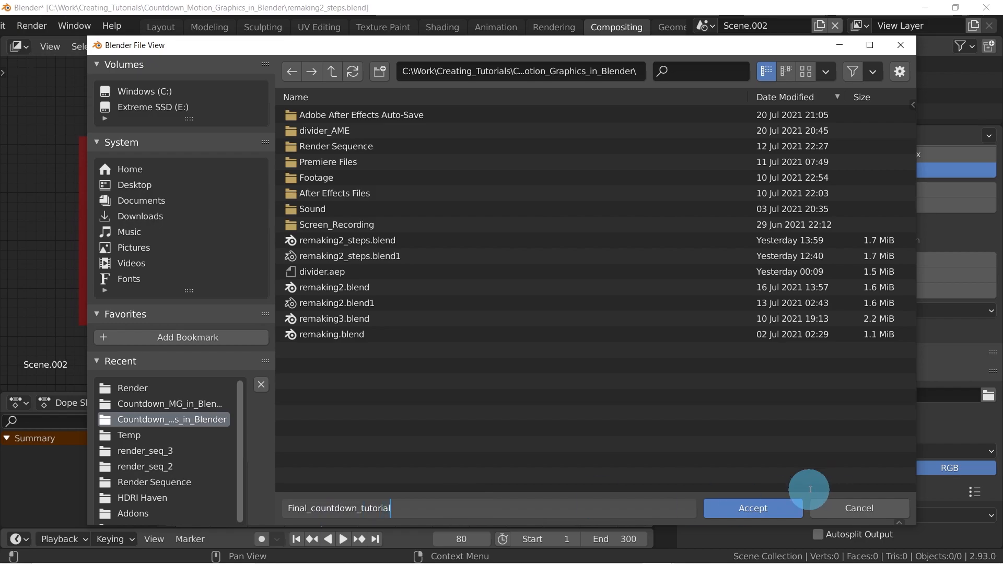
pyautogui.click(767, 506)
pyautogui.click(768, 506)
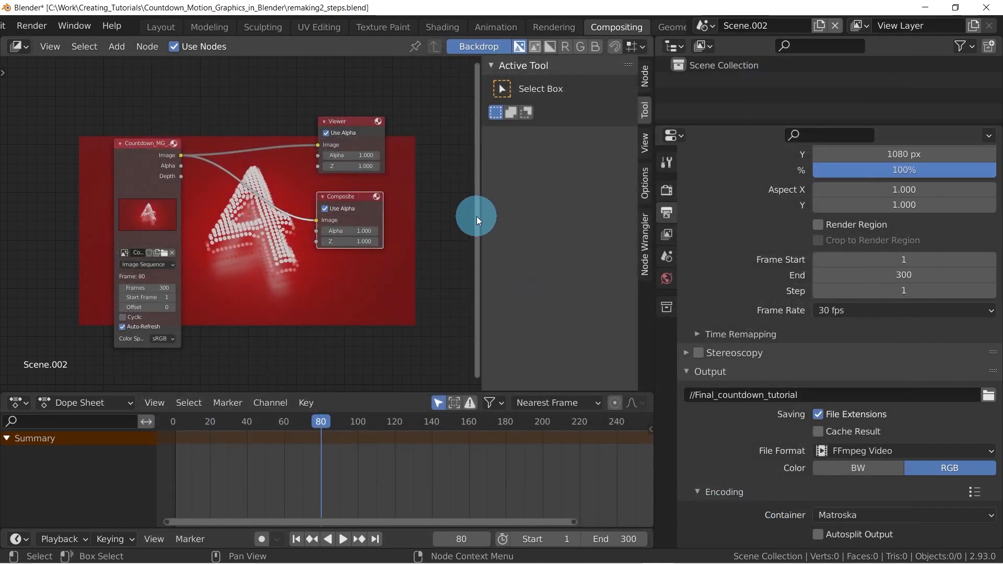
# Render the full animation to video and close the render window
pyautogui.hotkey('ctrl', 'F12')
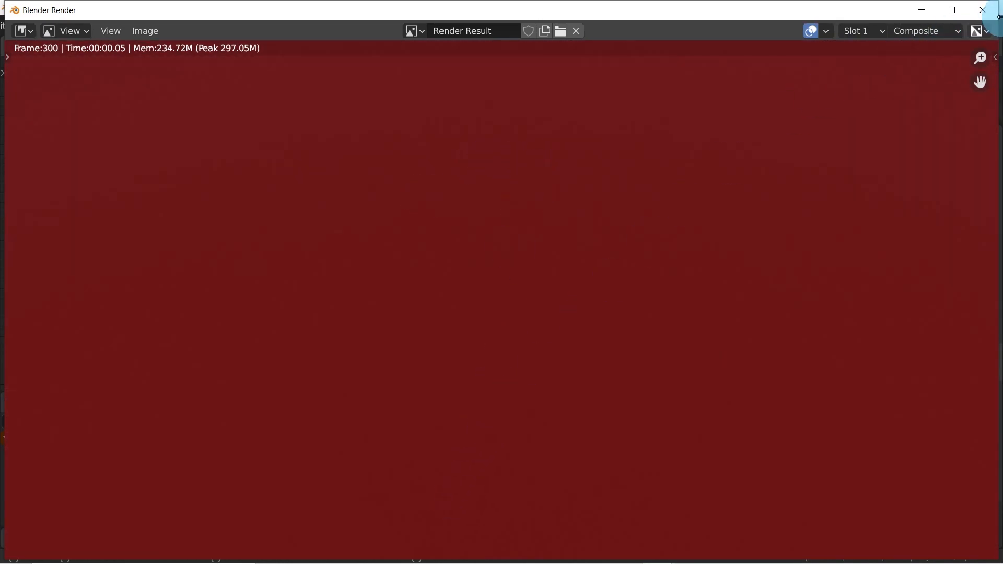
pyautogui.click(983, 10)
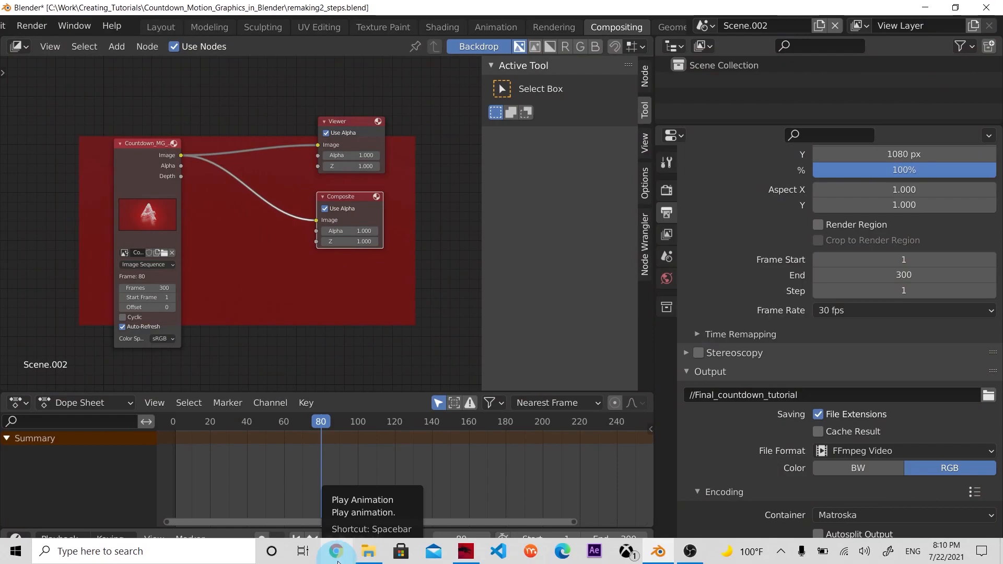
# Switch to File Explorer, open final_post_tutorial_render0001-0300.mkv from the Countdown_MG_in_Blender_2 folder in the default player, and close the player
pyautogui.moveTo(369, 551)
pyautogui.click(369, 483)
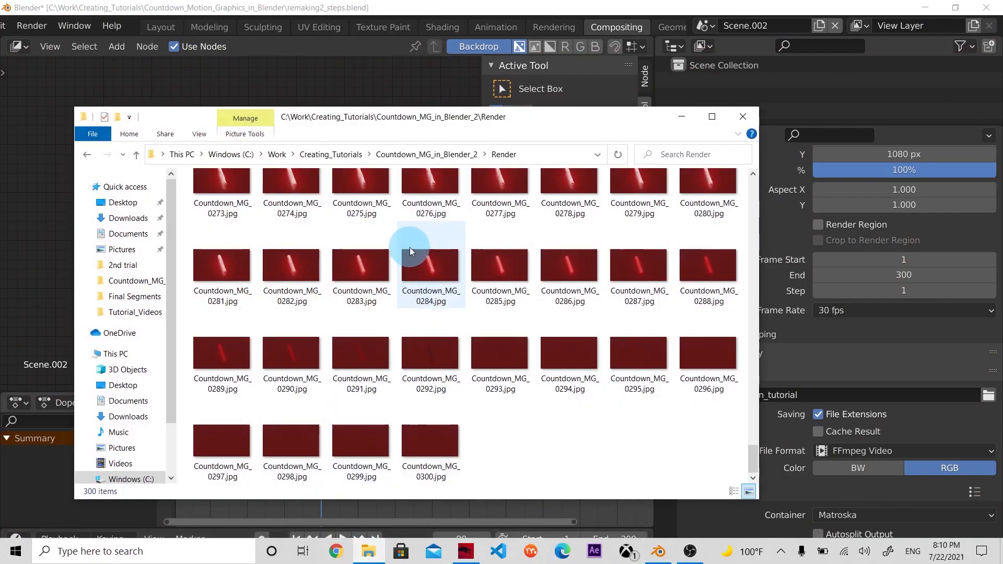
pyautogui.click(422, 156)
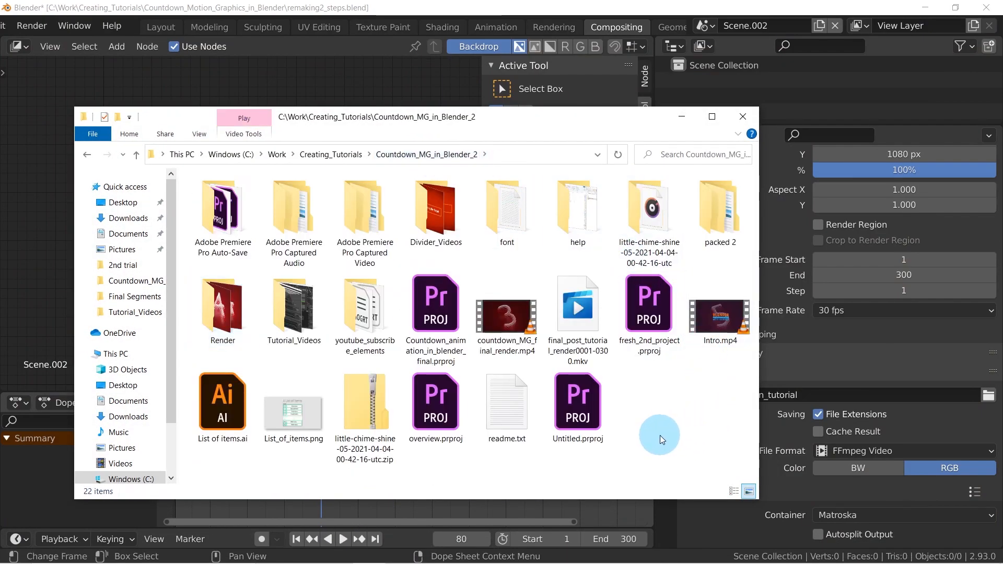
pyautogui.doubleClick(577, 295)
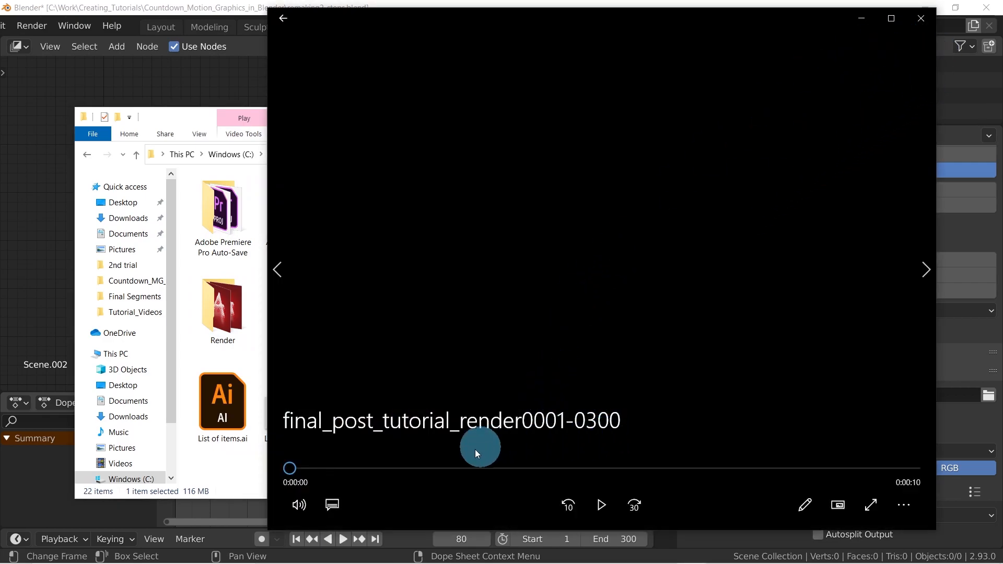
pyautogui.click(925, 22)
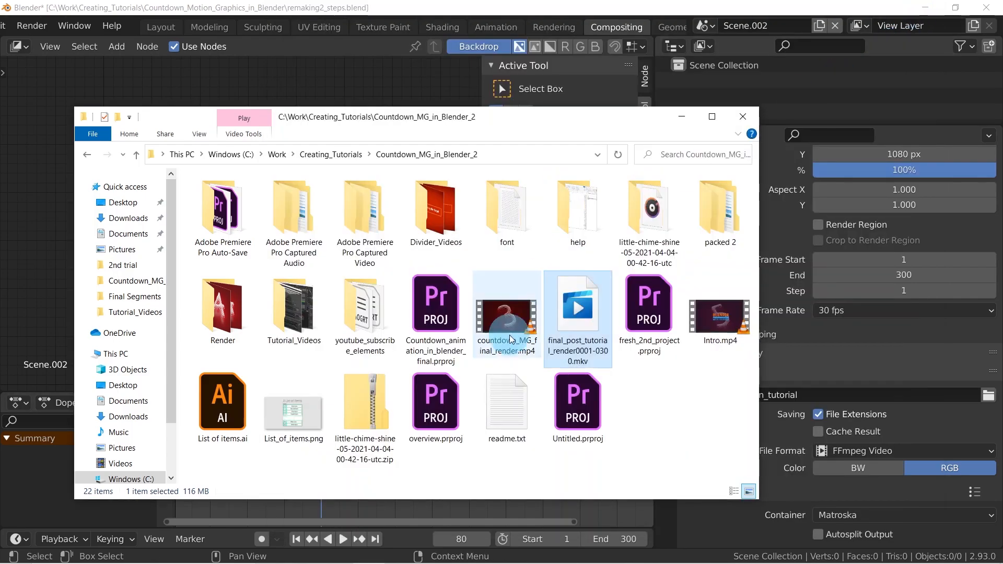
pyautogui.rightClick(571, 315)
pyautogui.click(474, 177)
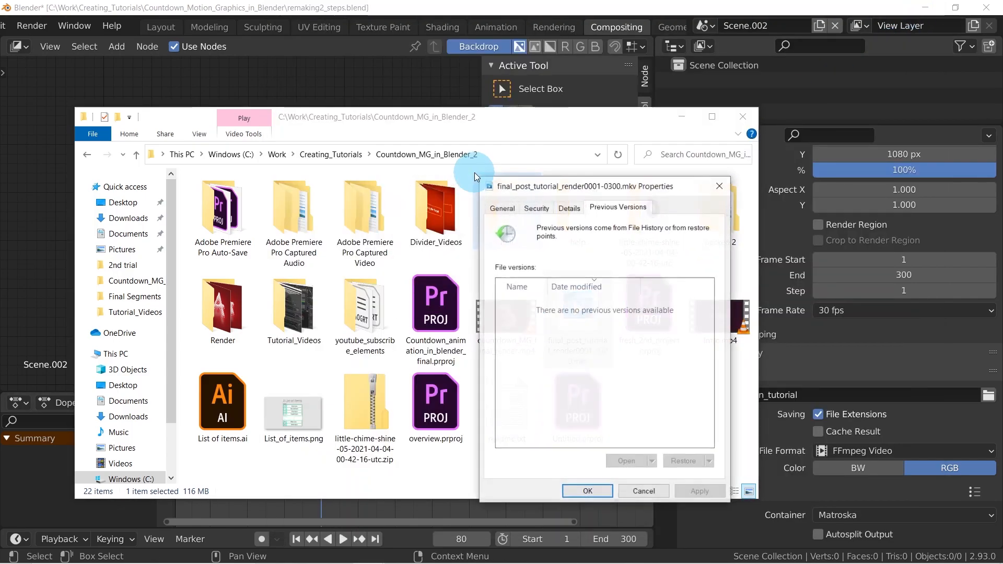
pyautogui.click(722, 190)
# Play final_post_tutorial_render0001-0300.mkv in VLC media player, then close the player and minimise the file window
pyautogui.rightClick(581, 324)
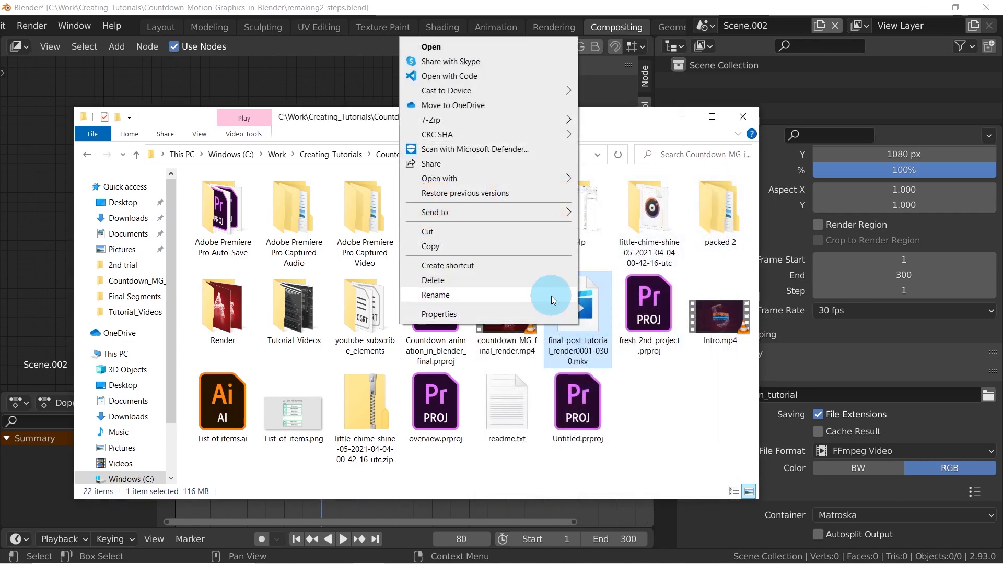
pyautogui.moveTo(471, 176)
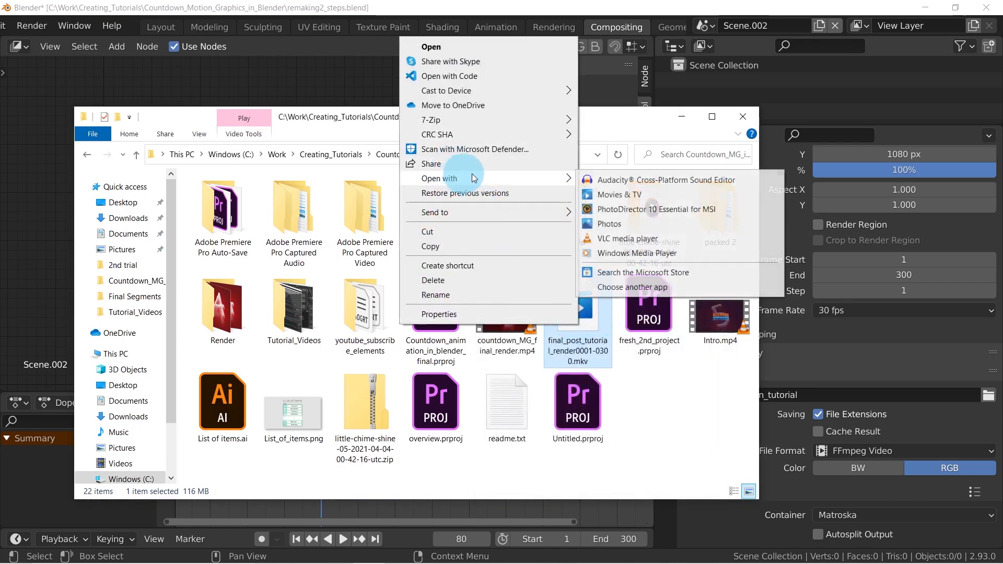
pyautogui.click(630, 240)
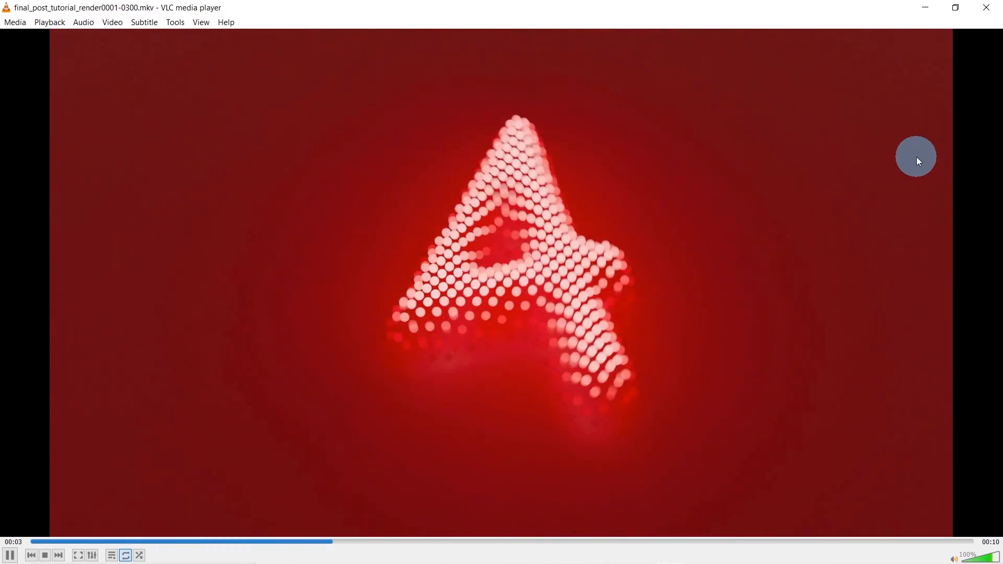
pyautogui.click(984, 9)
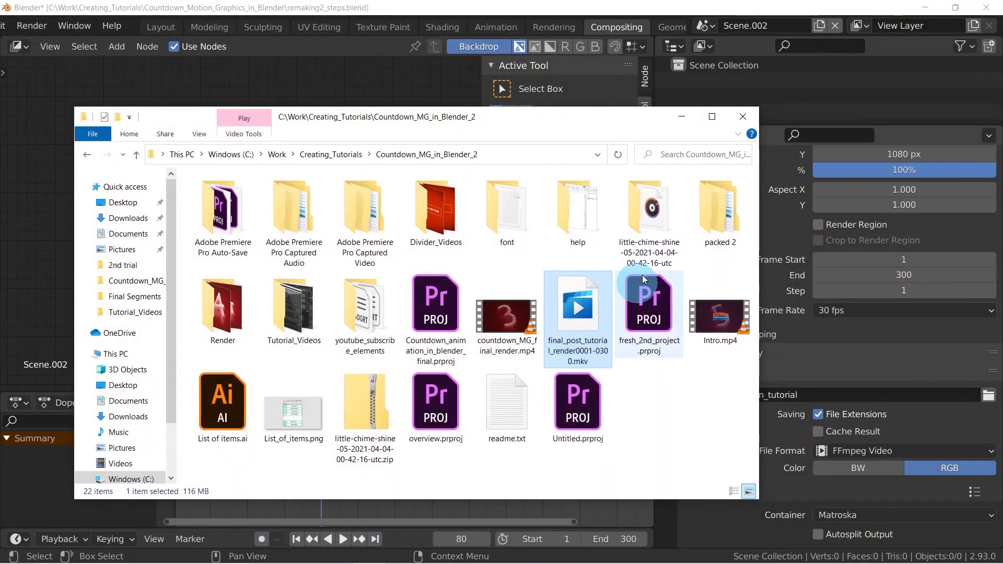
pyautogui.click(680, 119)
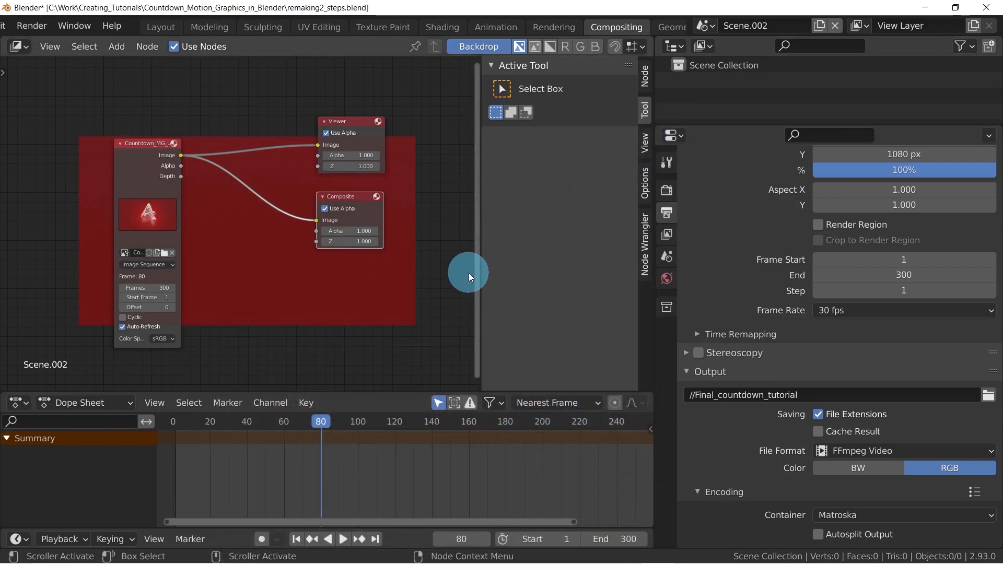
pyautogui.moveTo(454, 561)
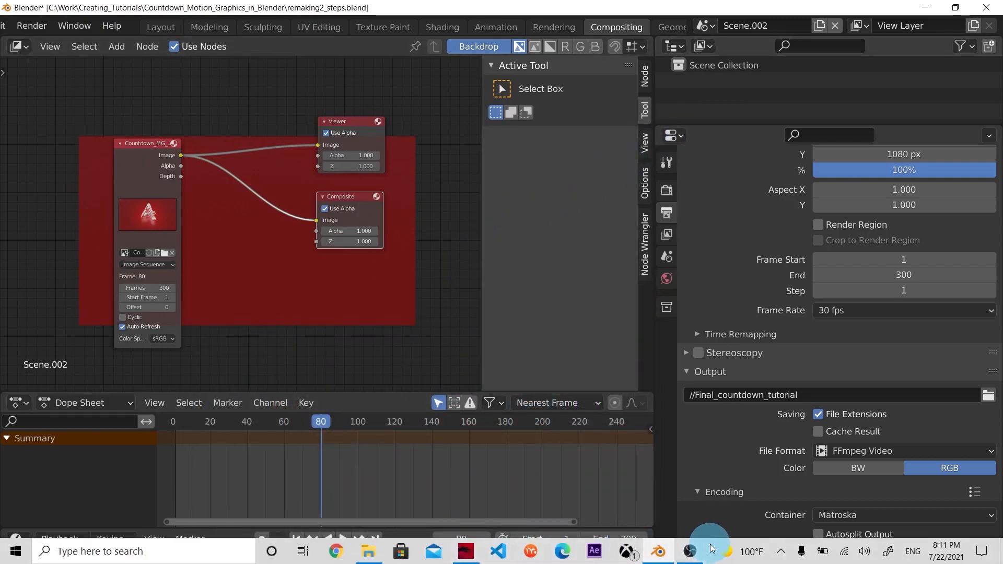
pyautogui.click(542, 462)
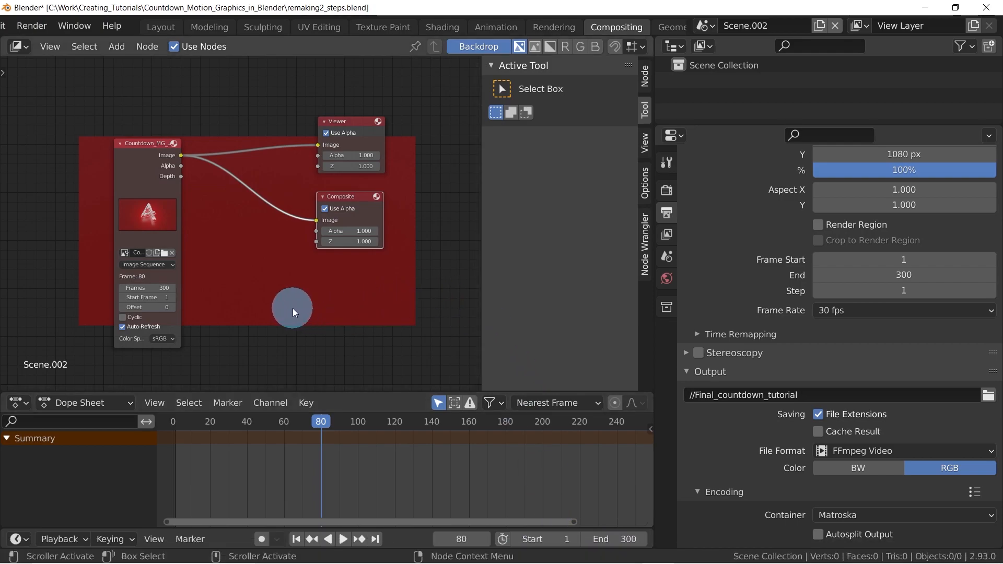
pyautogui.press('g')
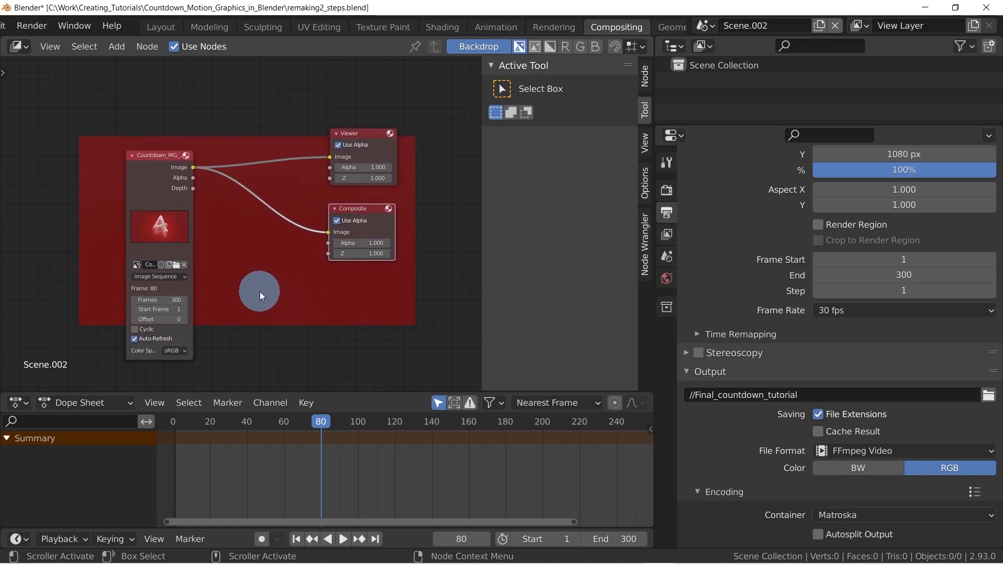
pyautogui.press('g')
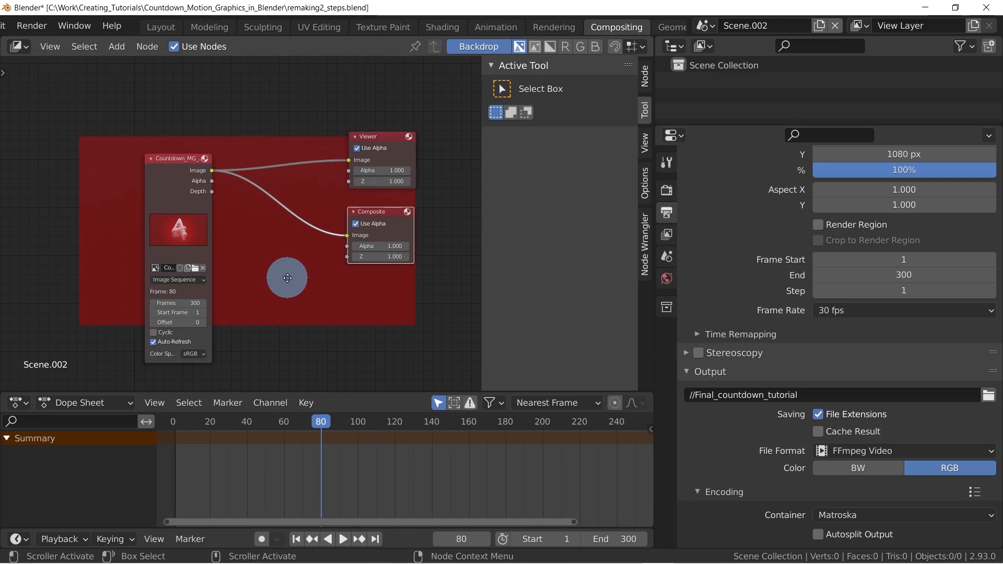